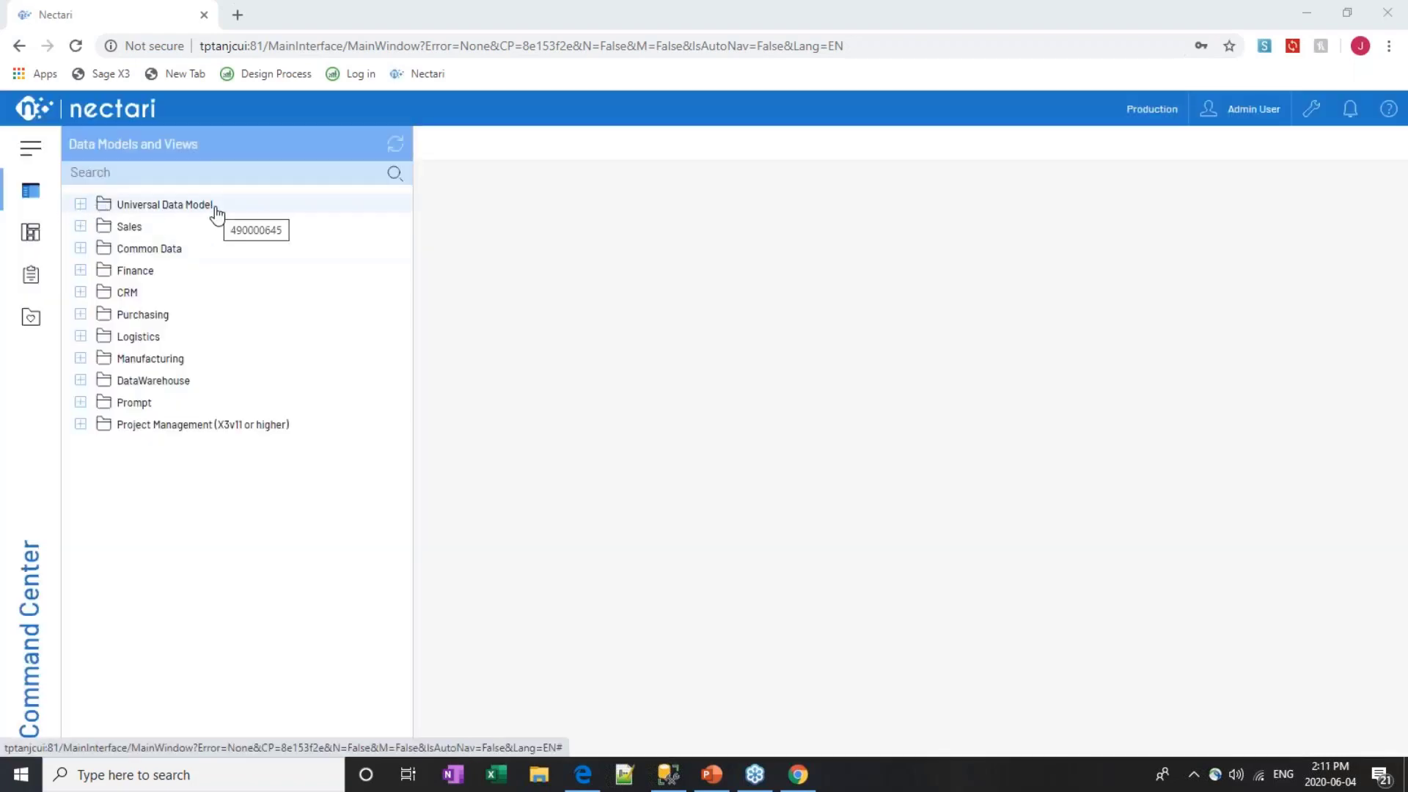
Open the Chief Financial Officer and Financial Performance dashboards from the Finance folder of the Universal Data Model
click(81, 205)
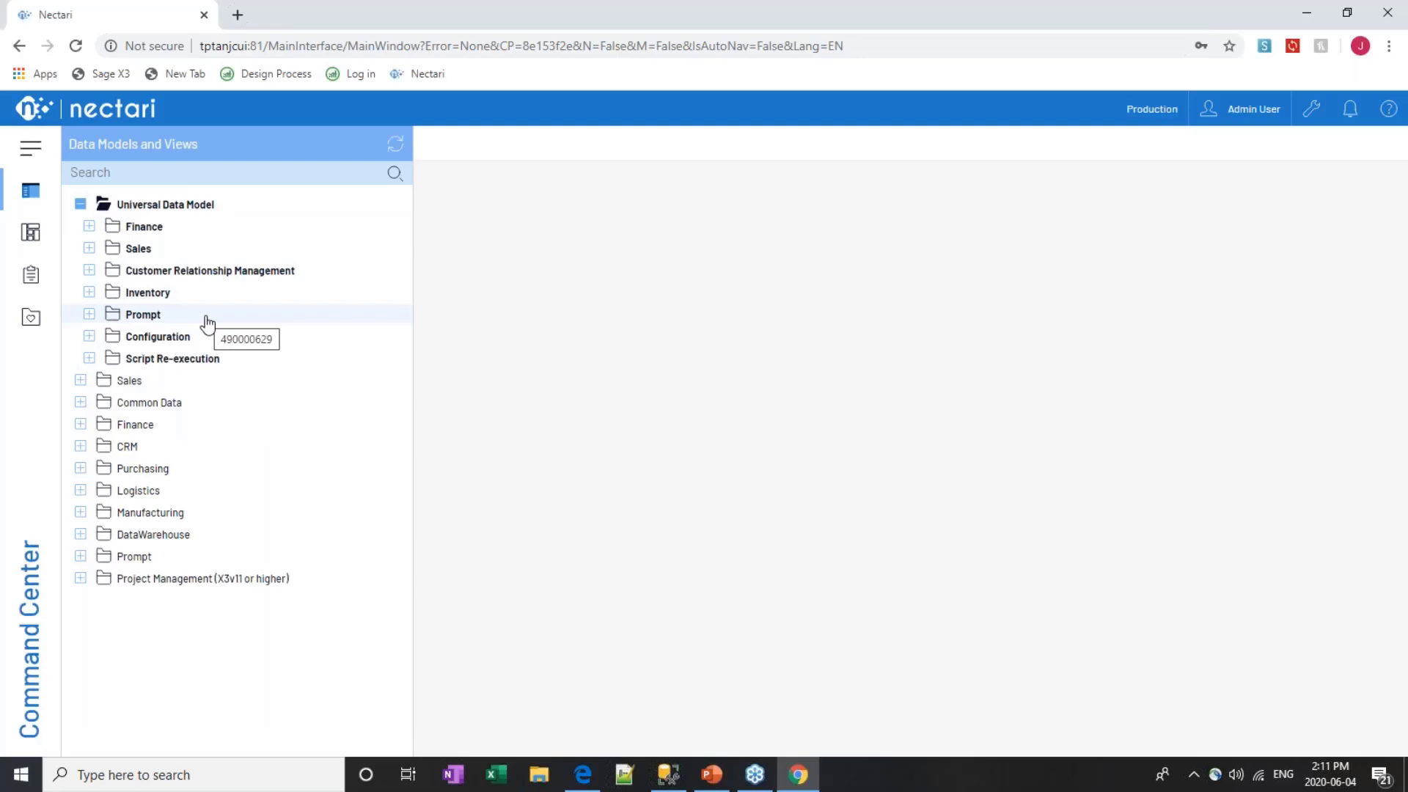
click(30, 232)
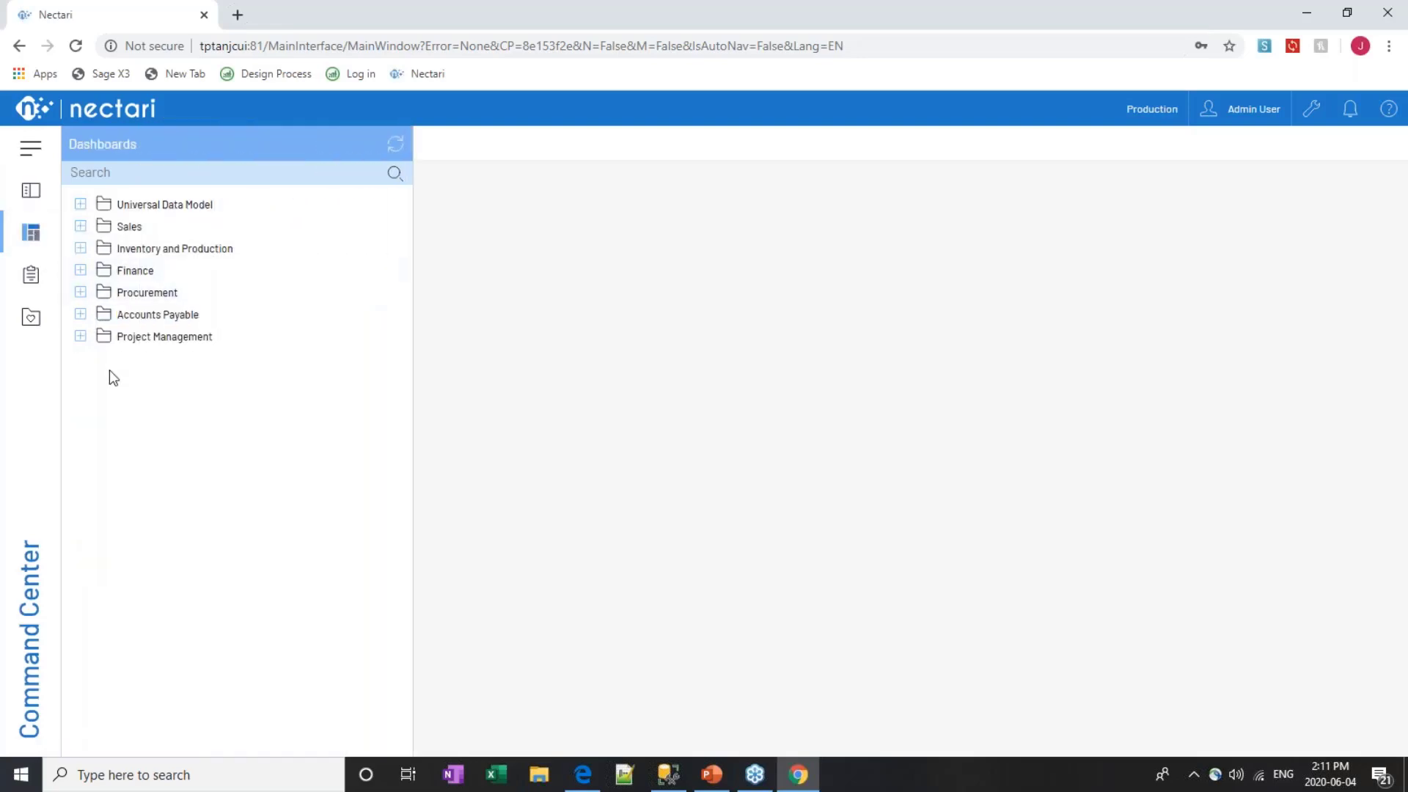
click(81, 270)
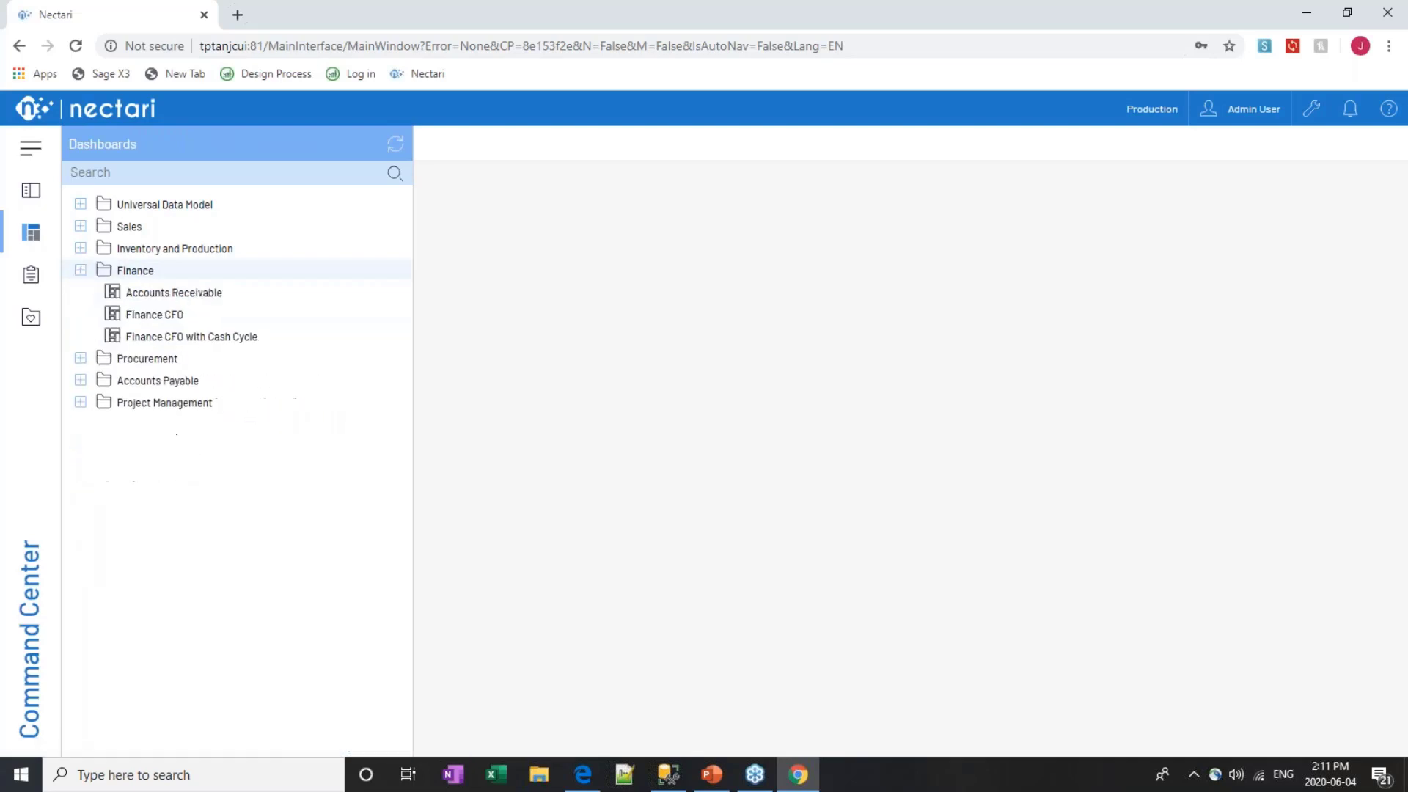
click(81, 204)
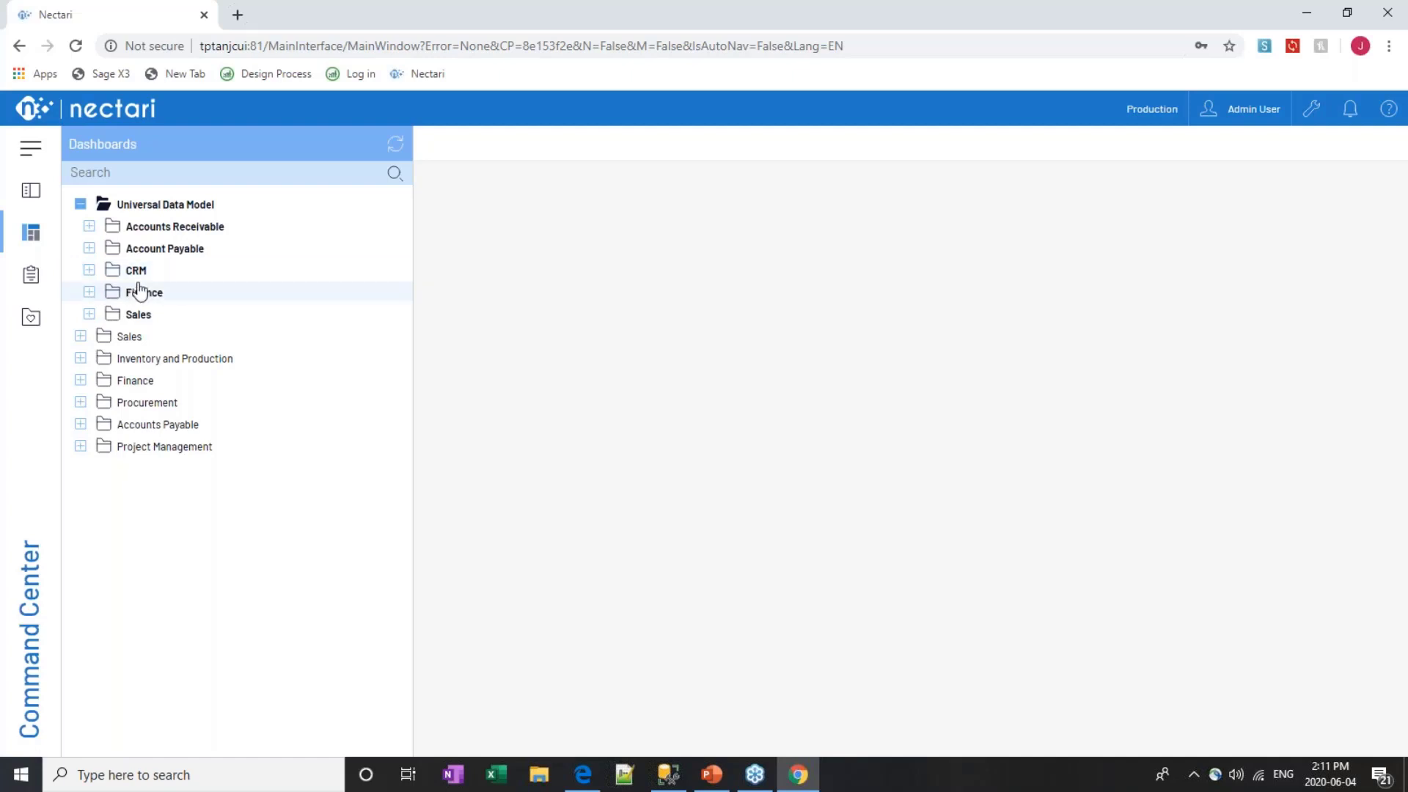
click(89, 294)
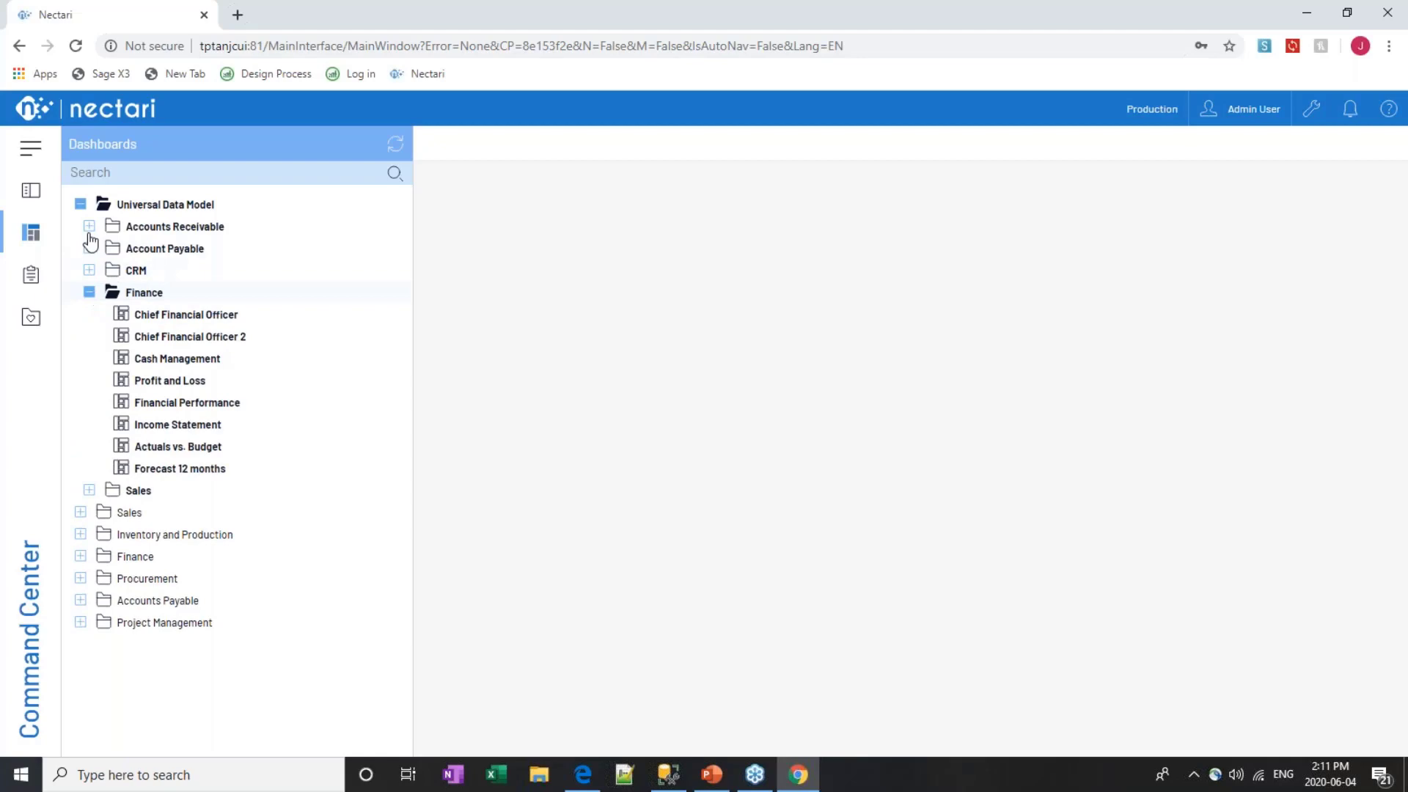
click(169, 317)
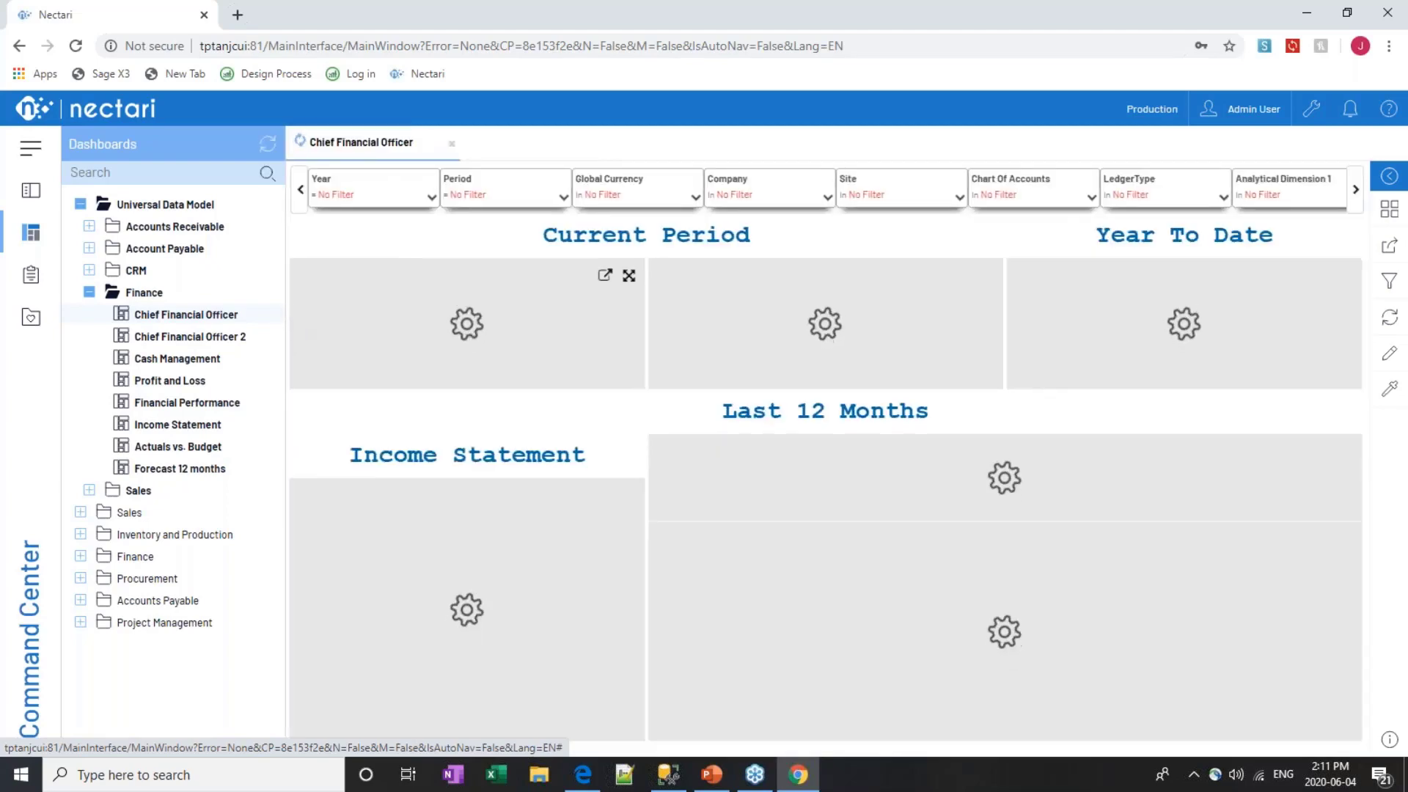
mouse_move(221, 384)
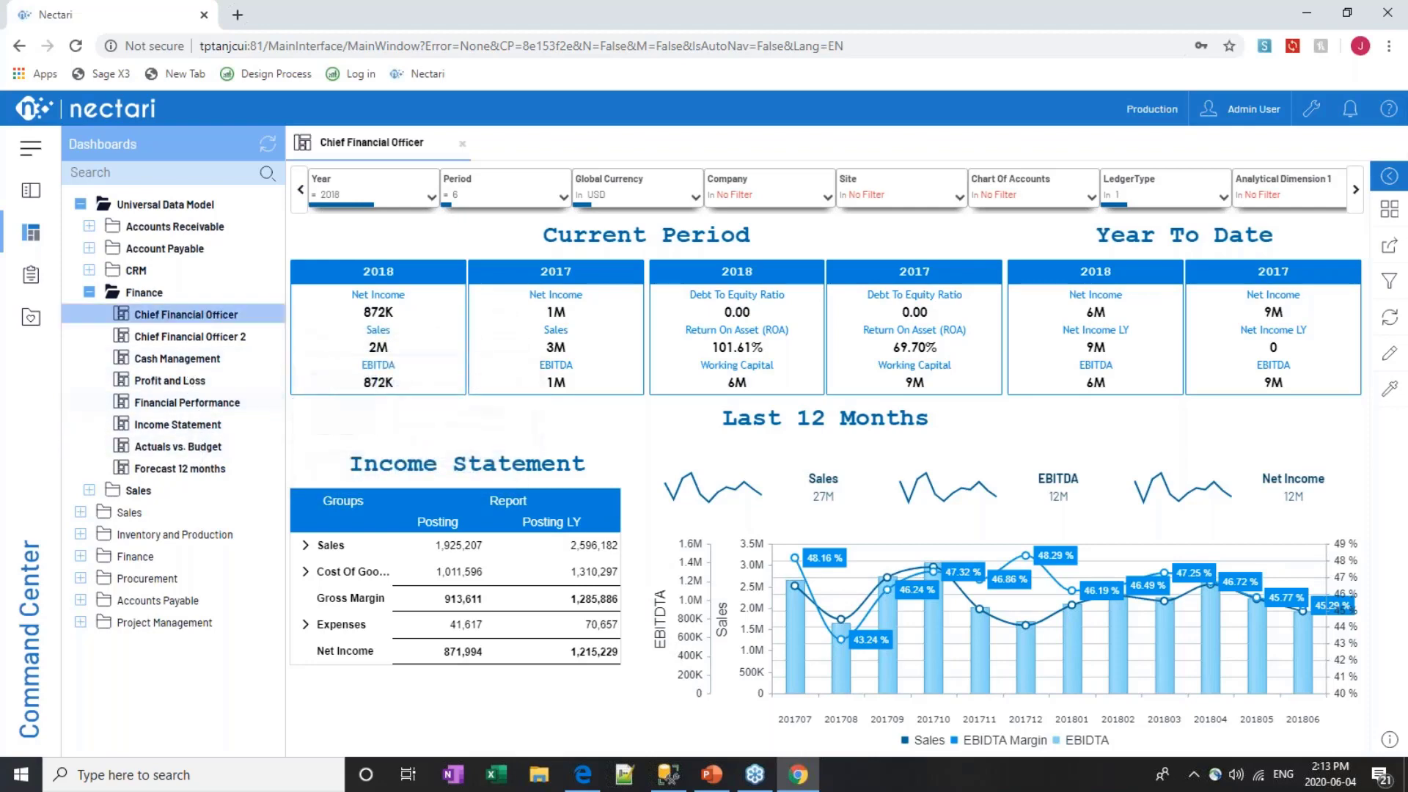
click(269, 403)
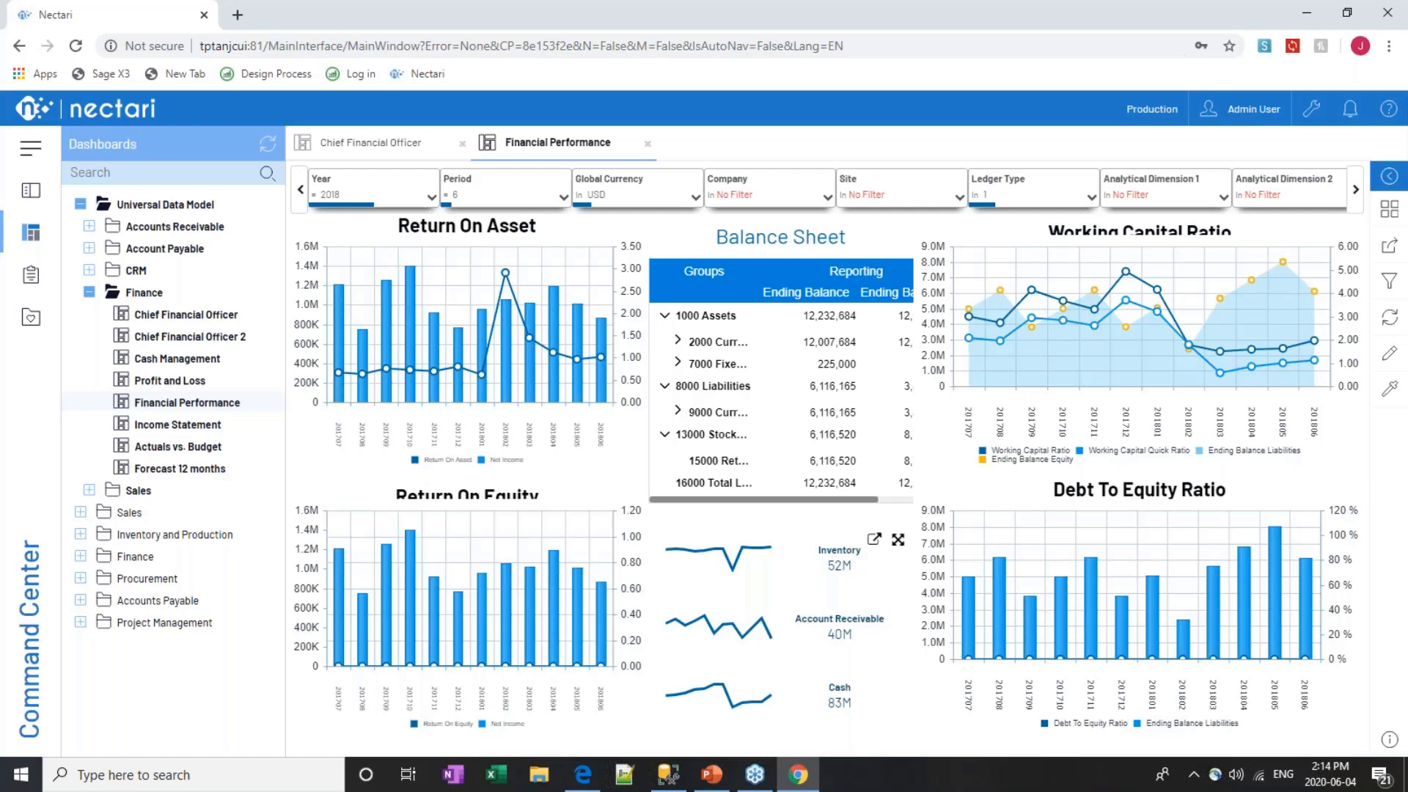
Return to the Chief Financial Officer dashboard and browse the views of the Universal Data Model's Finance data model
click(30, 190)
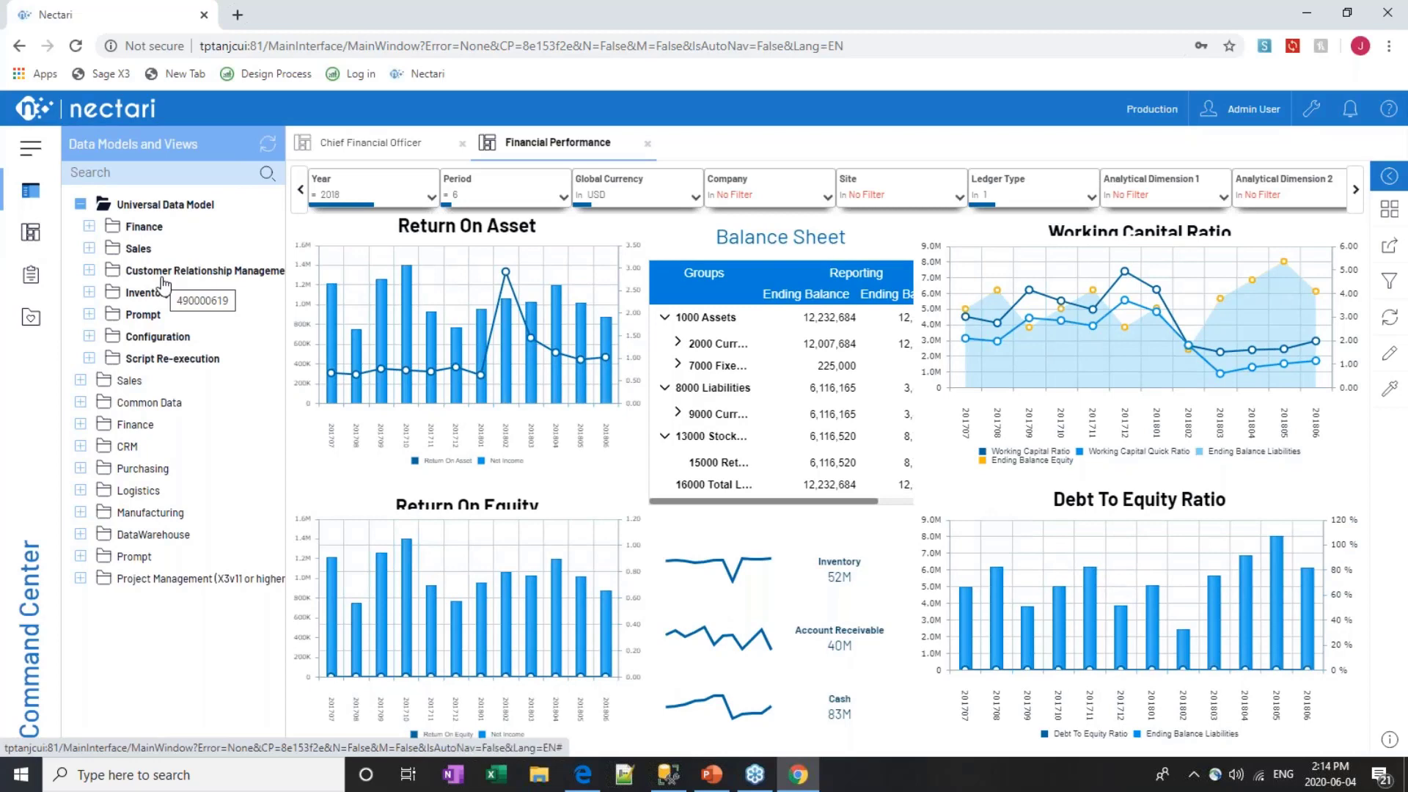
click(367, 146)
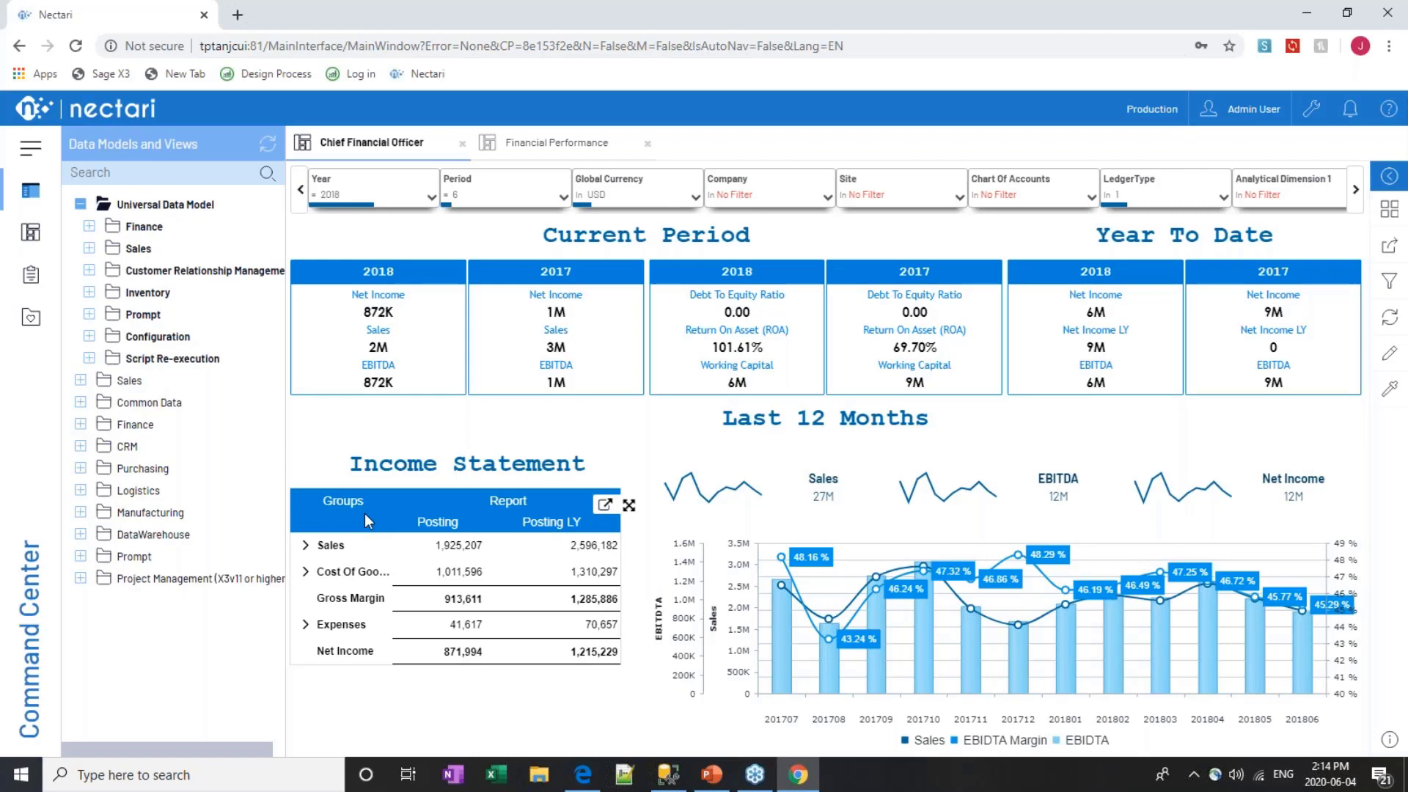
click(89, 226)
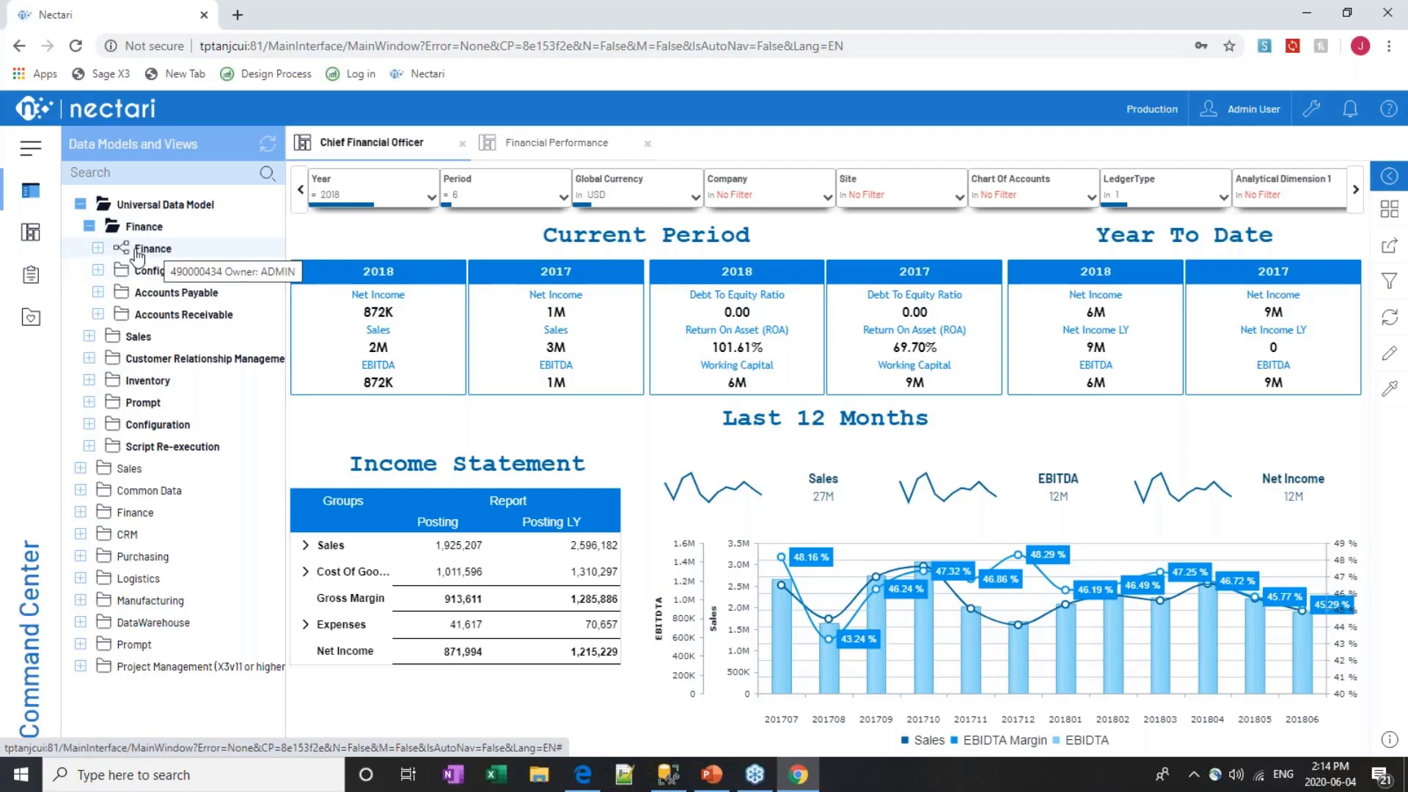
click(178, 248)
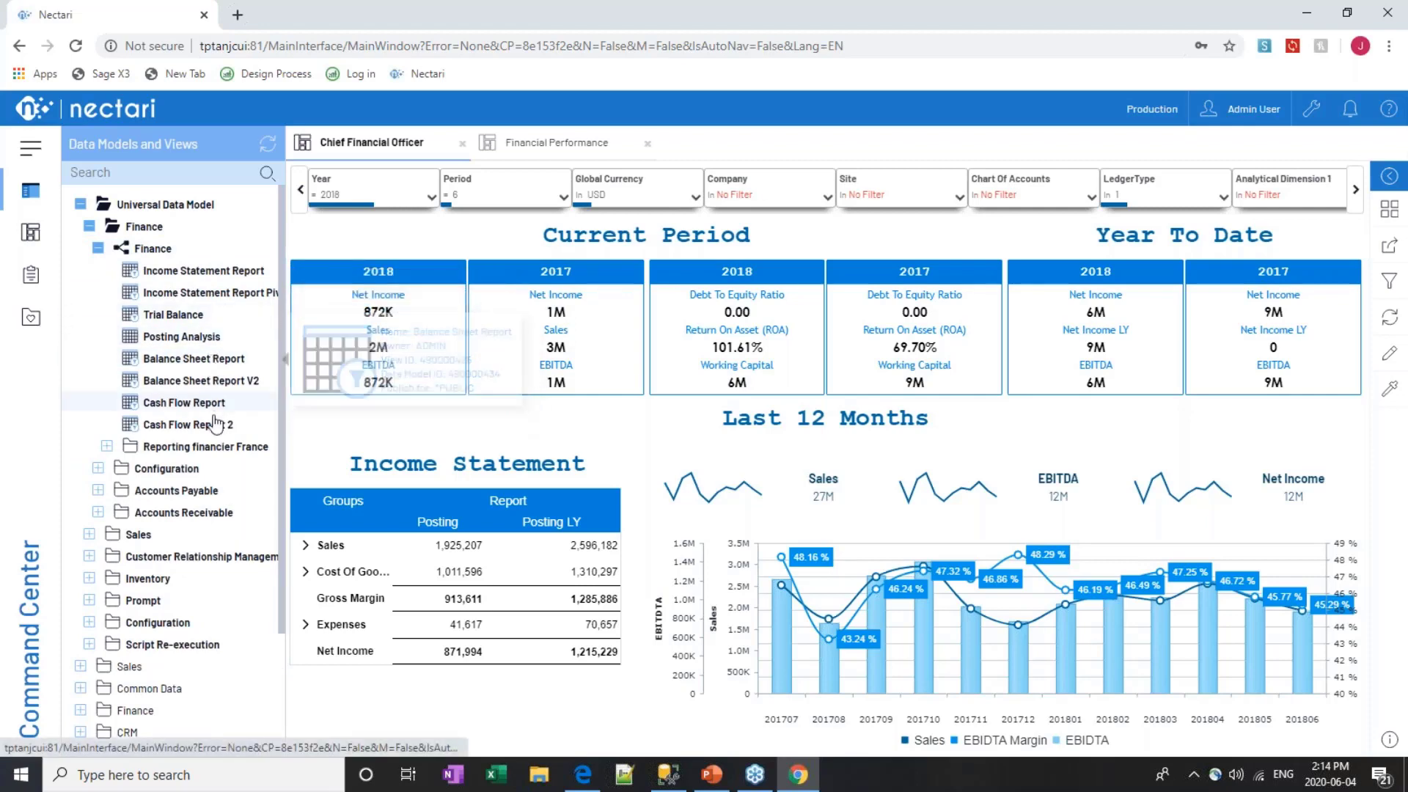
click(98, 247)
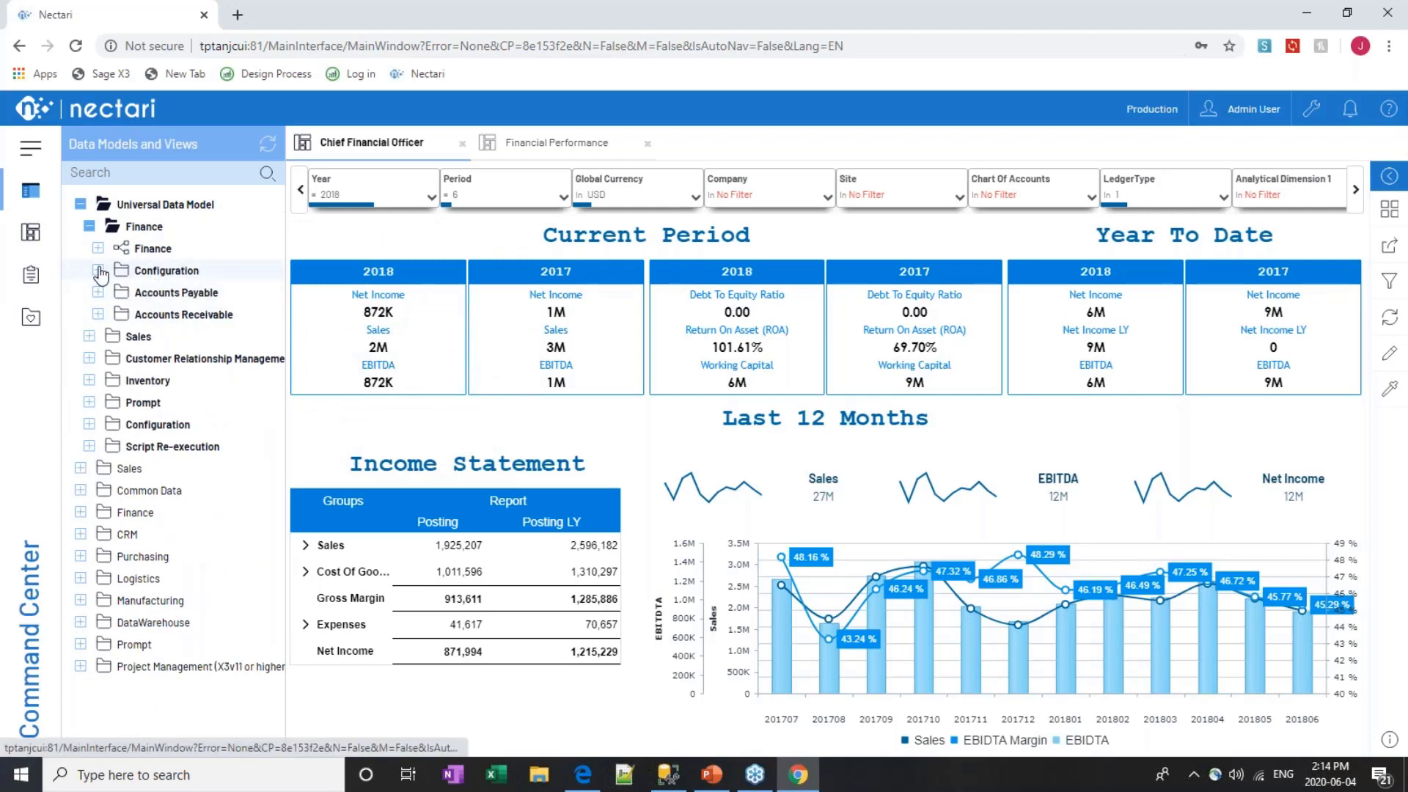
Open the Account Setup view of Report Account Mapping in the Finance Configuration folder
click(213, 271)
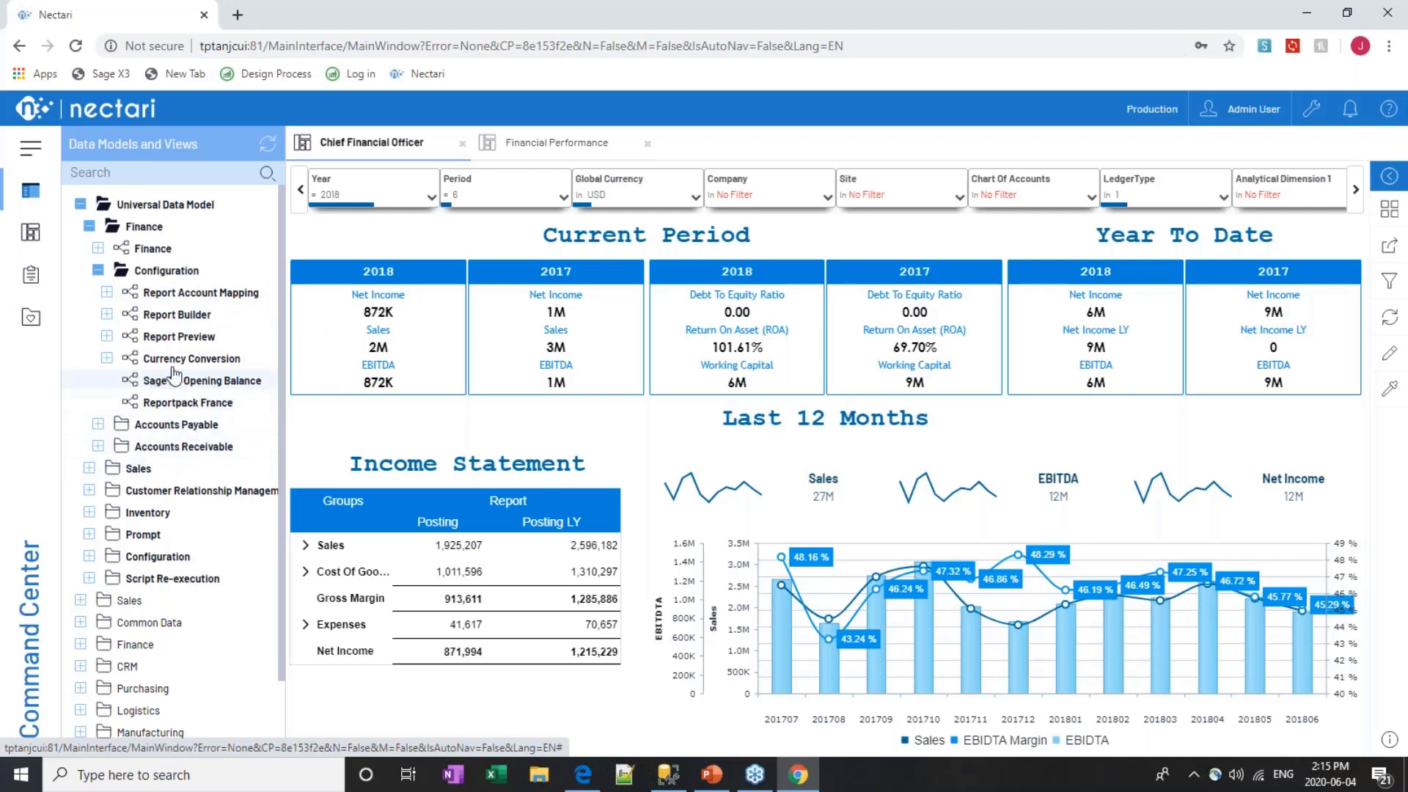
click(106, 292)
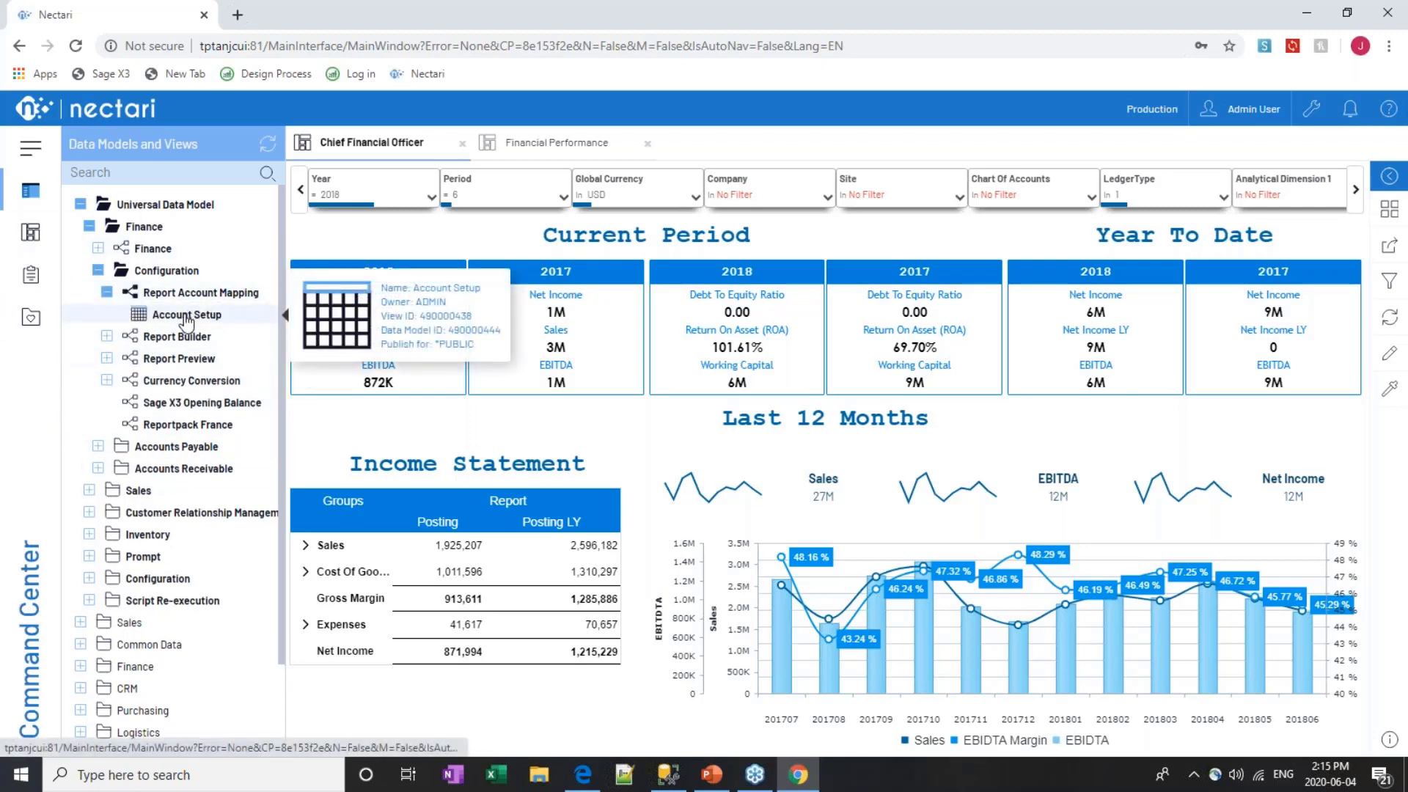
click(188, 316)
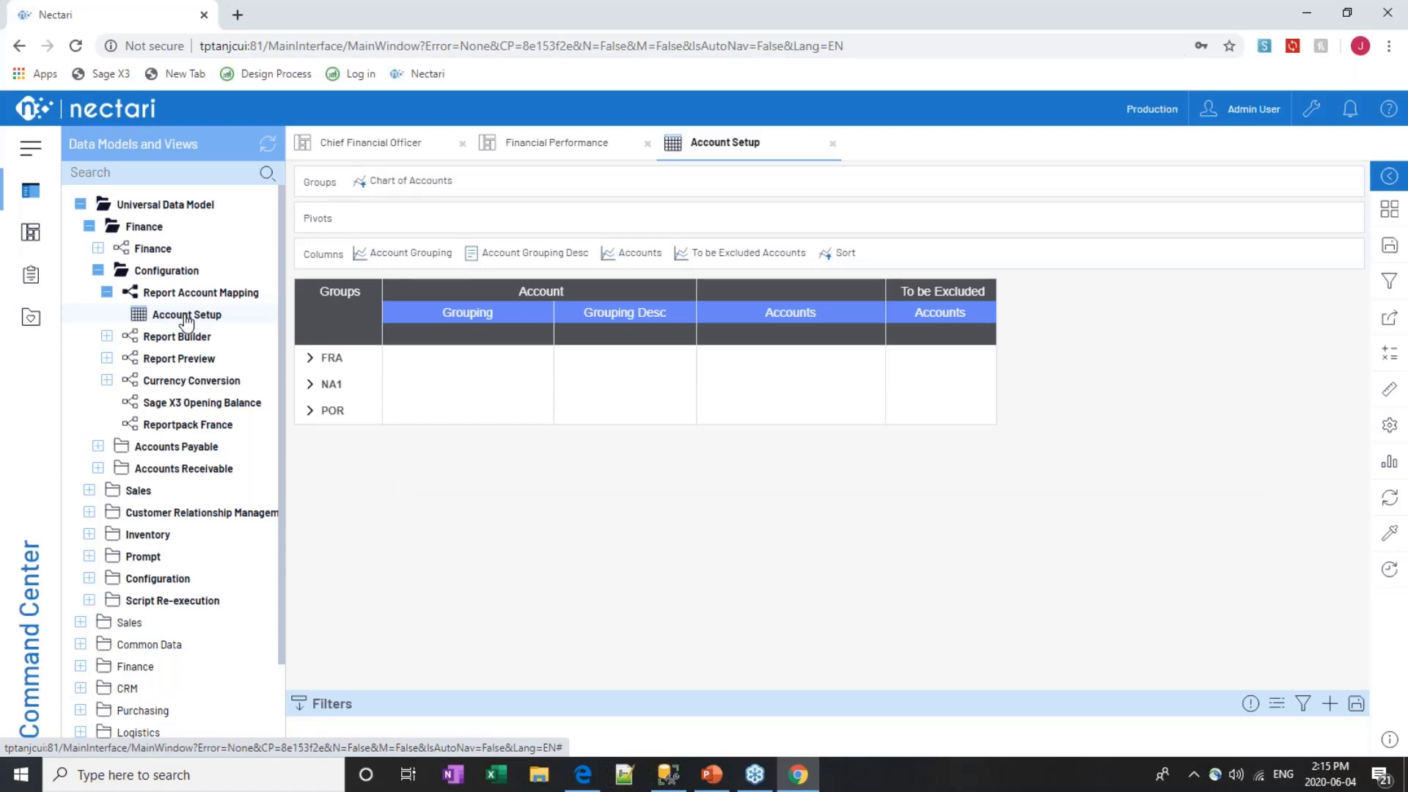
Expand the NA1 chart of accounts and examine its KPI account groupings with their mapped and excluded accounts
click(308, 385)
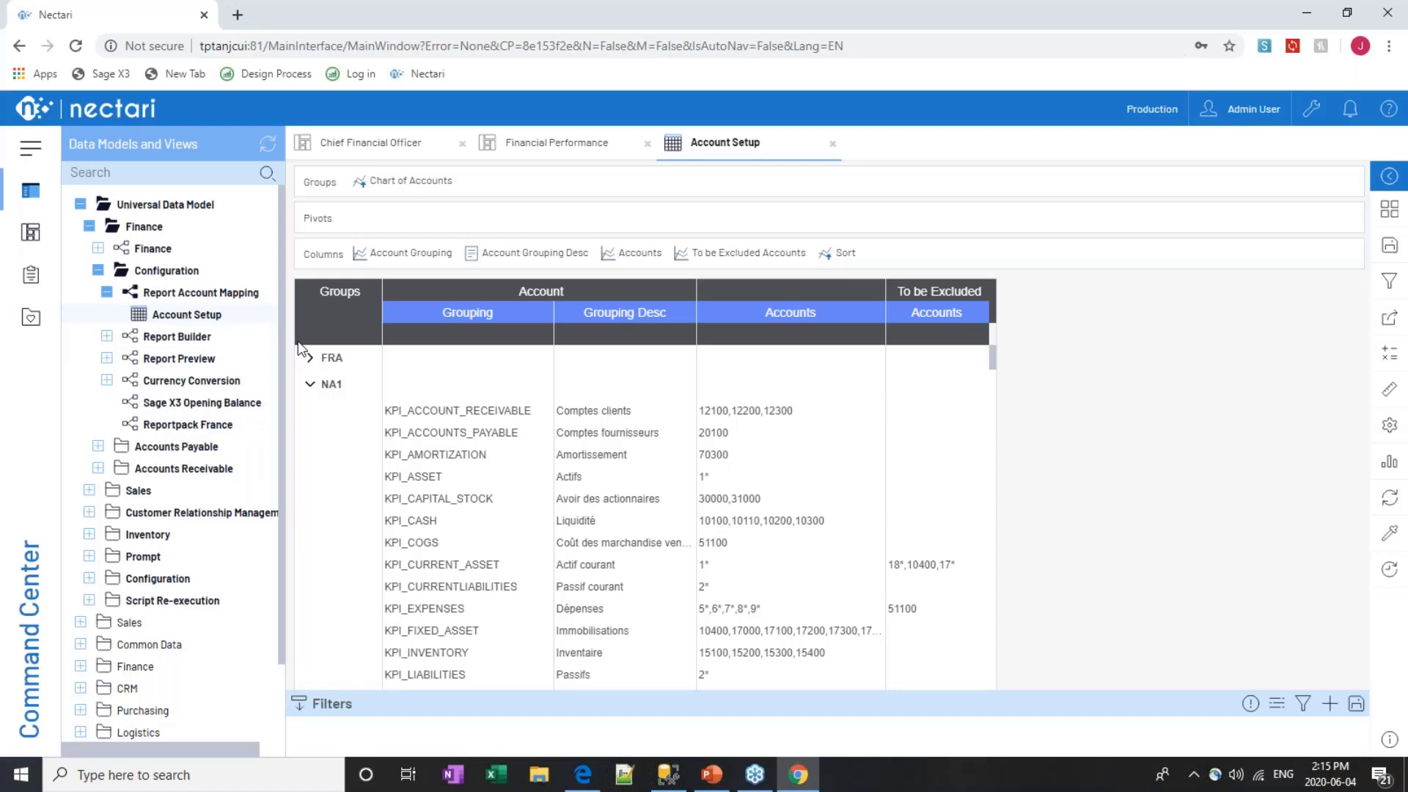
scroll(464, 420, down, 4)
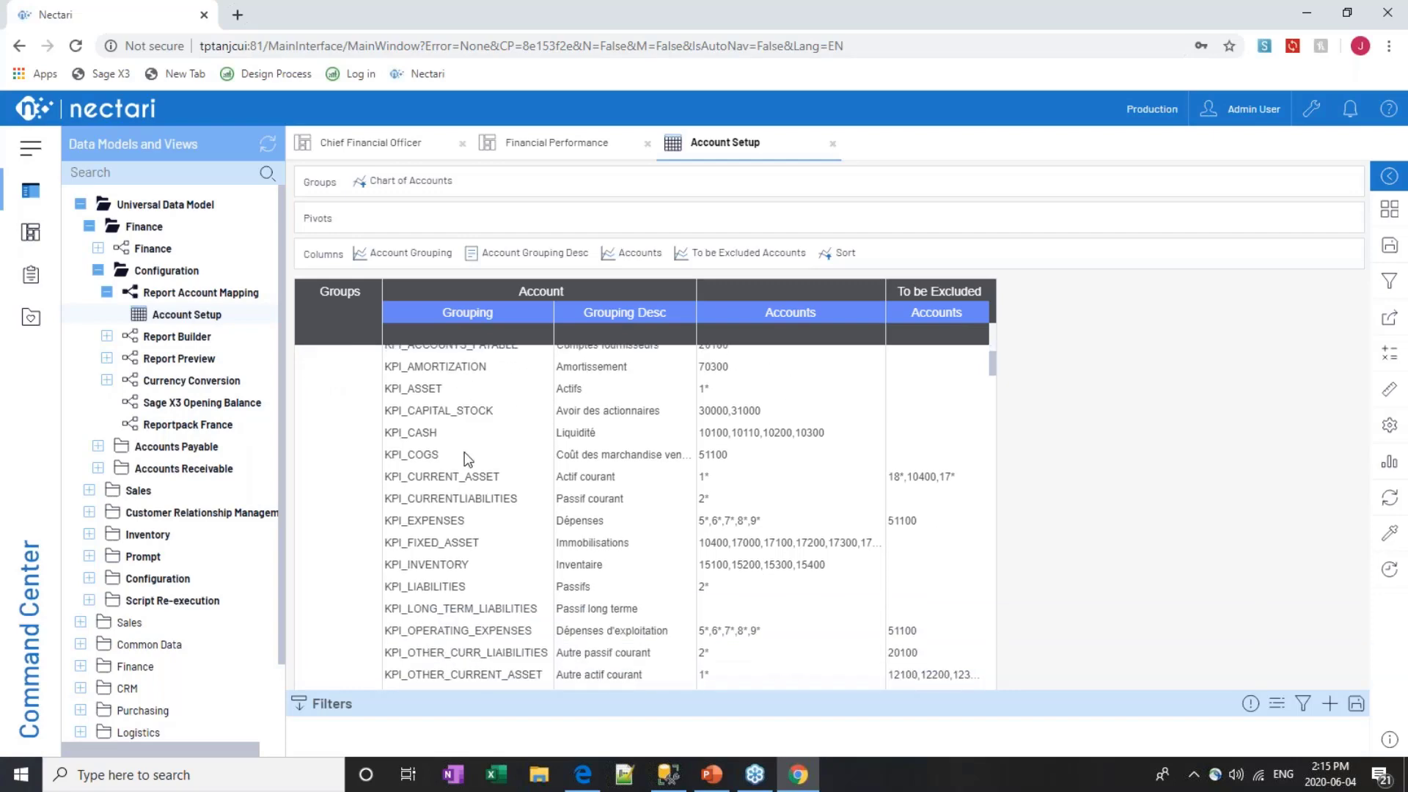
scroll(473, 525, down, 4)
scroll(474, 526, up, 4)
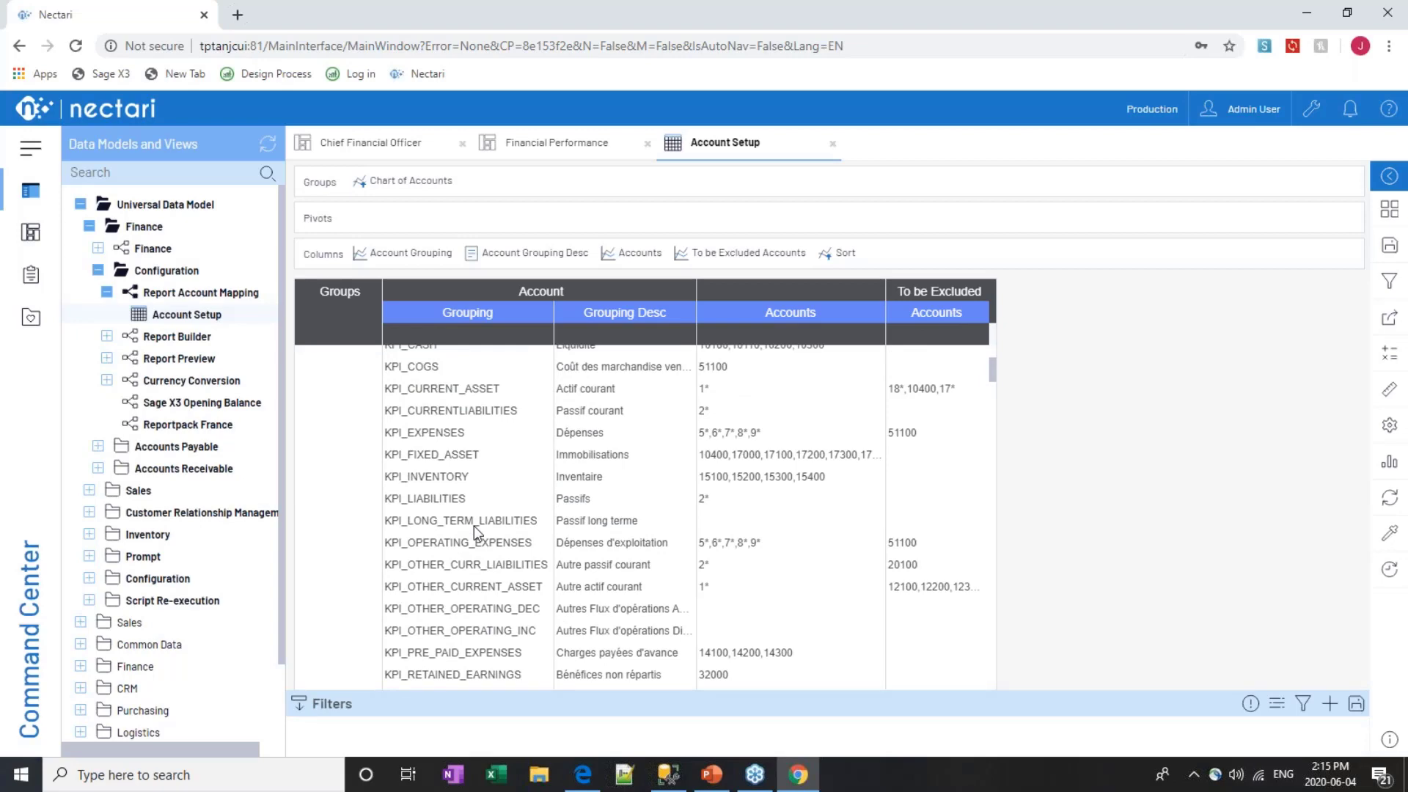
scroll(473, 525, up, 4)
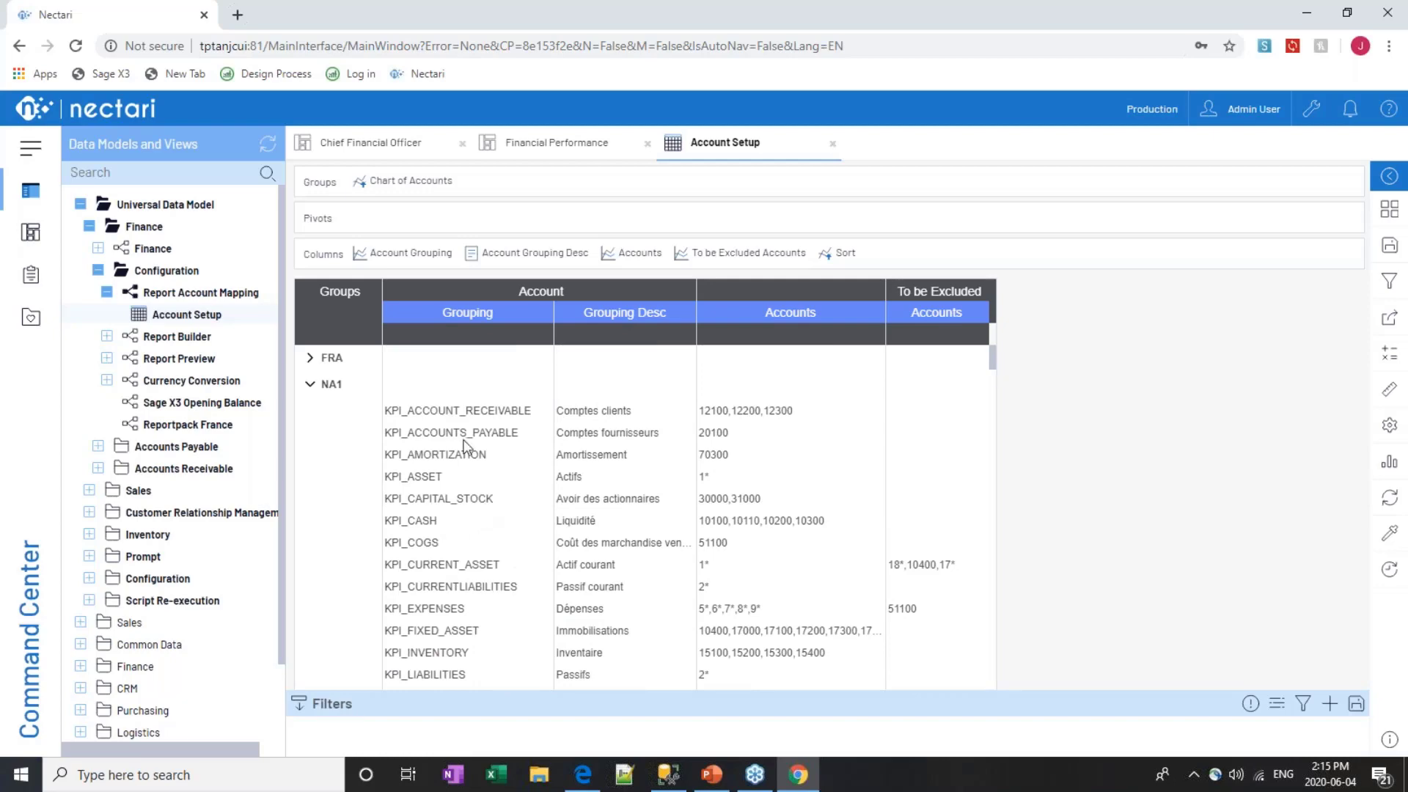
scroll(474, 531, down, 2)
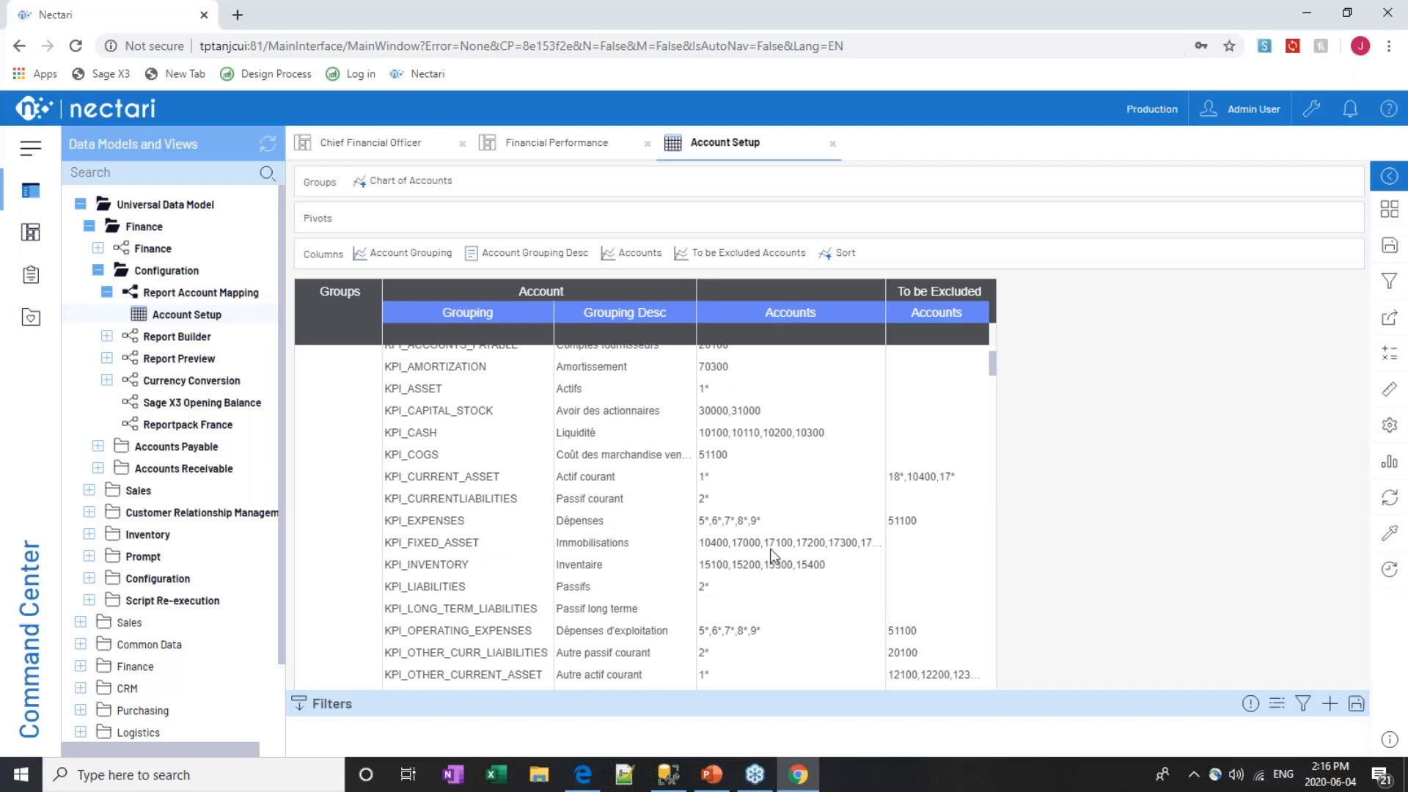
scroll(715, 498, up, 2)
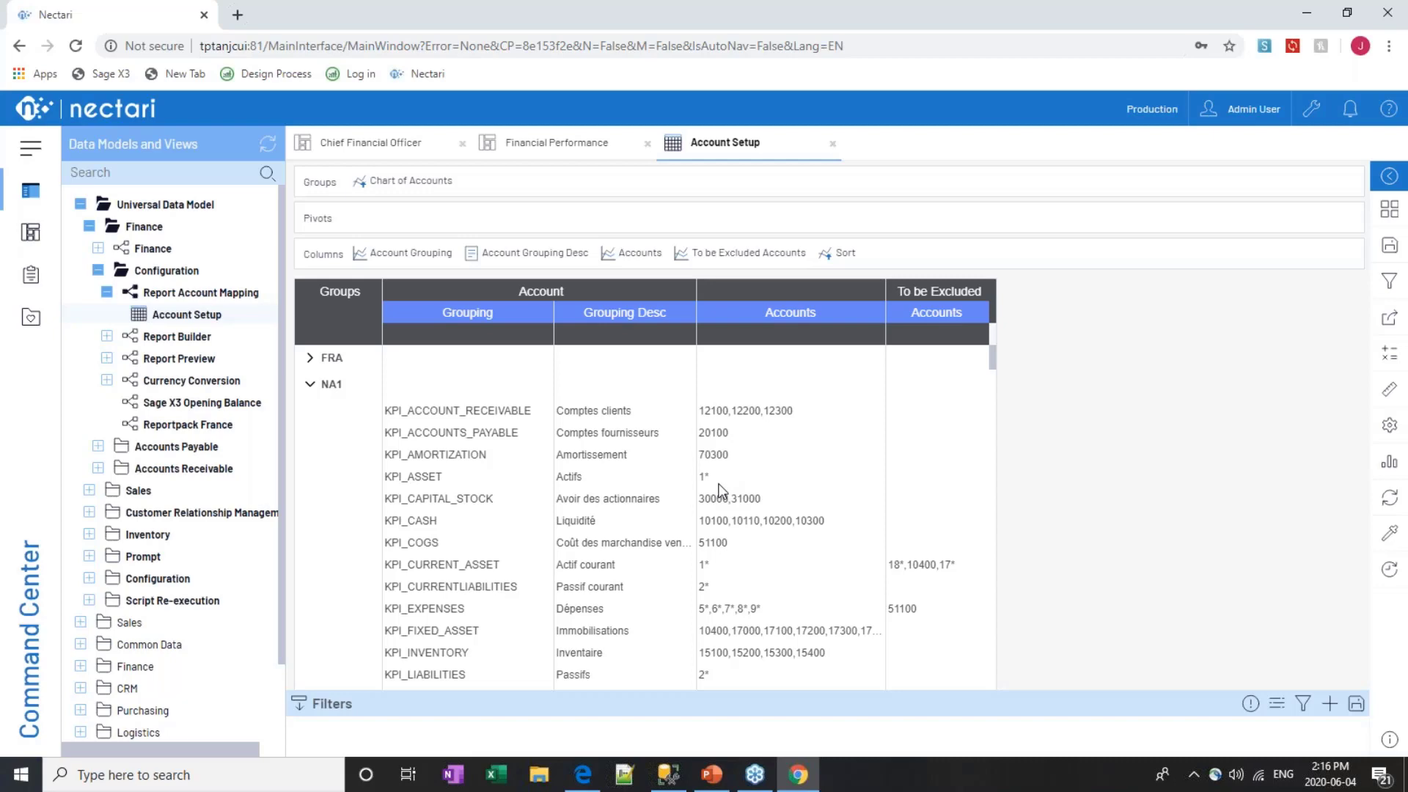
scroll(718, 488, down, 5)
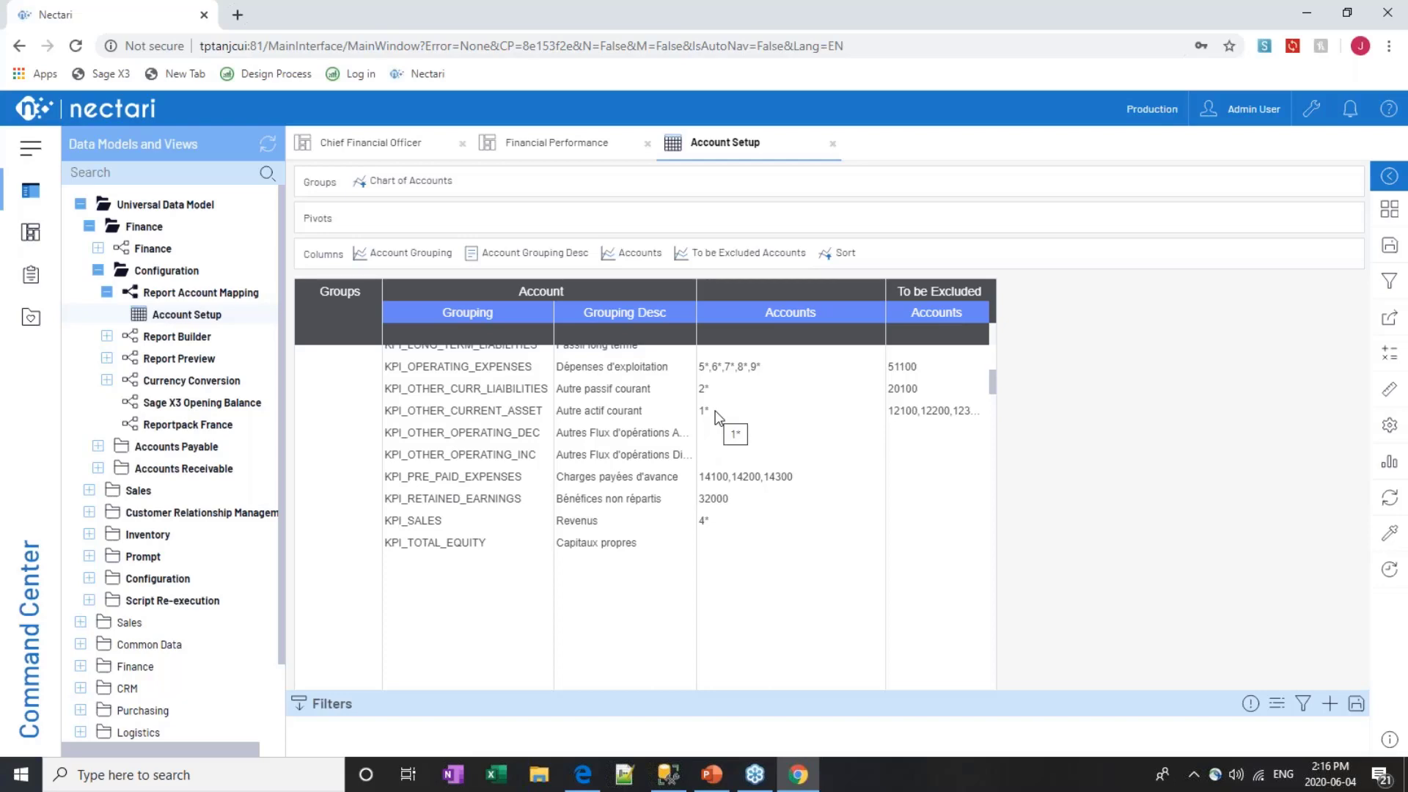
Try entering 4000,50 as the accounts for KPI_OTHER_OPERATING_DEC, and clear the entry
click(720, 432)
text(4000)
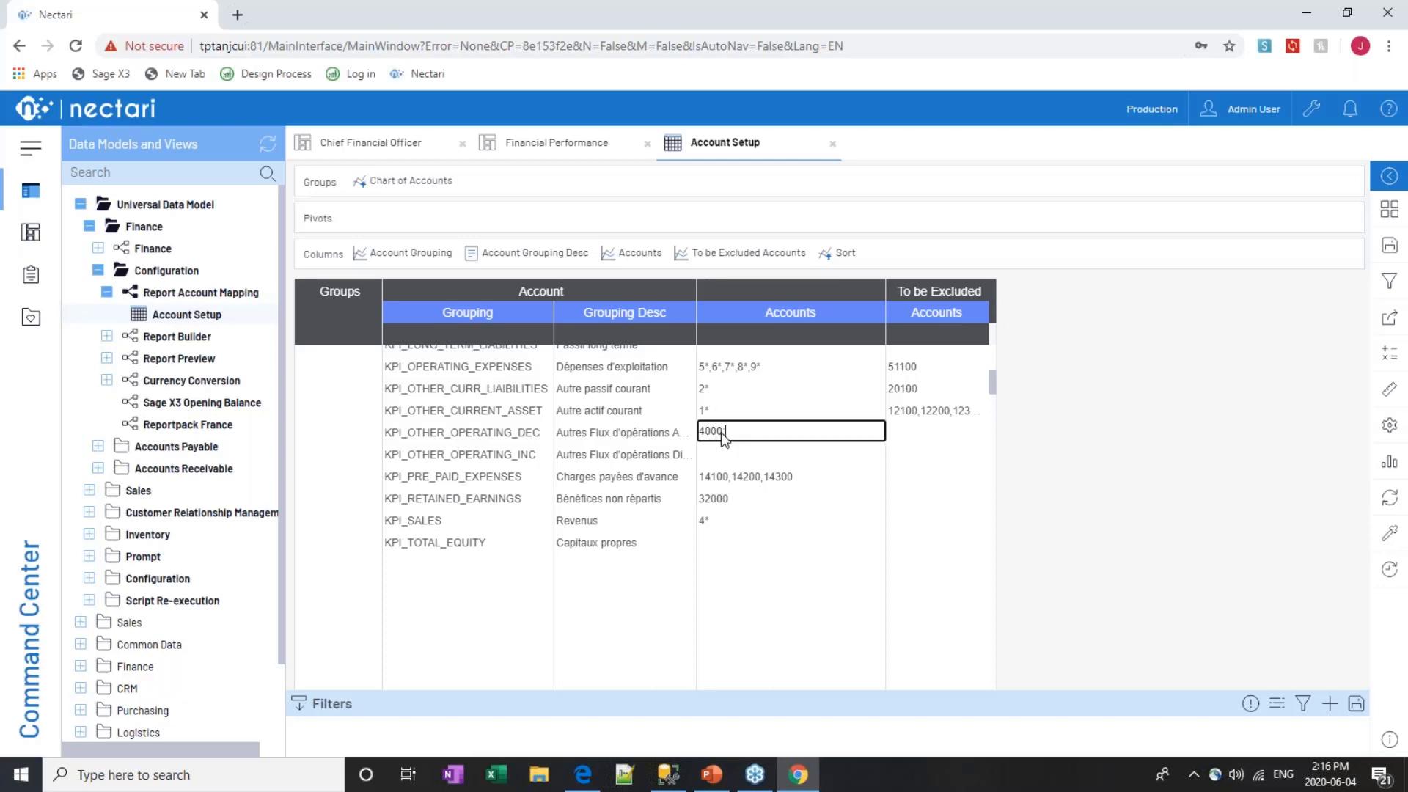
text(,50)
key(BackSpace)
key(BackSpace)
key(BackSpace)
key(BackSpace)
key(BackSpace)
key(BackSpace)
Review the NA1 account groupings again and return to the Chief Financial Officer dashboard
scroll(772, 463, up, 6)
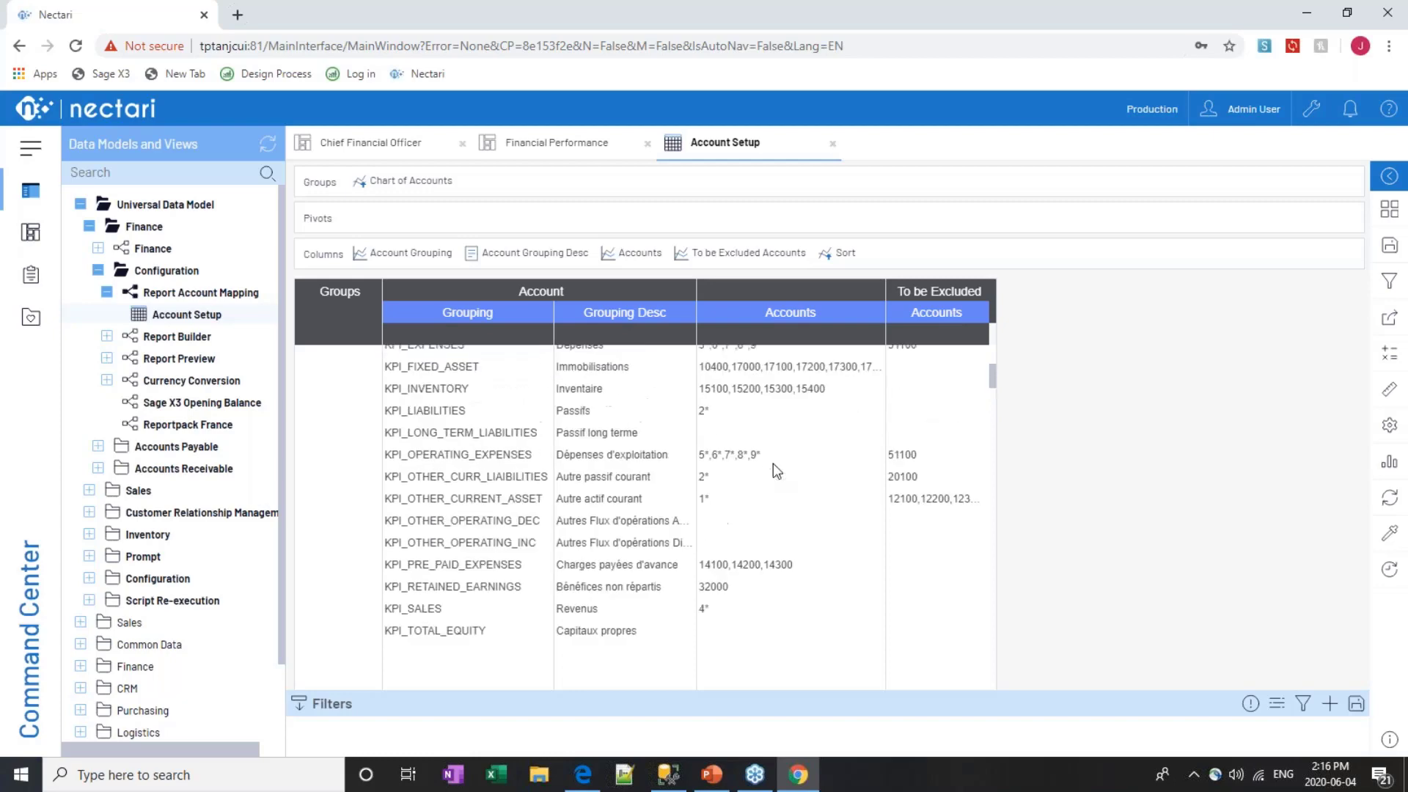
scroll(777, 470, down, 2)
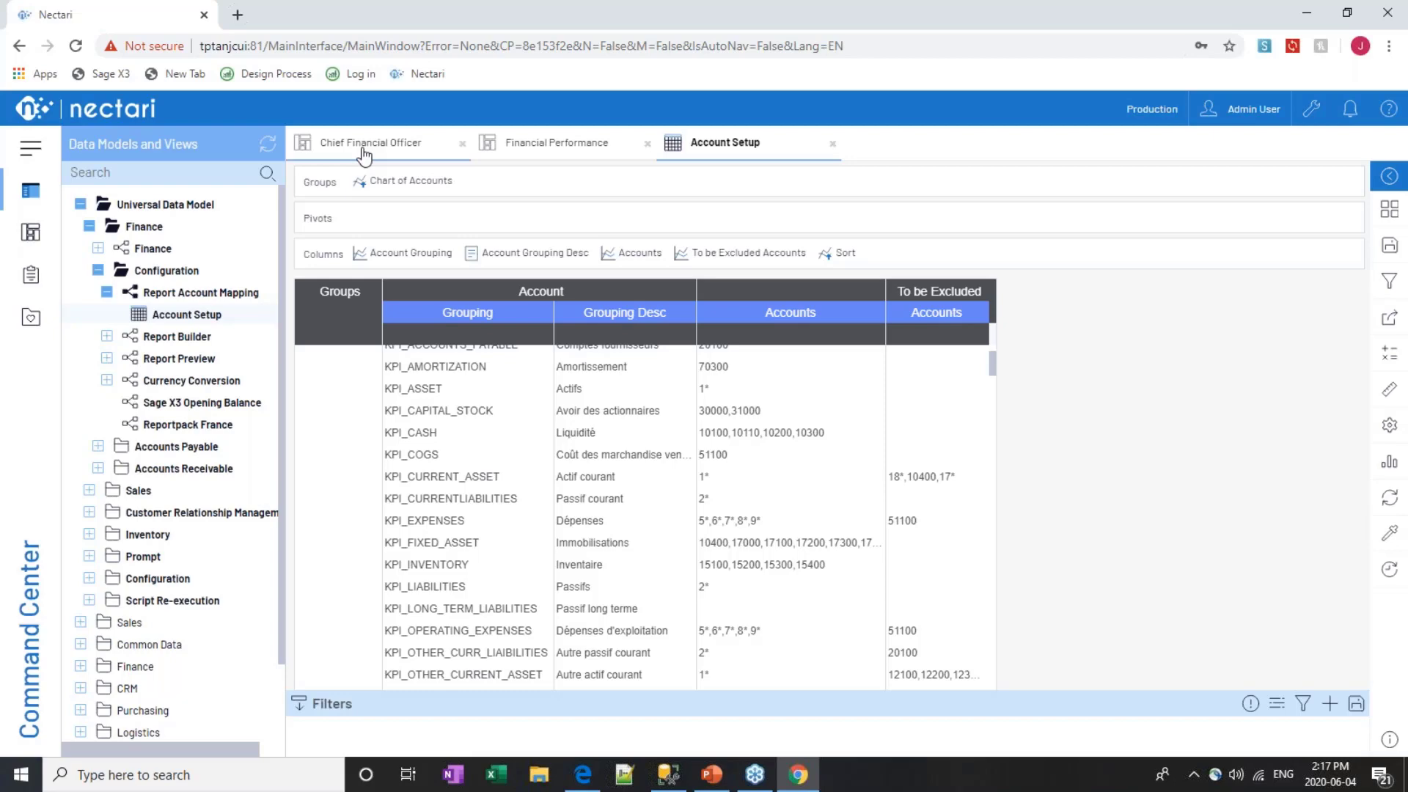
click(31, 233)
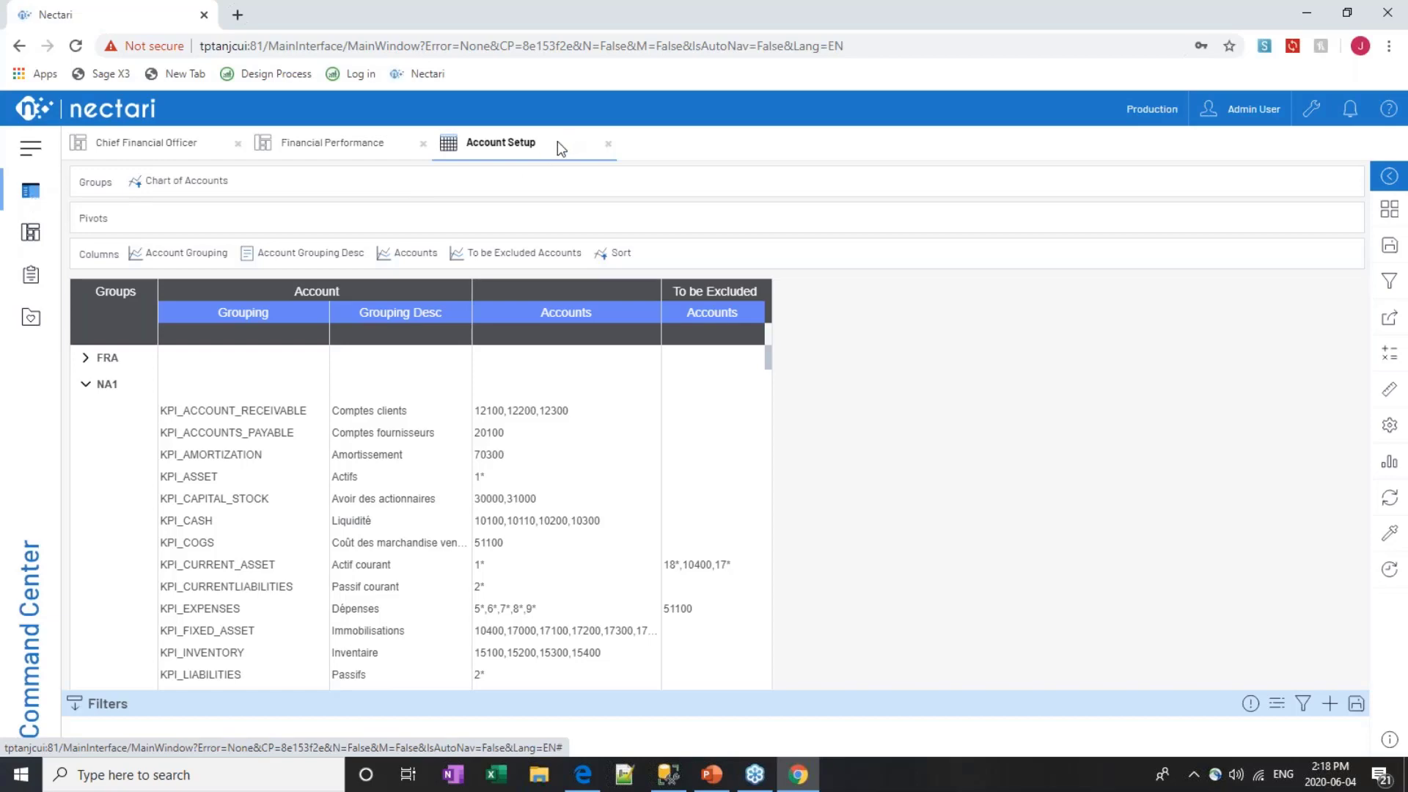
click(31, 194)
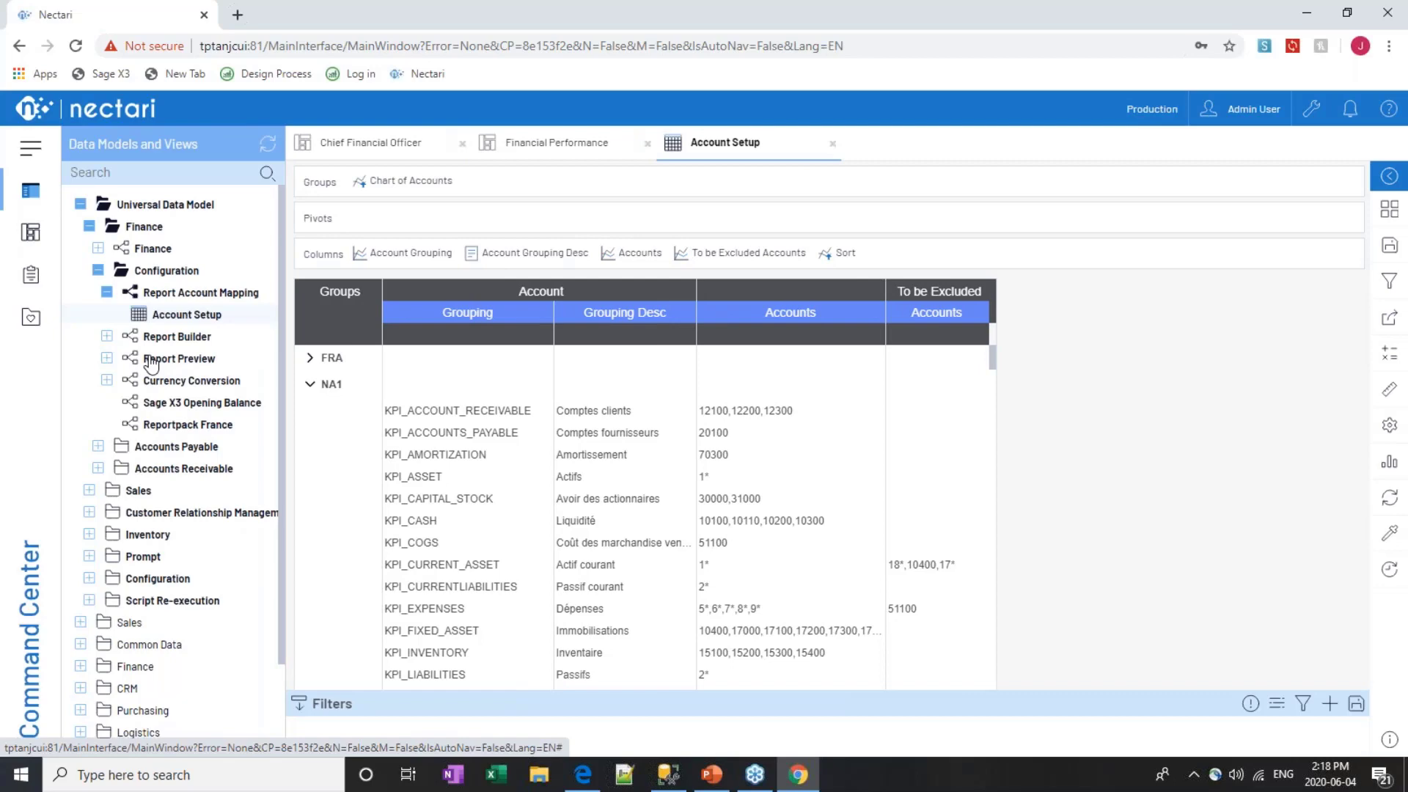
click(389, 144)
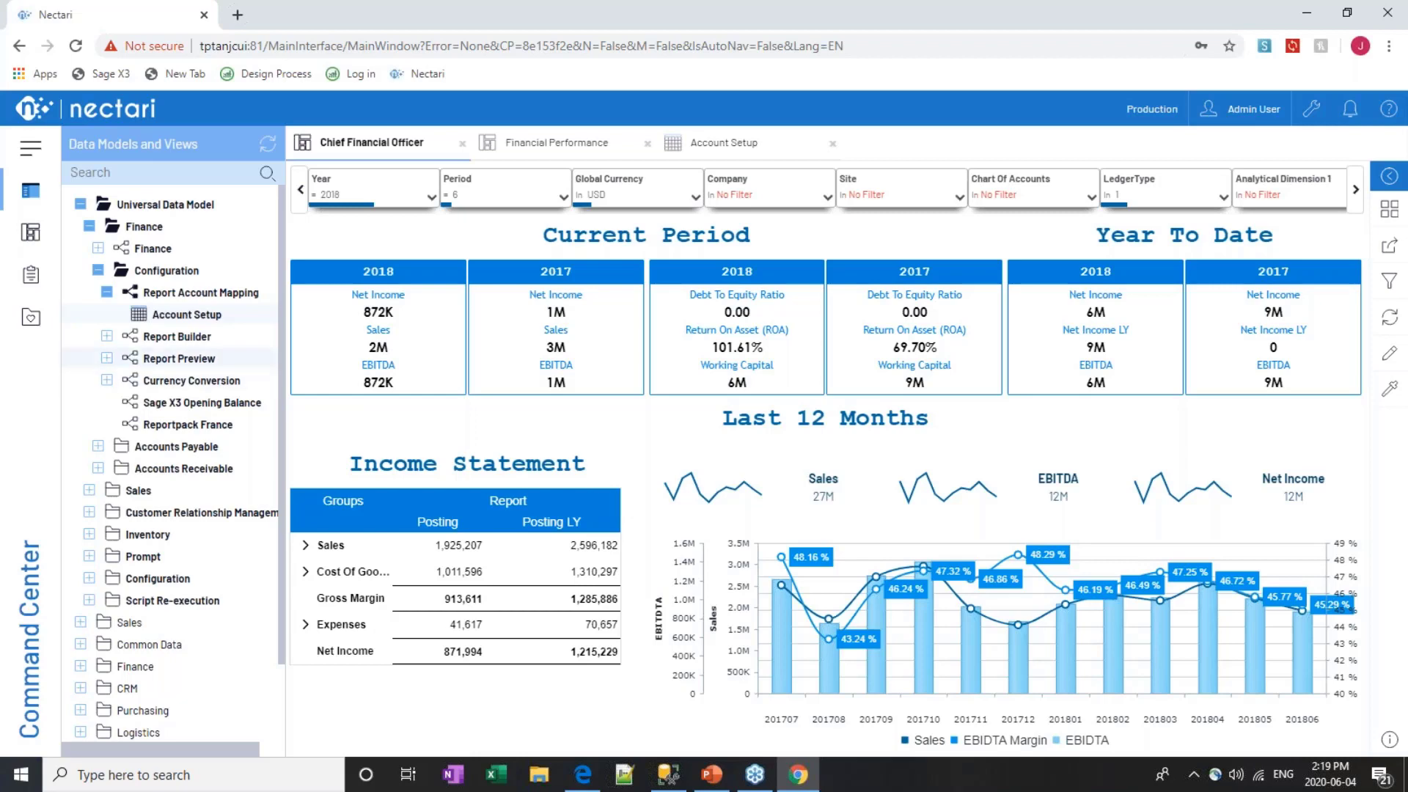
Open Report Builder's Report Blueprint view without a report code filter and expand the DEF_IS report
click(107, 336)
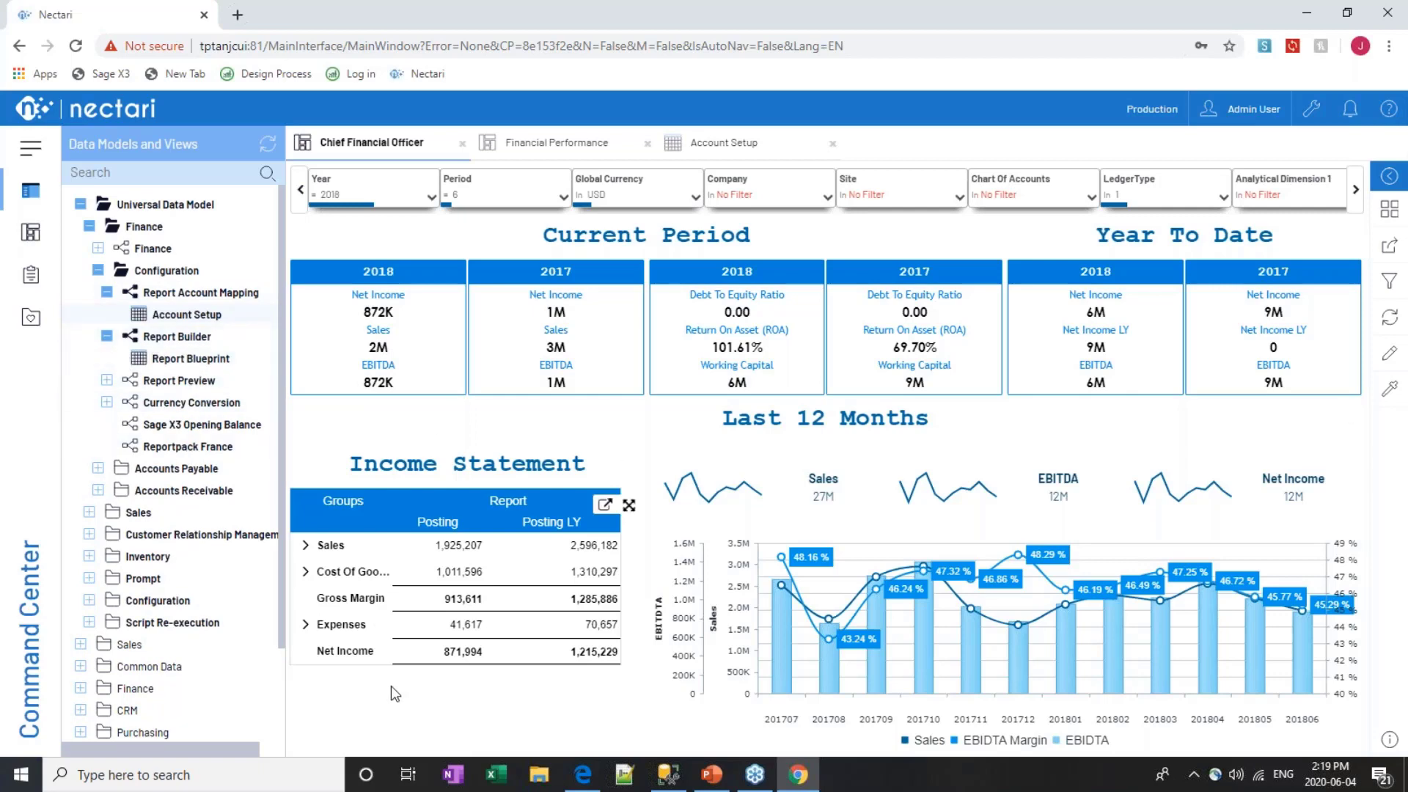
click(189, 363)
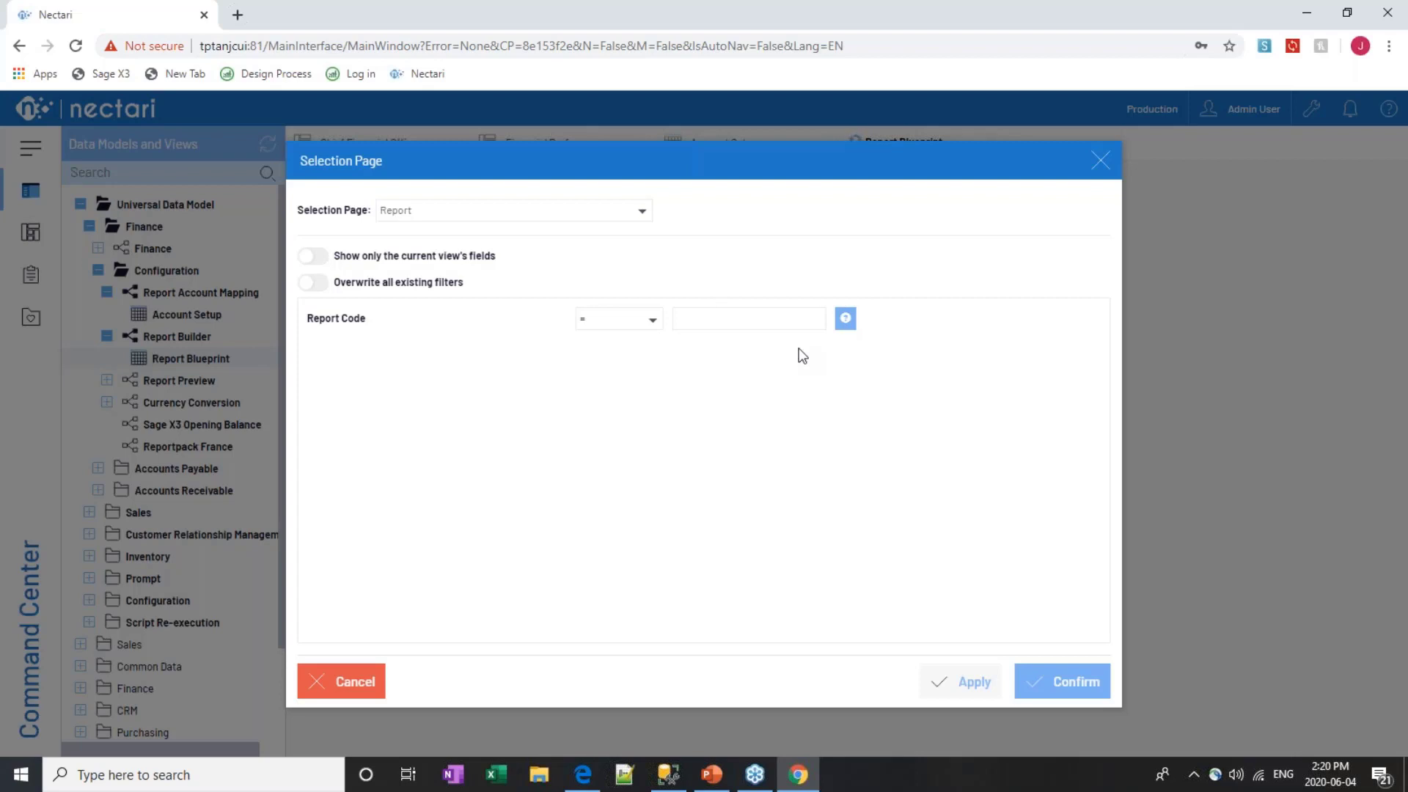
click(845, 318)
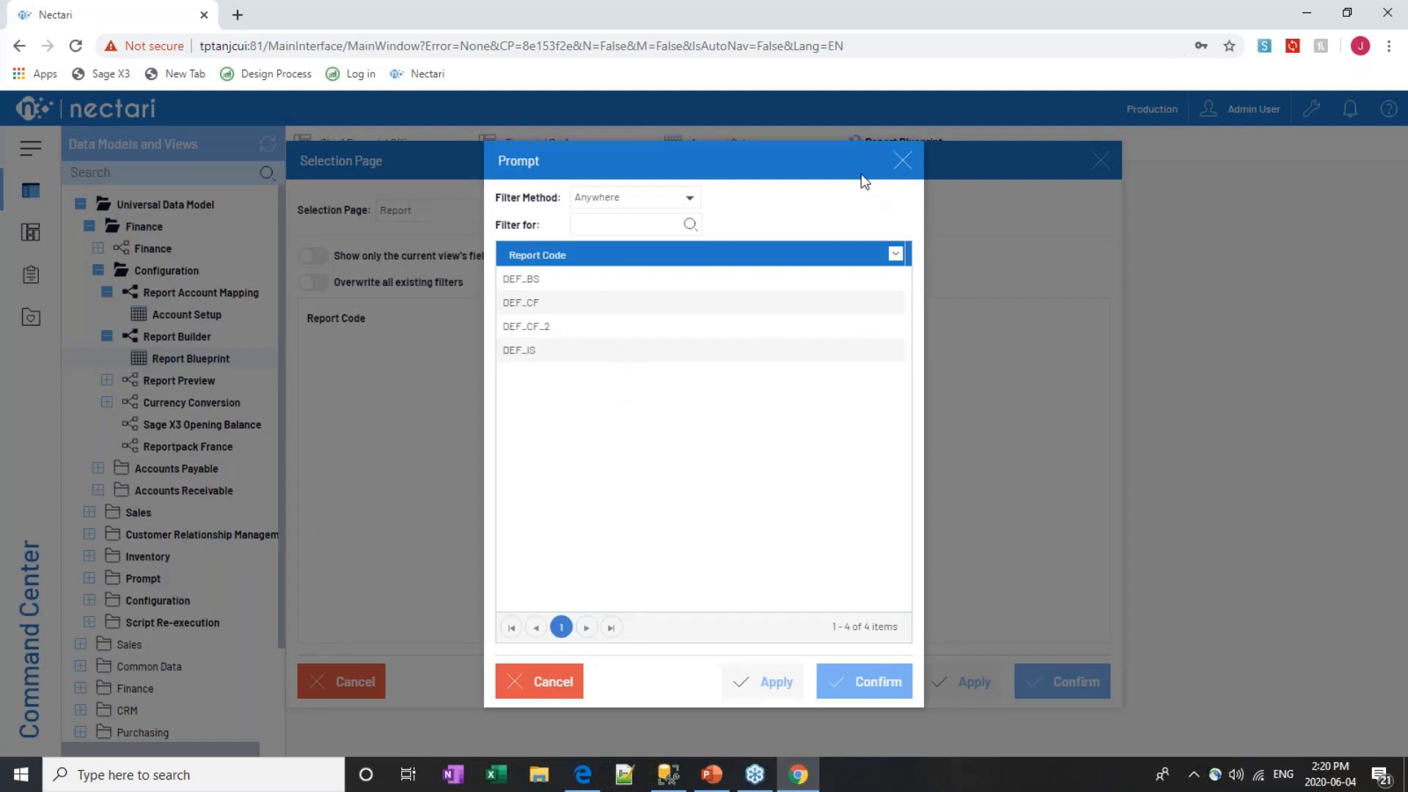
click(902, 161)
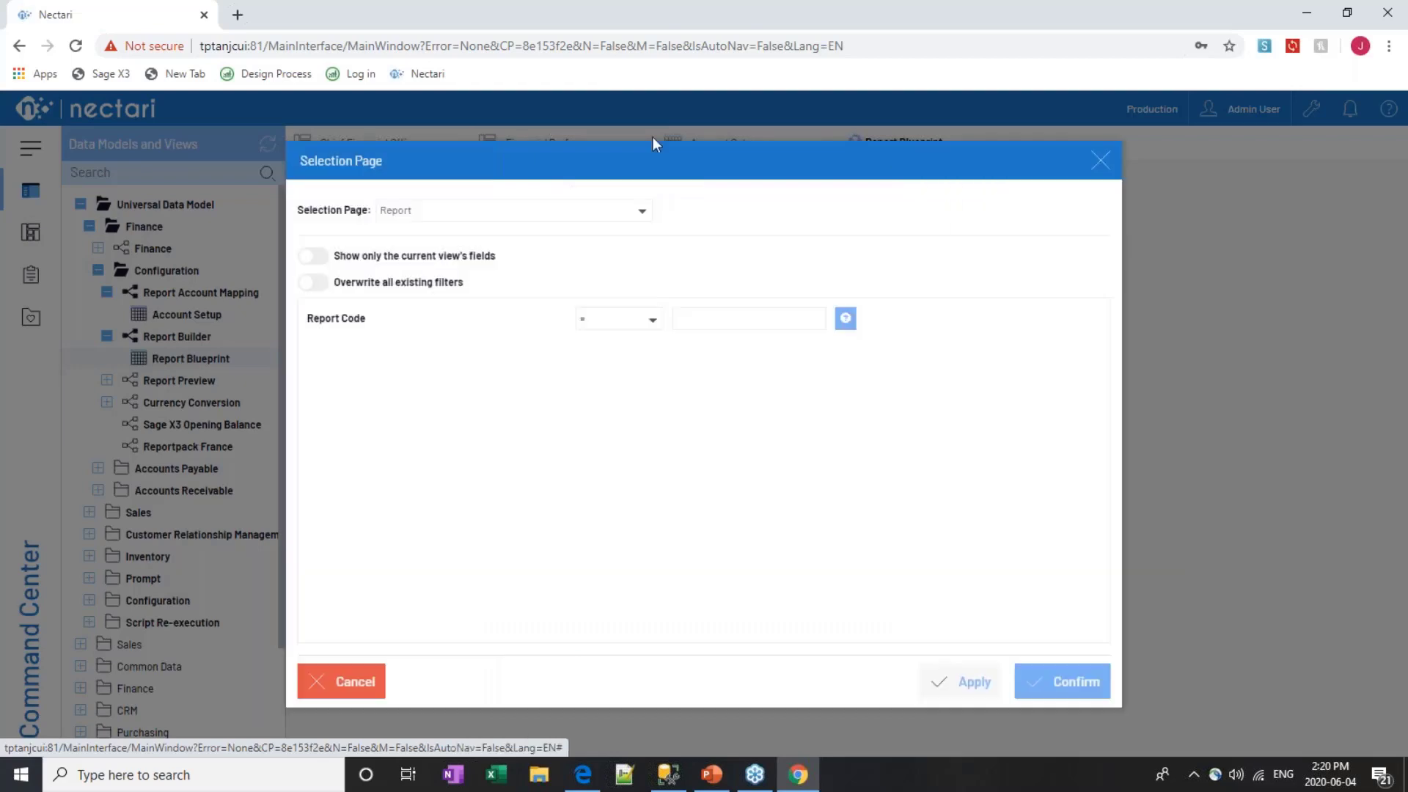
click(1071, 682)
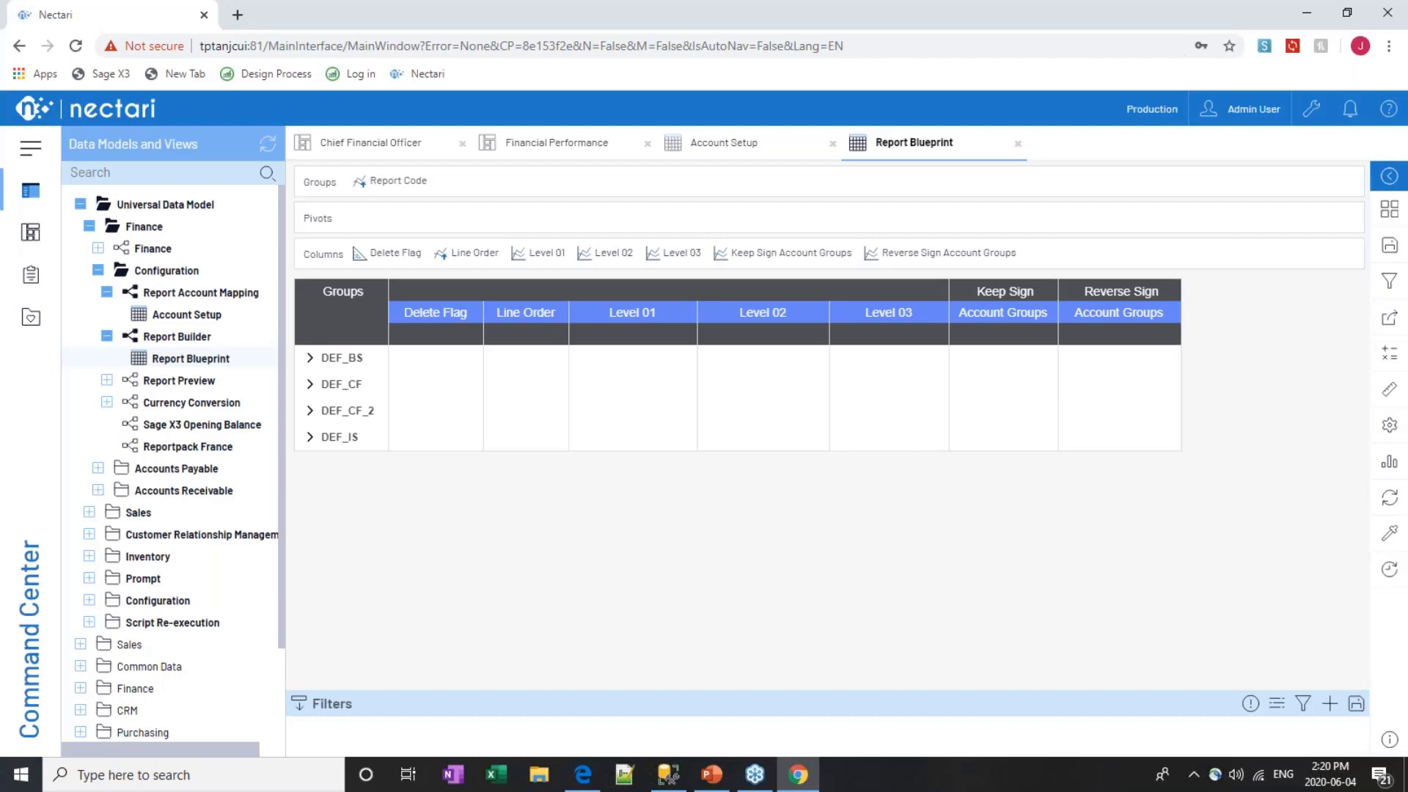
click(311, 440)
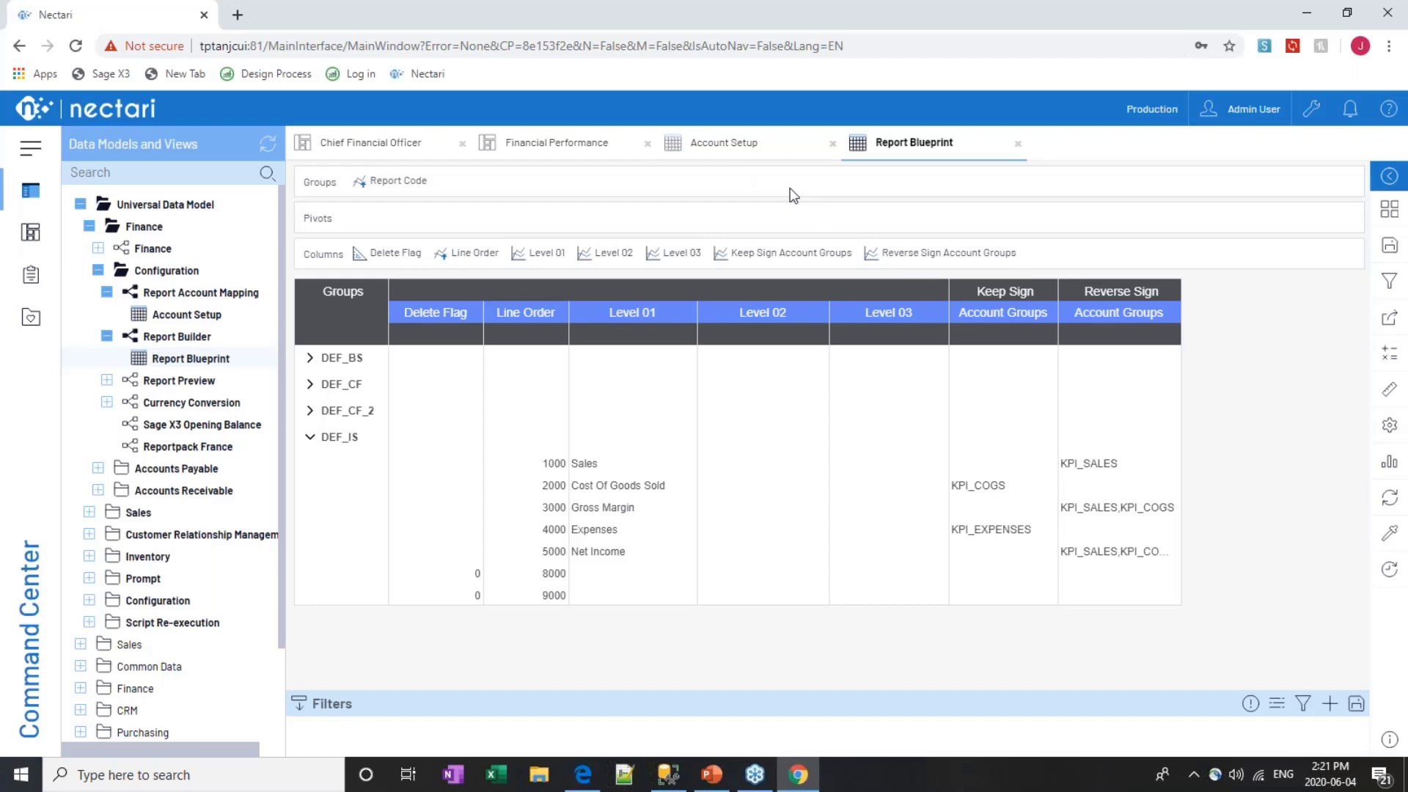
Compare the NA1 account groupings in Account Setup with the Report Blueprint, and dismiss the Citrix Workspace update notice
click(752, 142)
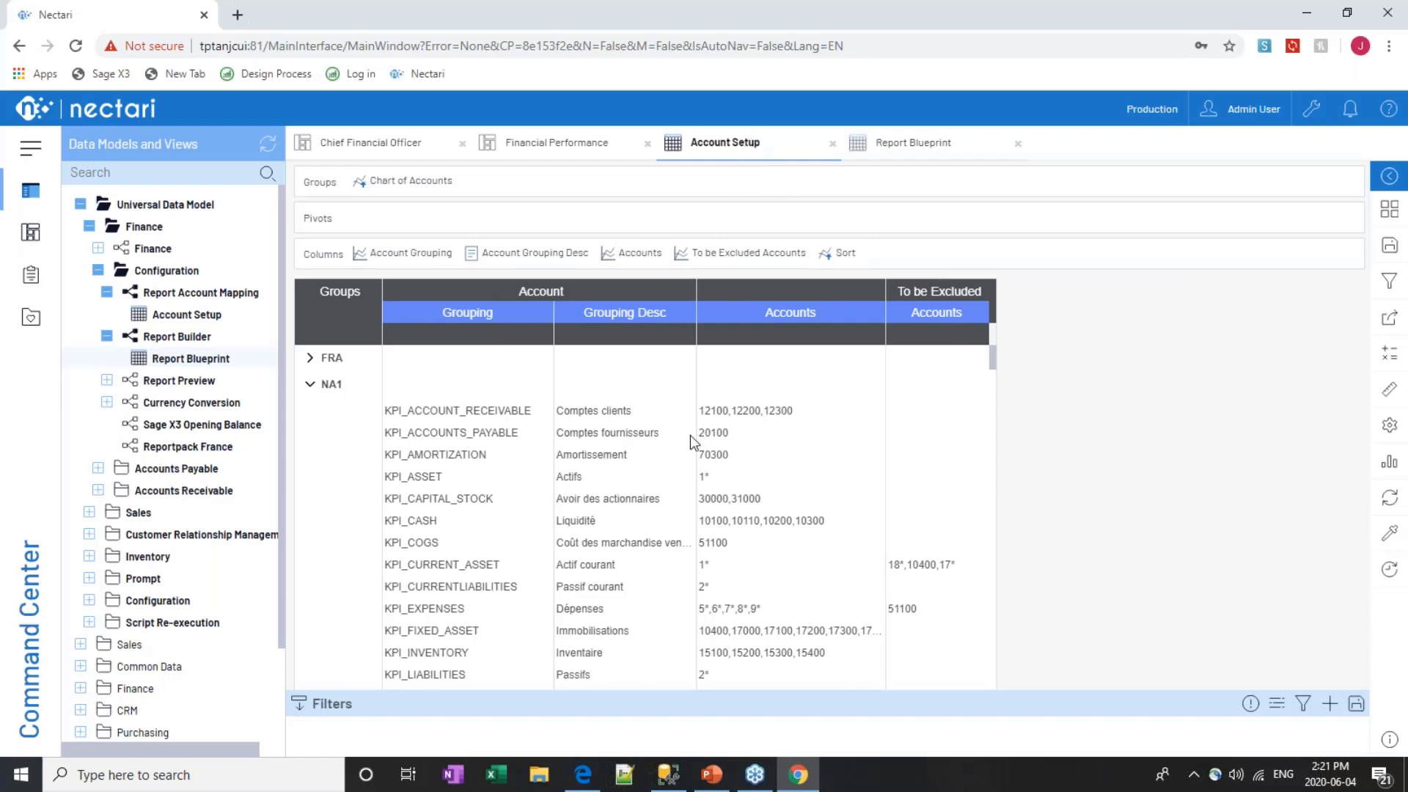
scroll(689, 437, down, 3)
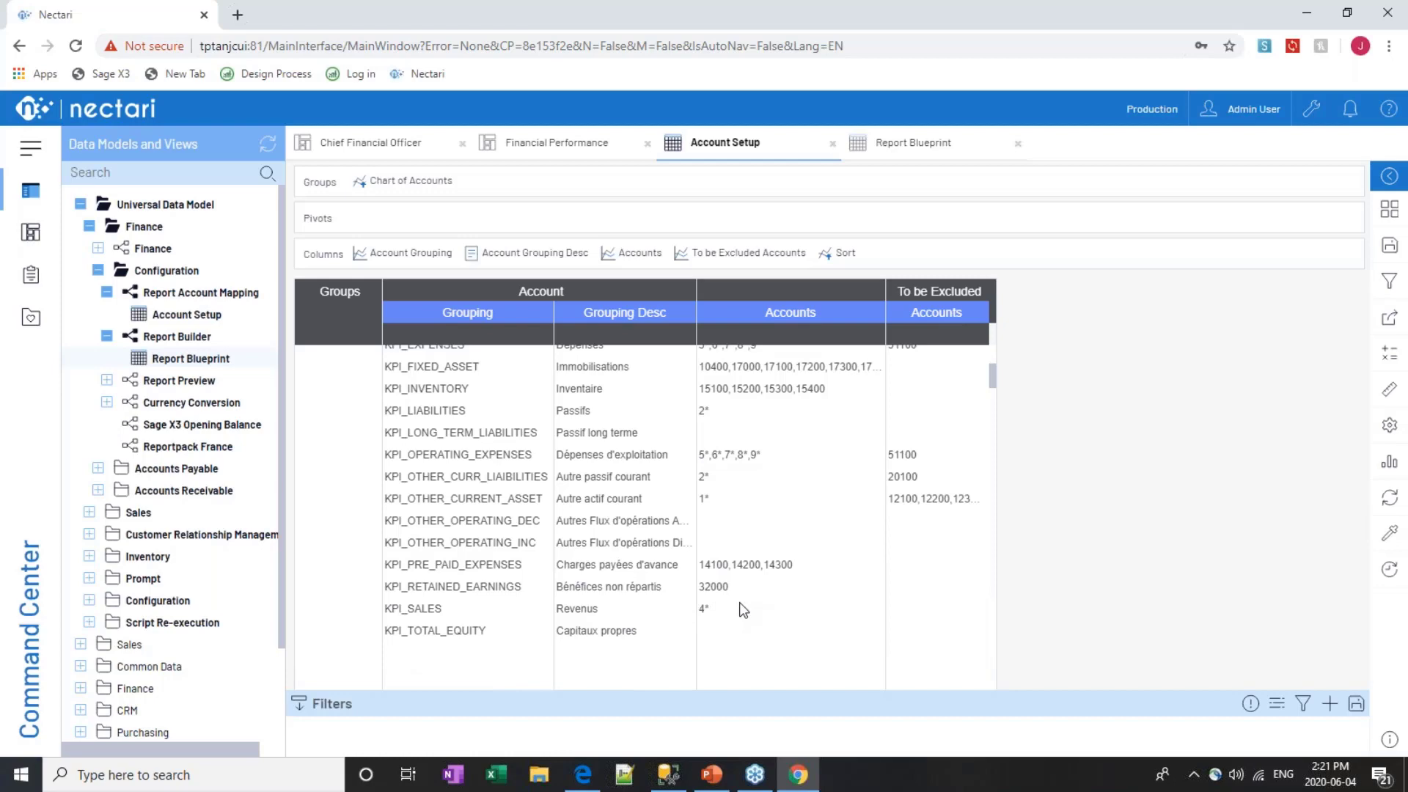
click(913, 145)
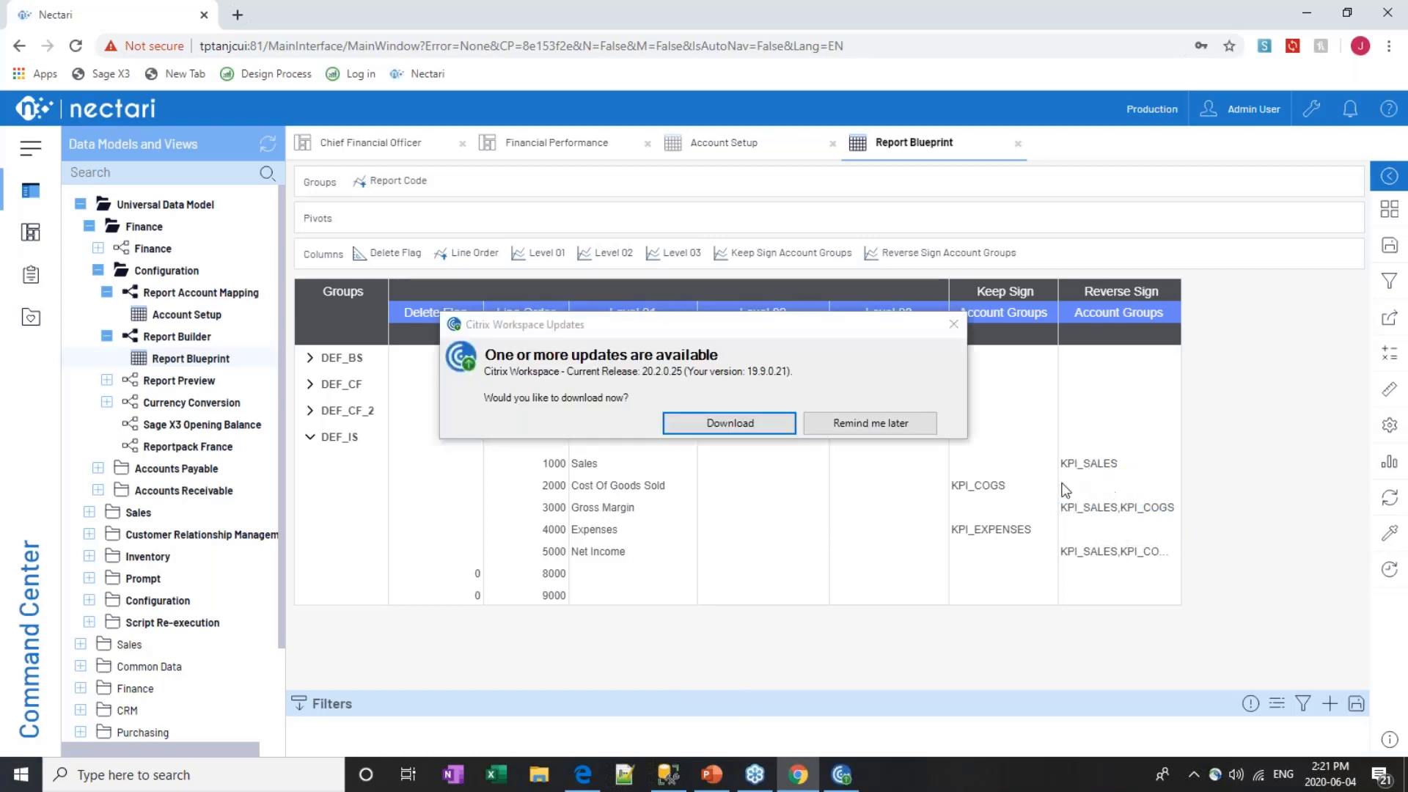
click(951, 326)
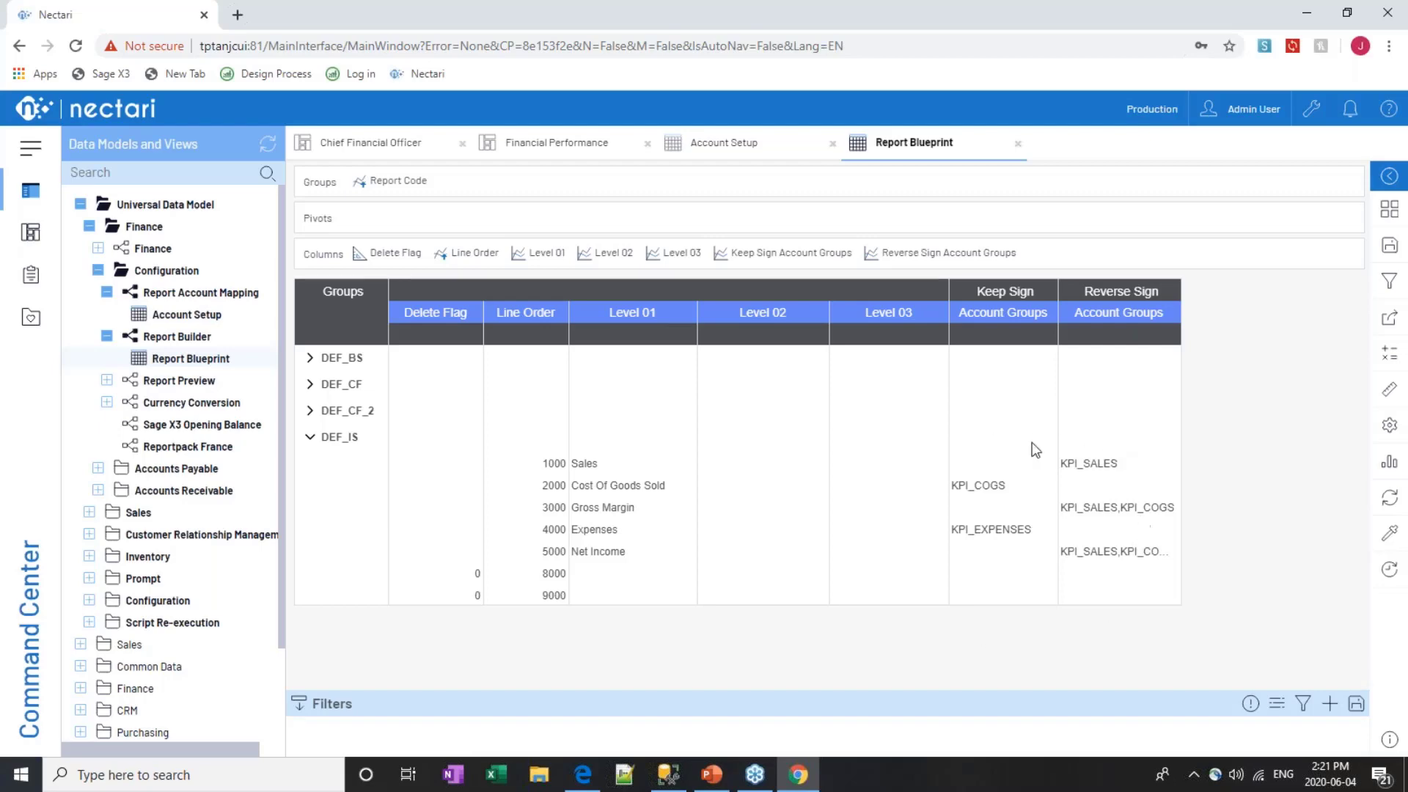
Expand the DEF_BS report in the blueprint and examine its line levels and the dimensions available to the view
click(310, 359)
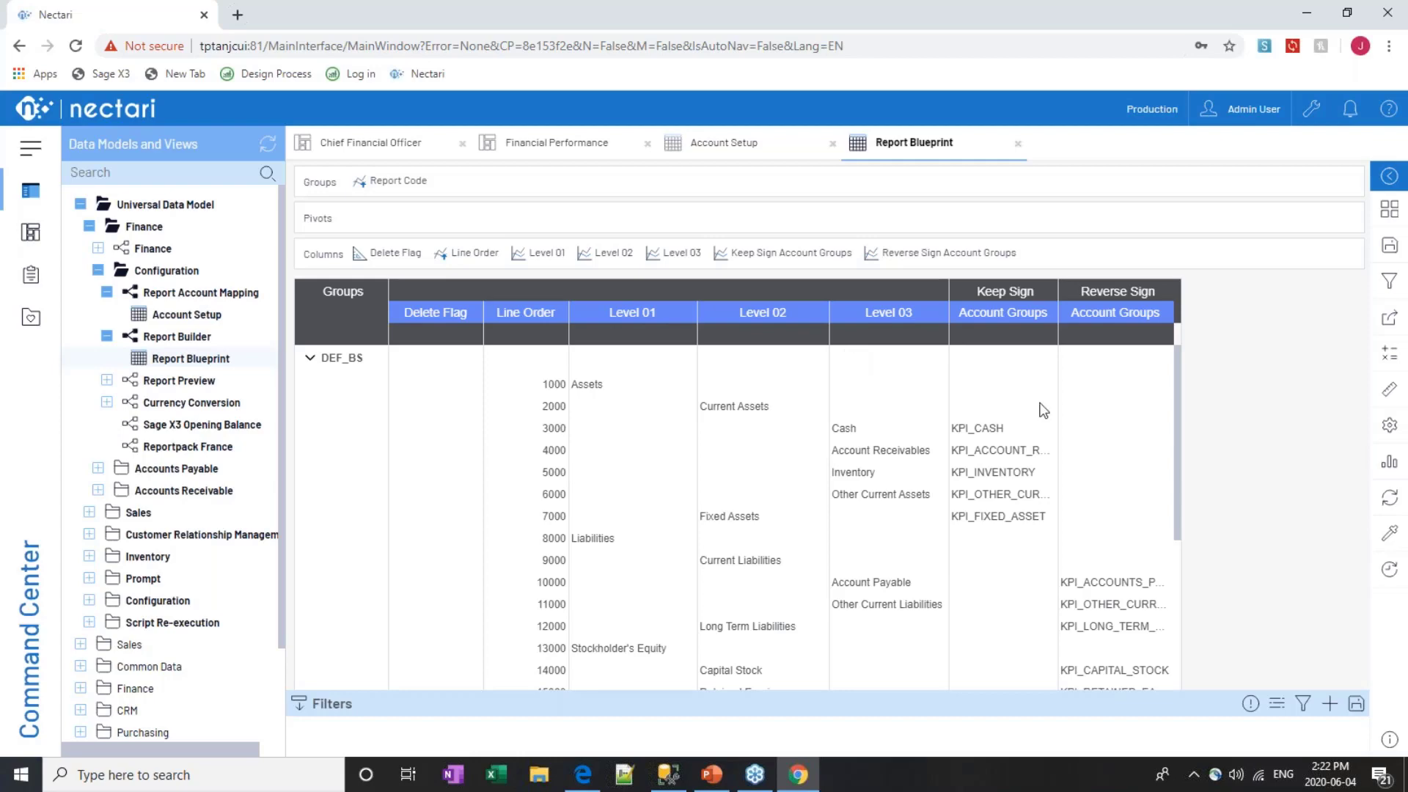
click(1391, 391)
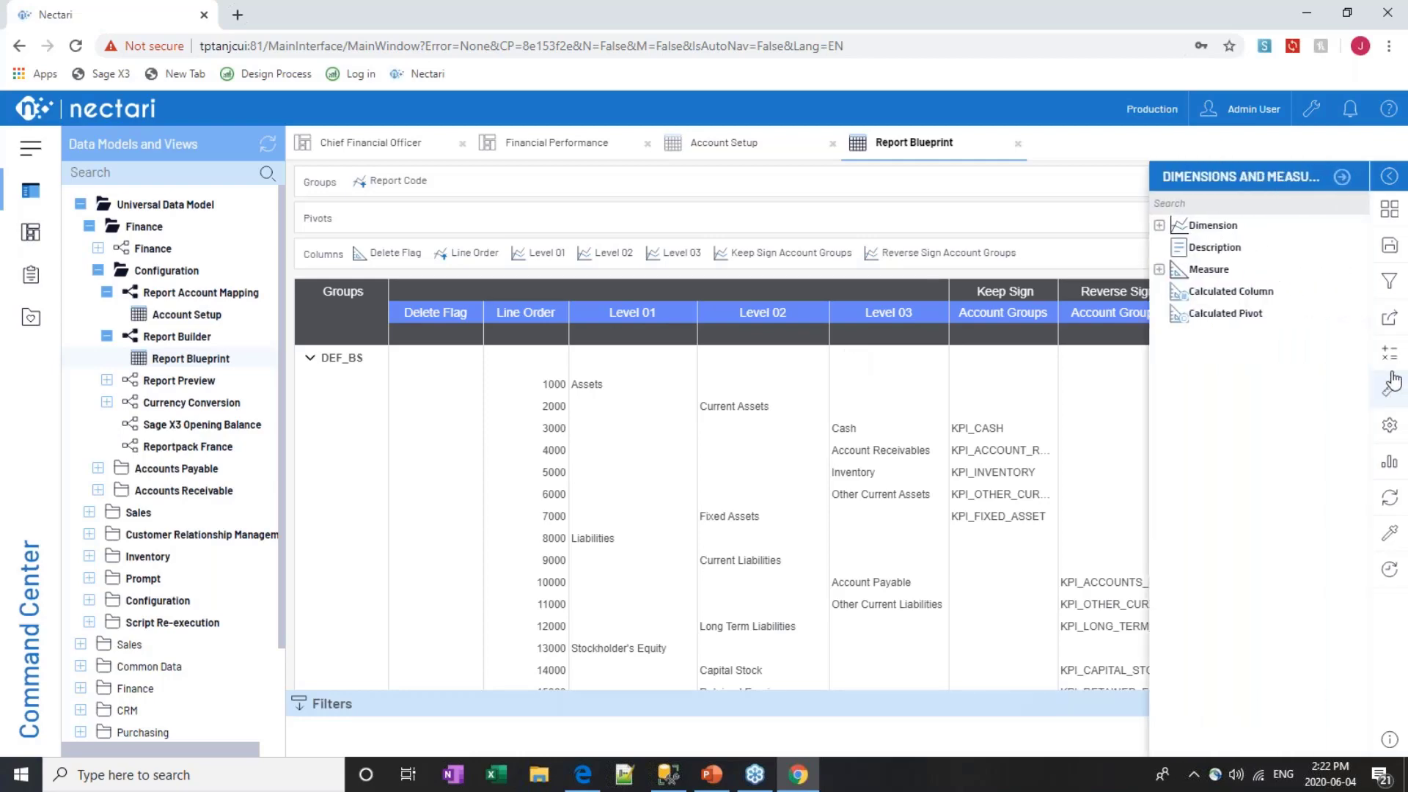
click(1162, 226)
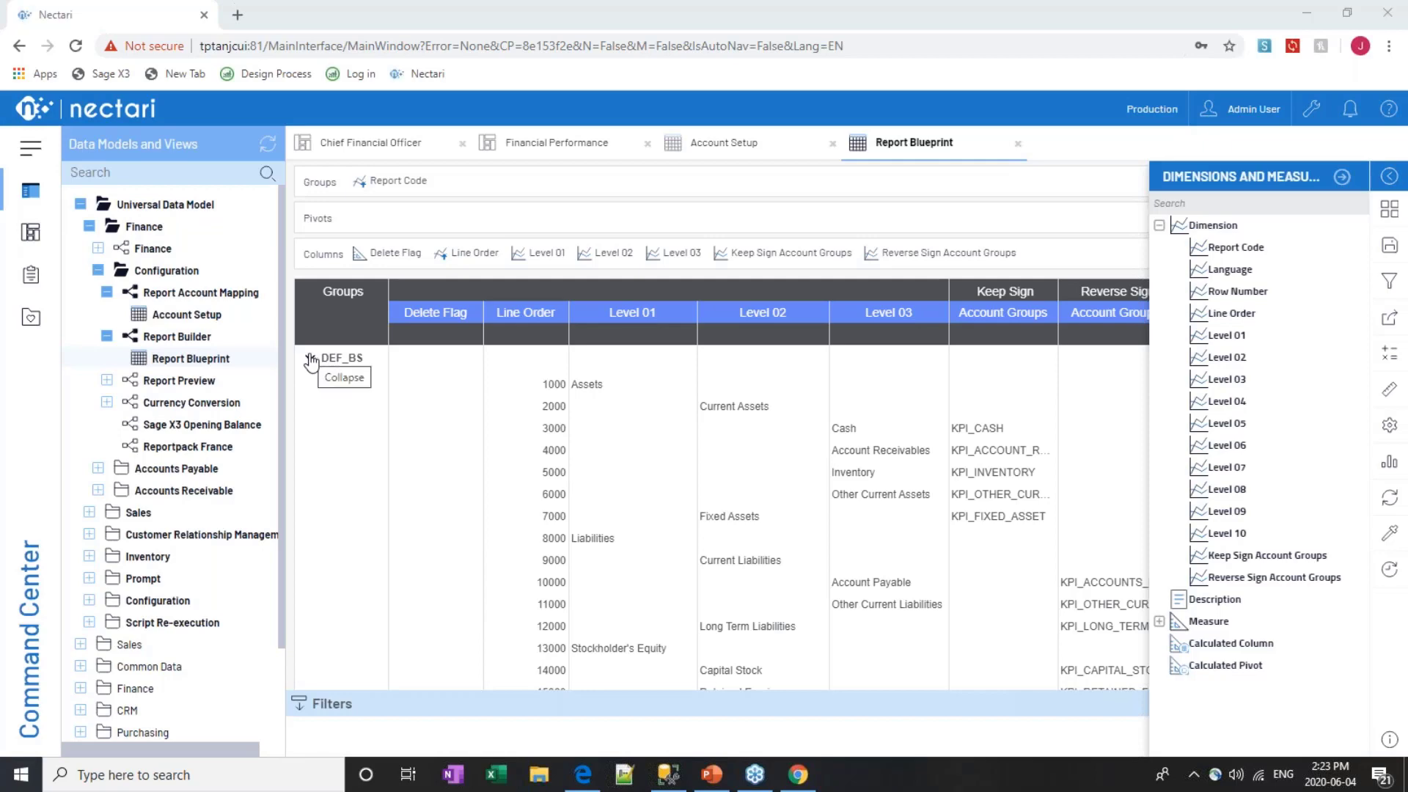
click(1342, 178)
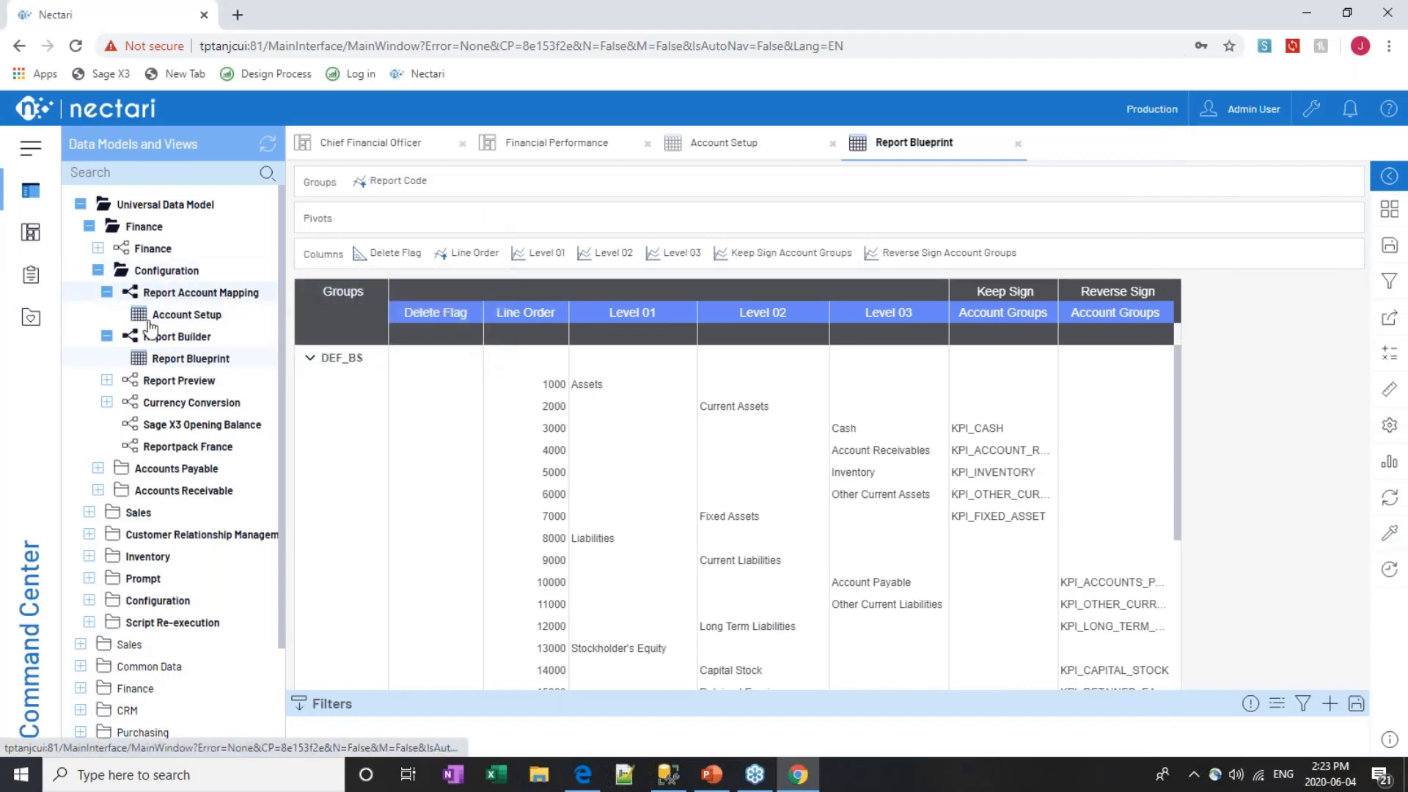
Open Finance's Income Statement Report with chart of account NA1, and expand Sales down to its individual accounts
click(98, 250)
click(195, 272)
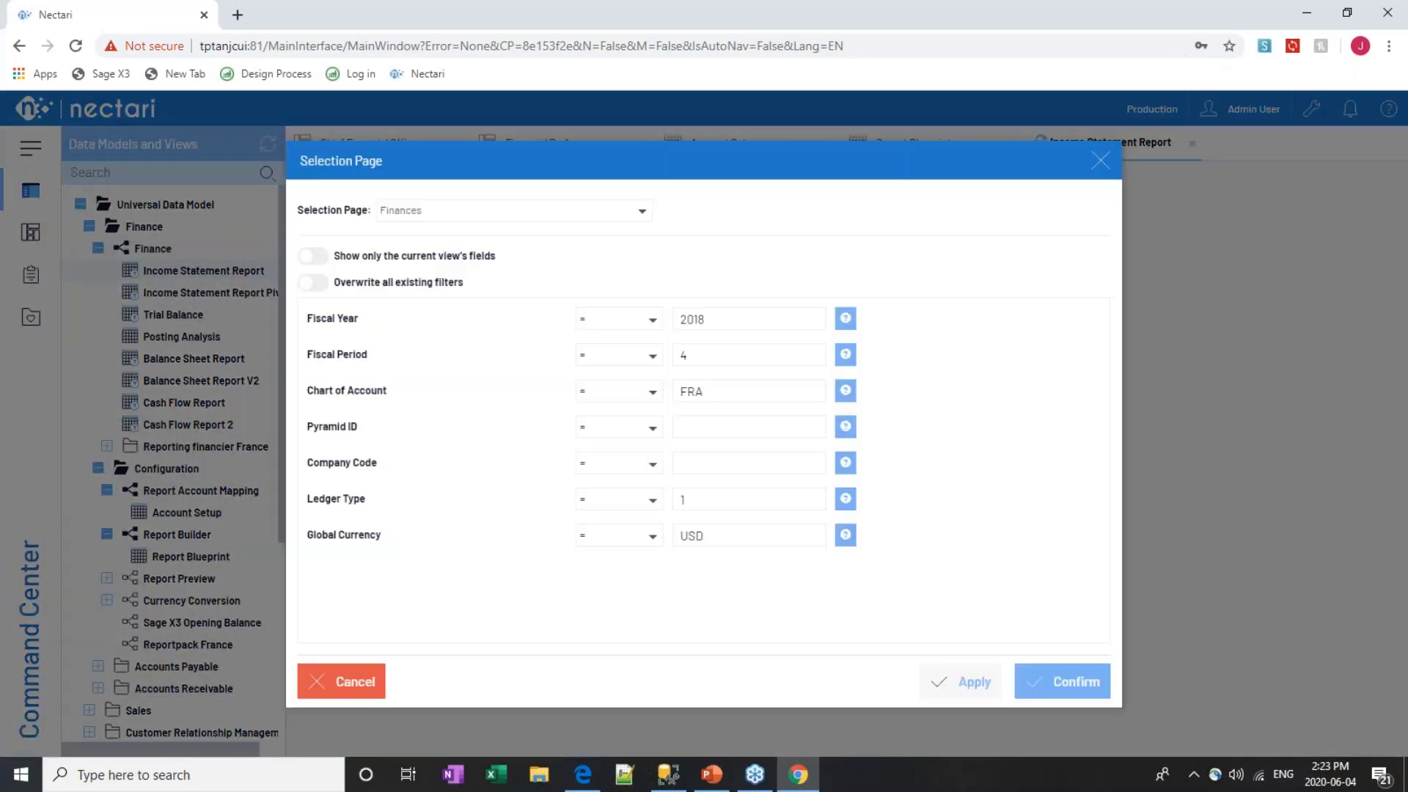
double_click(713, 392)
text(NA1)
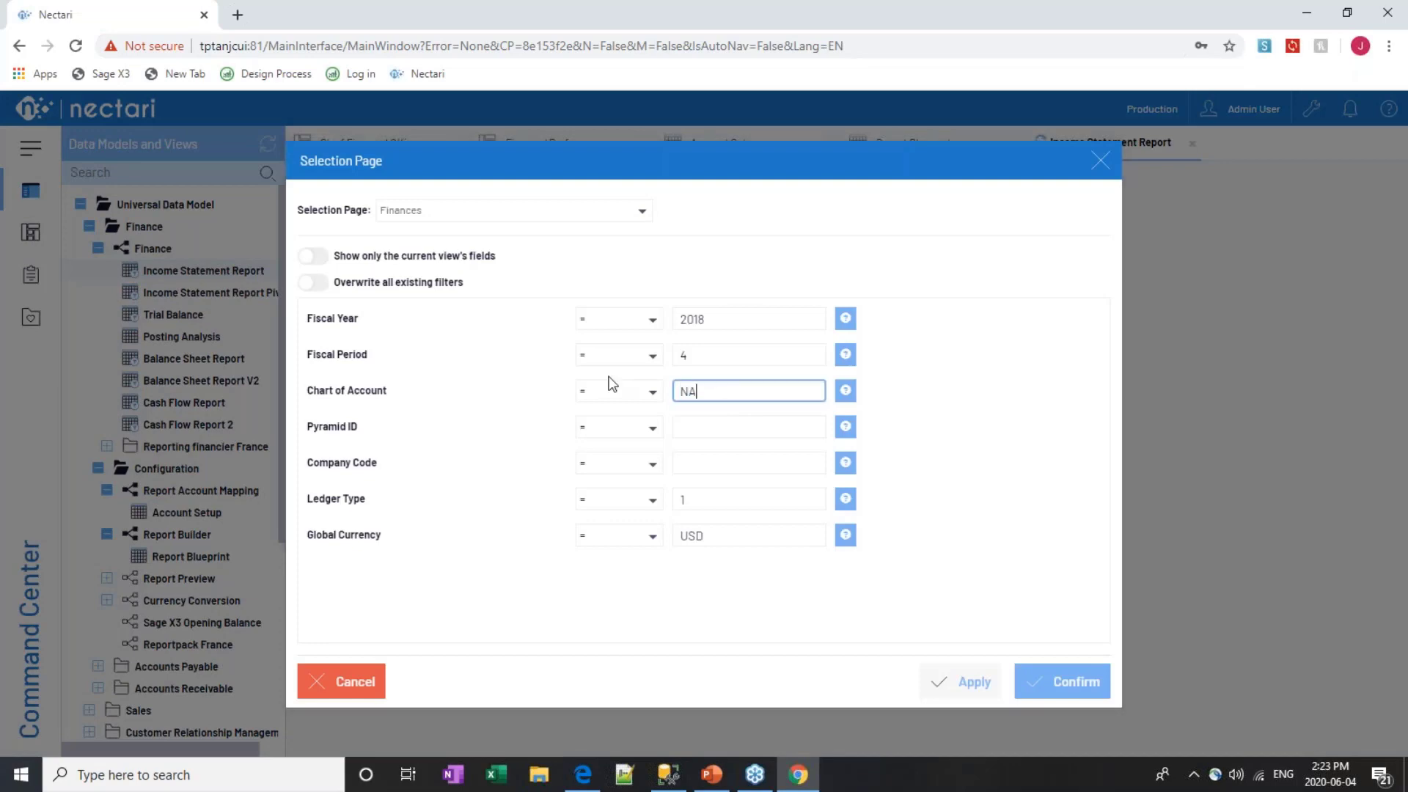
click(1059, 693)
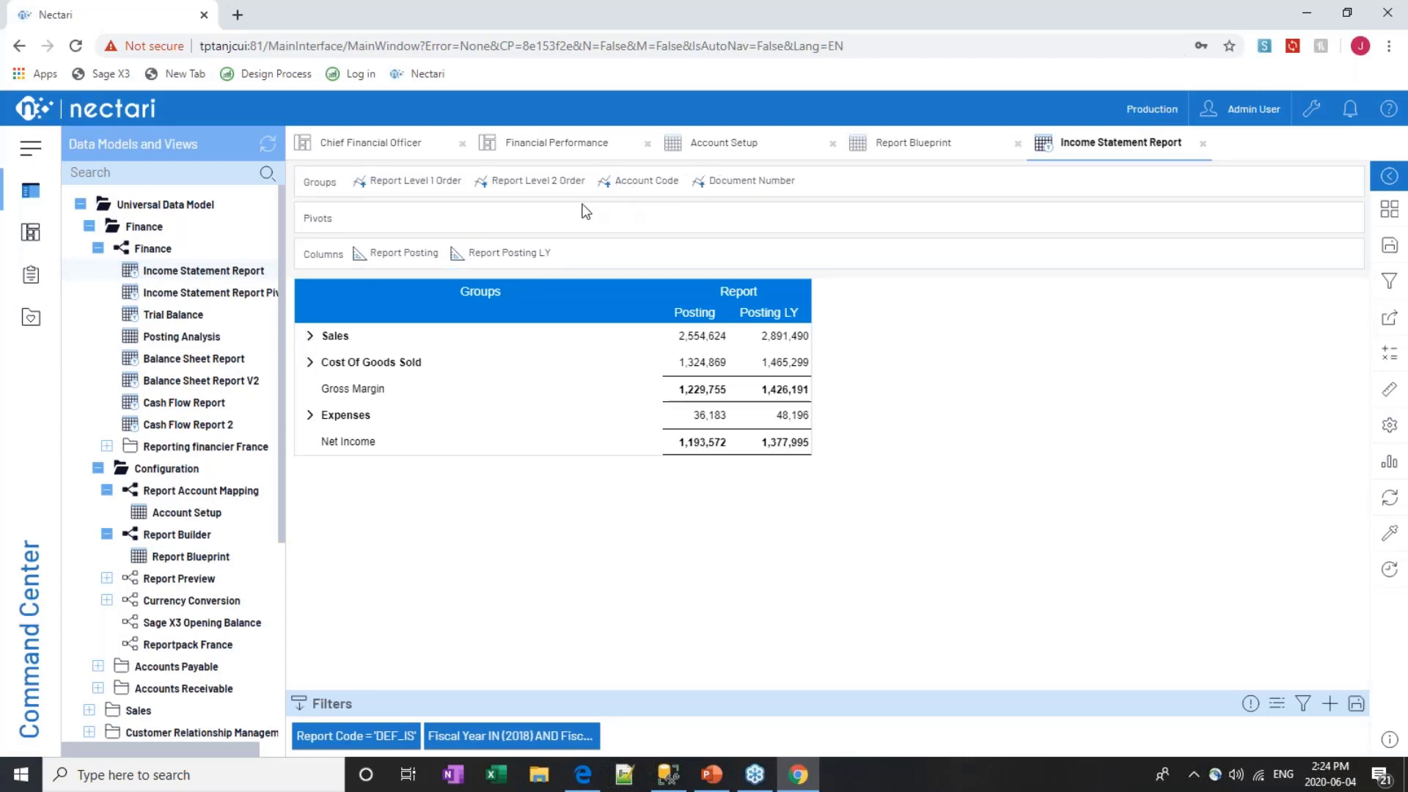
click(313, 338)
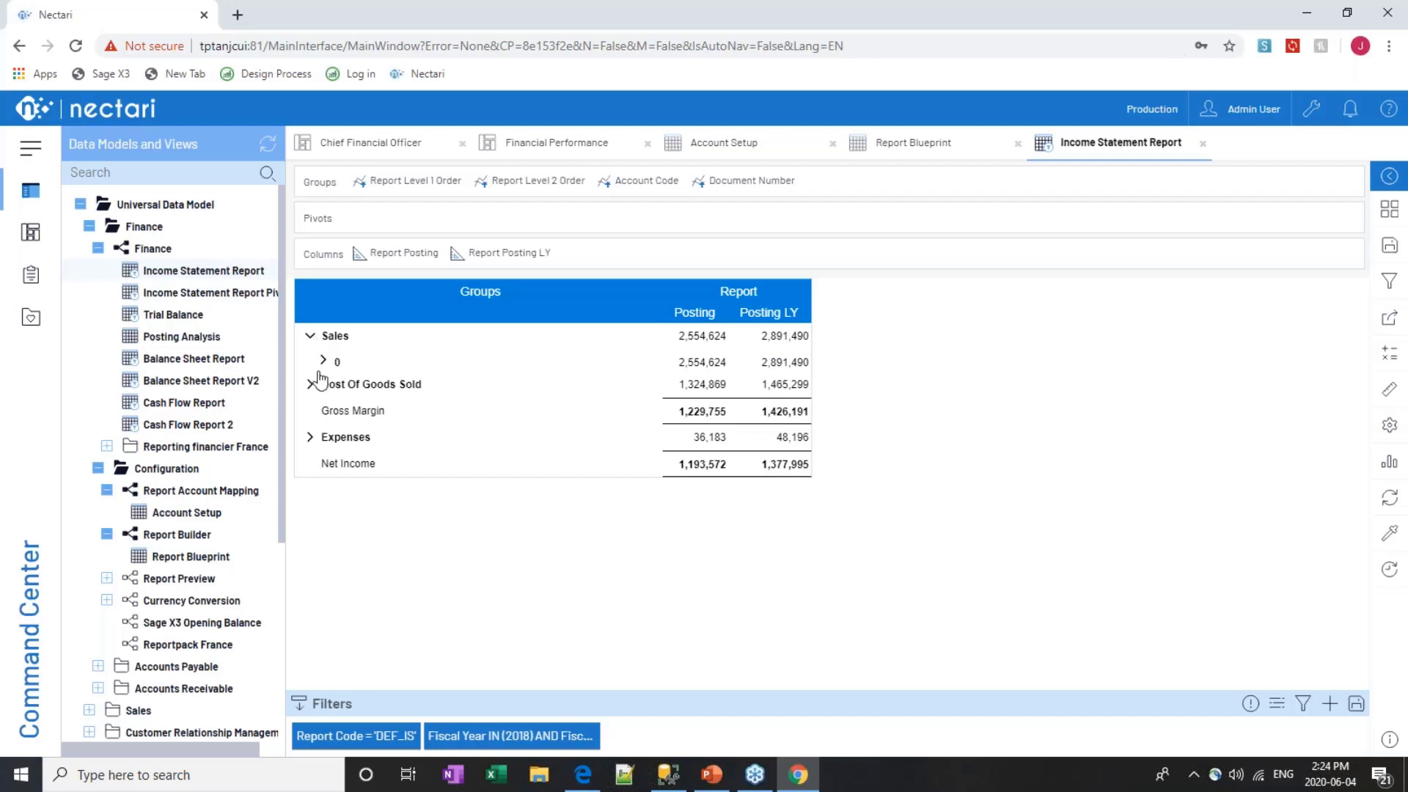
click(326, 362)
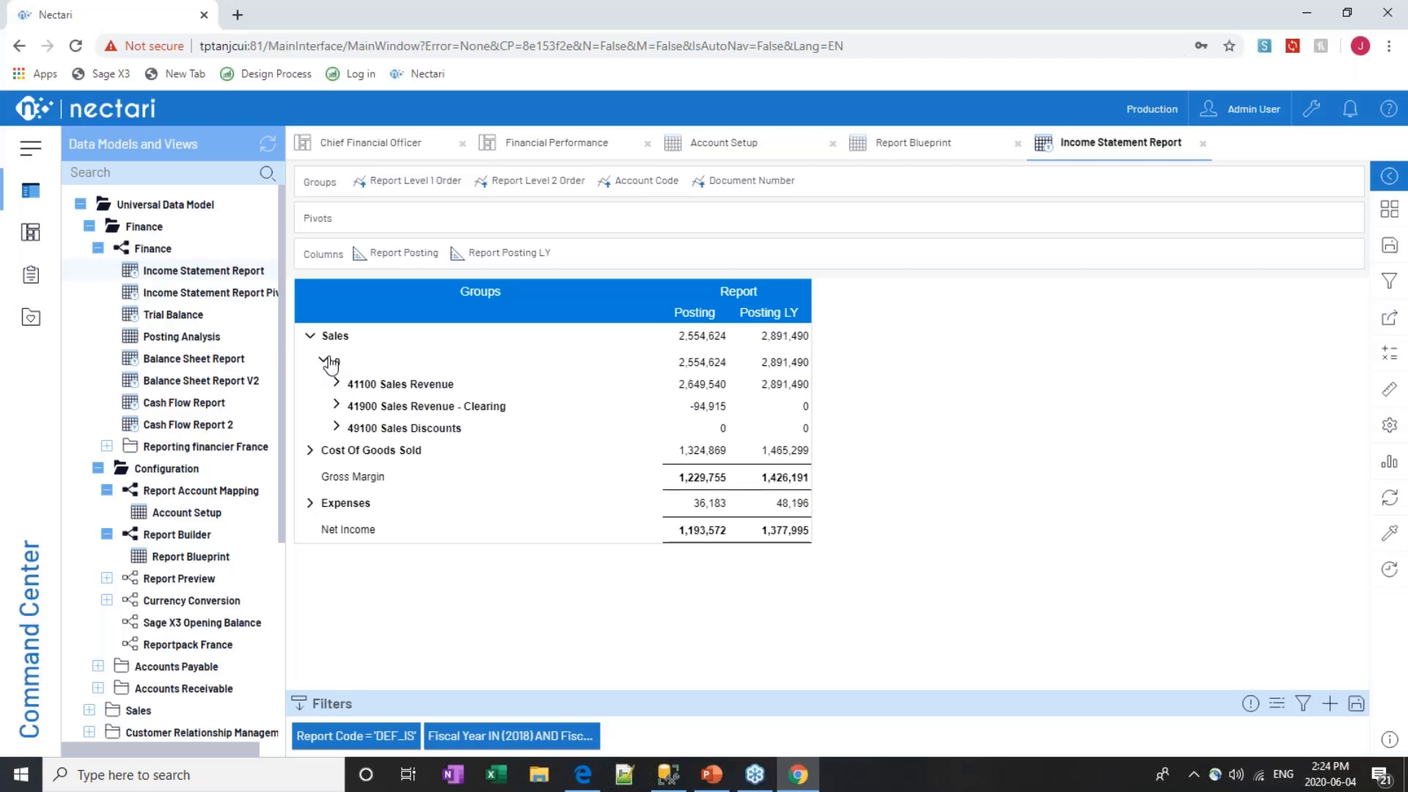
In Account Setup, add the account grouping NEC_SALES1 with description Sales 1 on the first empty NA1 line
click(734, 146)
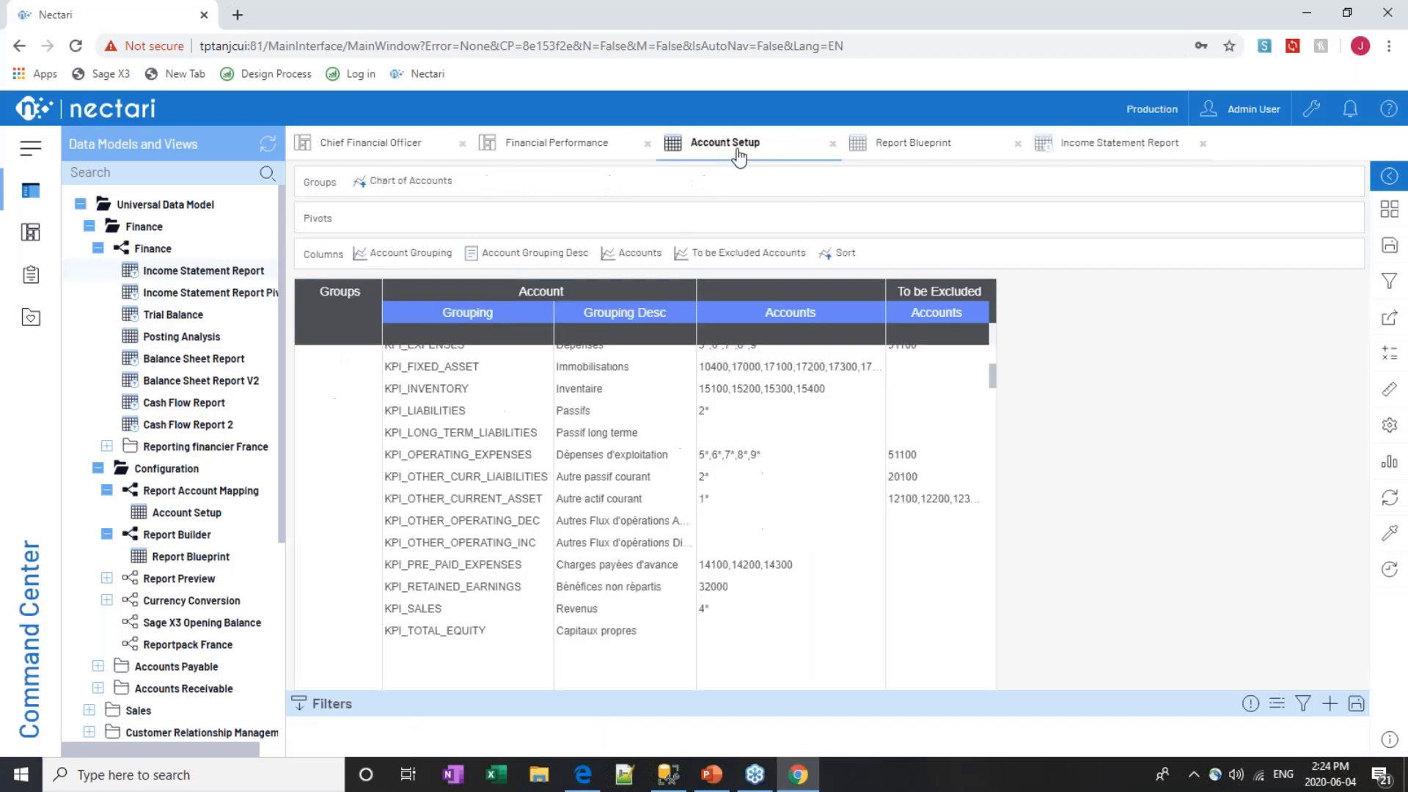
scroll(452, 544, up, 3)
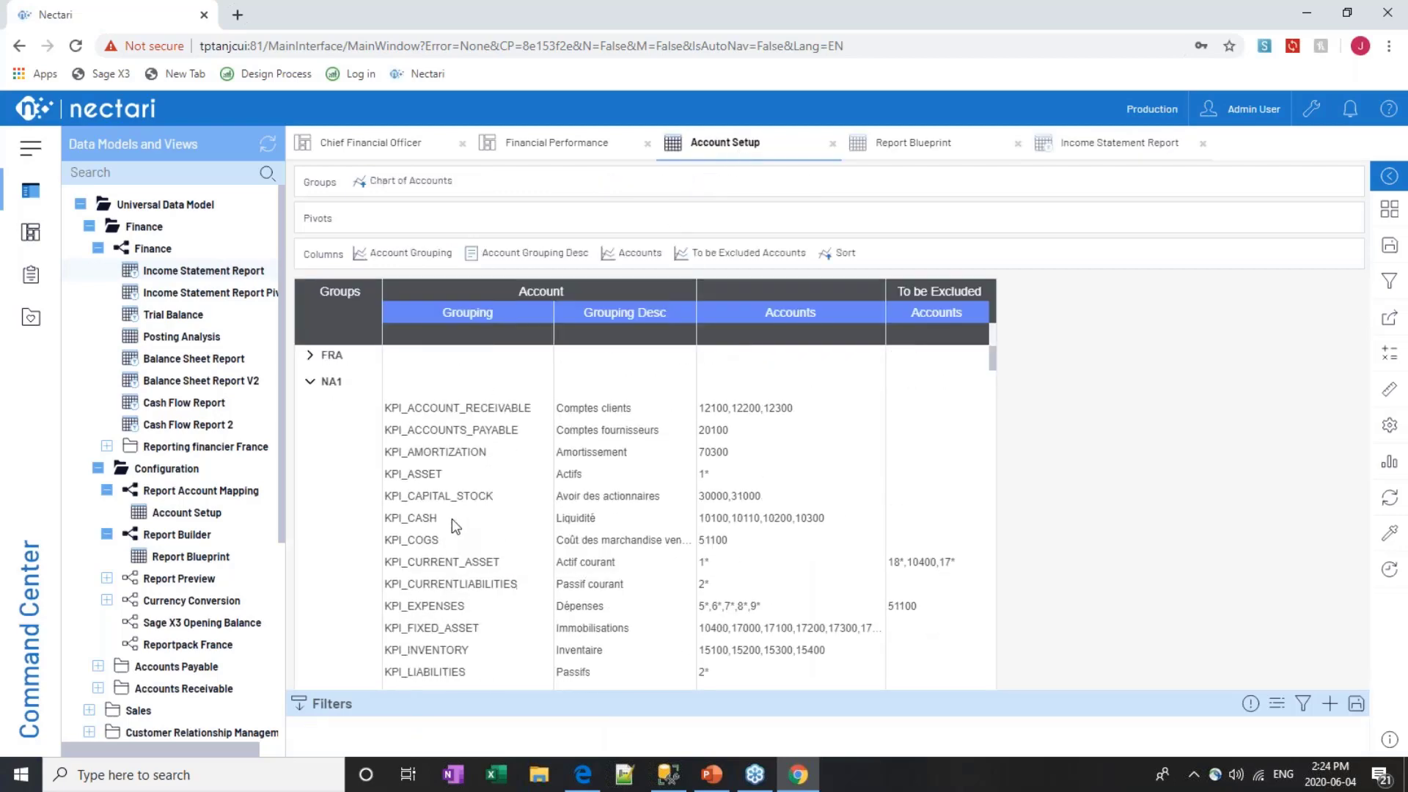
scroll(451, 517, down, 3)
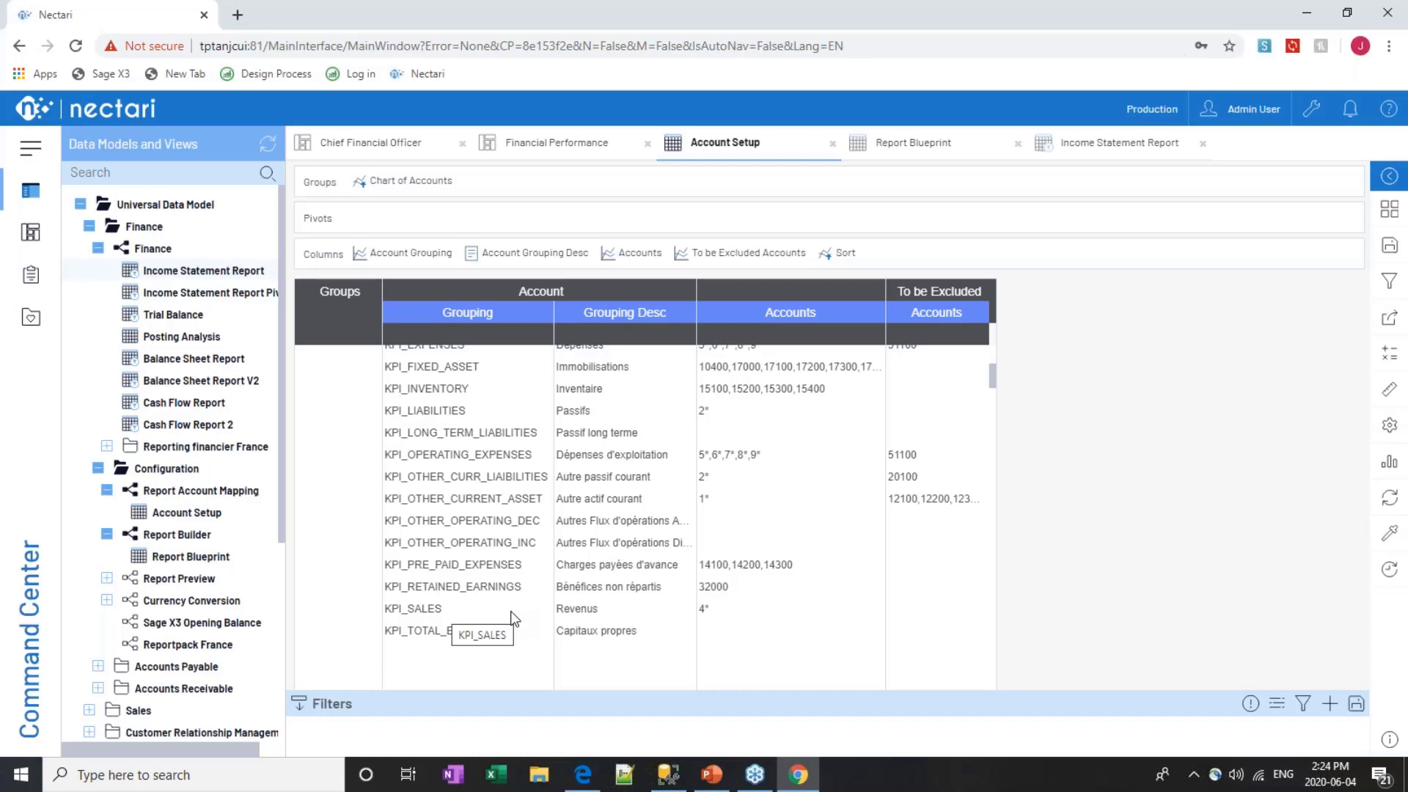
click(440, 651)
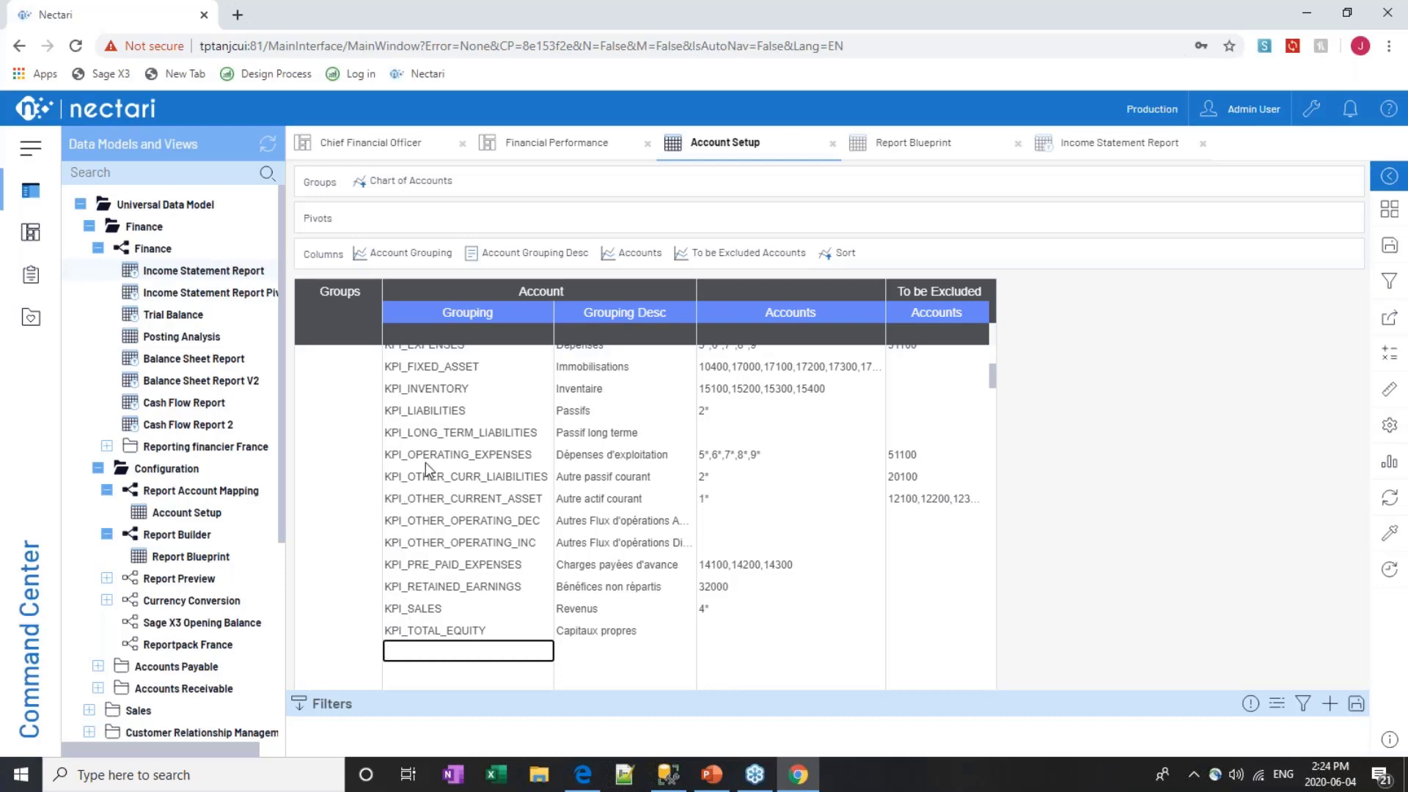
text(NEC_SALES1)
click(593, 650)
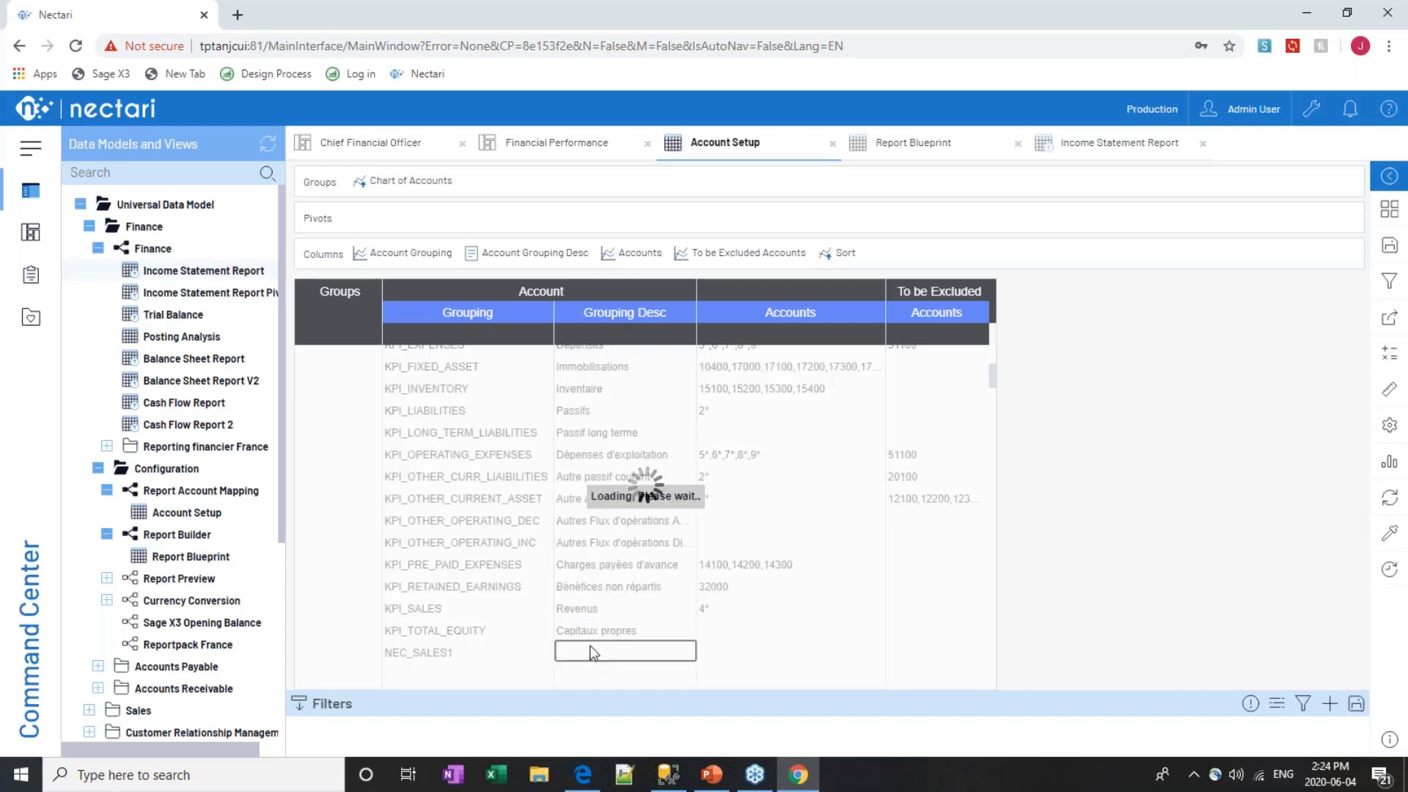
text(Sales 1)
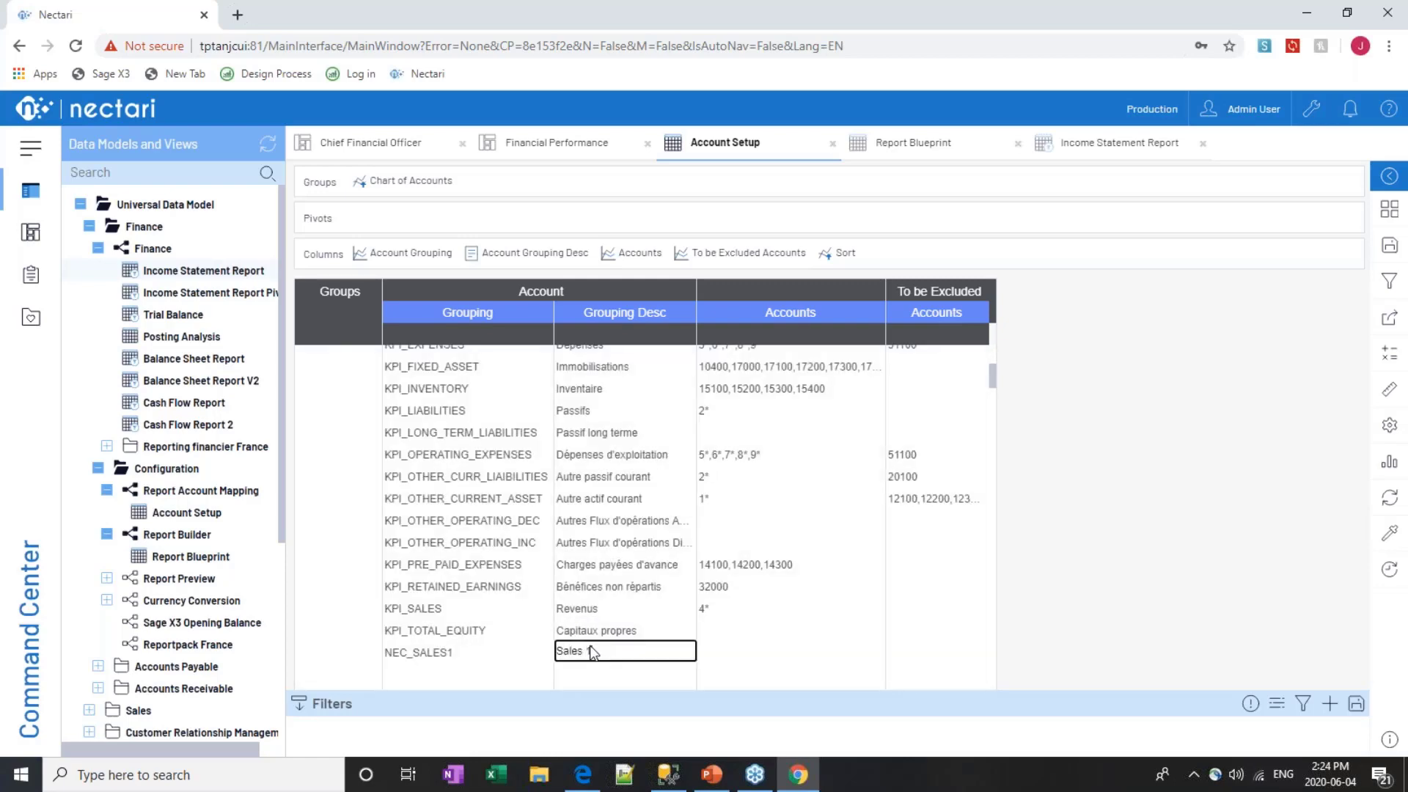
Add the account grouping NEC_SALES2 with description Sales2 on the next empty NA1 line
click(405, 671)
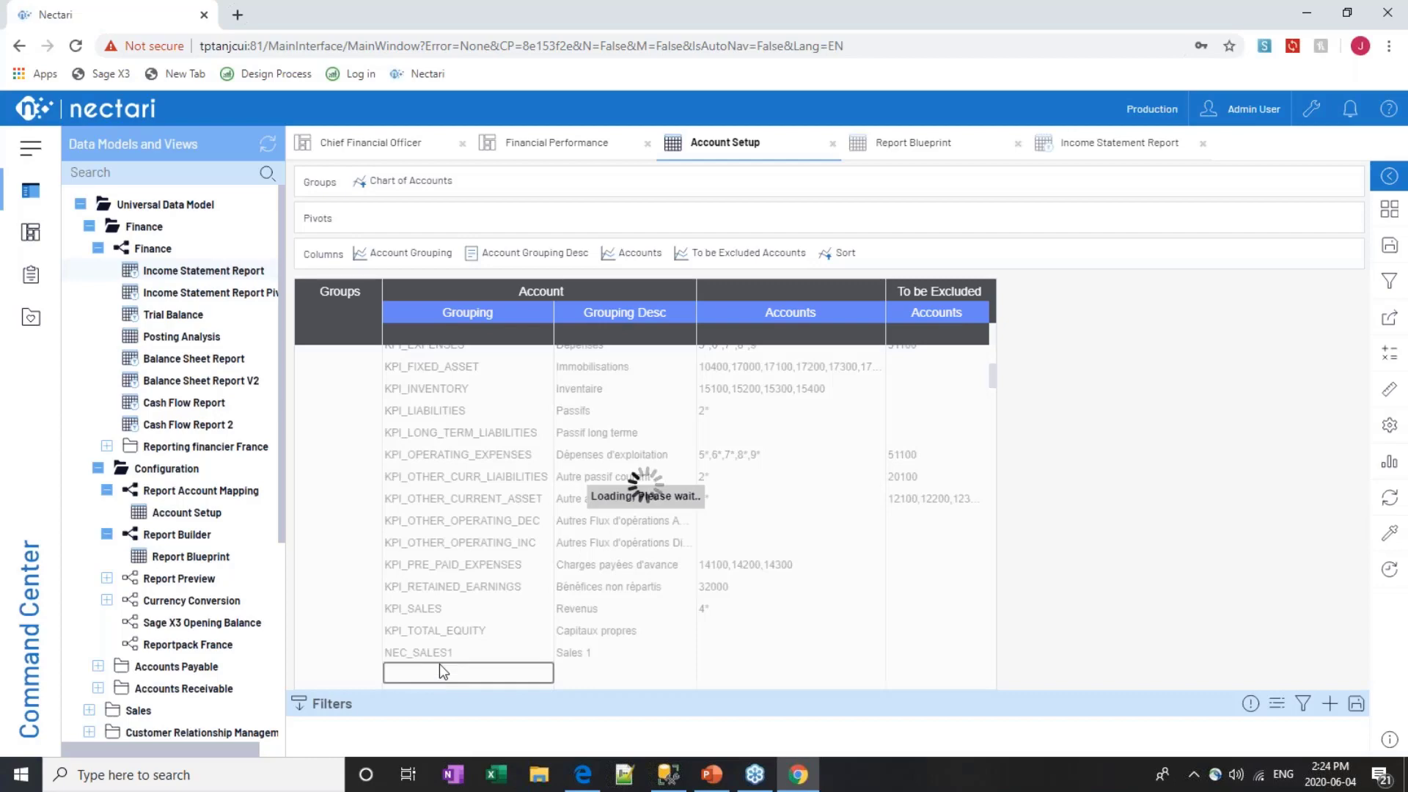
text(NEC_SALES2)
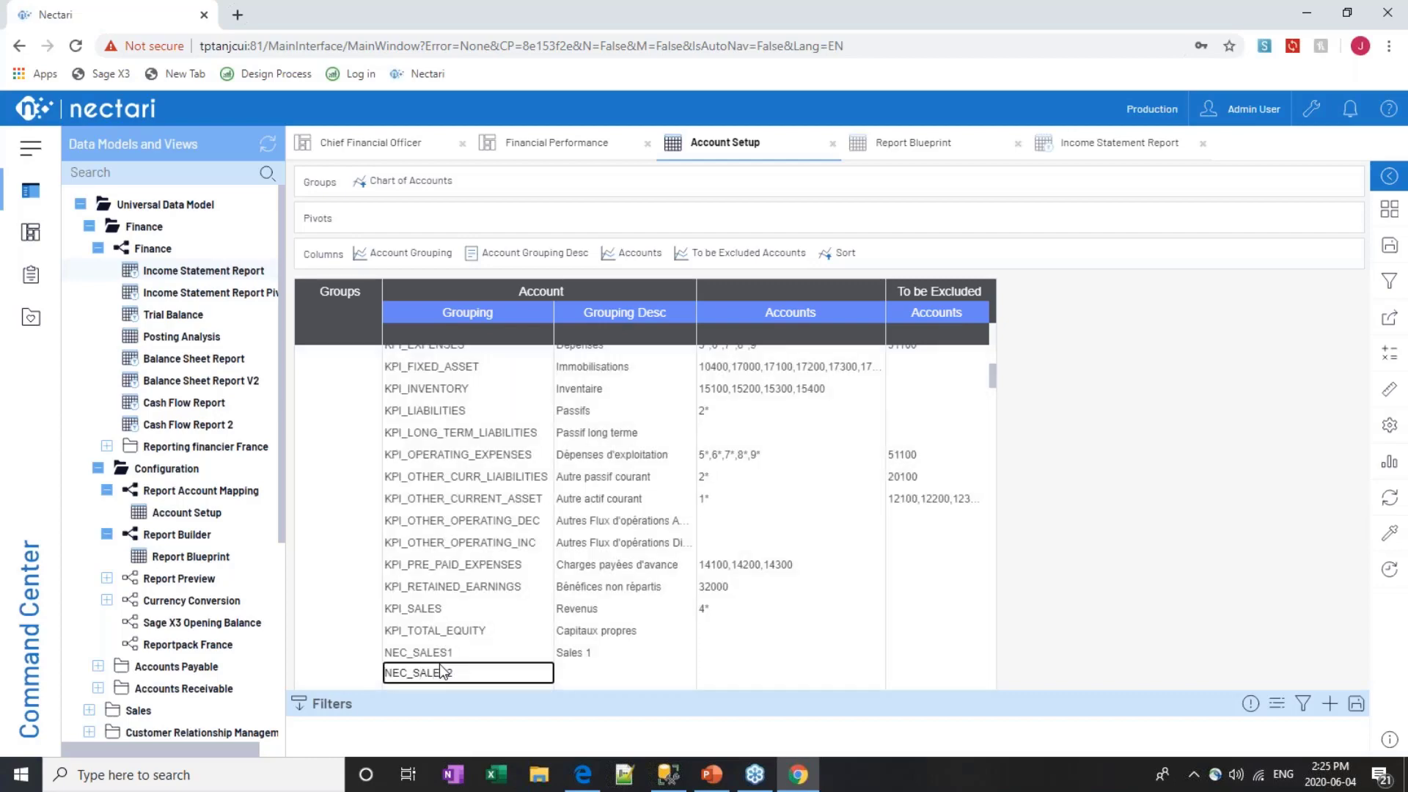
click(716, 653)
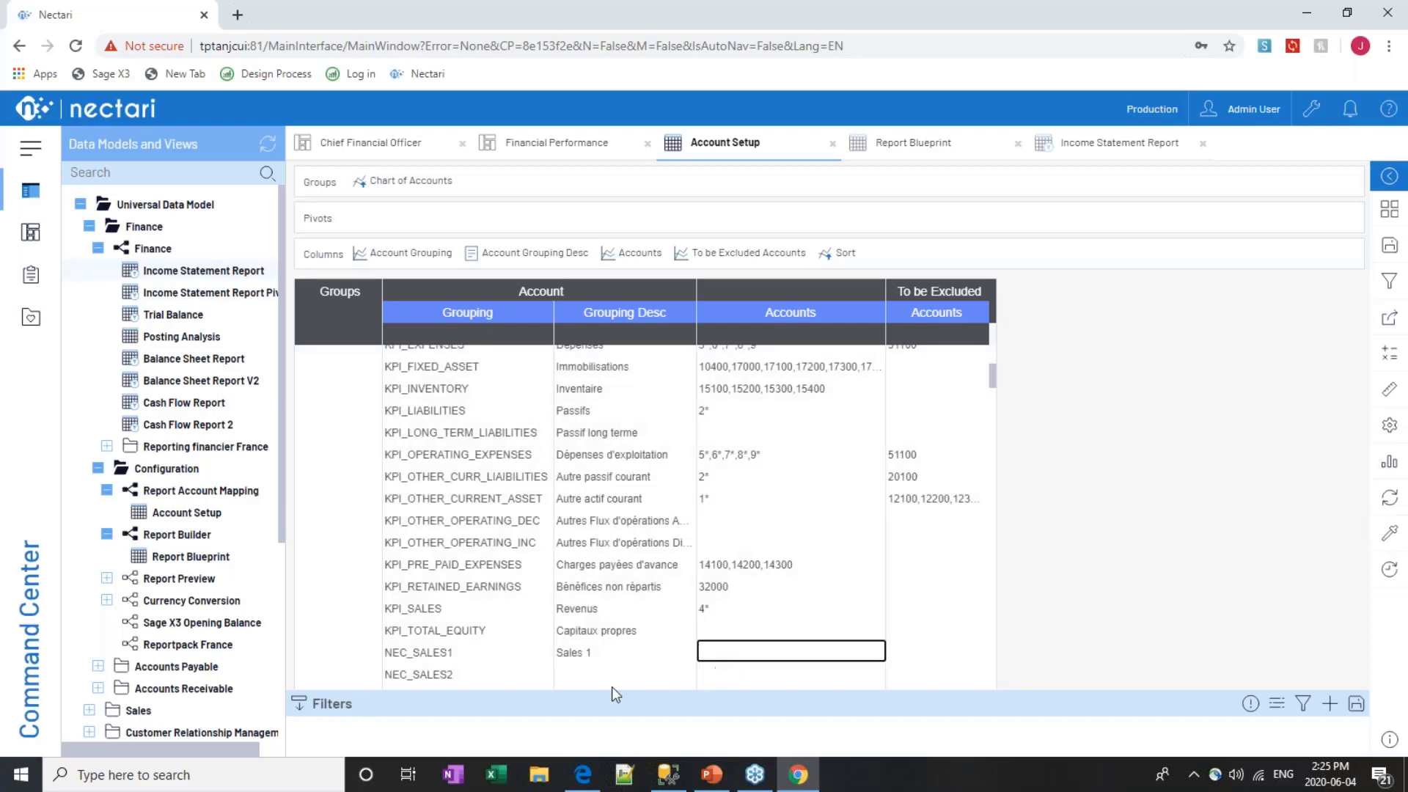
click(592, 673)
text(Sales2)
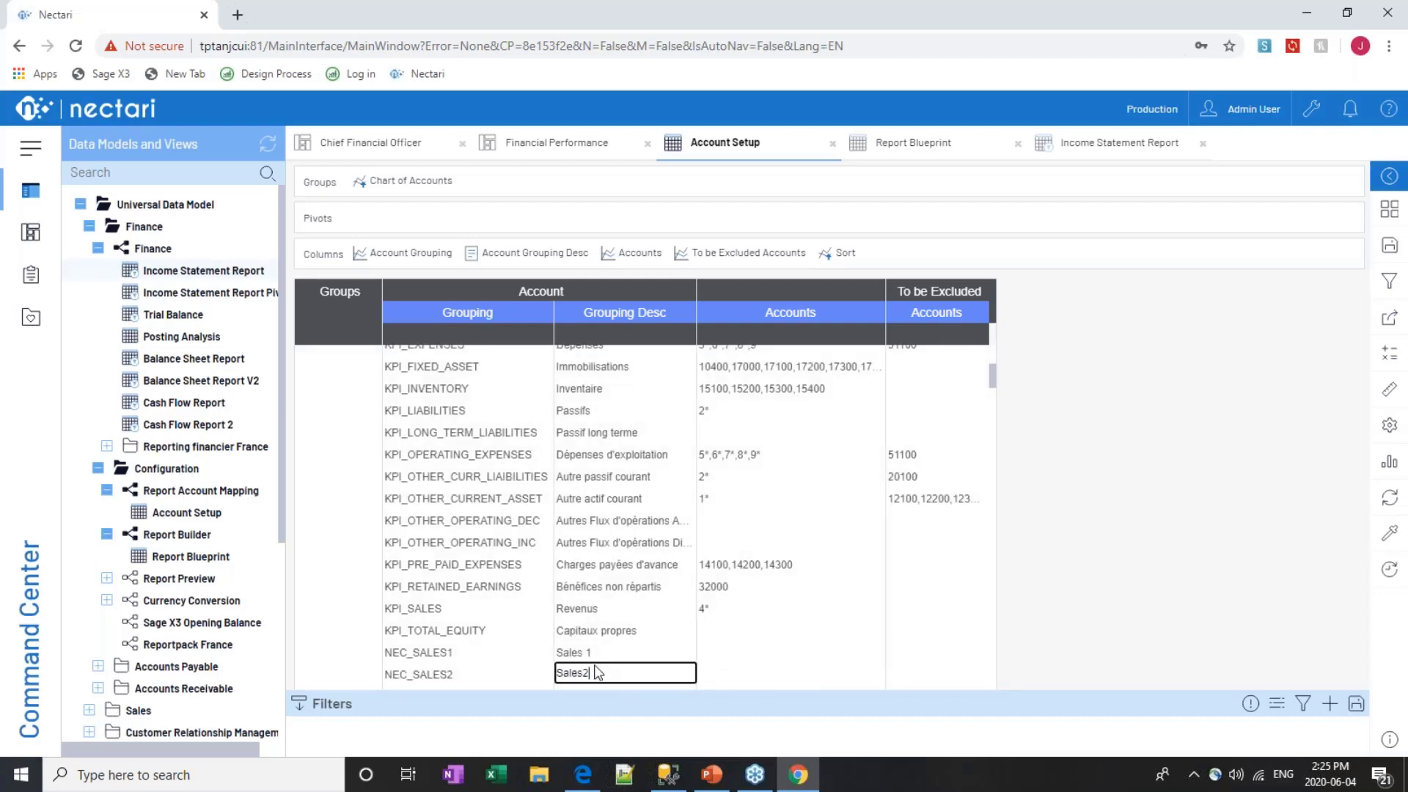
Map accounts 41* to NEC_SALES1 and accounts 49* to NEC_SALES2
click(729, 651)
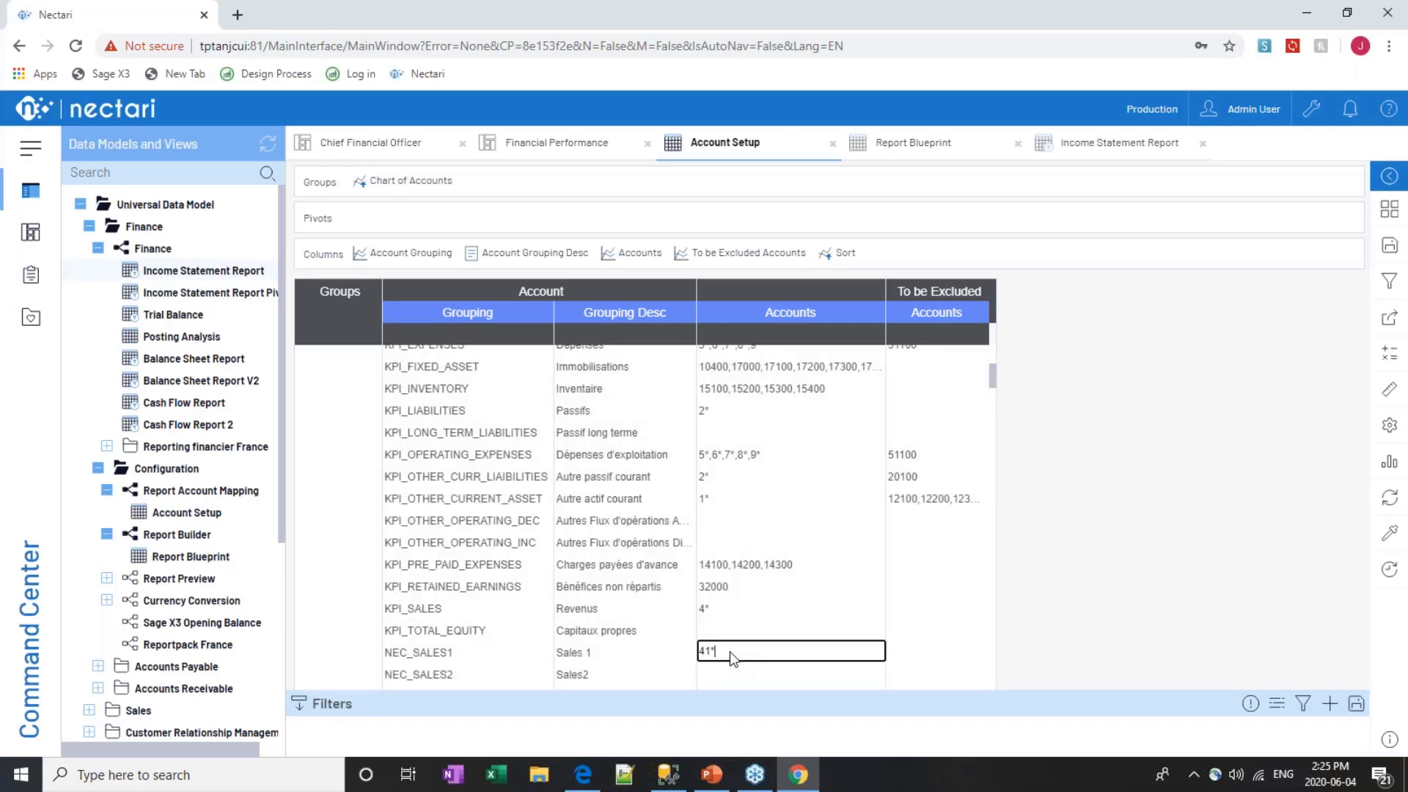
click(726, 673)
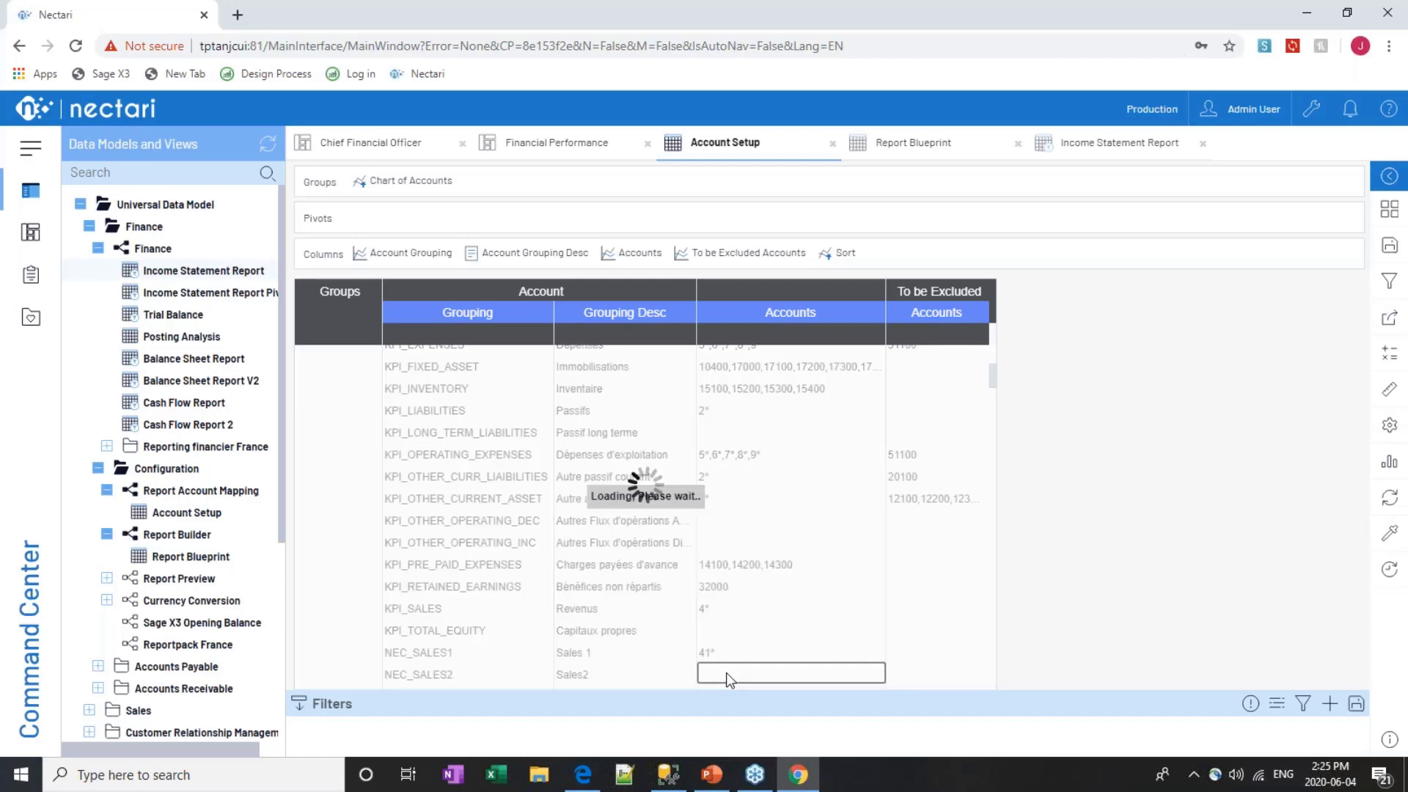
text(4)
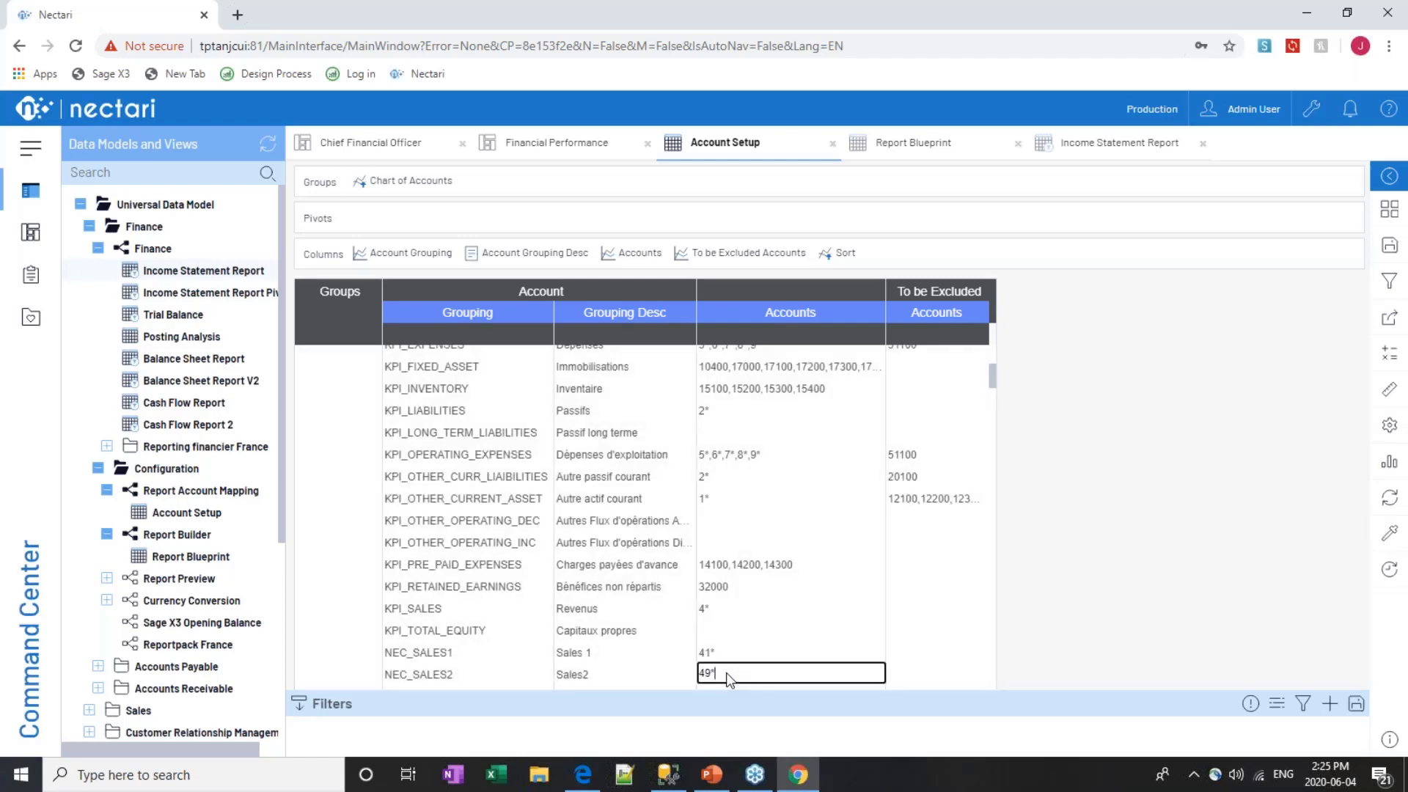
text(9*)
click(756, 651)
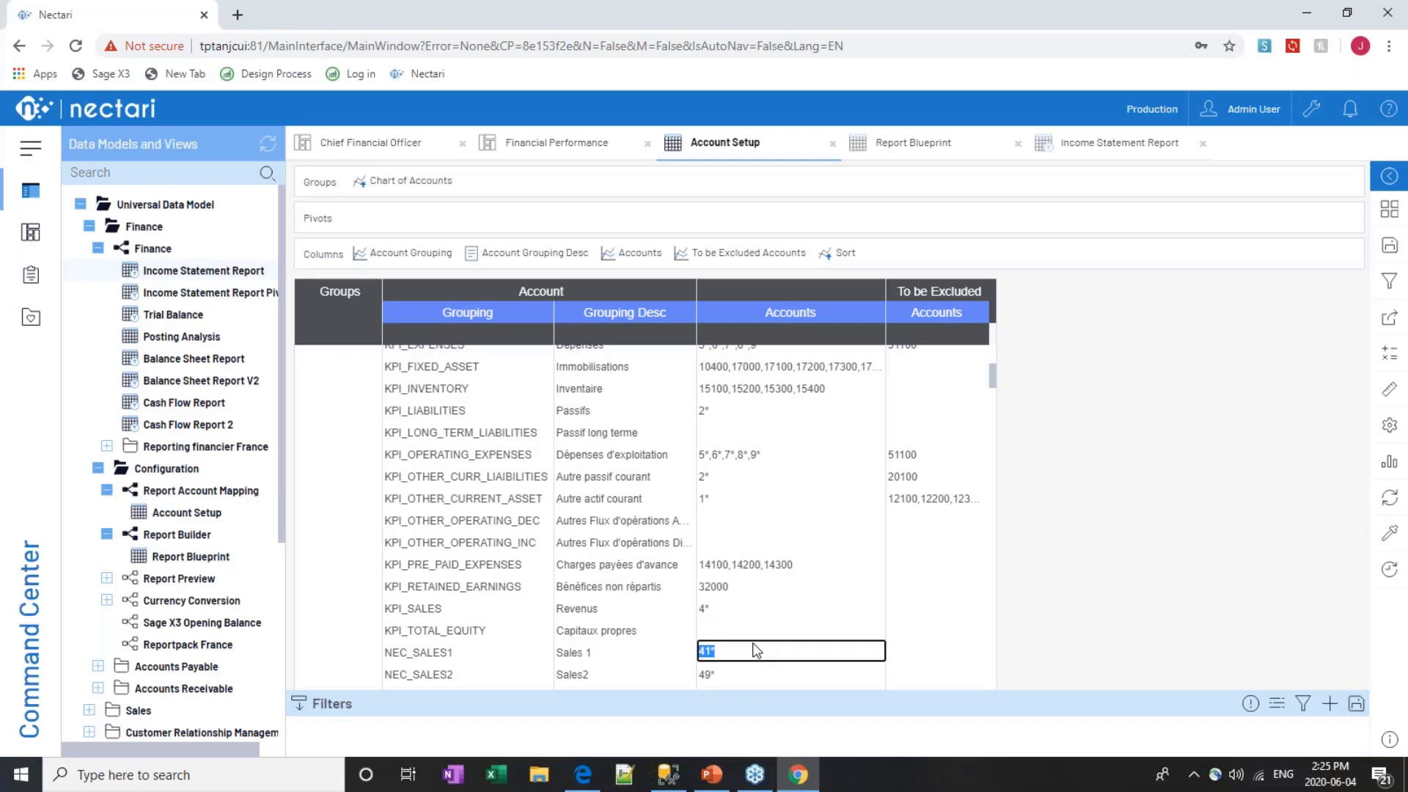
key(XF86AudioLowerVolume)
key(XF86AudioLowerVolume)
View the info pages of the Report Account Mapping data model
click(185, 496)
right_click(185, 497)
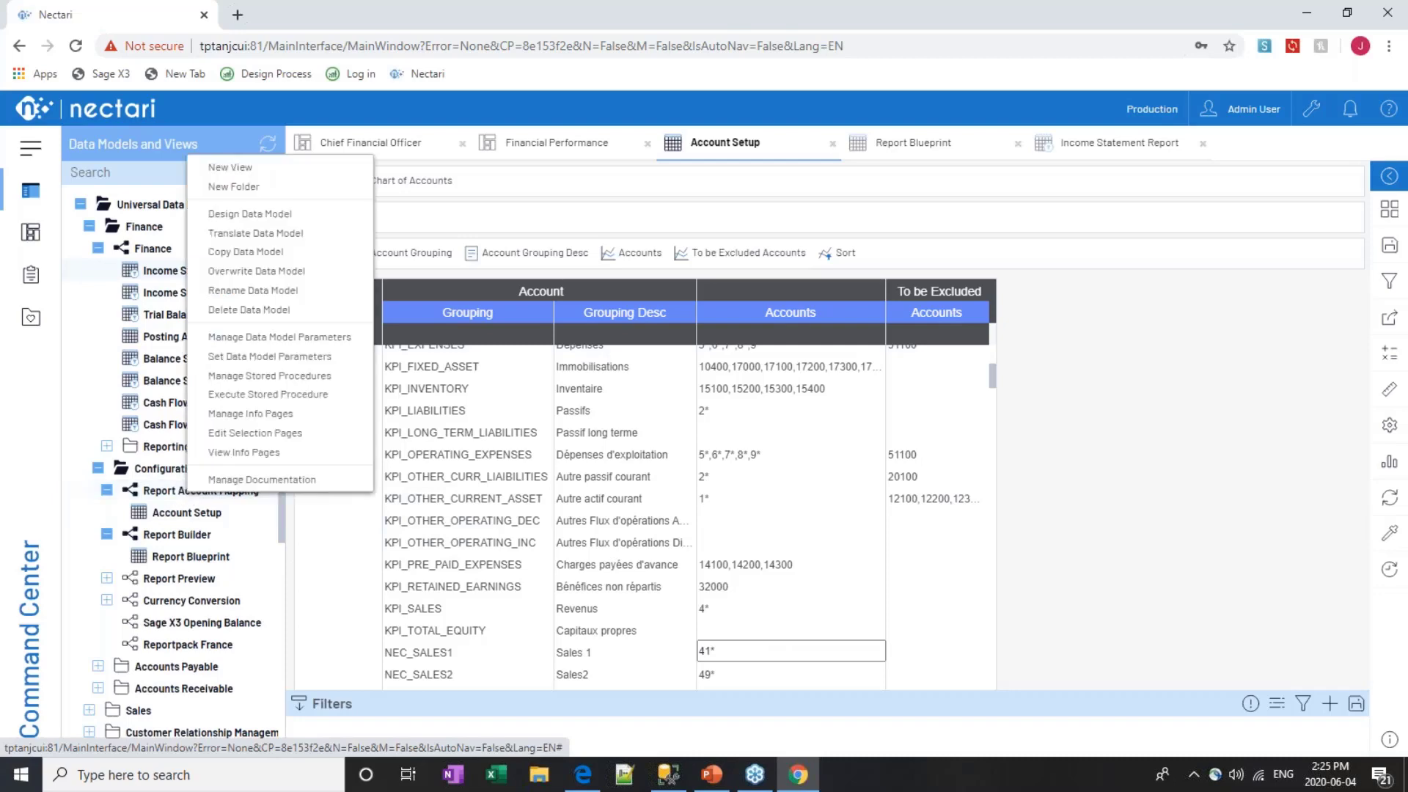
click(249, 458)
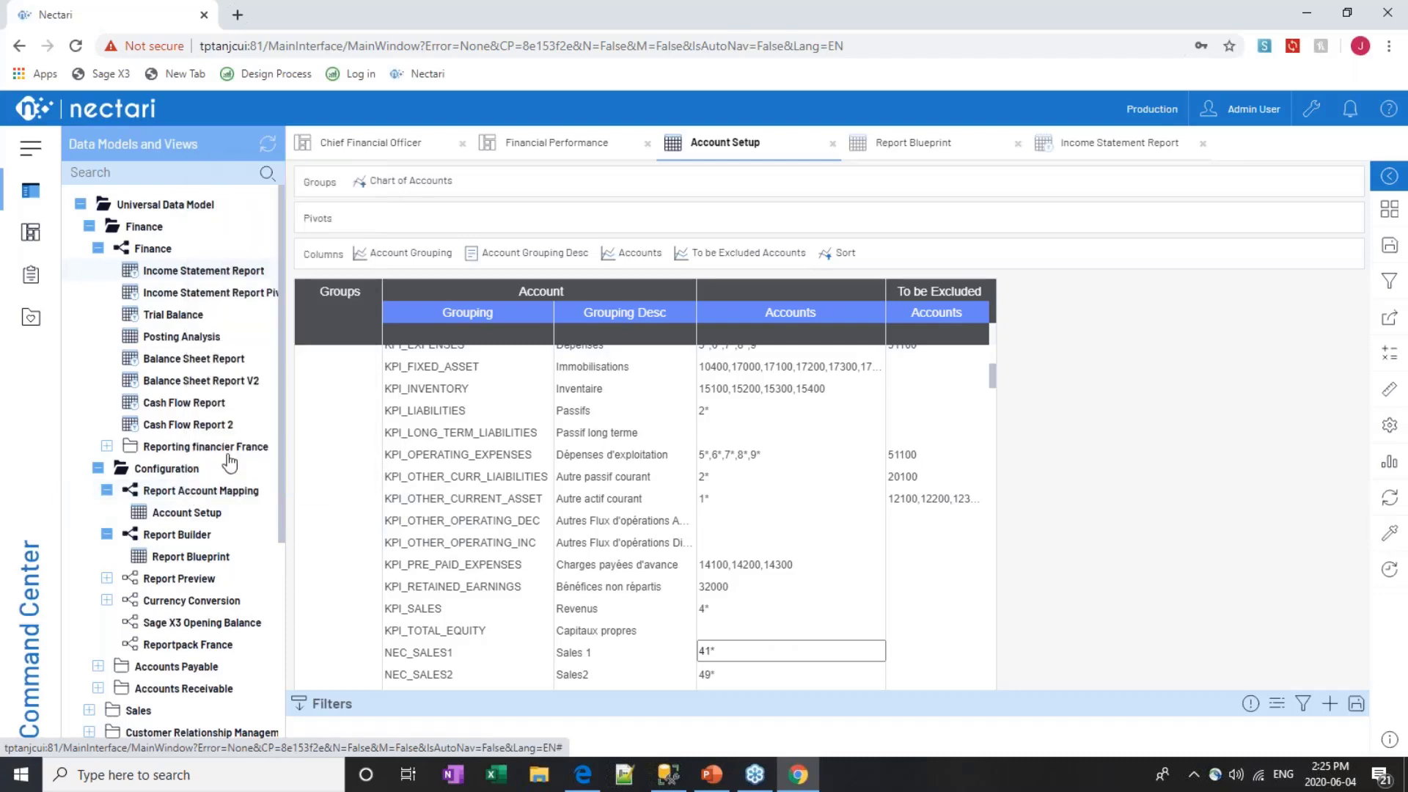
right_click(192, 490)
click(275, 456)
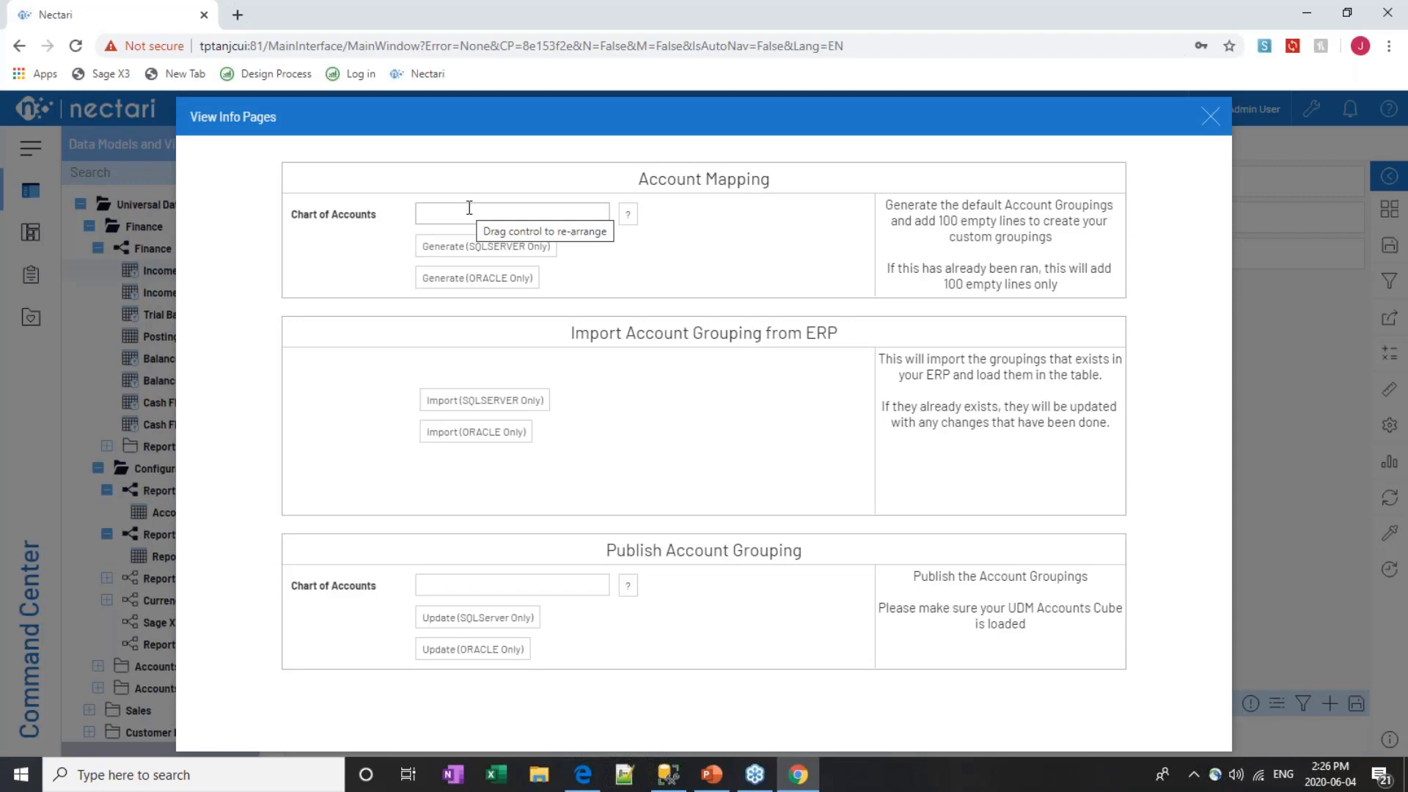
Generate the default account mapping for chart of accounts AUS using the SQL Server option
click(628, 214)
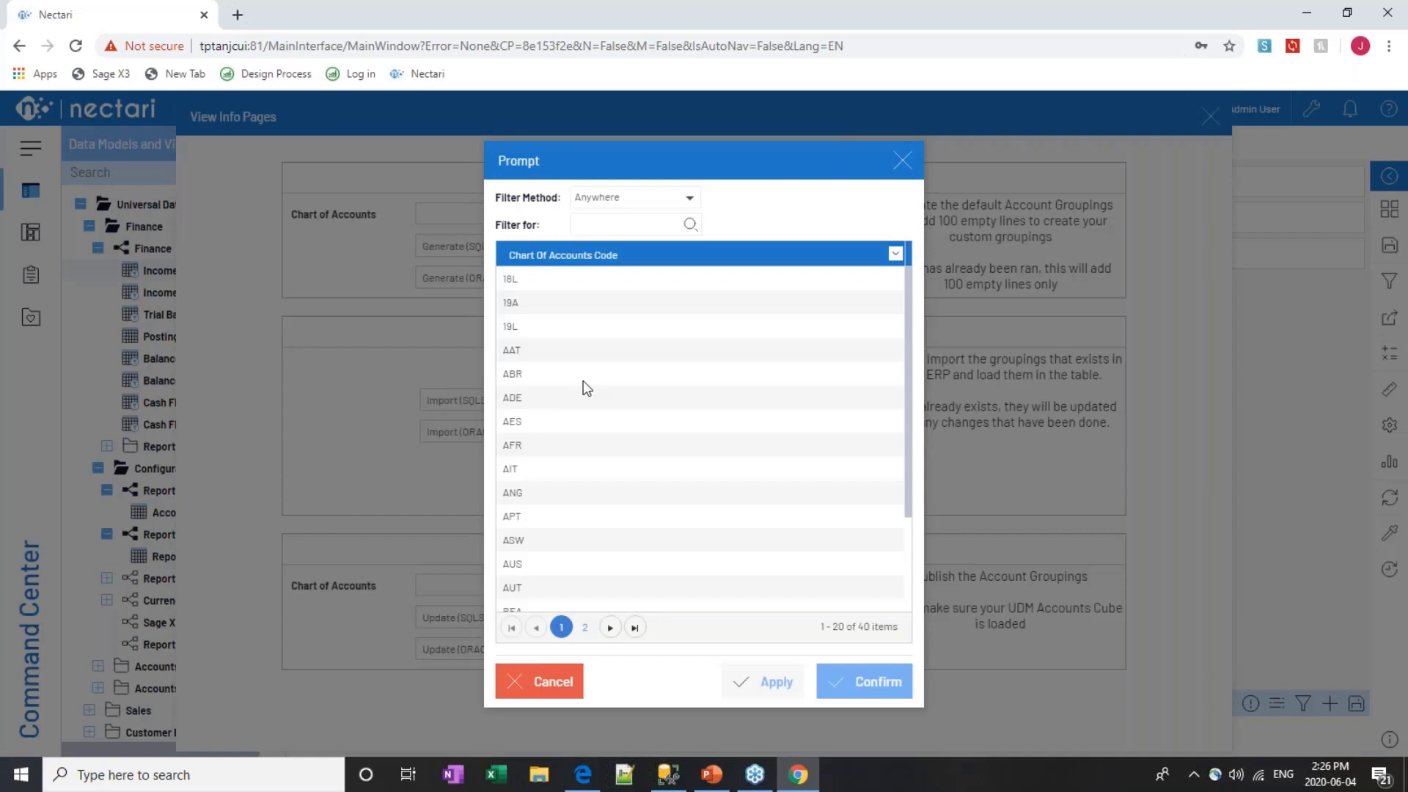
scroll(581, 388, down, 2)
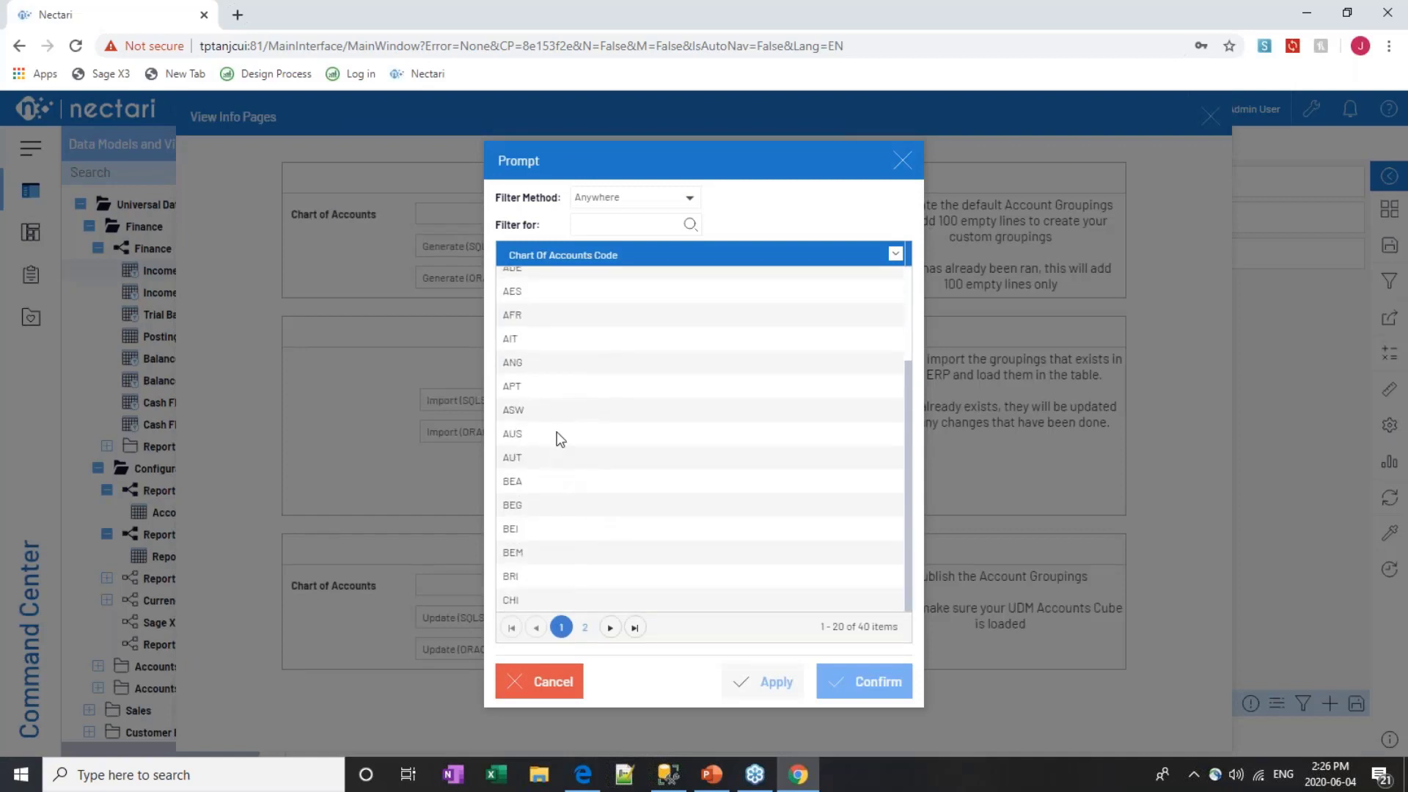
click(559, 438)
click(876, 687)
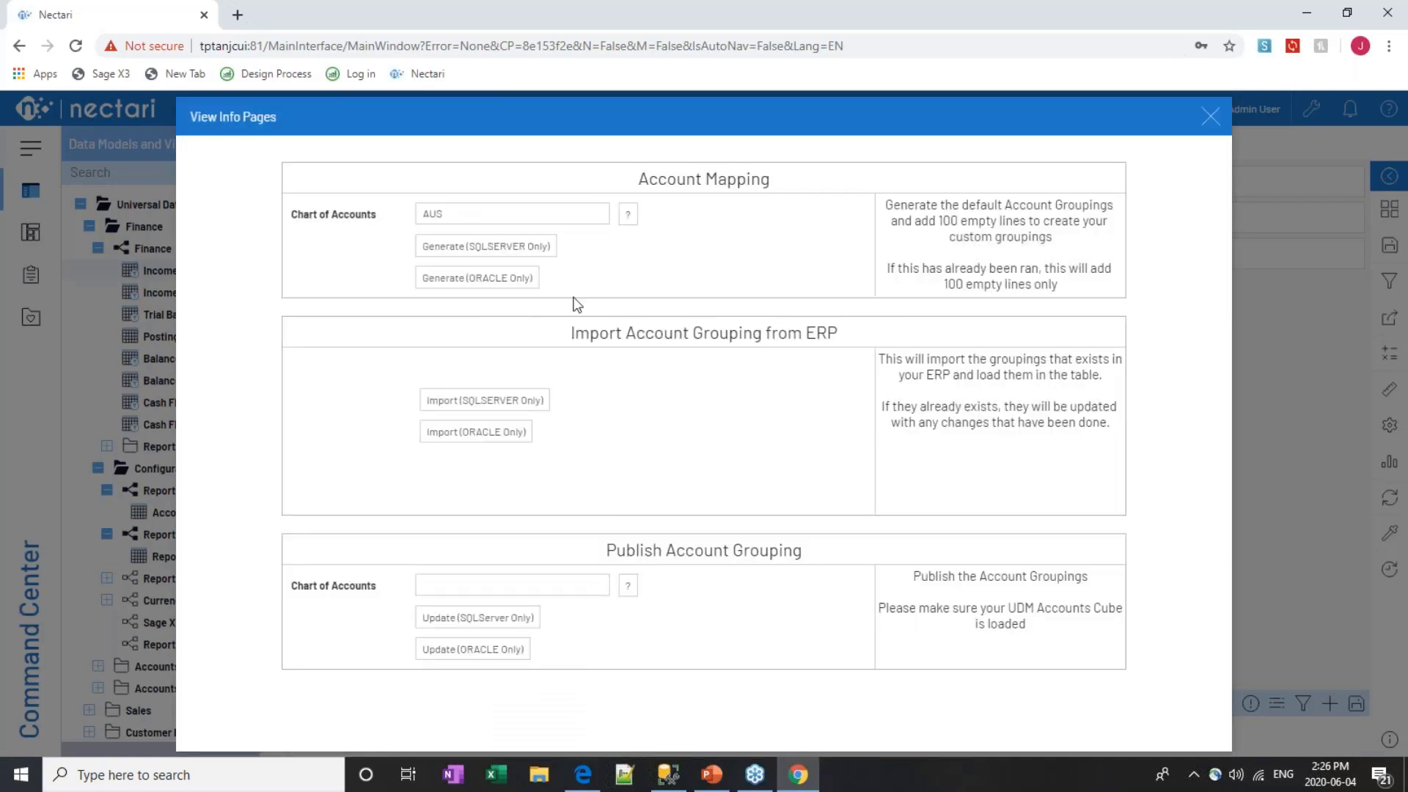
click(486, 250)
Publish the account grouping for chart of accounts NA1 using the SQL Server option, and close the info pages
click(505, 587)
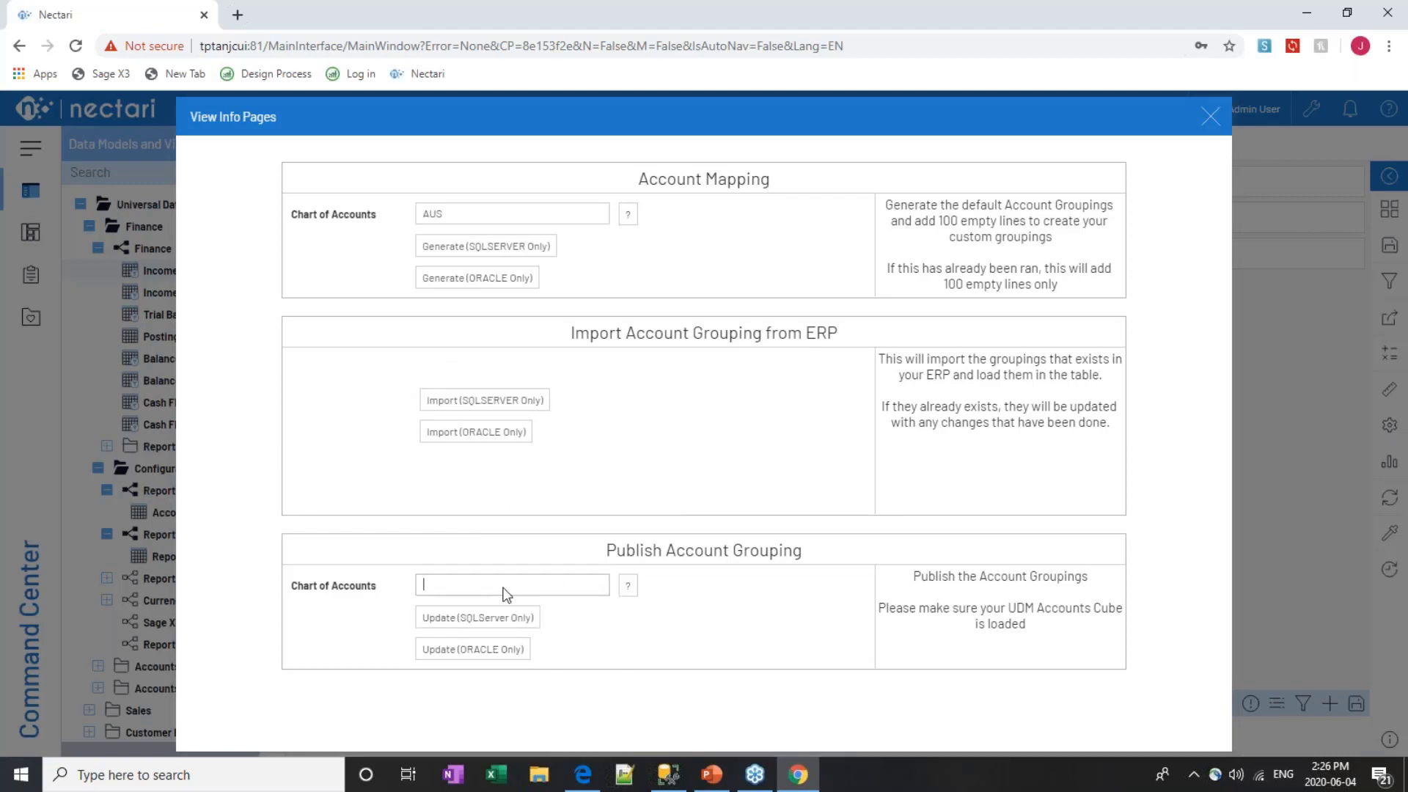
click(627, 585)
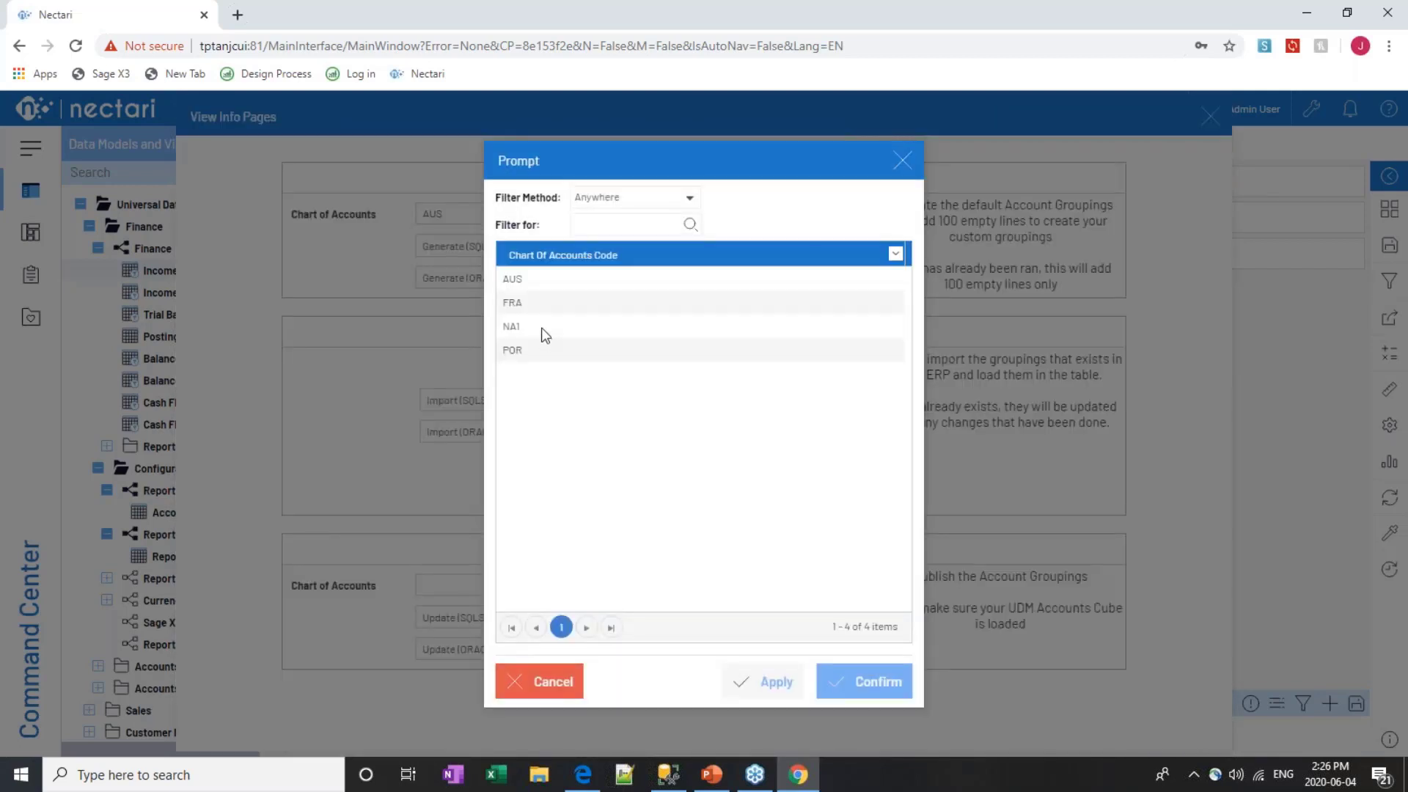
double_click(542, 328)
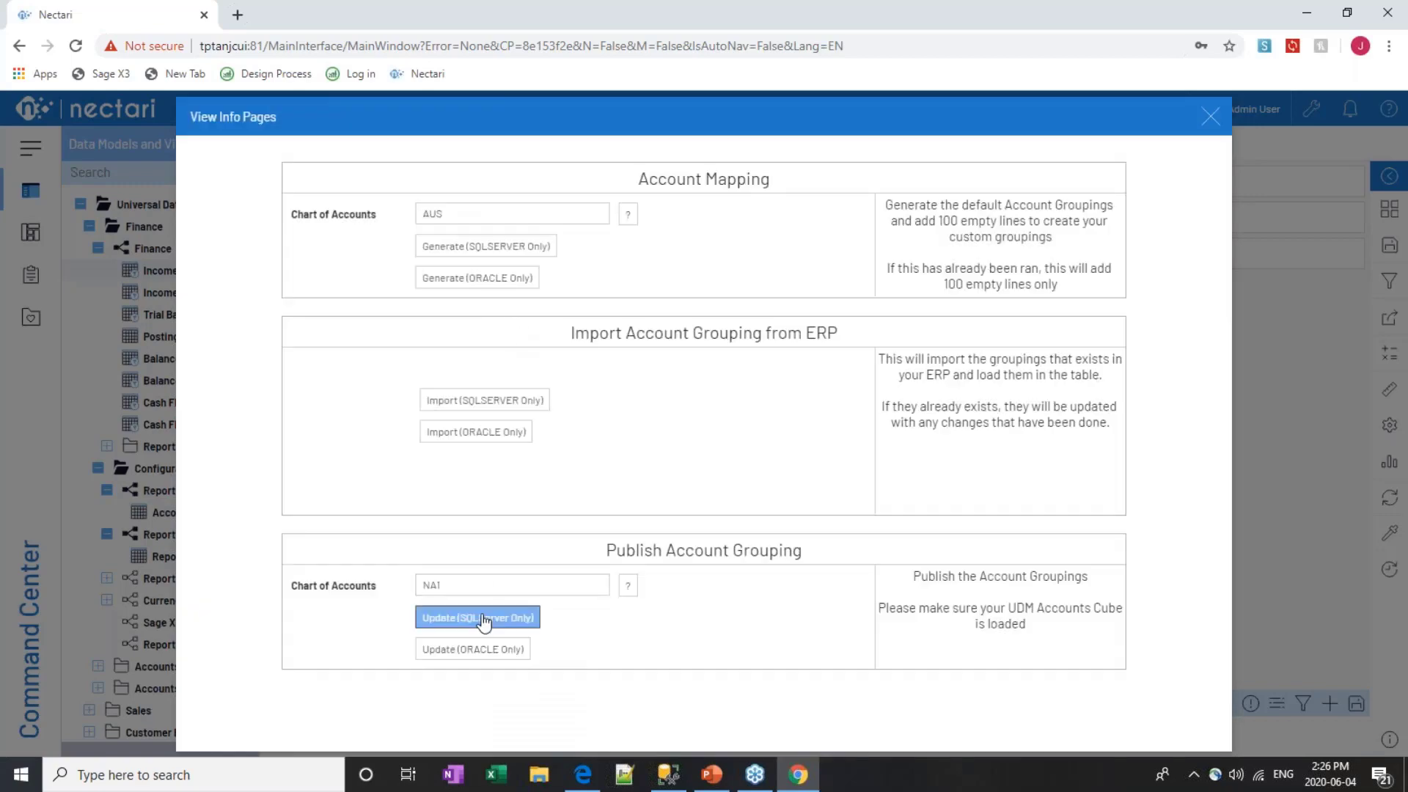
click(481, 619)
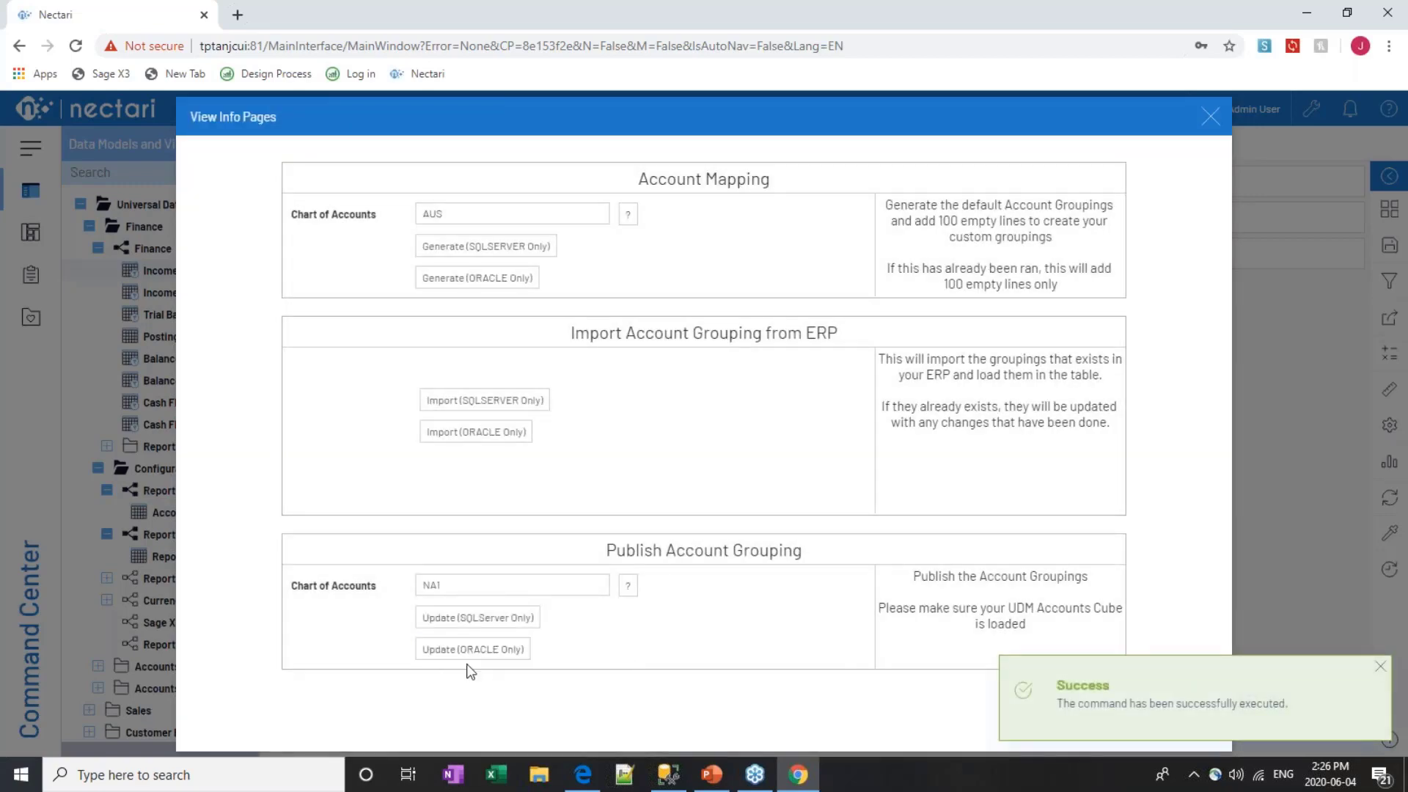
click(1212, 118)
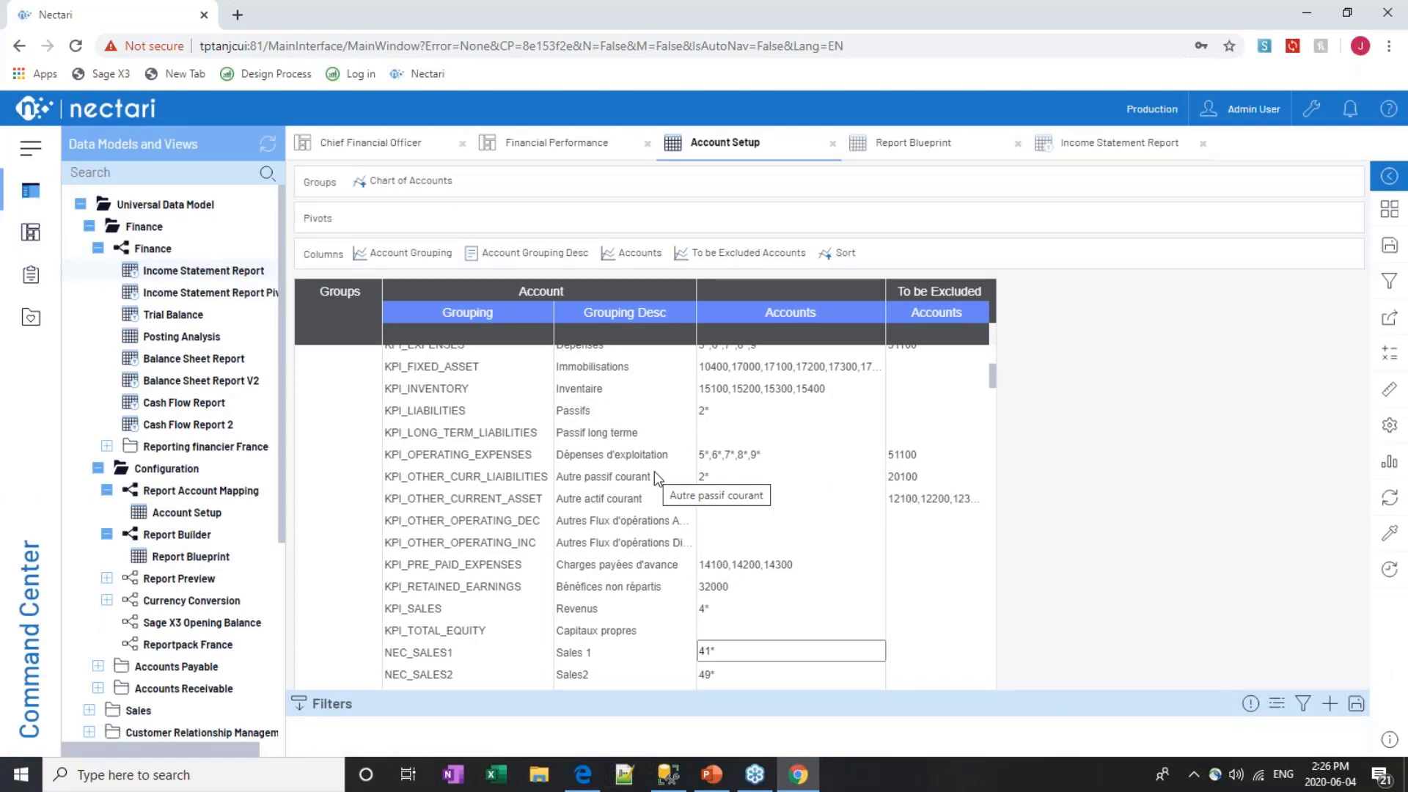
Refresh the Account Setup data and examine the default account groupings generated for chart of accounts AUS
click(1389, 498)
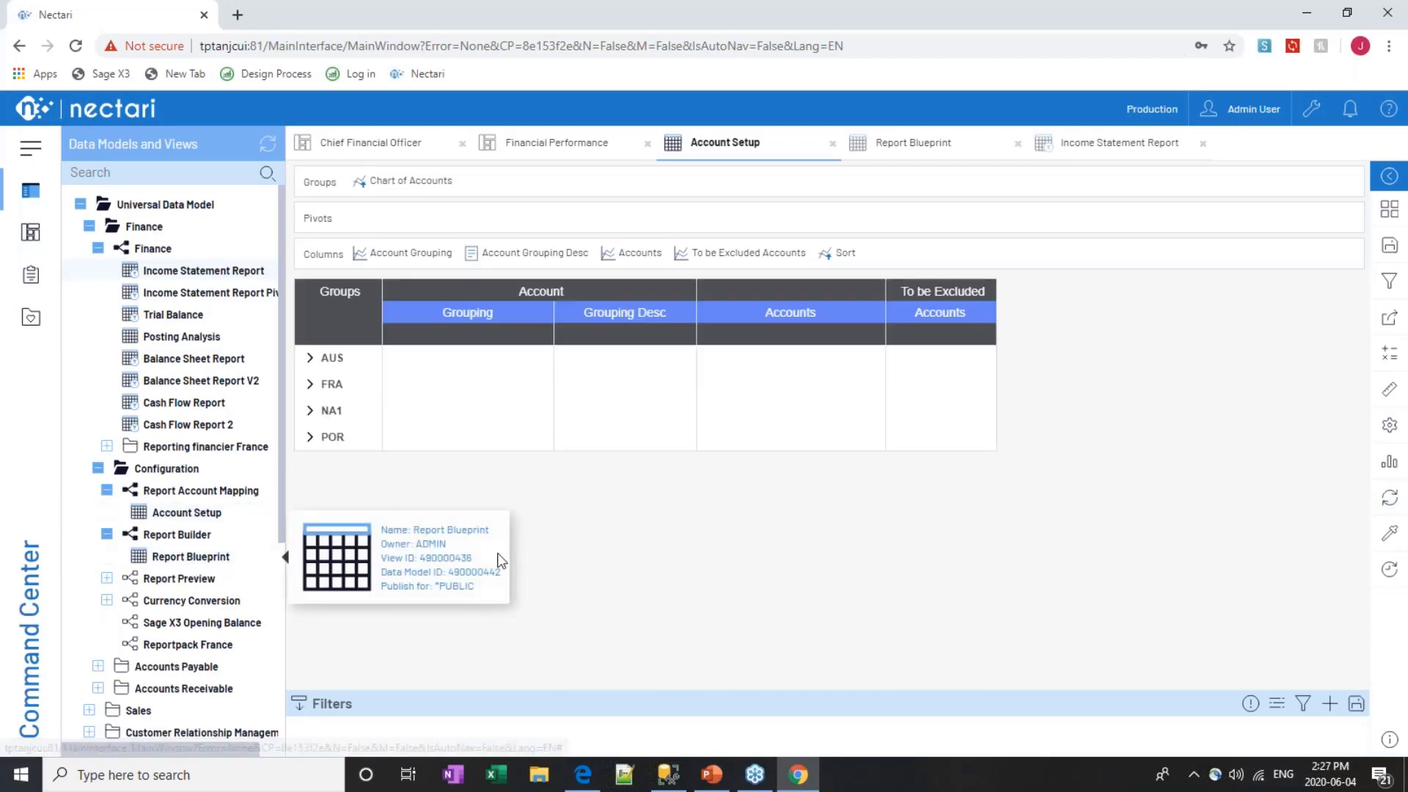
click(309, 358)
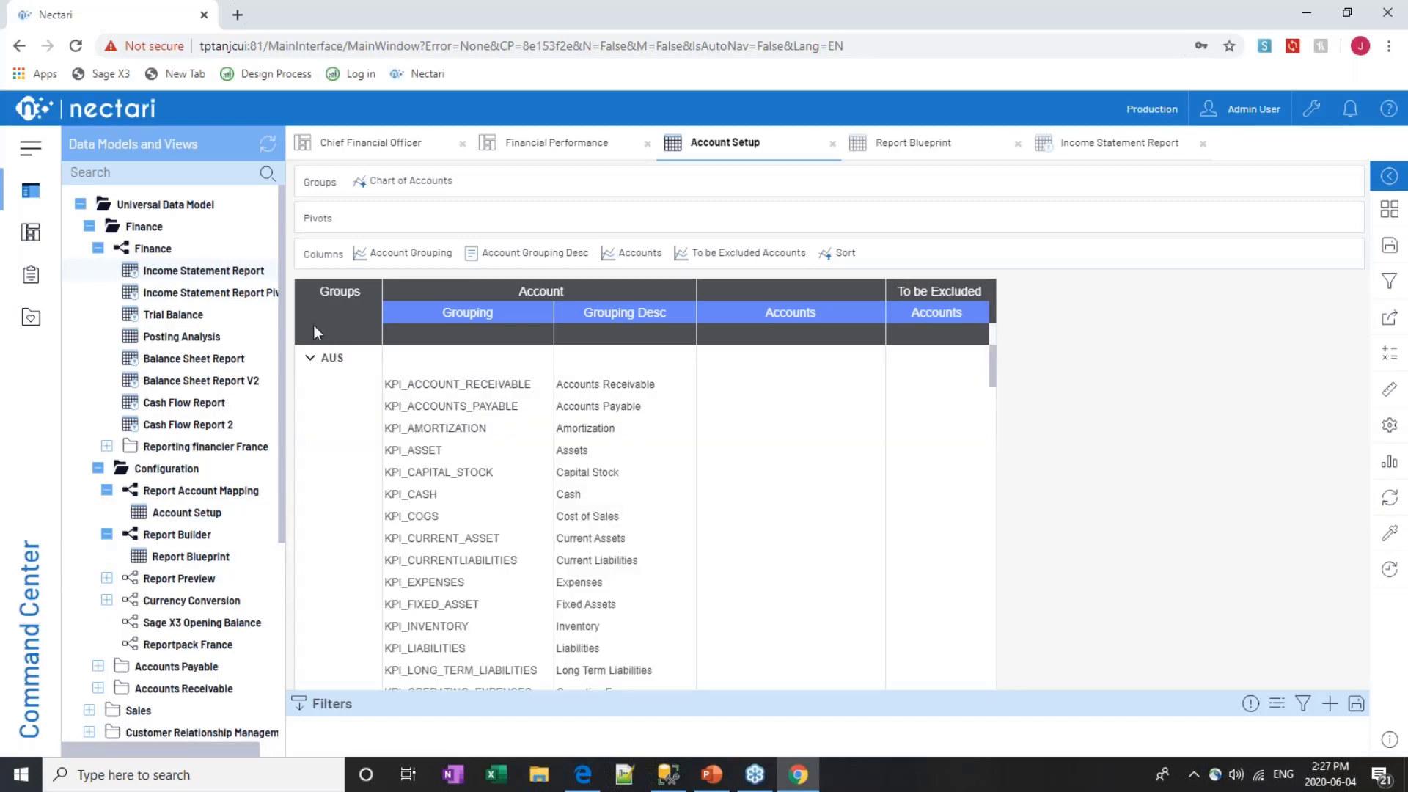
scroll(498, 418, down, 4)
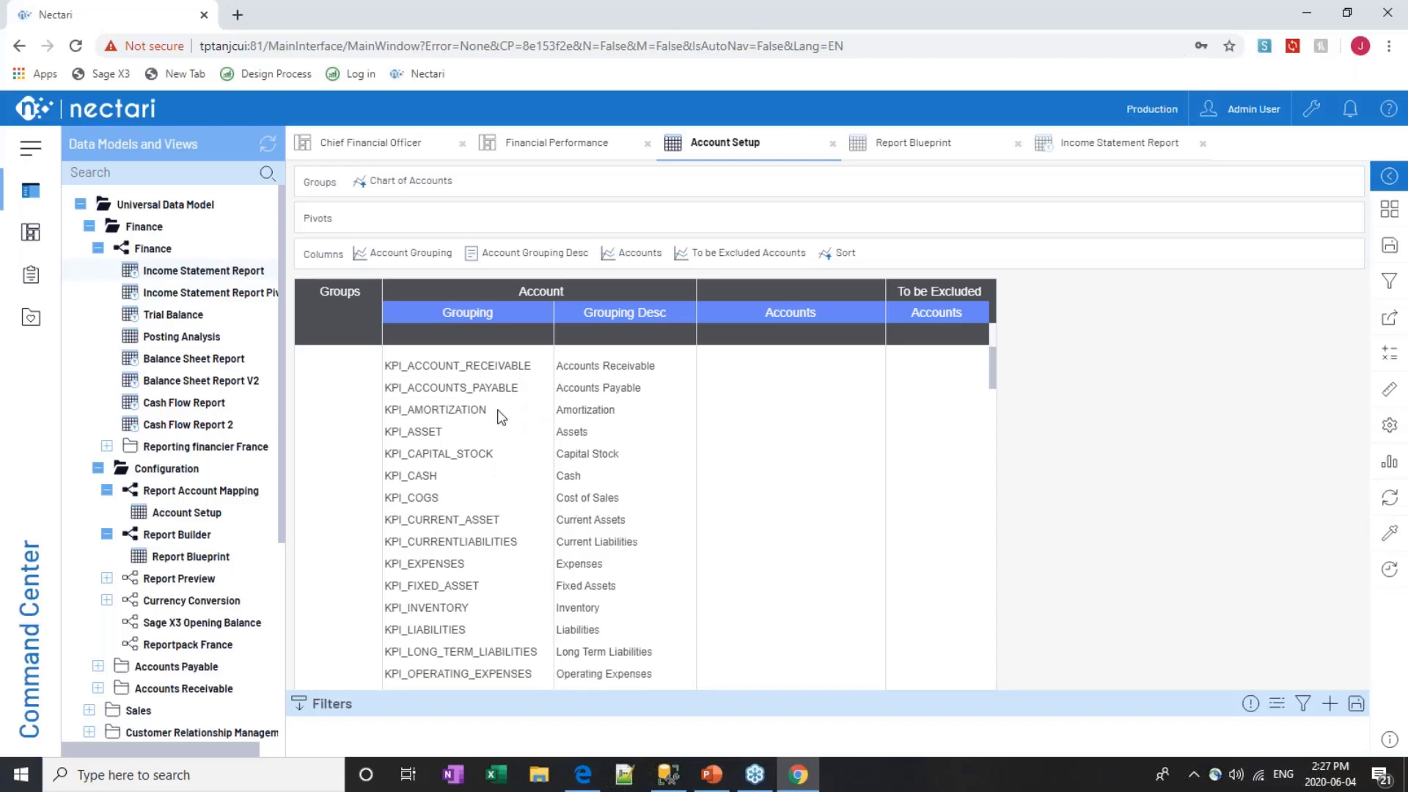
scroll(494, 443, down, 4)
scroll(492, 492, up, 4)
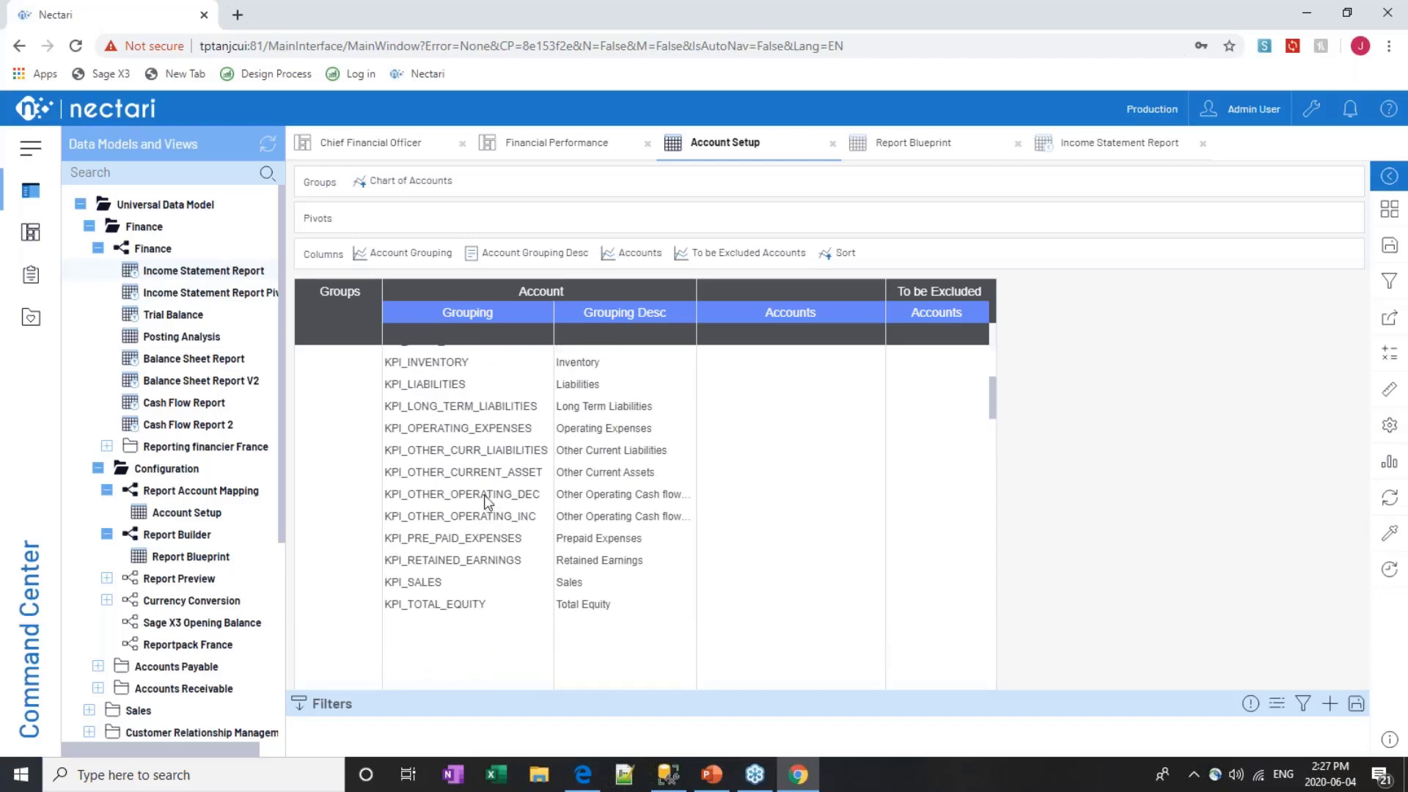
scroll(482, 495, down, 3)
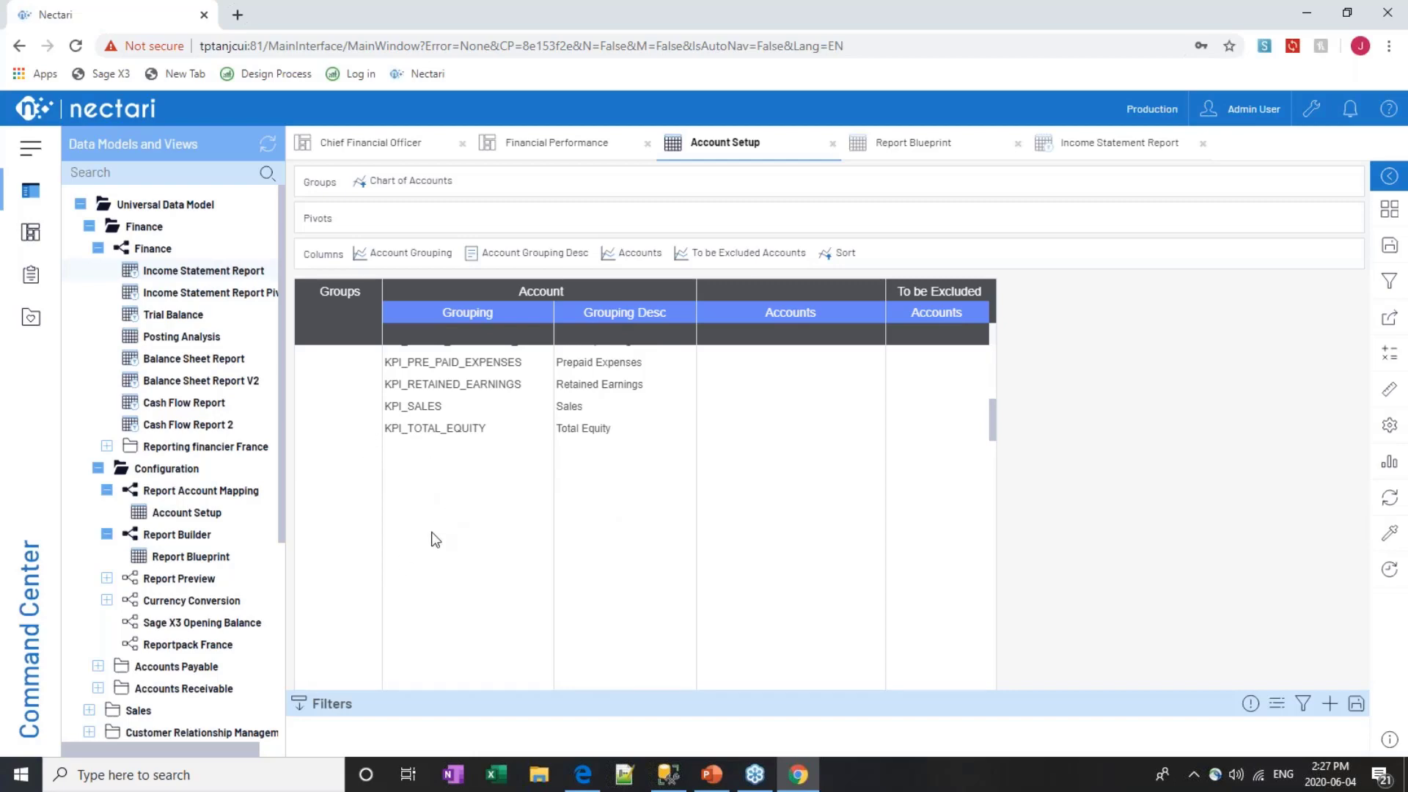
scroll(435, 539, up, 7)
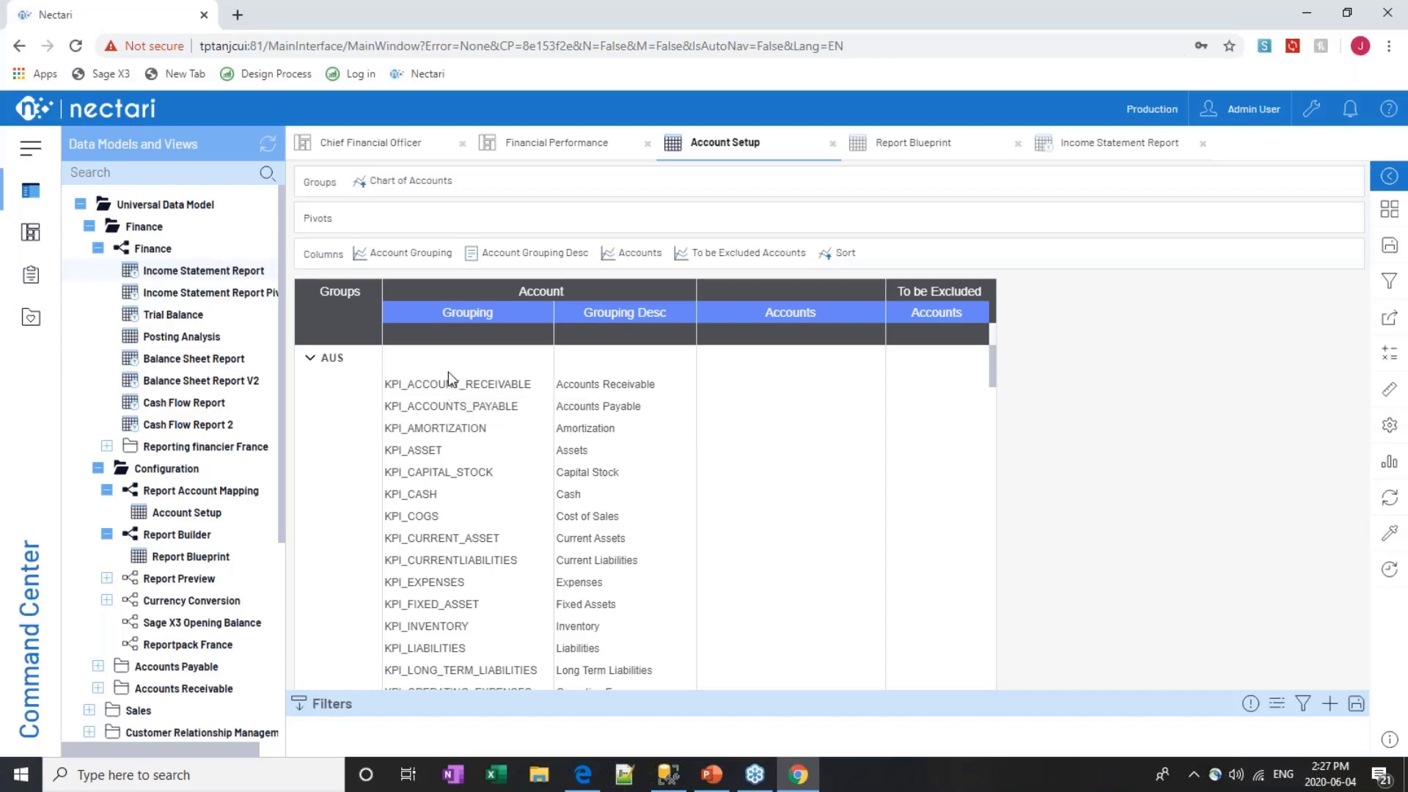
click(317, 359)
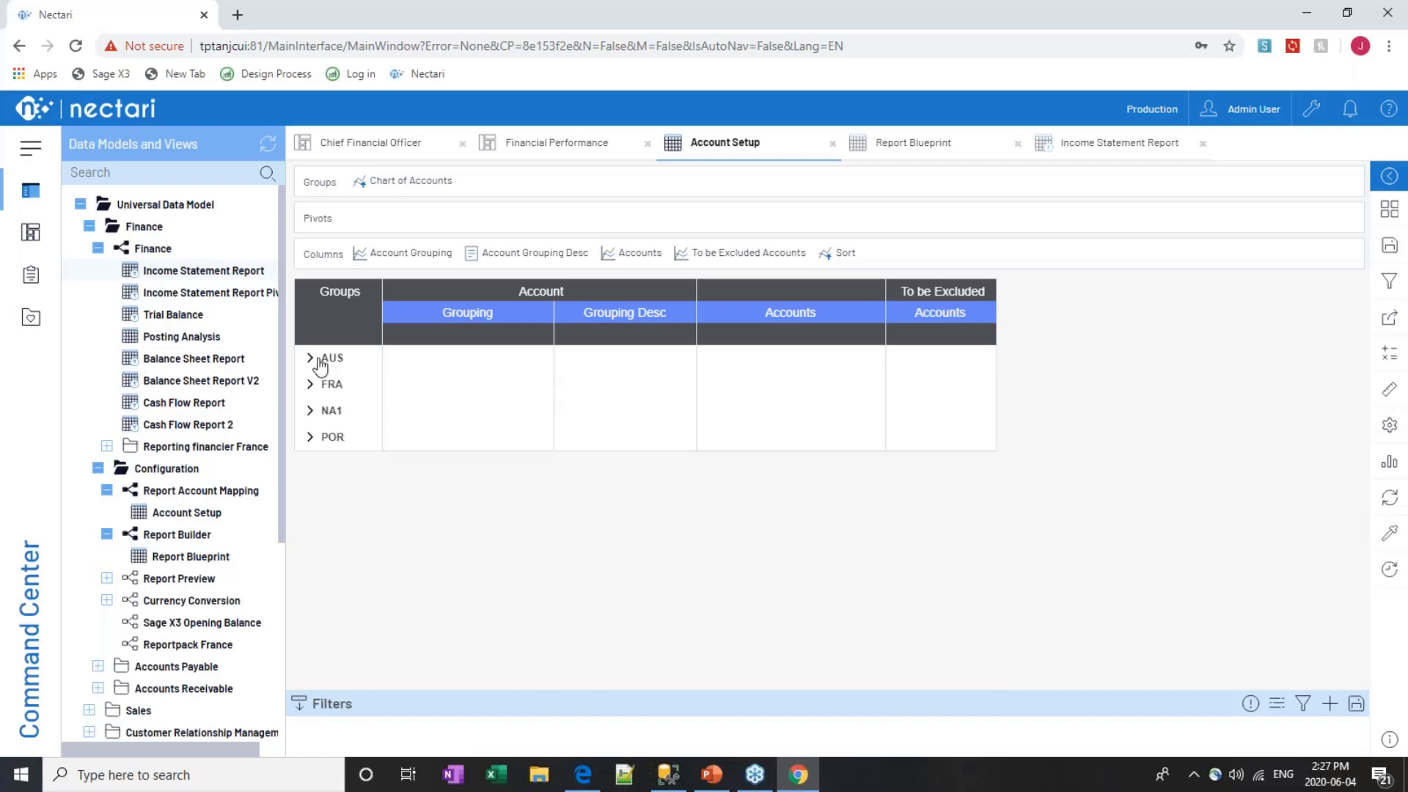
In the Report Blueprint's DEF_IS report, set the first empty line to order 1100 with Sales Part1 as its Level 02 label
click(906, 153)
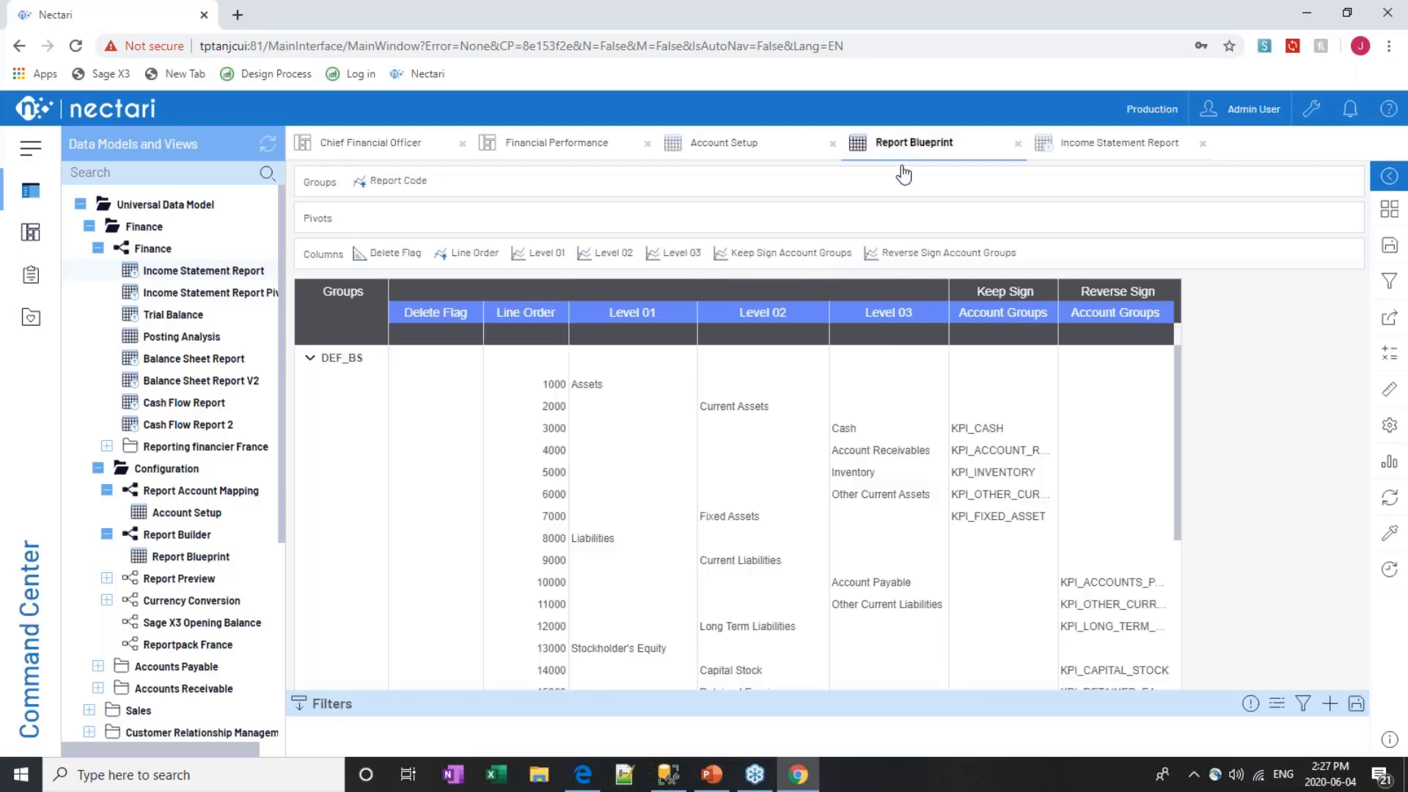
scroll(942, 467, down, 3)
scroll(942, 467, up, 5)
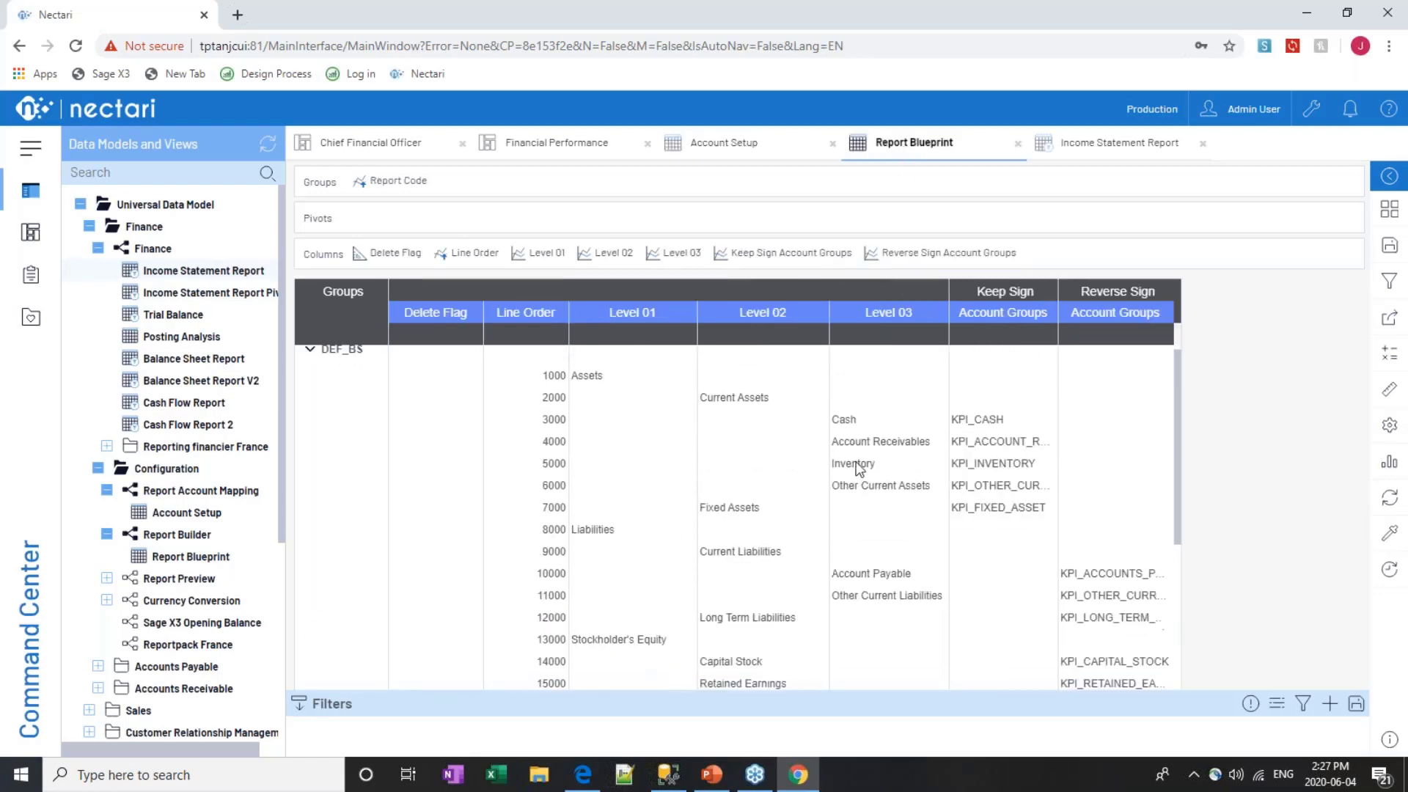
click(311, 357)
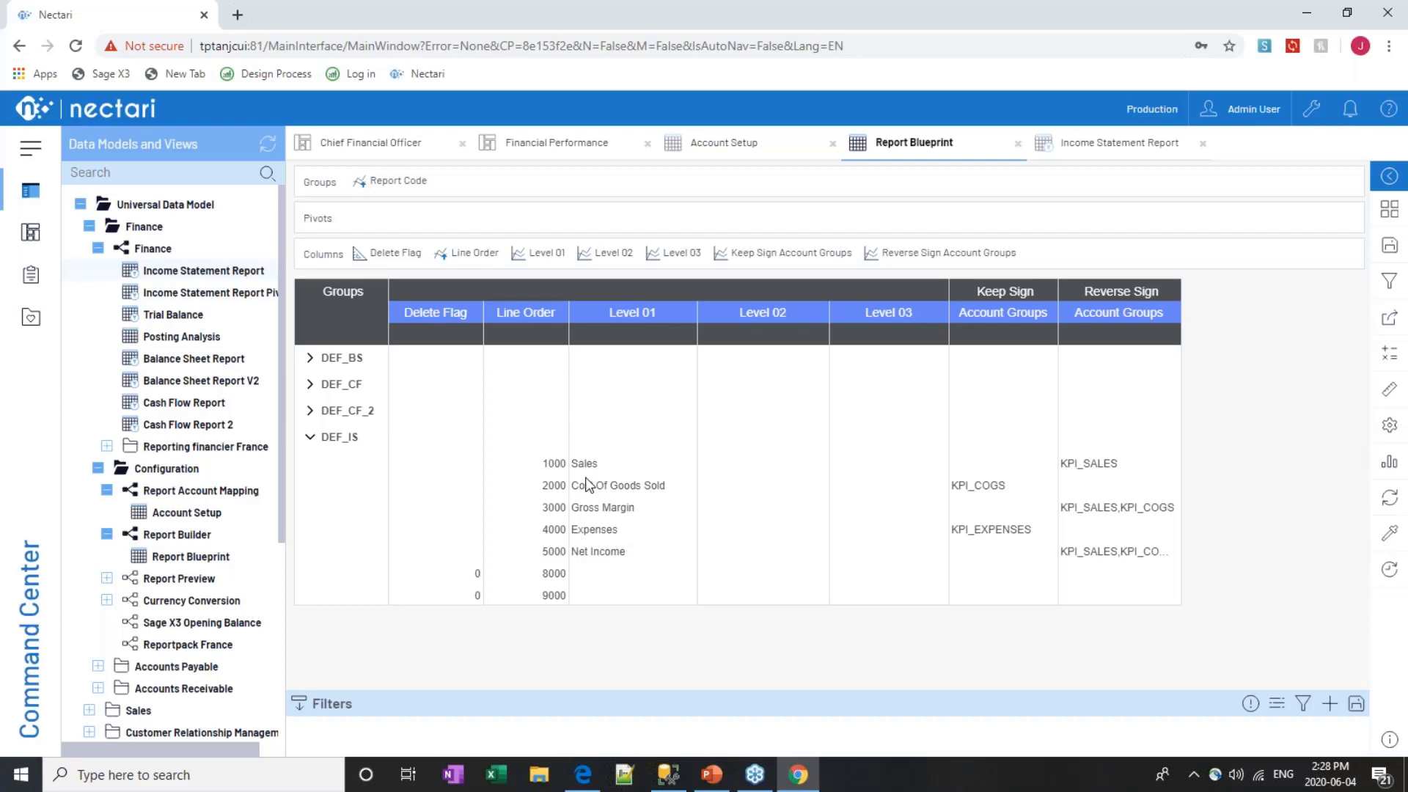
click(546, 573)
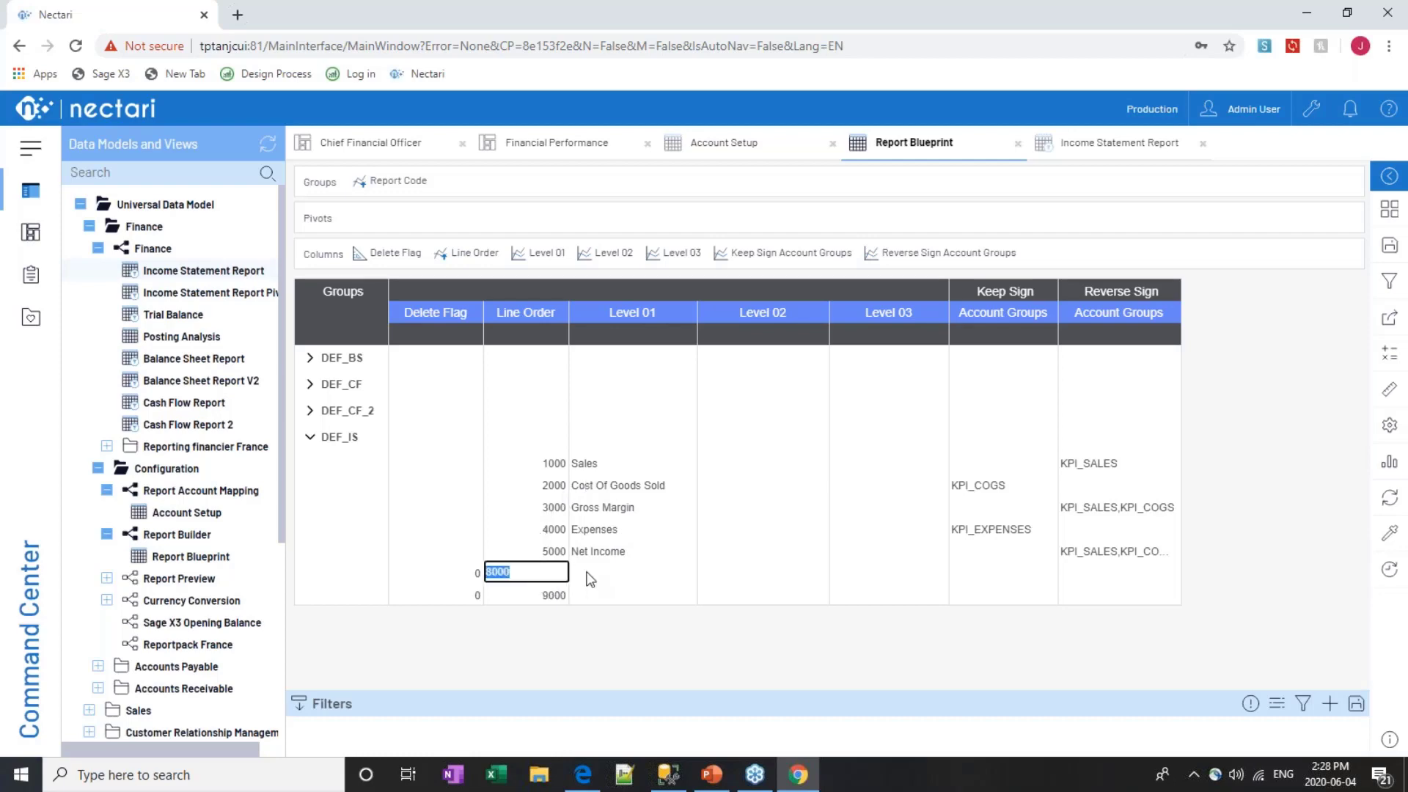
text(1100)
click(775, 579)
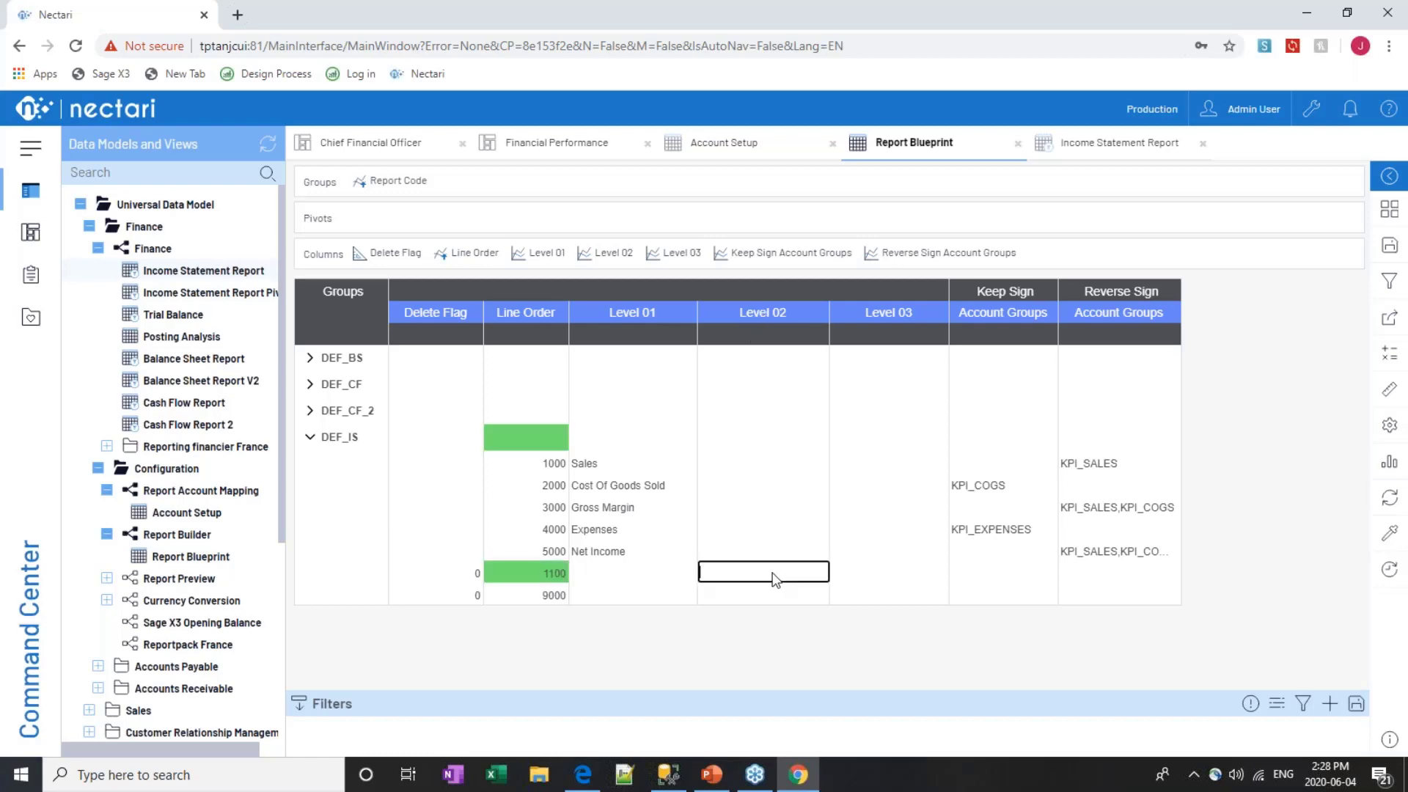
text(Sales Part1)
Set the remaining empty DEF_IS line to order 1200 with Sales Part2 as its Level 02 label
click(540, 597)
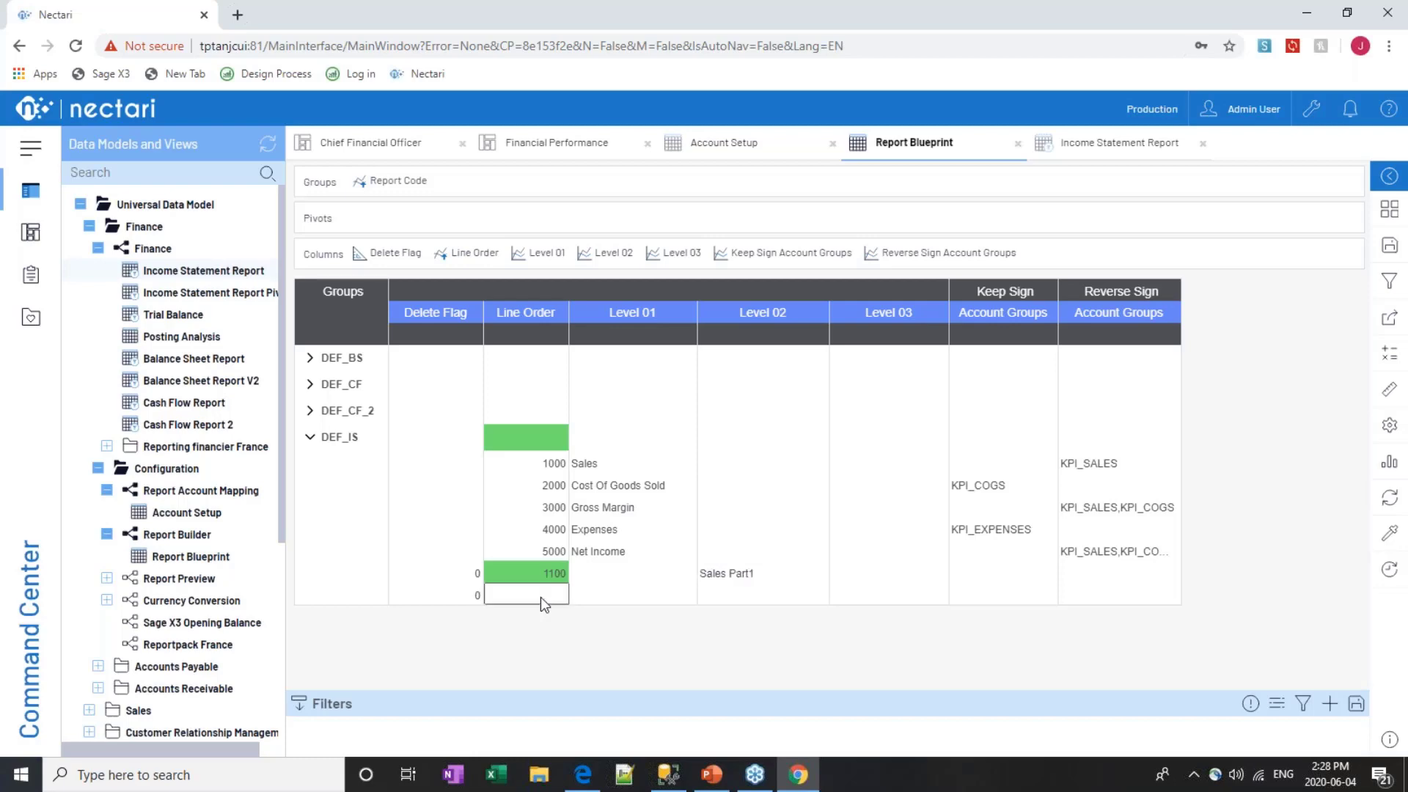
text(1200)
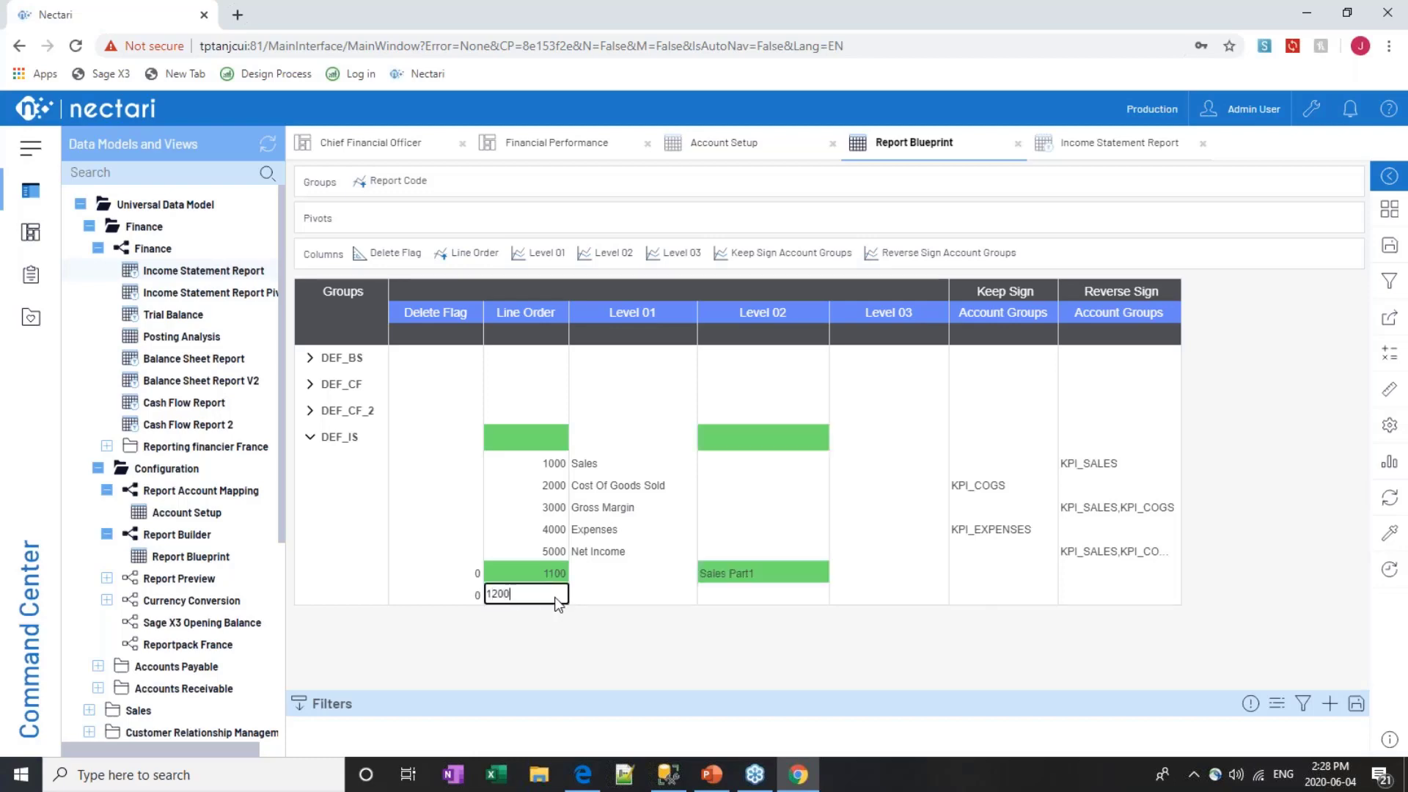
click(734, 598)
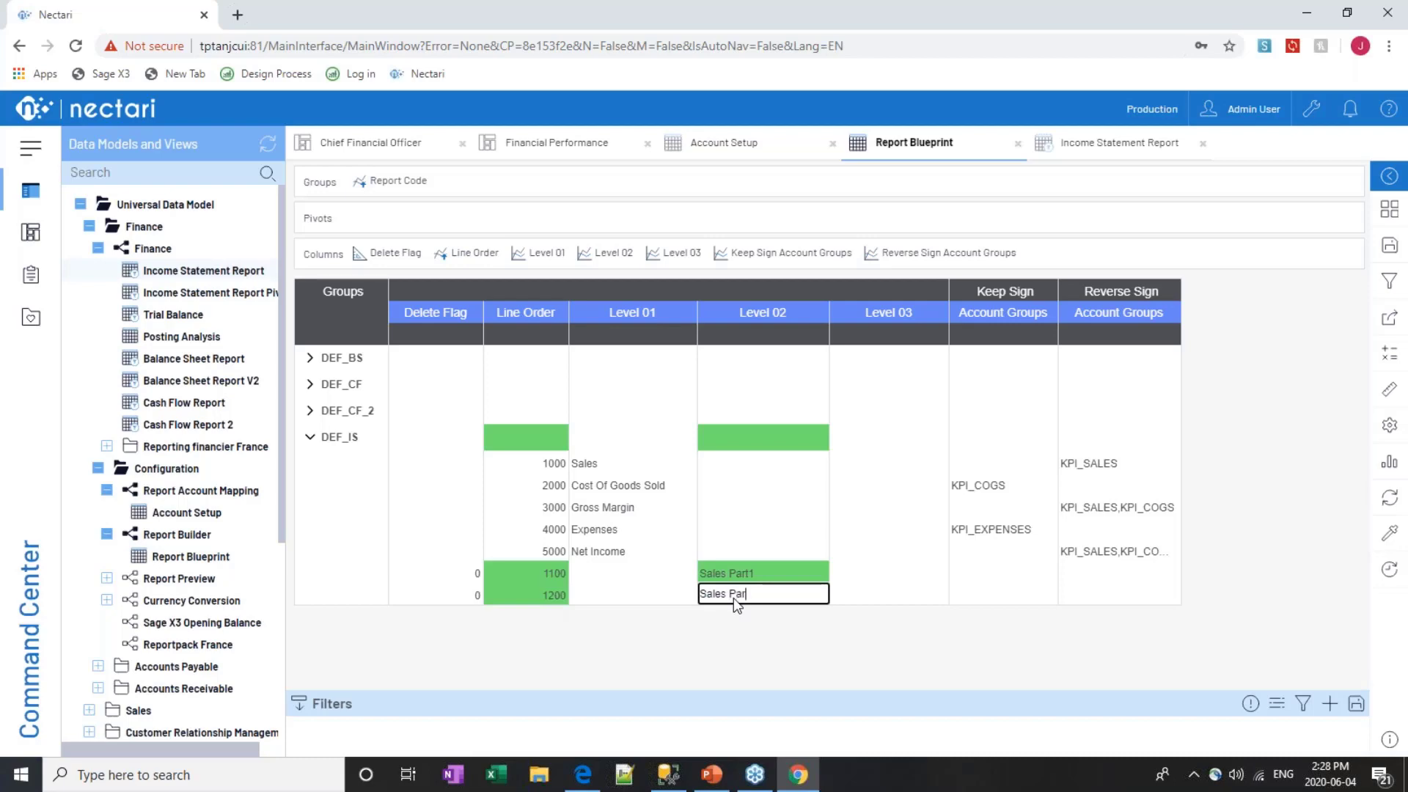
text(Sales Part2)
Assign the reverse-sign account groups NEC_SALES1 to Sales Part1 and NEC_SALES2 to Sales Part2
click(1085, 571)
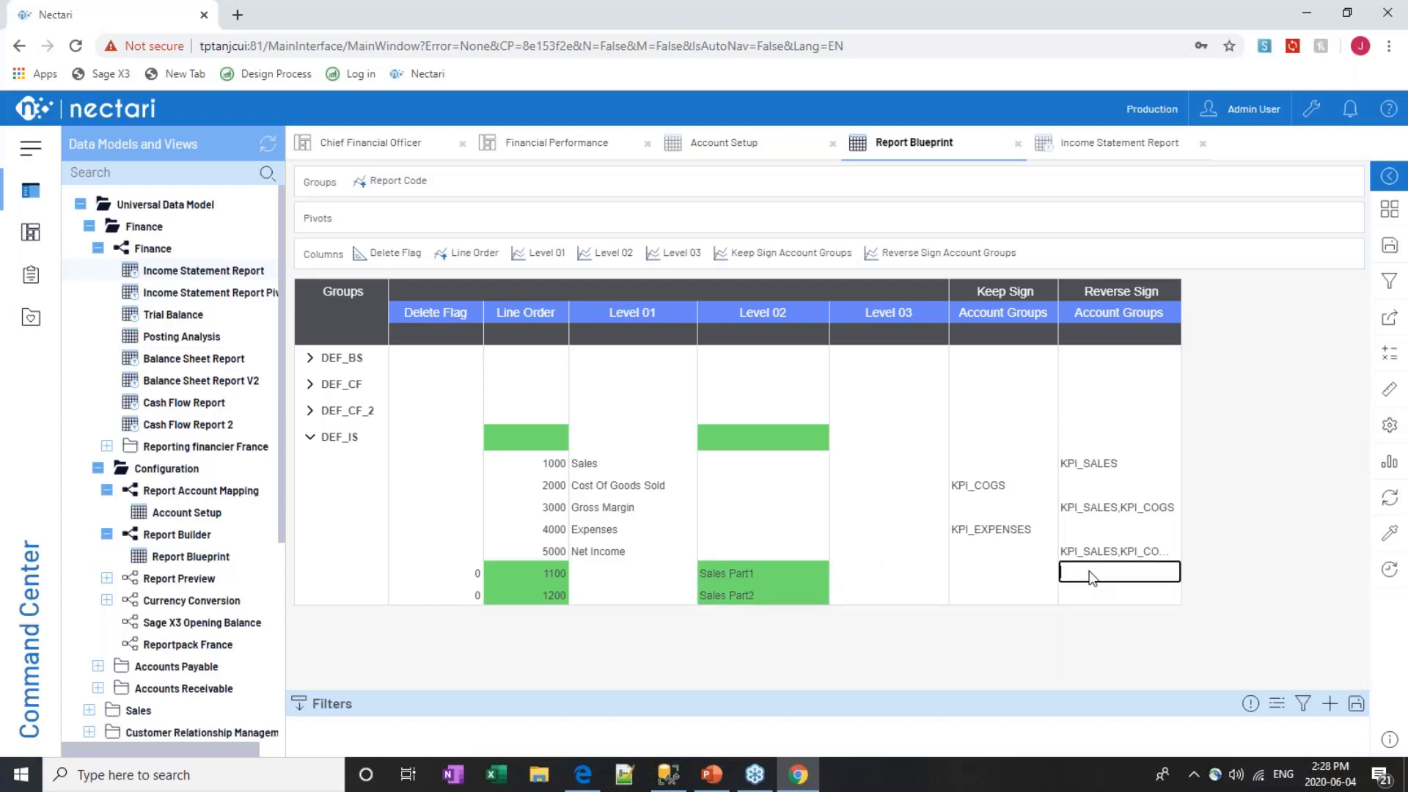
text(NEC_SALES1)
click(1103, 590)
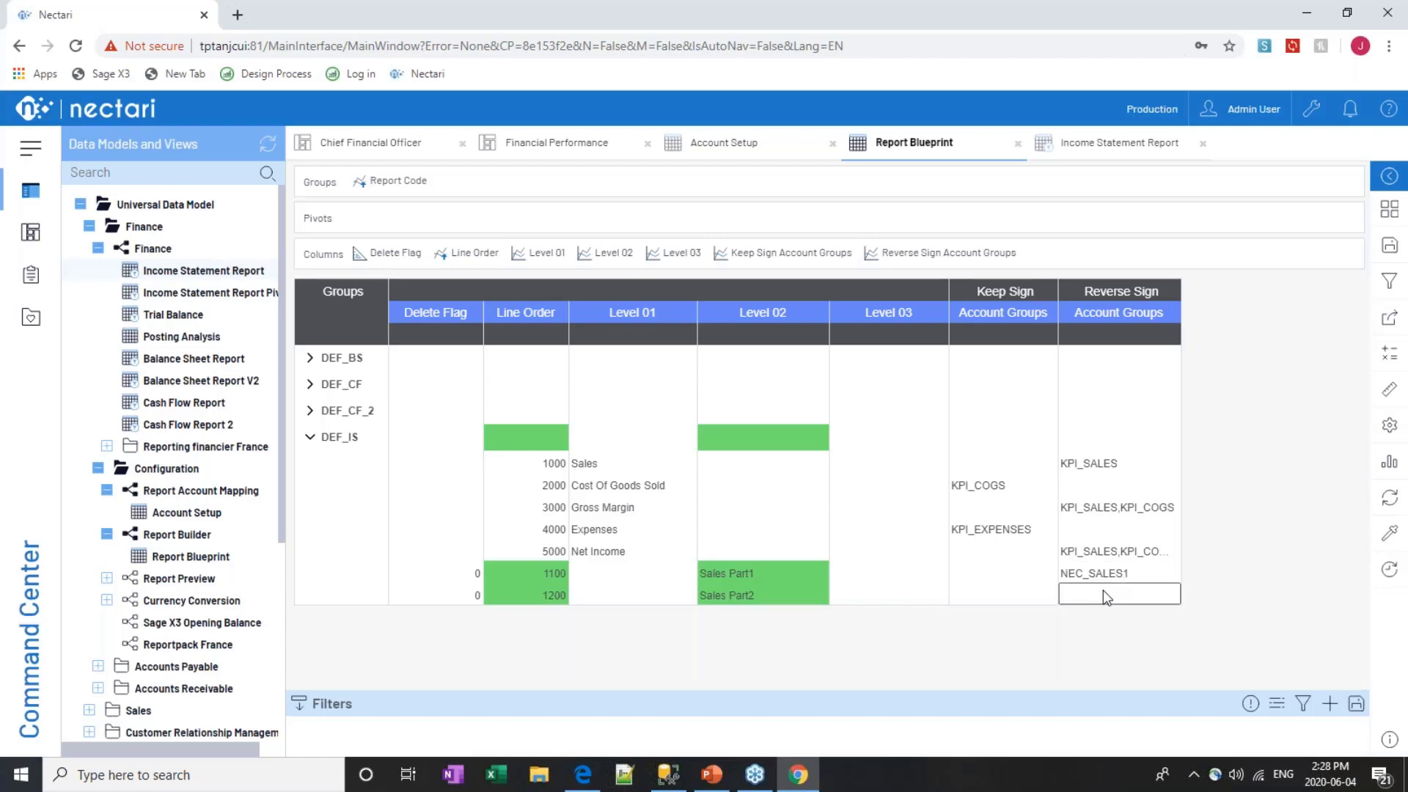
text(NEC_SALES)
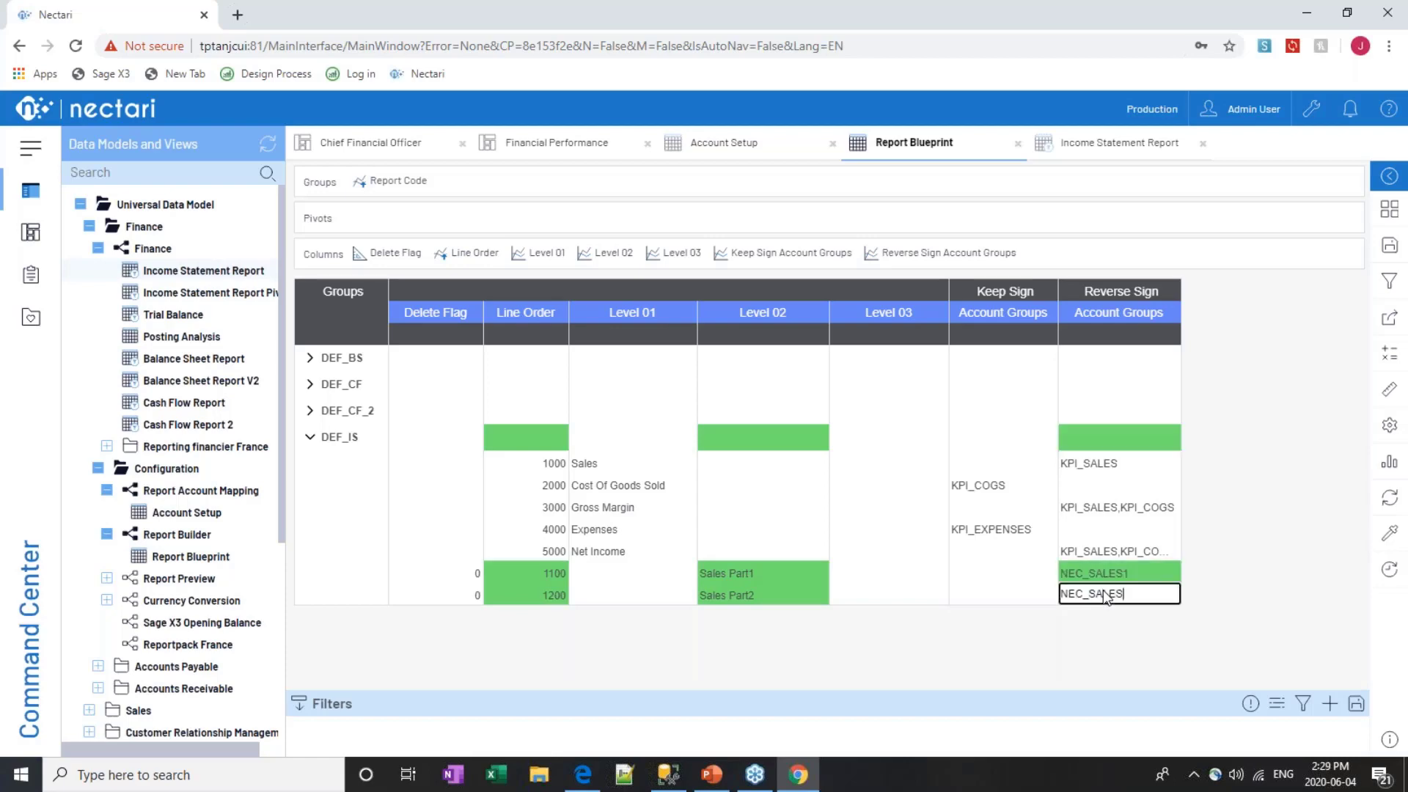
text(2)
click(1045, 651)
click(1006, 571)
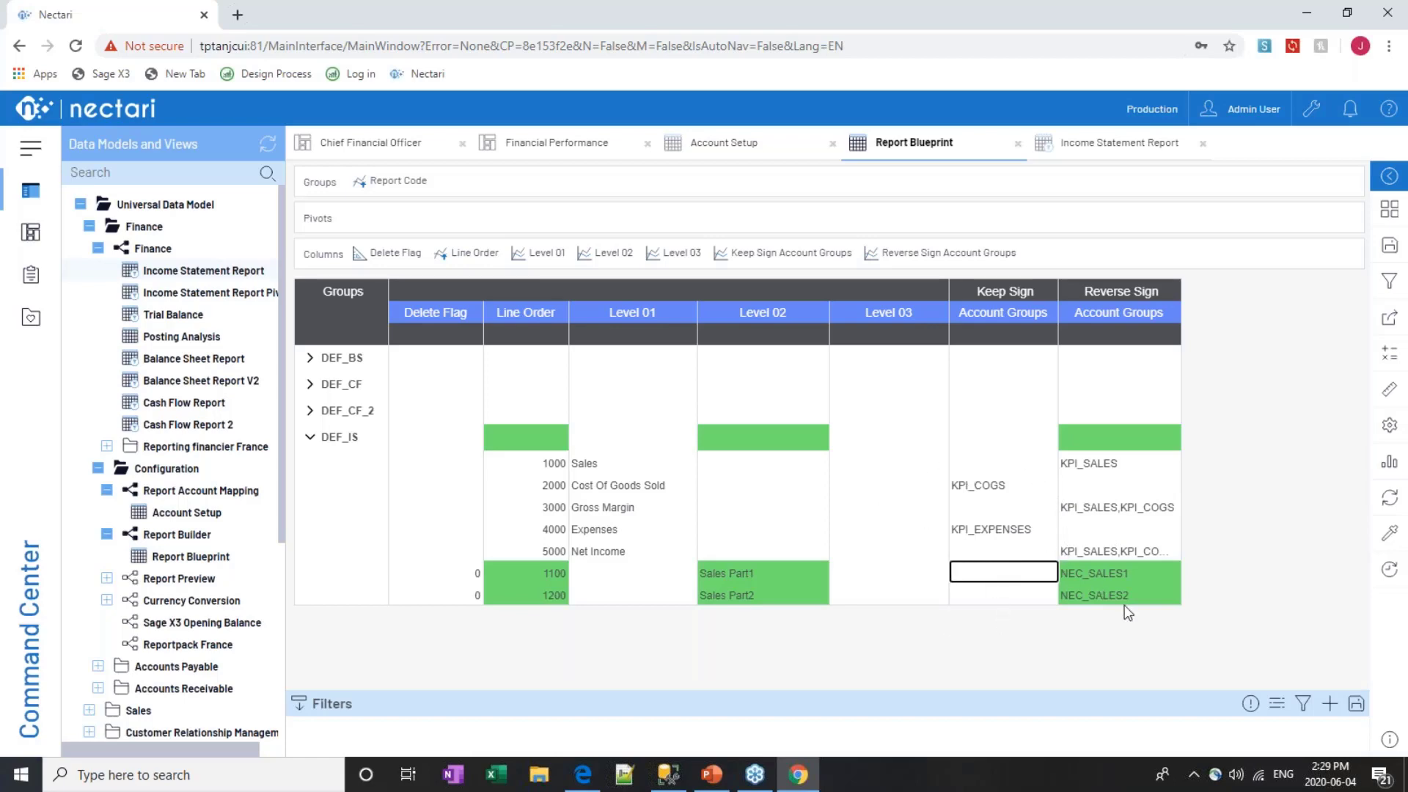
Clear the reverse-sign account group KPI_SALES from the Sales line and save the blueprint data
click(1072, 460)
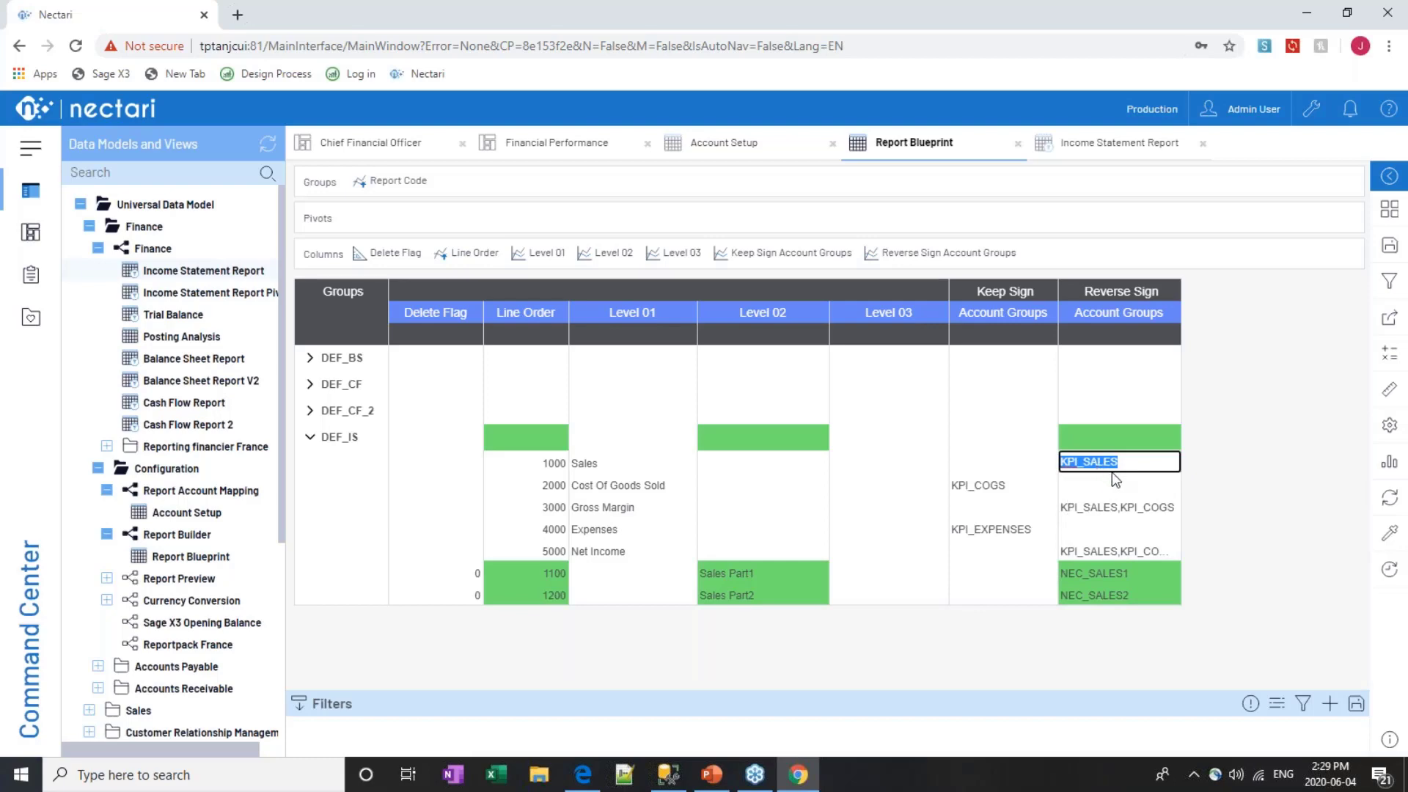
key(BackSpace)
click(1007, 461)
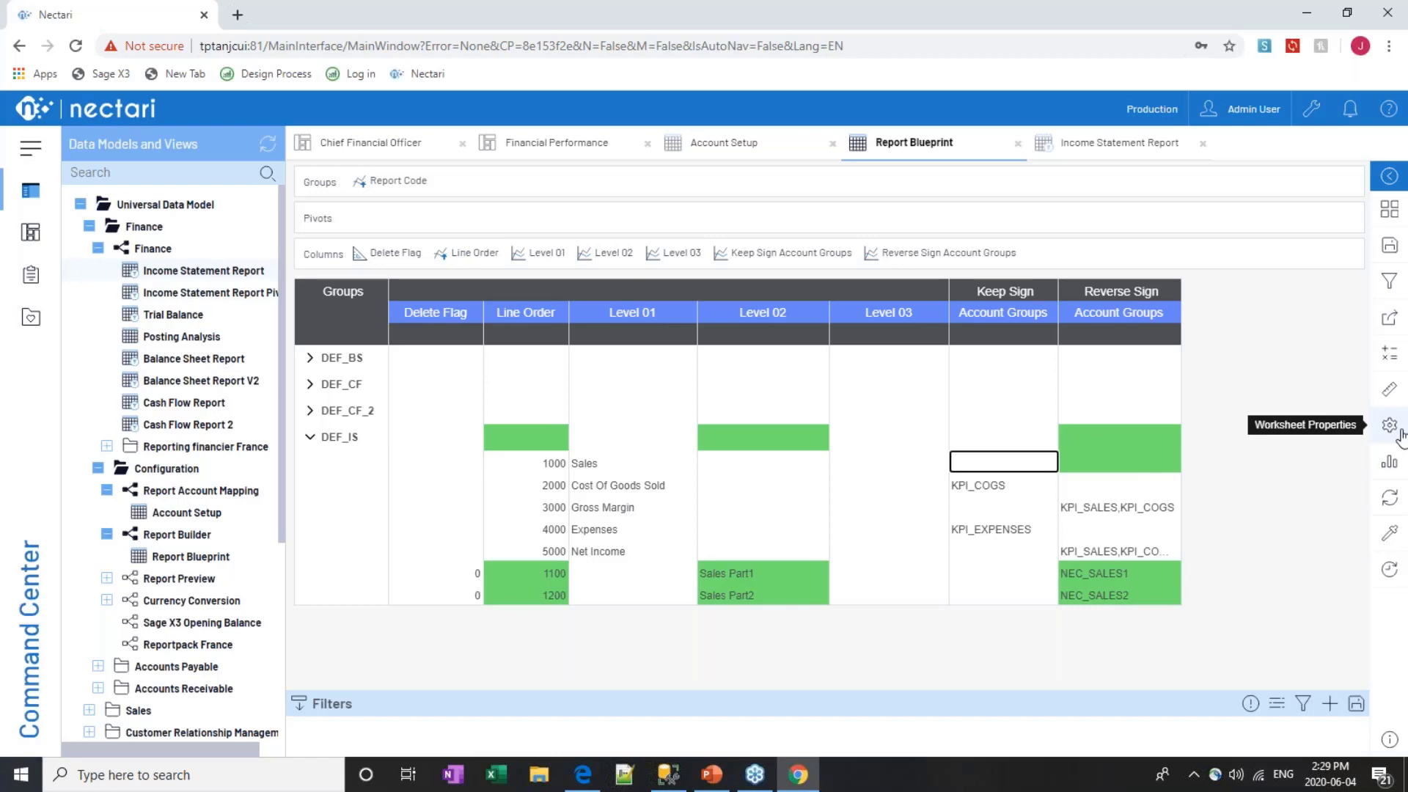
click(1389, 246)
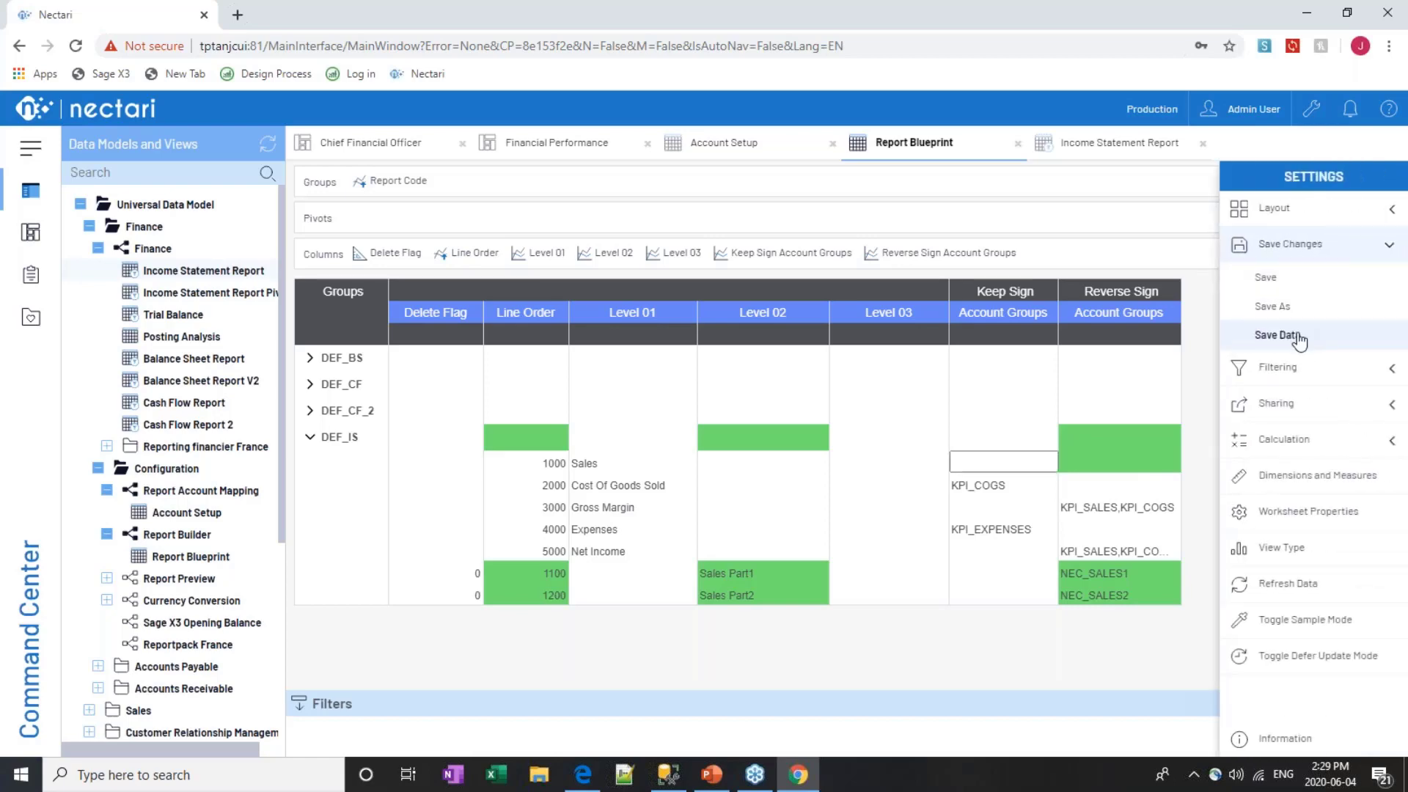
click(1265, 334)
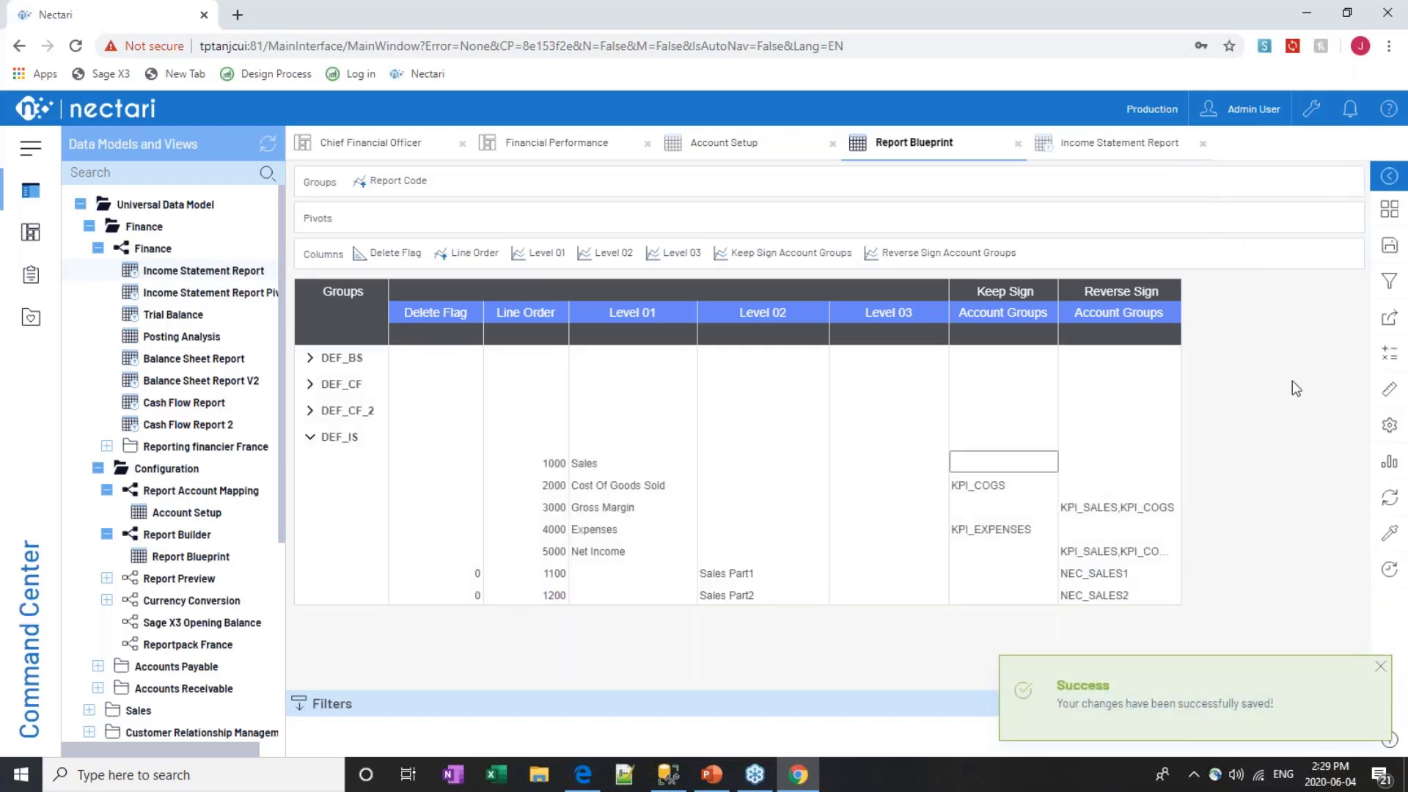
Check the data entry and auto save settings in the Report Blueprint's worksheet properties
click(1389, 425)
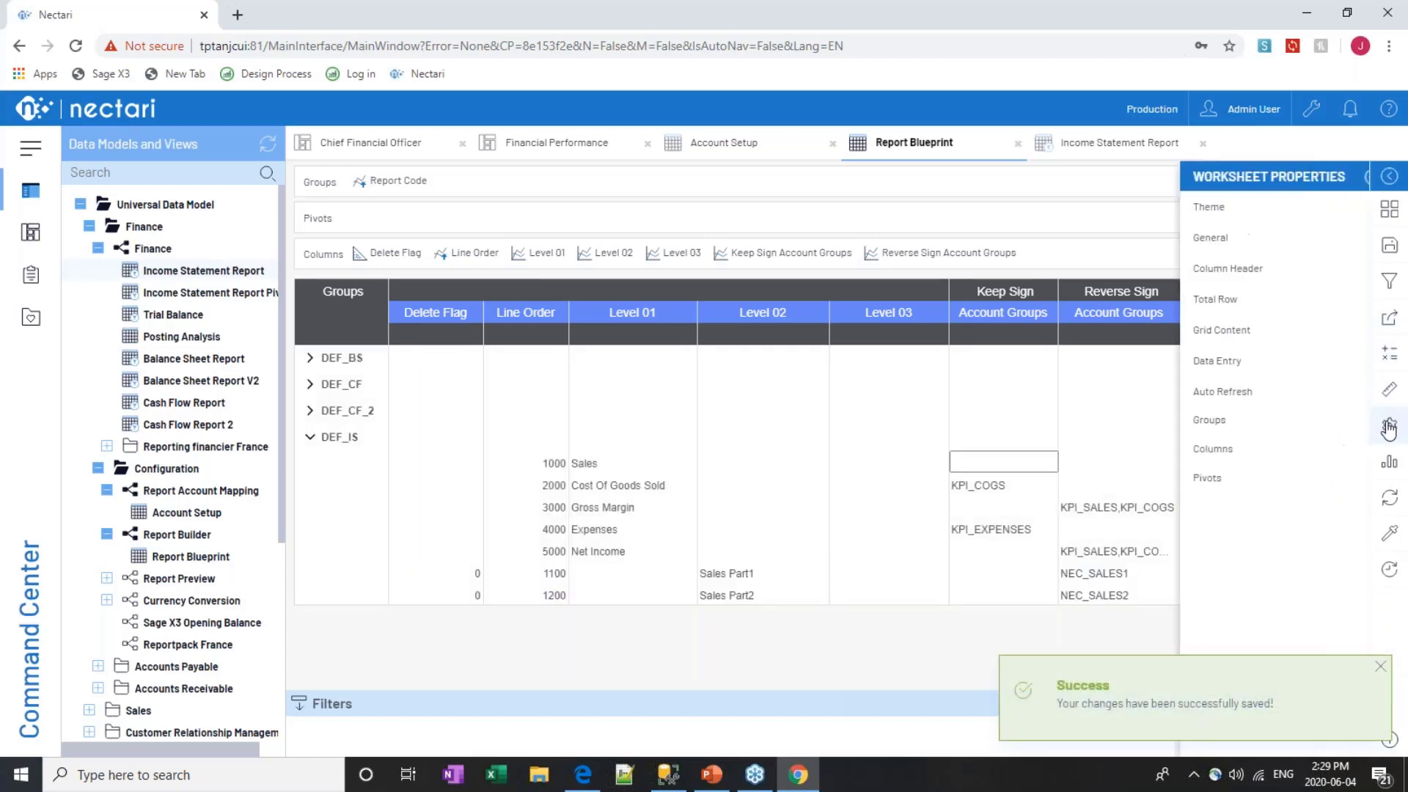
click(1213, 363)
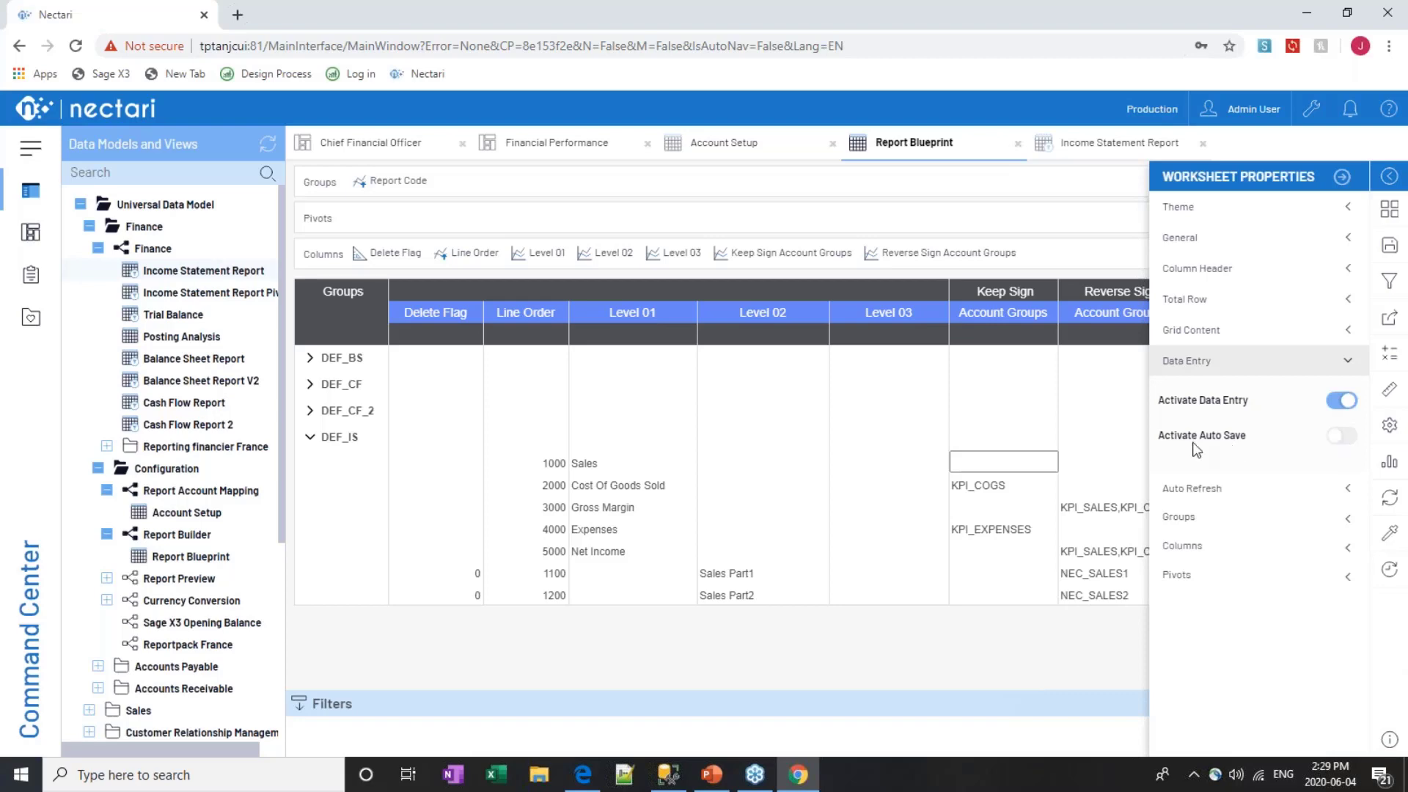
click(1342, 179)
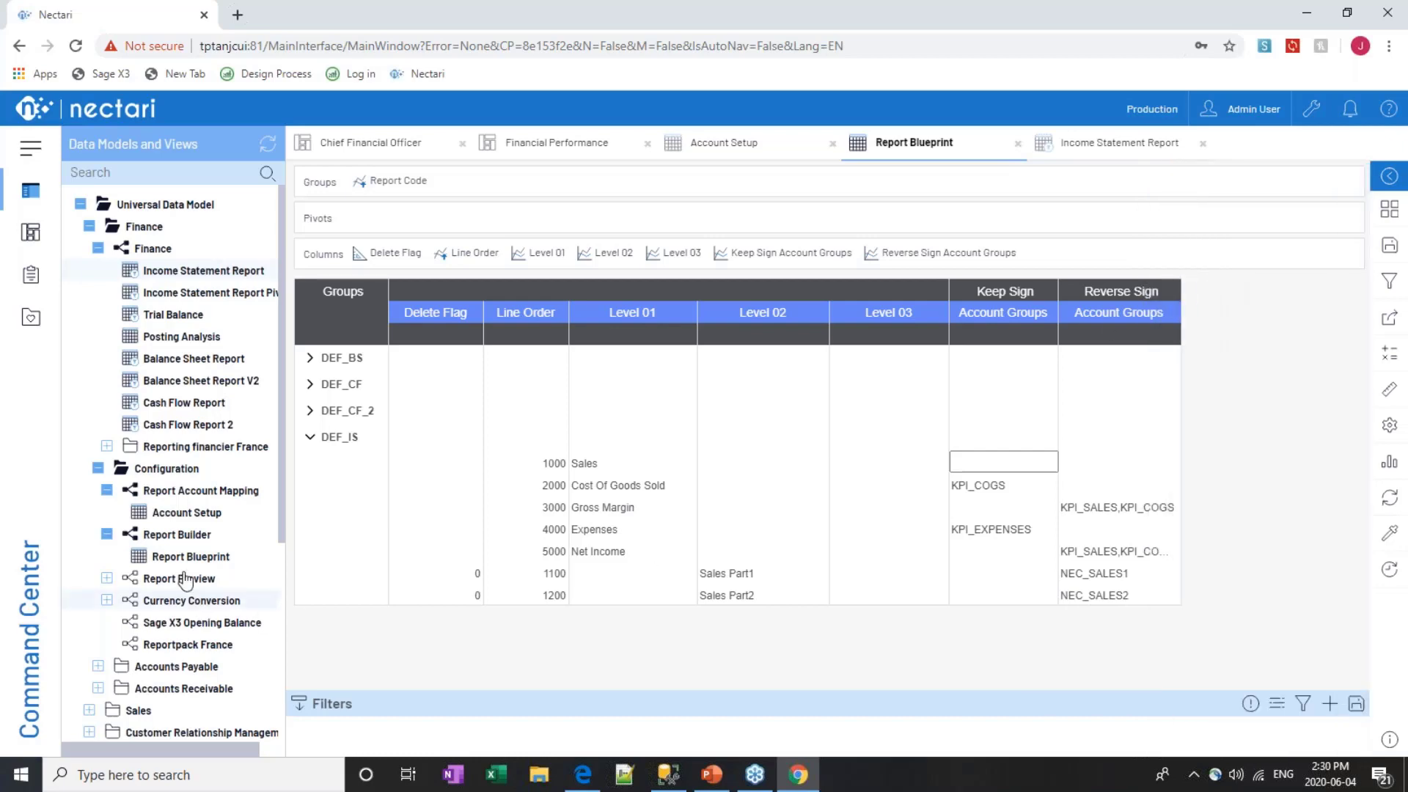
Open the info pages of the Report Builder data model and review the create, add lines, publish, copy and delete sections
right_click(182, 539)
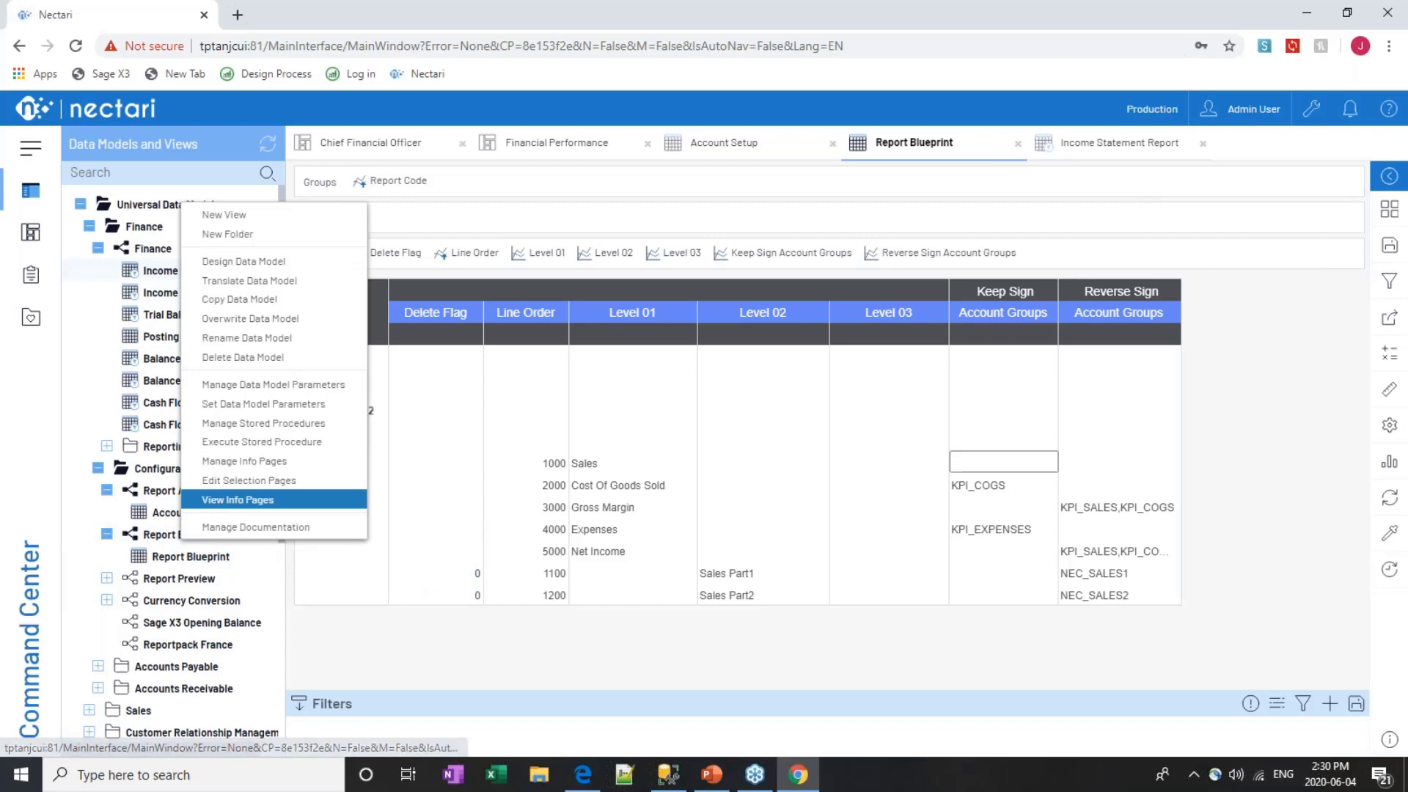
click(237, 499)
scroll(487, 462, down, 4)
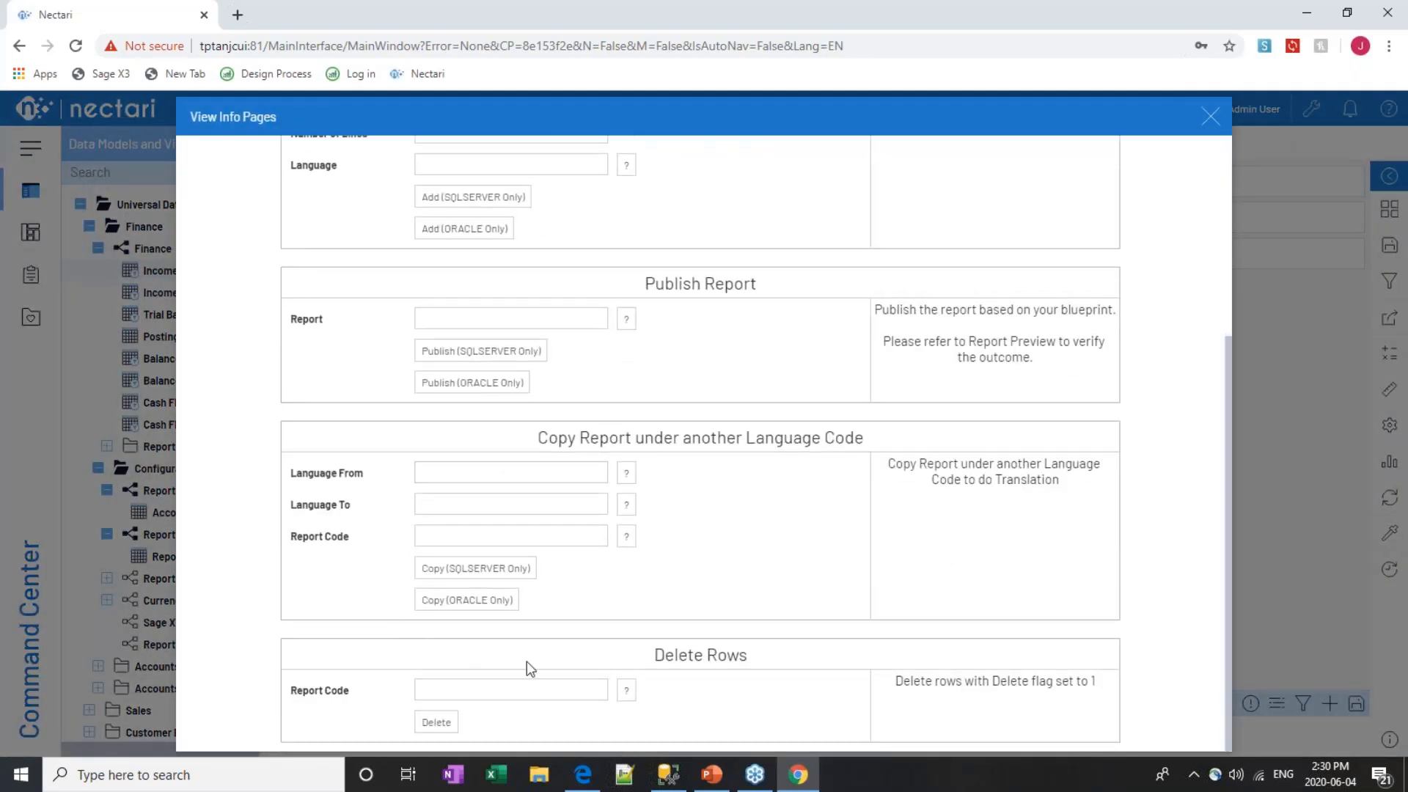
scroll(358, 499, up, 4)
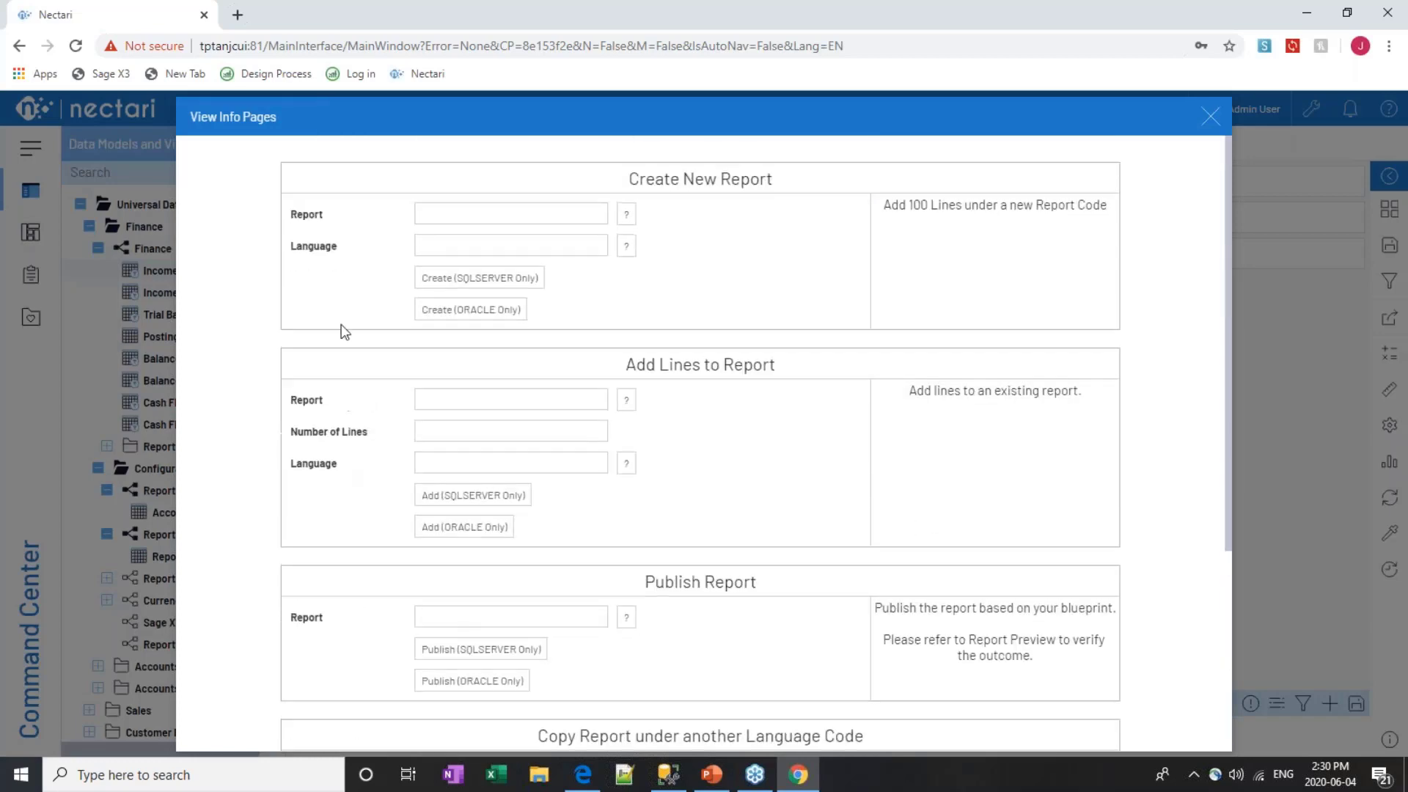
scroll(306, 421, down, 4)
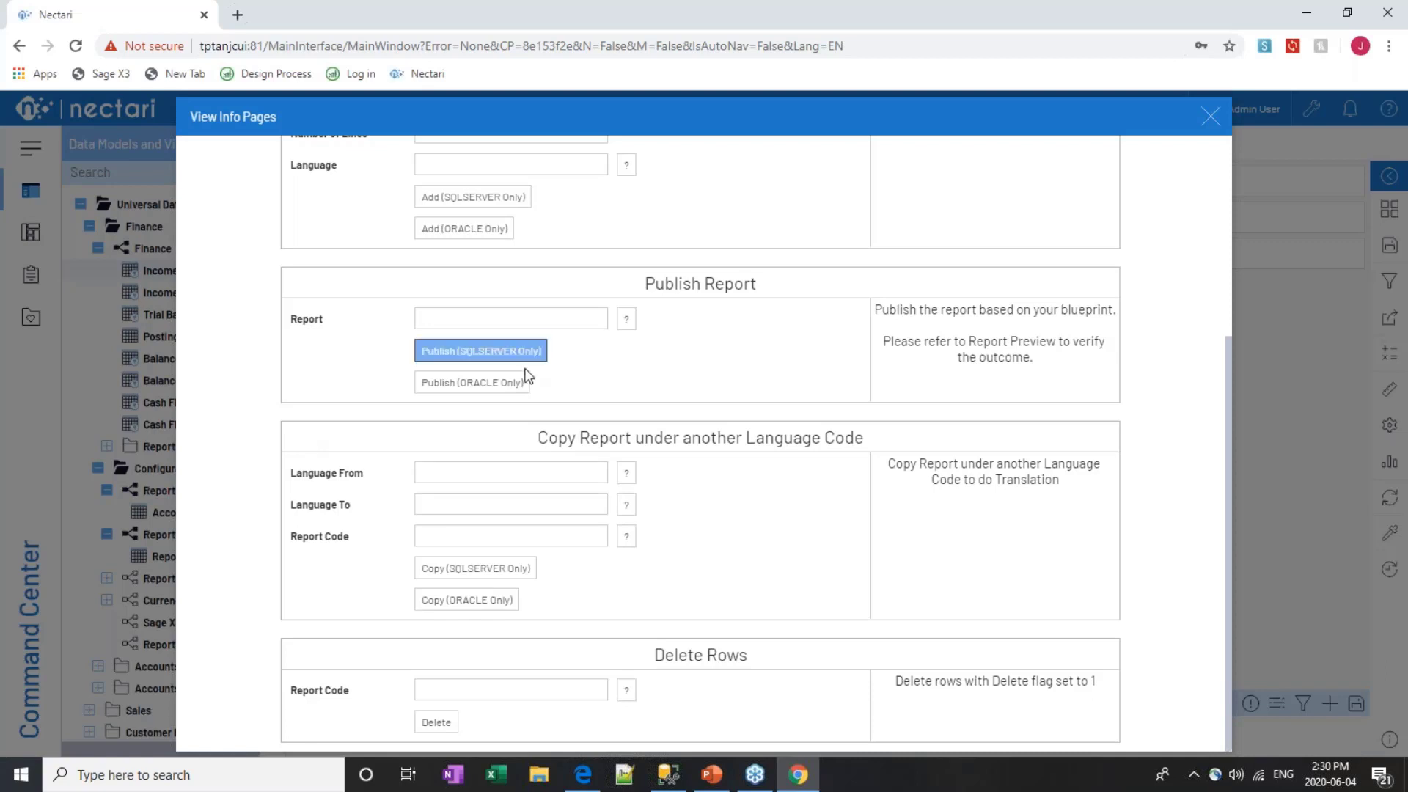
Review the create, add lines, publish, copy and delete sections in the Report Builder info pages
scroll(522, 412, up, 1)
scroll(396, 341, up, 1)
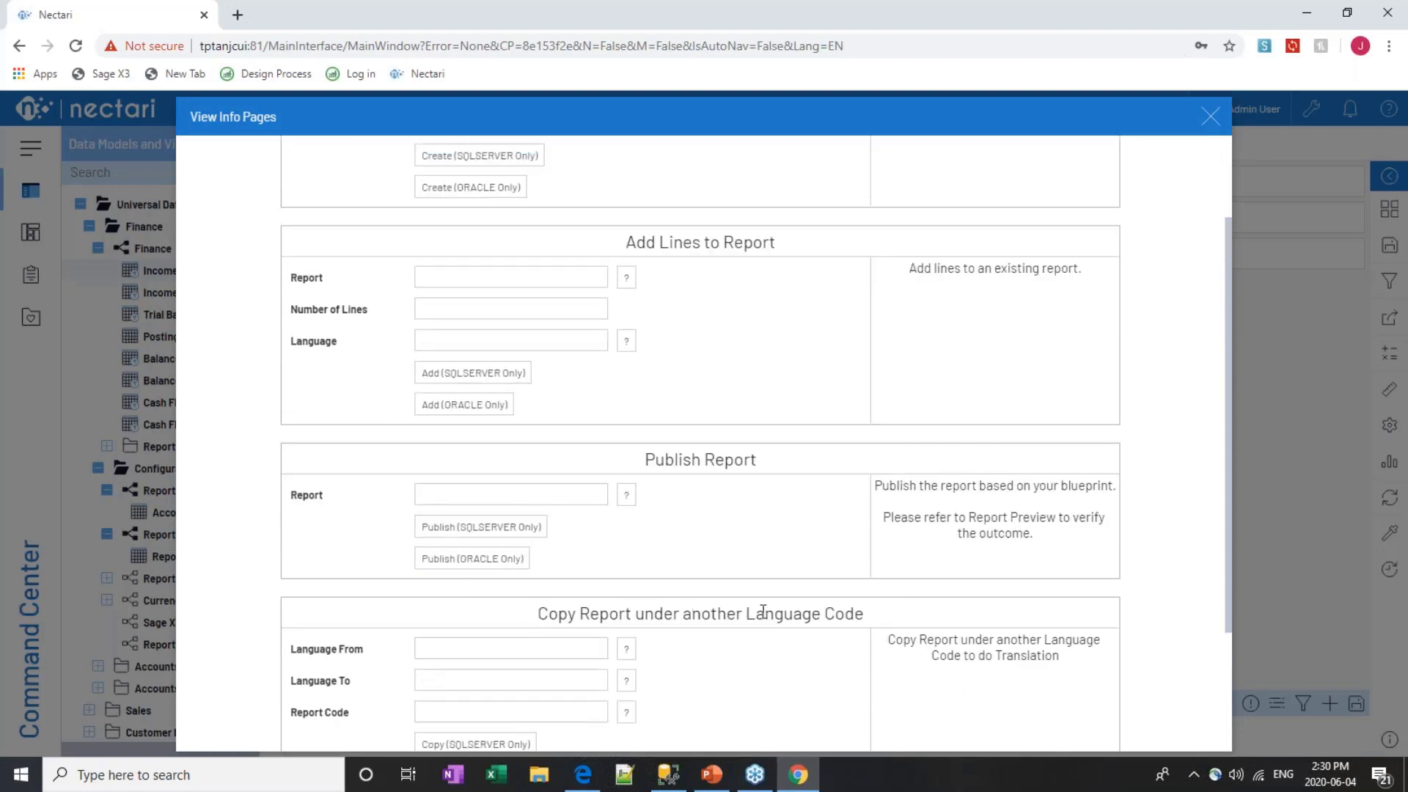
scroll(812, 628, down, 2)
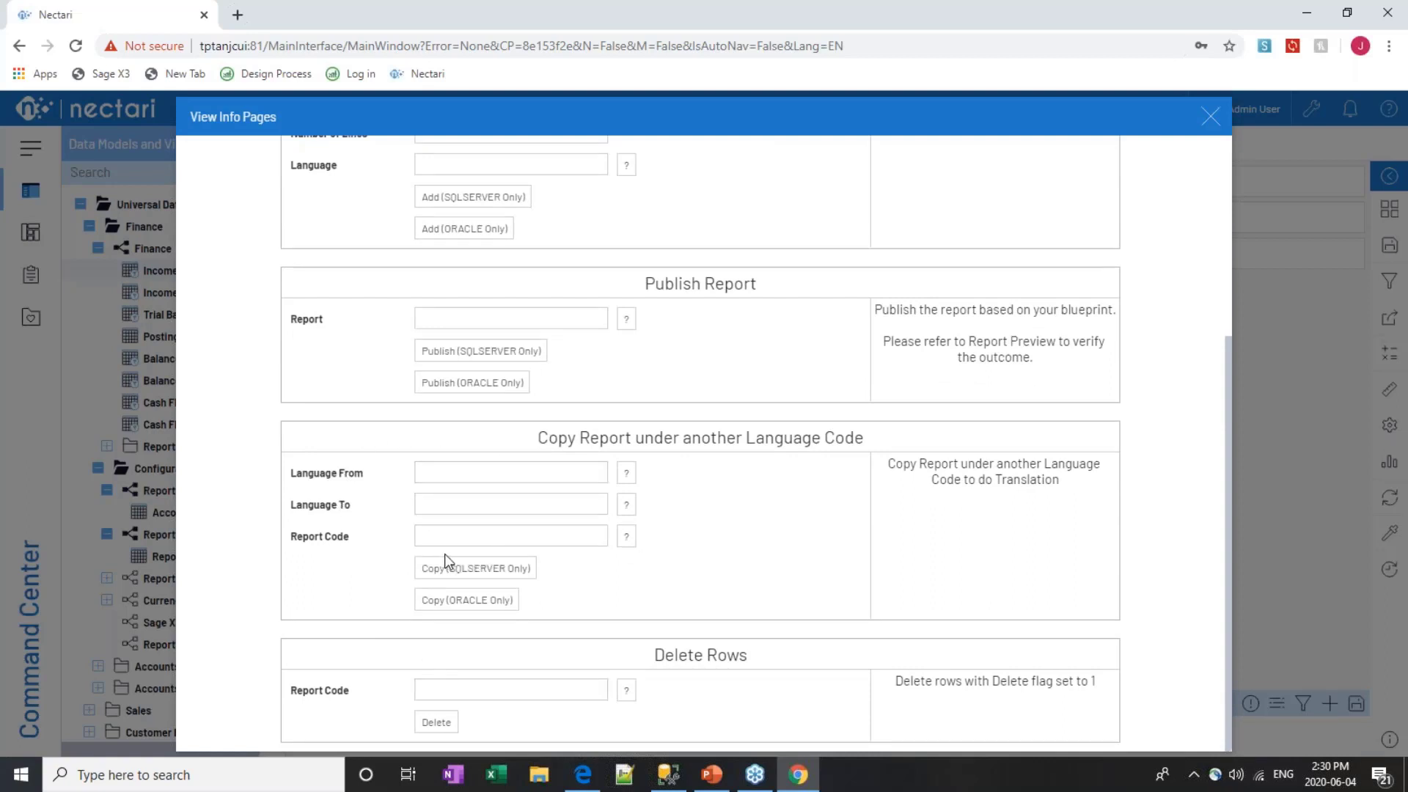
scroll(444, 553, up, 2)
scroll(469, 558, up, 1)
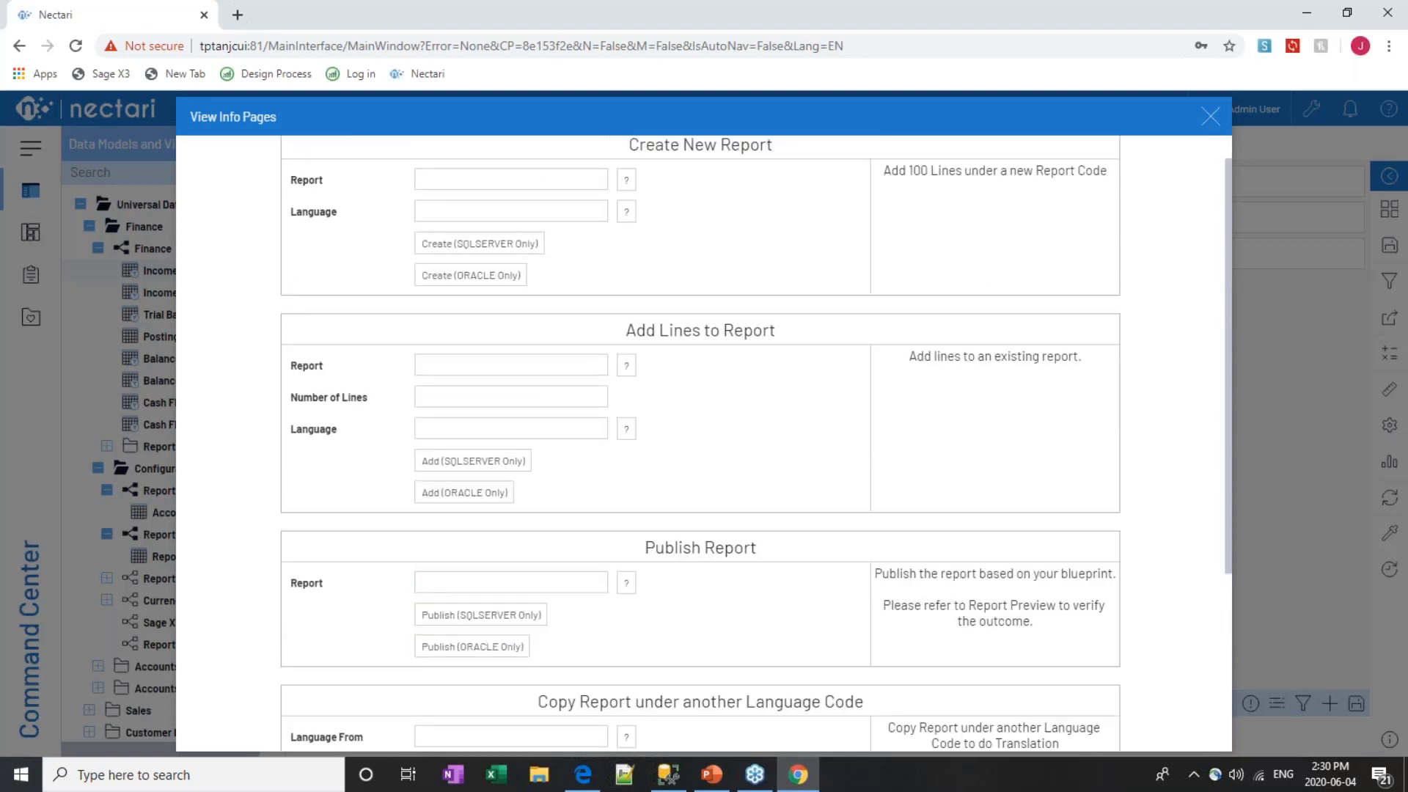
scroll(473, 645, up, 1)
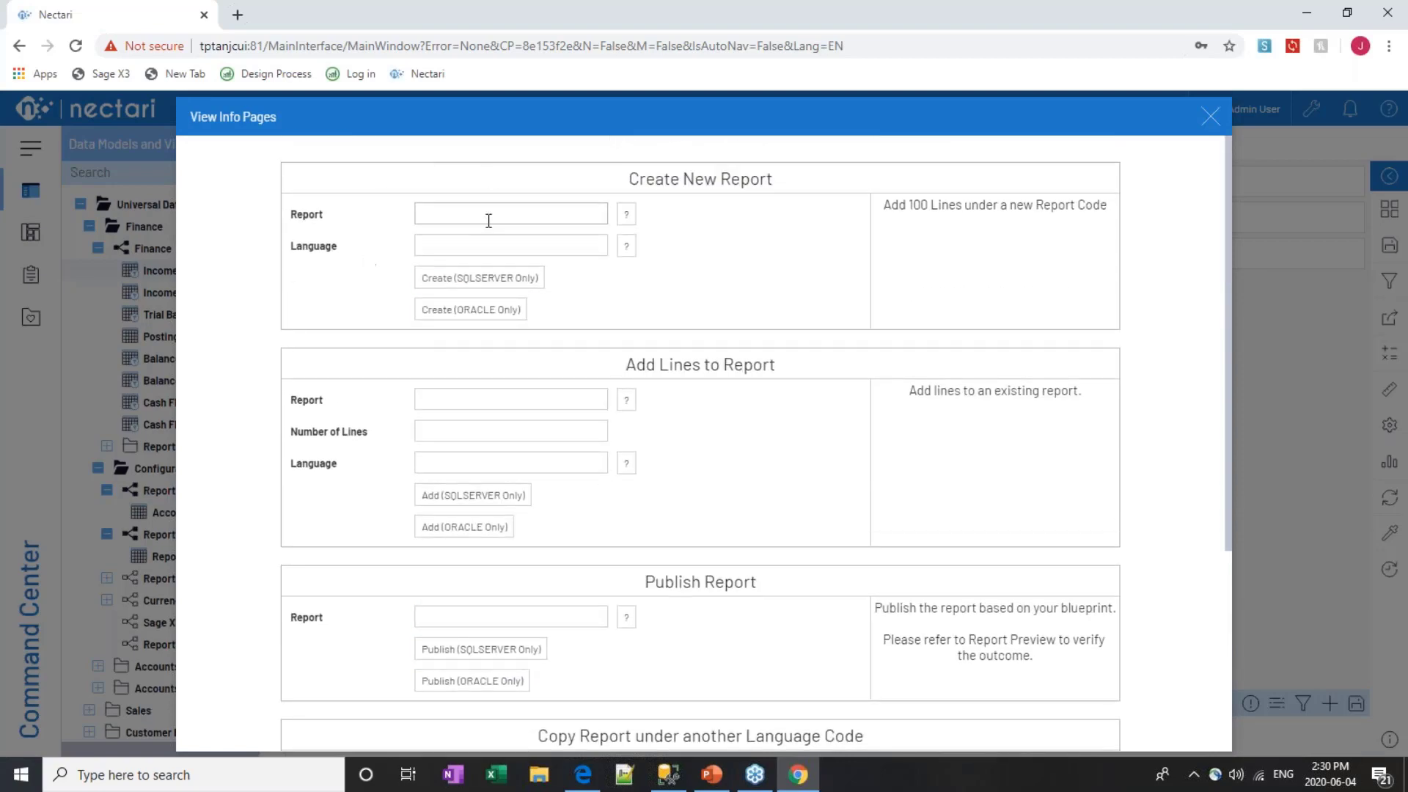
scroll(487, 220, down, 2)
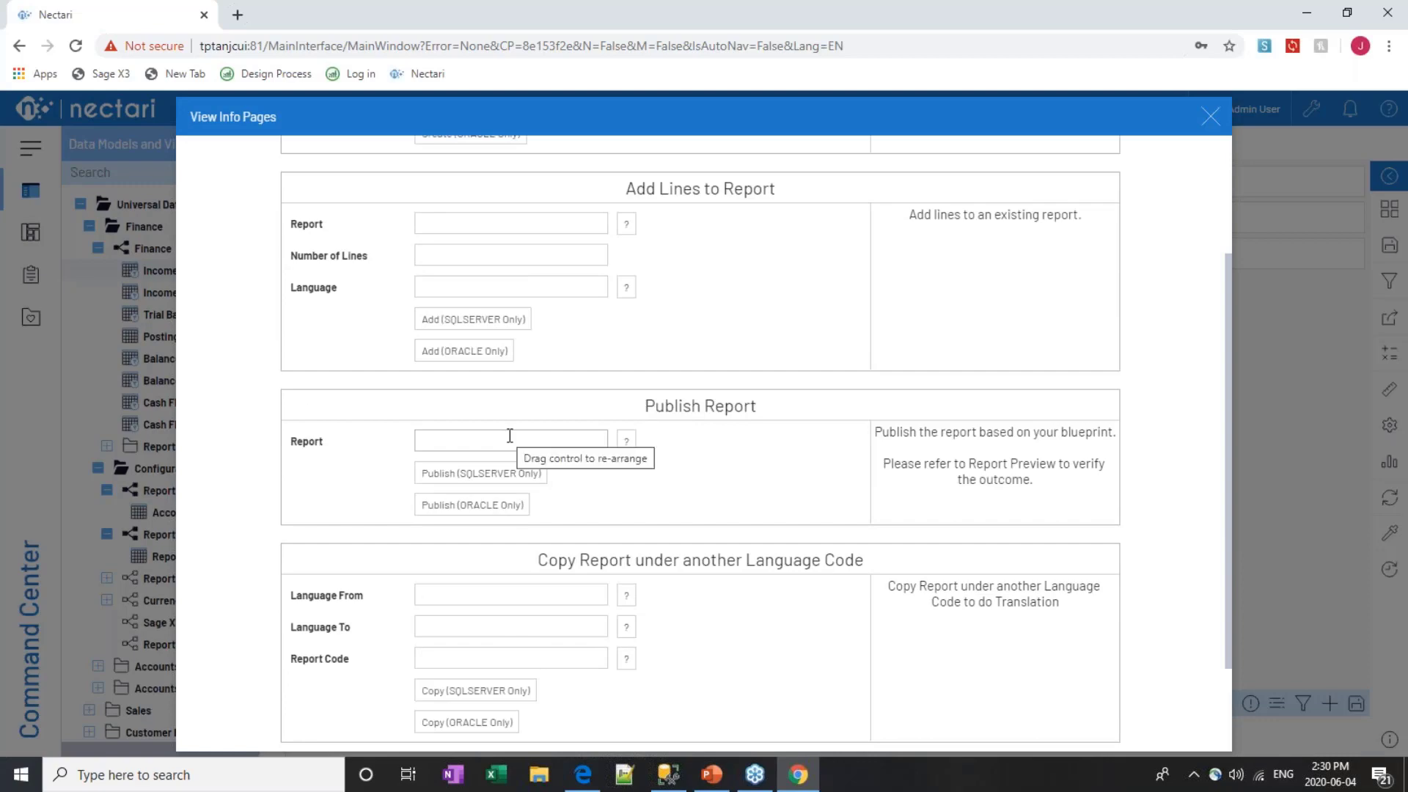
Close the info pages, then refresh the Report Blueprint and expand the DEF_IS lines to check their order
click(1211, 119)
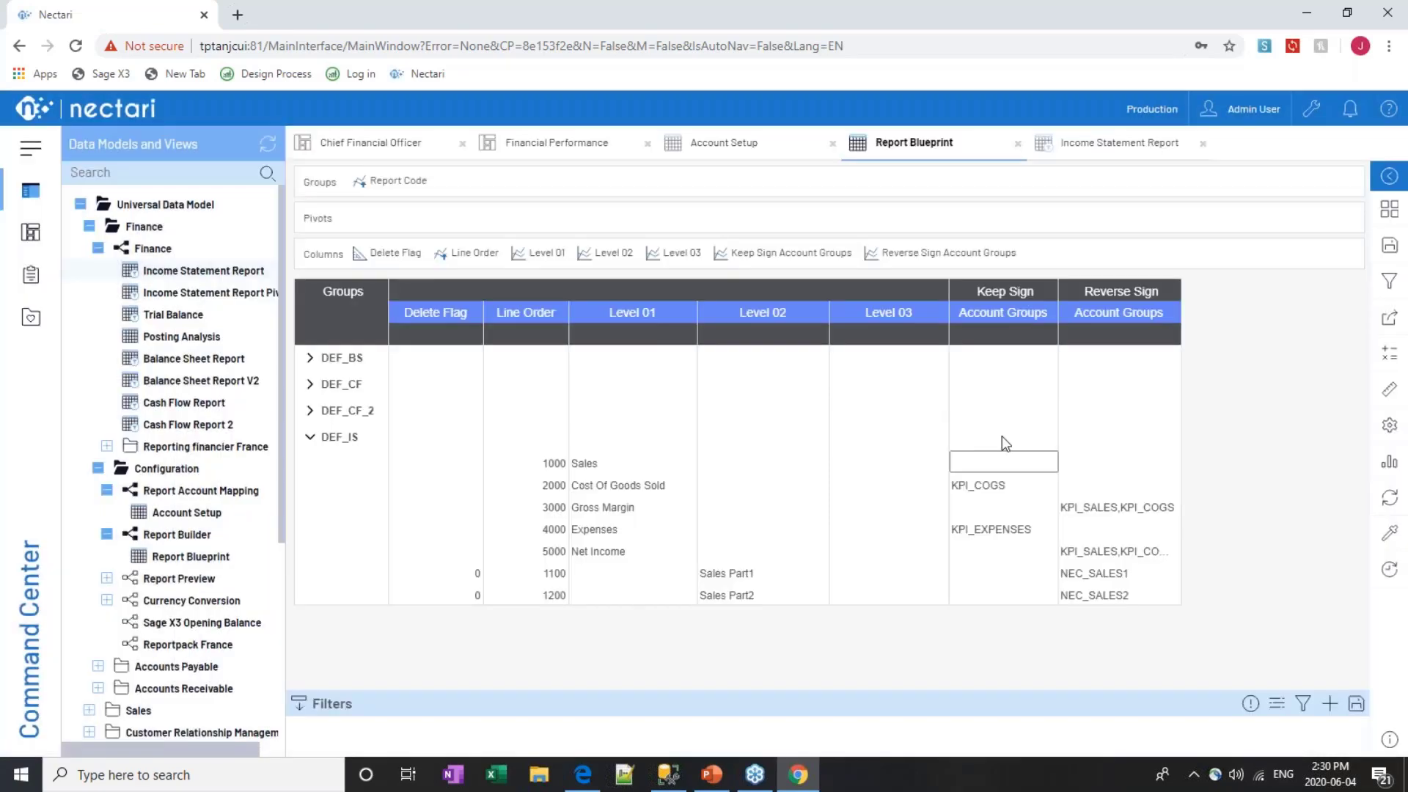
click(1391, 504)
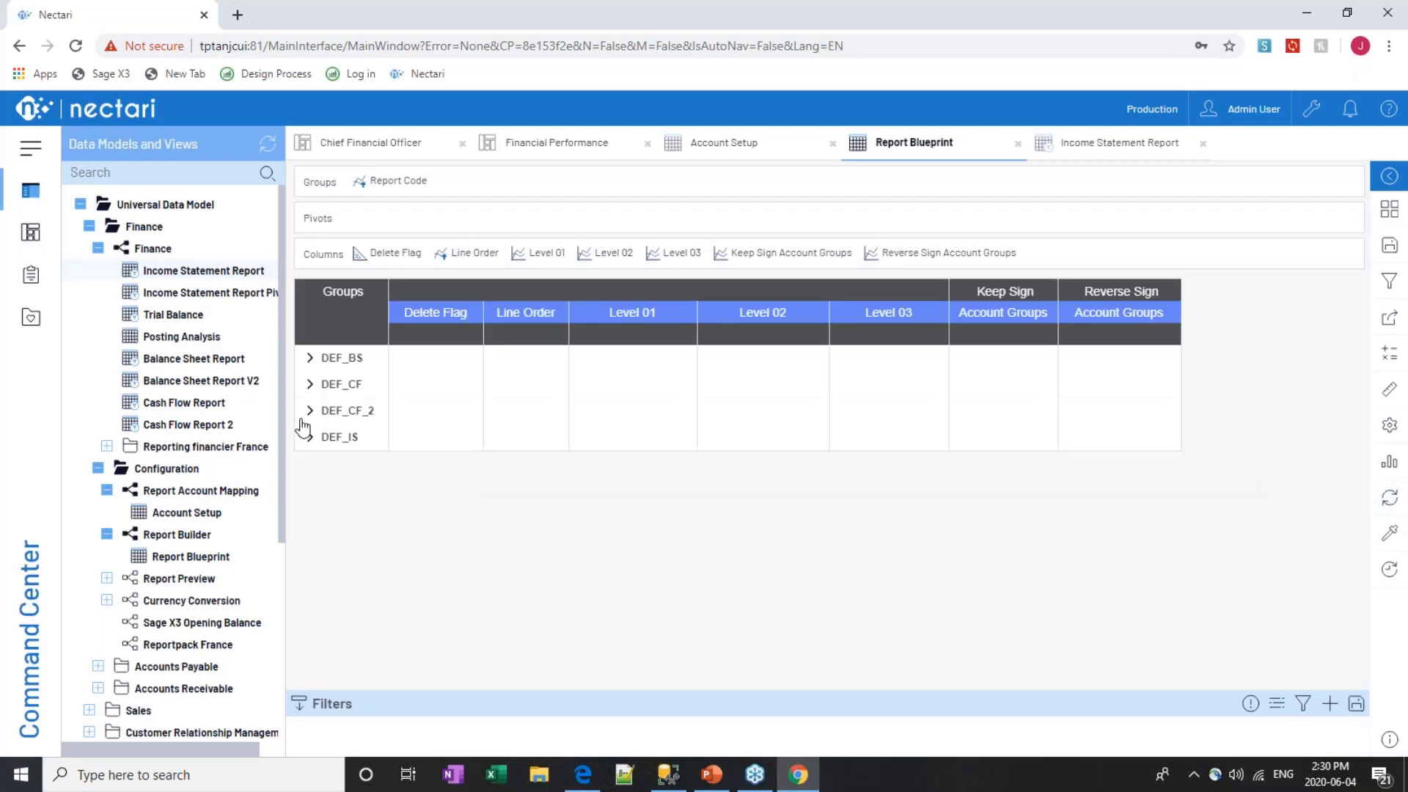
click(317, 440)
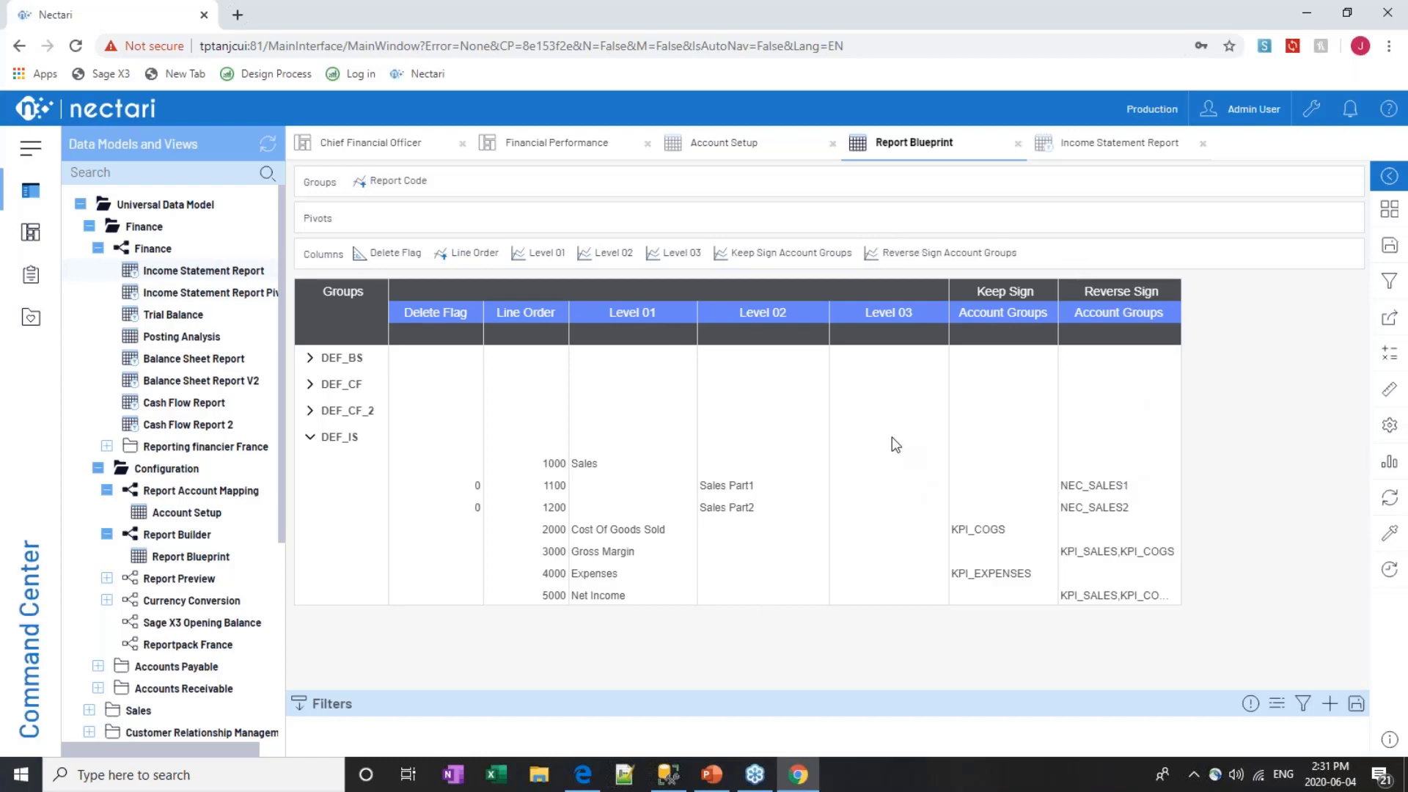
Publish the DEF_IS report for SQL Server from the Report Builder's info pages and close them
right_click(176, 542)
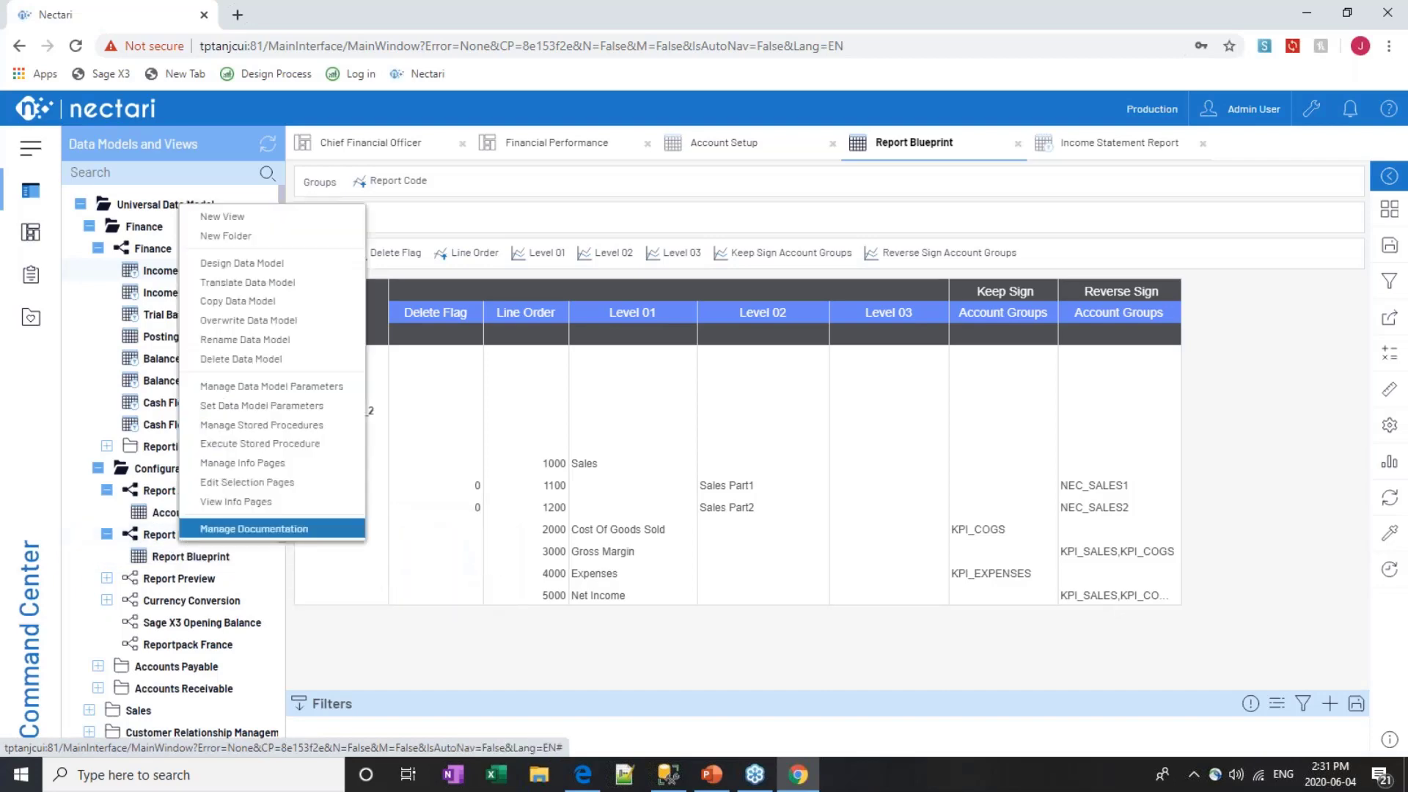
click(273, 501)
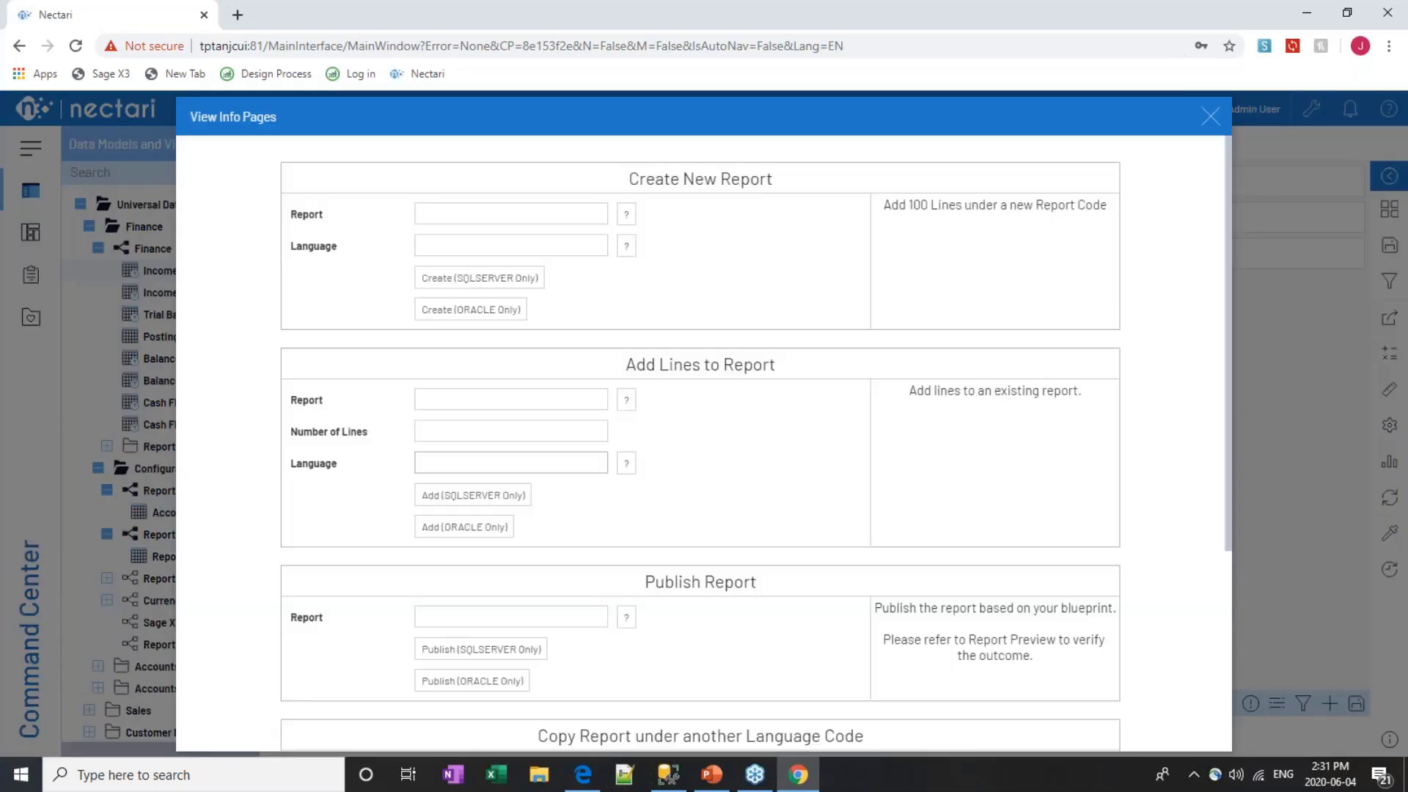
click(496, 616)
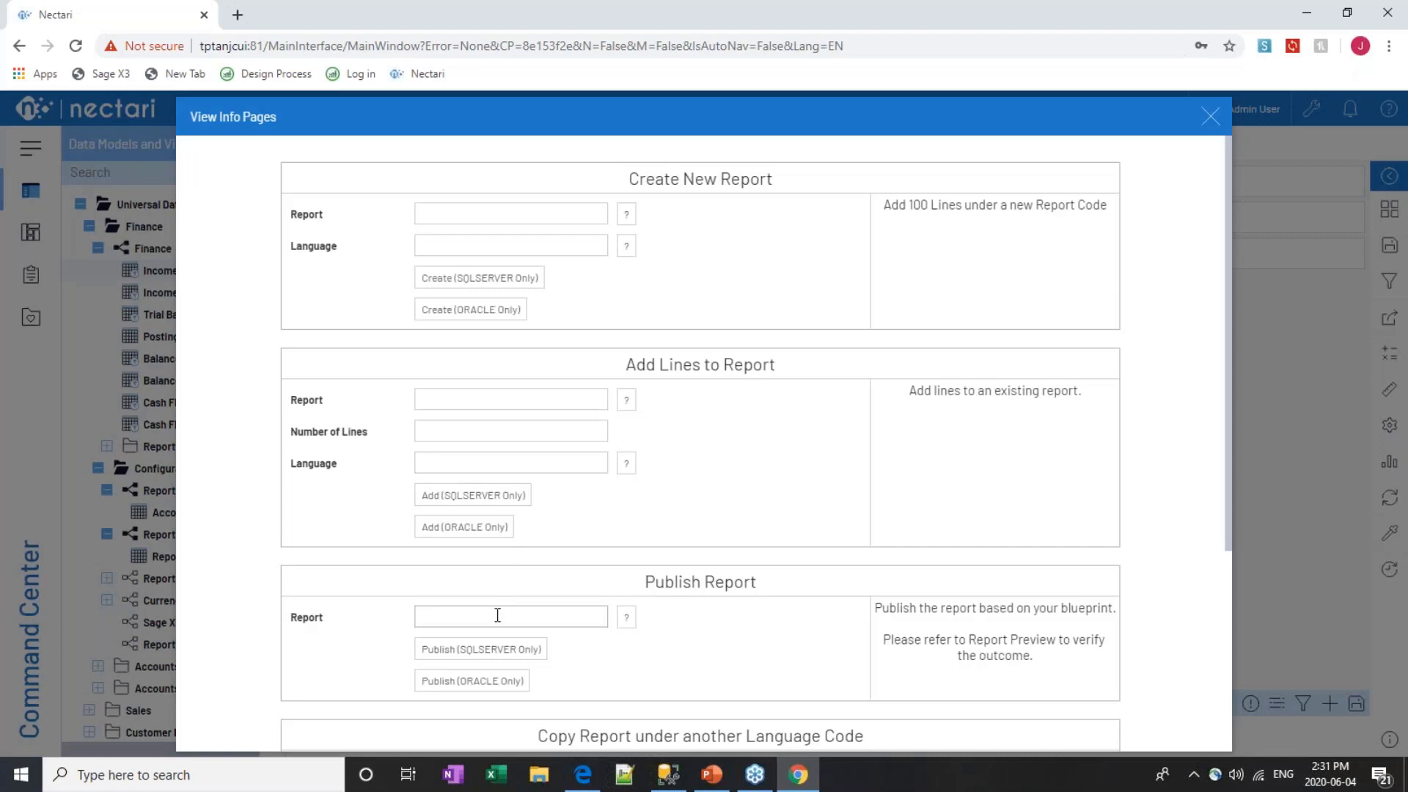
click(626, 618)
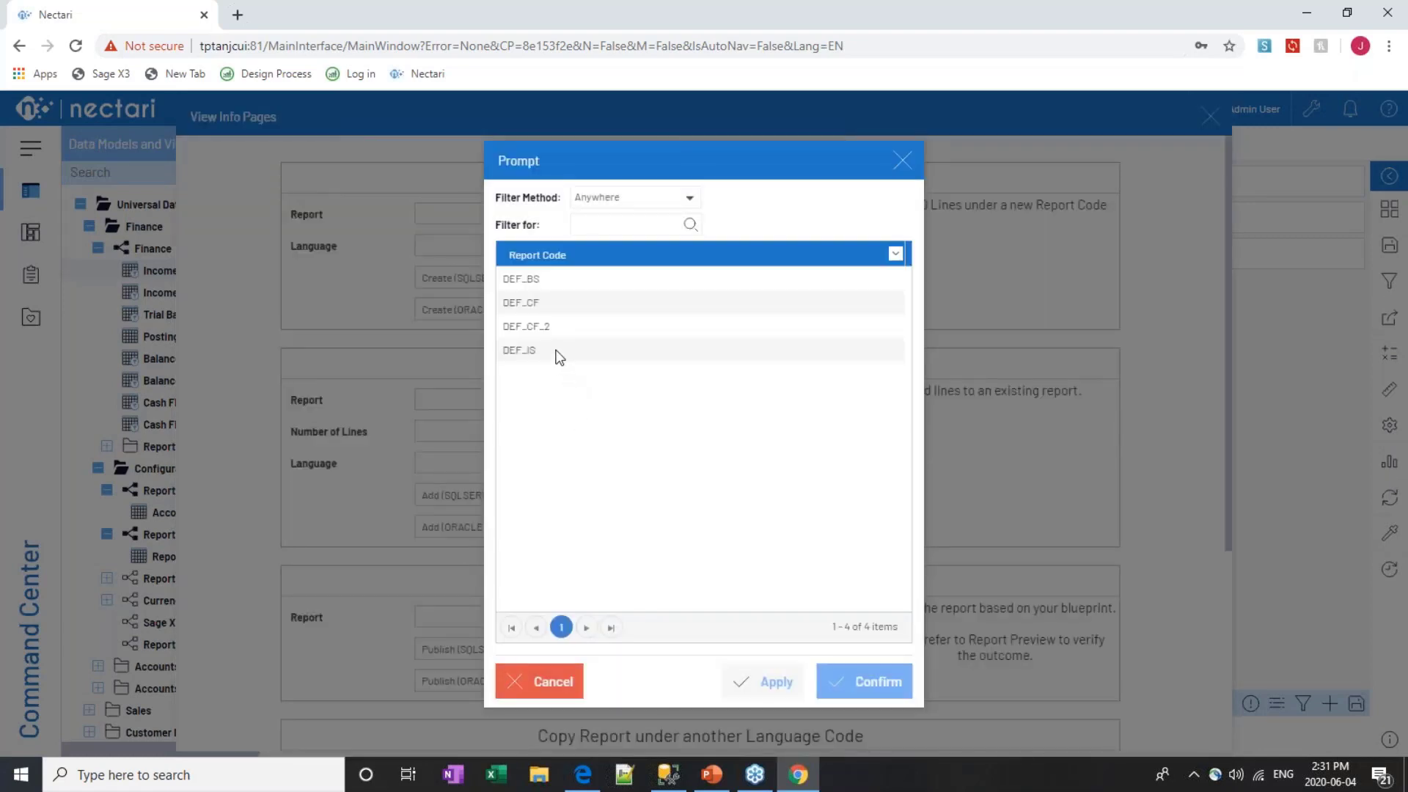
click(554, 351)
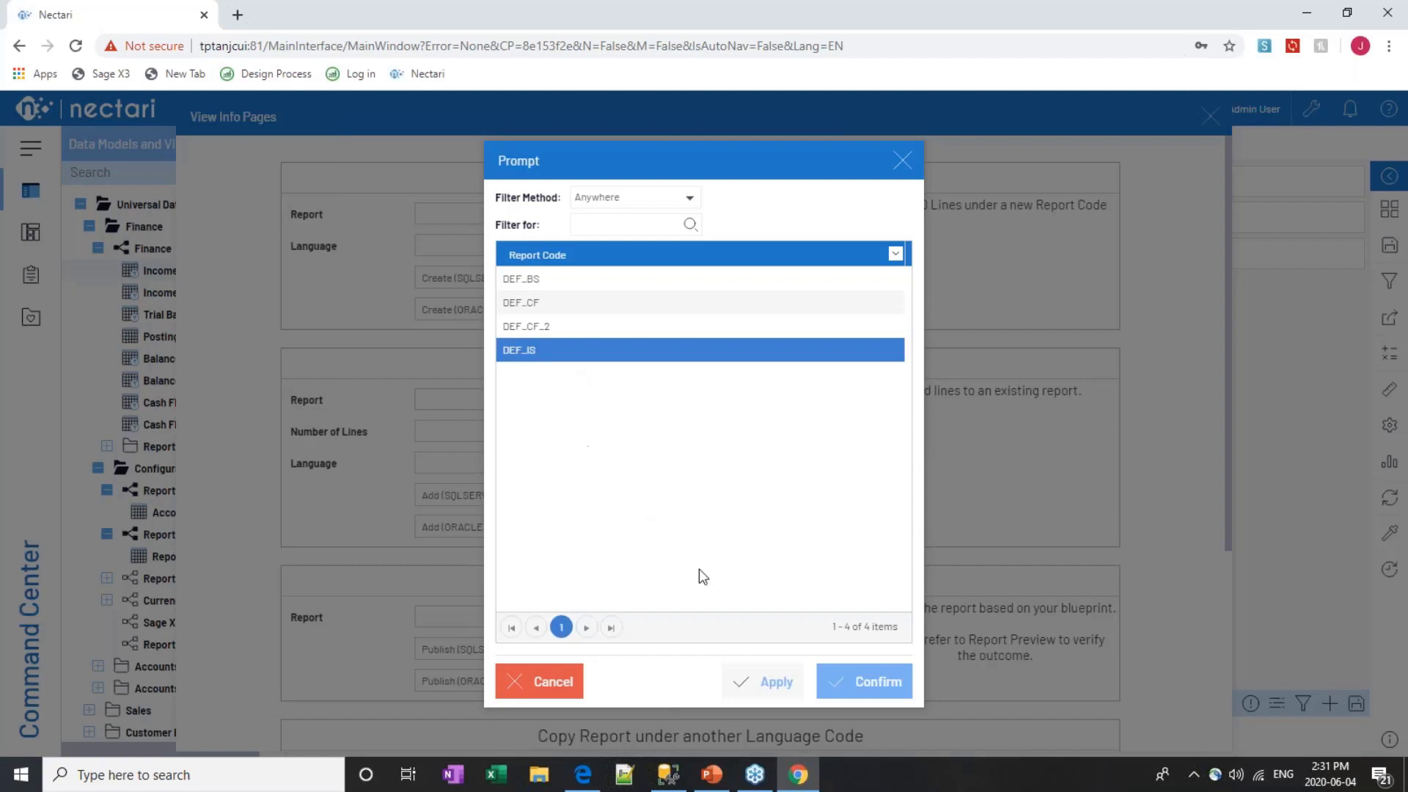
click(870, 690)
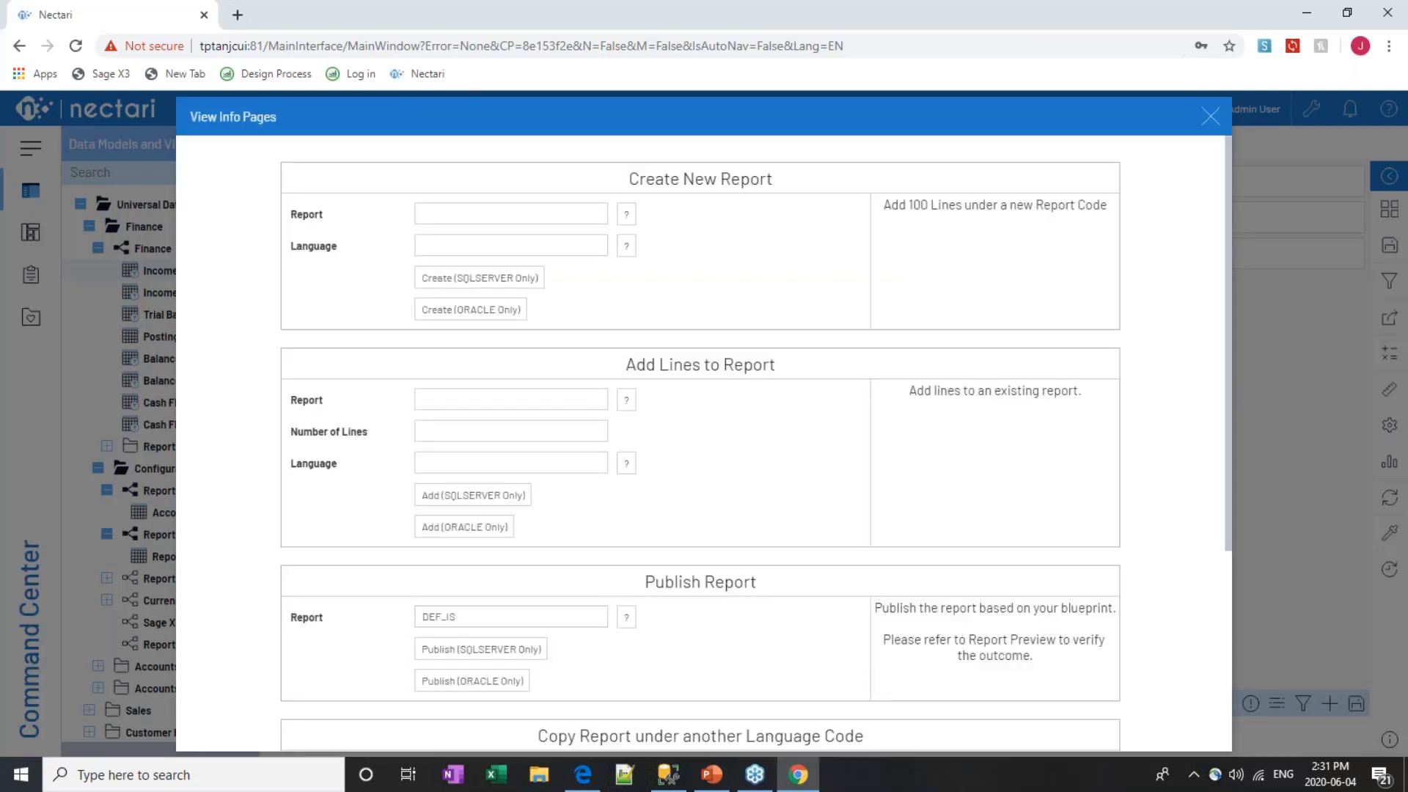
click(486, 651)
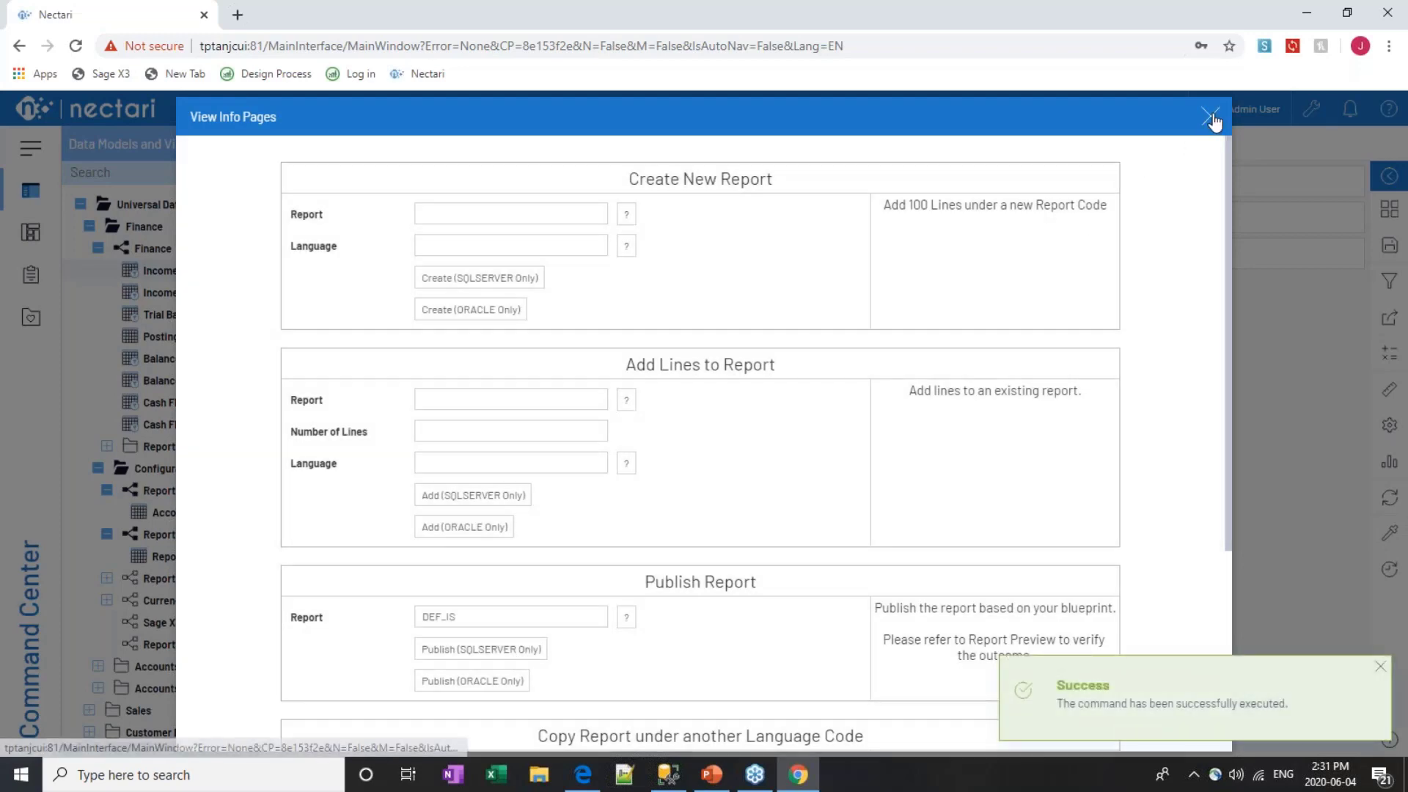
click(1209, 121)
Refresh the Income Statement Report and expand Sales with its Sales Part1 and Sales Part2 lines to examine their accounts
click(1122, 144)
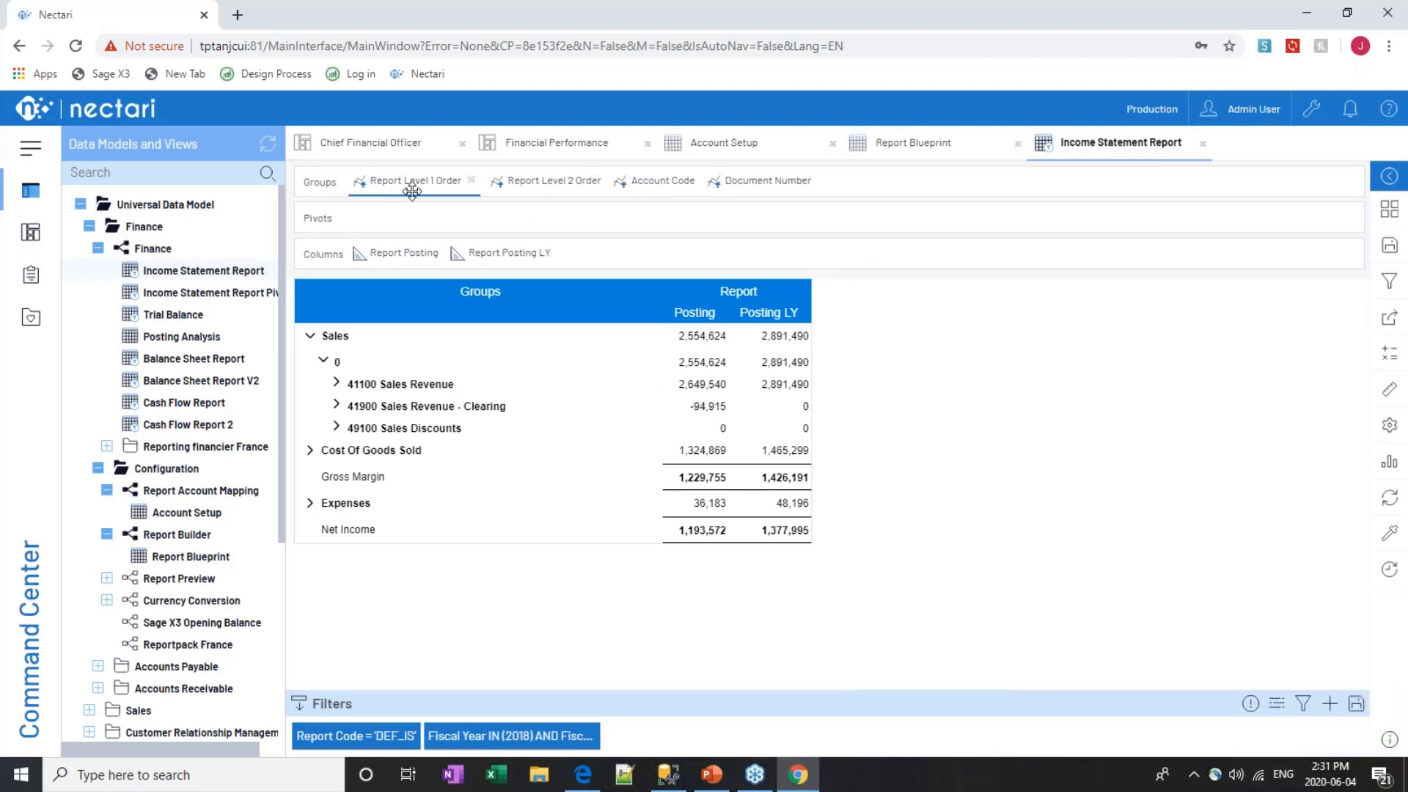
click(1391, 504)
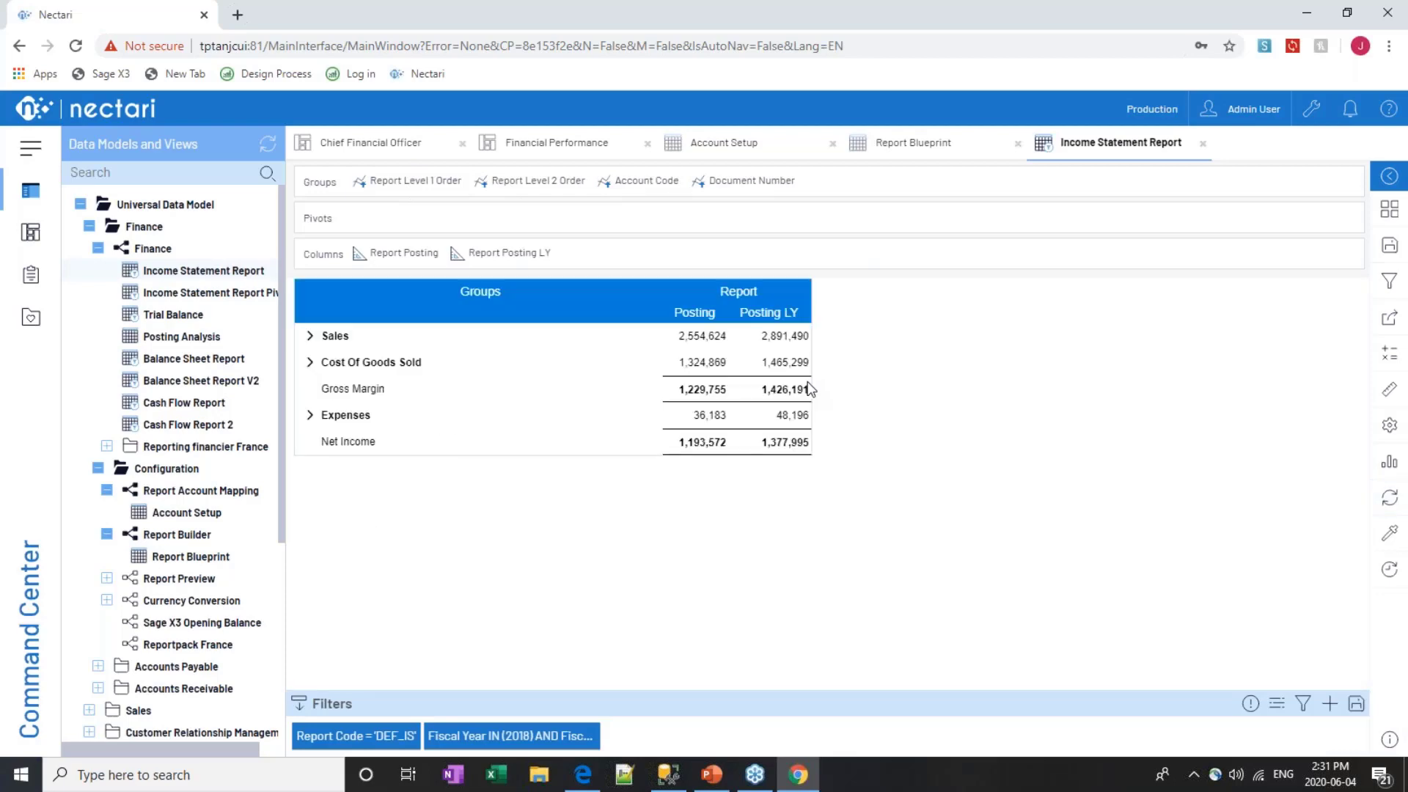
click(316, 338)
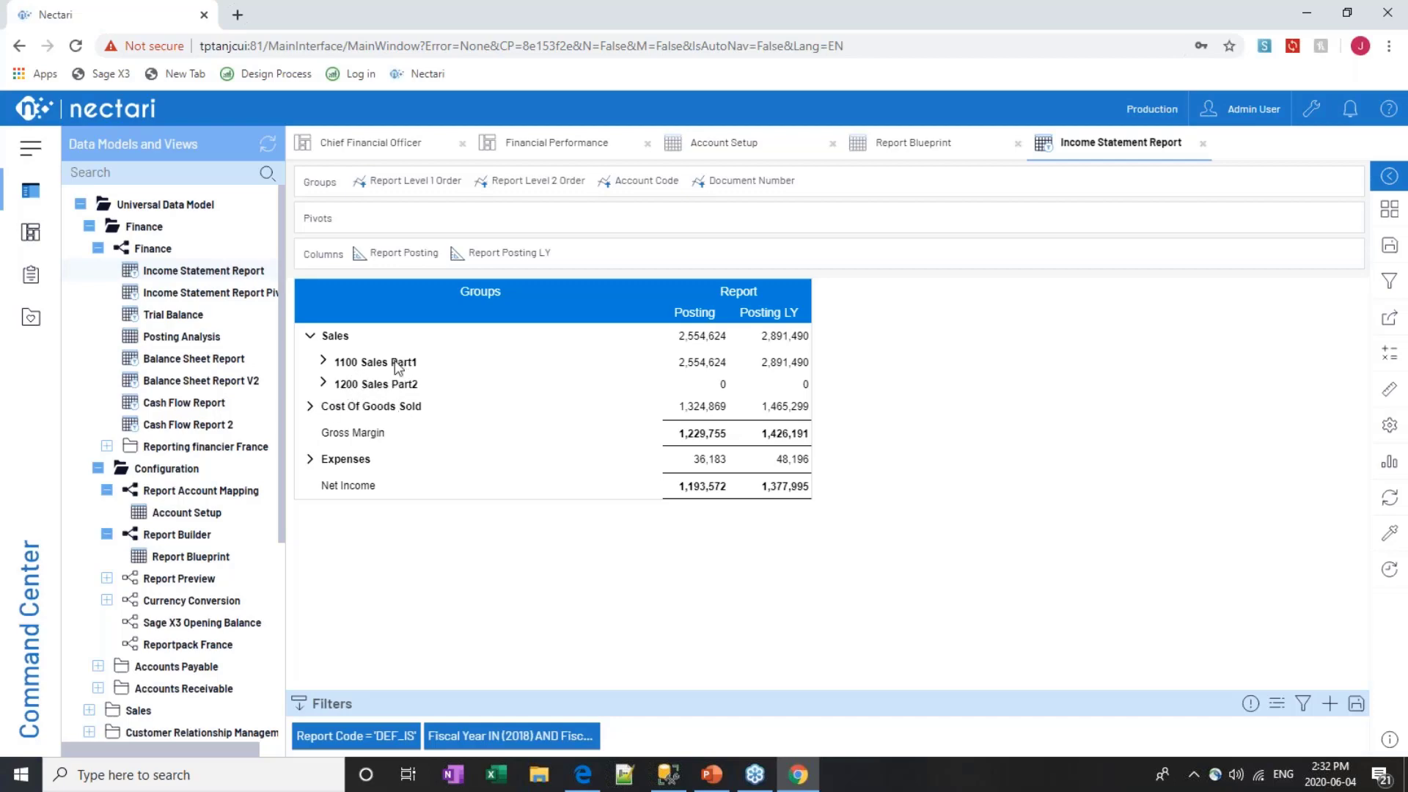
click(322, 361)
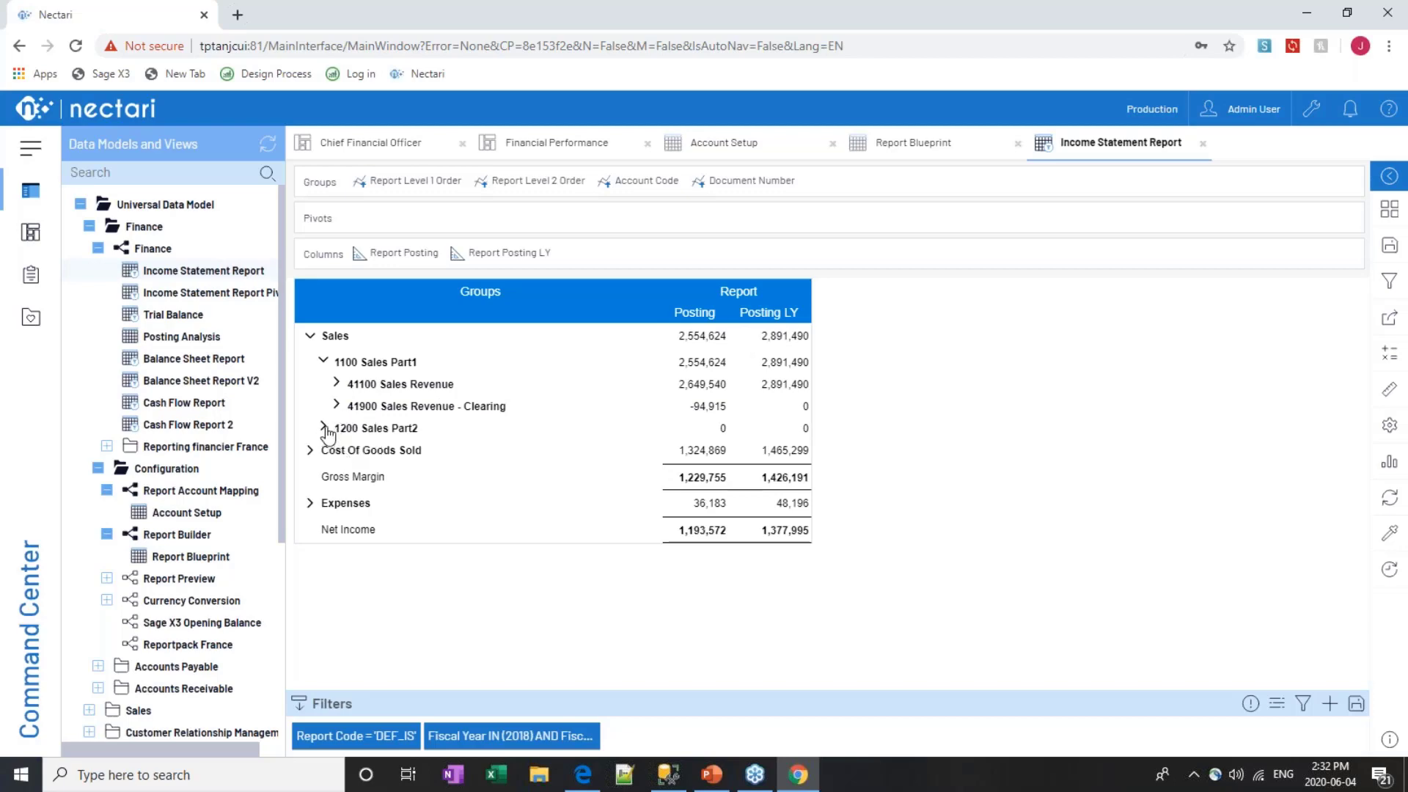
click(323, 427)
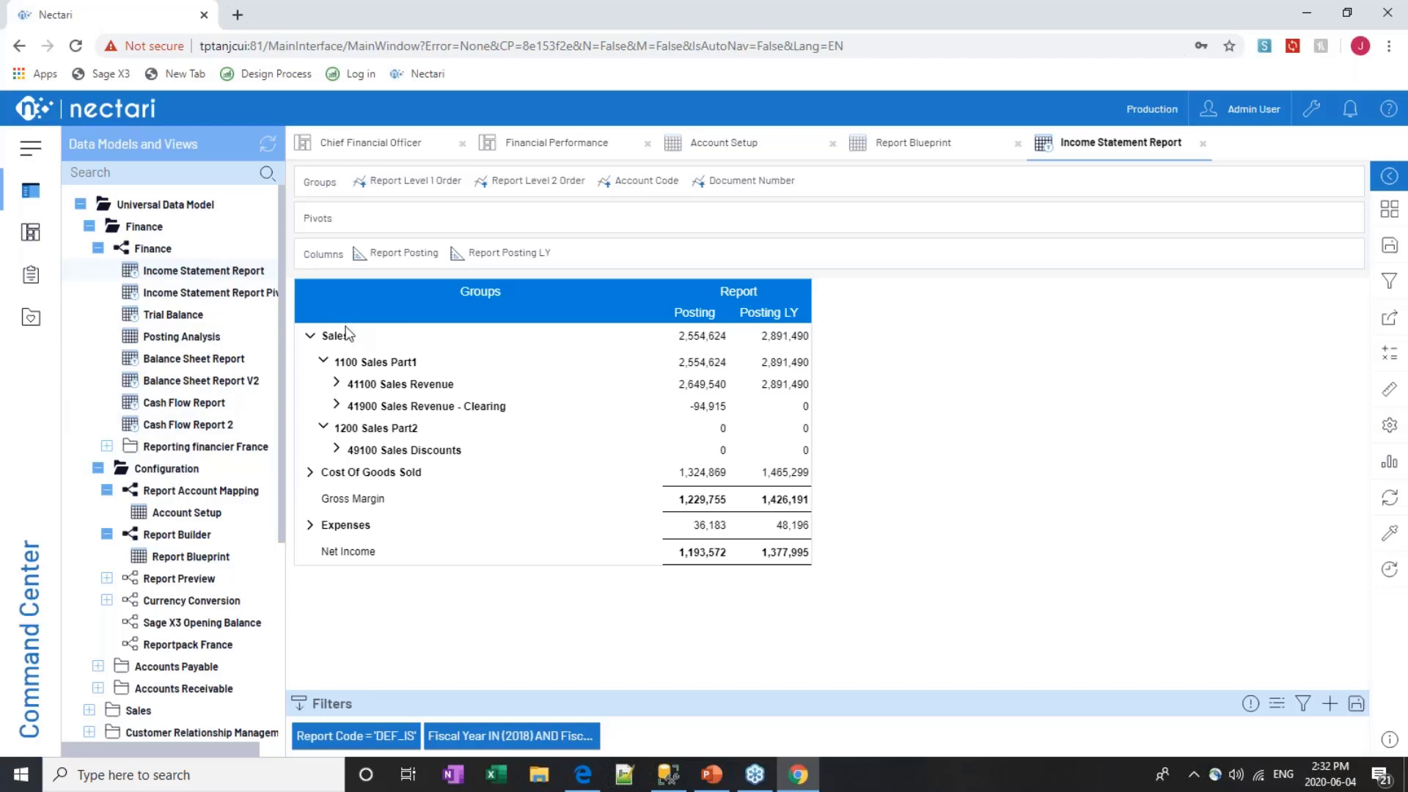
Edit the Chief Financial Officer dashboard's Income Statement Report, adding the group Report Level 2 Order between Report Level 1 Order and Account Code
click(394, 155)
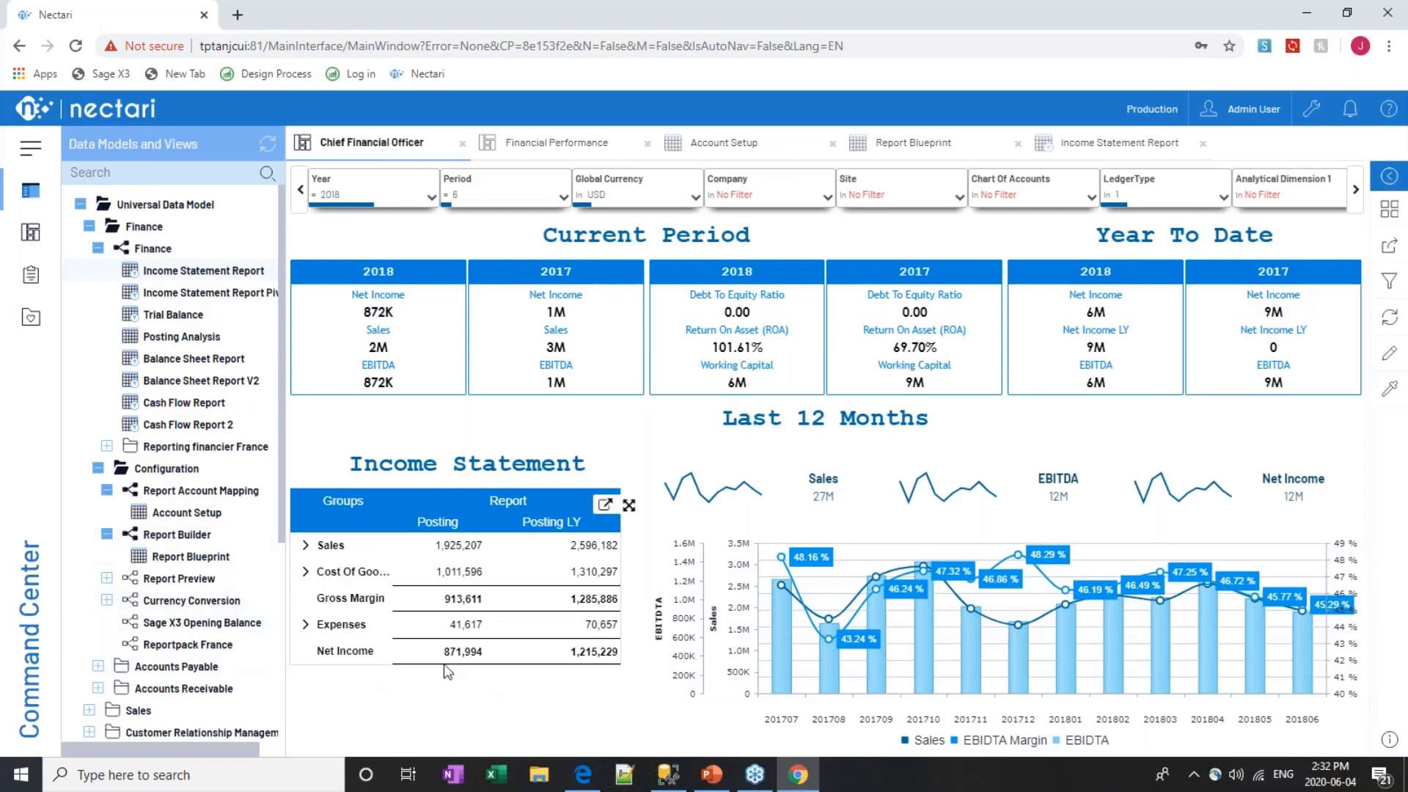
click(1393, 356)
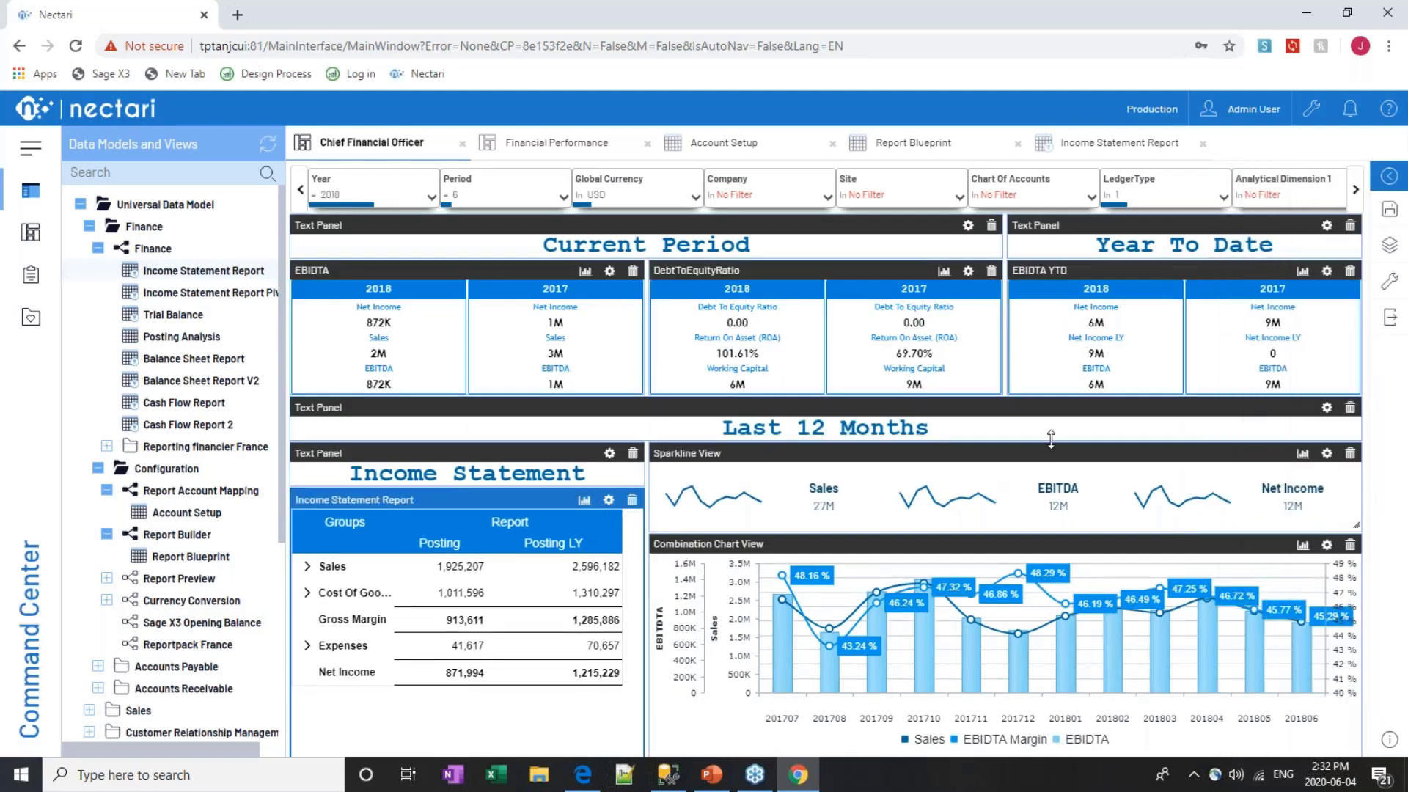
click(606, 500)
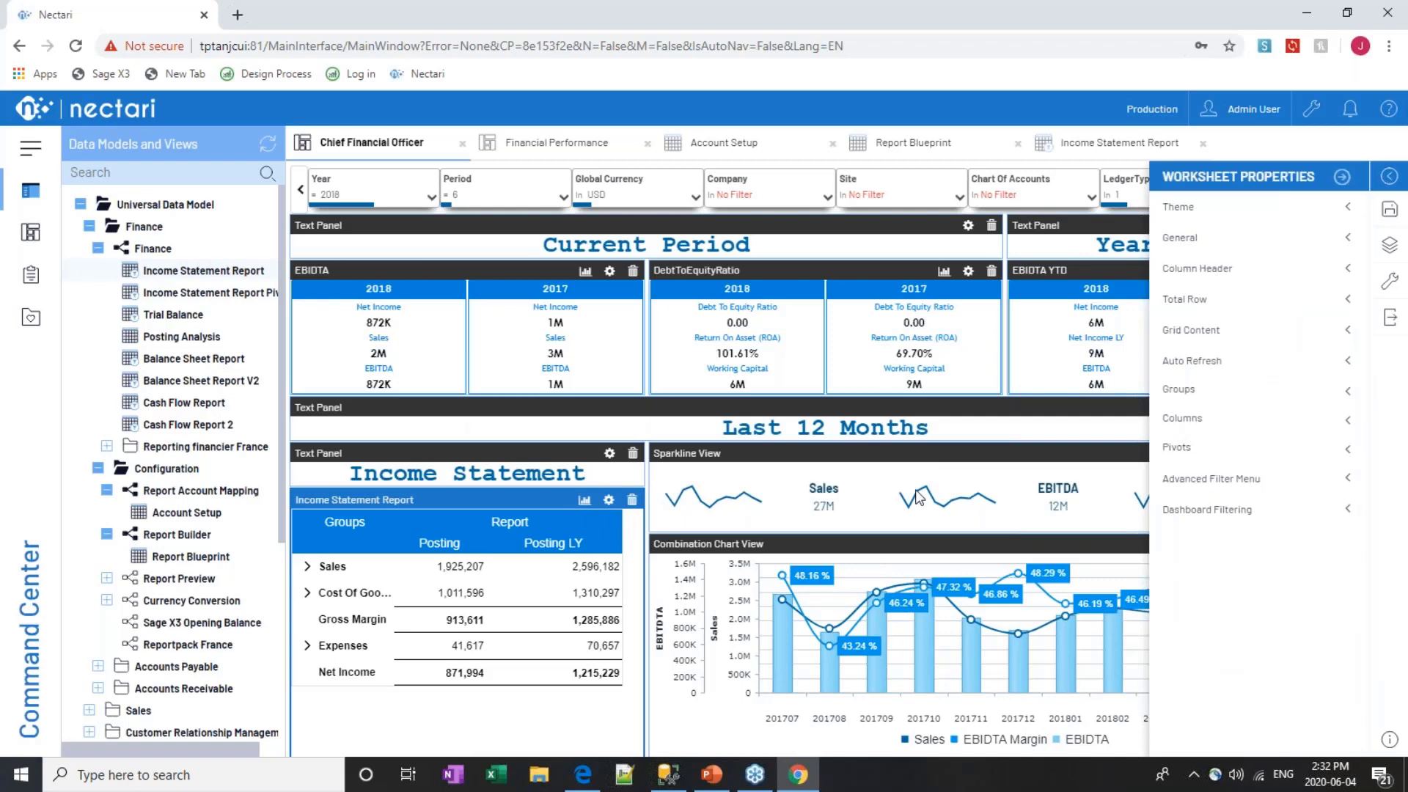
click(1224, 394)
click(1224, 426)
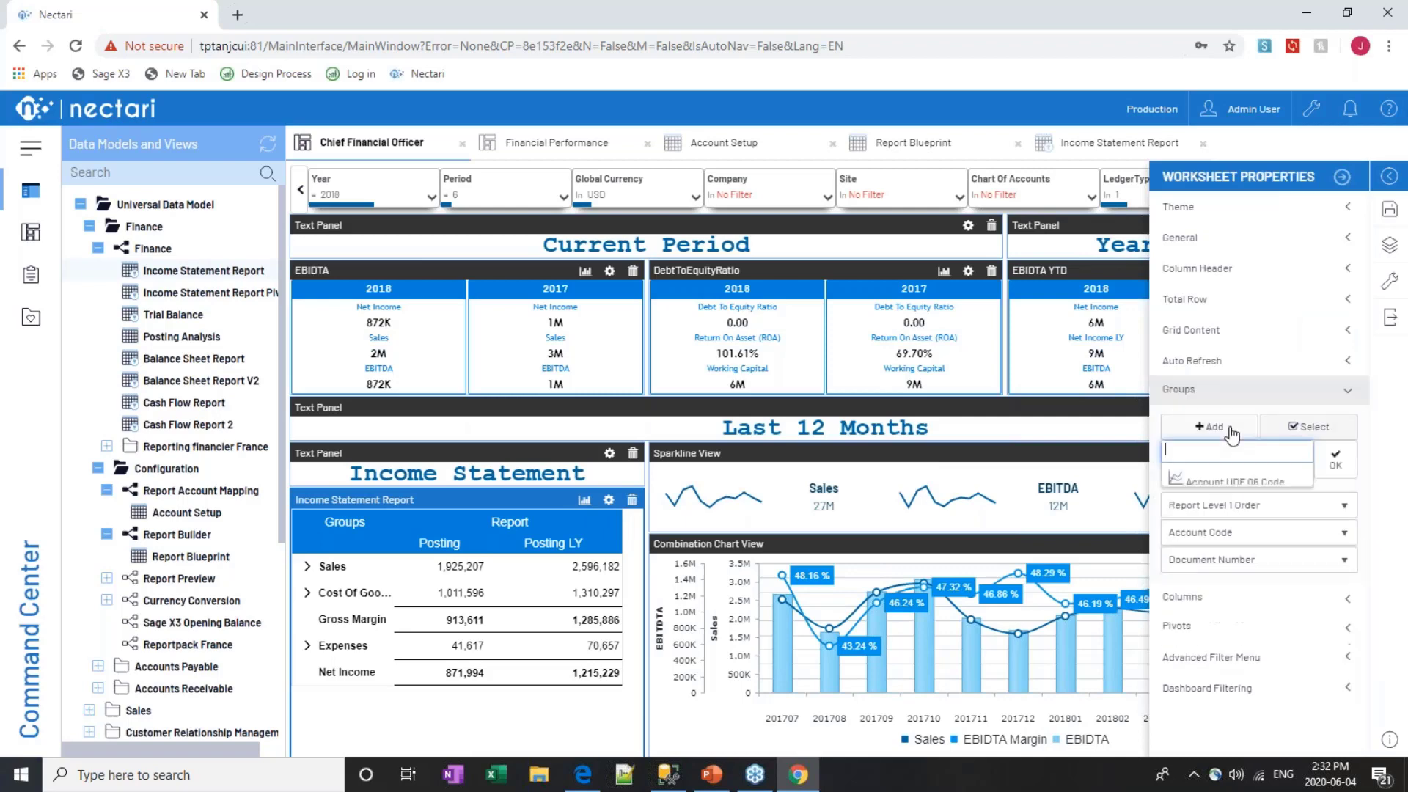
text(level)
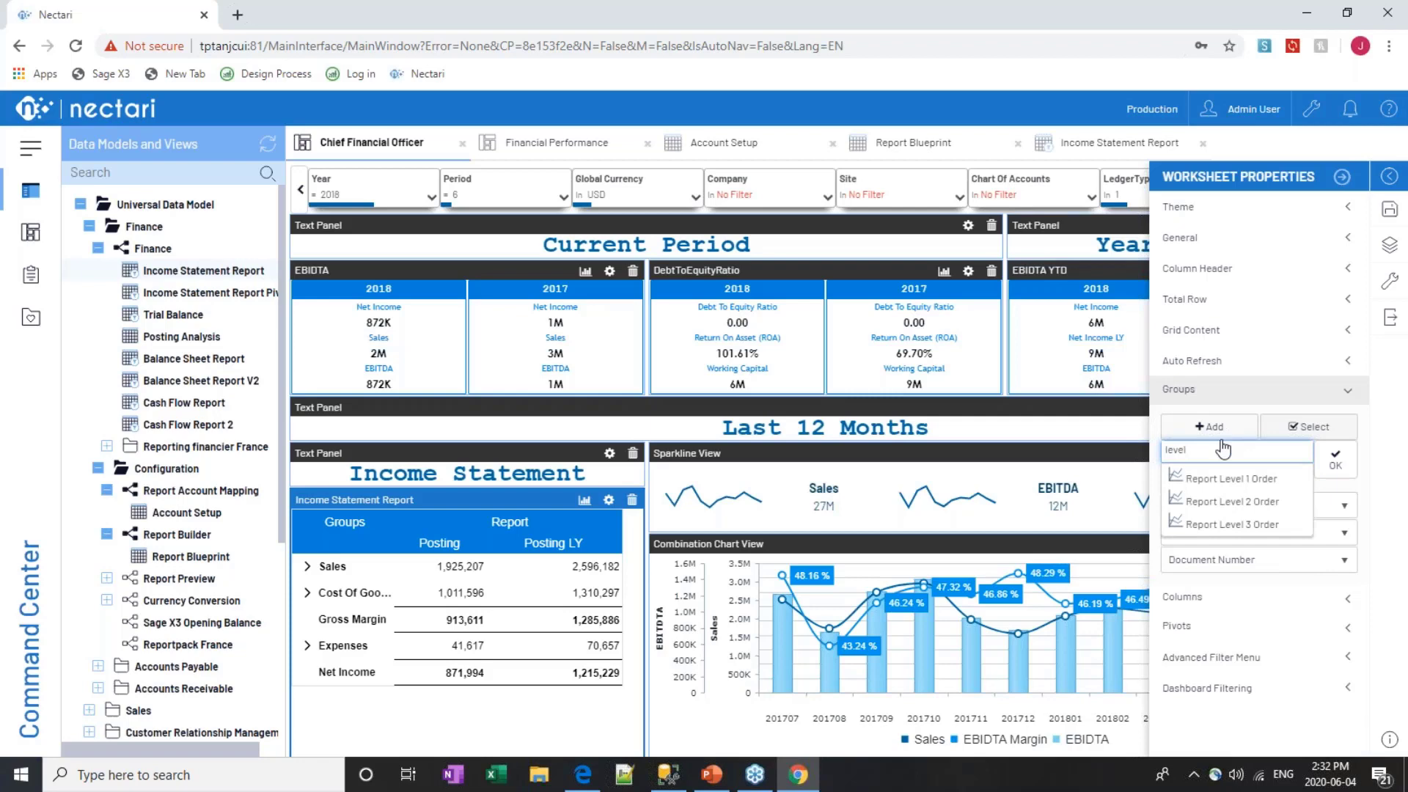
click(1232, 501)
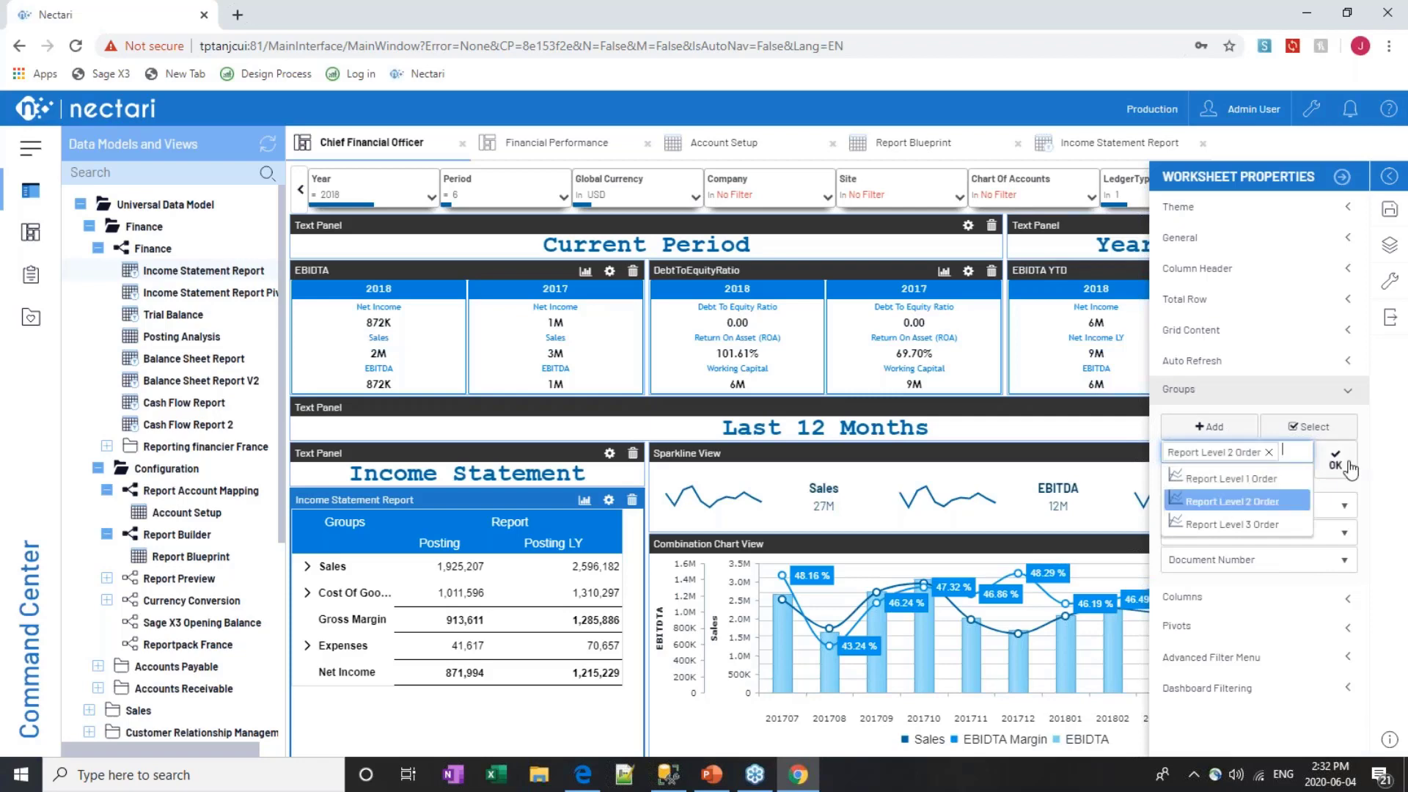
click(1335, 460)
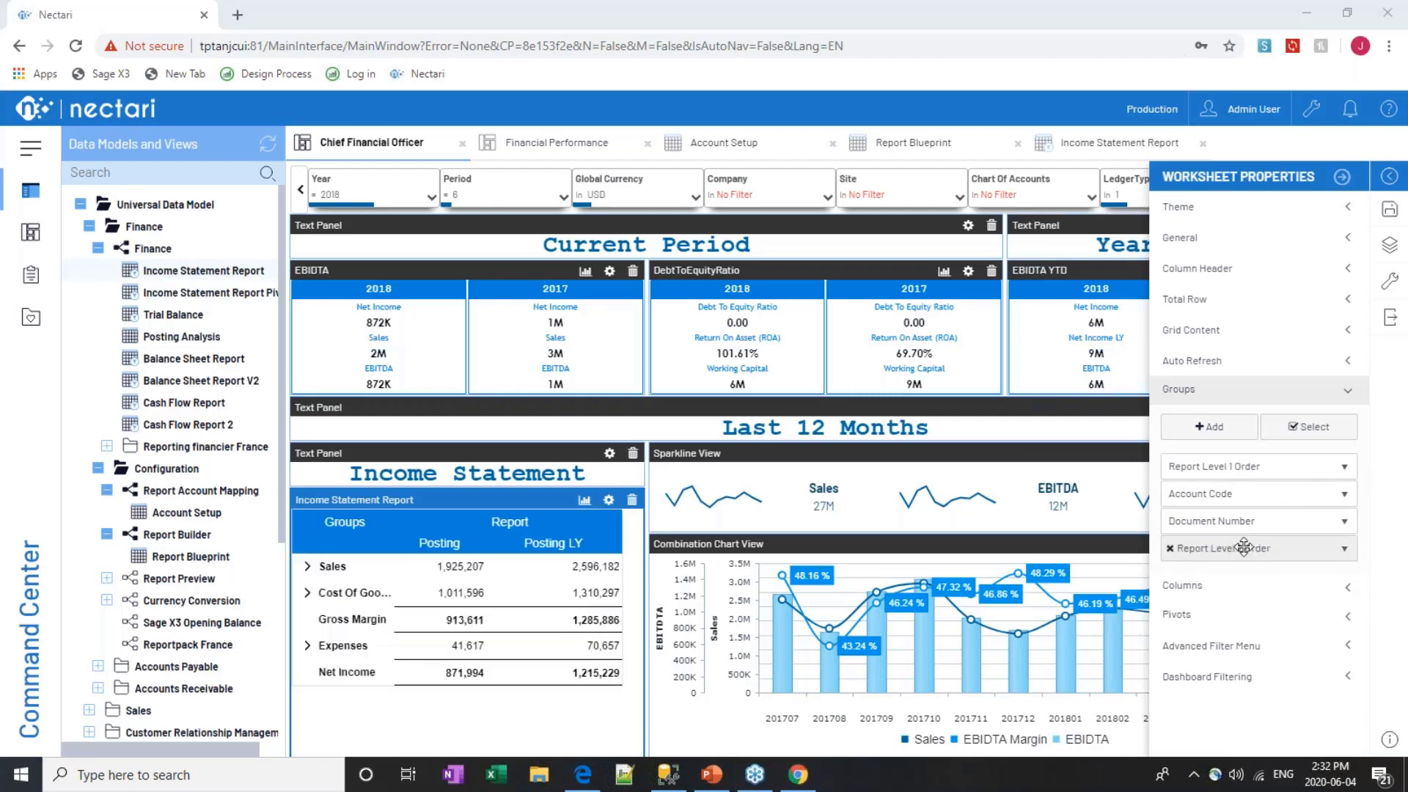
drag(1242, 546, 1262, 508)
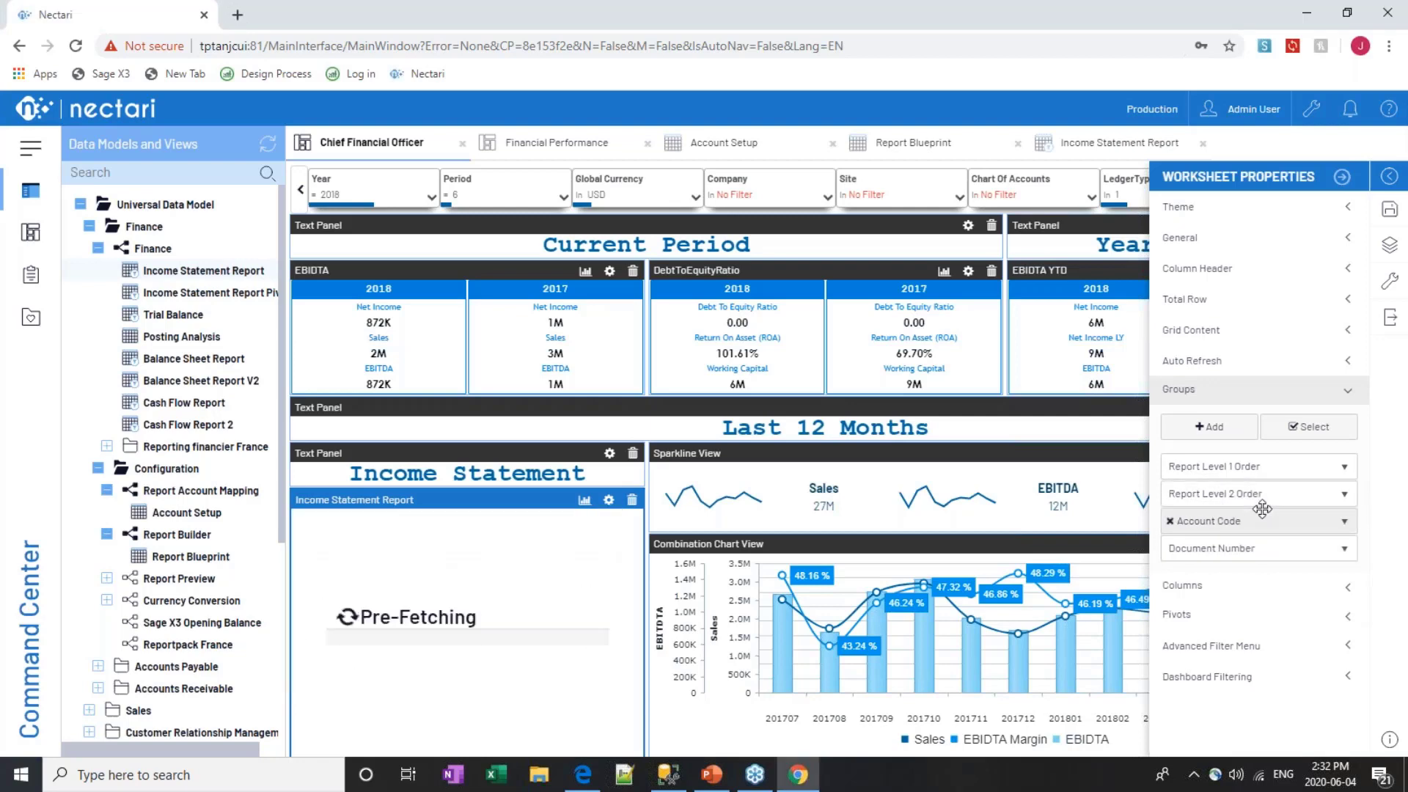
Check the lines under Sales and set the Report Level 2 Order group's description format to Description
click(1243, 494)
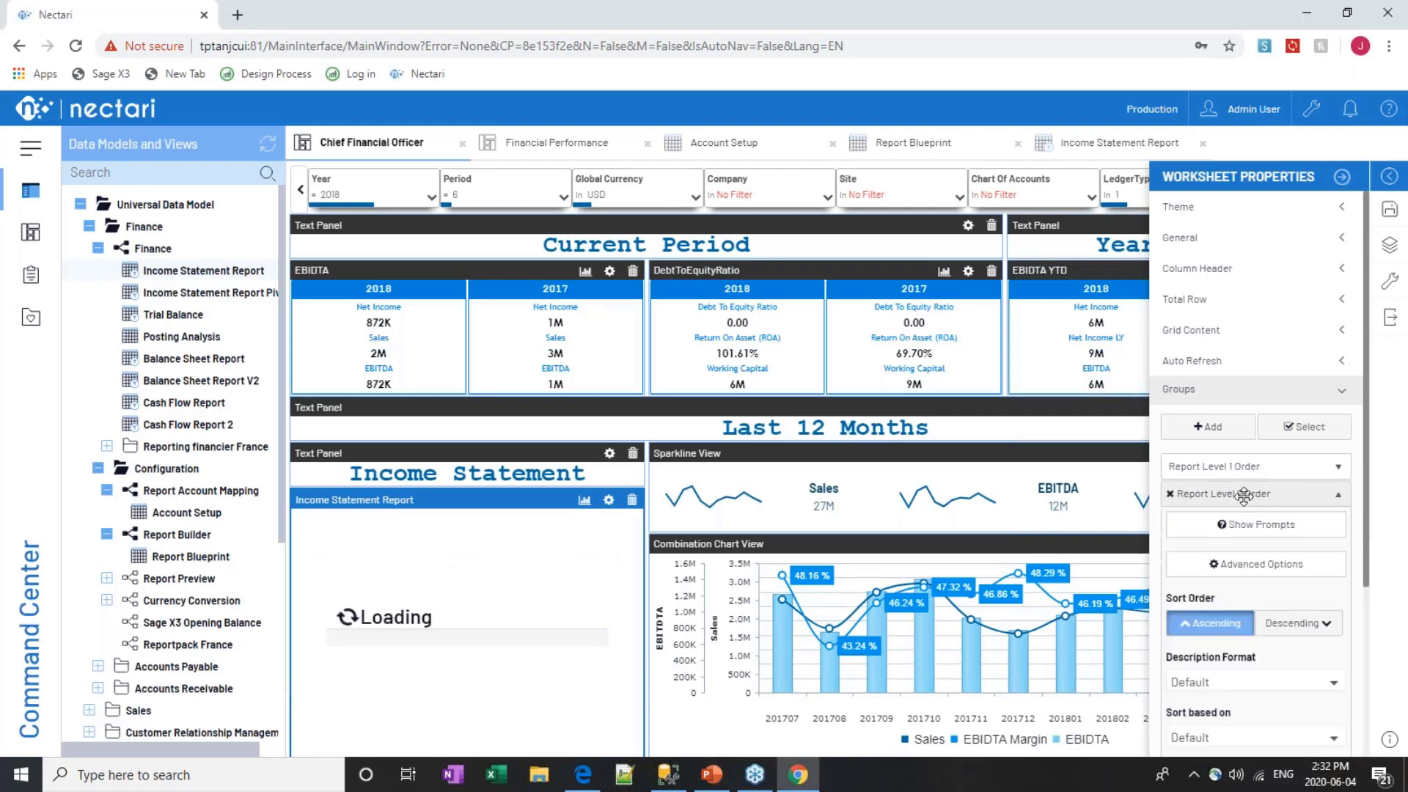
scroll(1185, 511, down, 3)
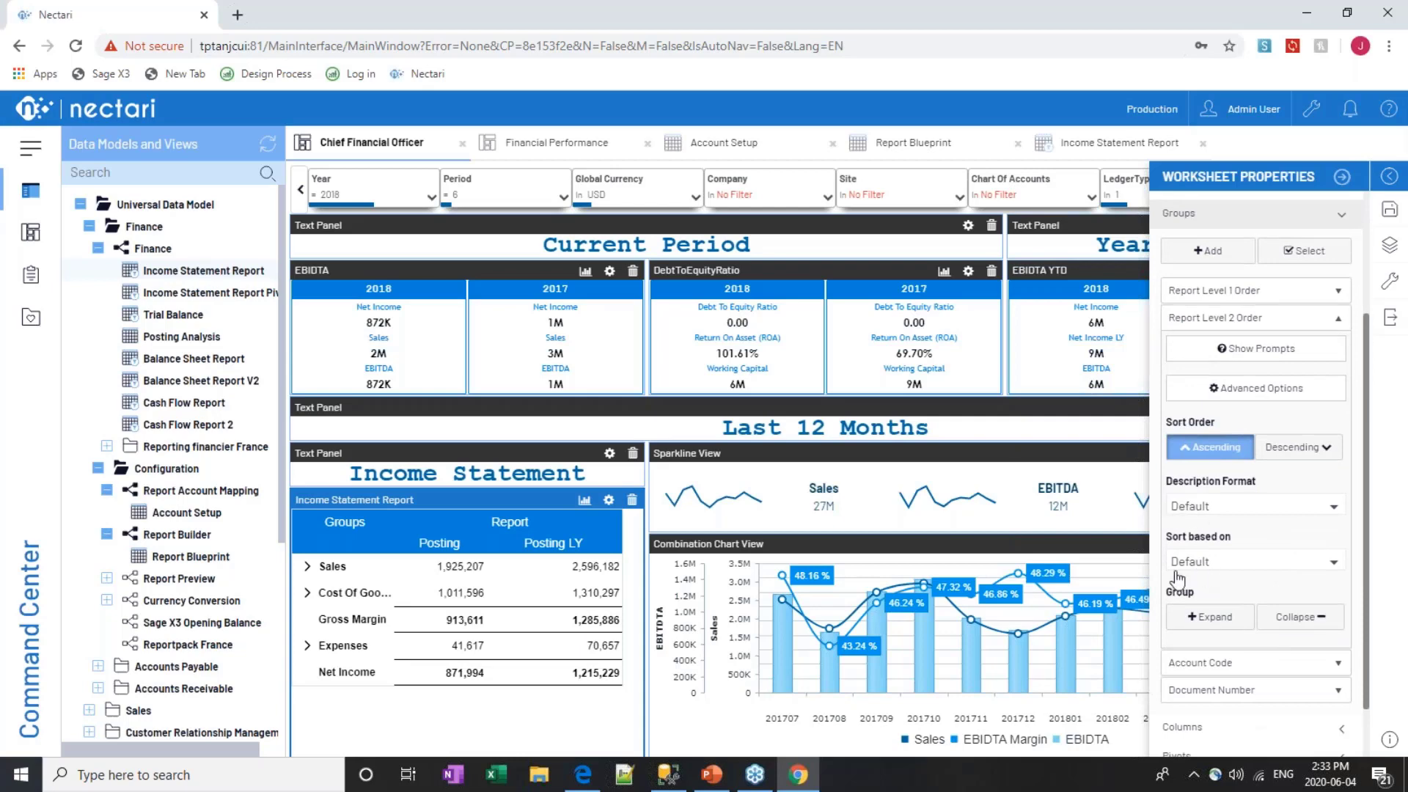
click(307, 566)
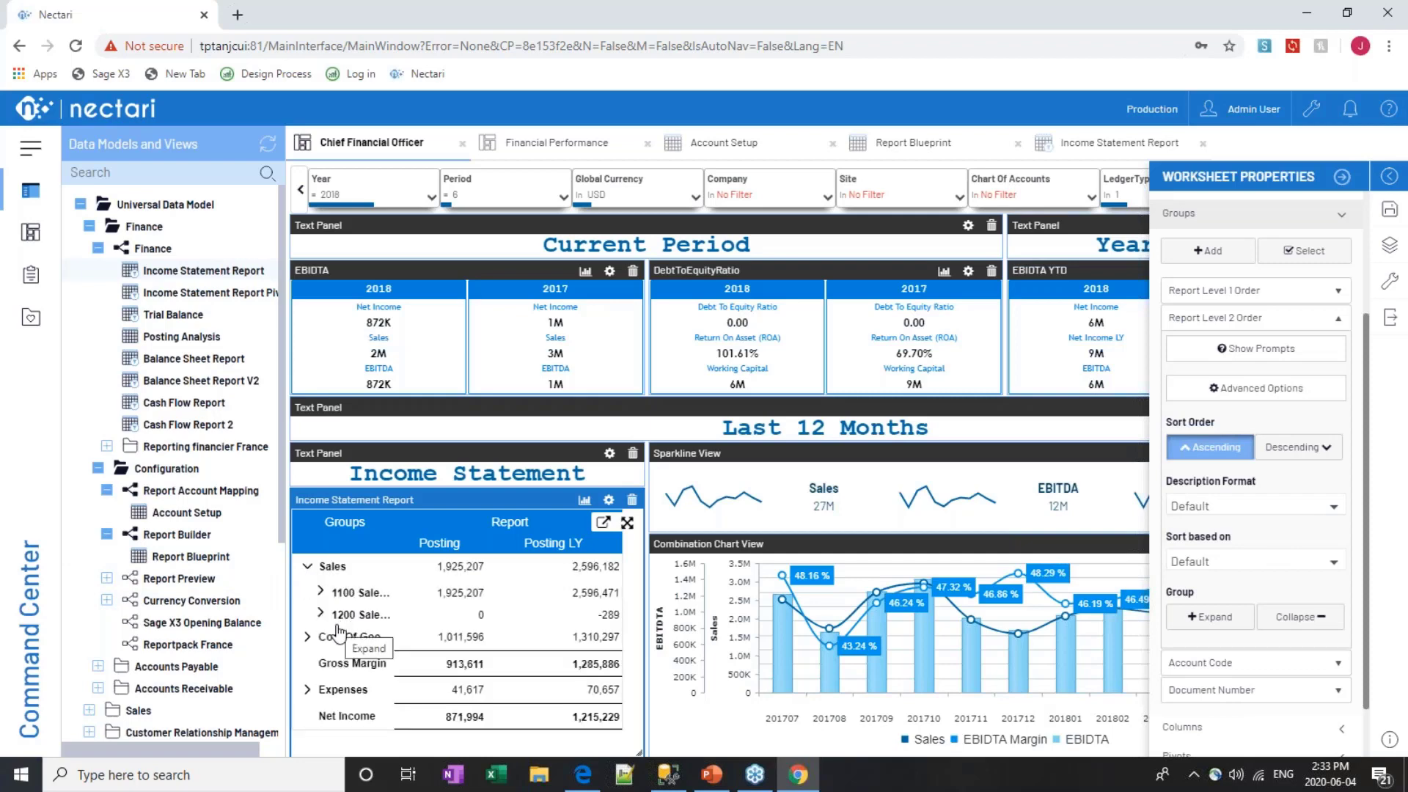
click(1234, 514)
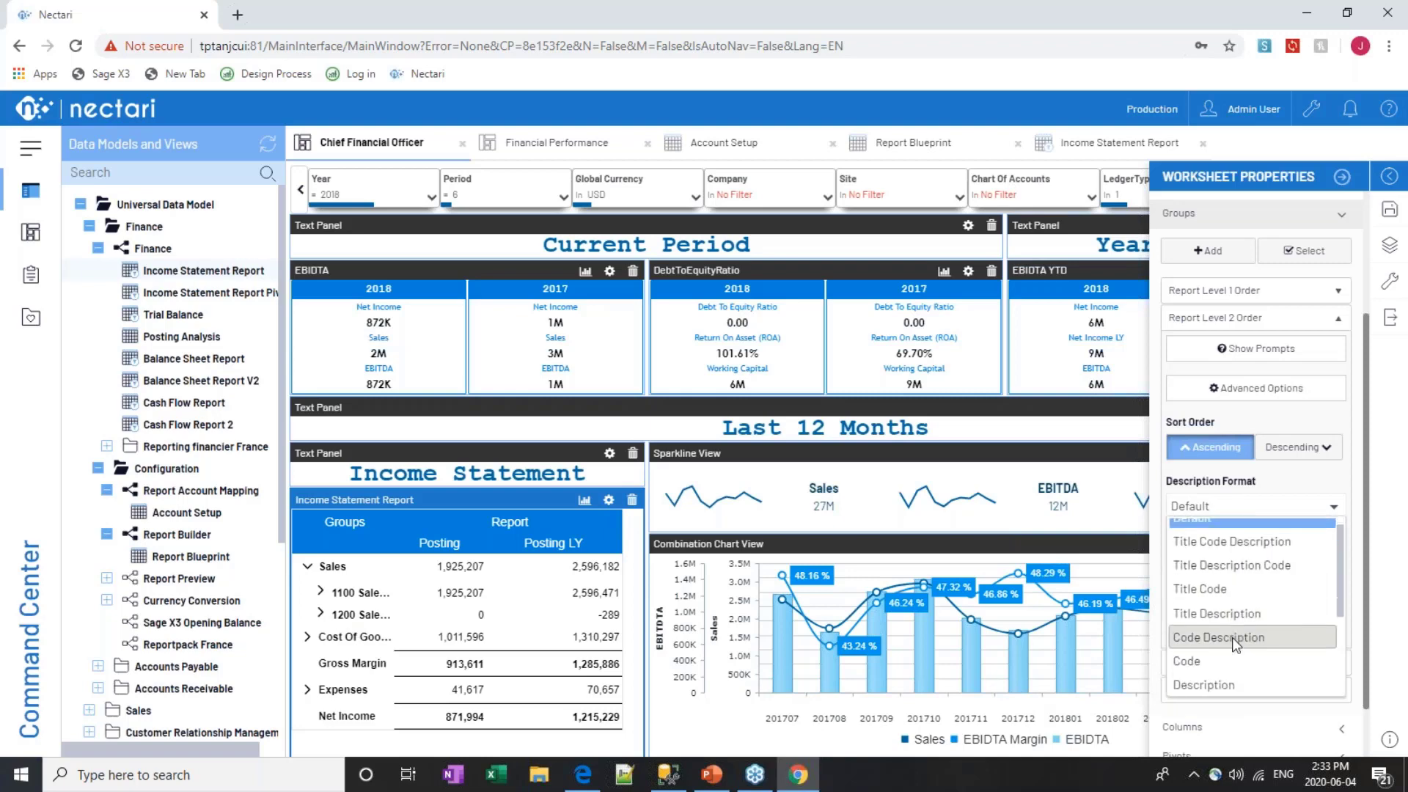
scroll(1231, 630, down, 2)
click(1232, 610)
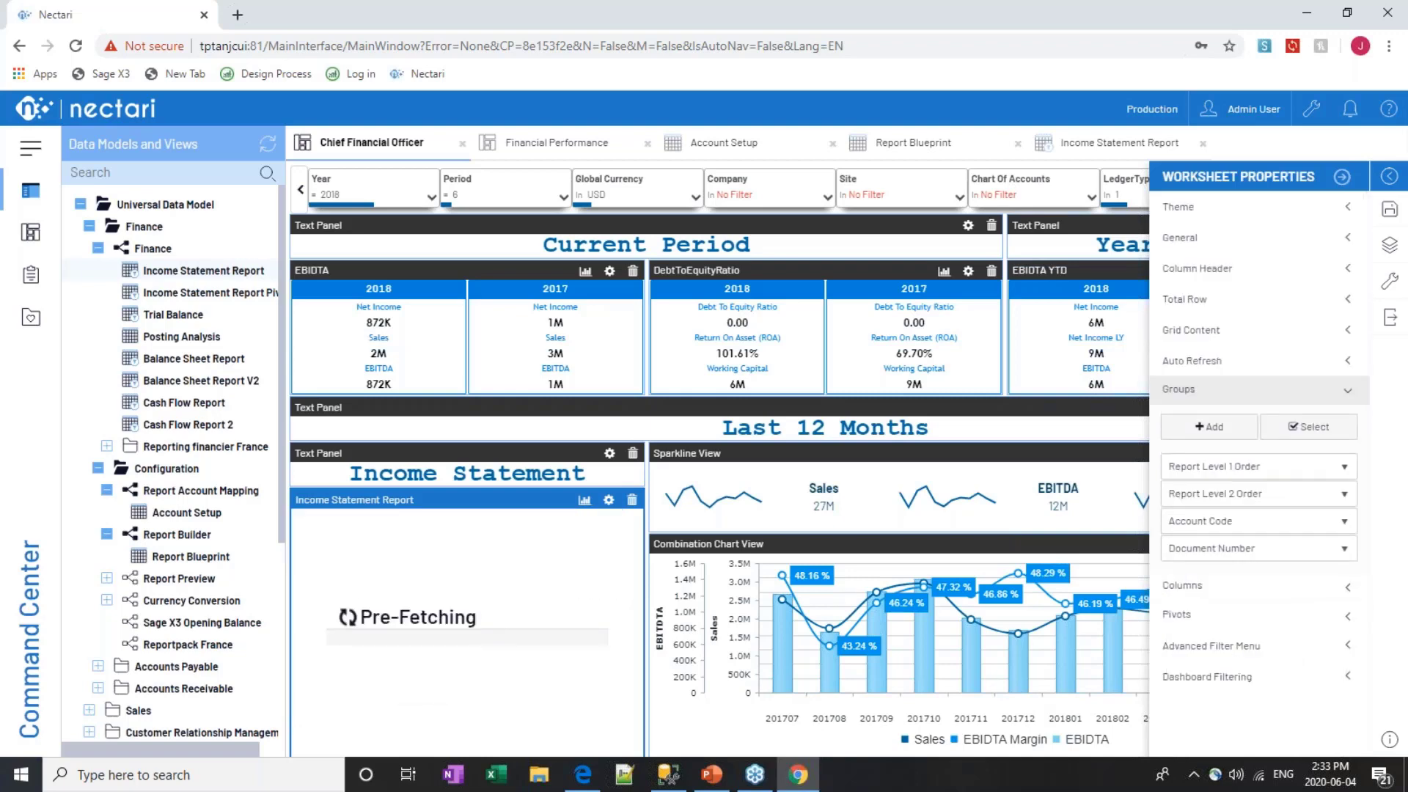
Set the Report Level 2 Order group to sort based on Code
click(1217, 493)
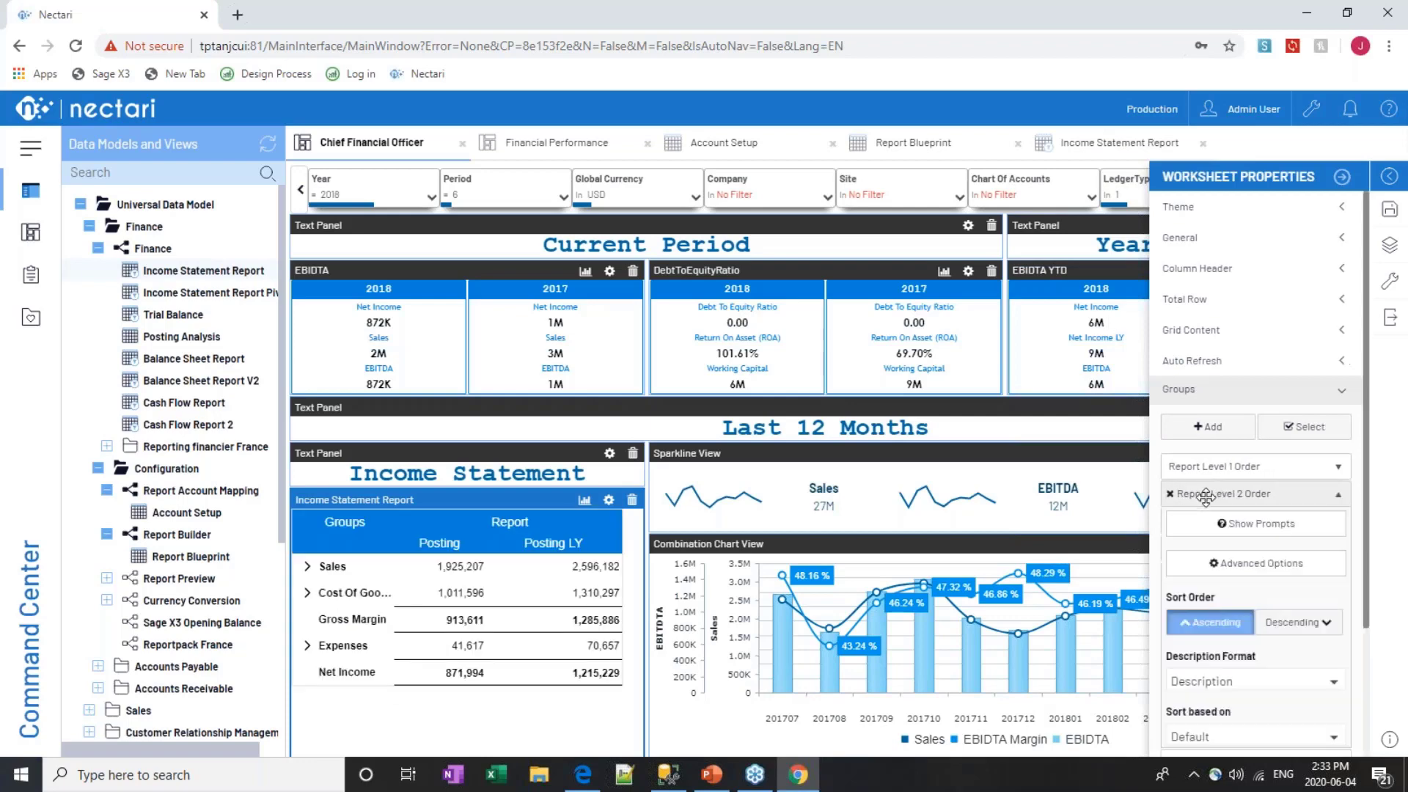
click(1214, 739)
click(1205, 687)
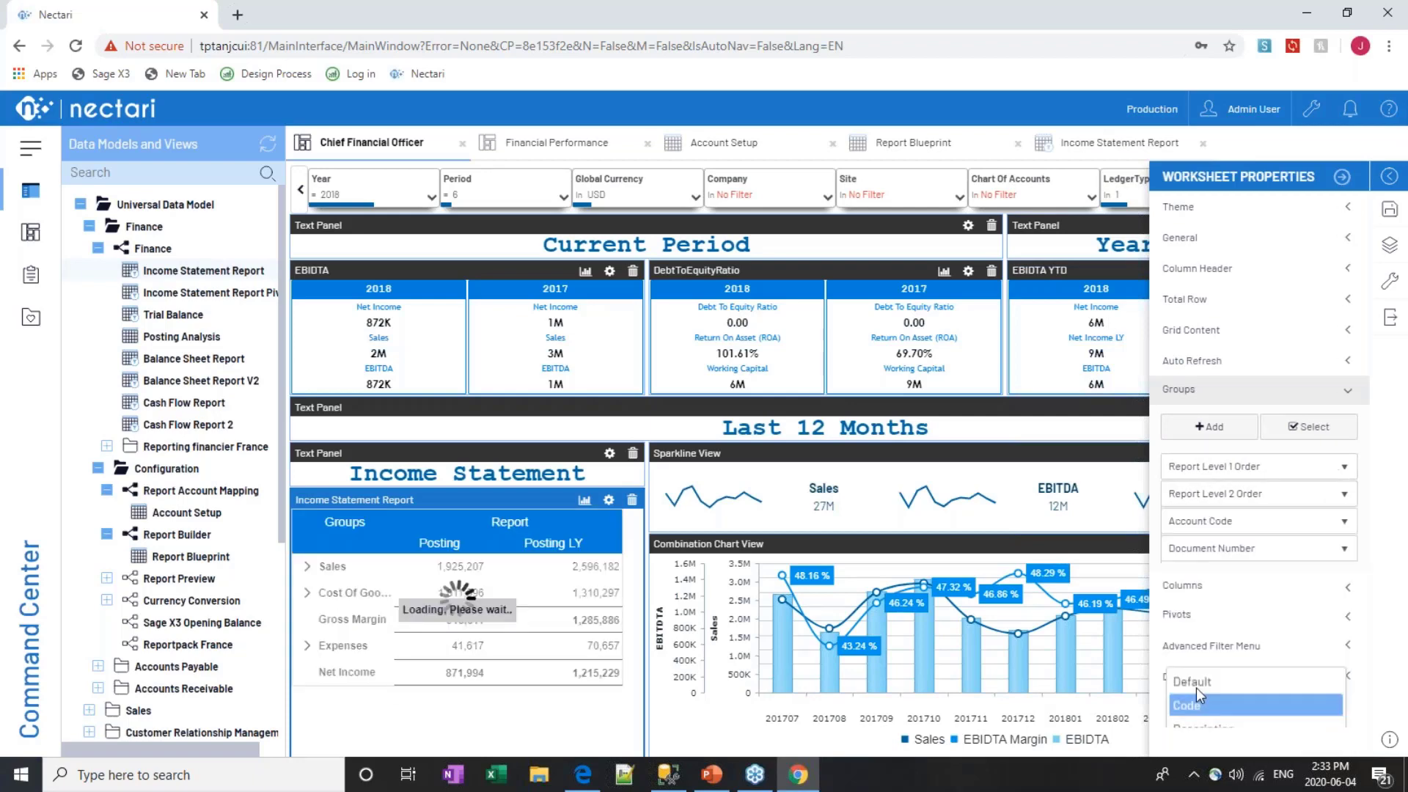
Finish editing the worksheet properties and expand Sales in the dashboard's Income Statement Report
click(1342, 176)
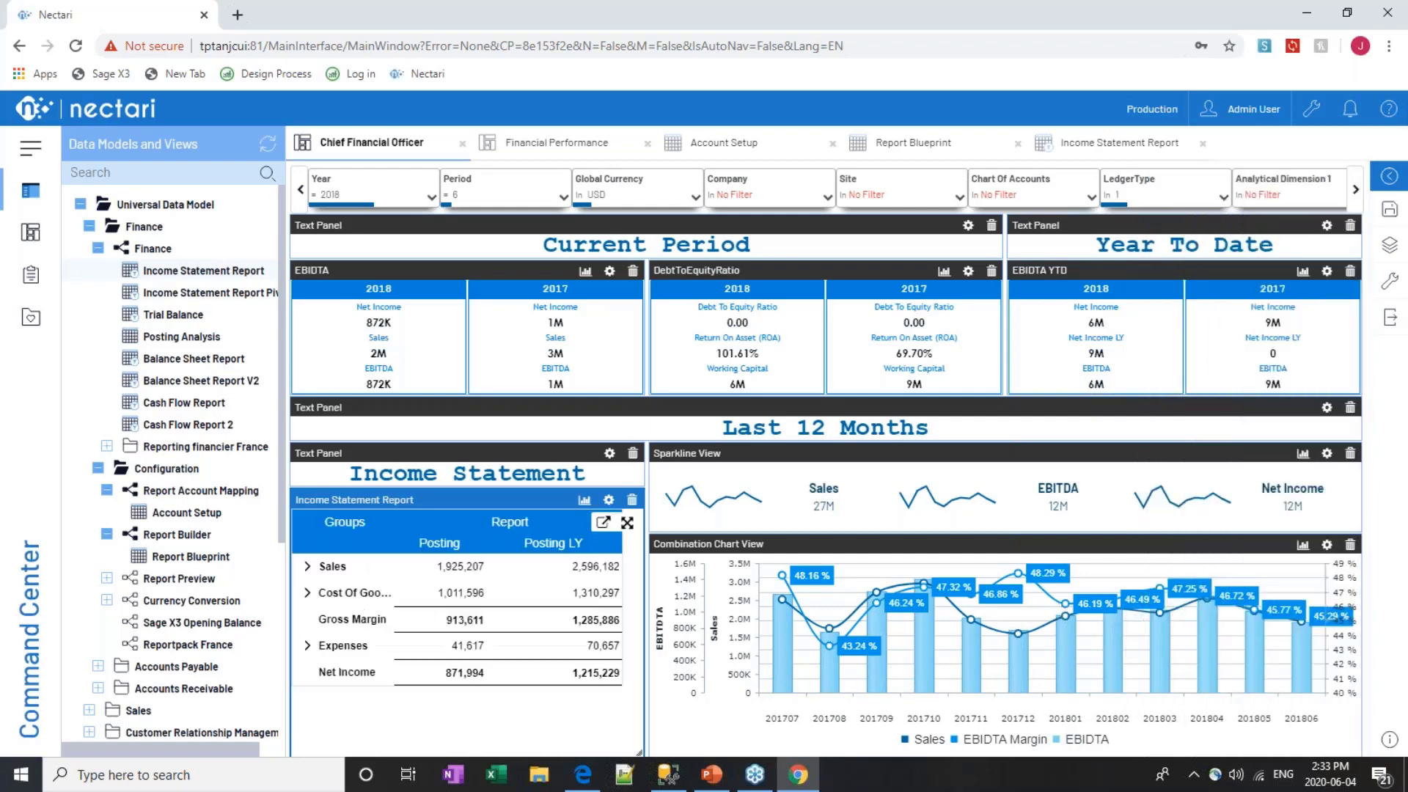
click(307, 567)
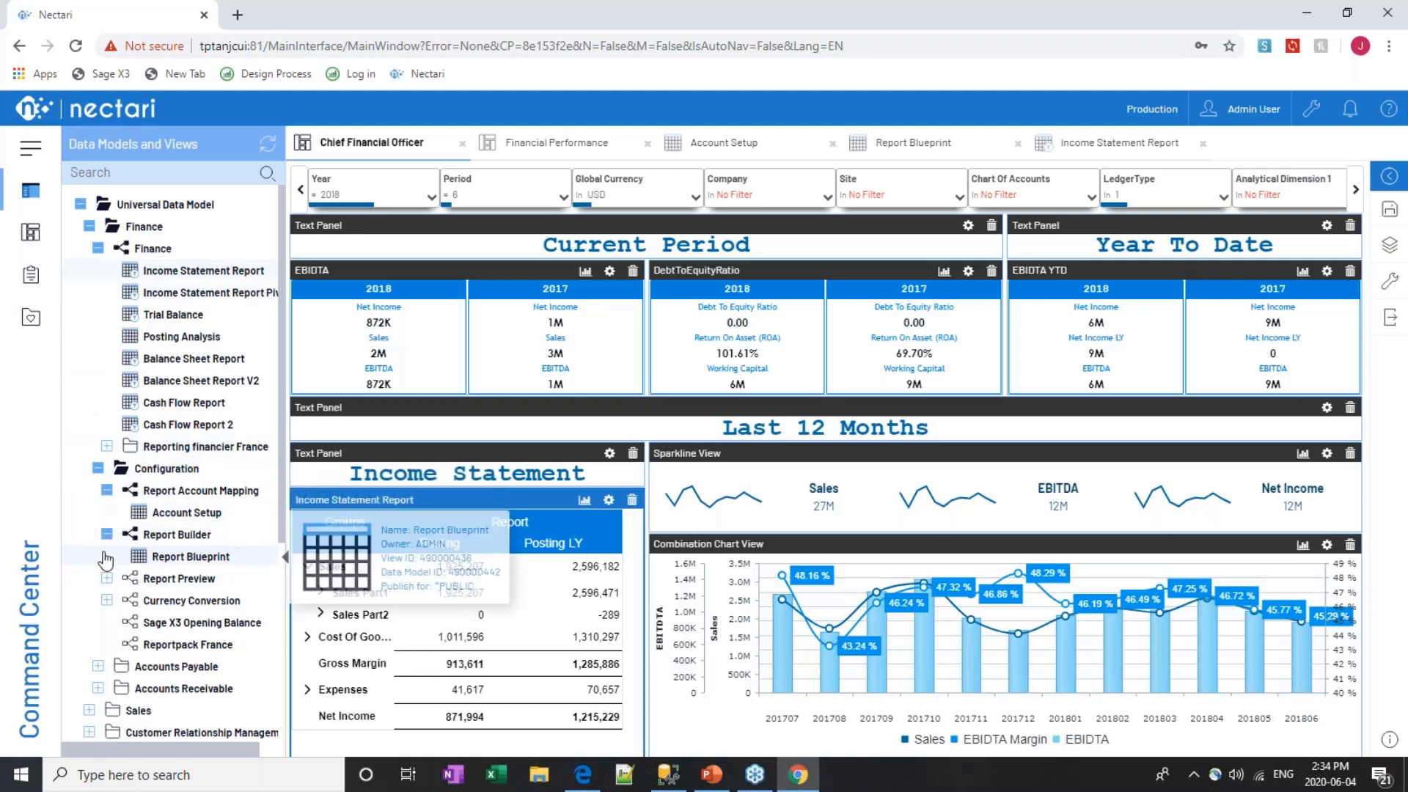
Open the Conversion Rates Maintenance view of the Currency Conversion data model
click(107, 579)
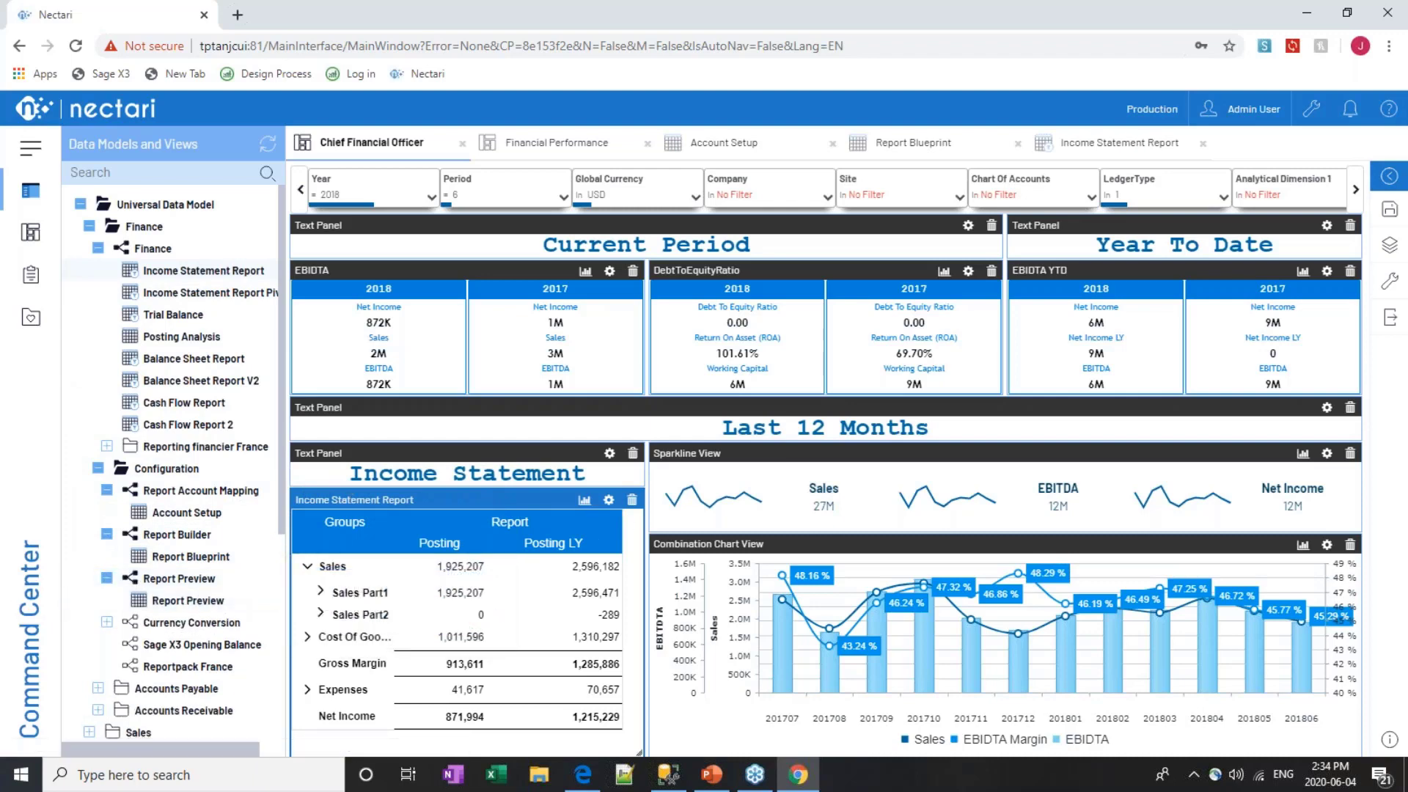
click(108, 578)
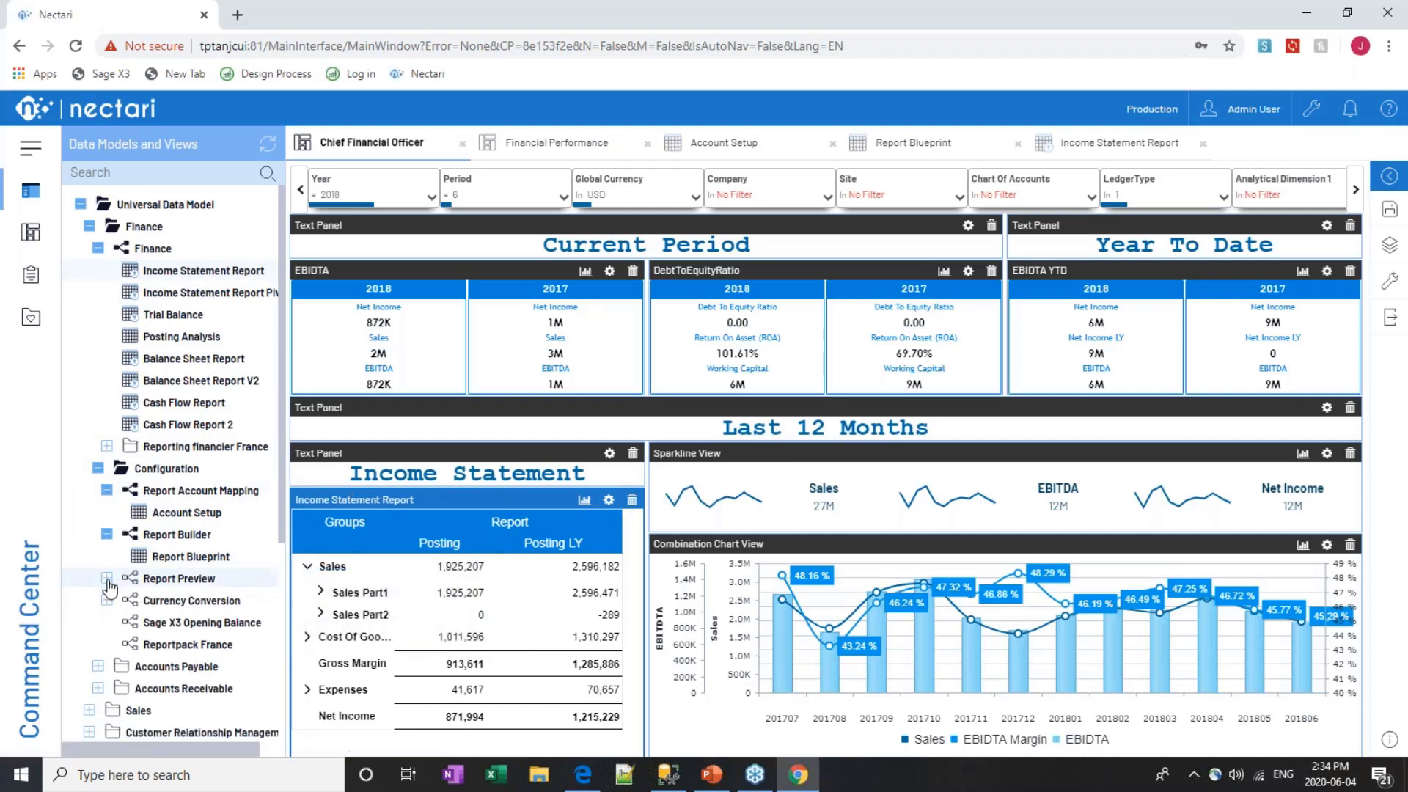
click(107, 600)
mouse_move(204, 629)
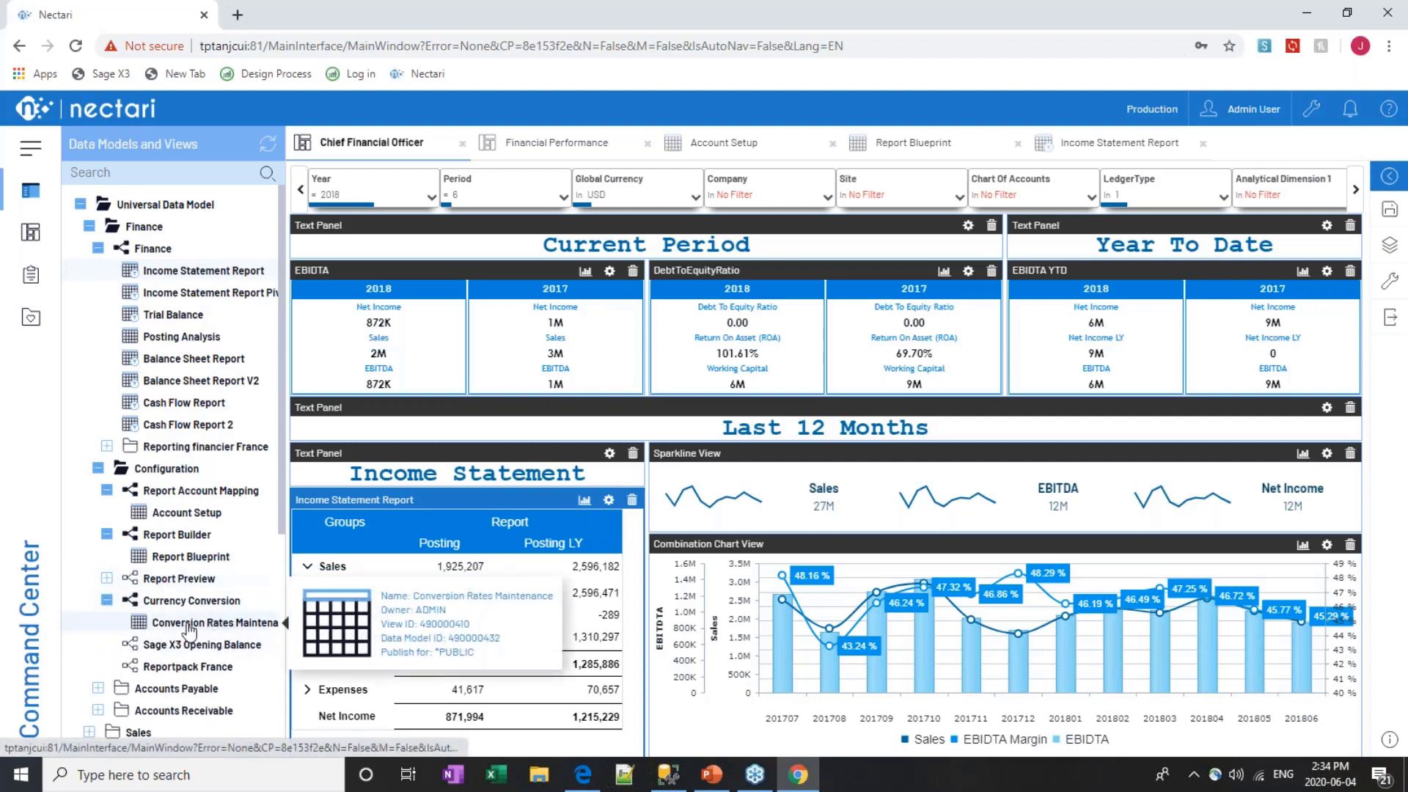
click(189, 623)
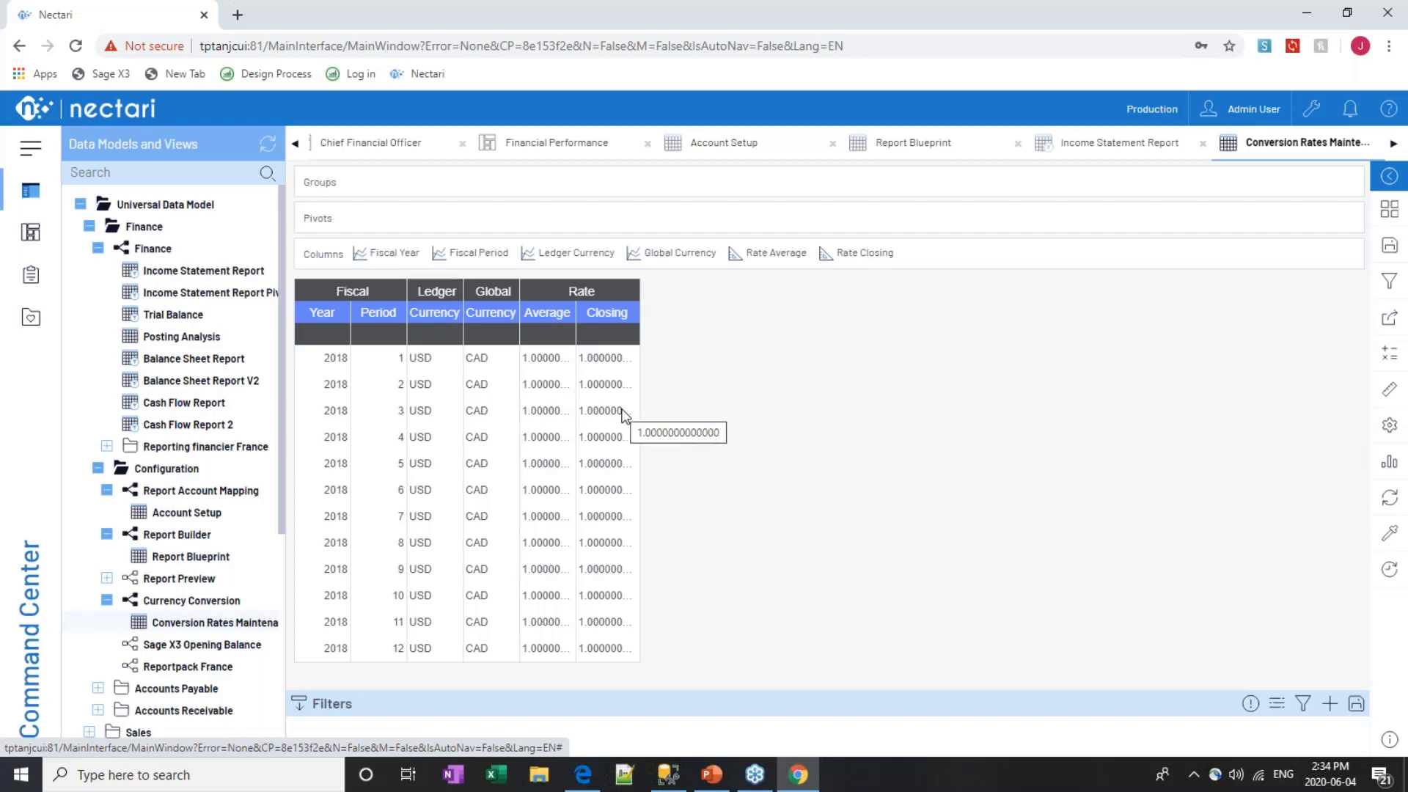
Set the closing rate from USD to CAD for fiscal year 2018, period 1 to 1.2 and refresh the view
click(586, 360)
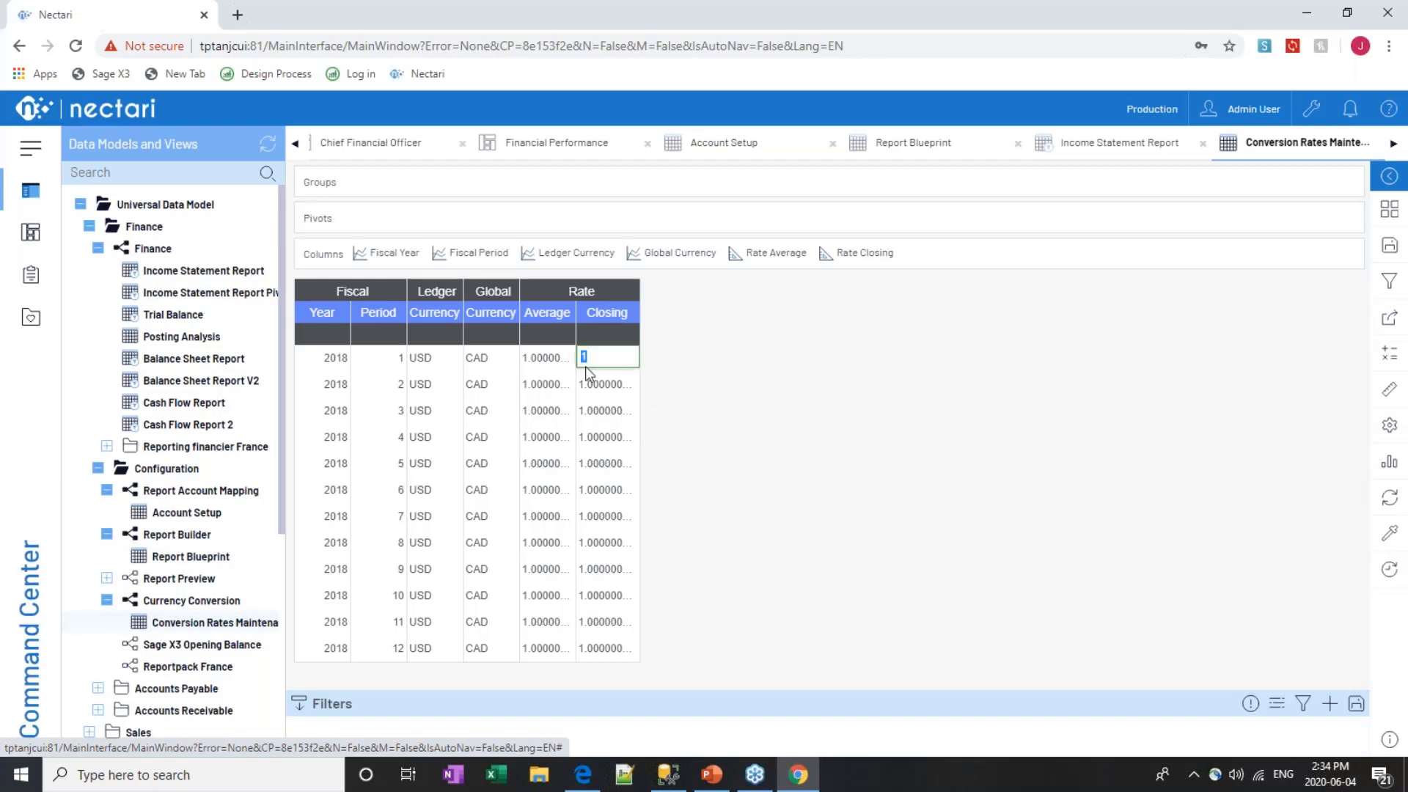
text(1.202)
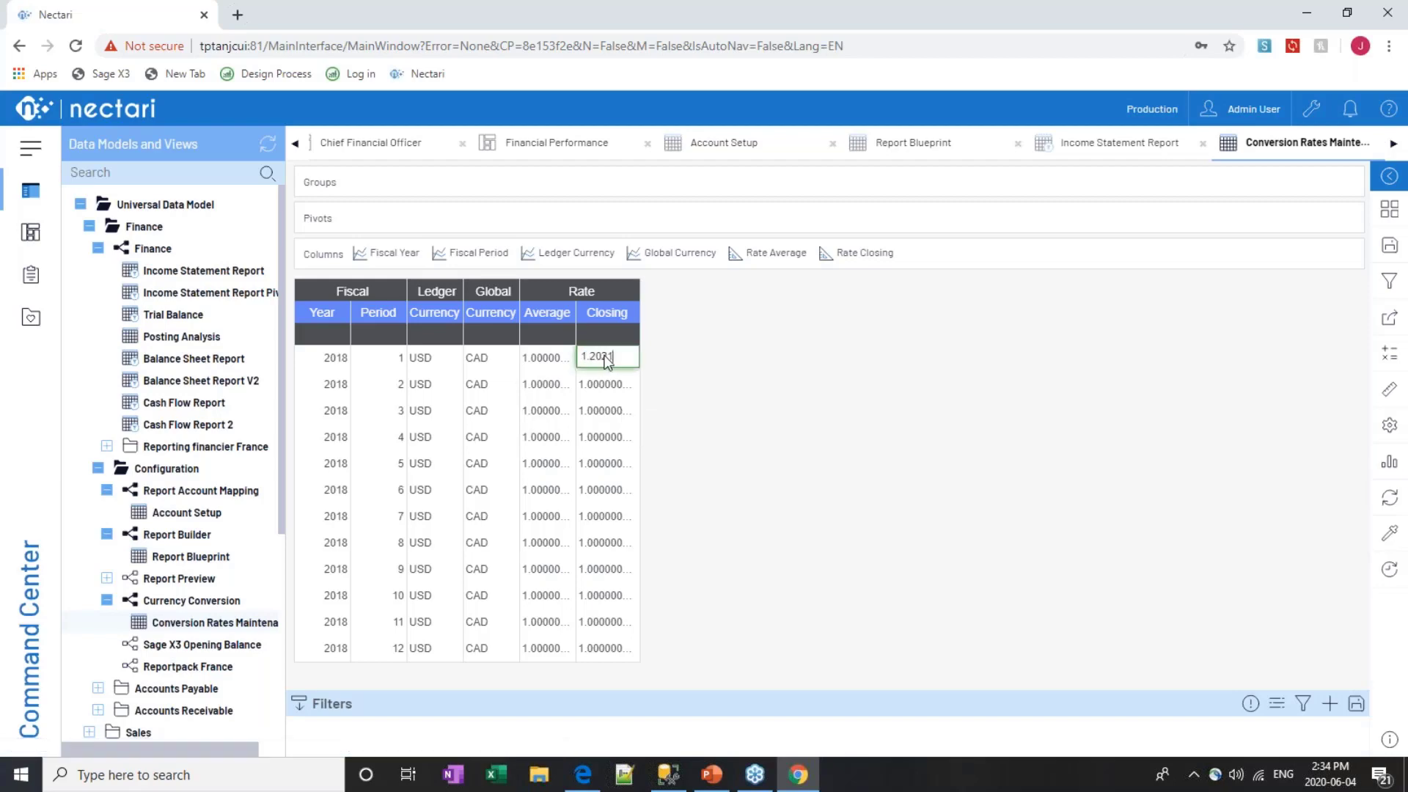
key(Return)
click(1397, 501)
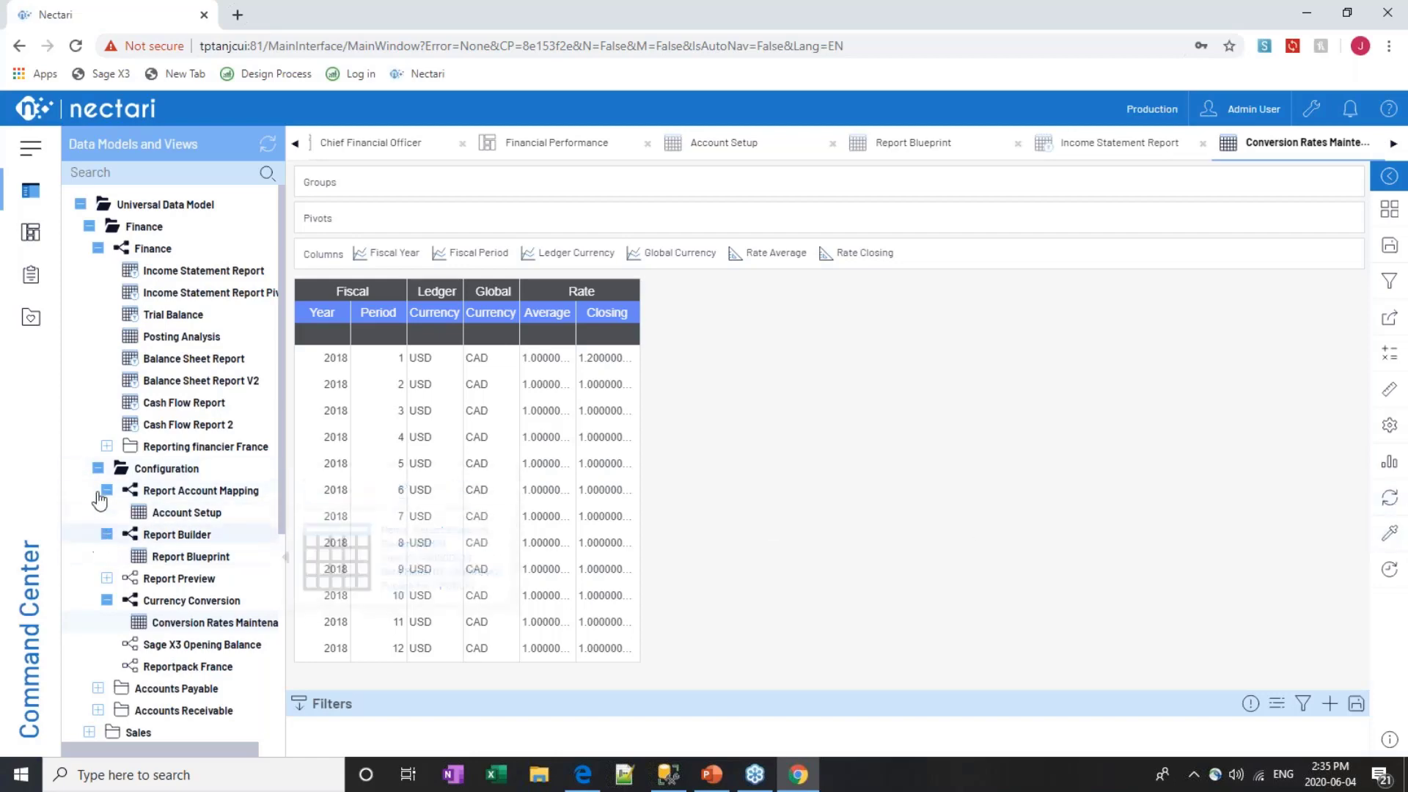
Open the Mapping view of the Sage X3 Analytical Dimension data model in the Universal Data Model's general Configuration folder
click(97, 469)
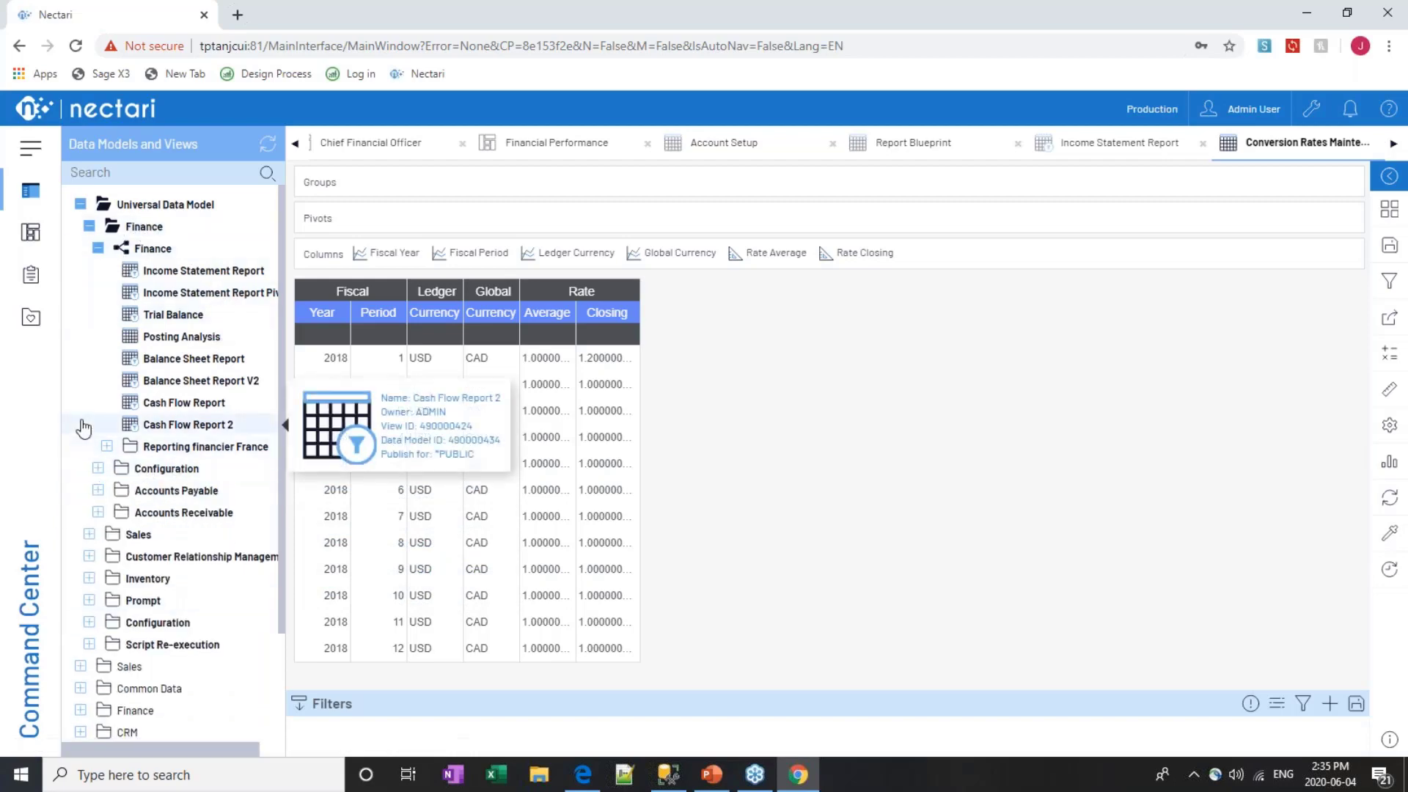
click(98, 469)
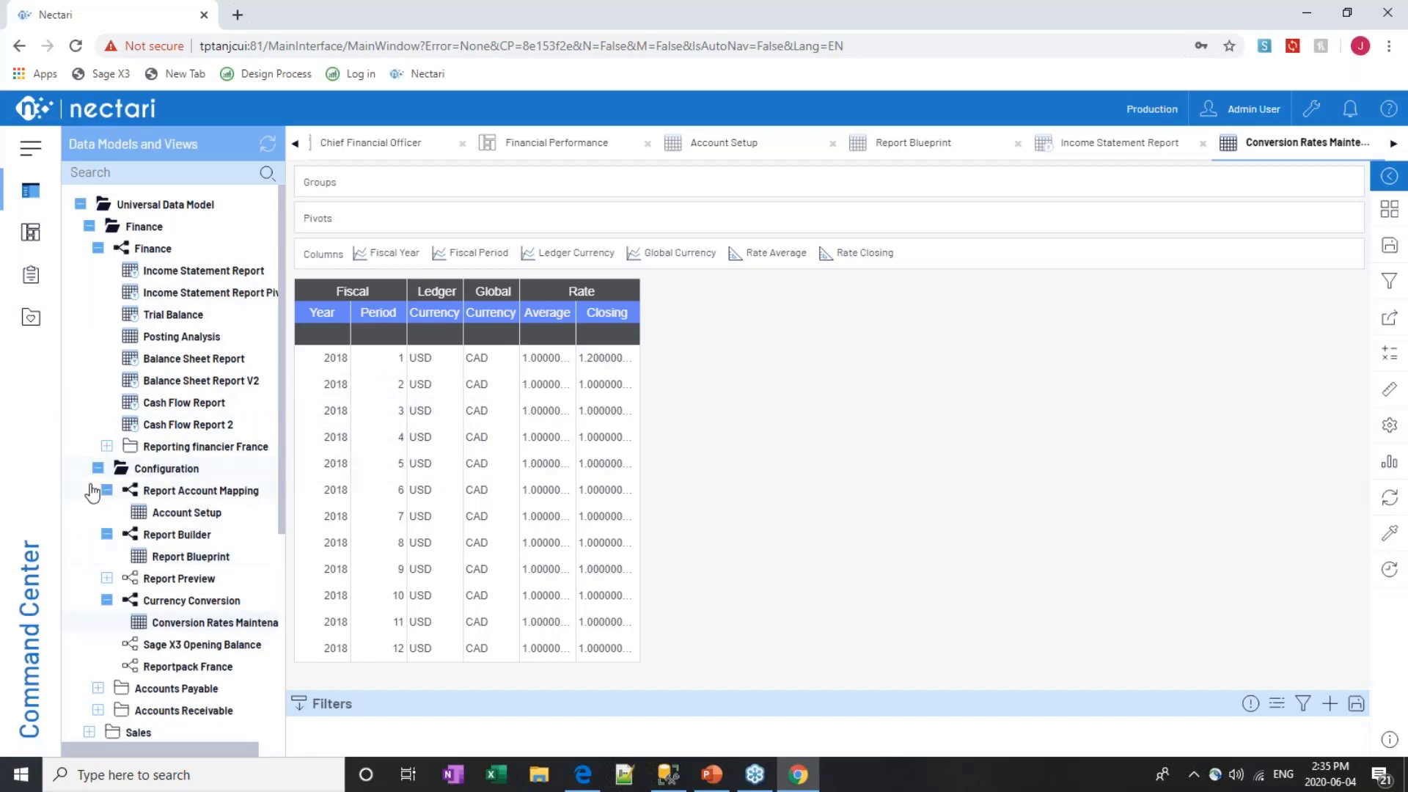
click(98, 469)
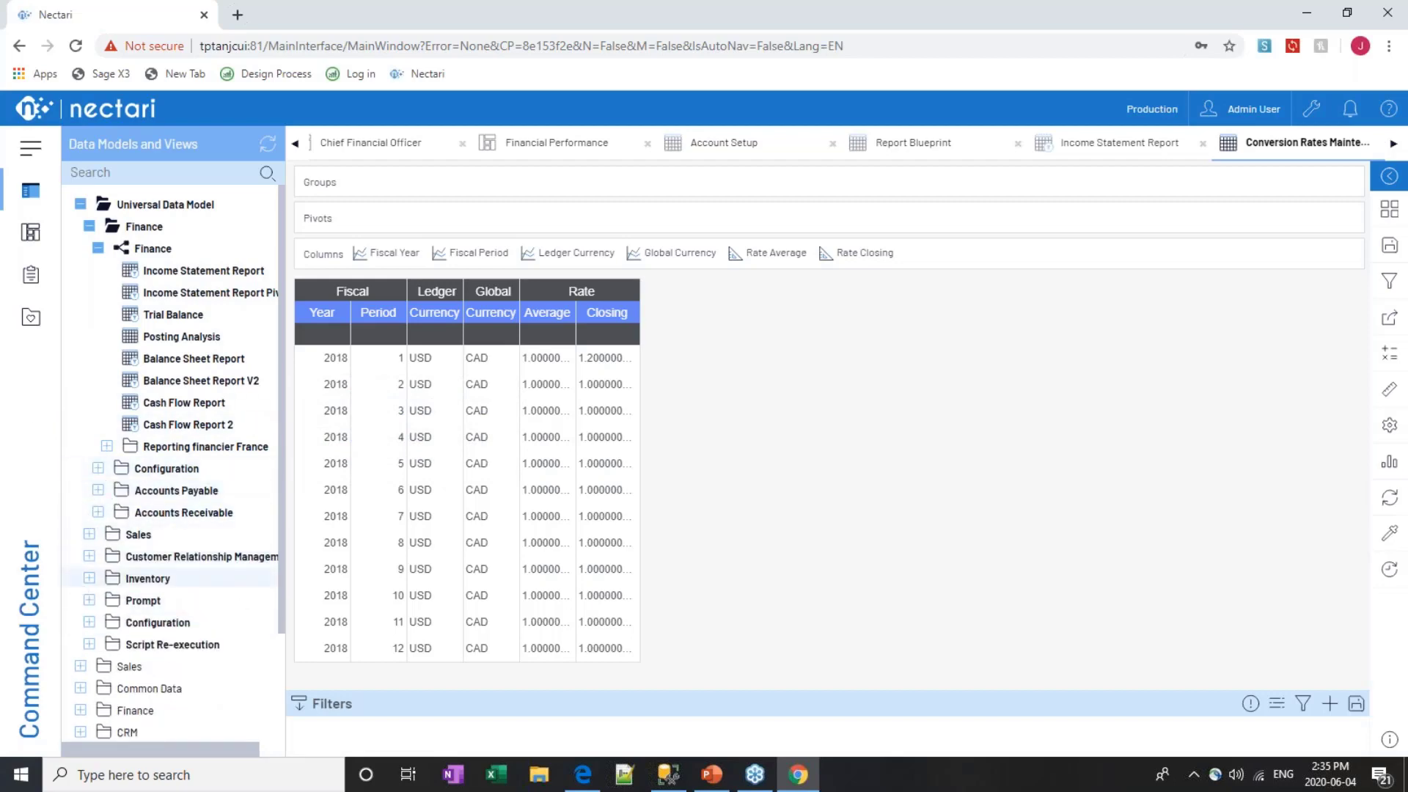
click(88, 622)
scroll(91, 601, down, 1)
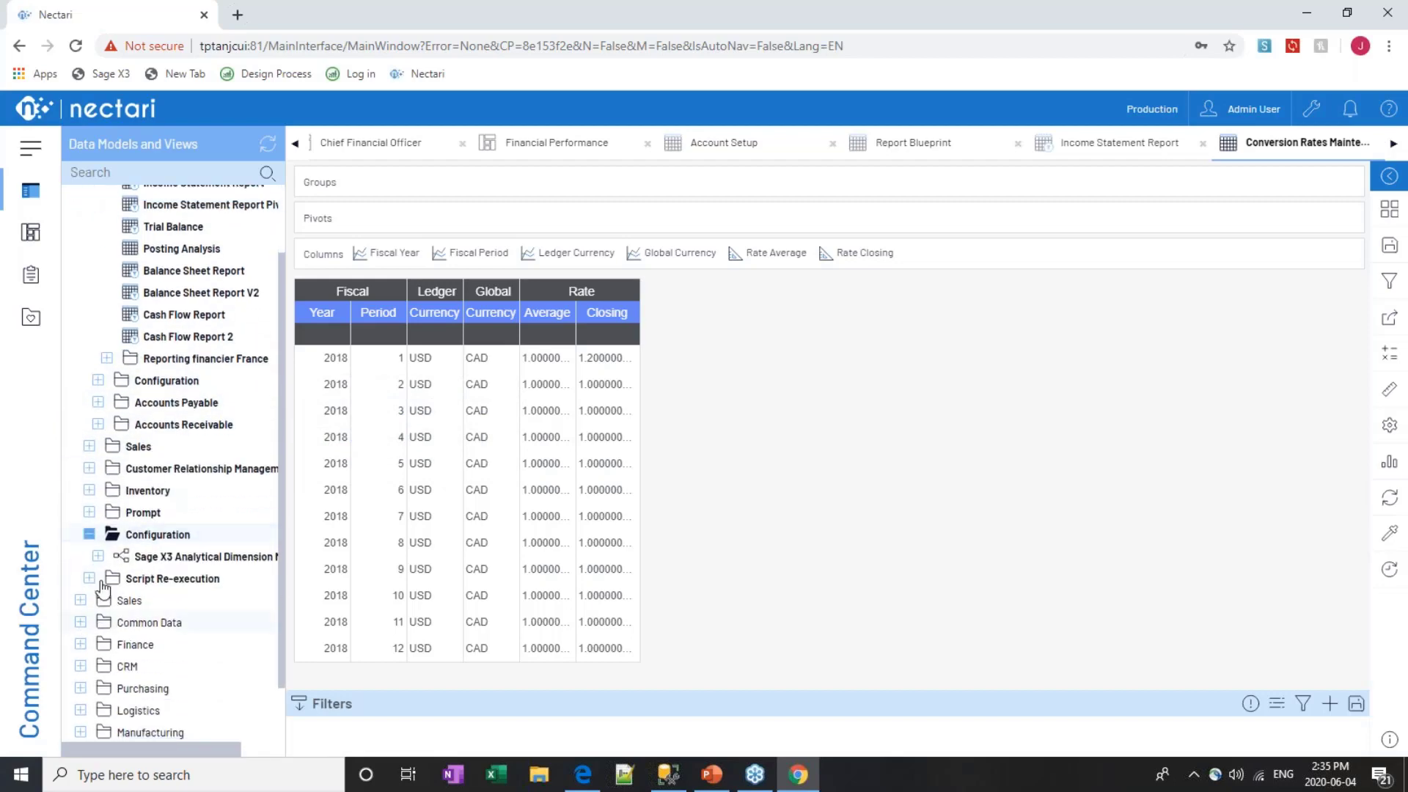
click(100, 556)
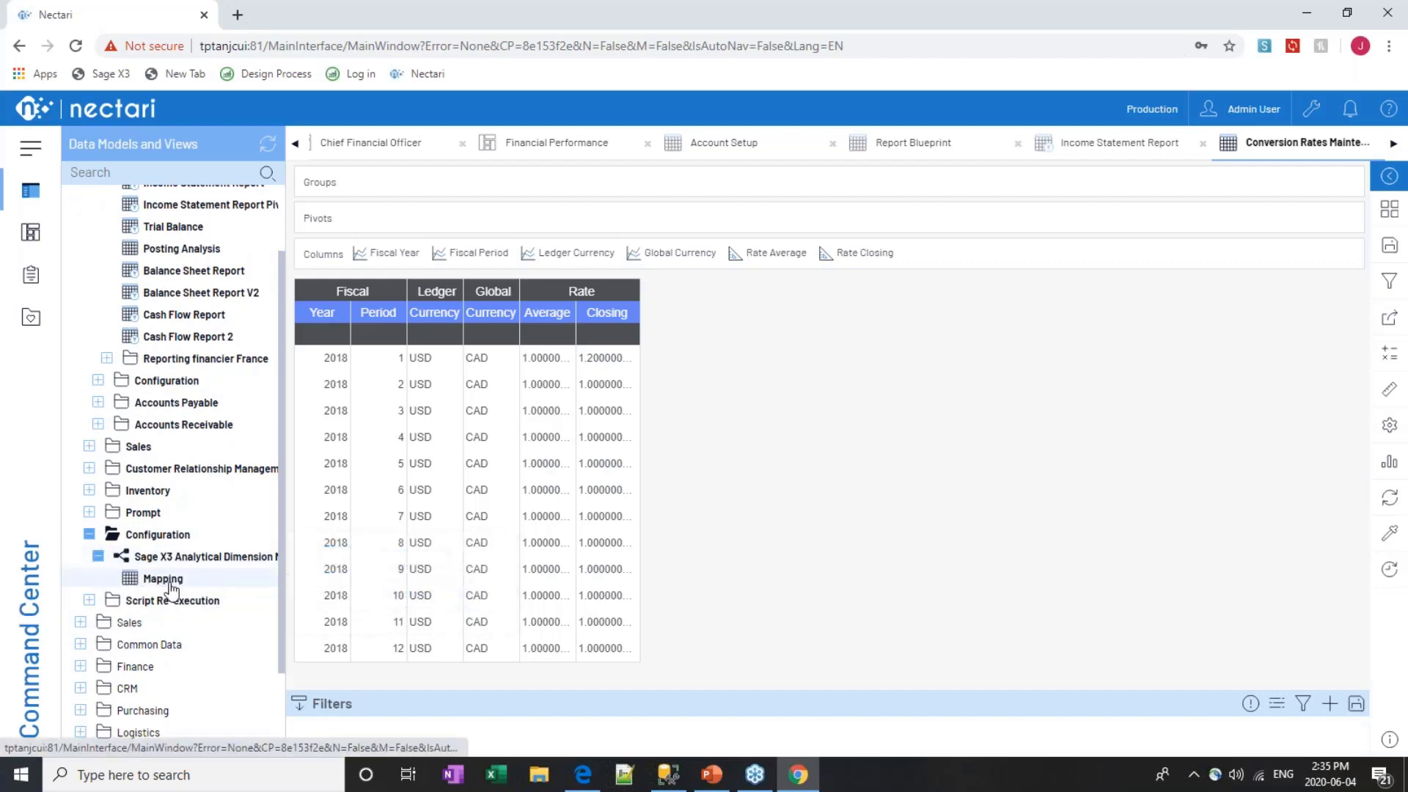
click(167, 581)
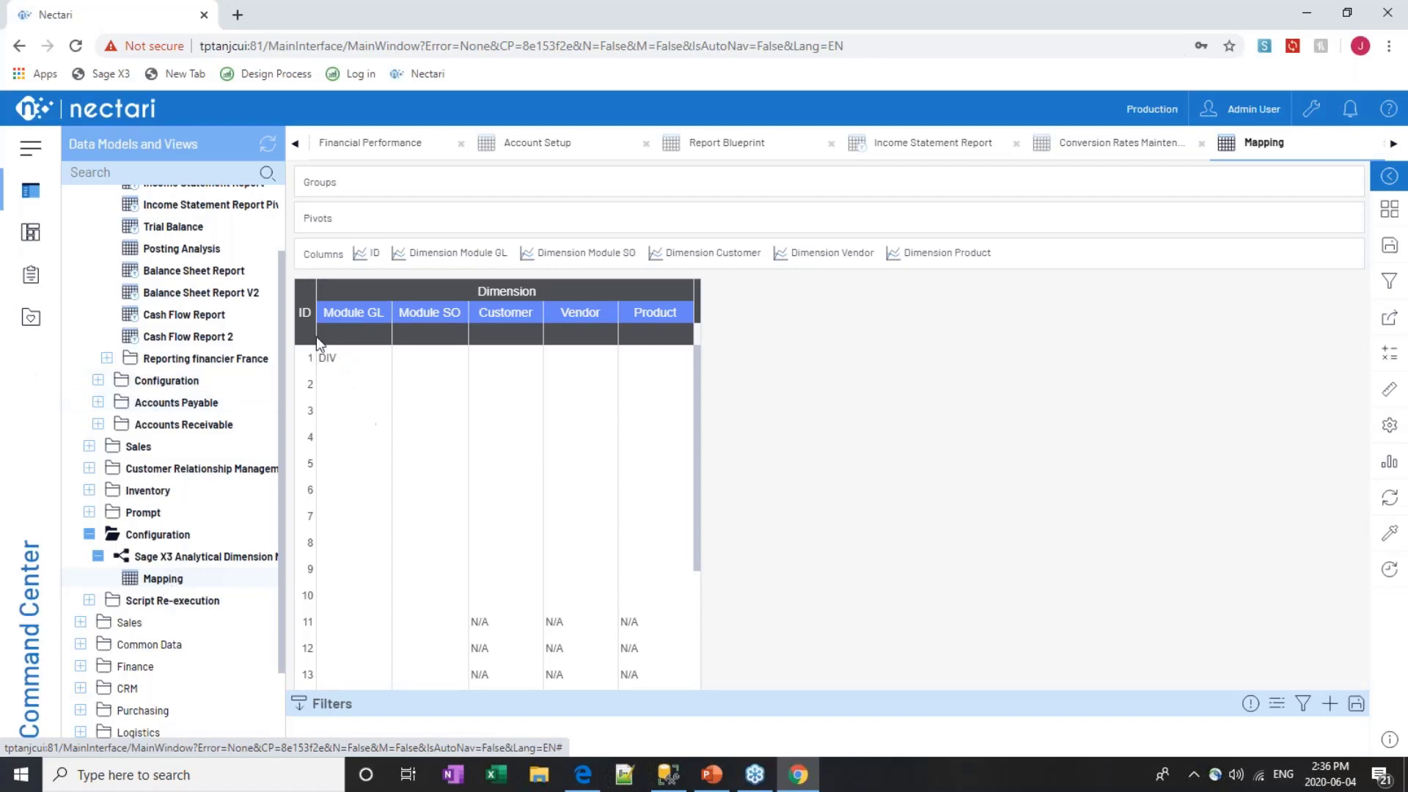
Look through the dimensions available for Module SO on mapping ID 1 without choosing one
click(422, 363)
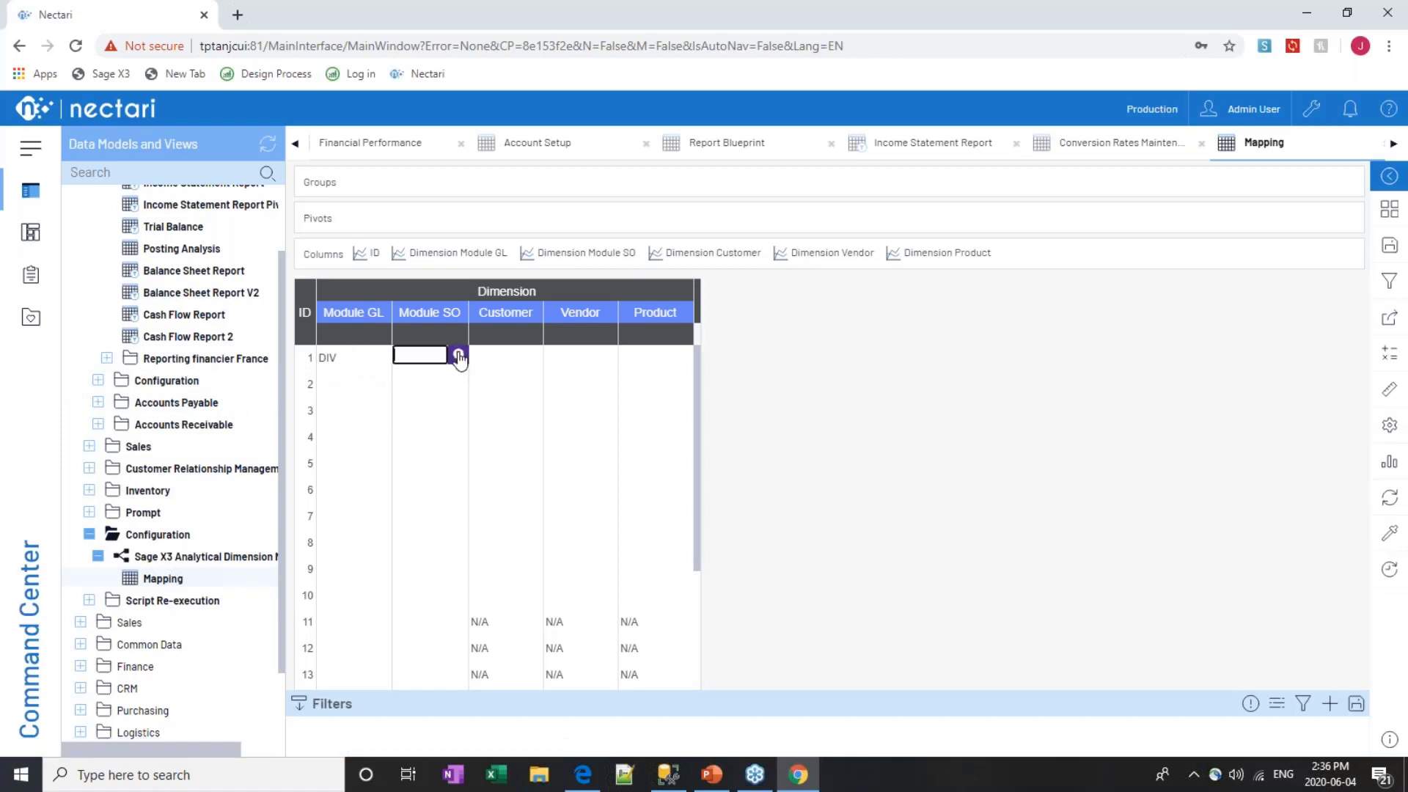
click(457, 355)
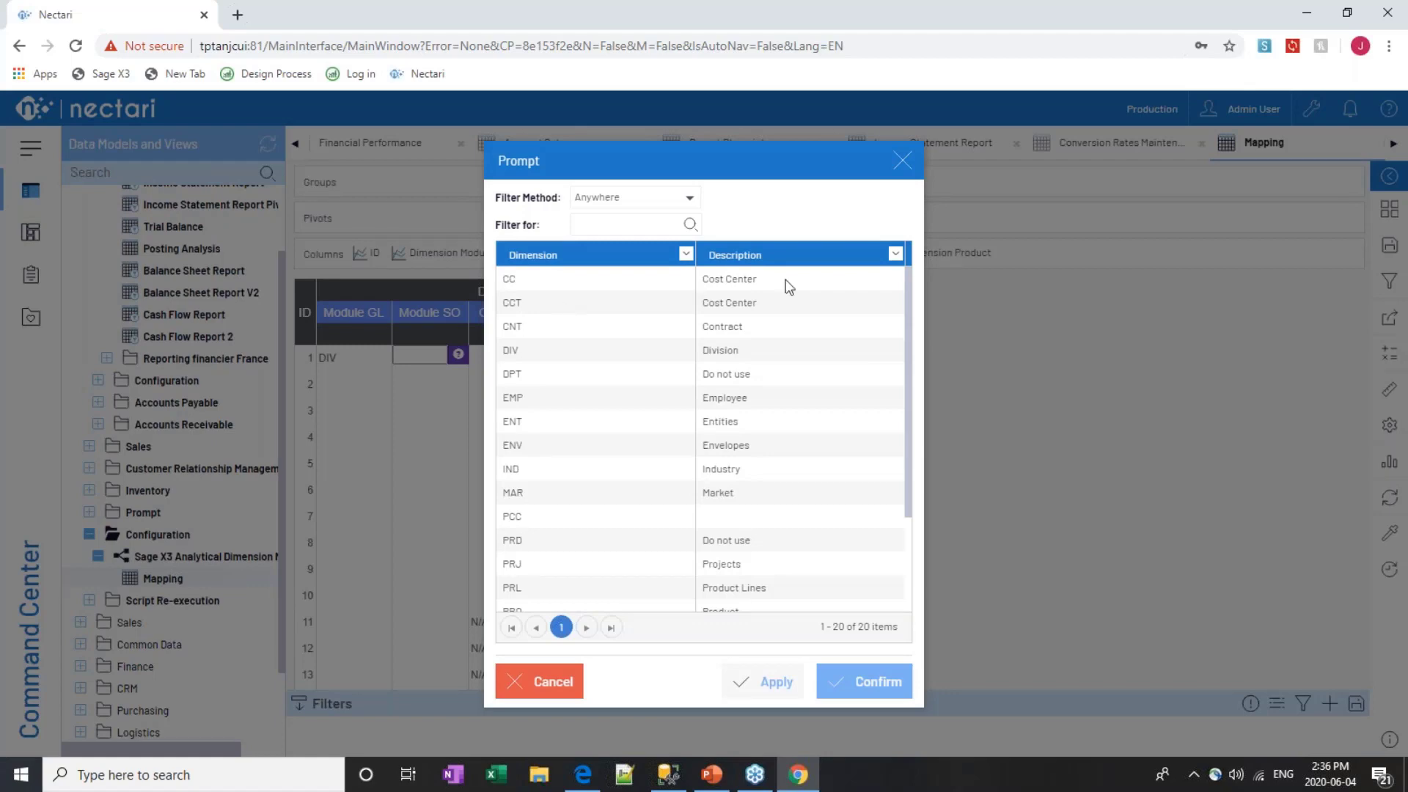
click(902, 161)
Map the Module GL dimension of ID 2 to EMP (Employee)
click(354, 383)
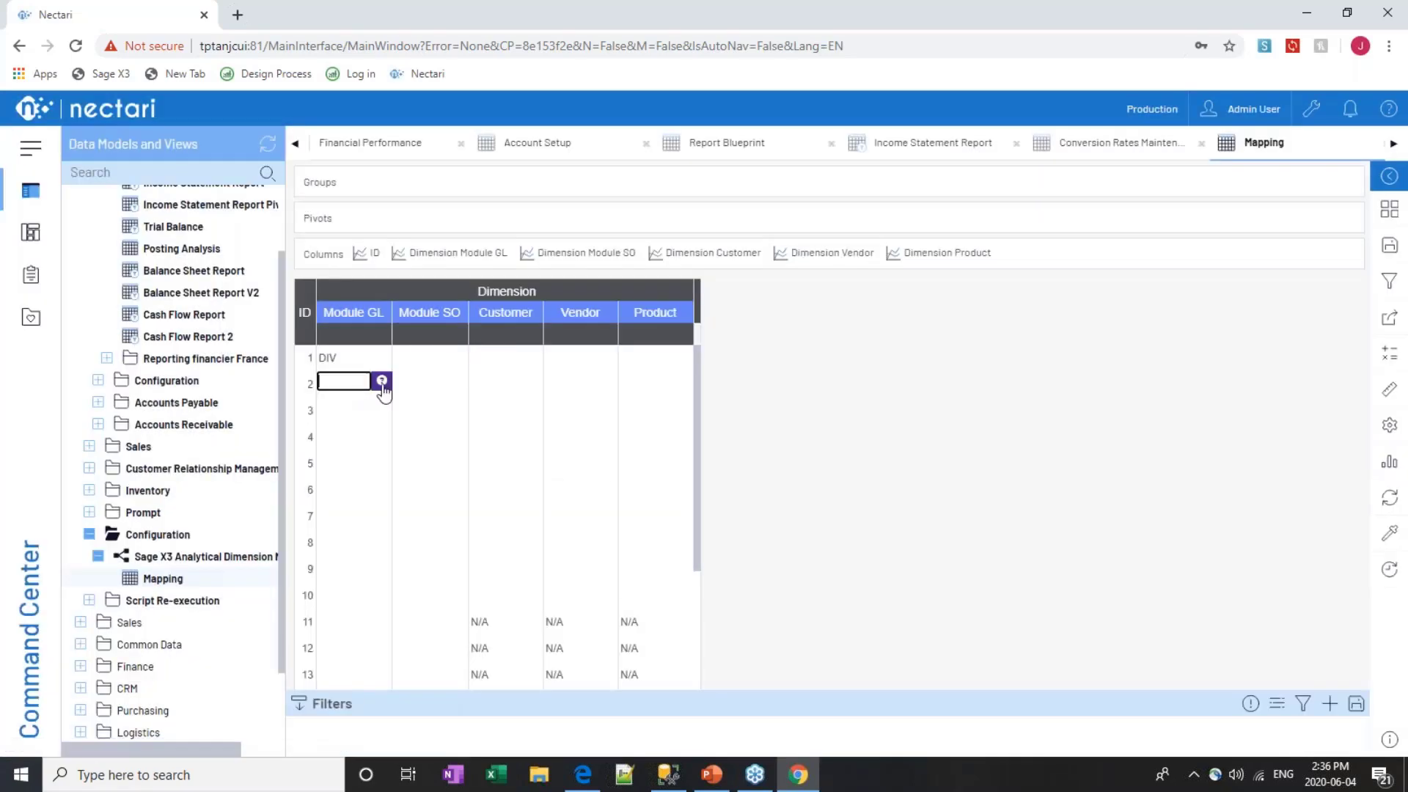
click(381, 380)
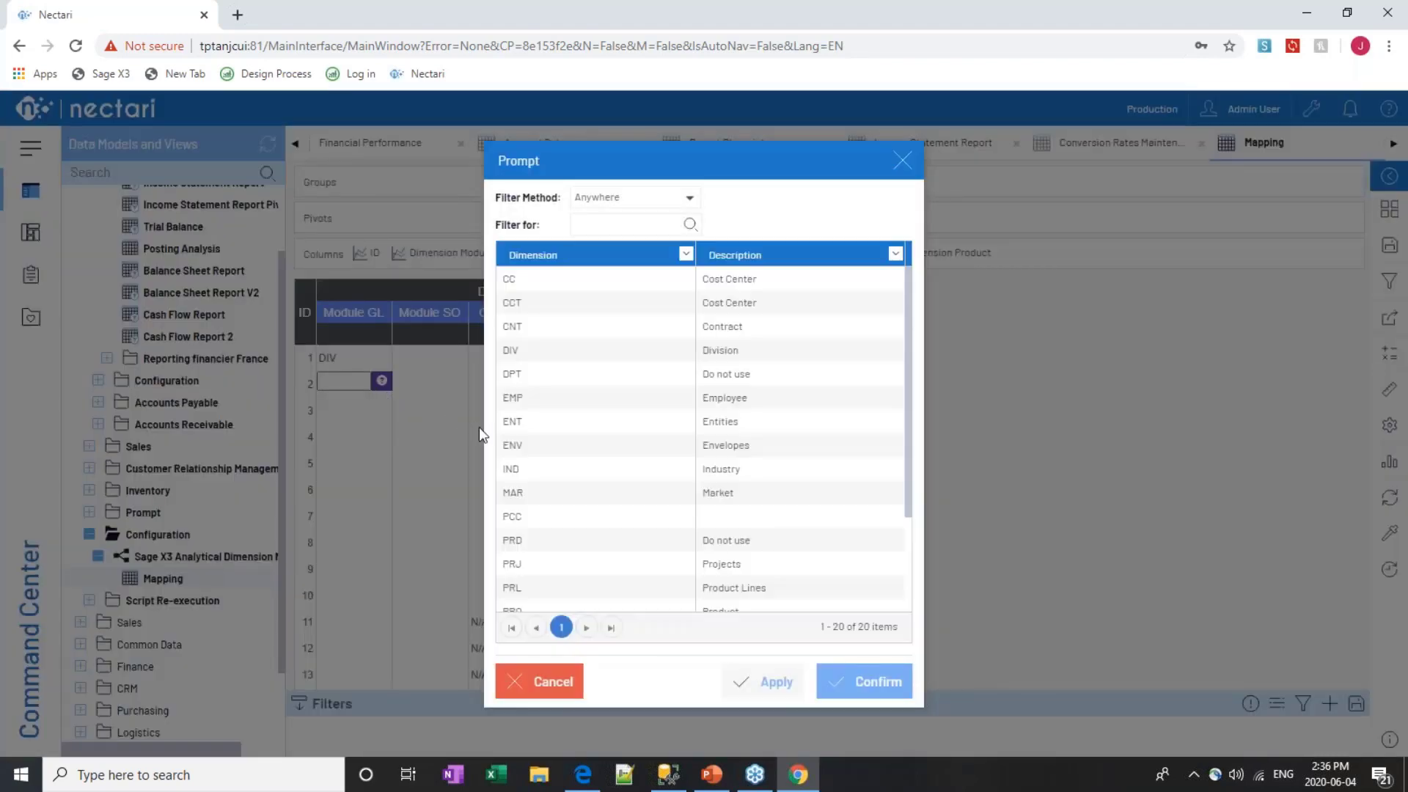
double_click(577, 398)
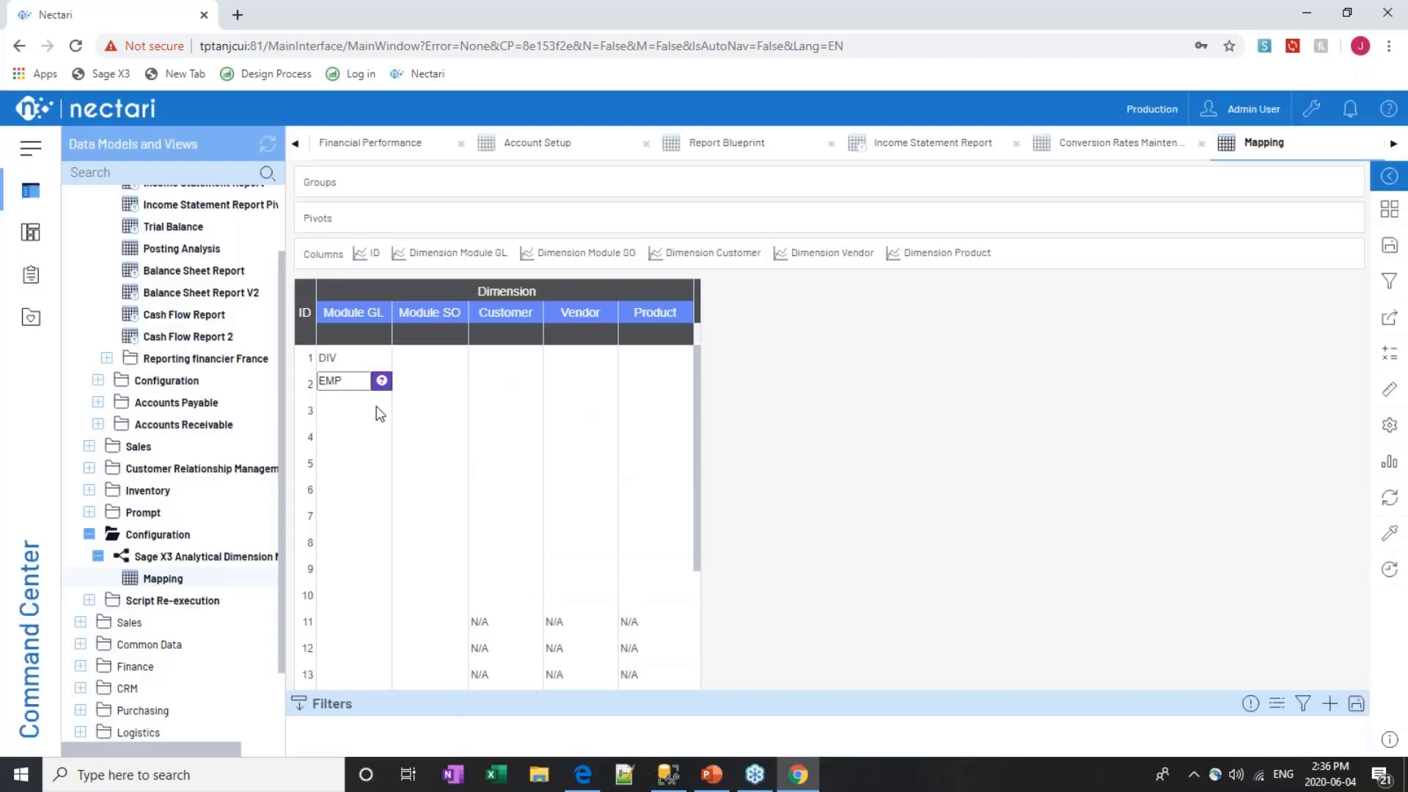
click(350, 405)
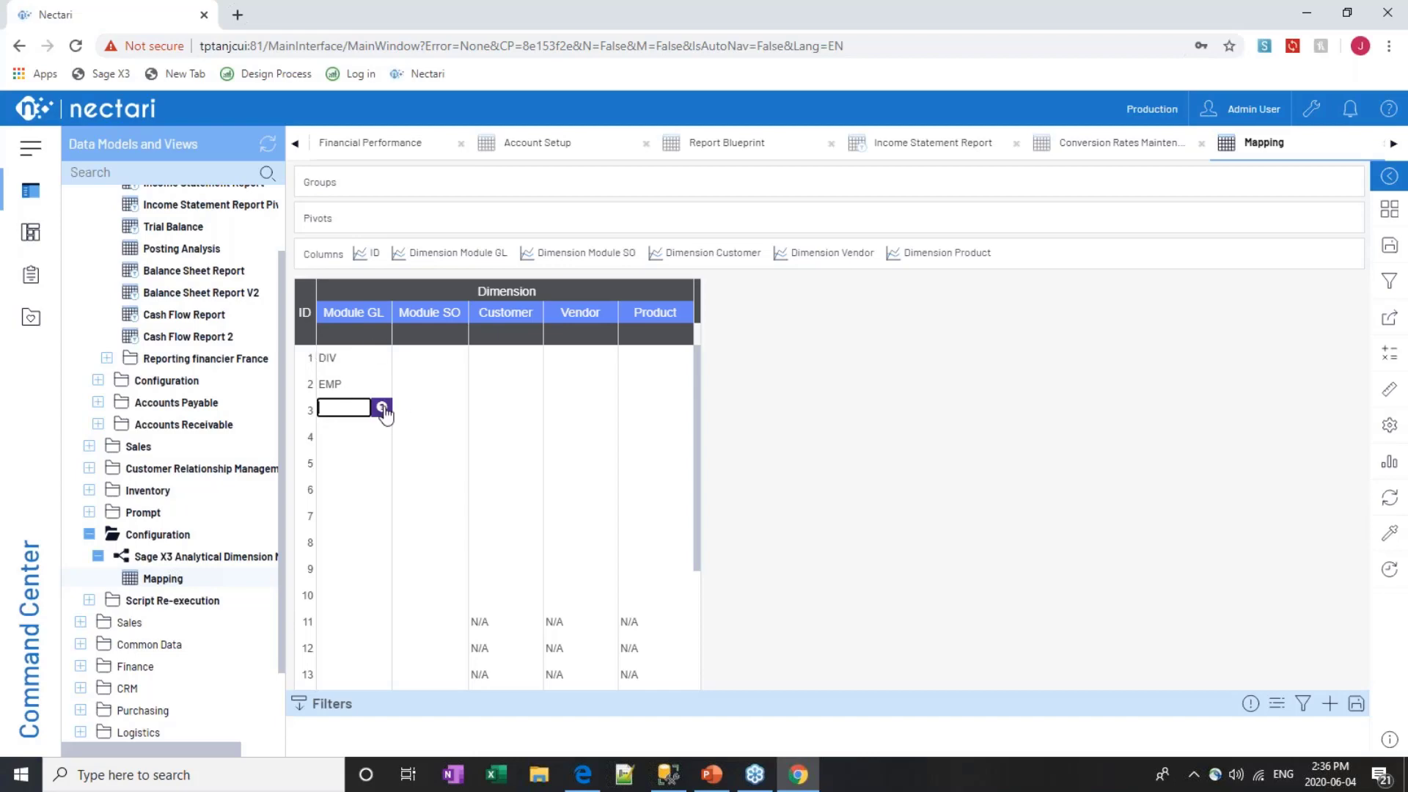
Inspect the Analytical Dimension 1 filter on the Financial Performance dashboard
click(370, 145)
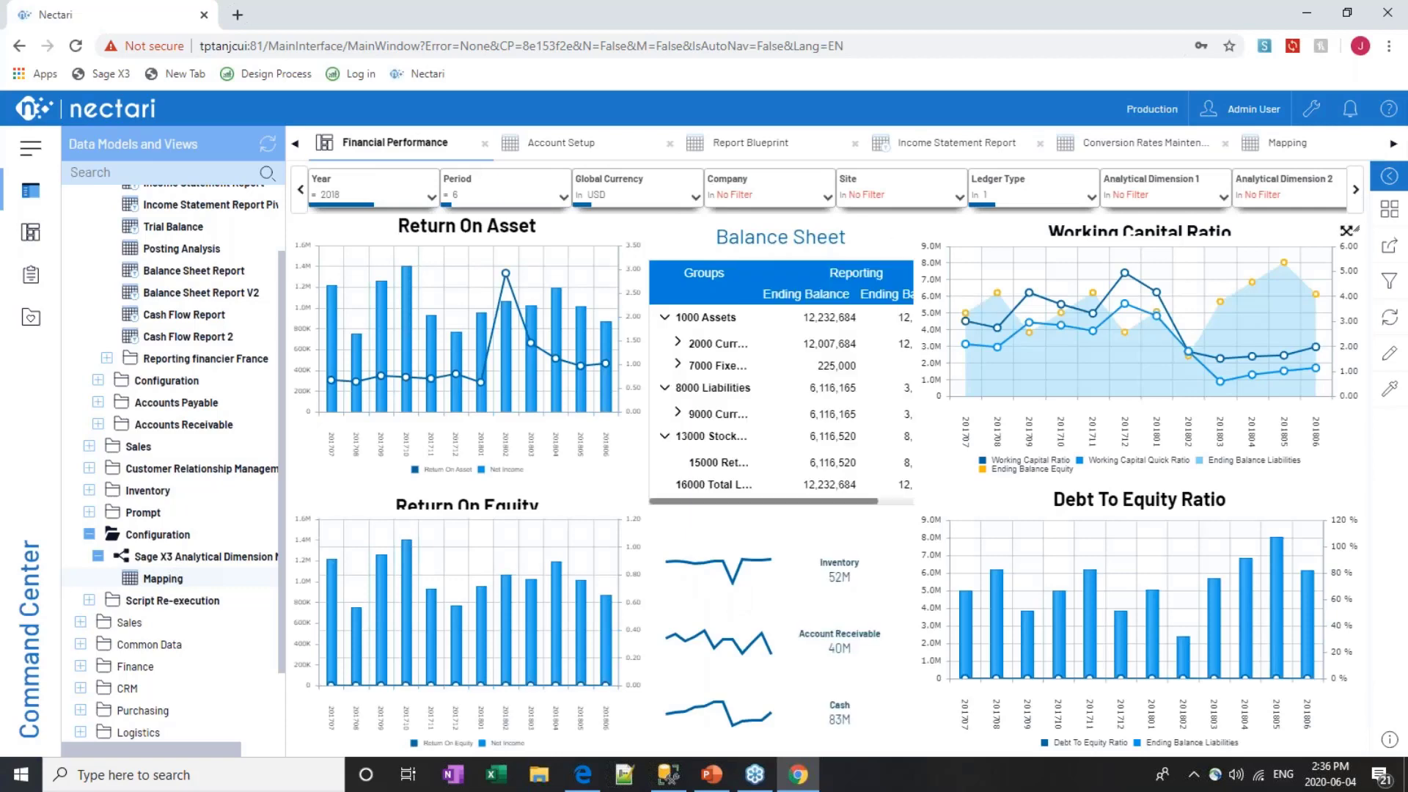
click(1166, 194)
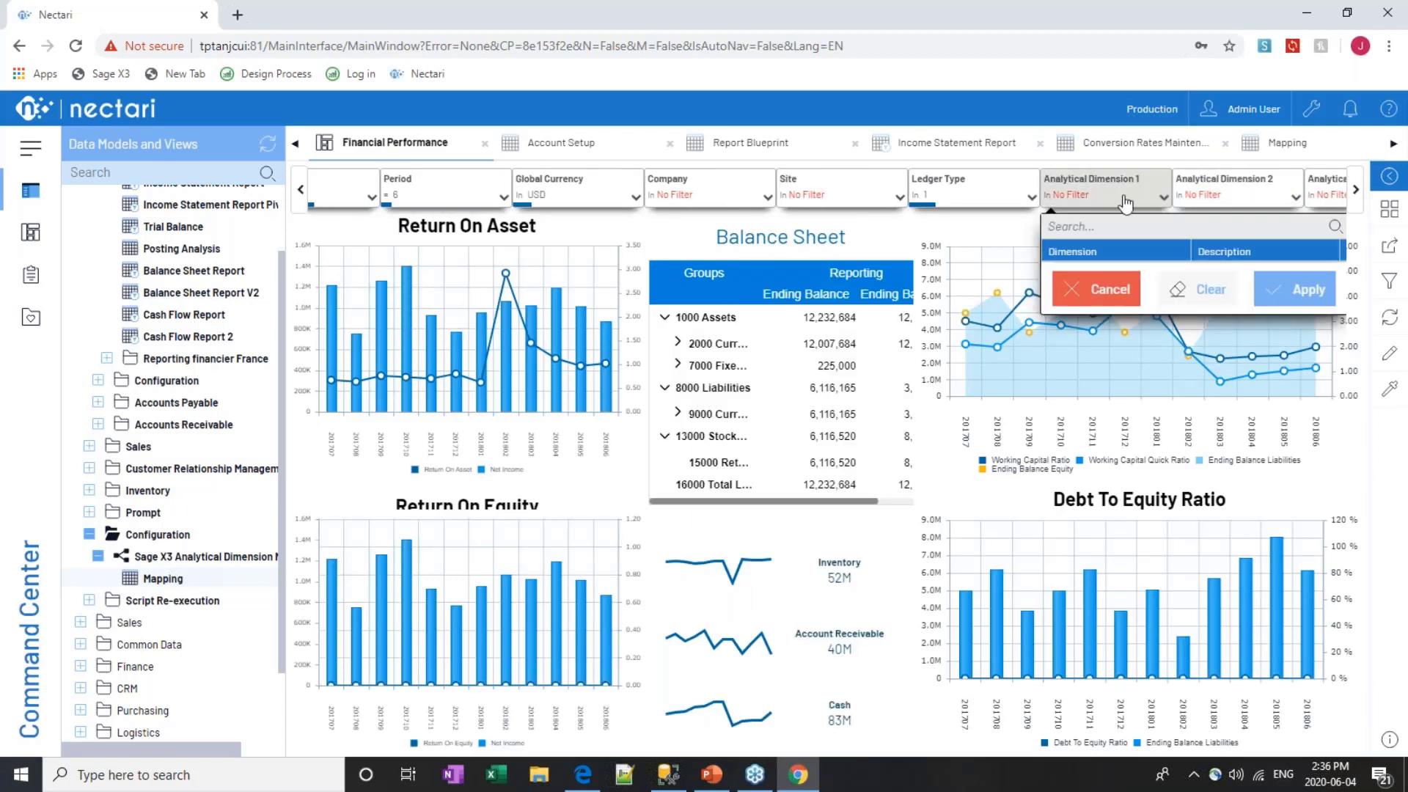
click(1104, 400)
click(1083, 183)
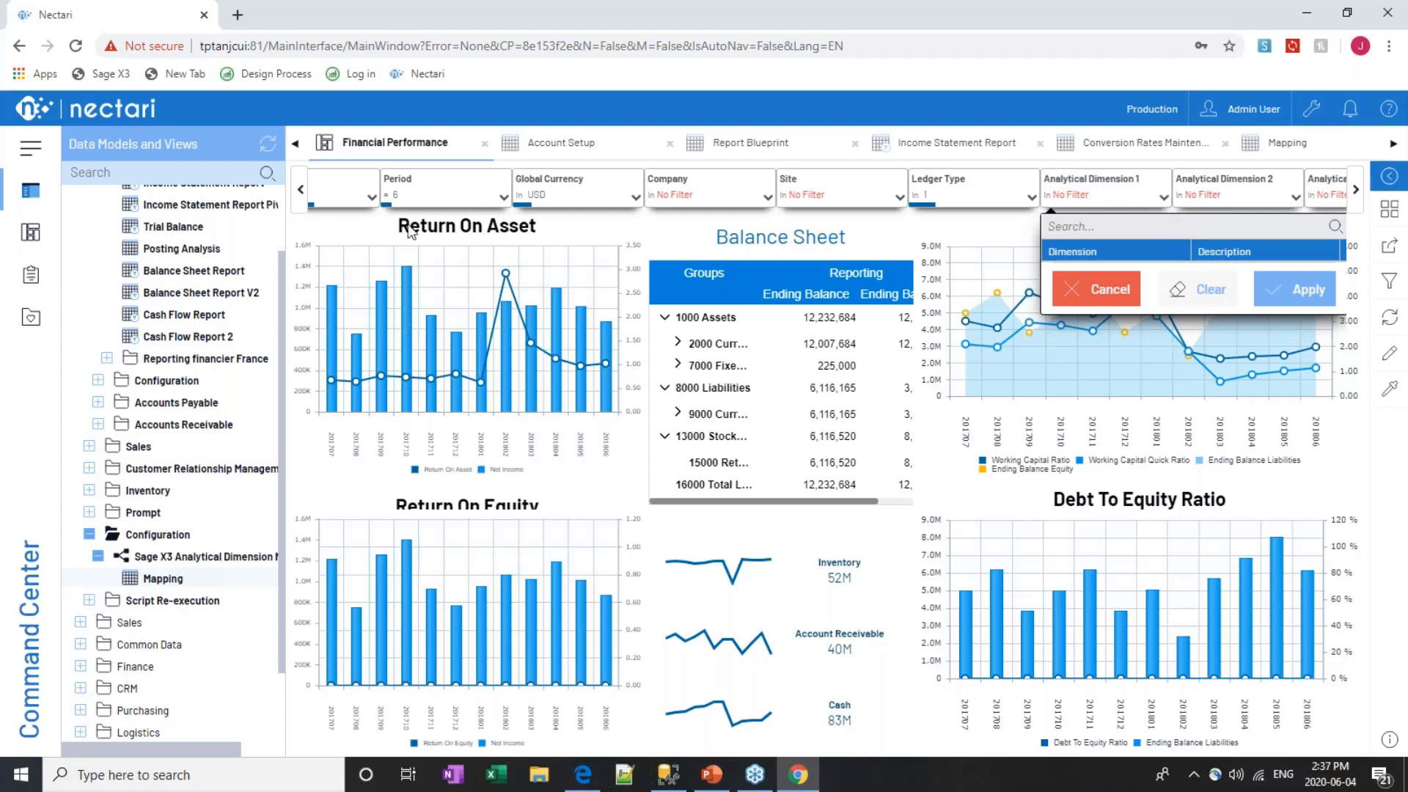
Return to the Account Setup view and review the account groupings down to NEC_SALES1 and NEC_SALES2
scroll(194, 314, up, 3)
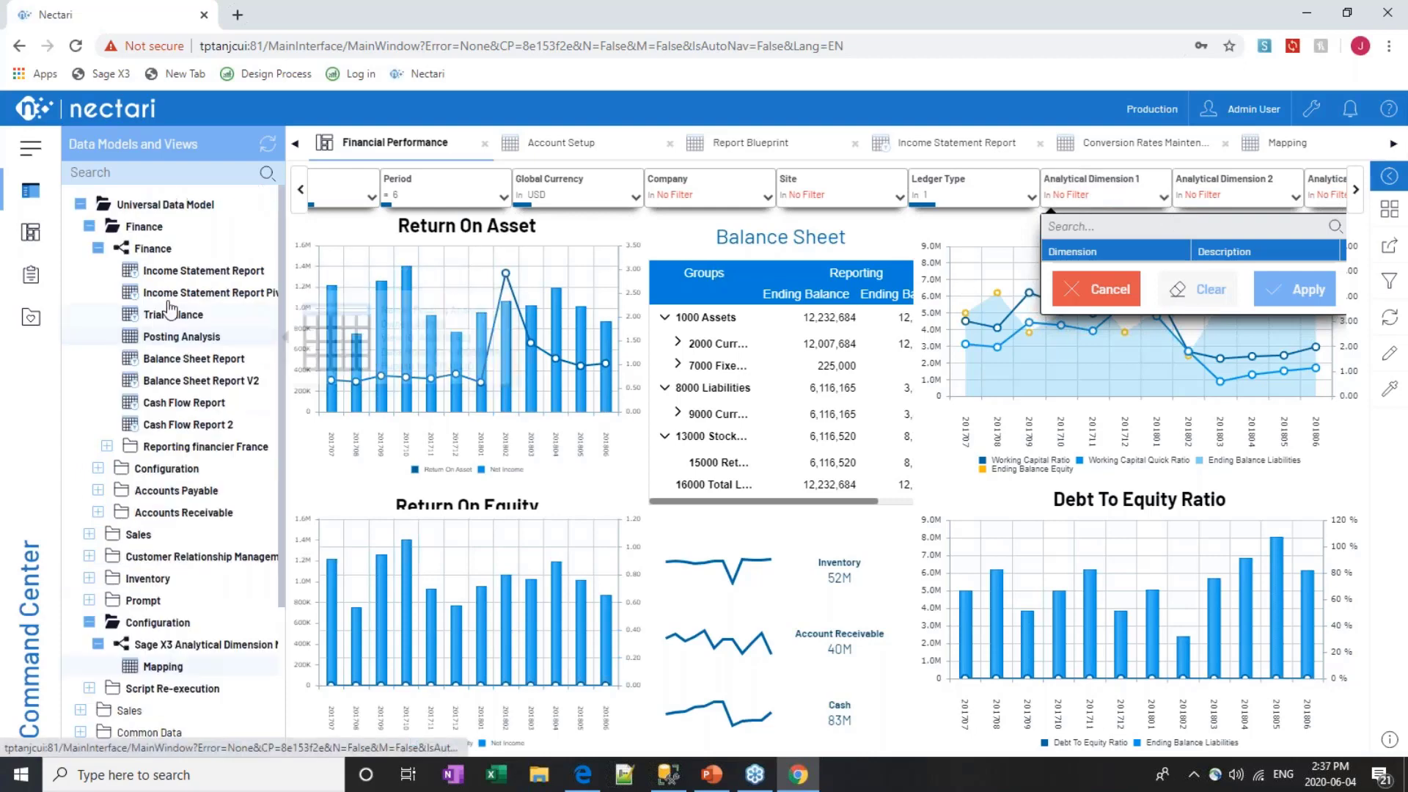
click(97, 249)
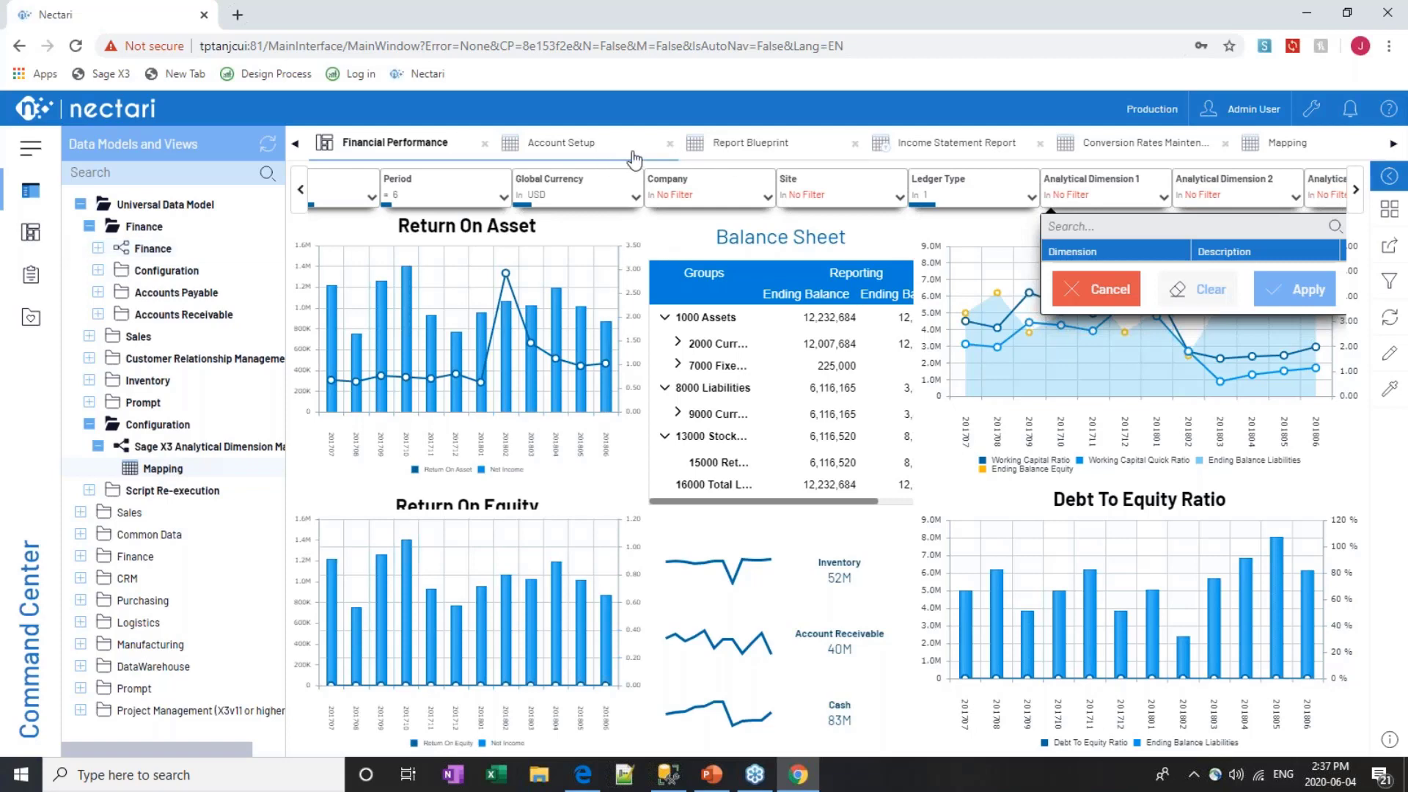
click(583, 157)
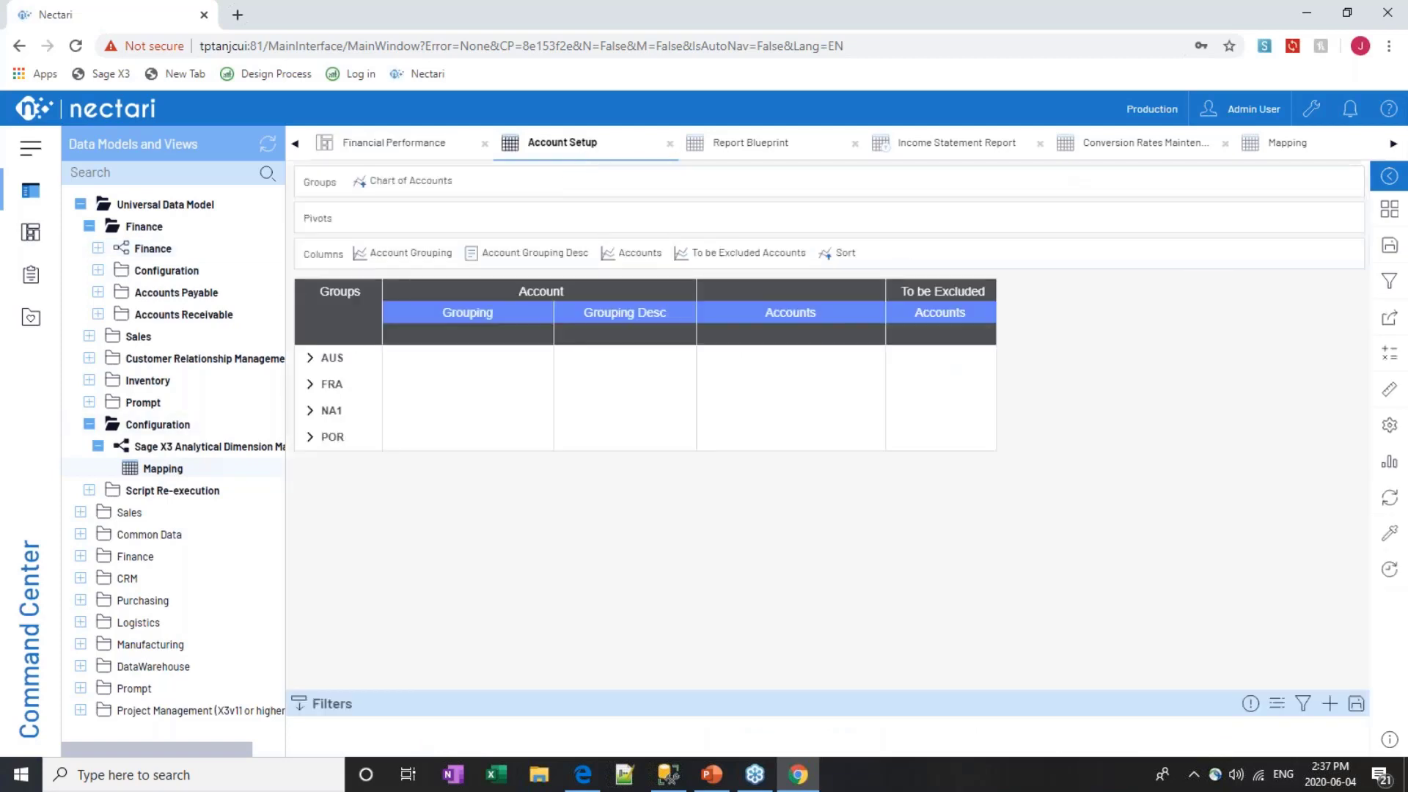
scroll(487, 465, down, 6)
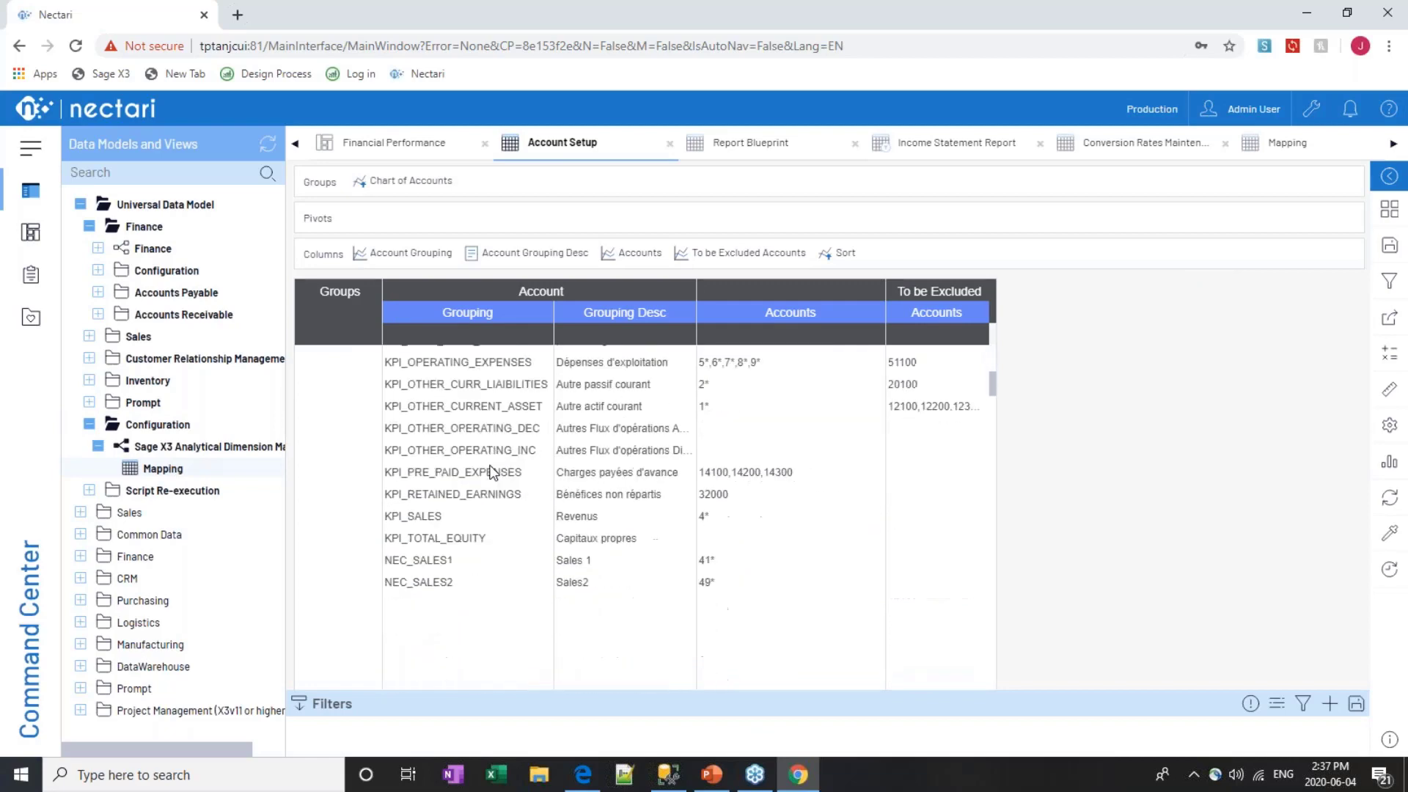
scroll(493, 472, up, 2)
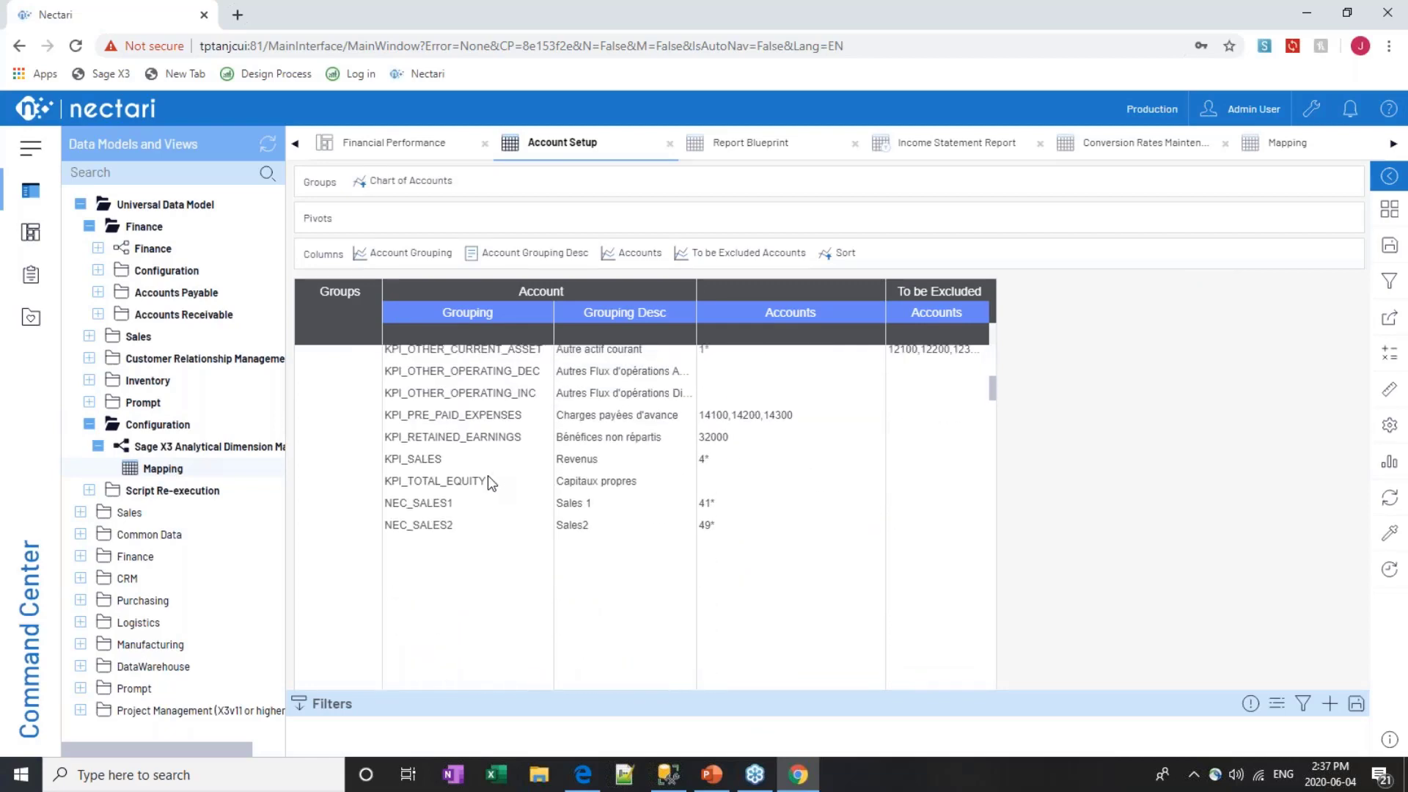
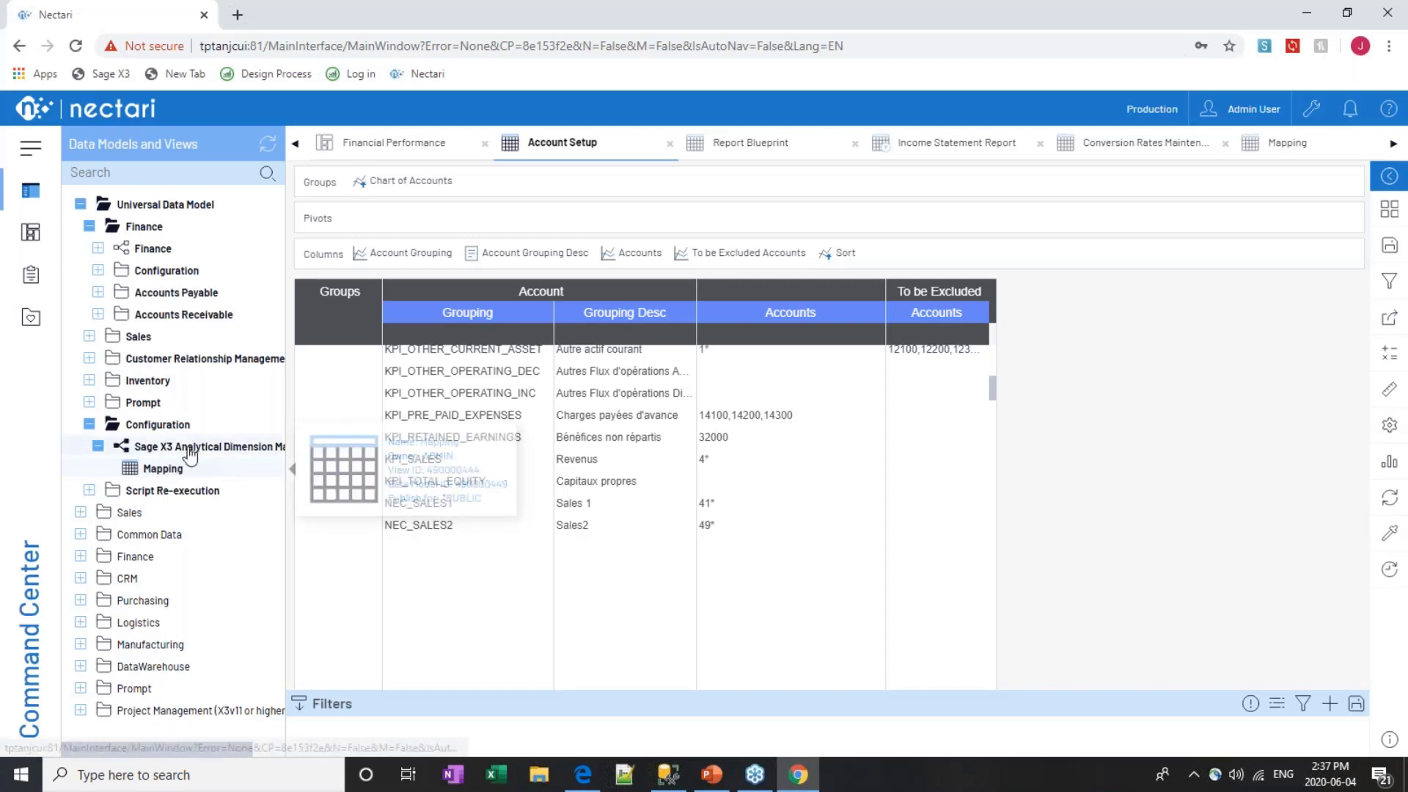
Import the account groupings from the ERP with the SQL Server option on the Report Account Mapping data model's info page
click(88, 424)
click(99, 270)
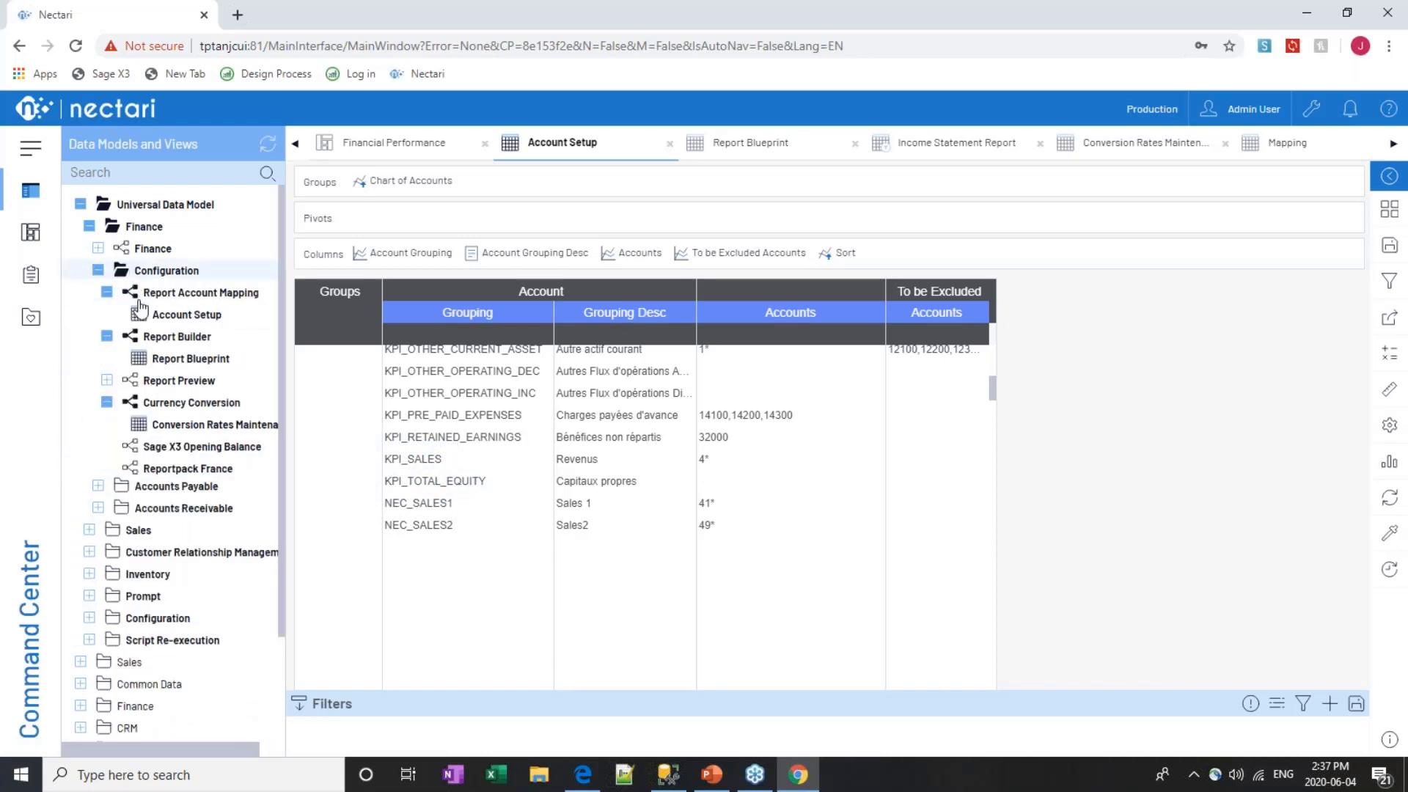
right_click(204, 297)
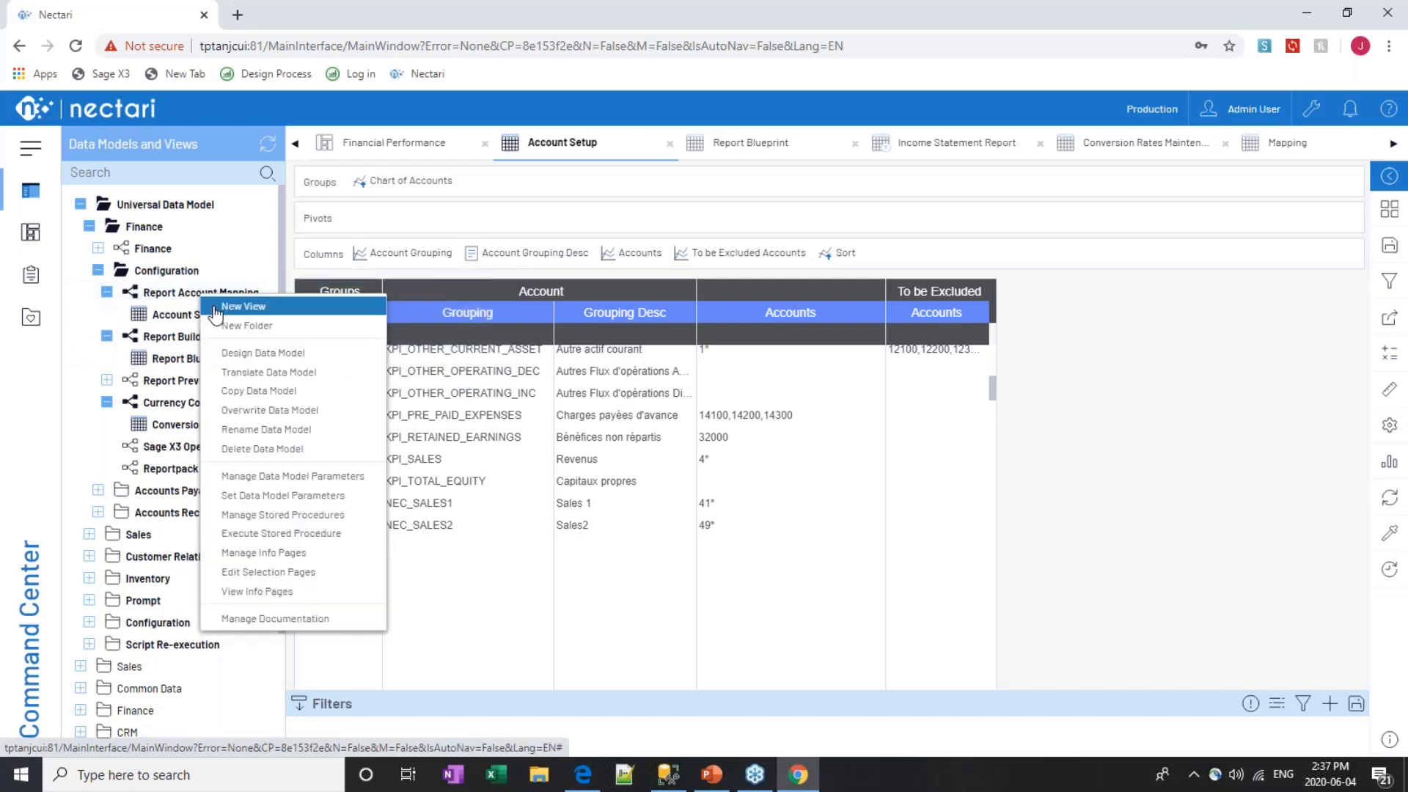
click(242, 588)
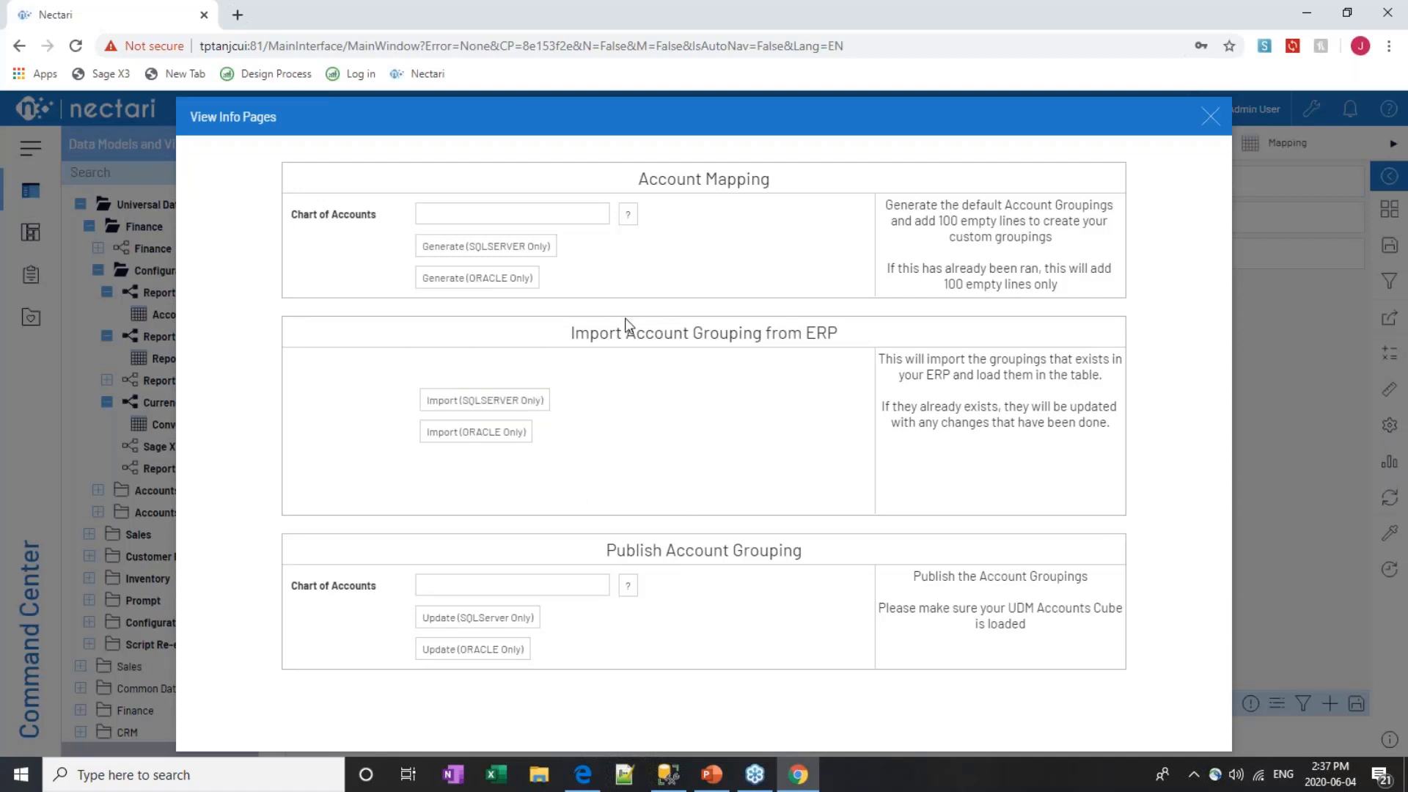
click(469, 404)
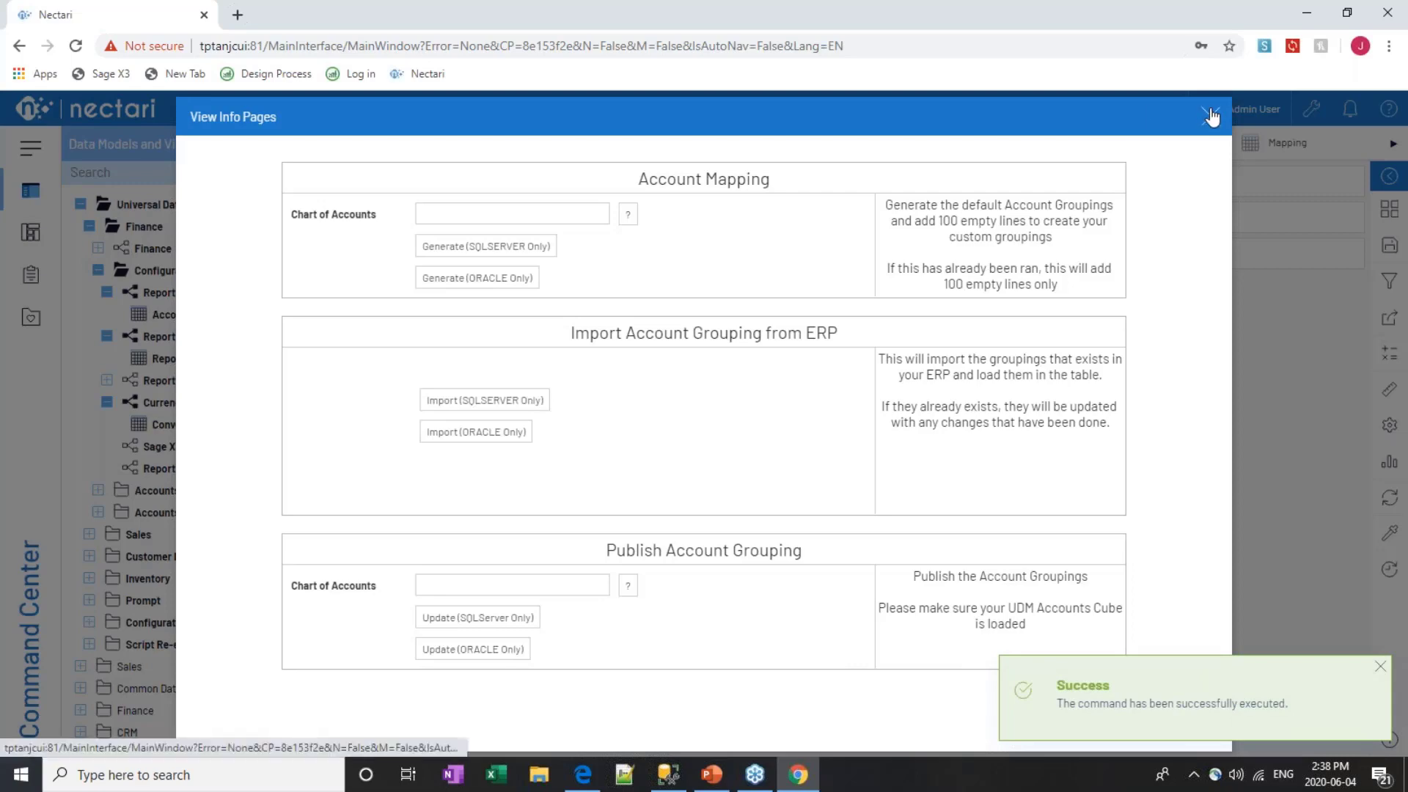
click(1211, 116)
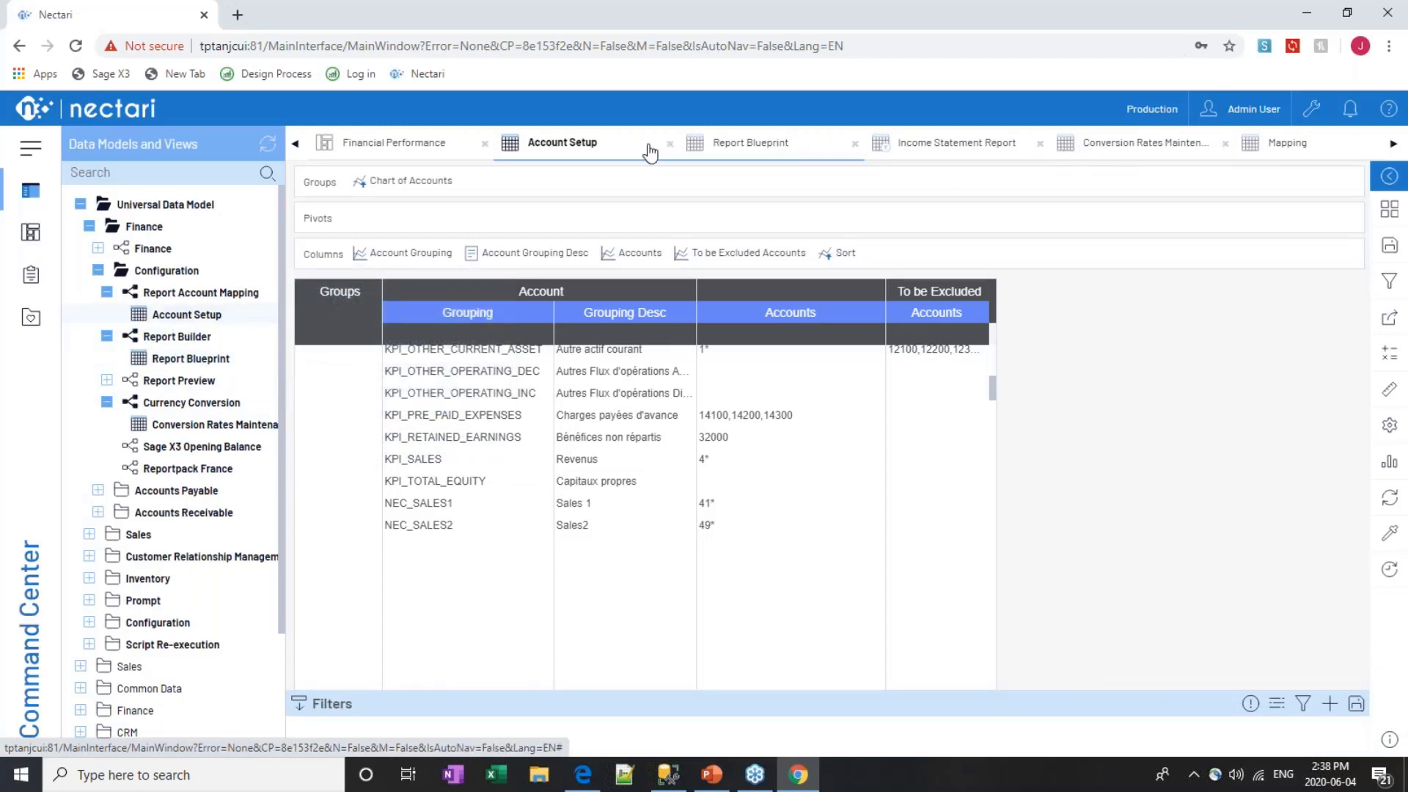
Refresh the Account Setup data and review the imported account groupings under the NA1 chart of accounts
click(1389, 497)
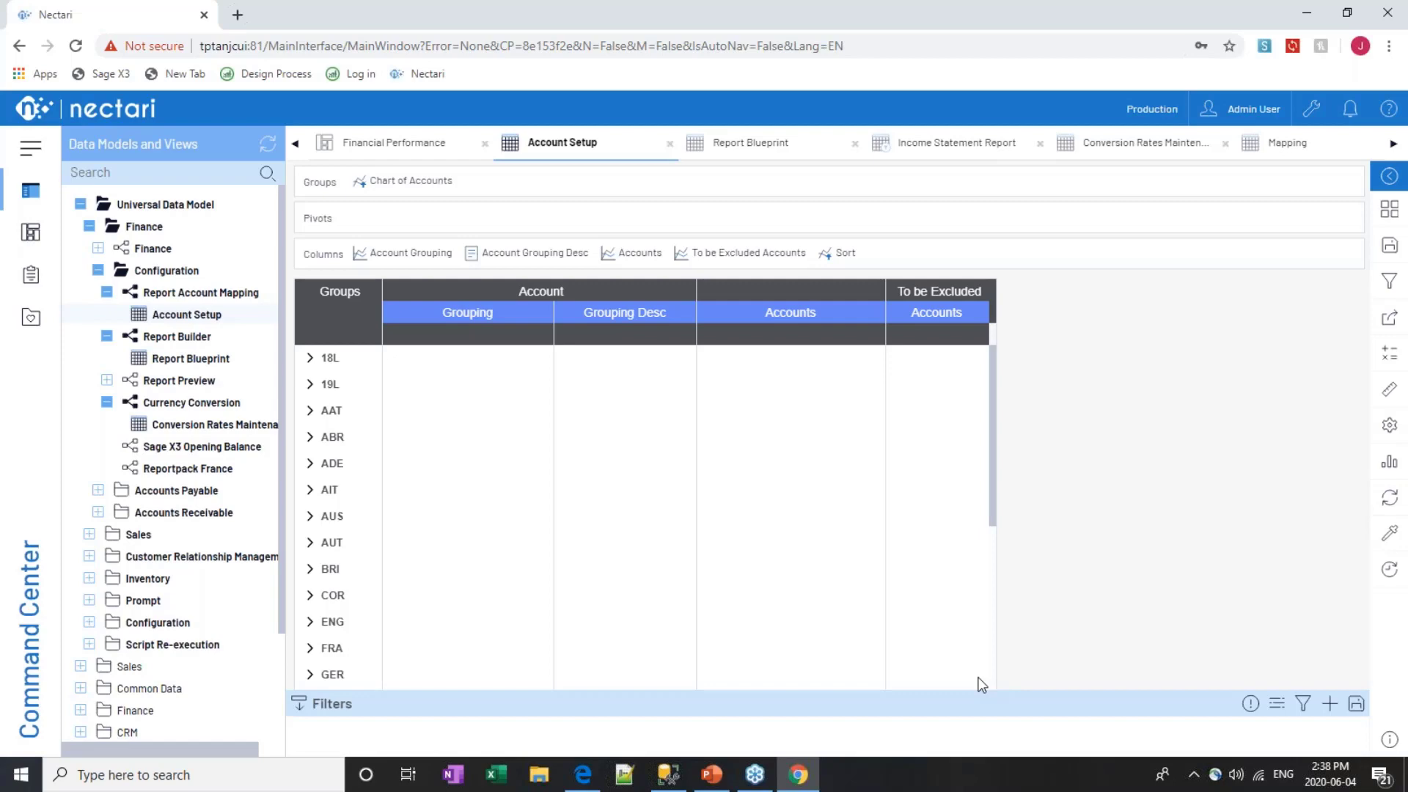
scroll(462, 498, down, 3)
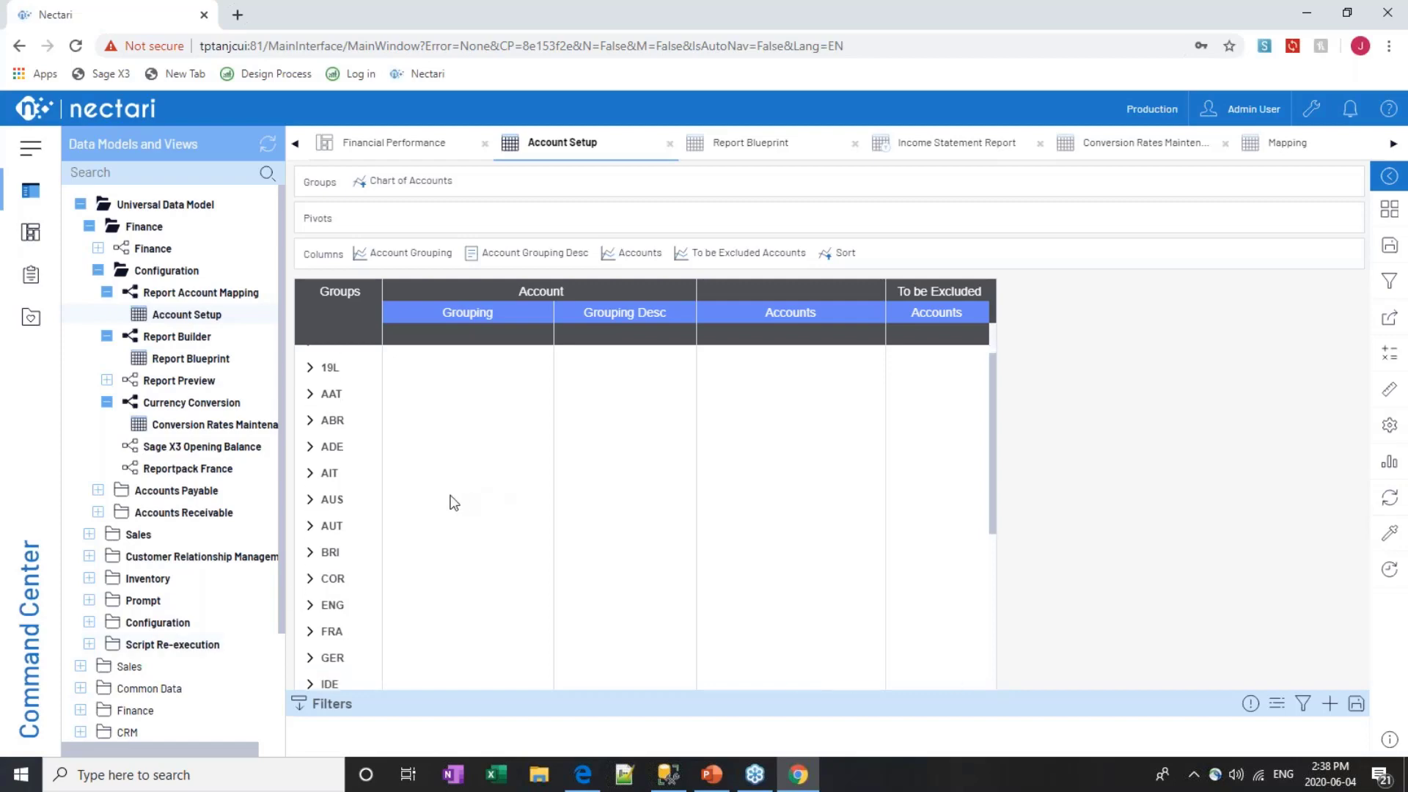
scroll(483, 571, down, 2)
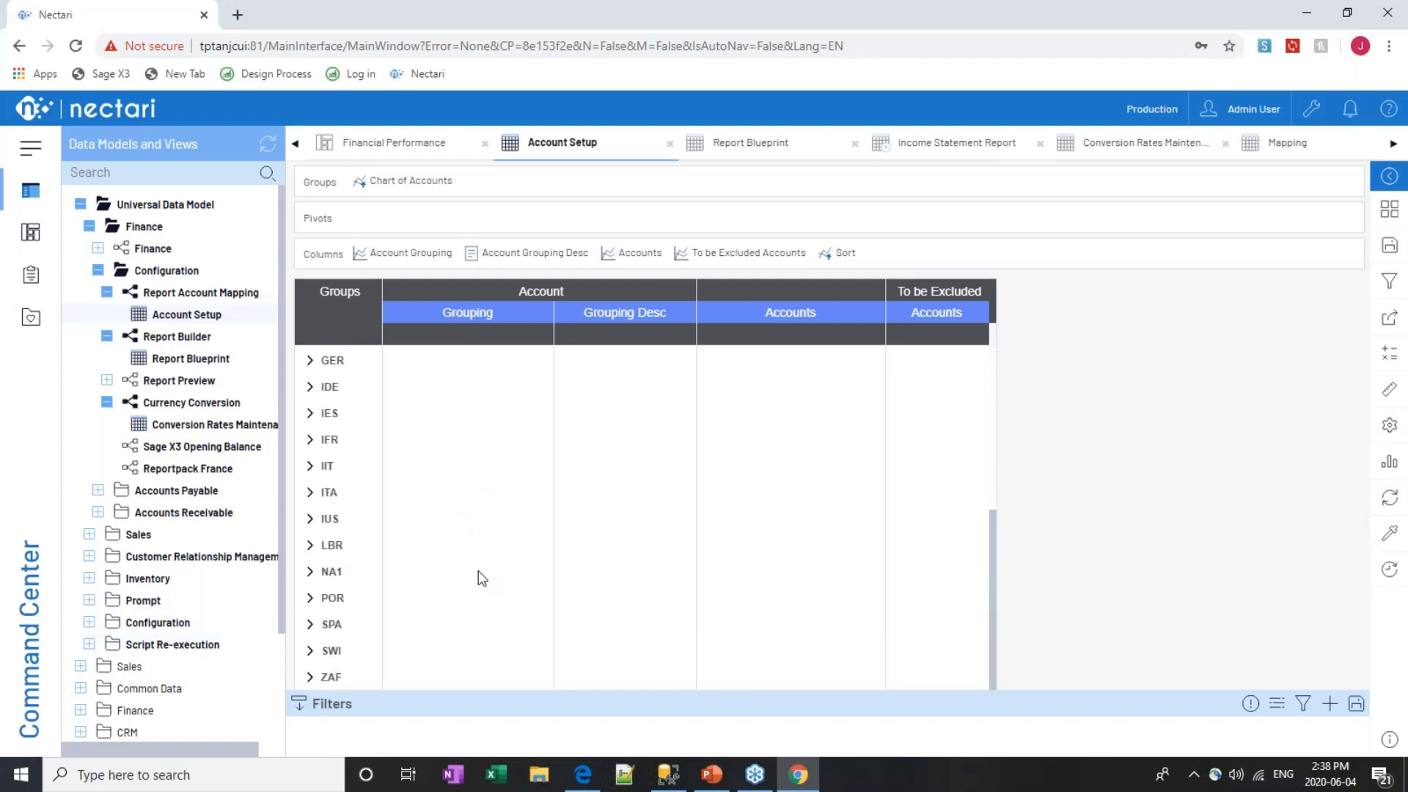
click(311, 576)
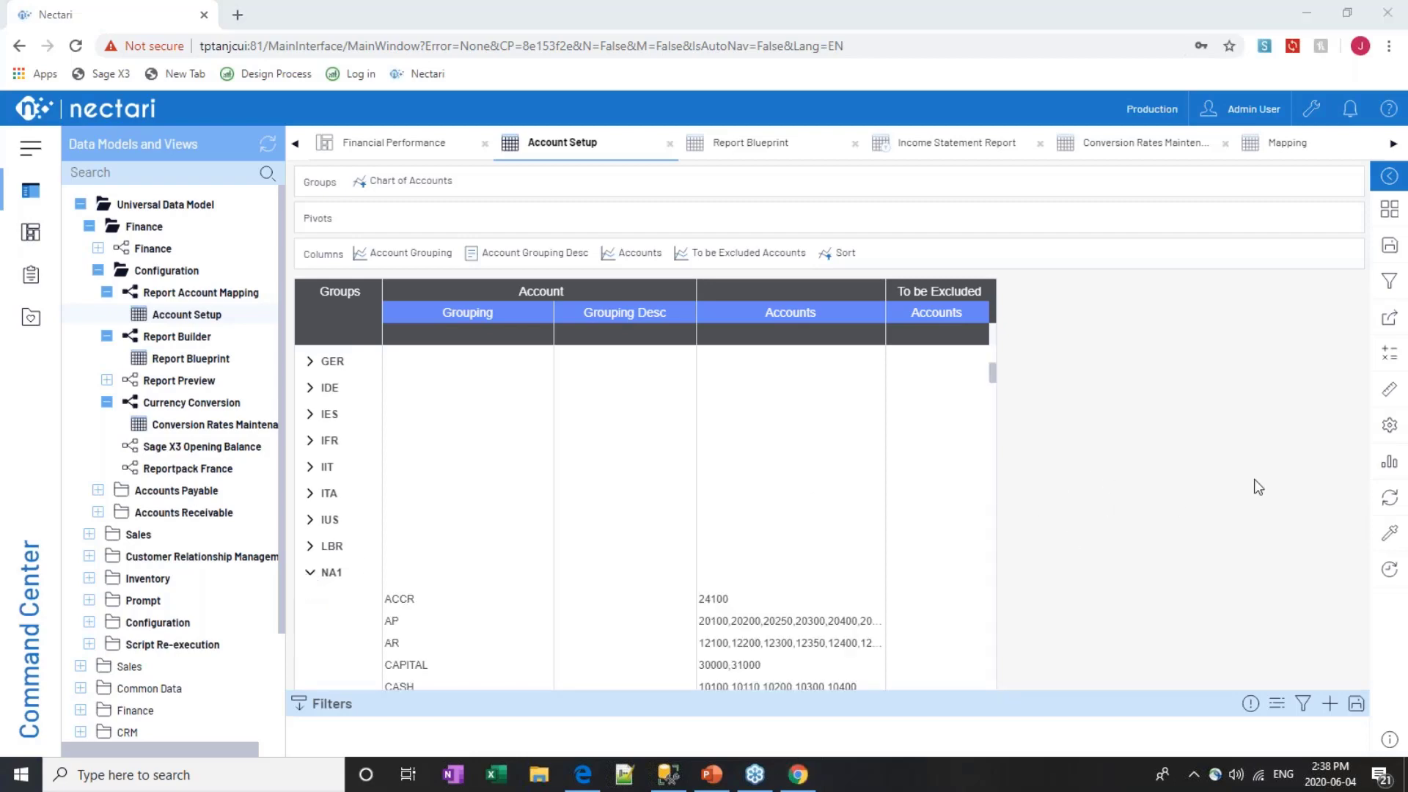
scroll(738, 503, down, 3)
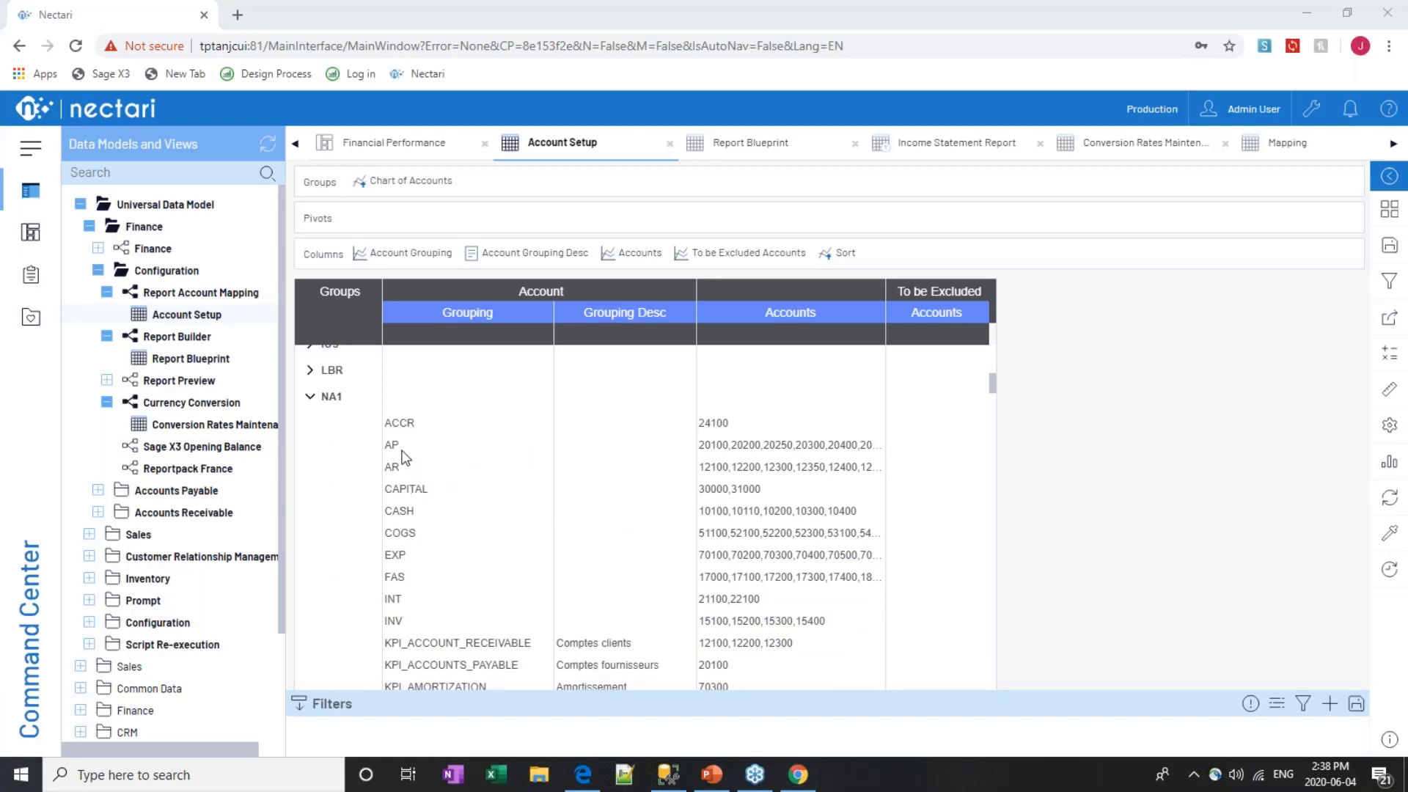
scroll(453, 498, down, 1)
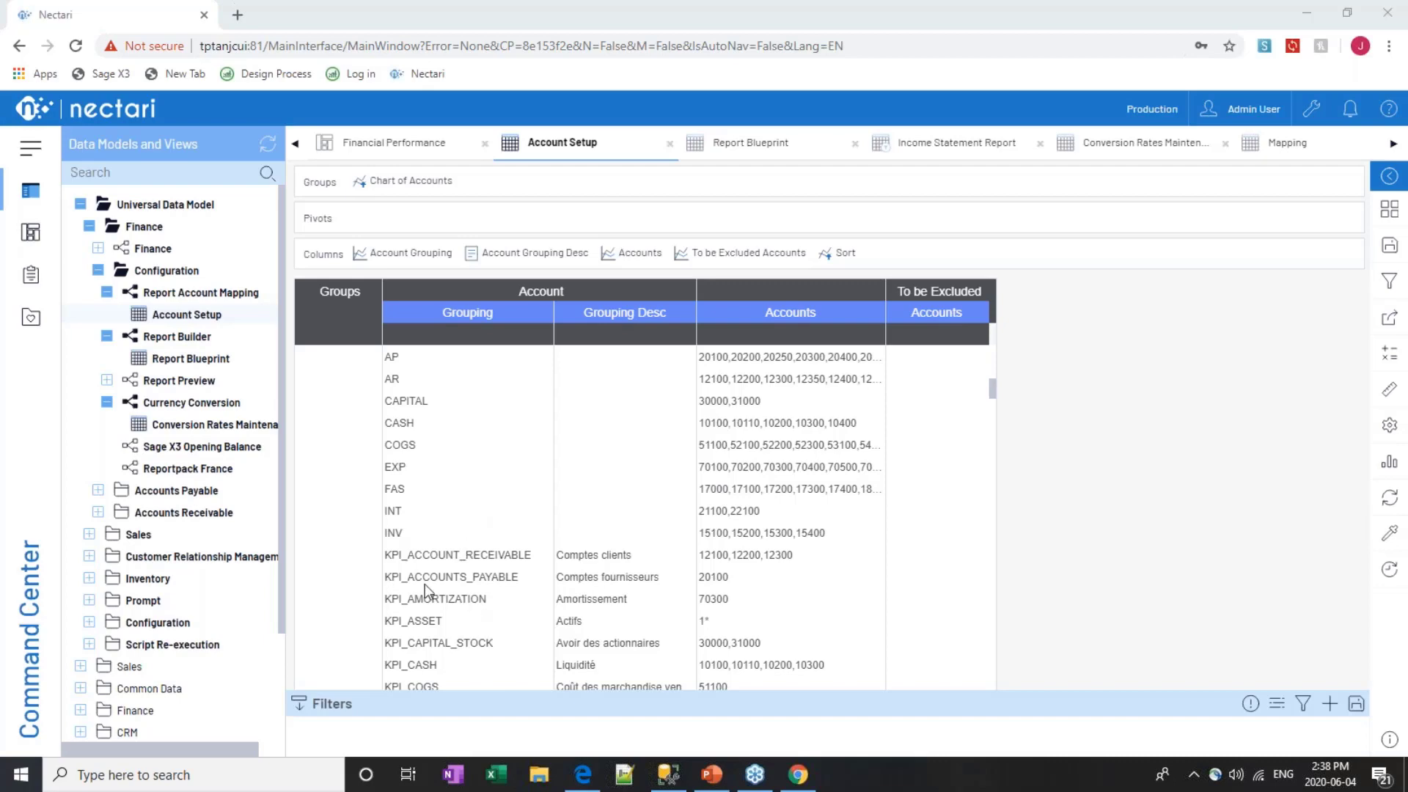
scroll(473, 610, down, 1)
scroll(474, 615, down, 3)
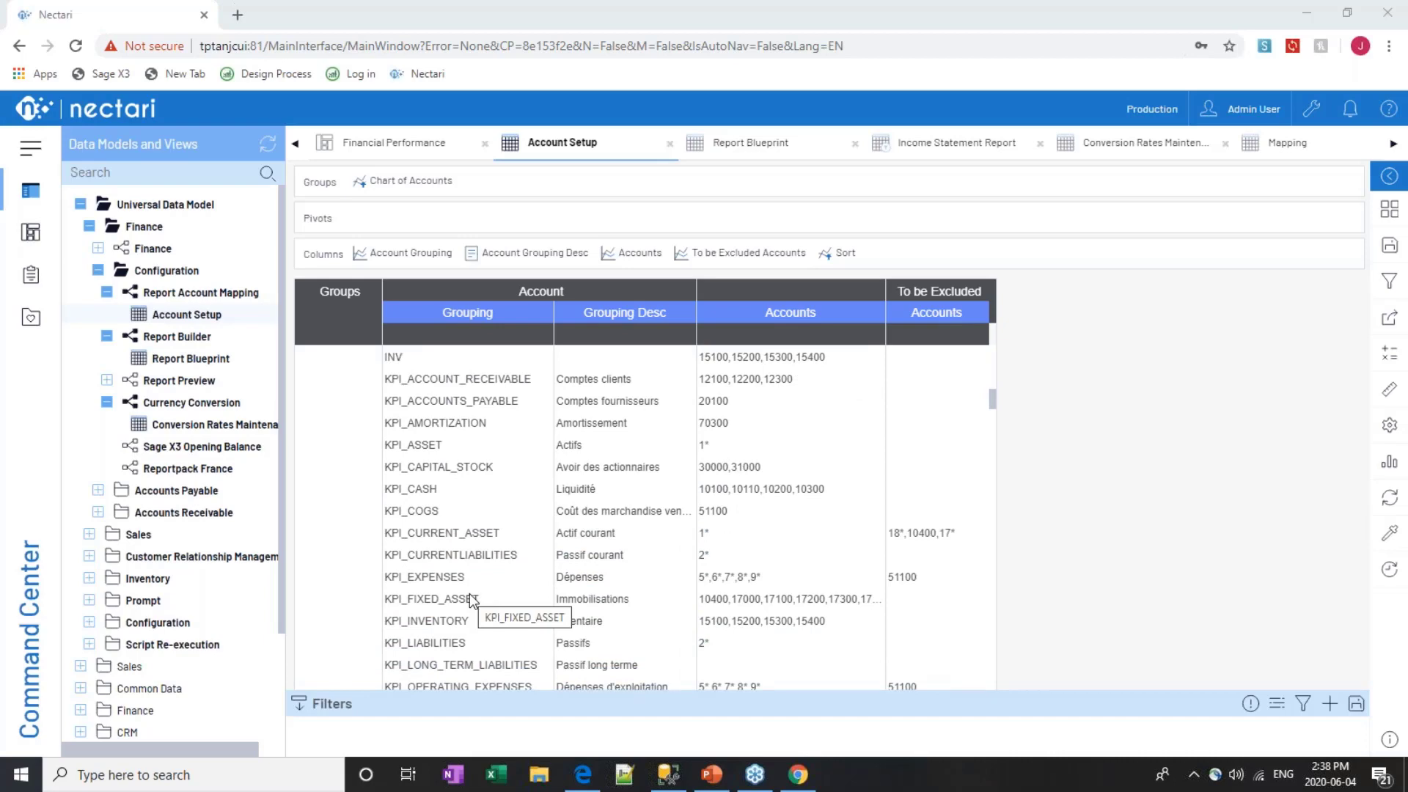
Create a new report NEC_IS in language ENG with the SQL Server option on the Report Builder data model's info page
right_click(188, 341)
click(241, 638)
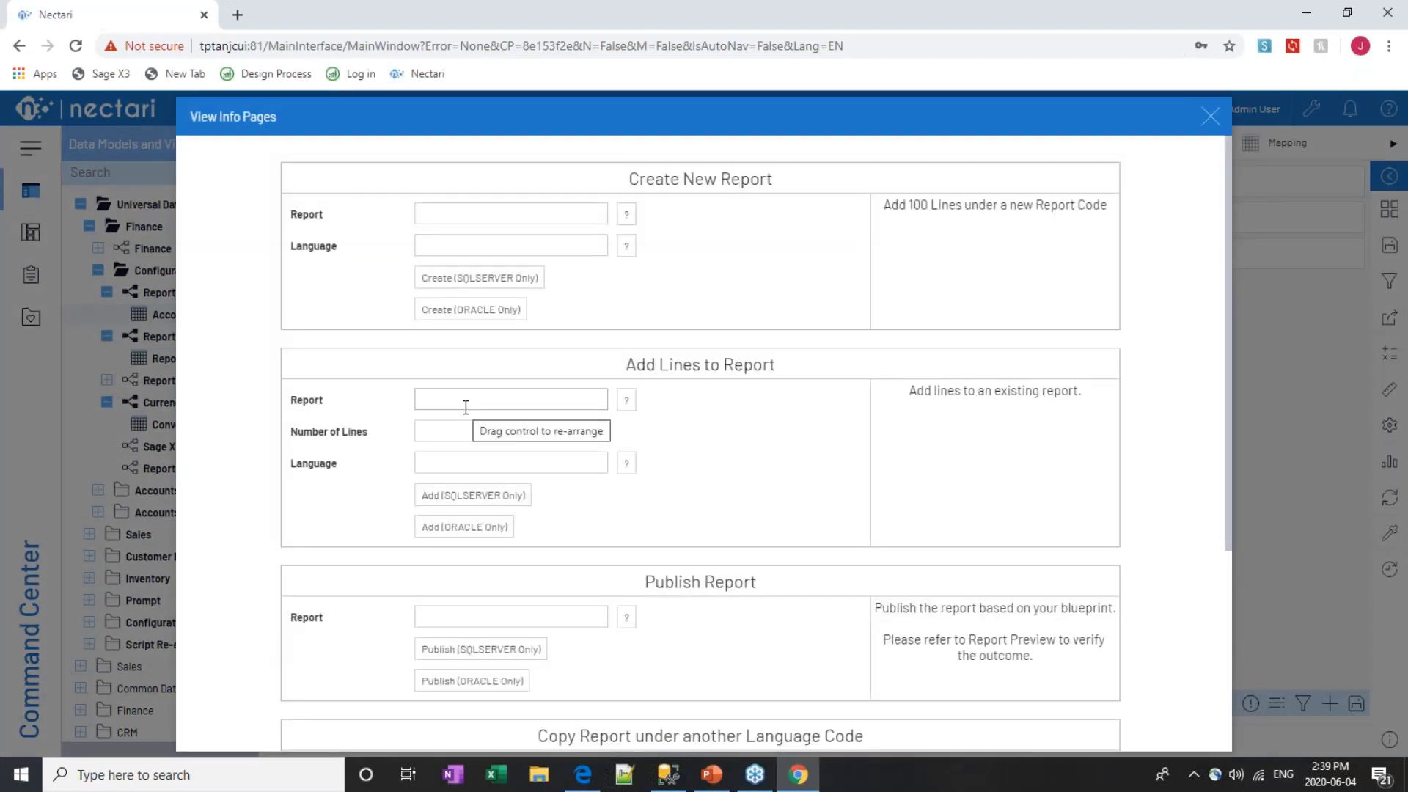
click(452, 219)
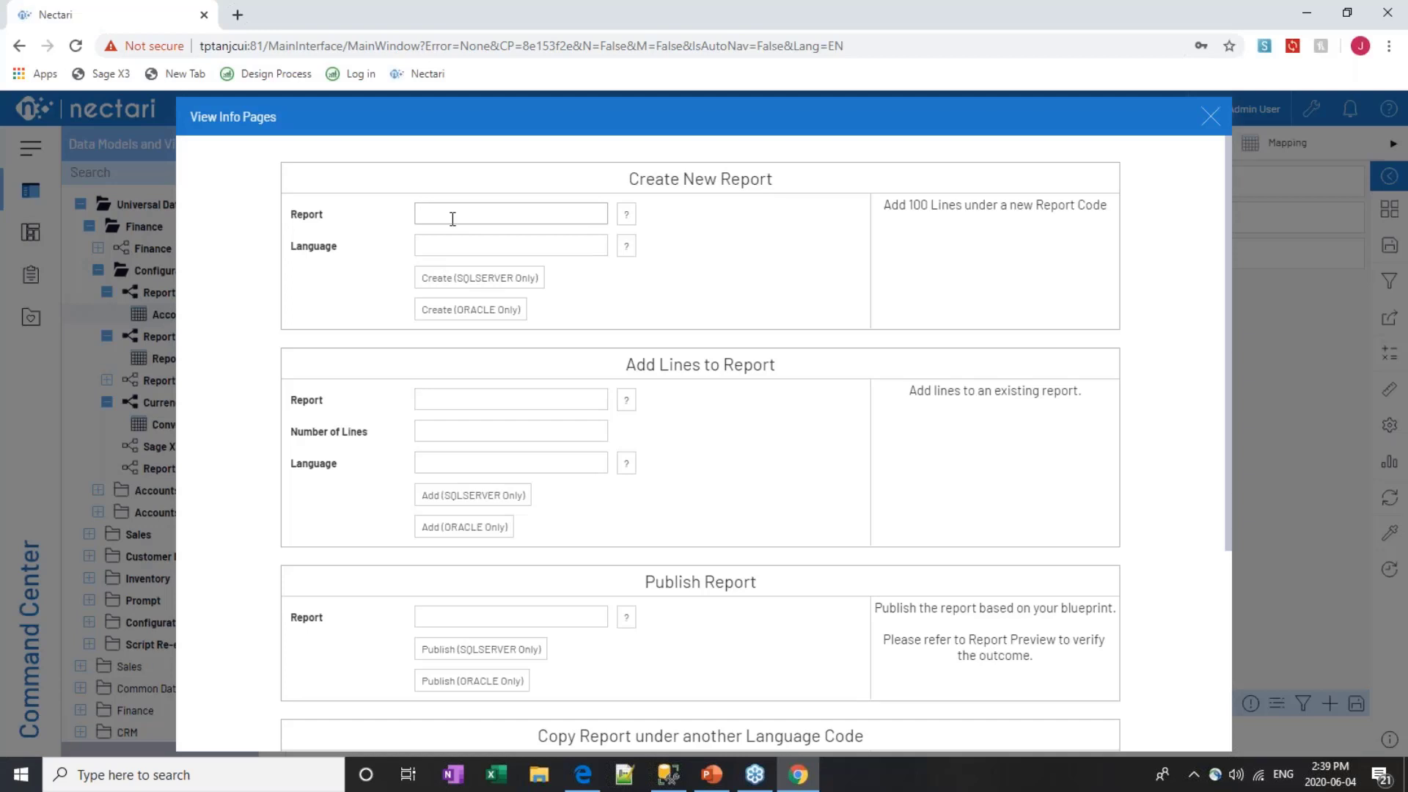
text(NEC.)
text(IS)
click(575, 243)
text(ENG)
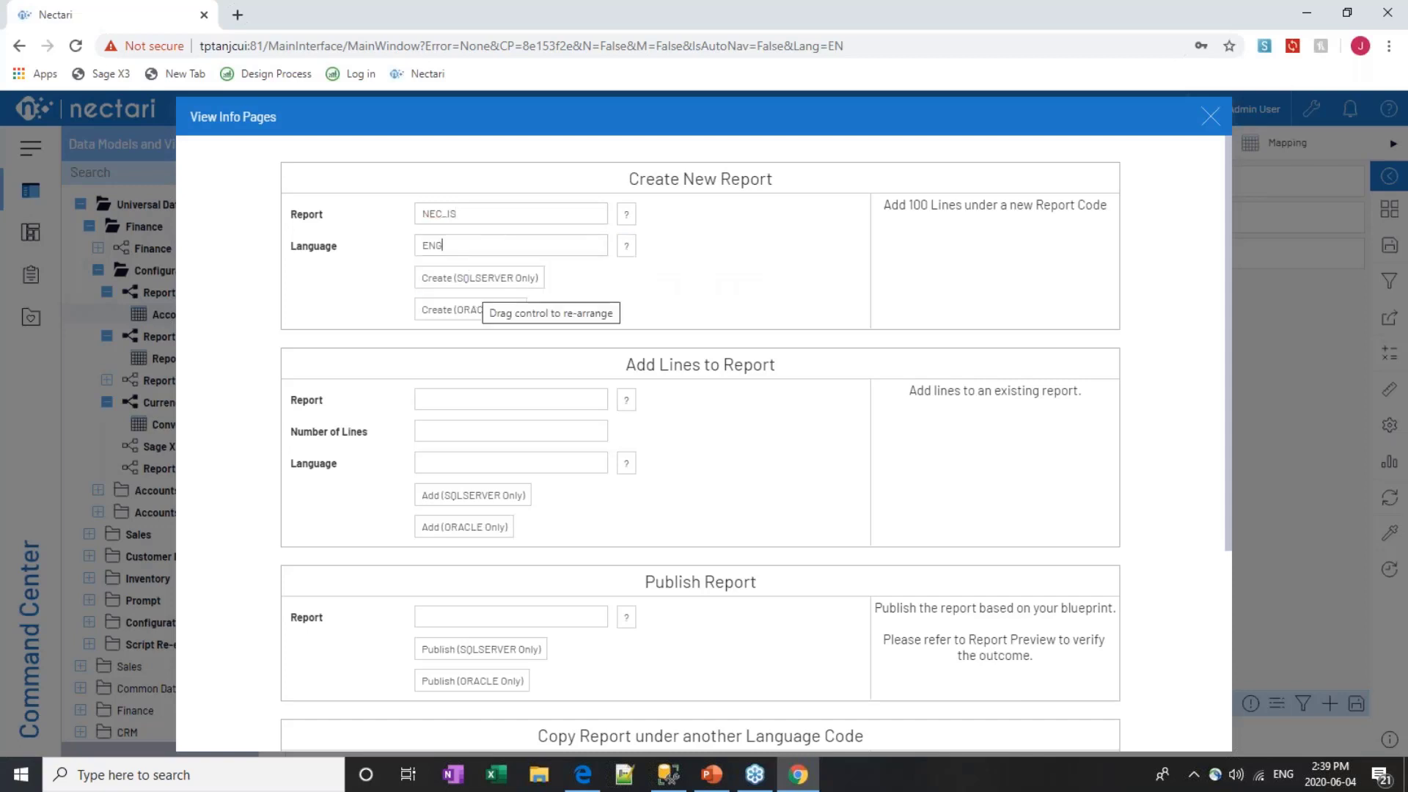
click(478, 278)
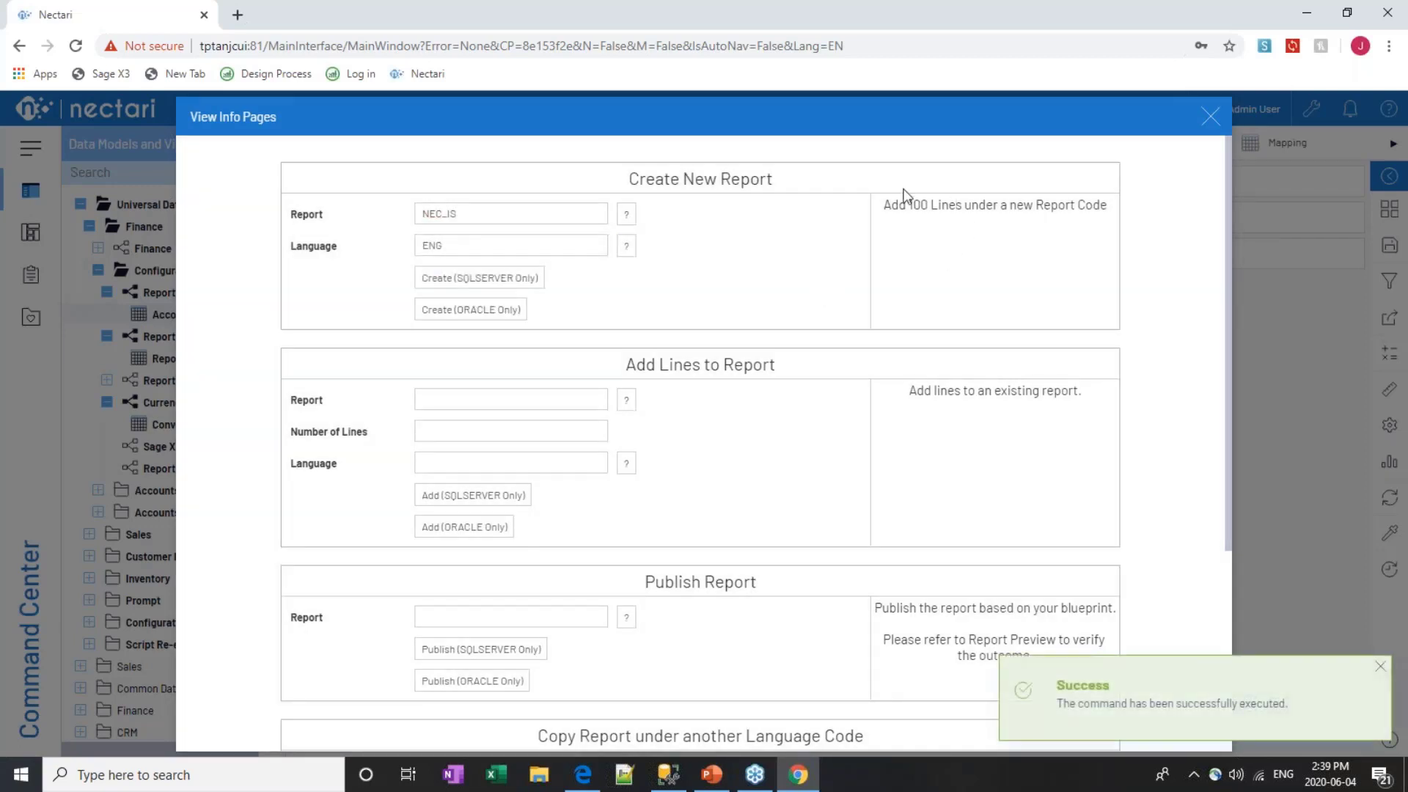
drag(882, 204, 1109, 205)
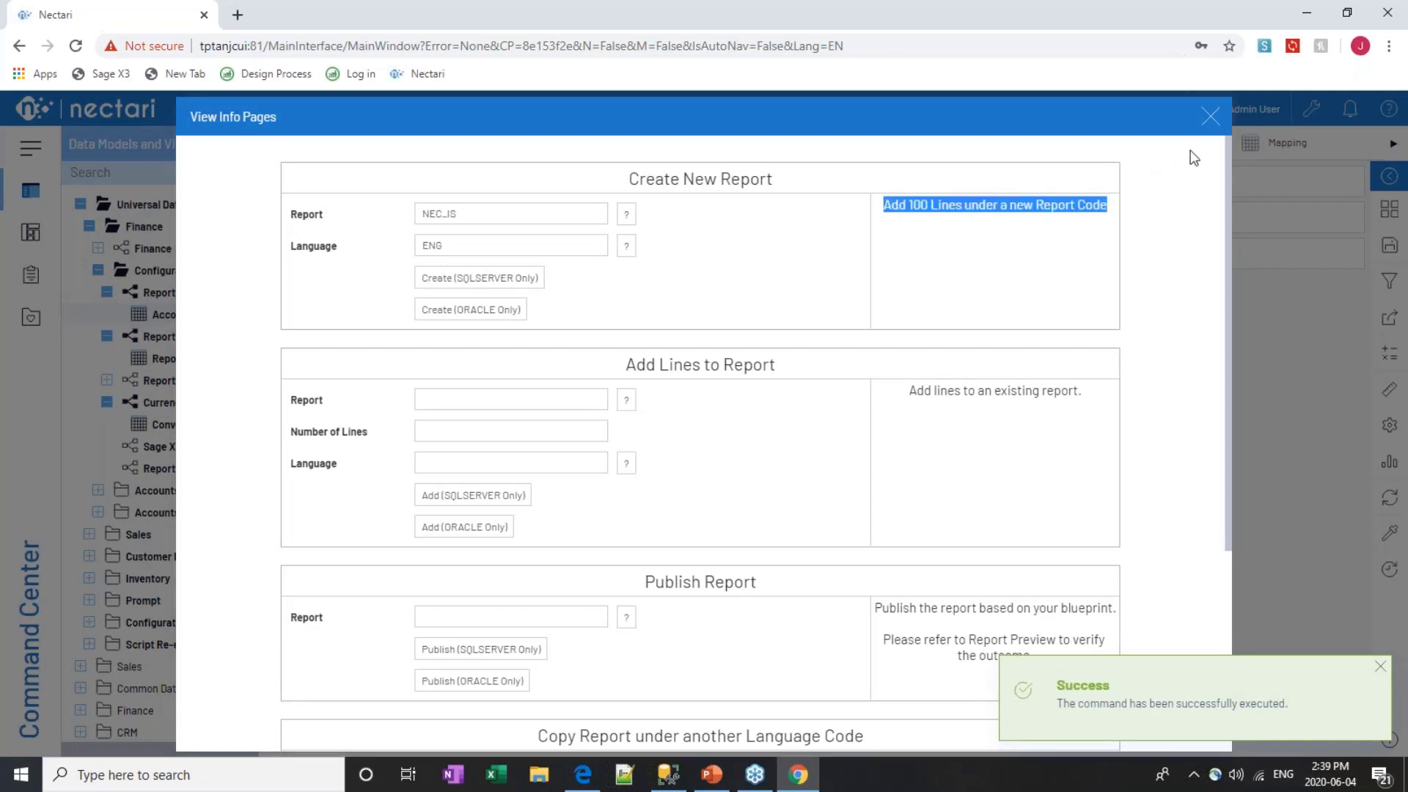
click(1214, 120)
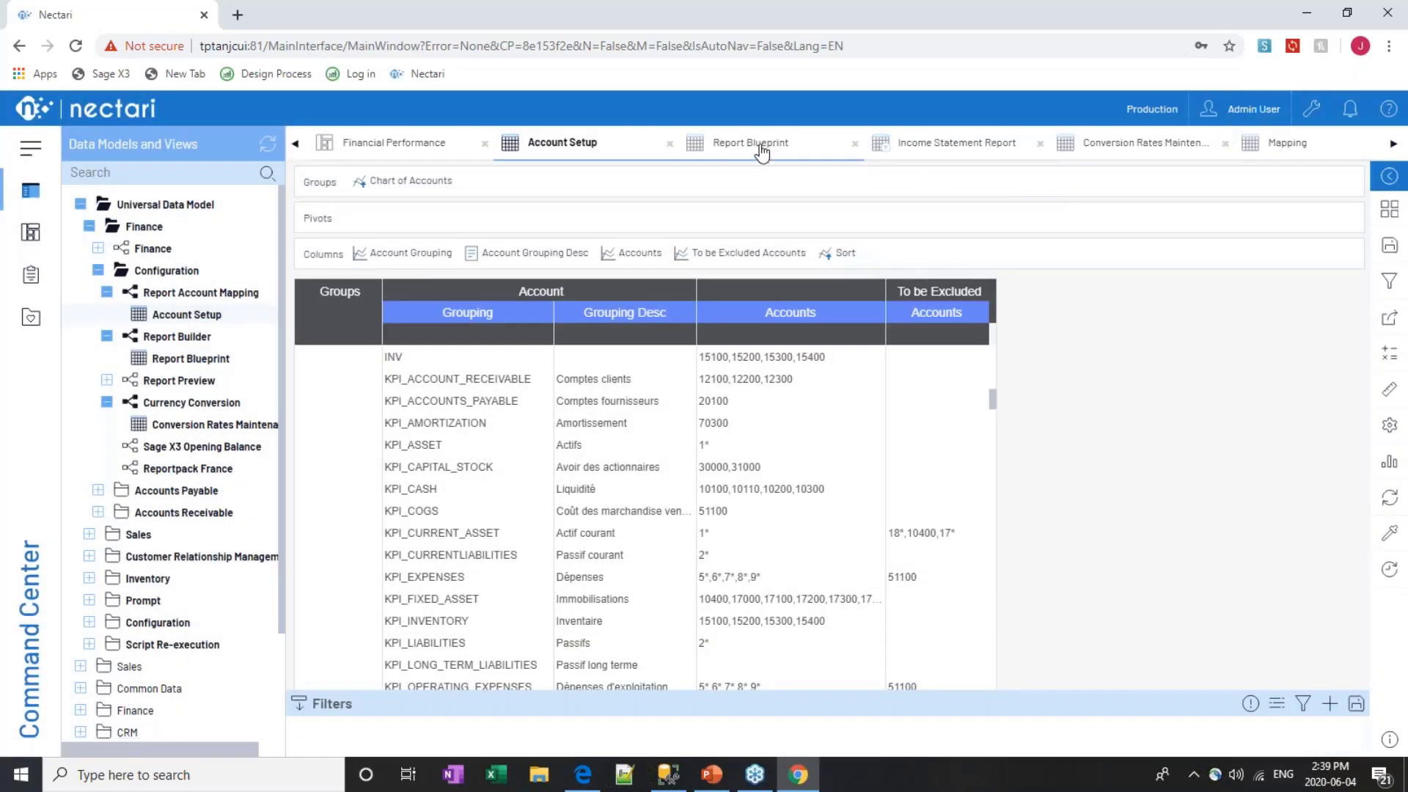
Refresh the Report Blueprint view and expand the NEC_IS report's lines
click(709, 158)
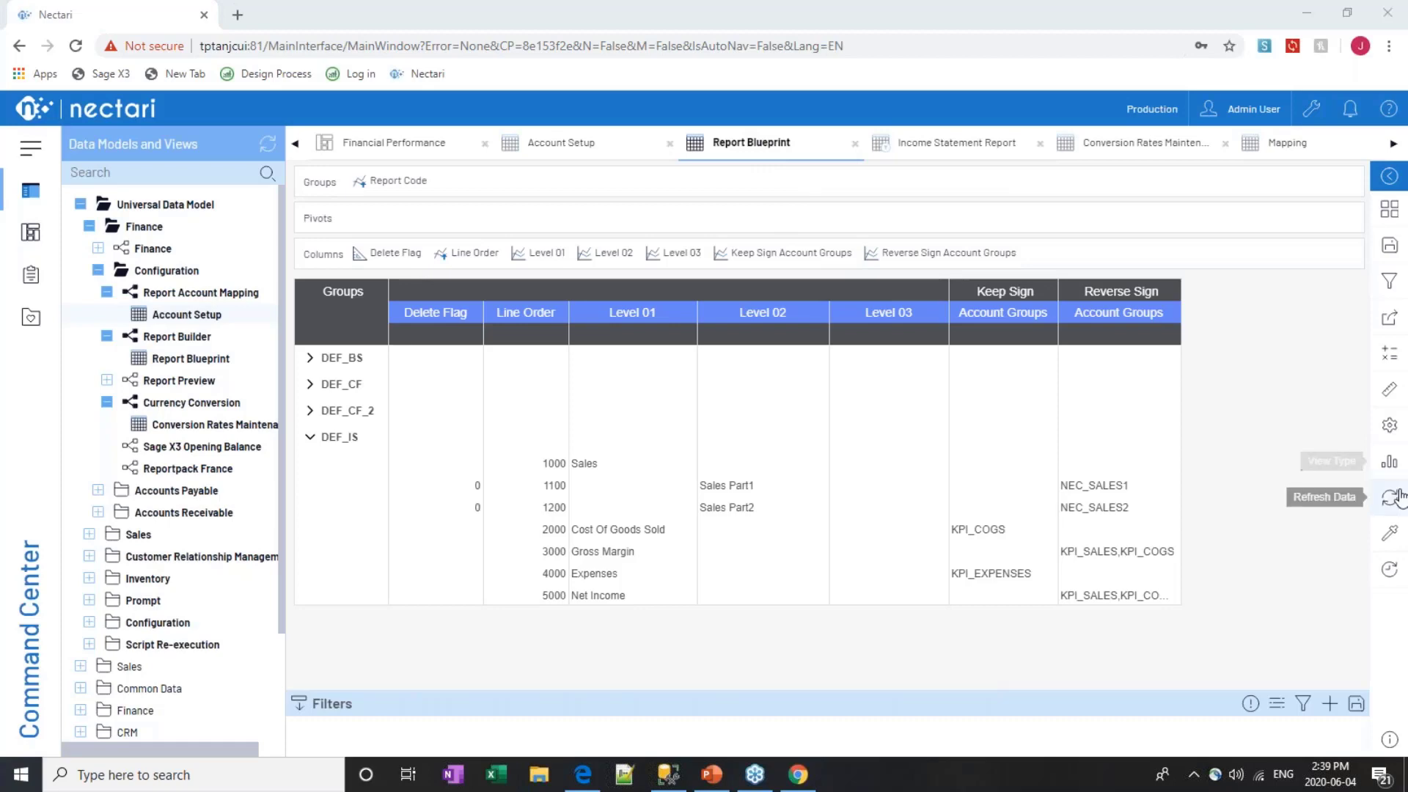
click(1362, 499)
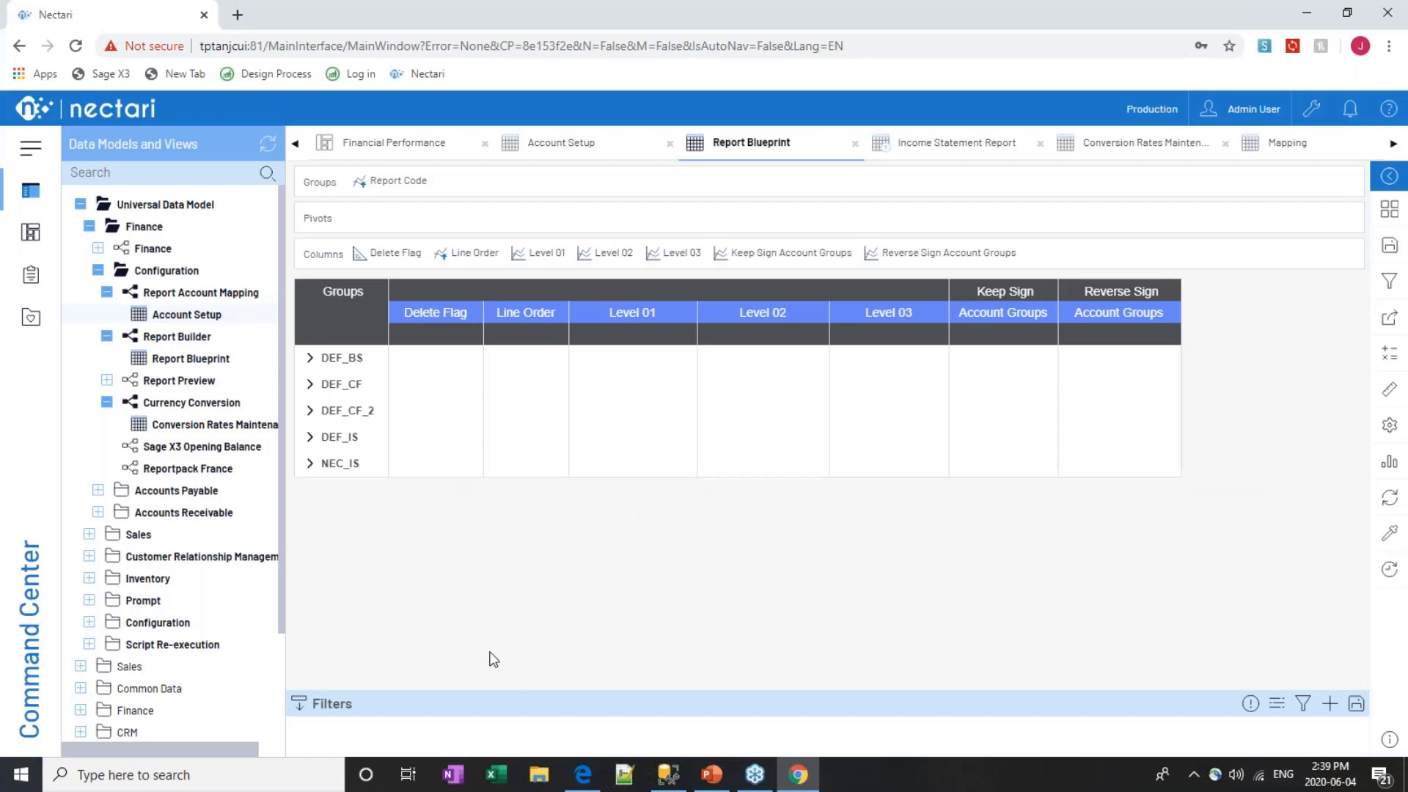
click(310, 464)
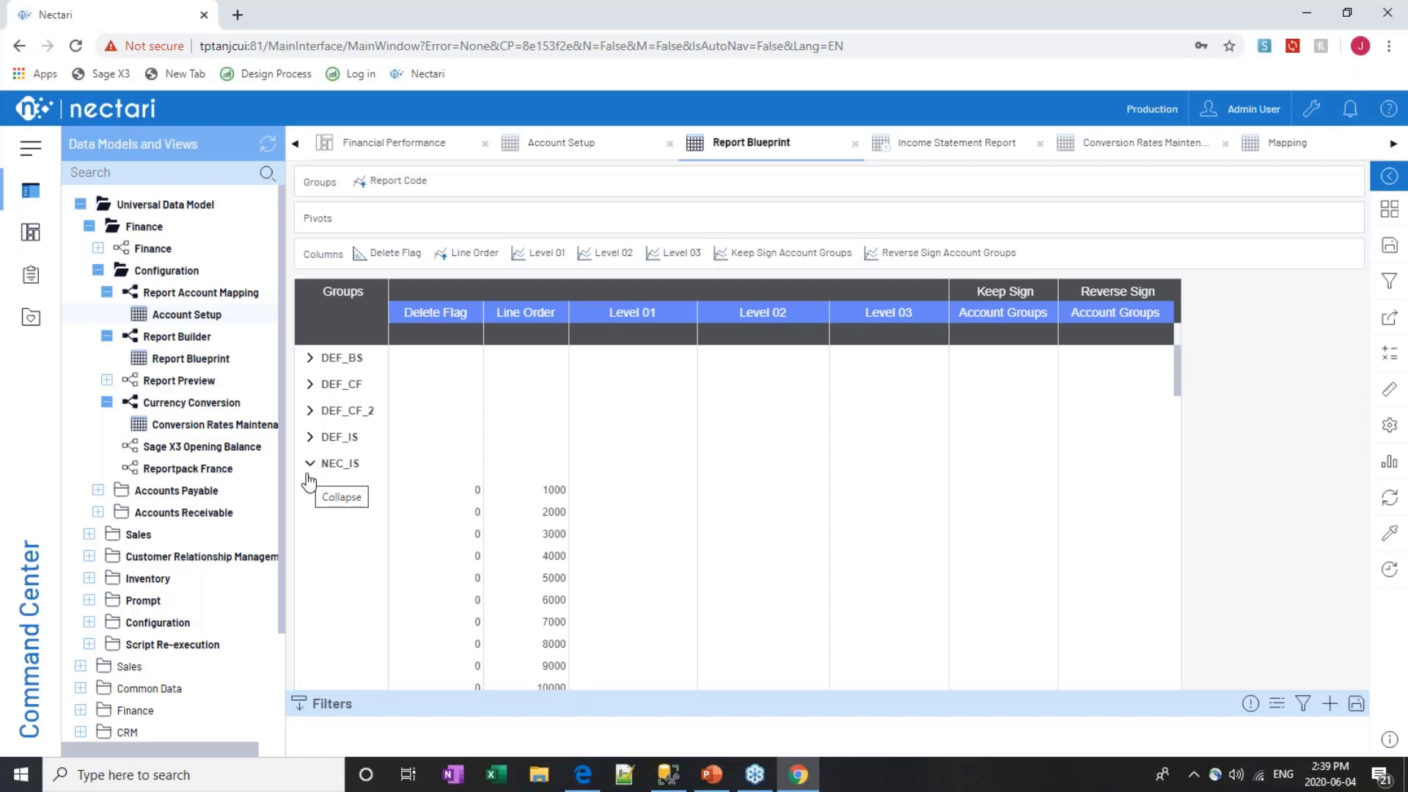
Name the Level 01 entries of NEC_IS lines 1000, 2000 and 3000 as Sales, Cost of goods and Gross Margin
click(629, 489)
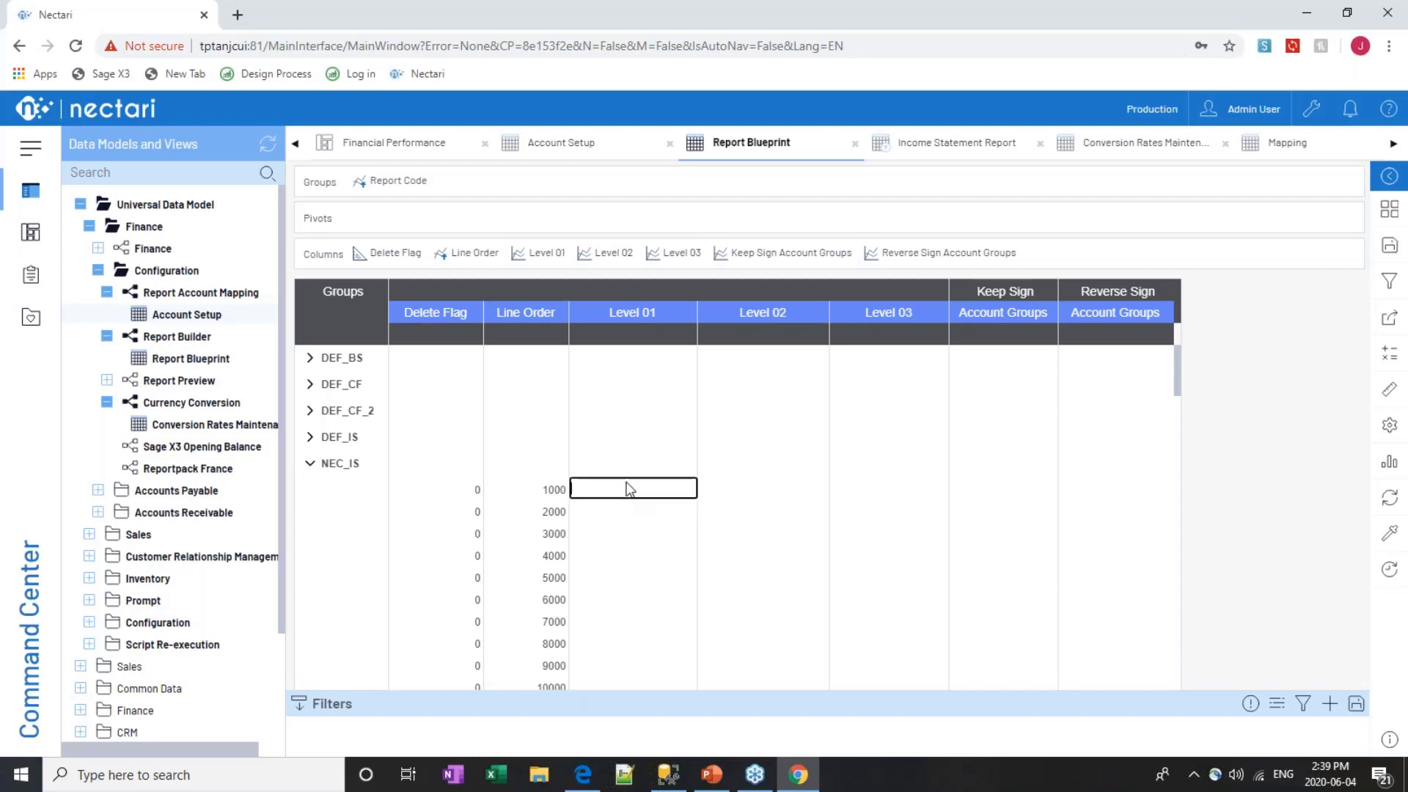
text(Sales)
key(Tab)
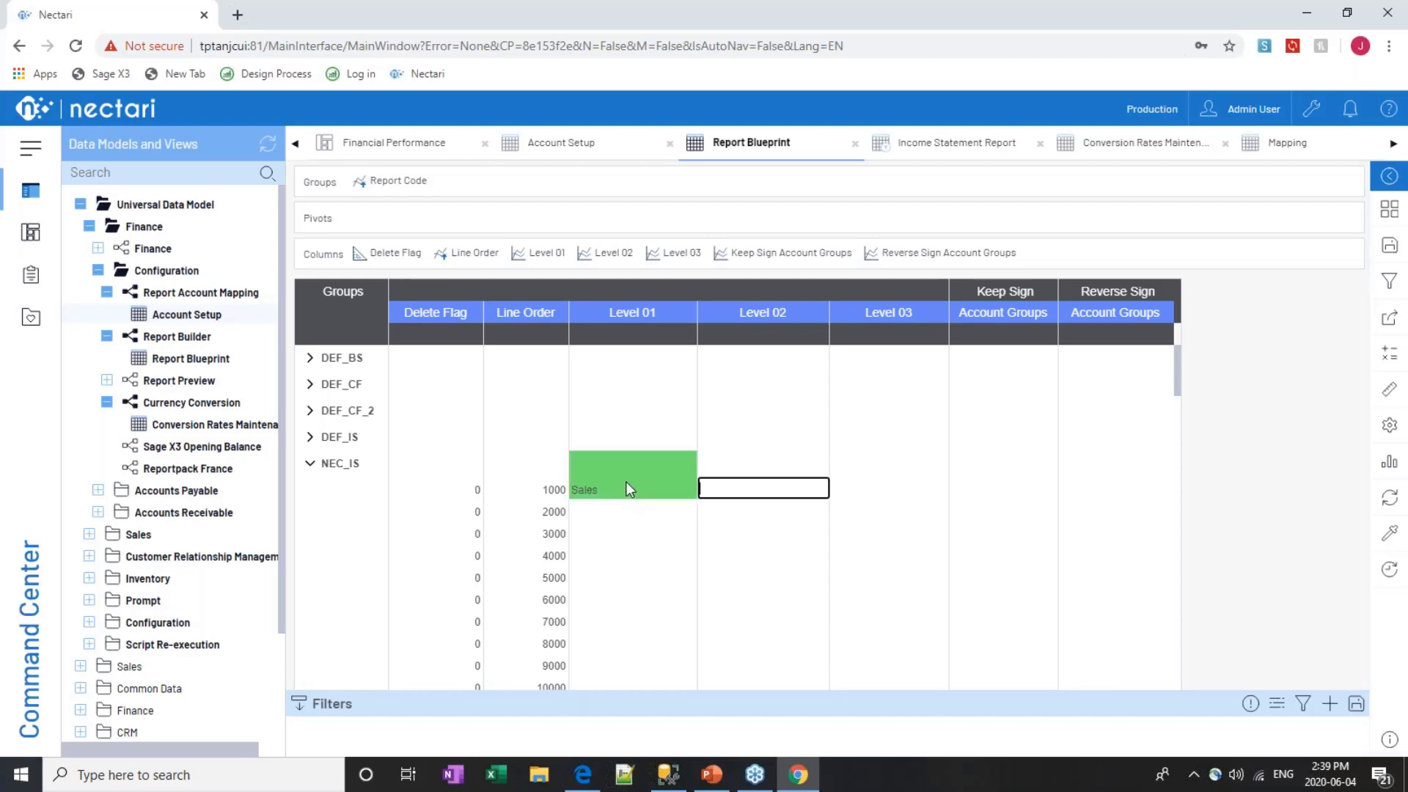
click(610, 514)
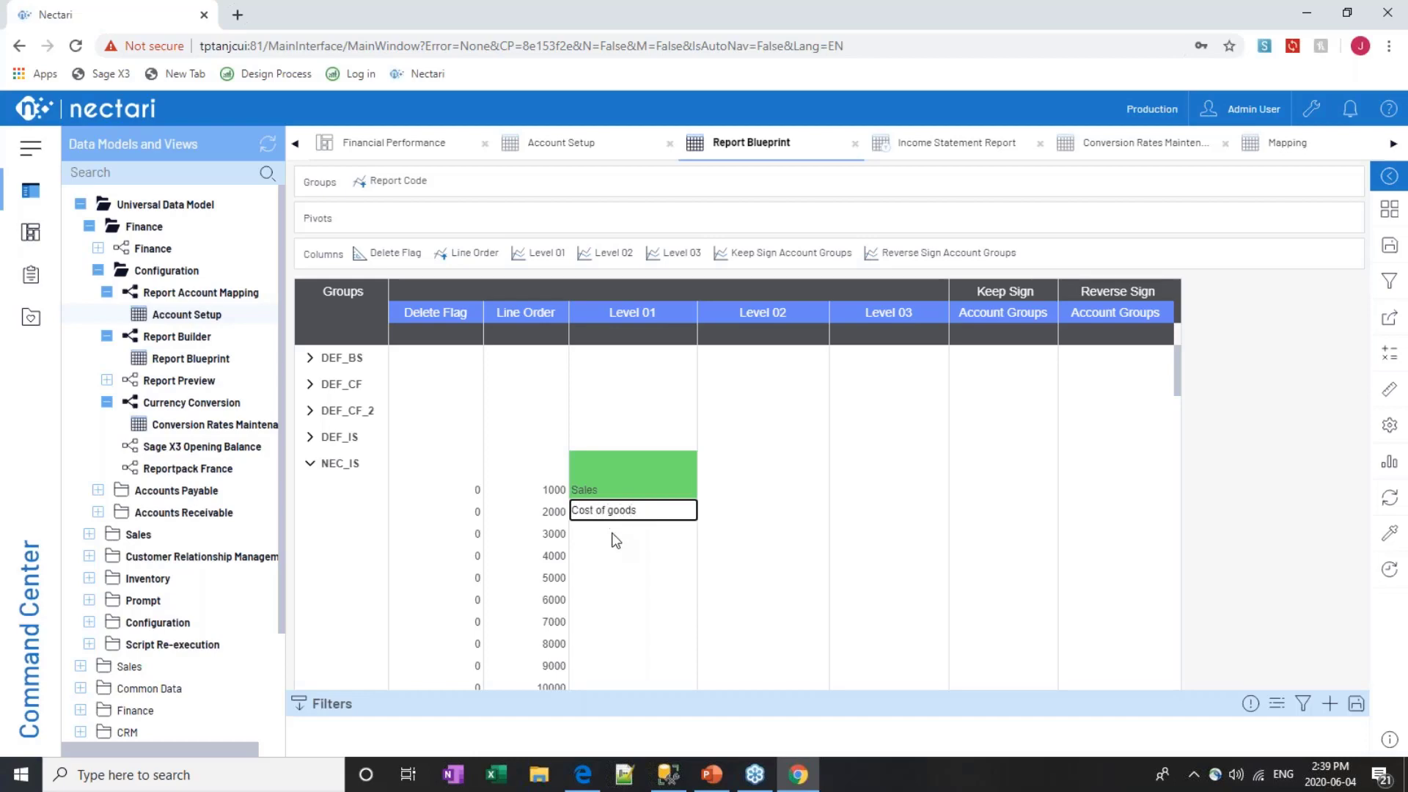
click(608, 535)
text(Gross Marin)
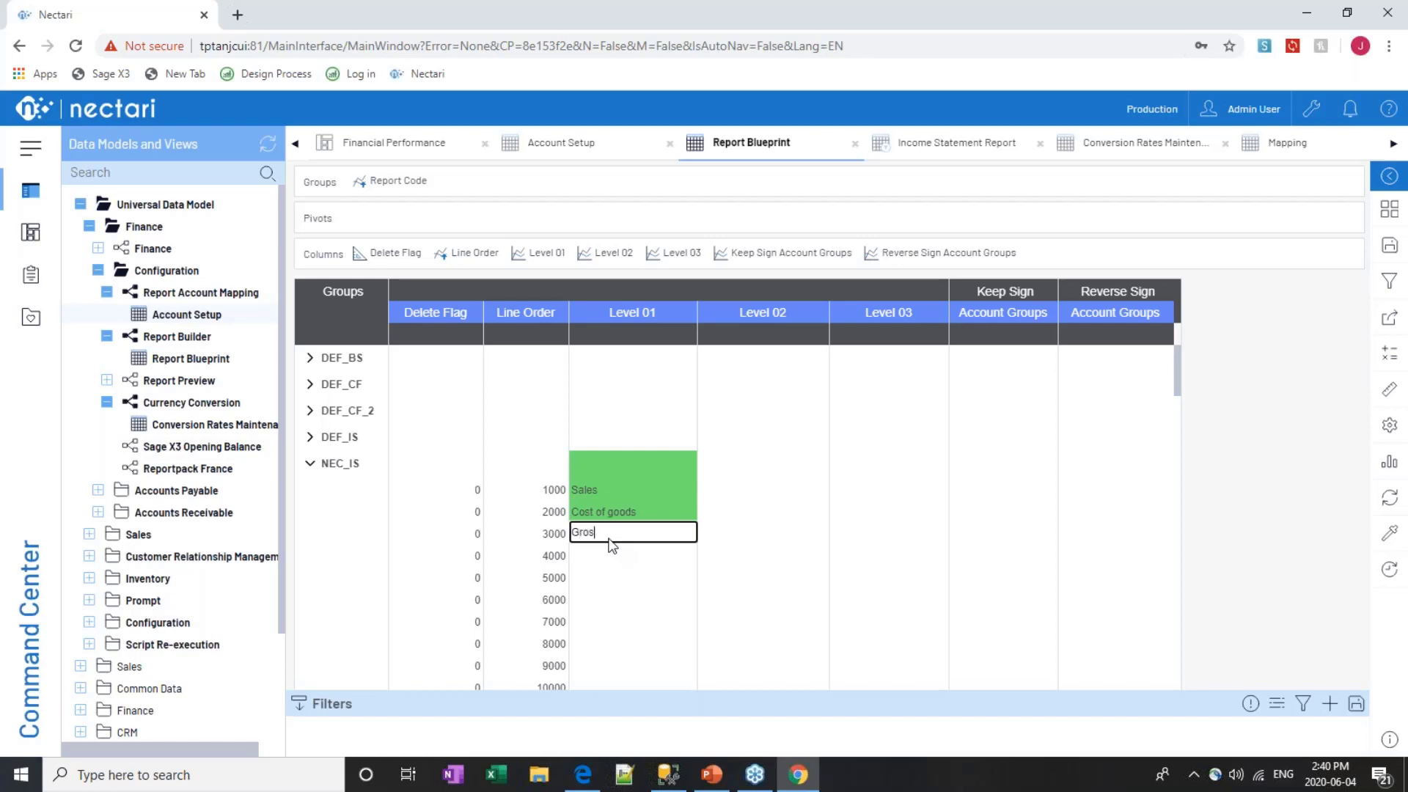
key(BackSpace)
key(BackSpace)
text(gin)
Assign SALES as the Reverse Sign account group of the Sales line, leaving its Keep Sign account group empty
click(978, 474)
click(981, 488)
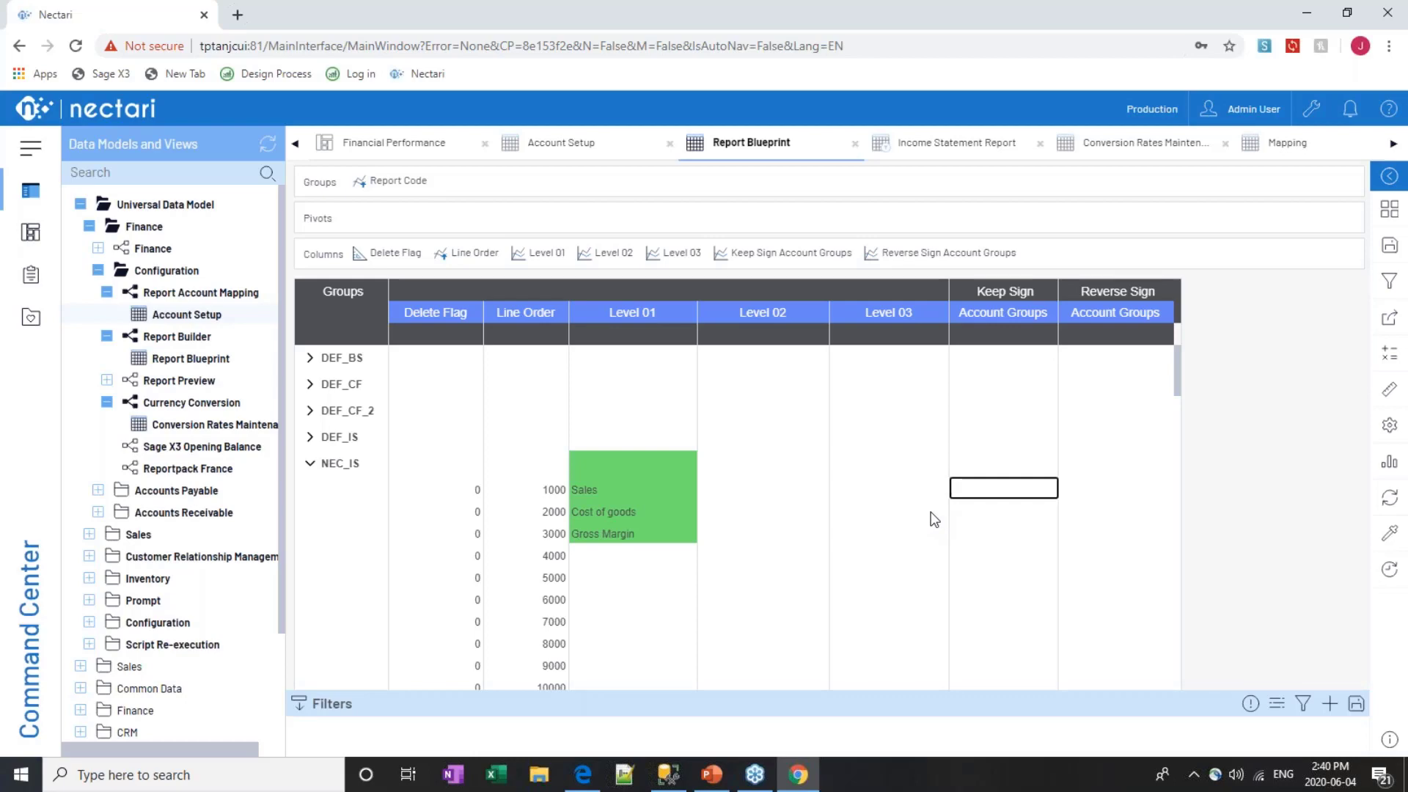
text(SALES)
key(Tab)
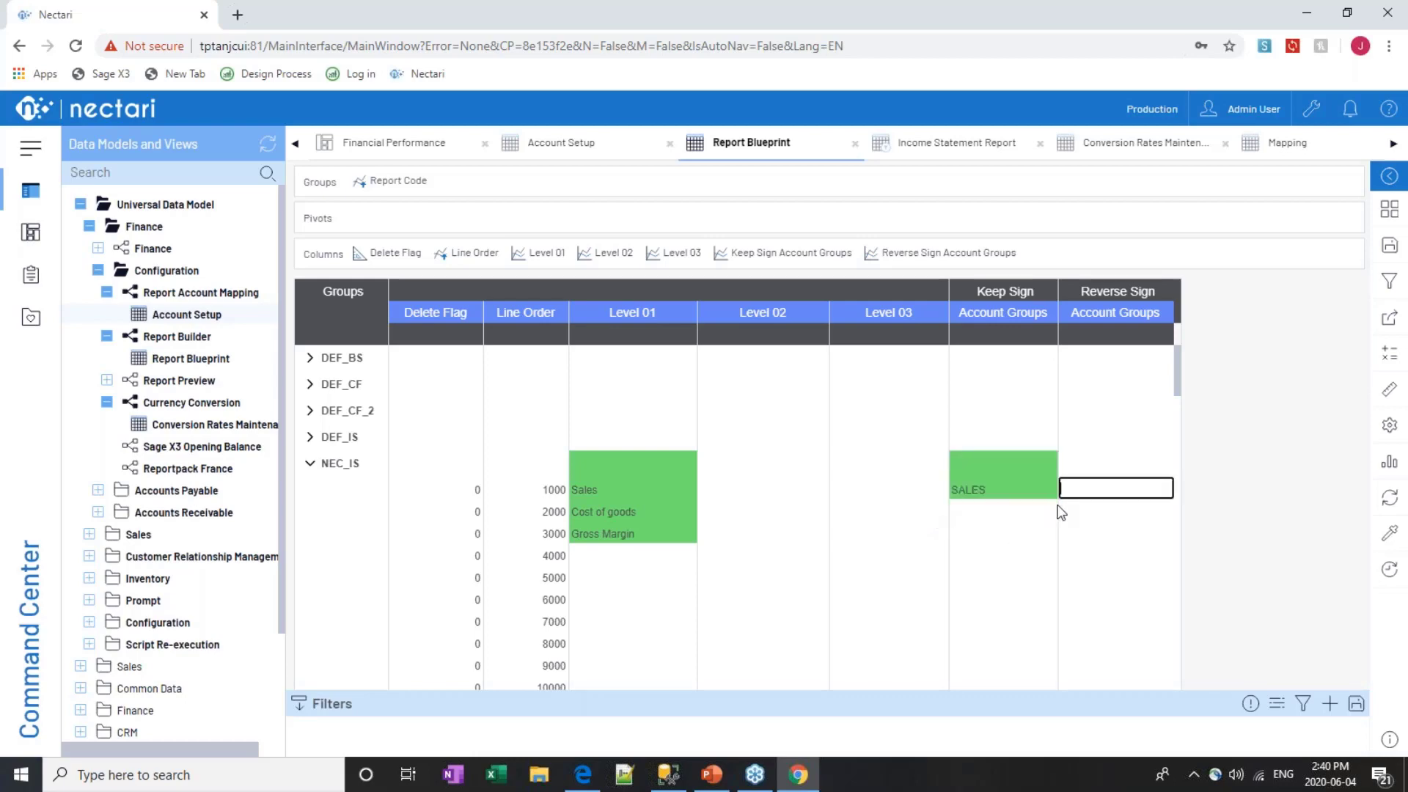
click(1033, 494)
key(ctrl+c)
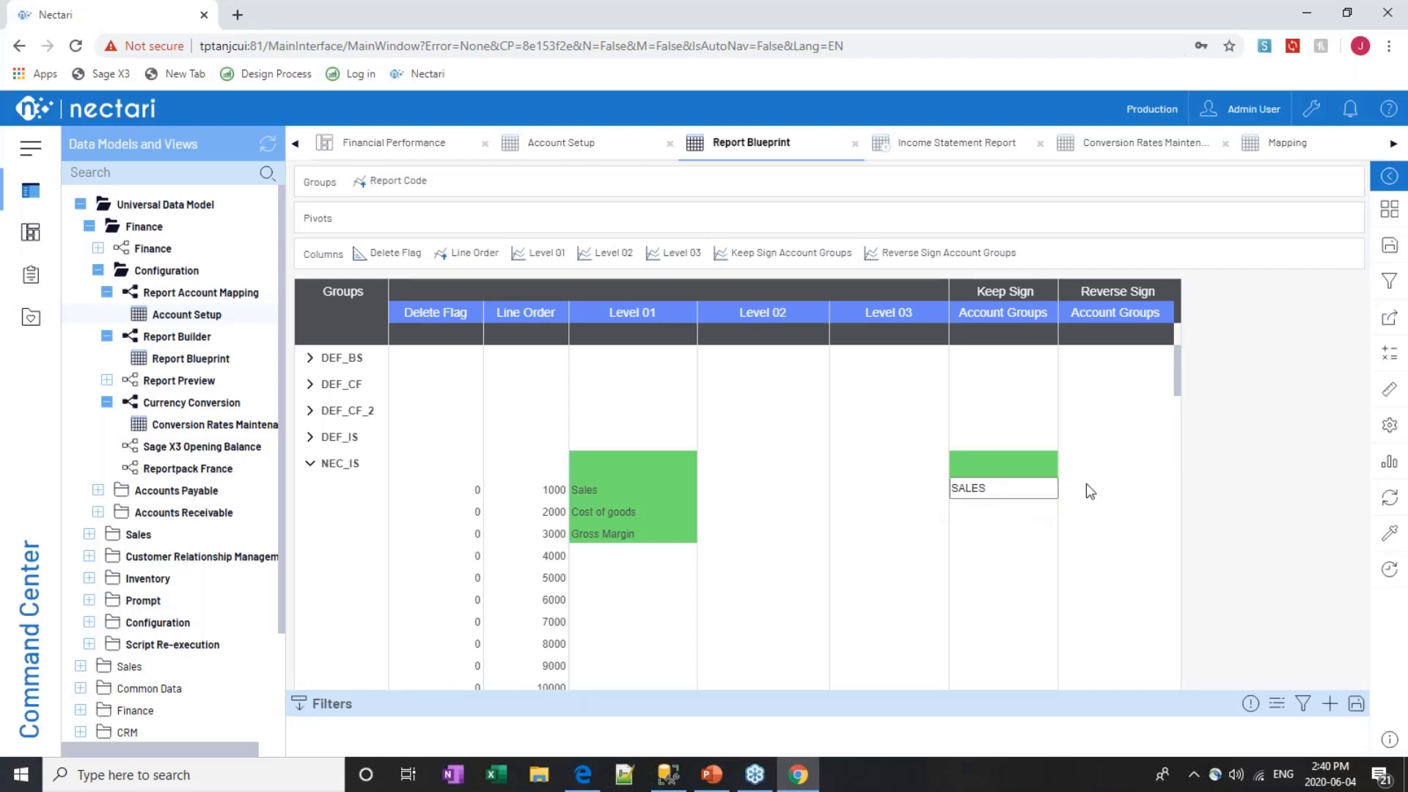
click(1085, 483)
key(ctrl+v)
click(1015, 493)
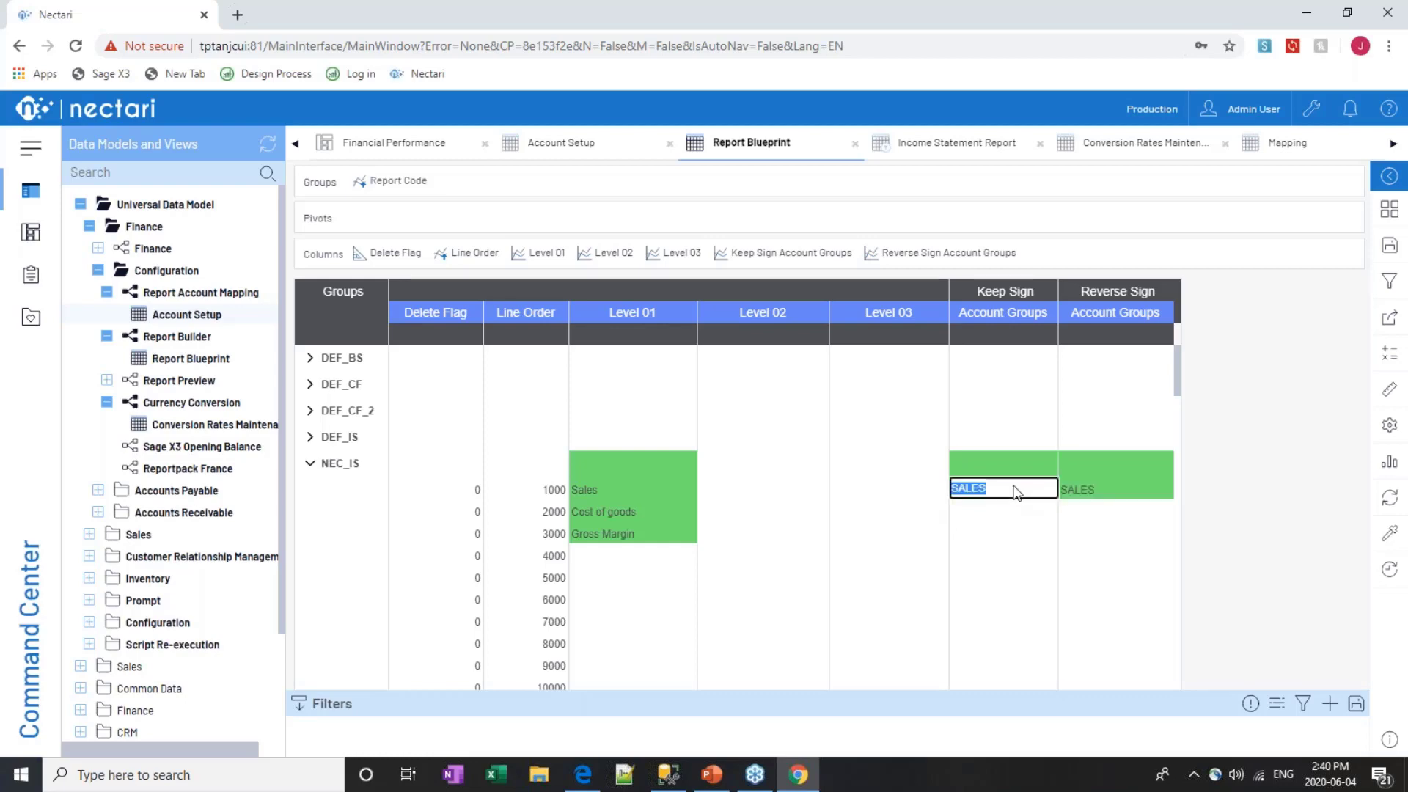
key(Delete)
Assign COGS as the Keep Sign account group of the Cost of goods line
click(1044, 513)
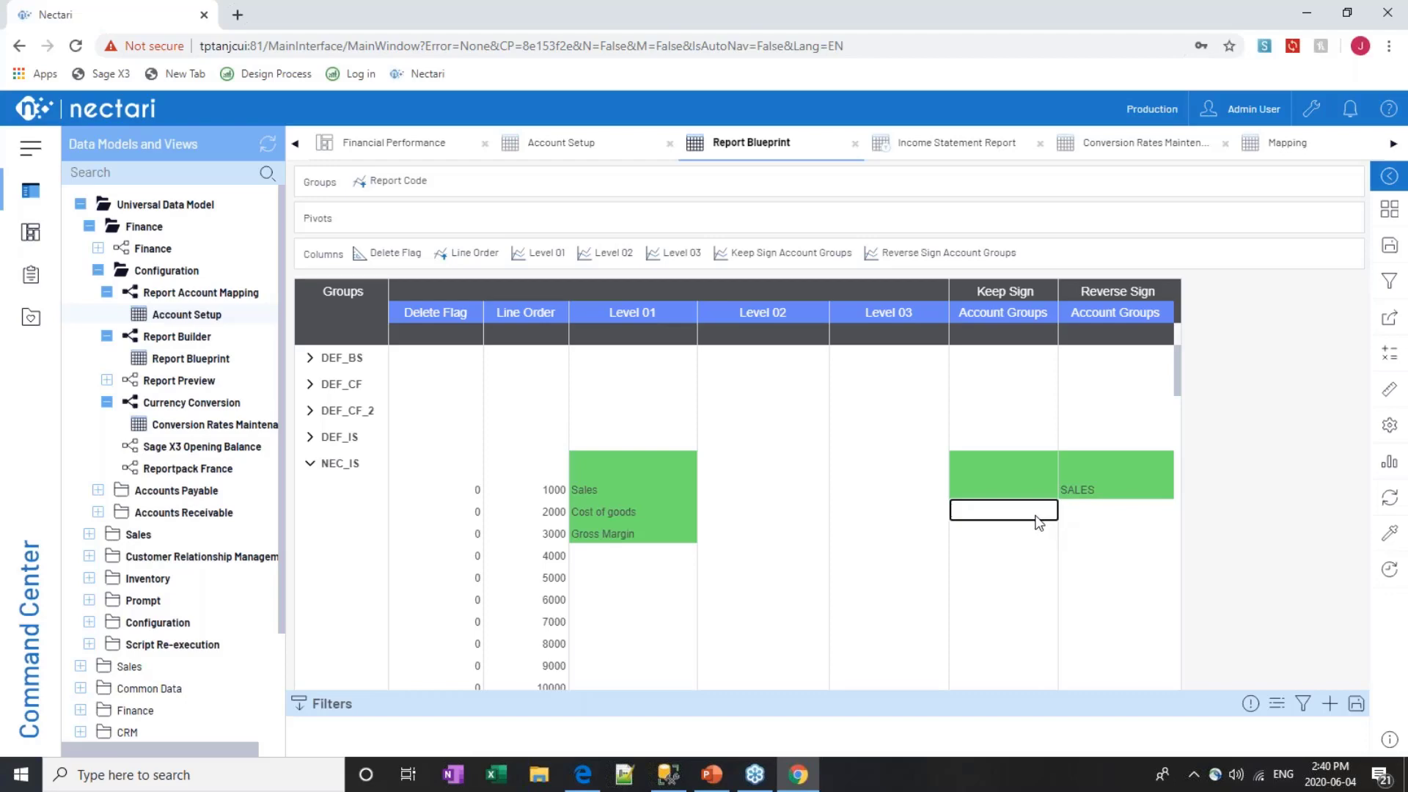
text(COGS)
key(Tab)
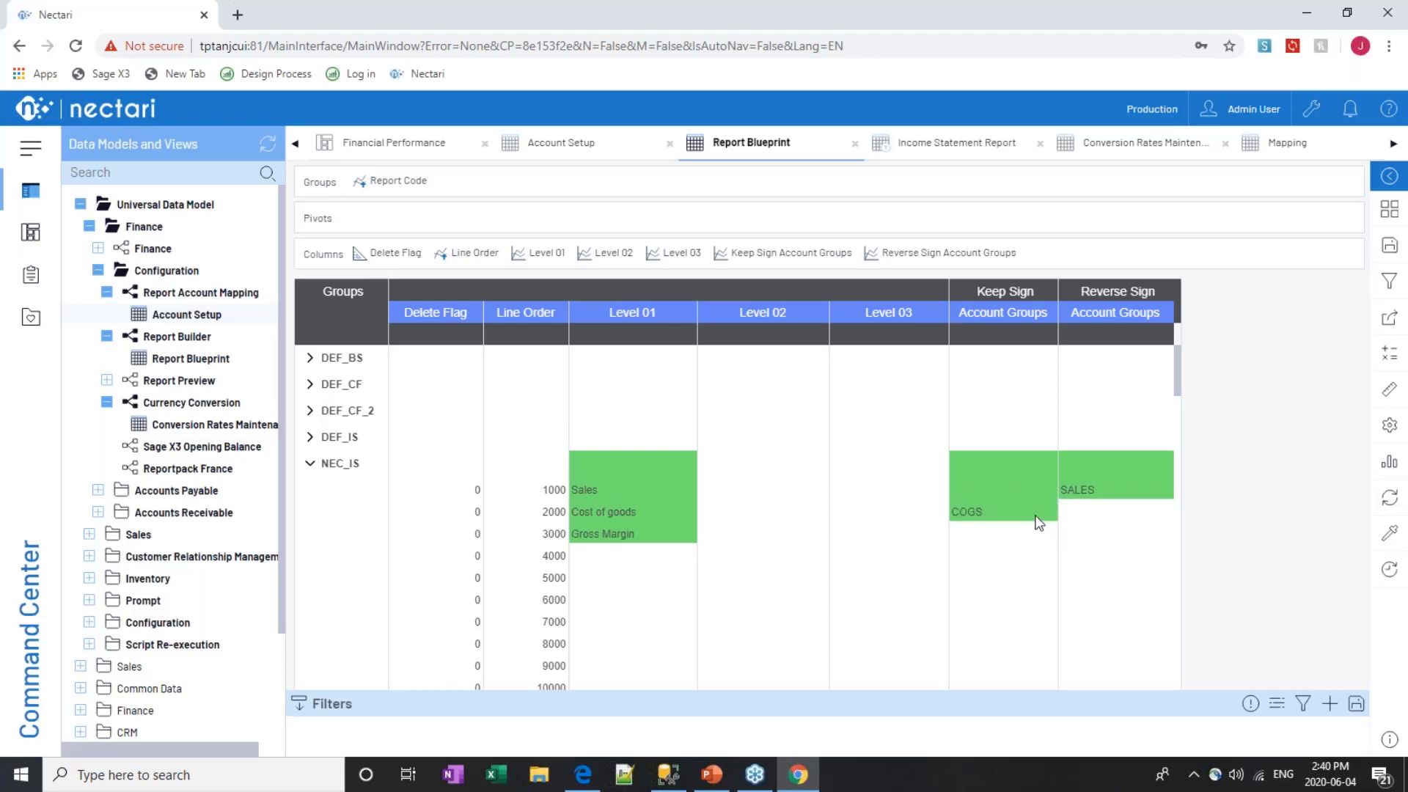
Set the Gross Margin line's Reverse Sign account groups to SALES,COGS and save the Report Blueprint data
click(1076, 534)
text(SALES,COGS)
click(981, 576)
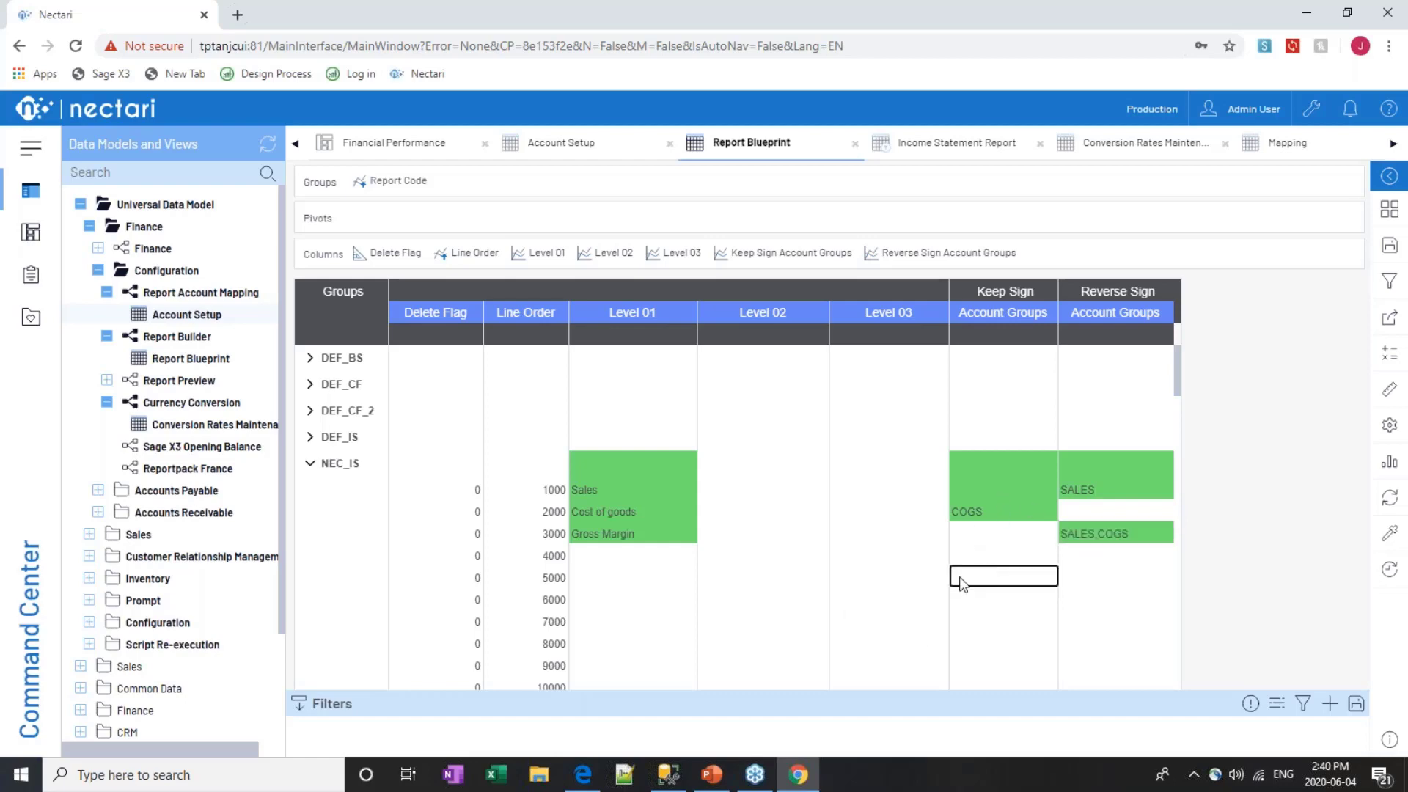
click(1391, 251)
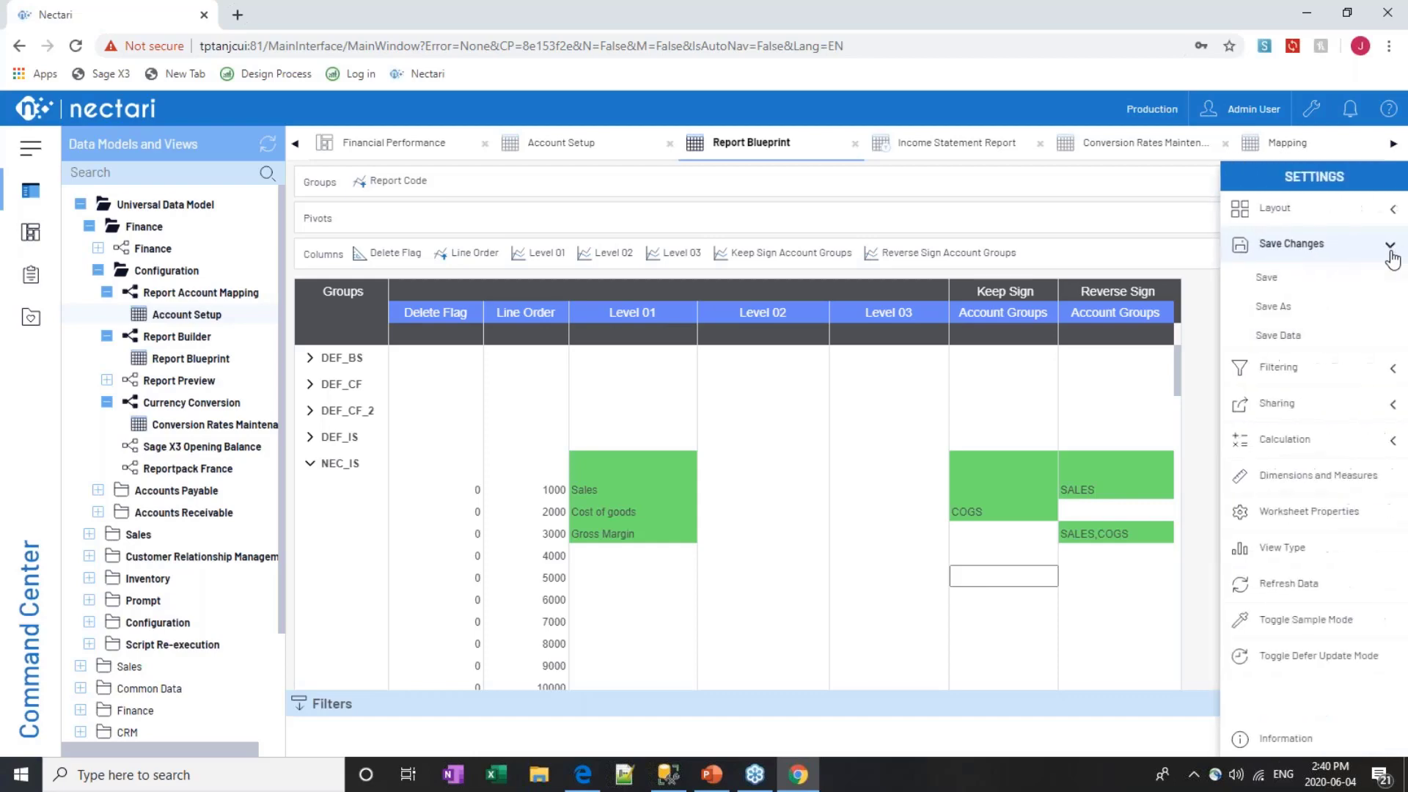
click(1277, 335)
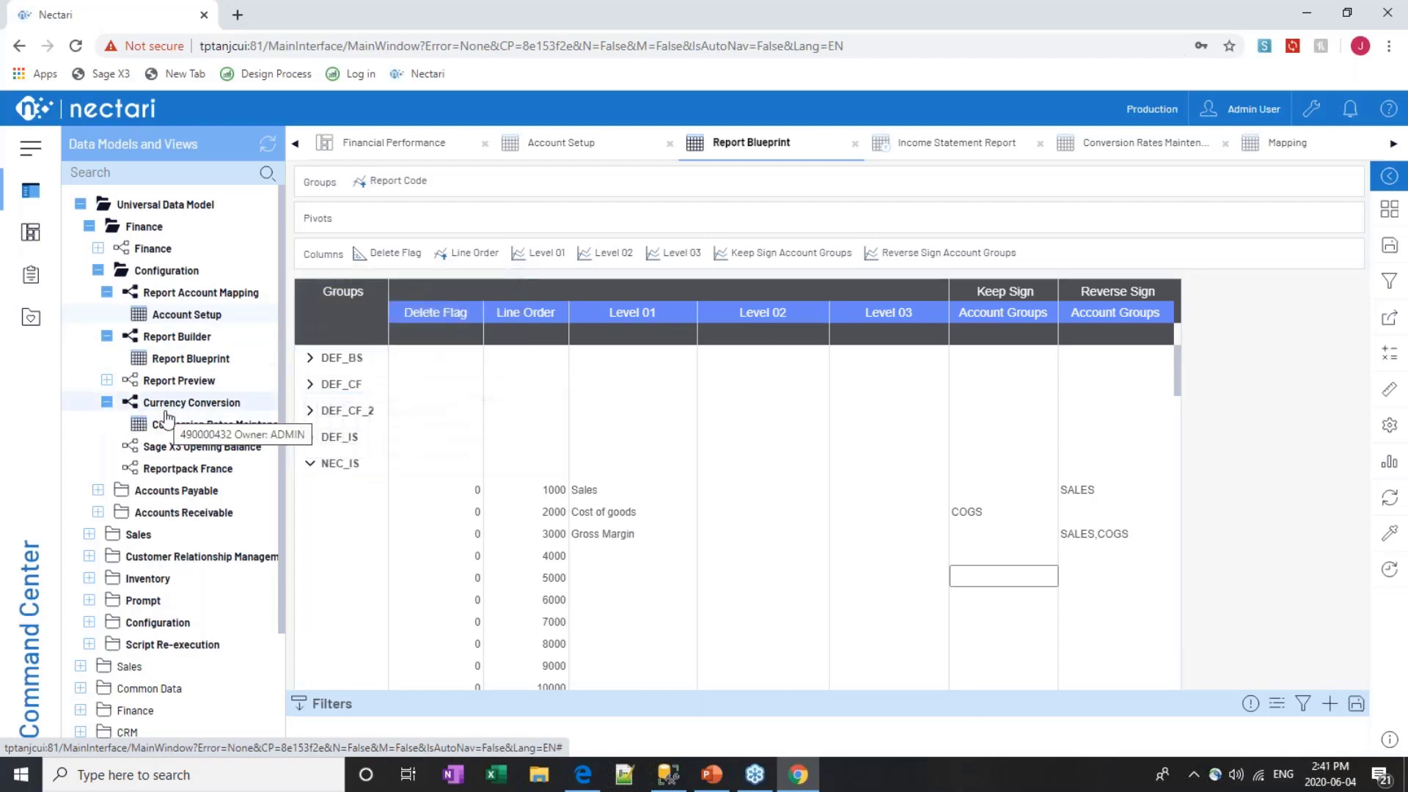
Publish the account groupings for chart of accounts NA1 with the SQL Server option on the Report Account Mapping info page
right_click(198, 297)
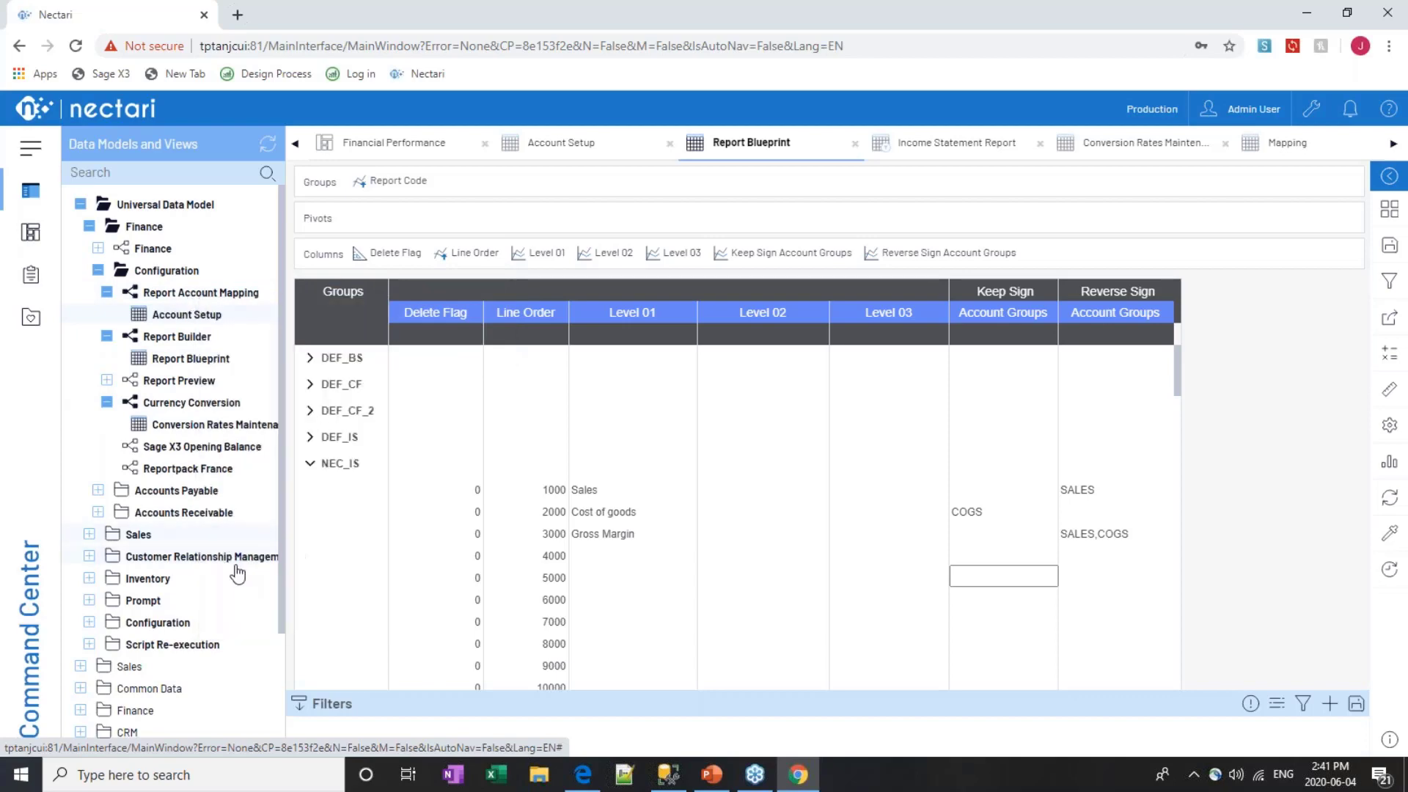
right_click(212, 292)
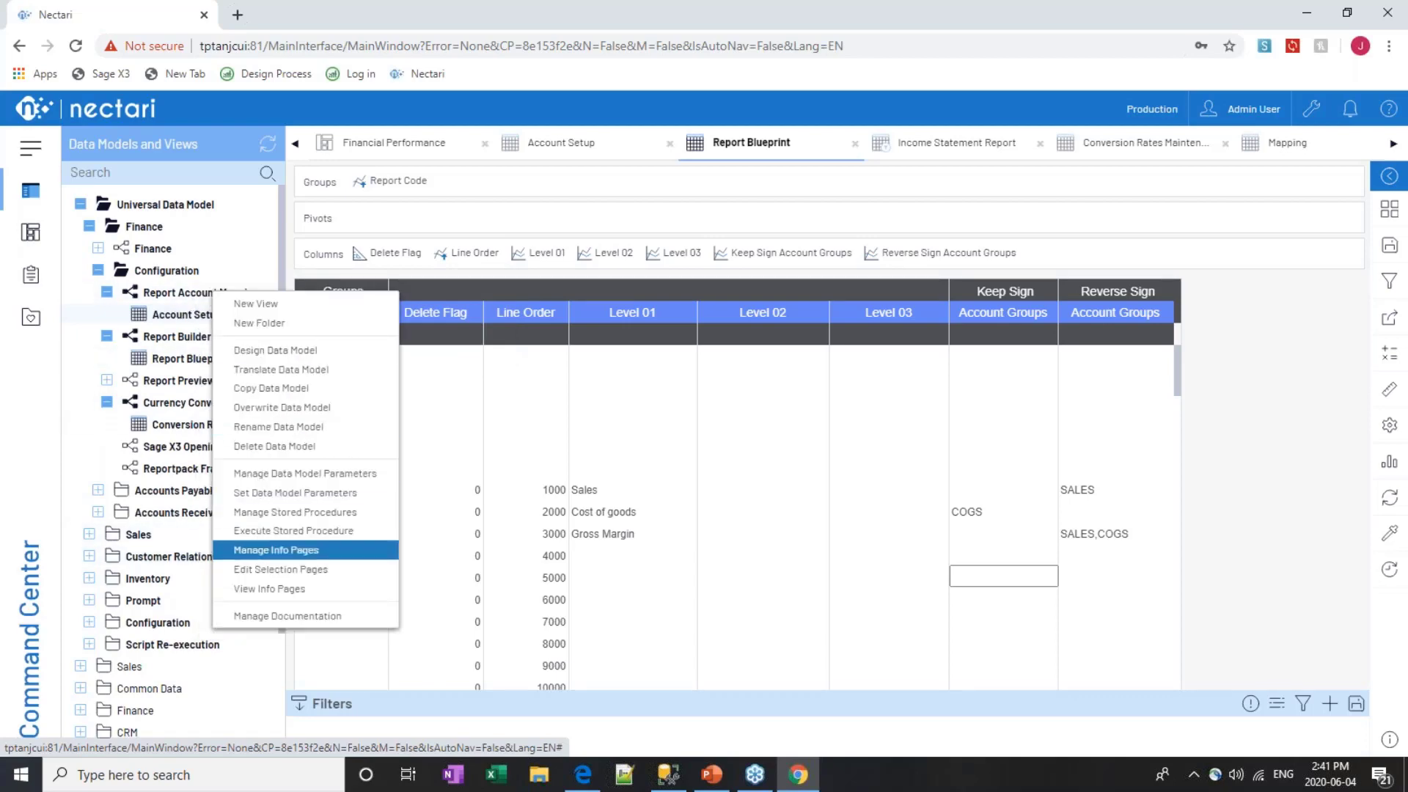
click(270, 587)
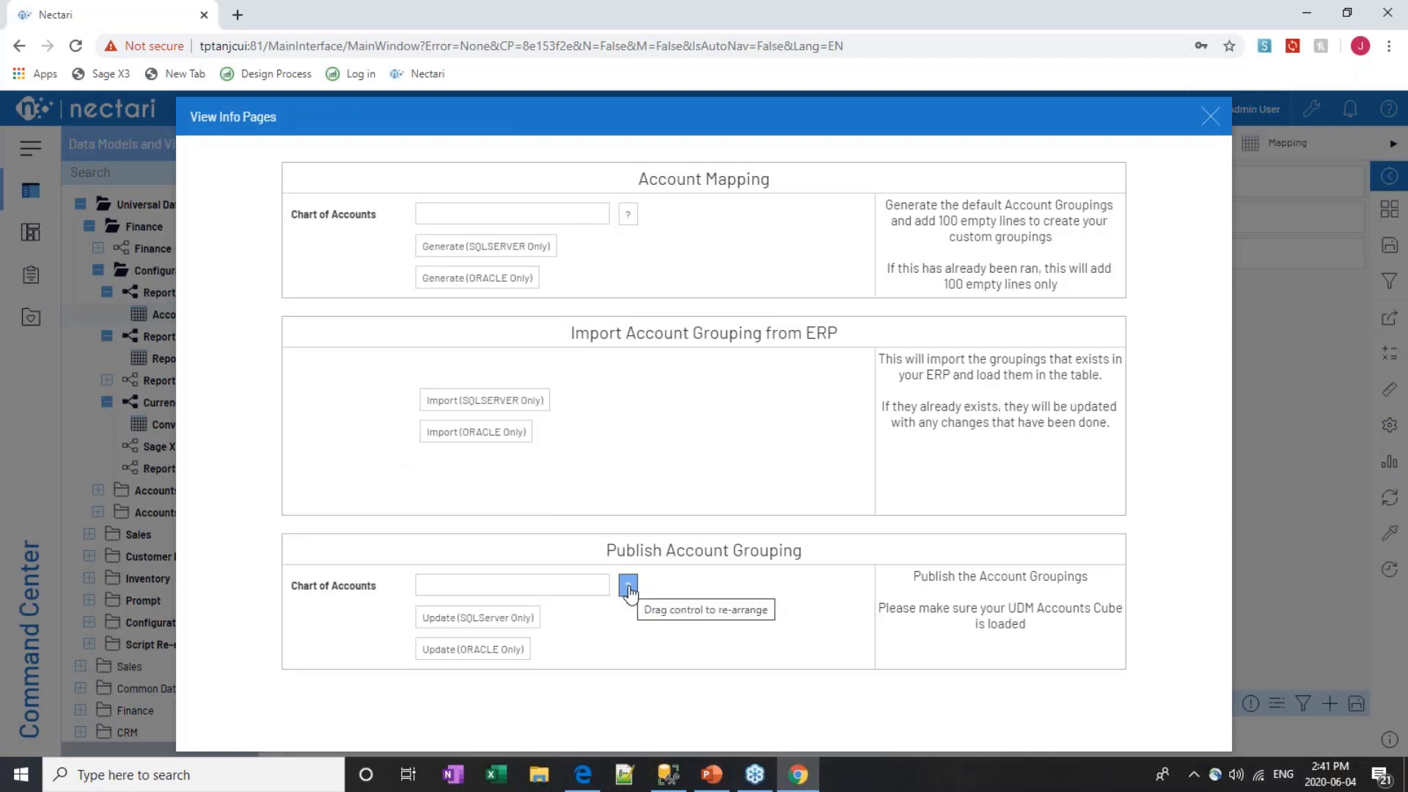
click(497, 579)
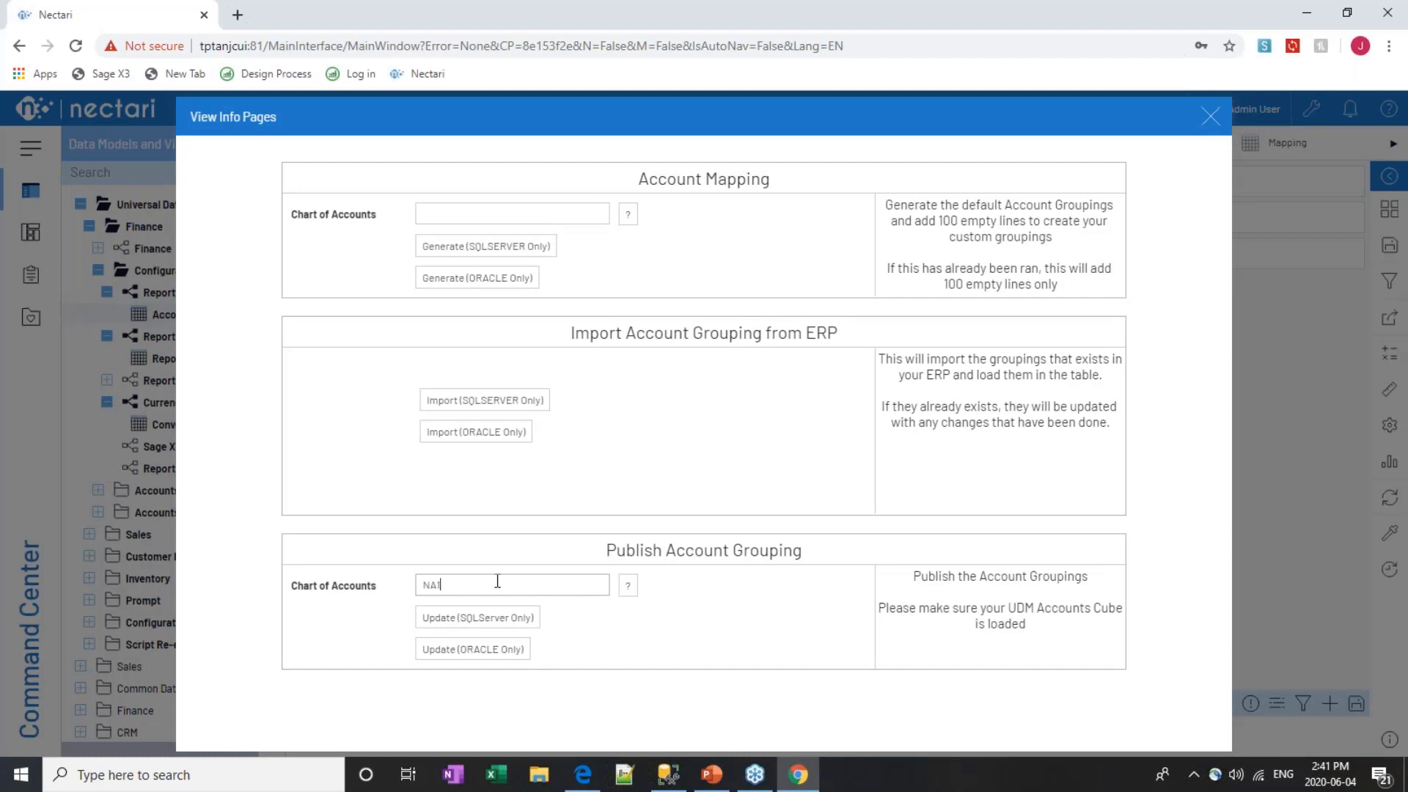
click(481, 617)
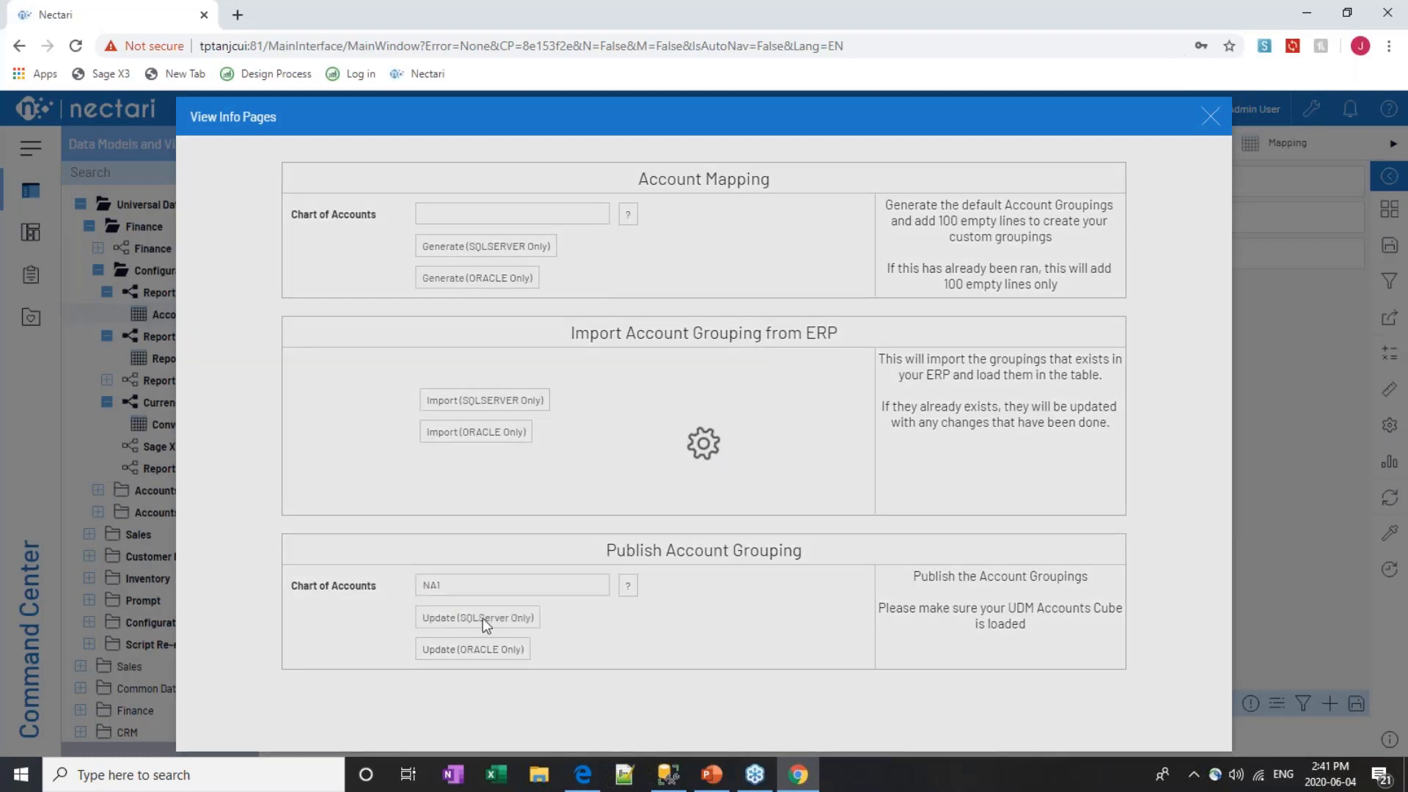
right_click(400, 543)
click(359, 662)
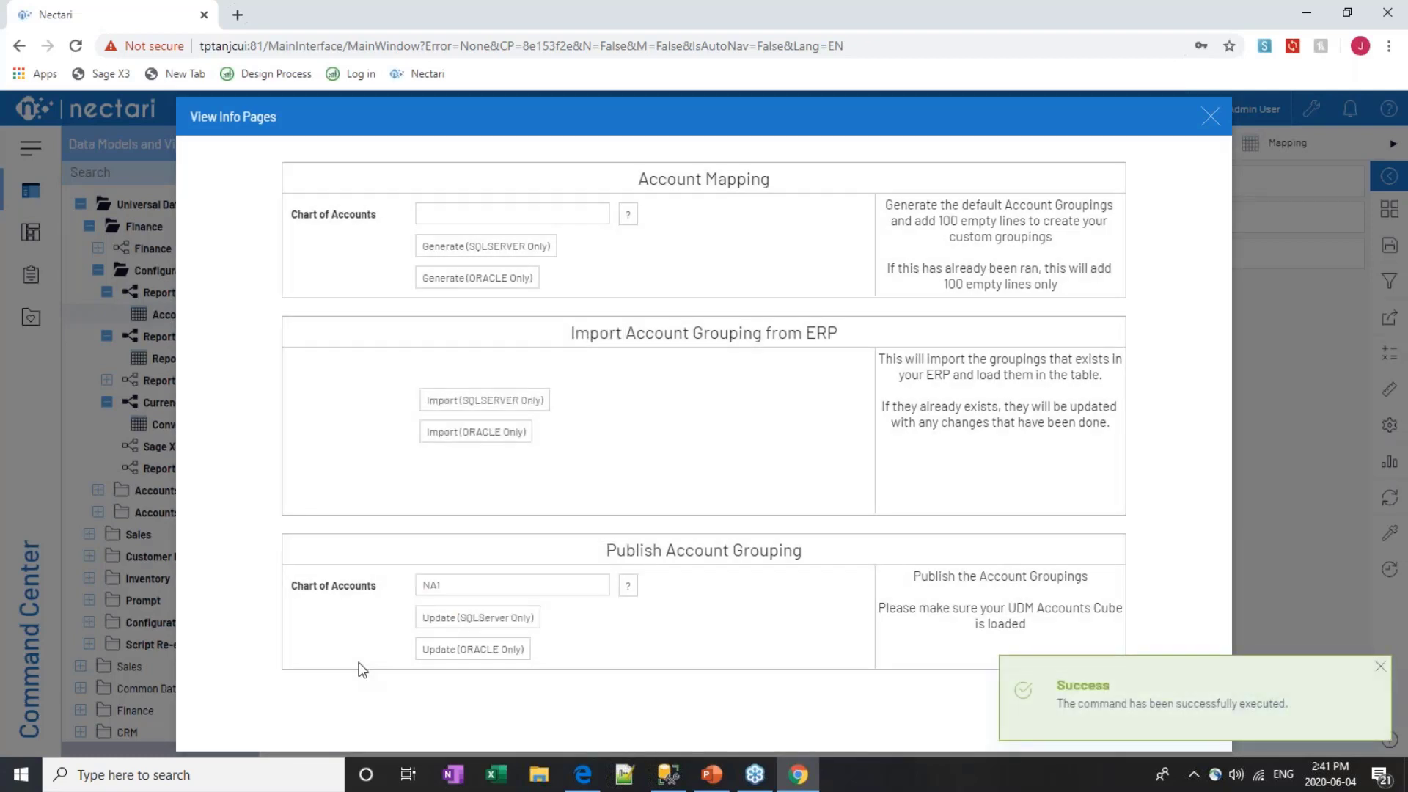
Publish the report NEC_IS with the SQL Server option on the Report Builder info page
click(1211, 117)
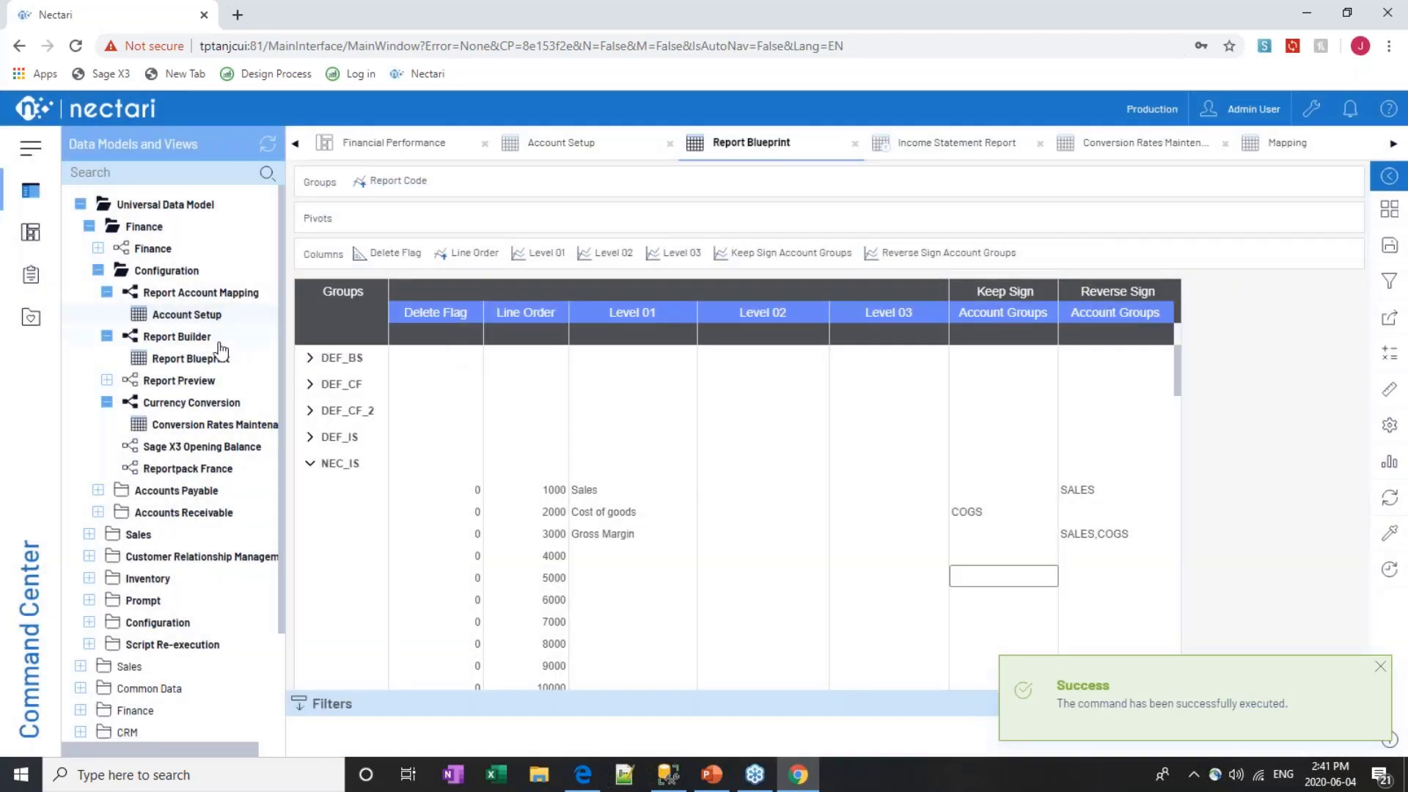
right_click(182, 337)
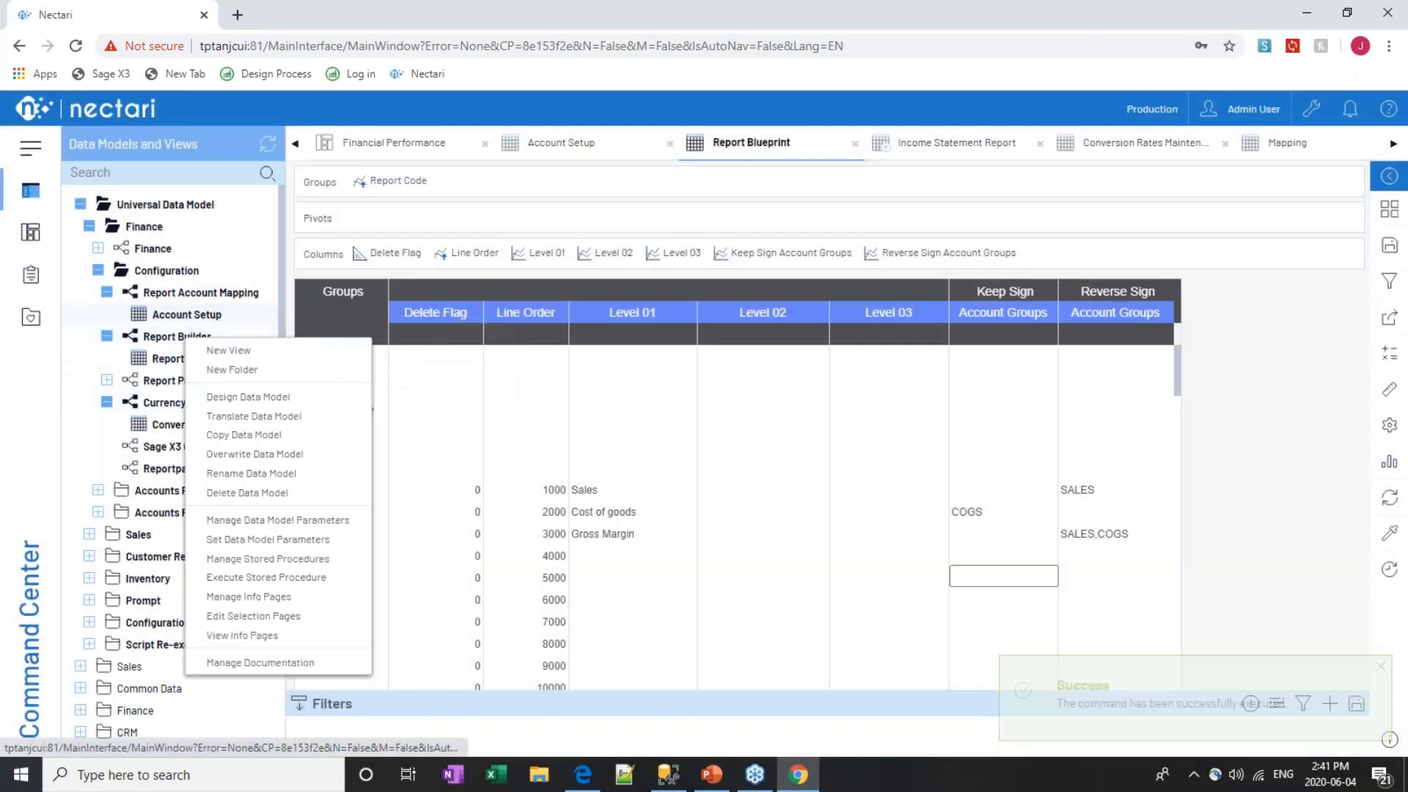
click(293, 635)
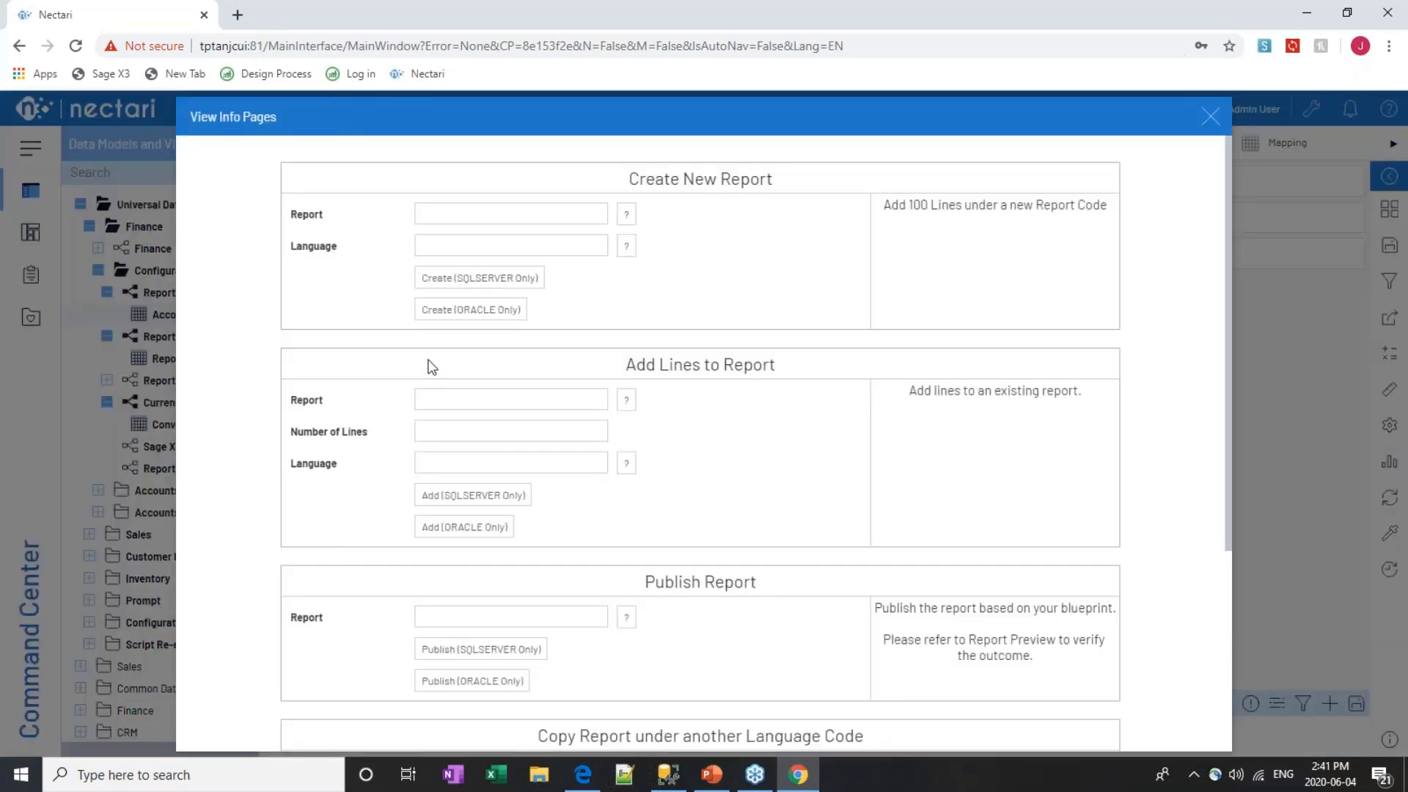
scroll(462, 528, down, 1)
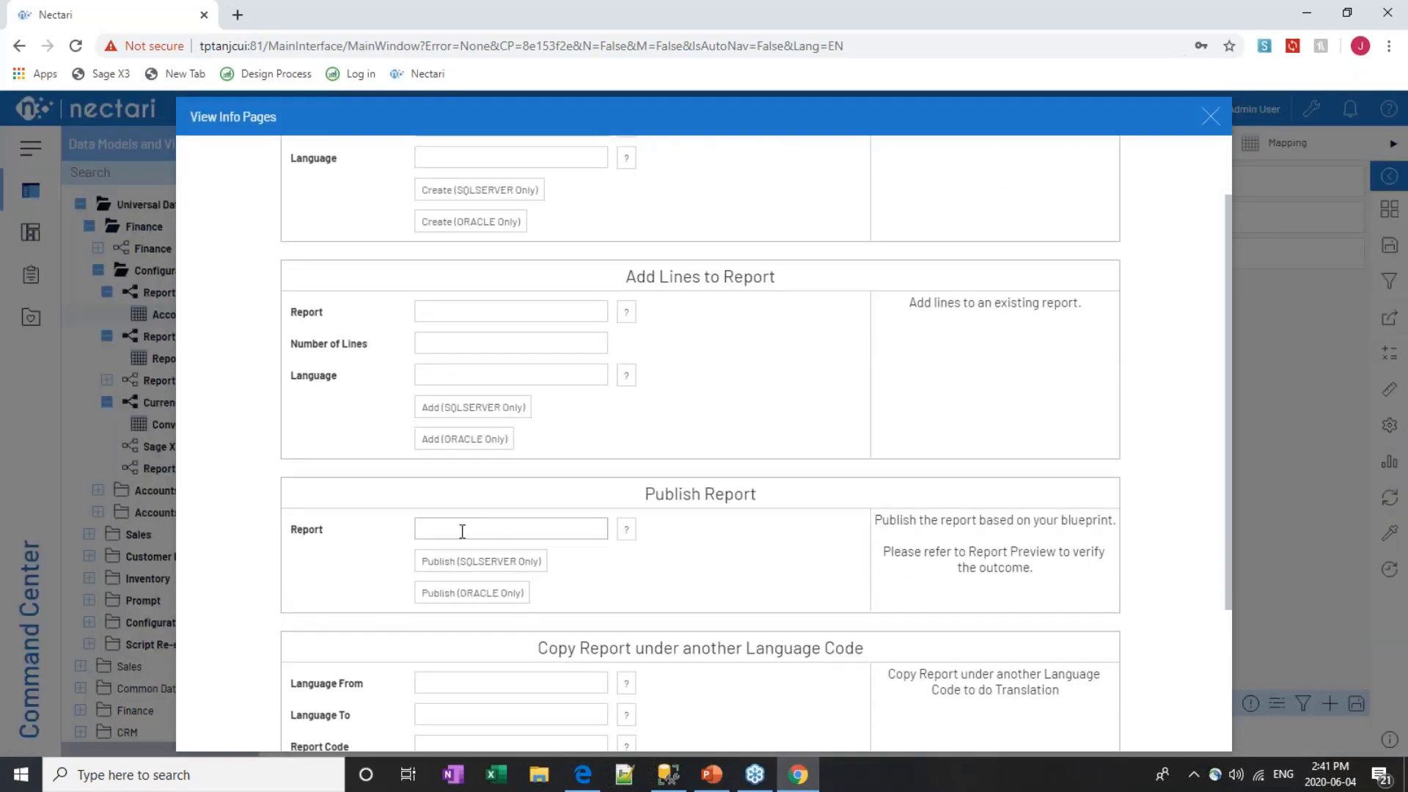
click(628, 529)
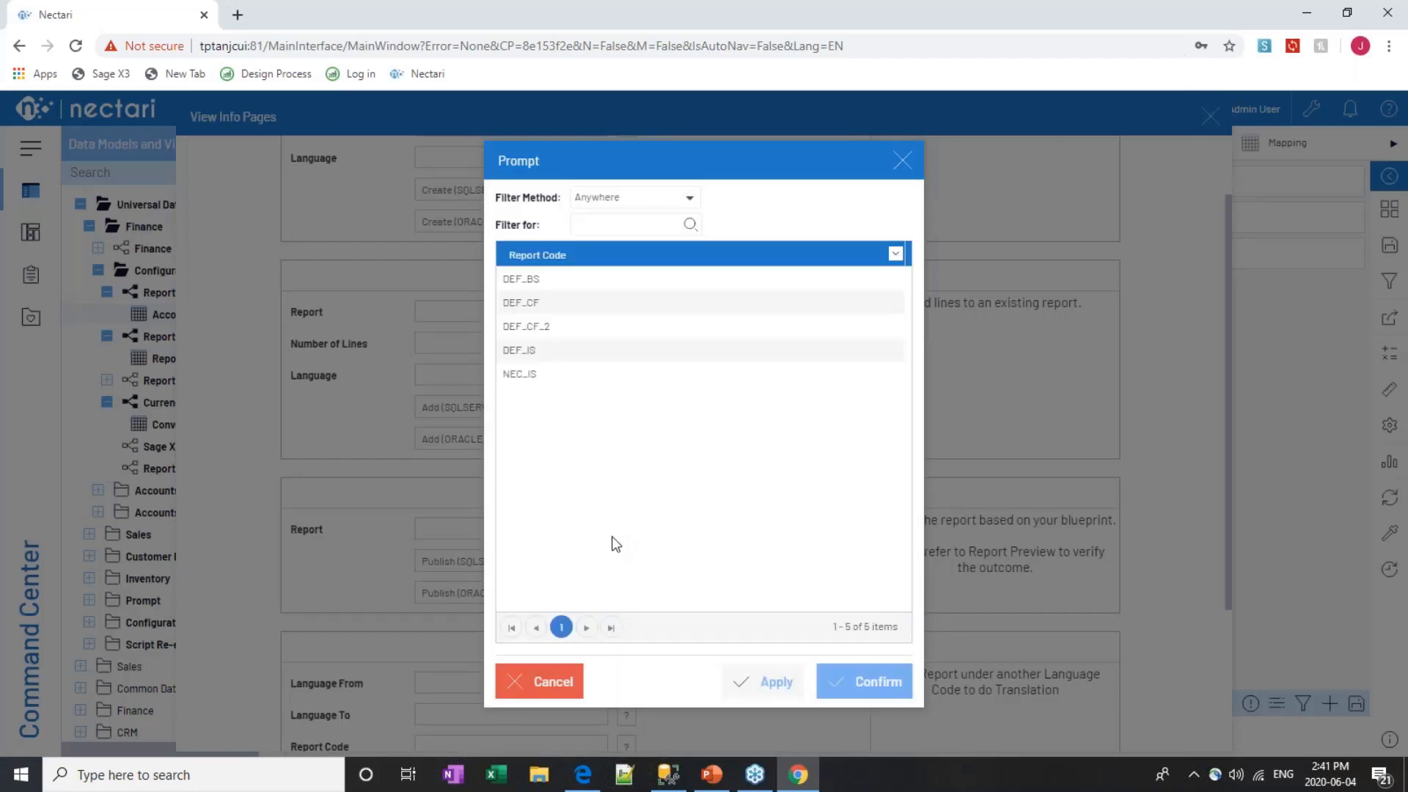
click(533, 374)
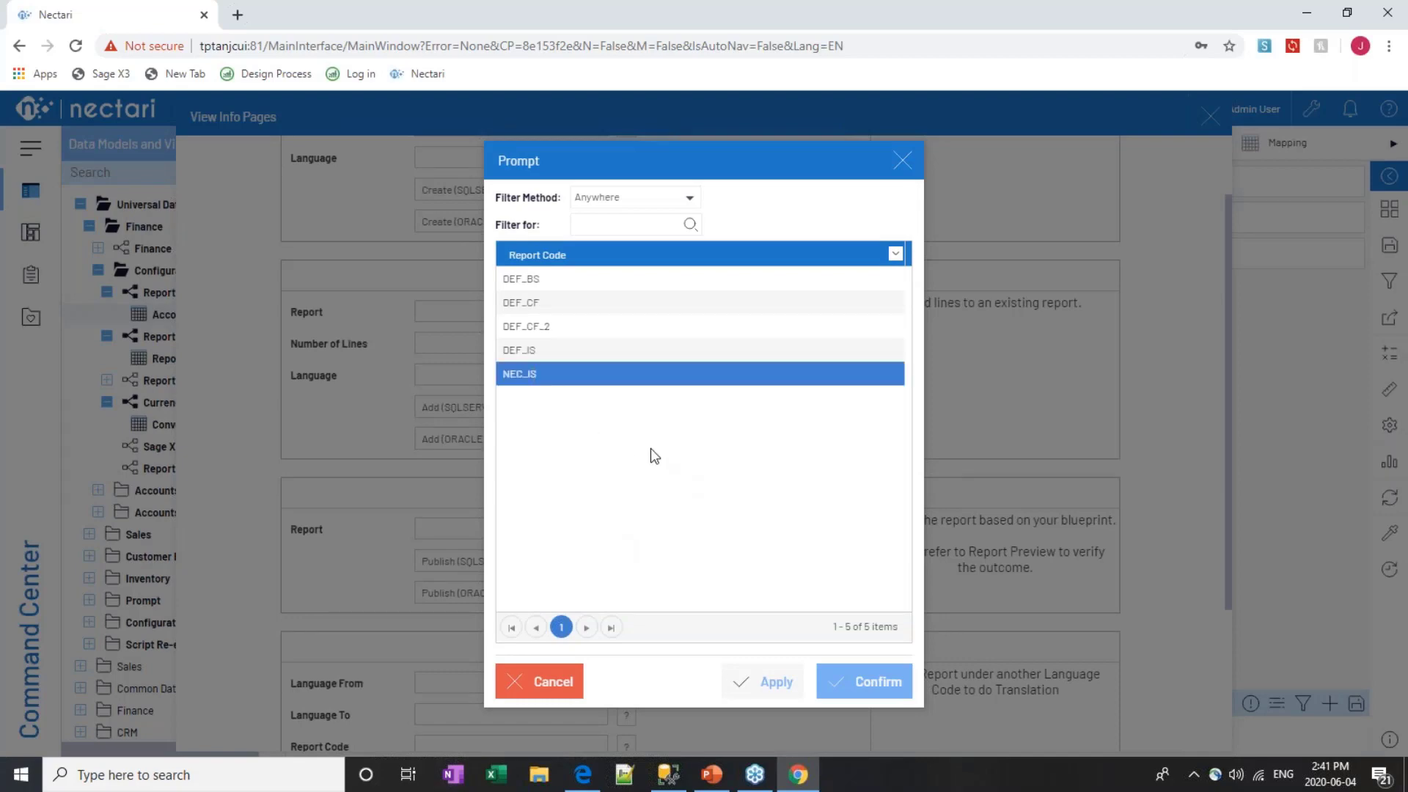
click(879, 684)
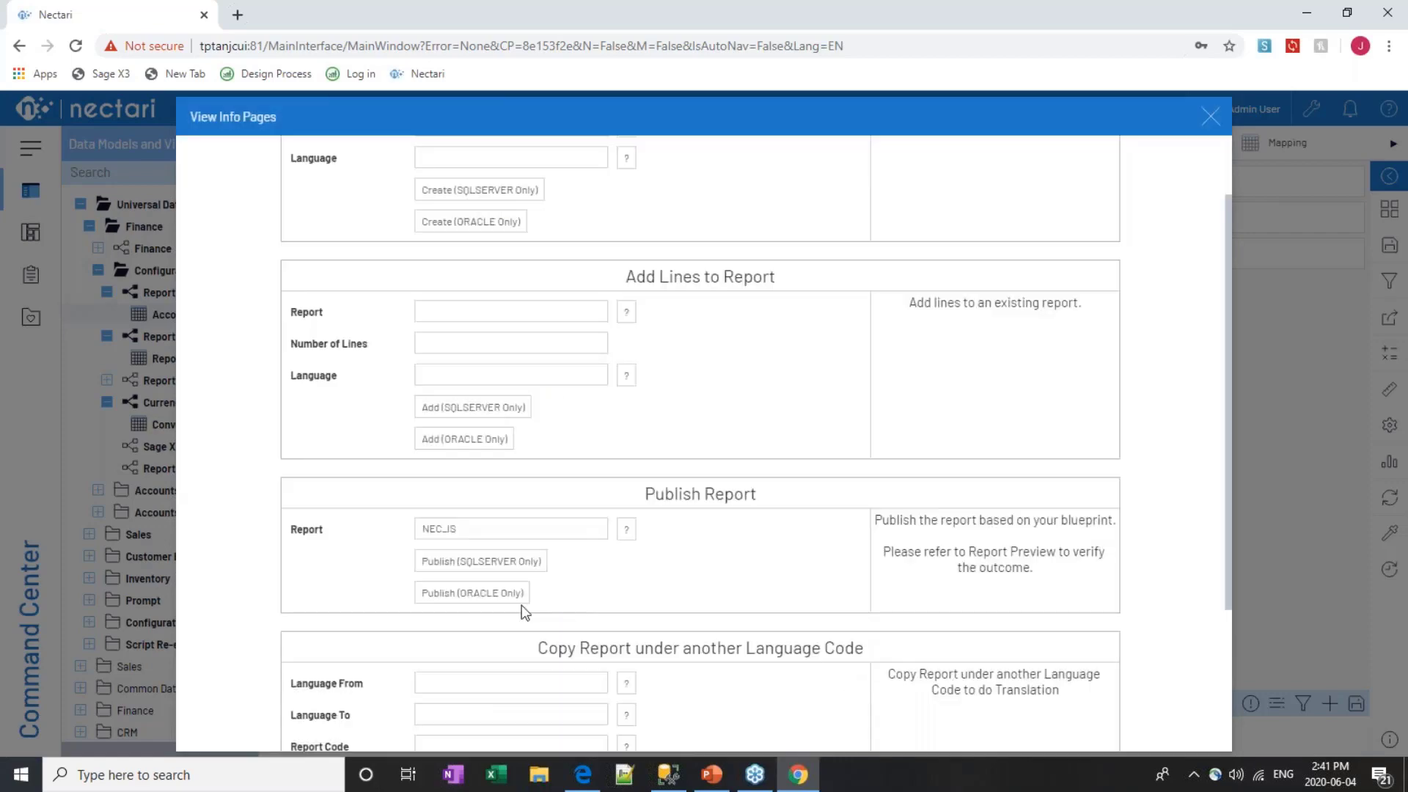
click(487, 561)
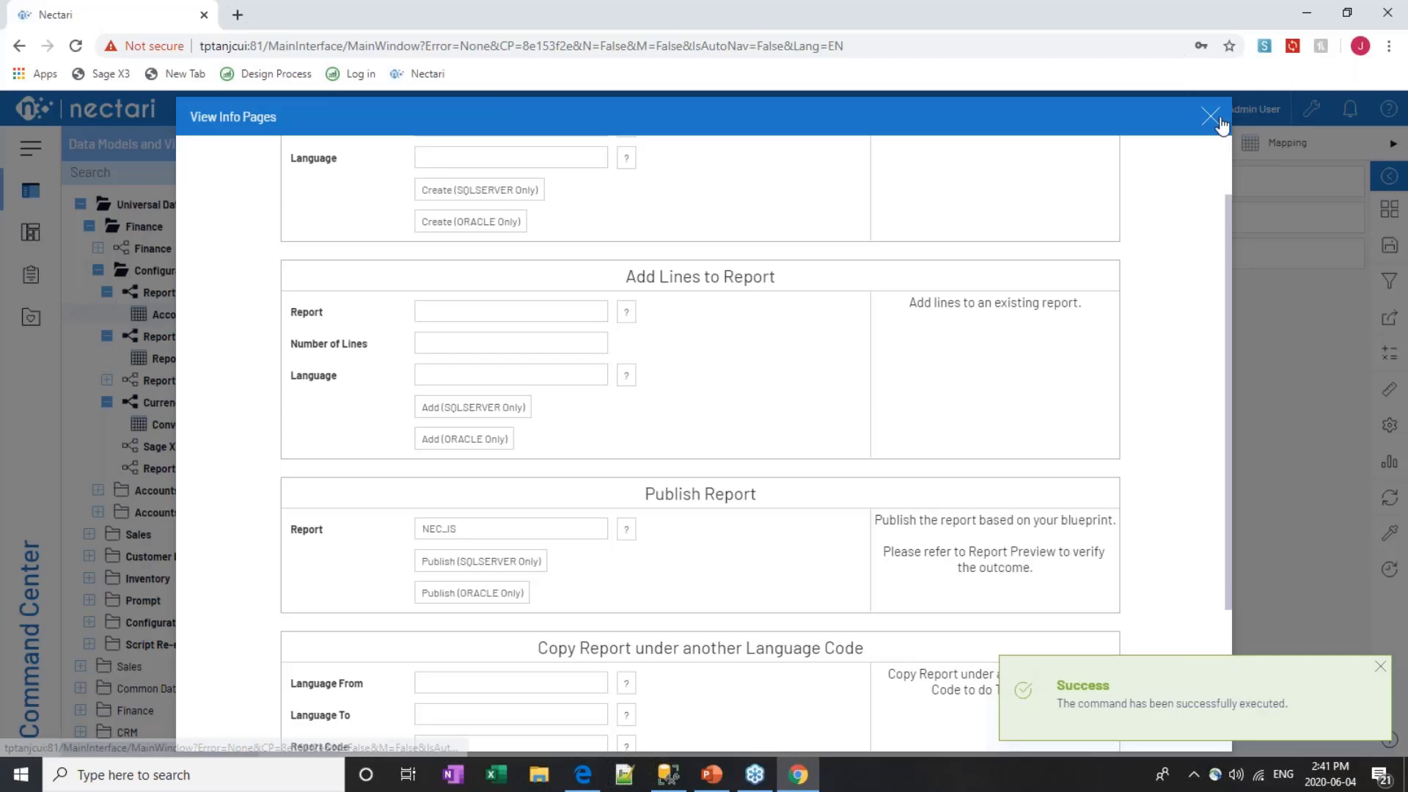
click(1211, 118)
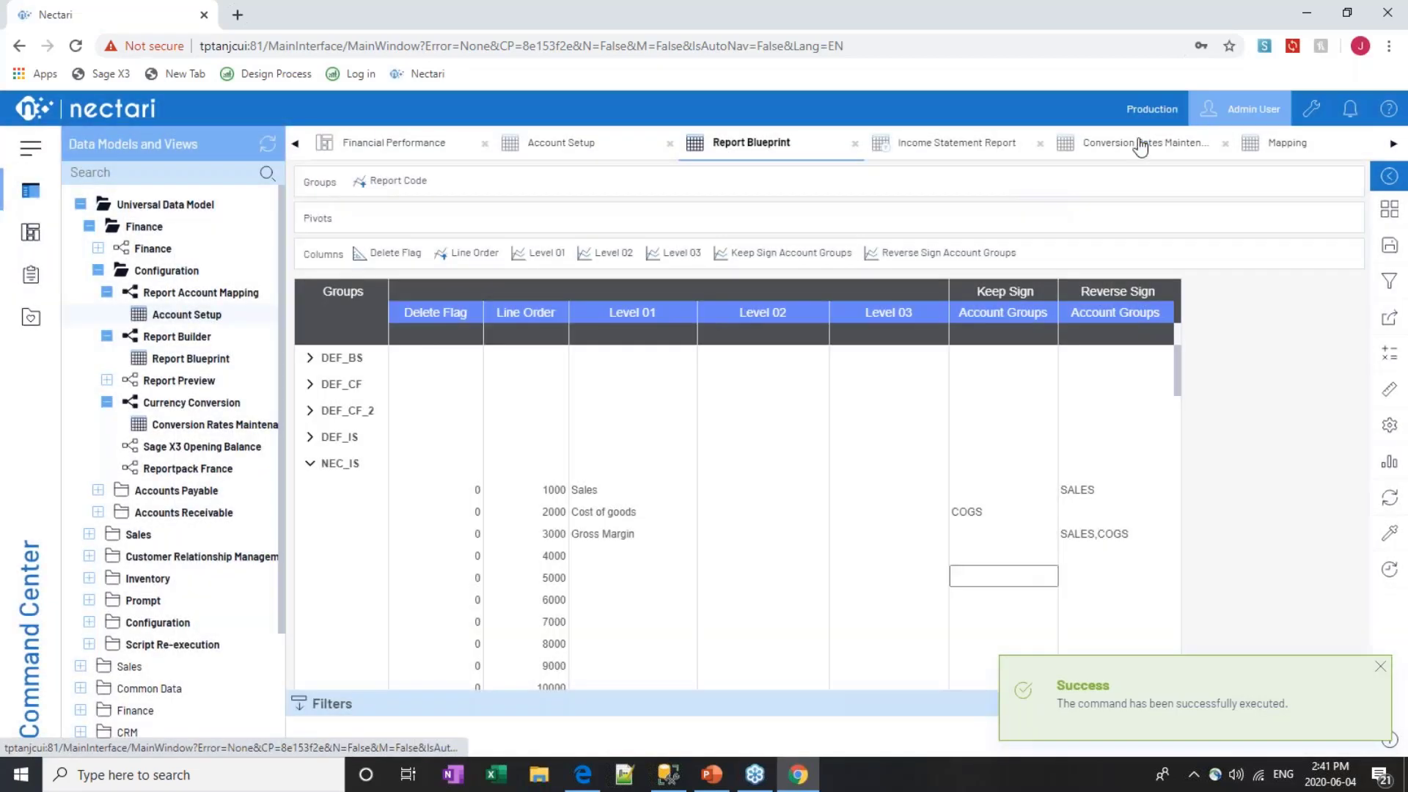
Refresh the Income Statement Report and remove its Report Code = 'DEF_IS' filter
click(941, 145)
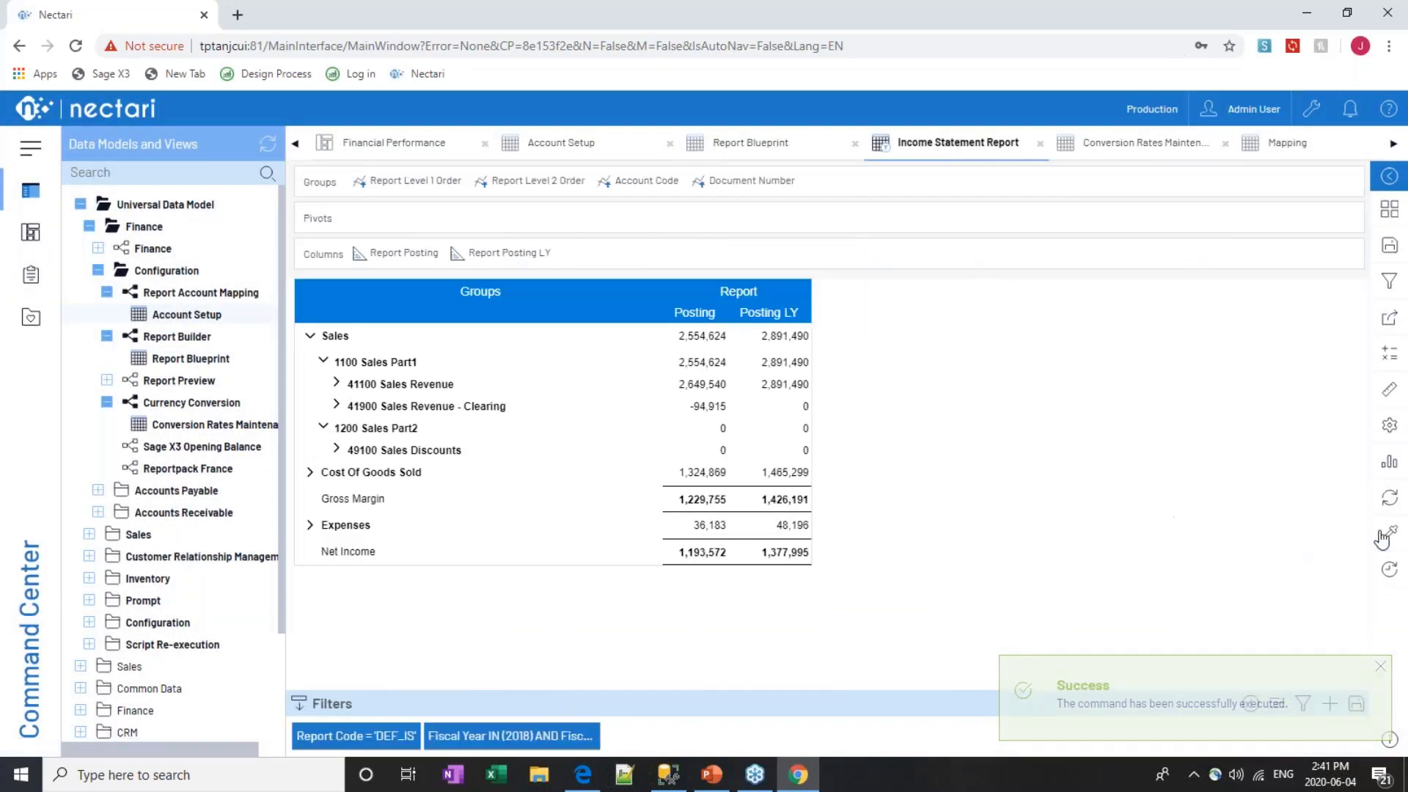
click(1396, 505)
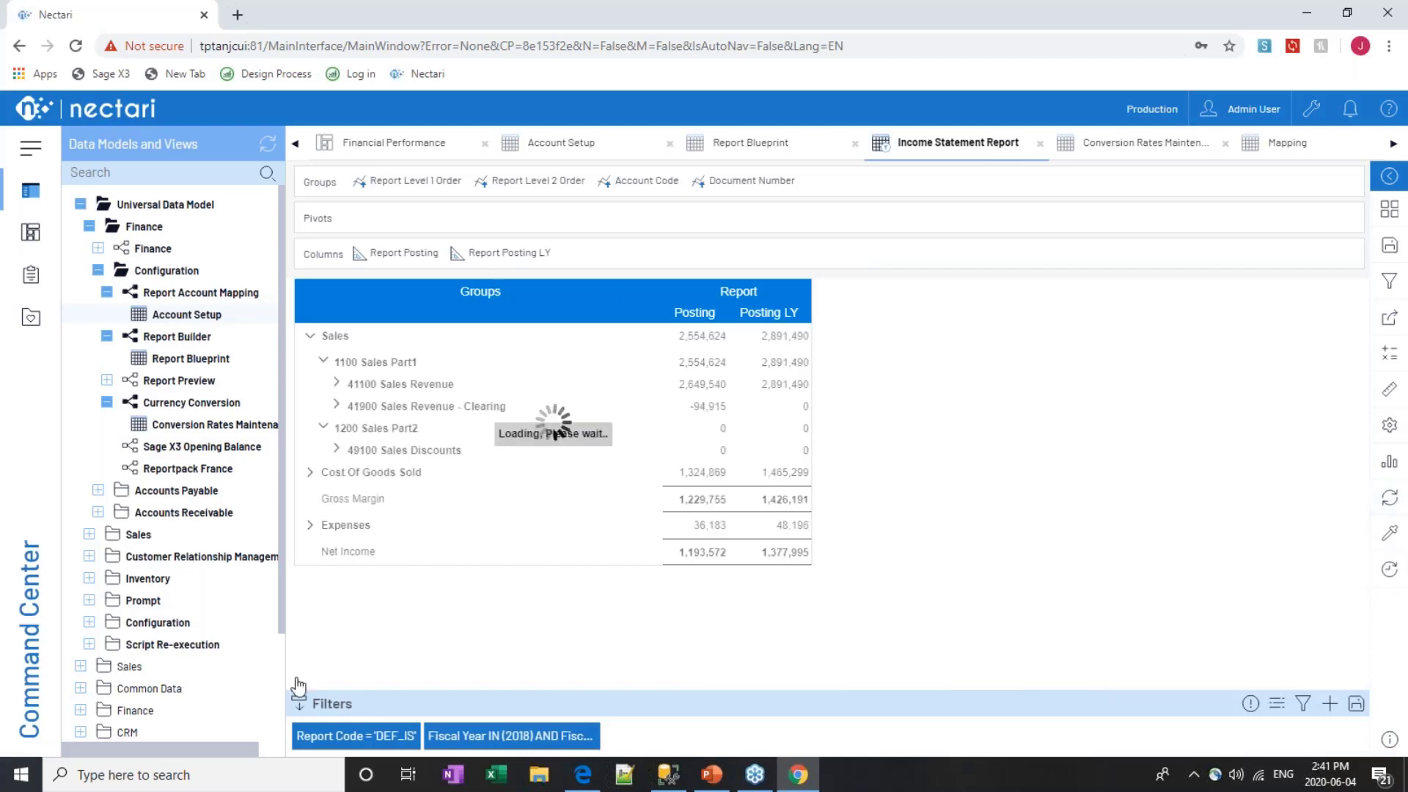
mouse_move(320, 744)
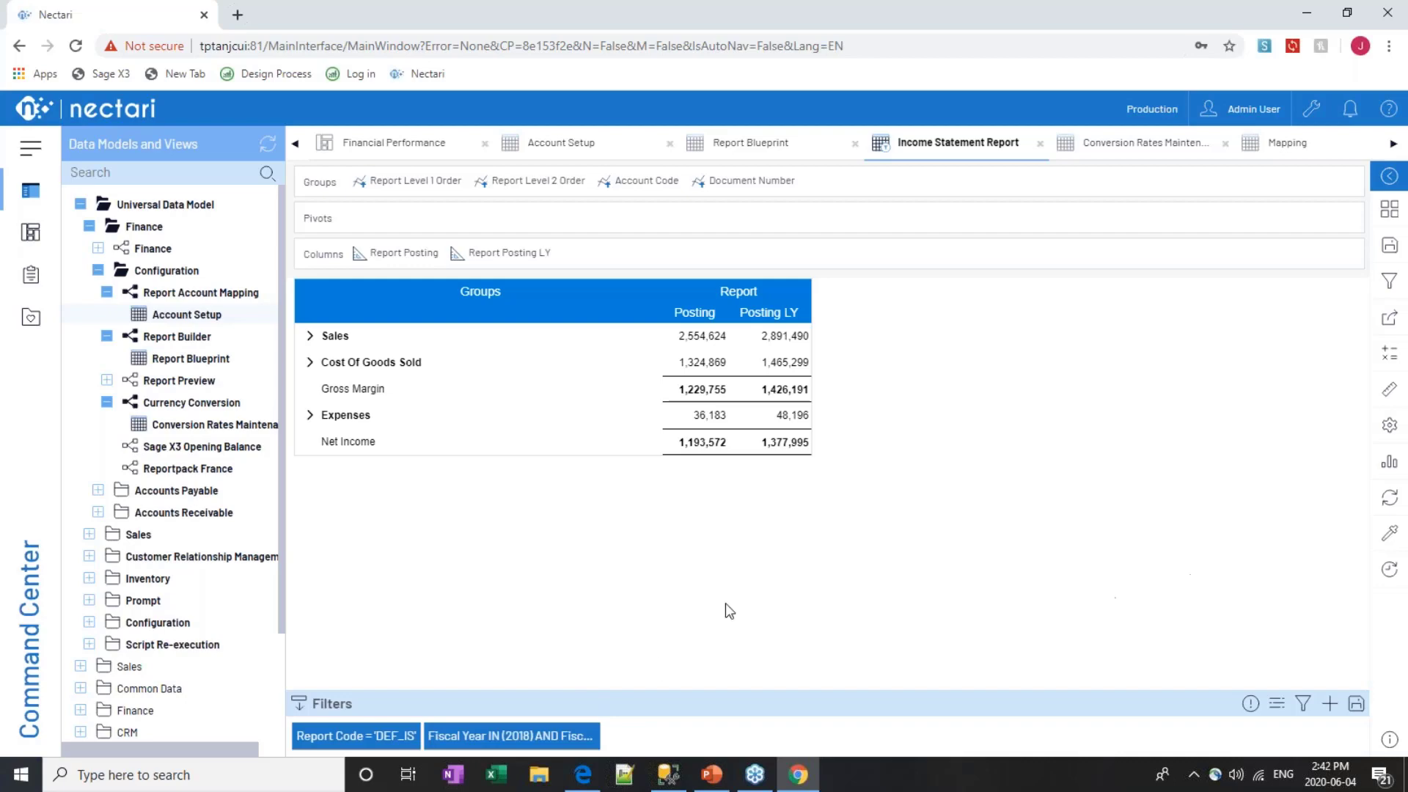
mouse_move(366, 741)
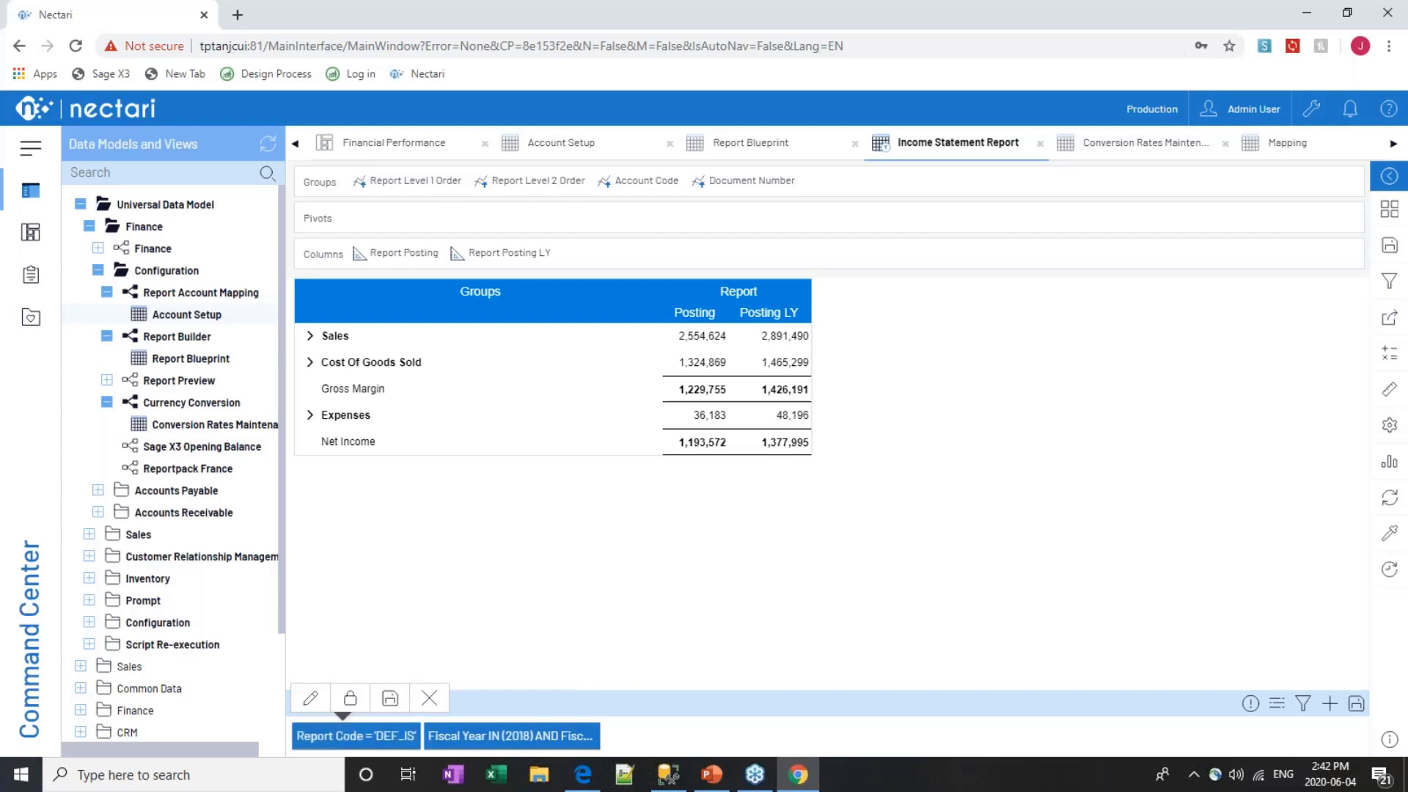
click(433, 699)
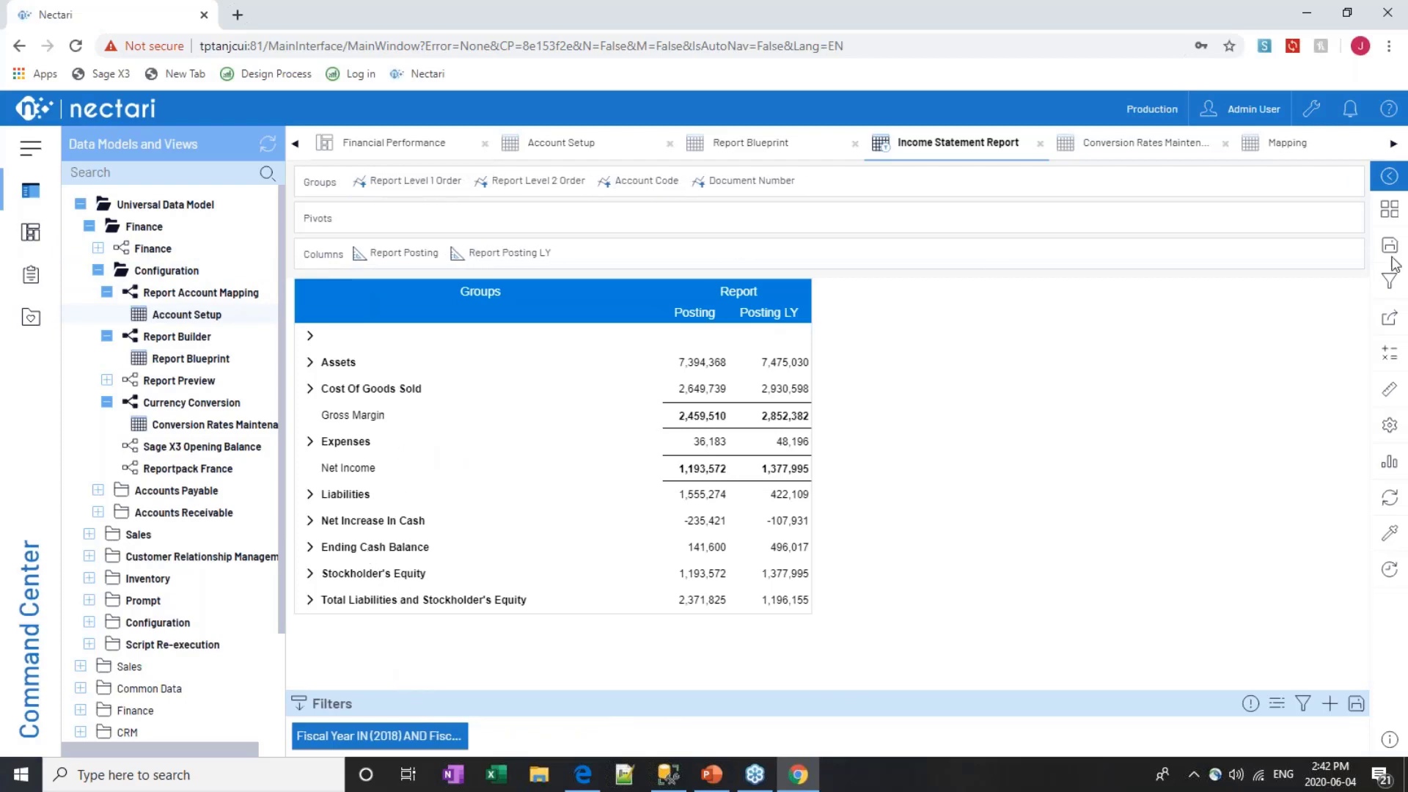
Add the Report Code dimension as the first group of the Income Statement Report and expand NEC_IS
click(1397, 390)
click(1201, 205)
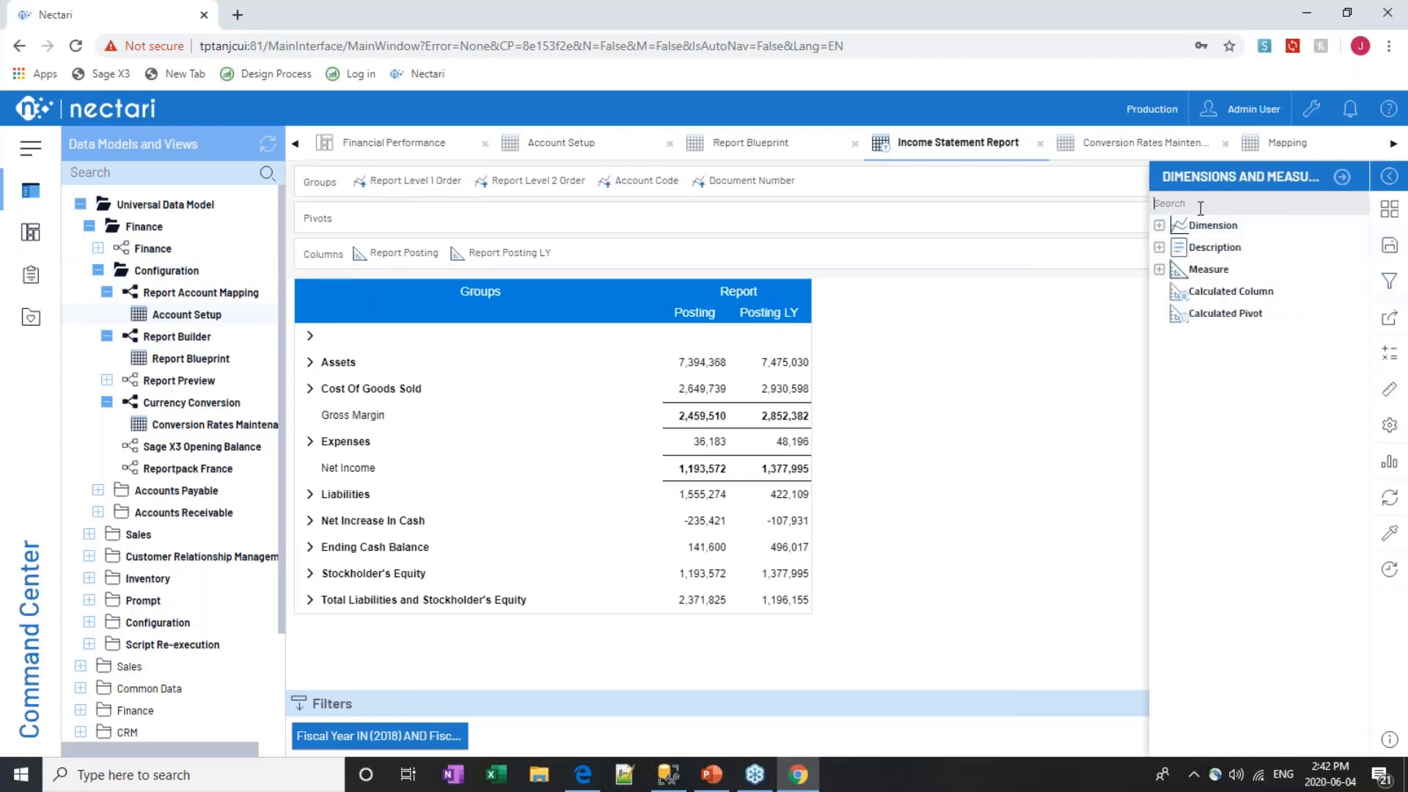
text(rec)
key(BackSpace)
text(p)
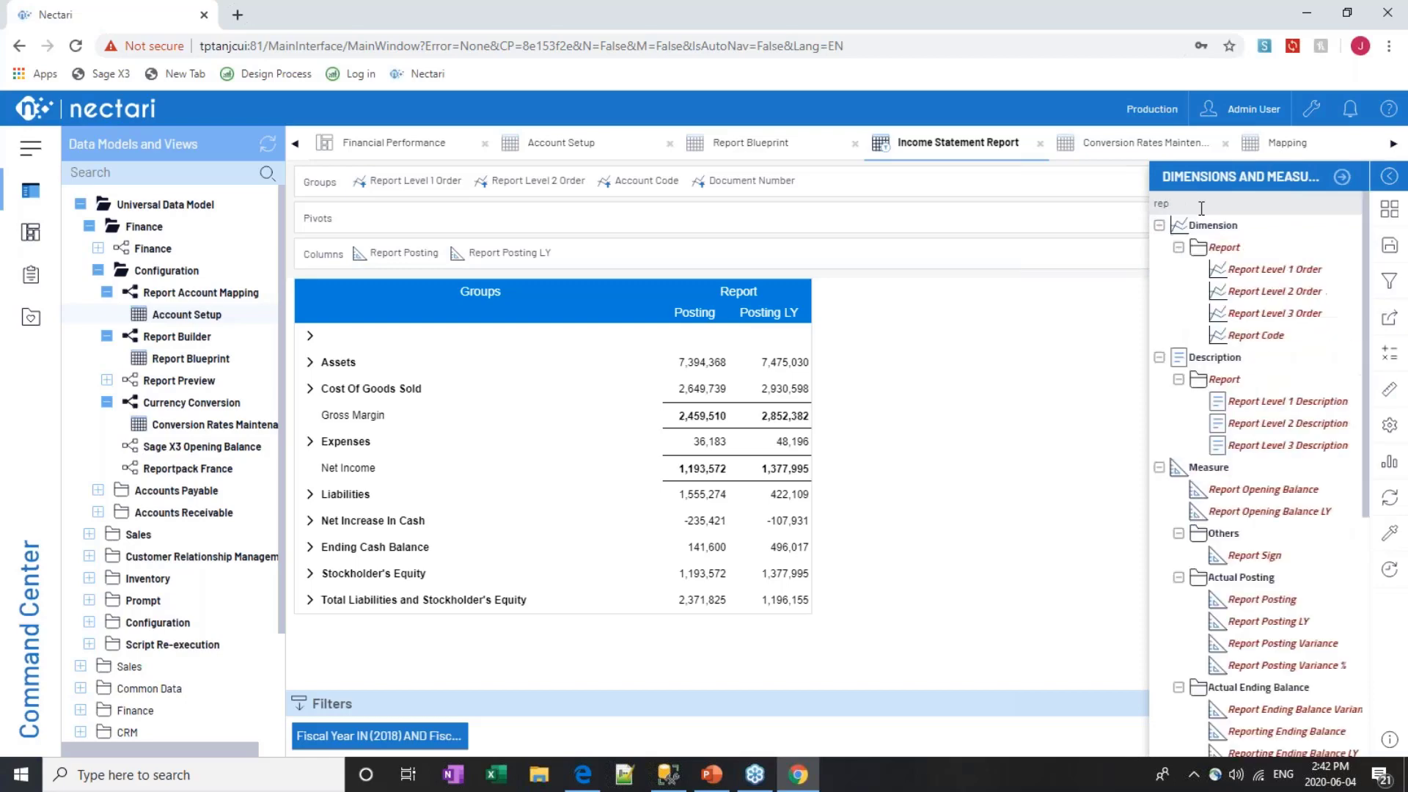
drag(1255, 335, 338, 183)
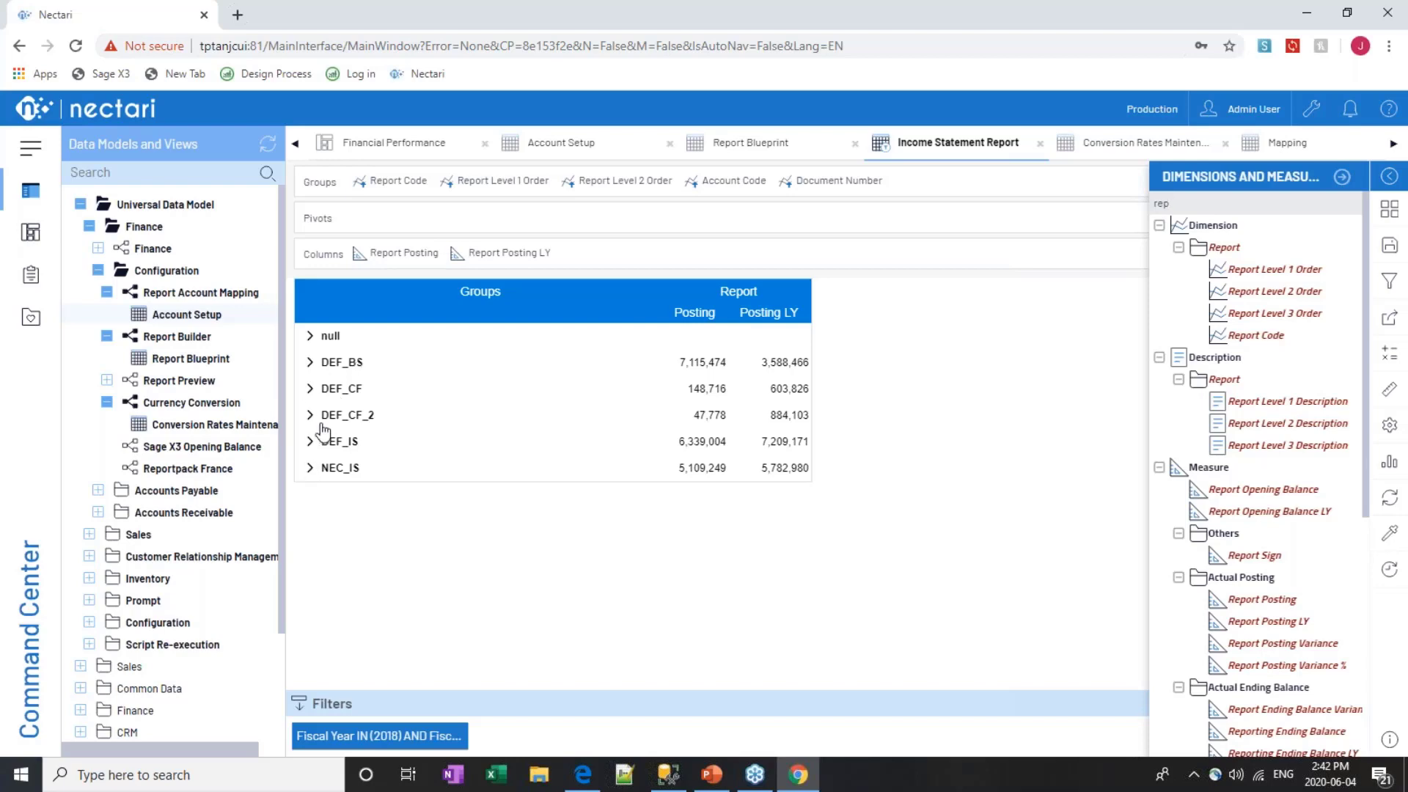
click(311, 468)
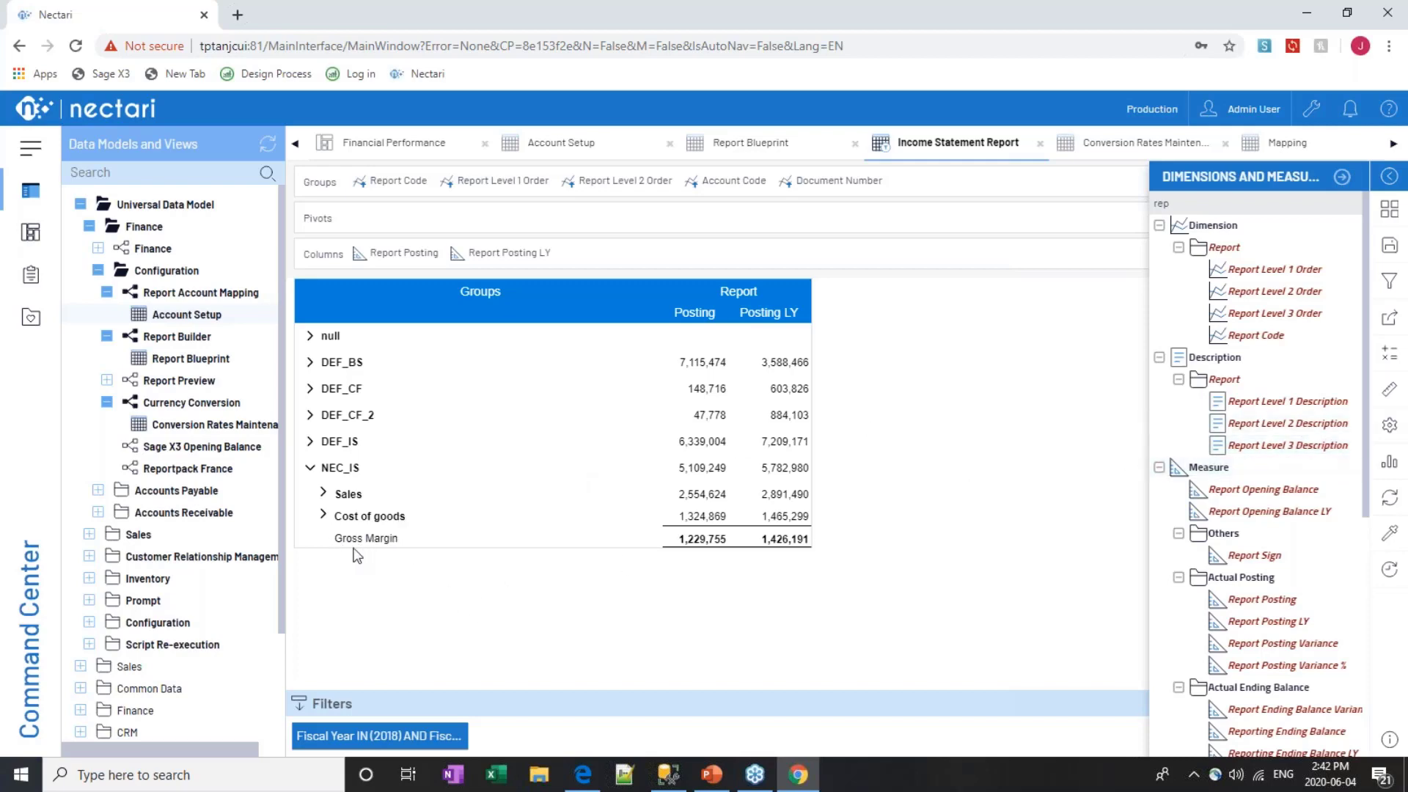
Enable Allow Row Expansion in the group formatting rule for 3000;5000 so the Gross Margin line can be expanded
click(310, 540)
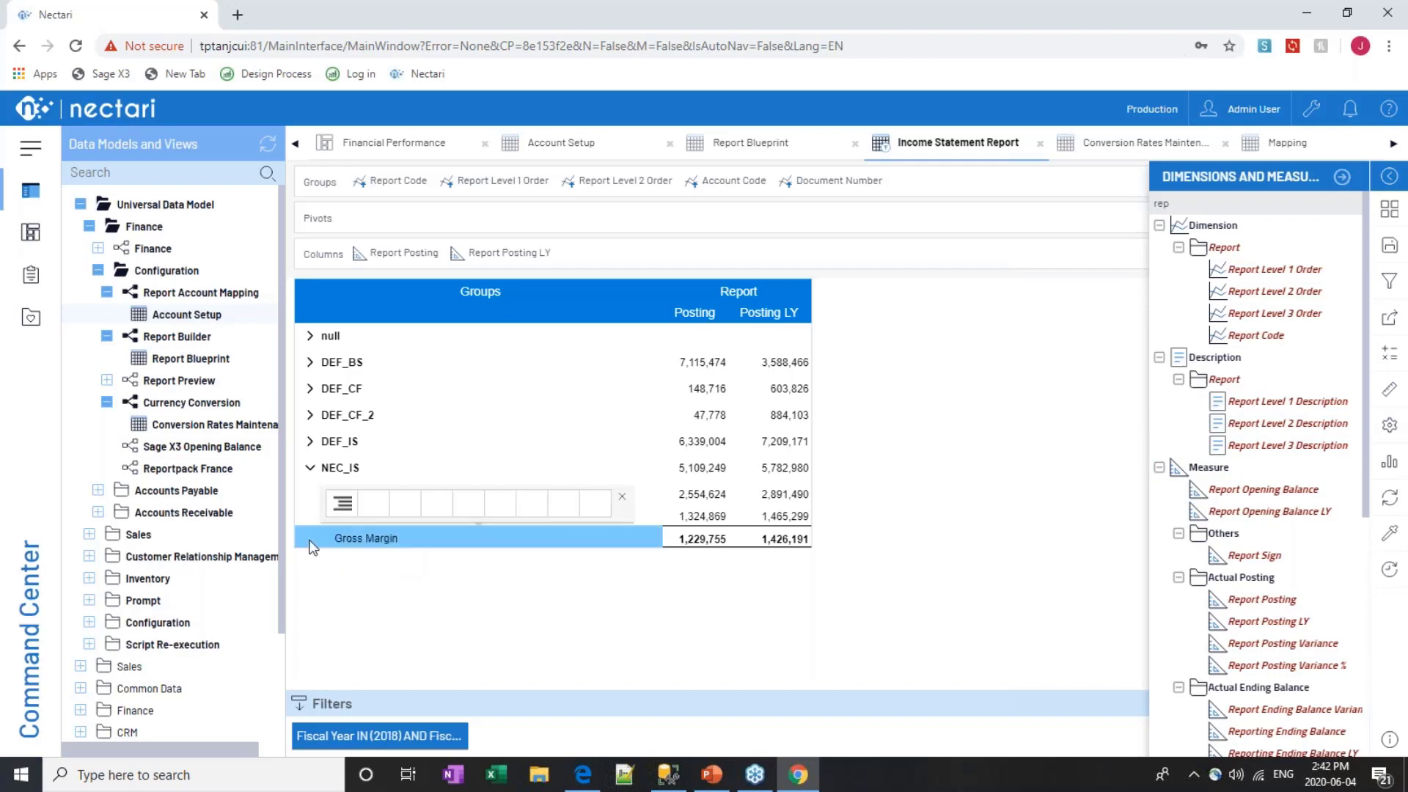
click(1390, 426)
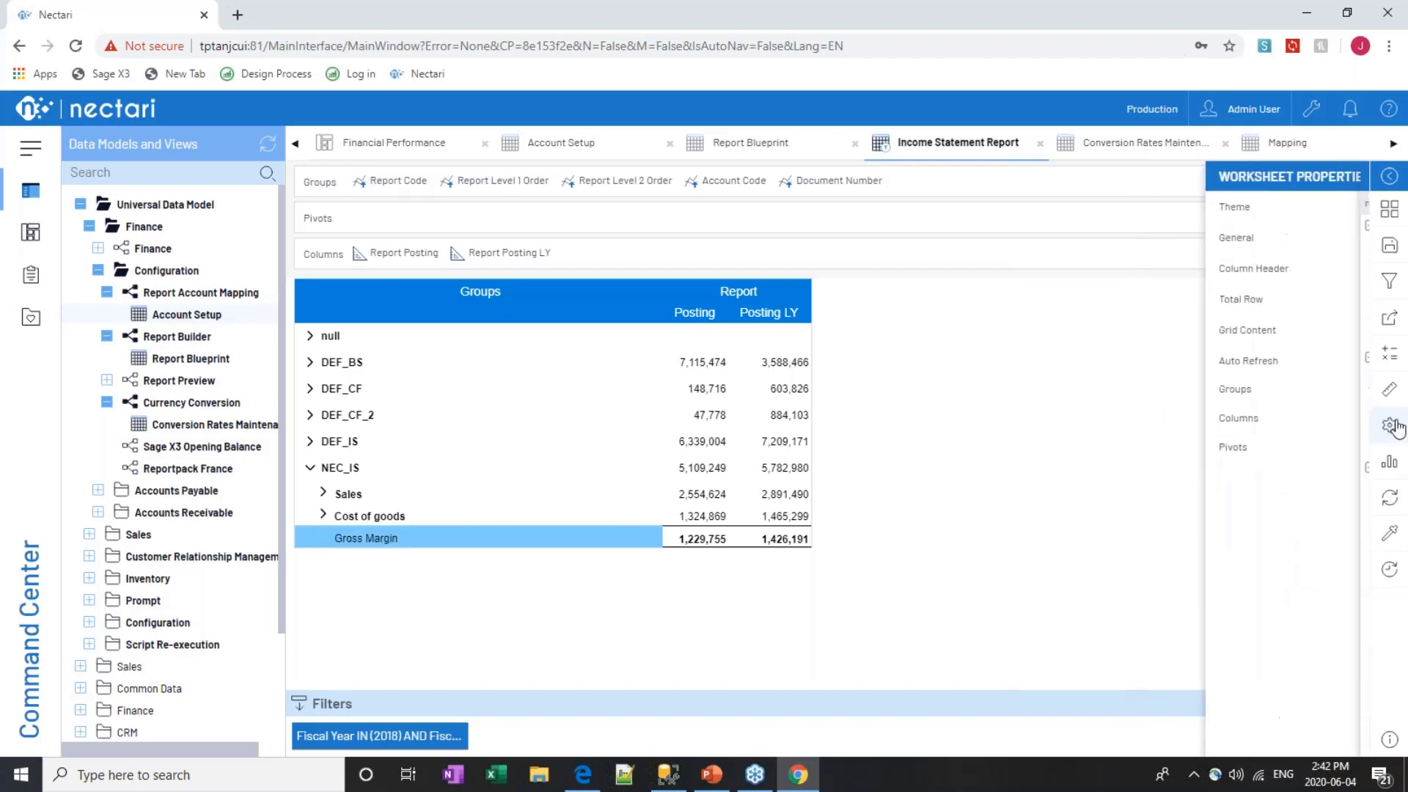
click(1211, 243)
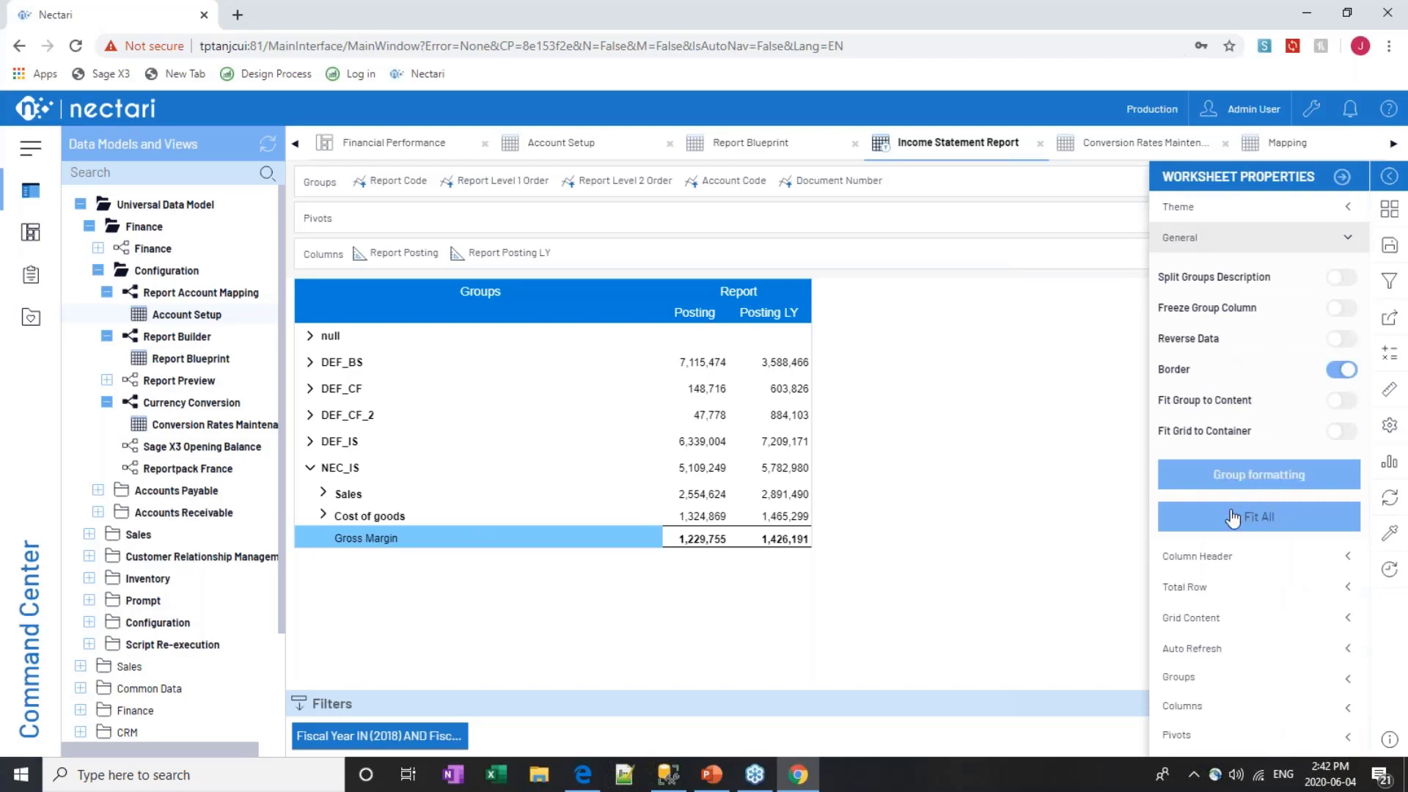
click(1232, 484)
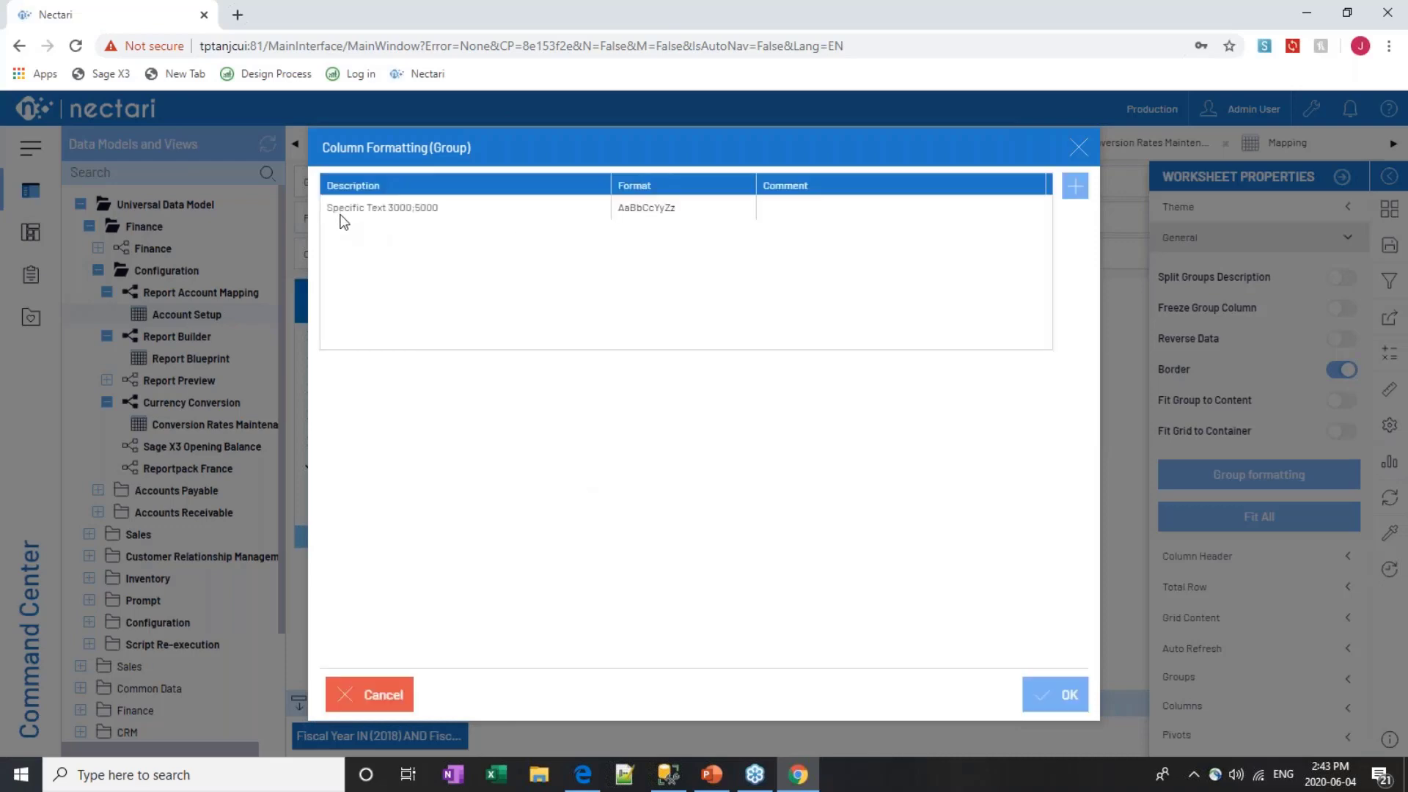
click(395, 213)
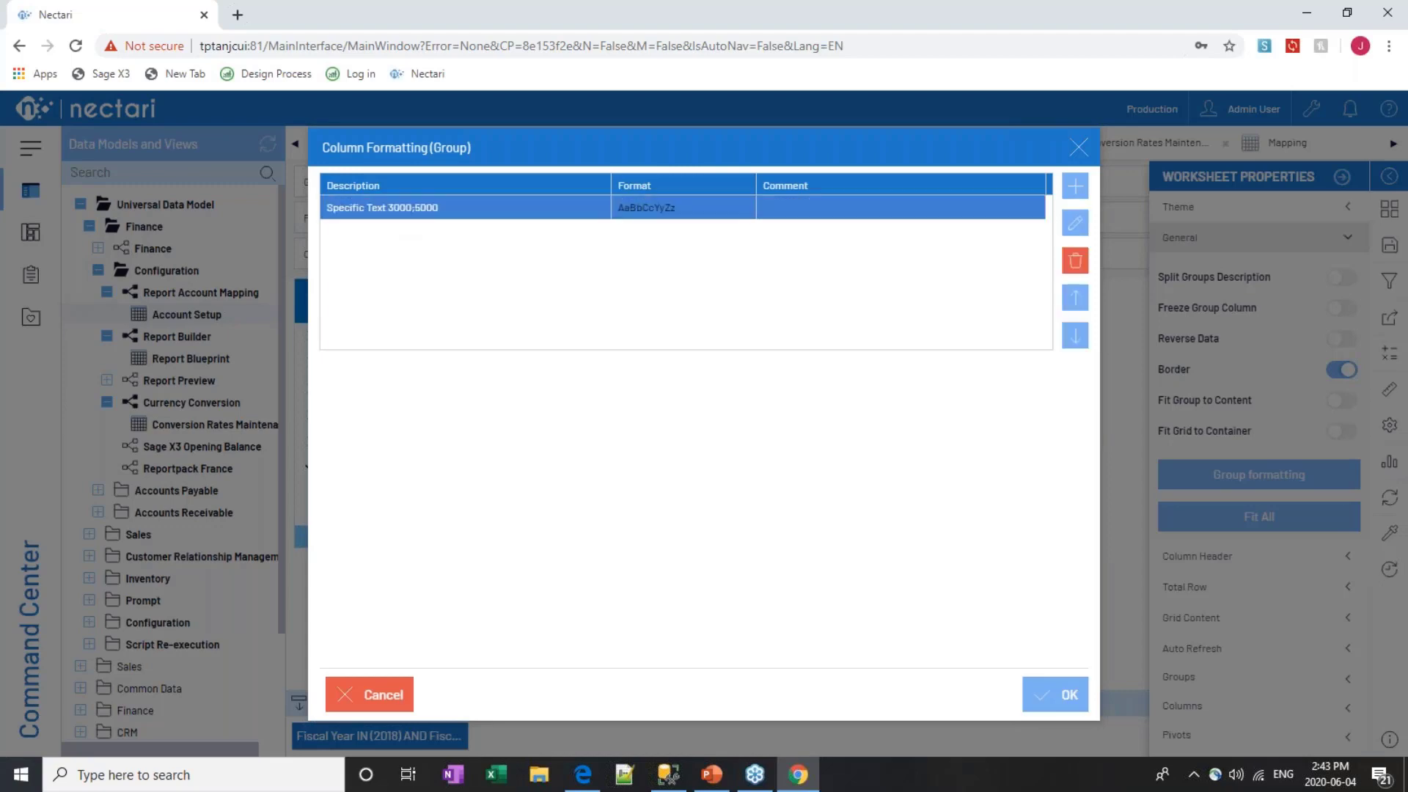
click(1075, 222)
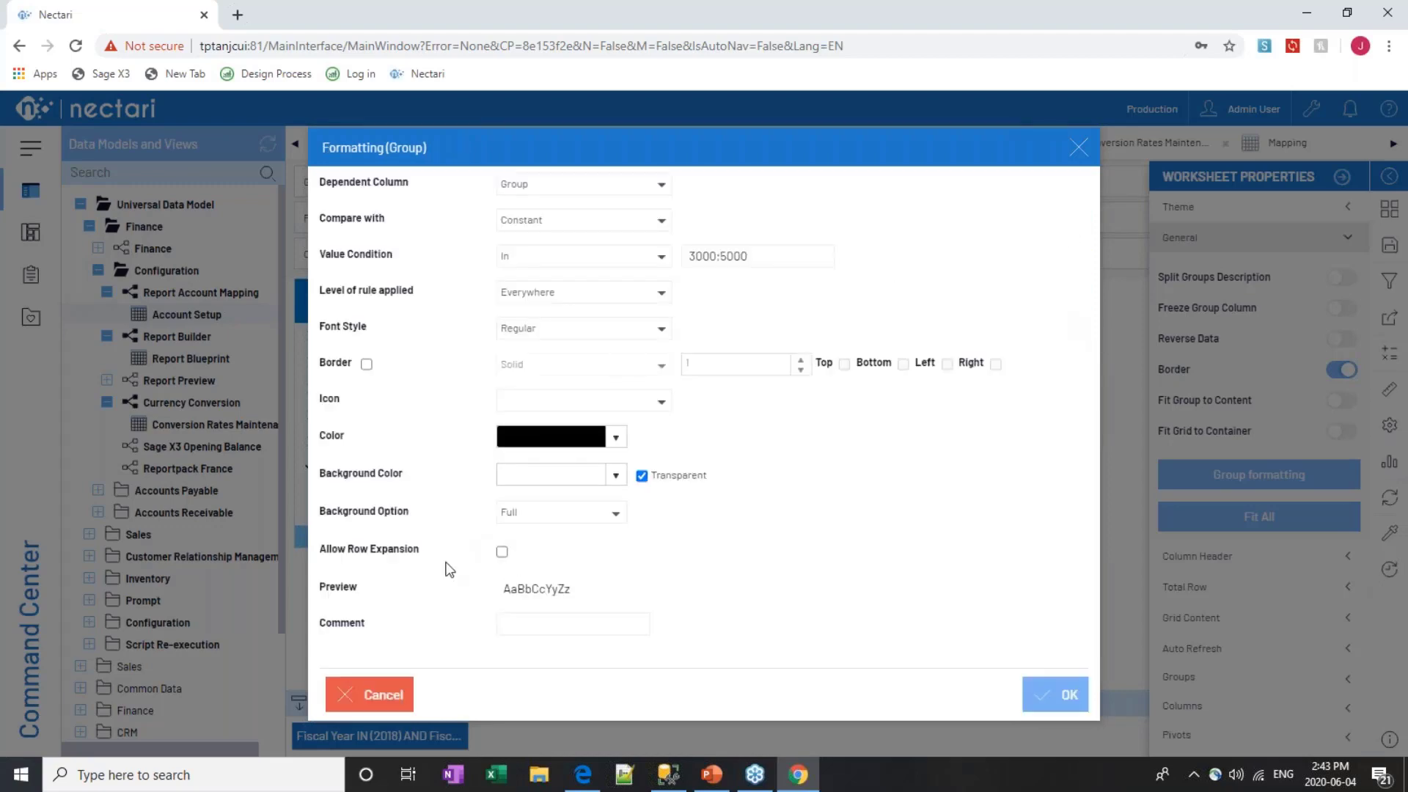
click(503, 553)
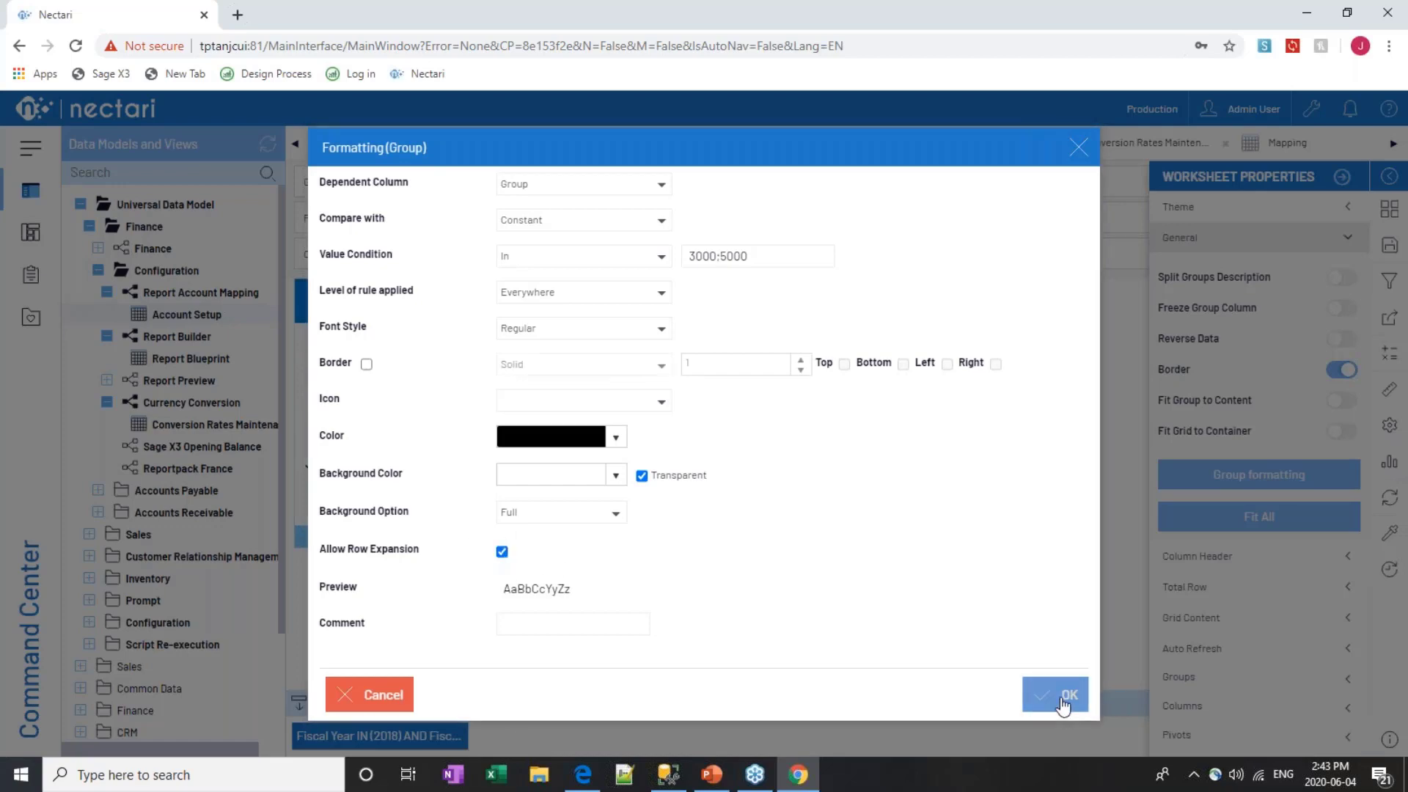
click(1063, 700)
click(1067, 698)
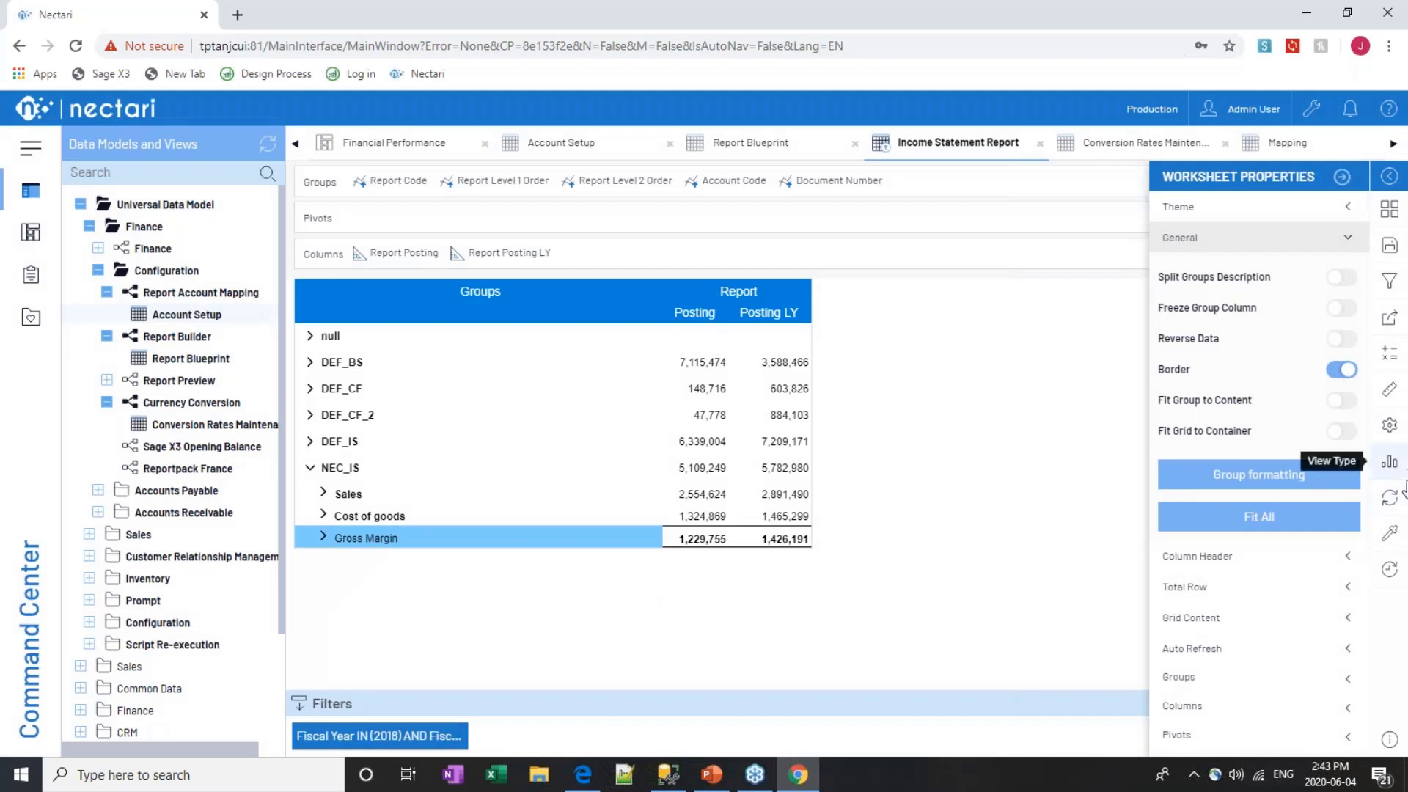
Refresh the worksheet and drill down NEC_IS through Gross Margin to its individual accounts
click(1391, 497)
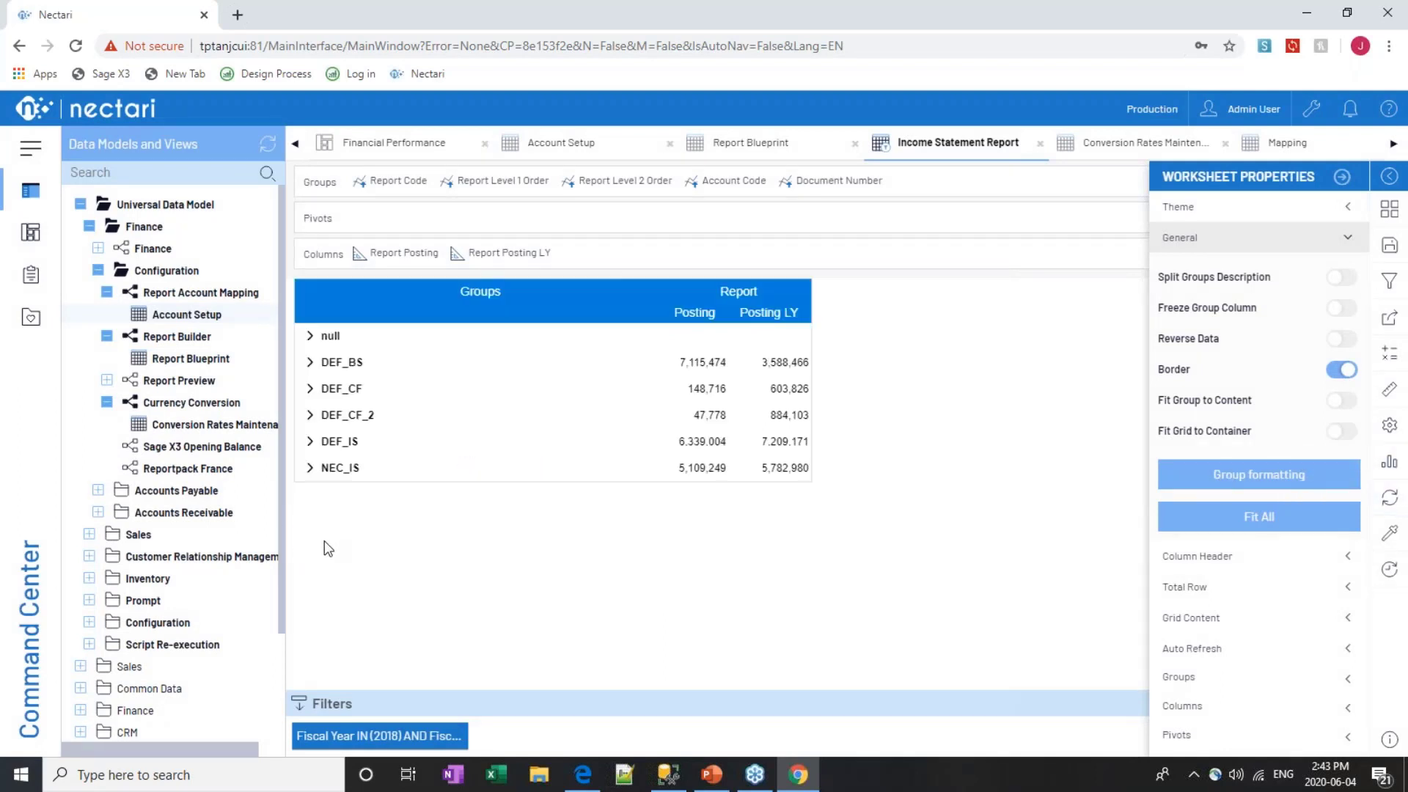
click(312, 474)
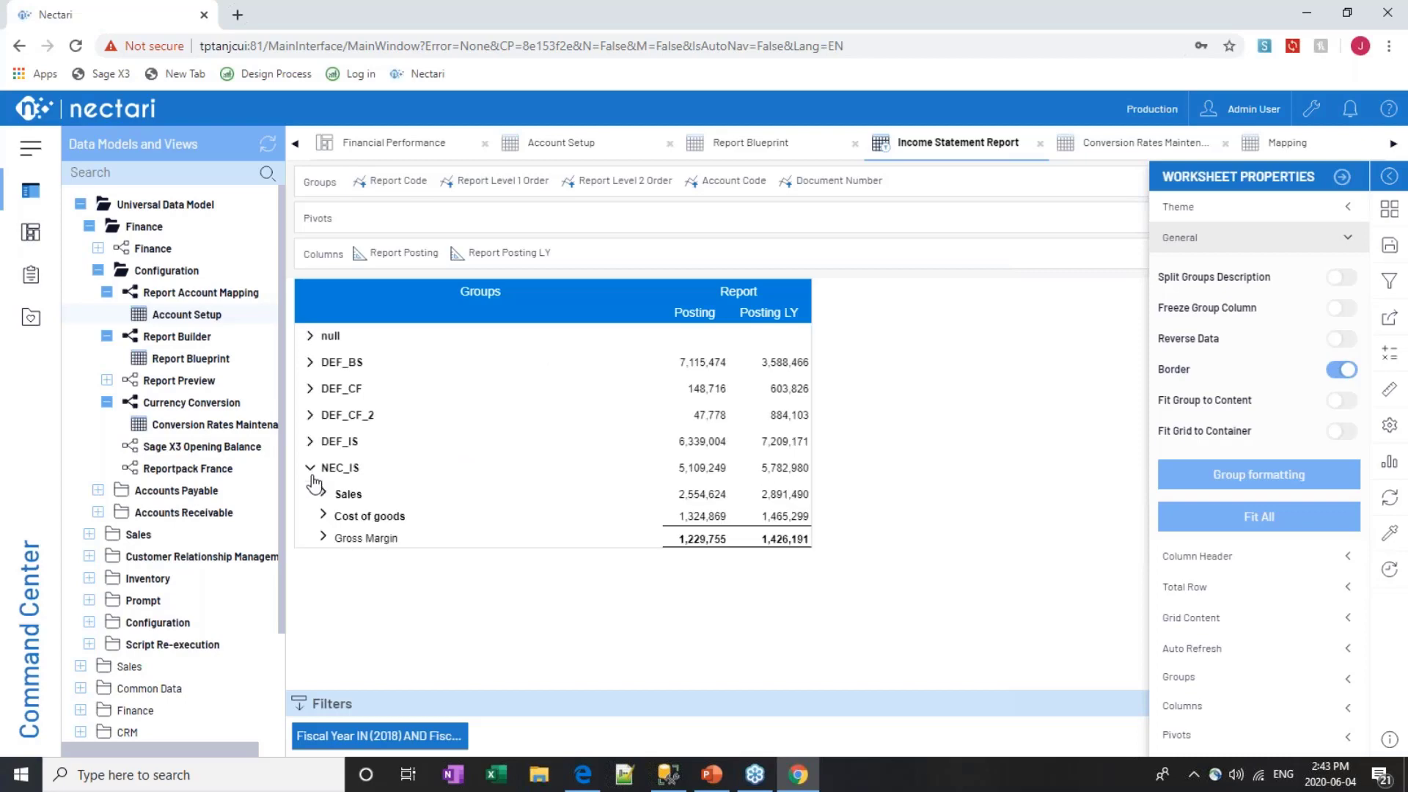
click(323, 537)
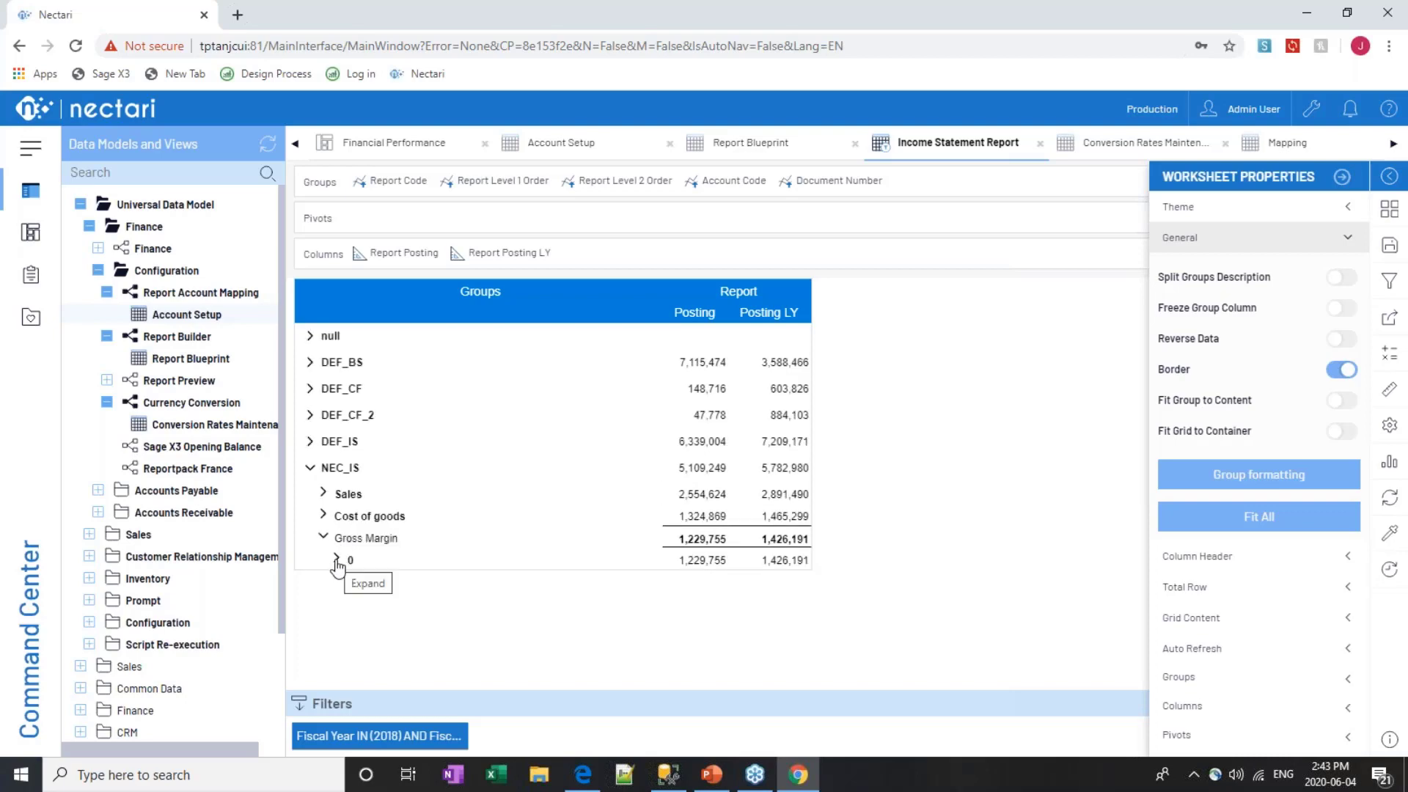
click(335, 560)
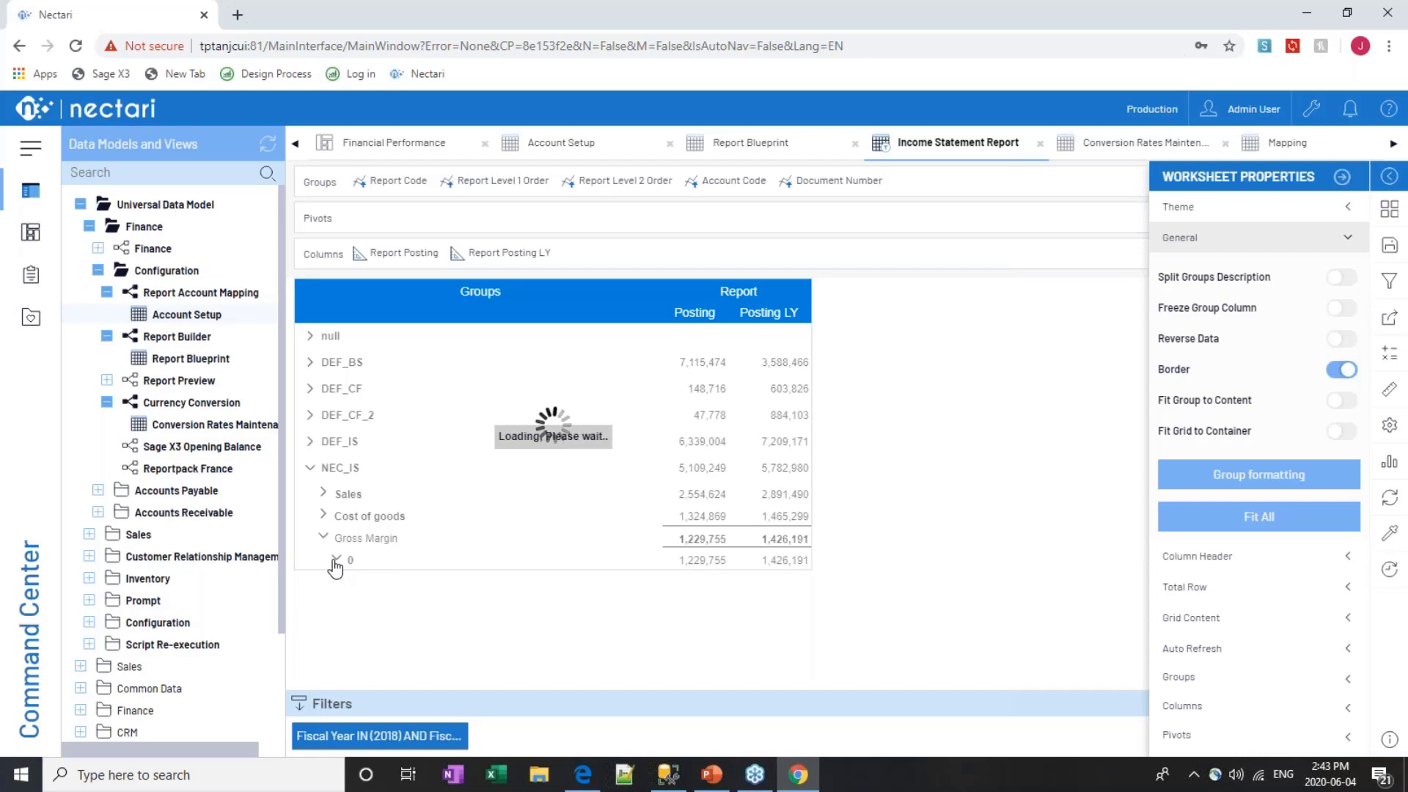
scroll(381, 563, down, 1)
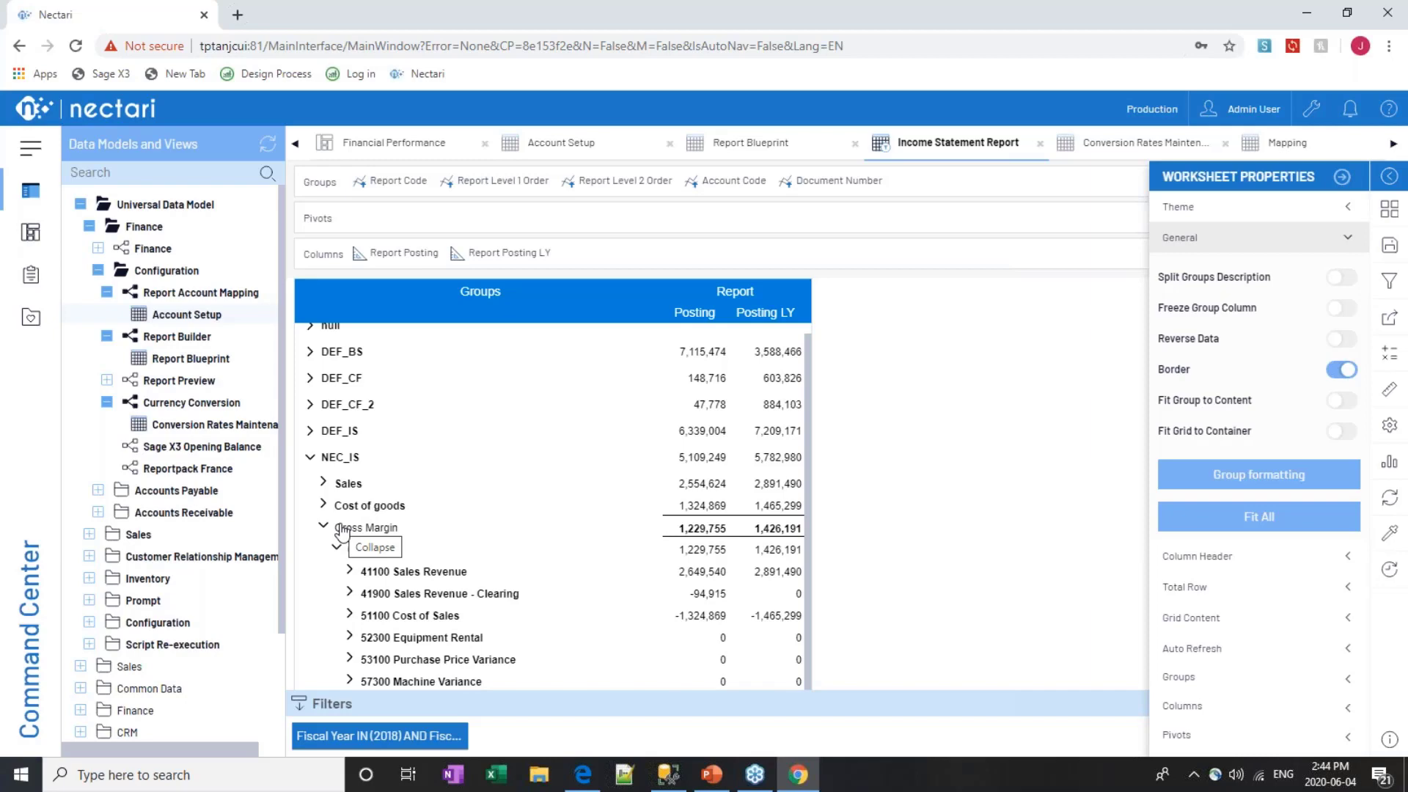
Clear the dimensions and measures search and expand Measure to examine the available measure folders
click(1390, 389)
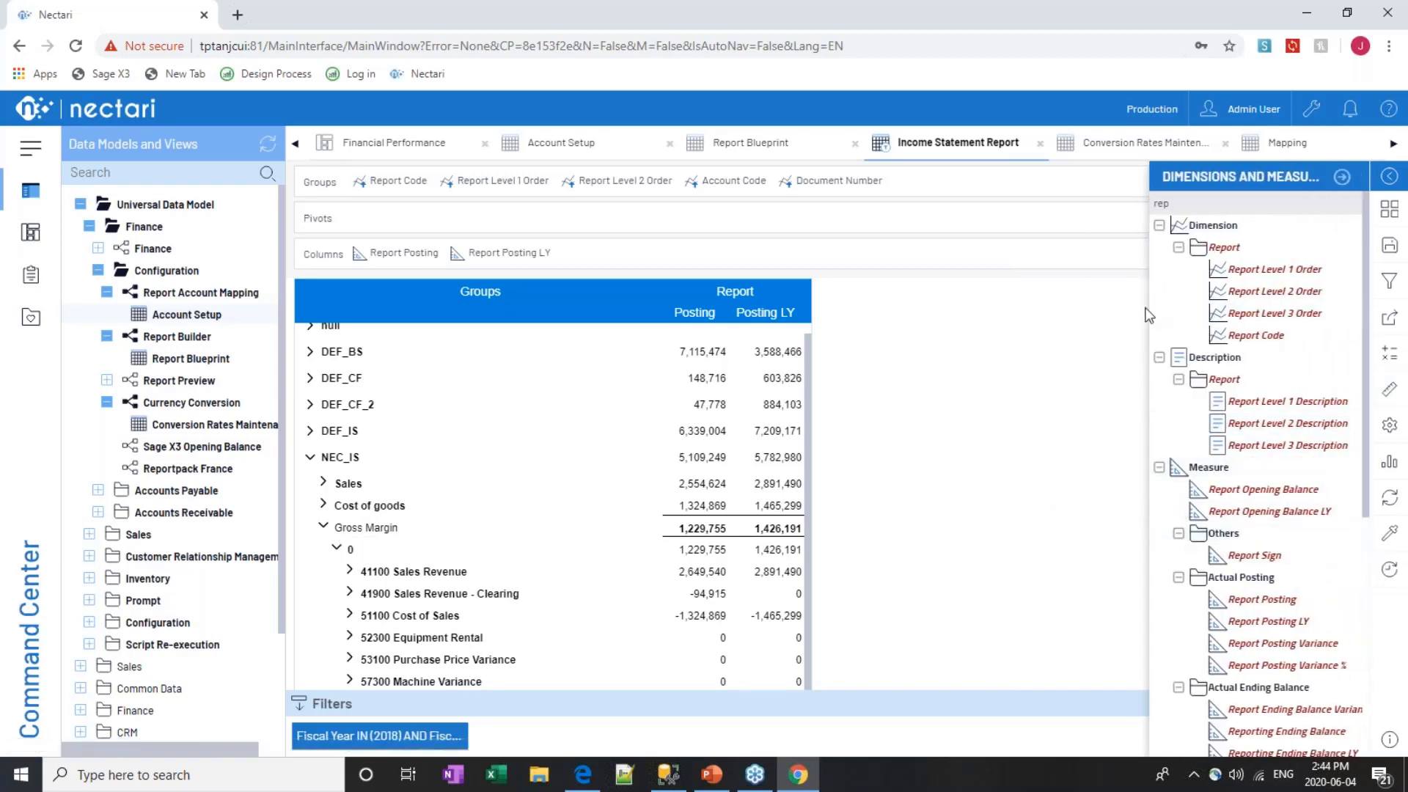
click(1178, 247)
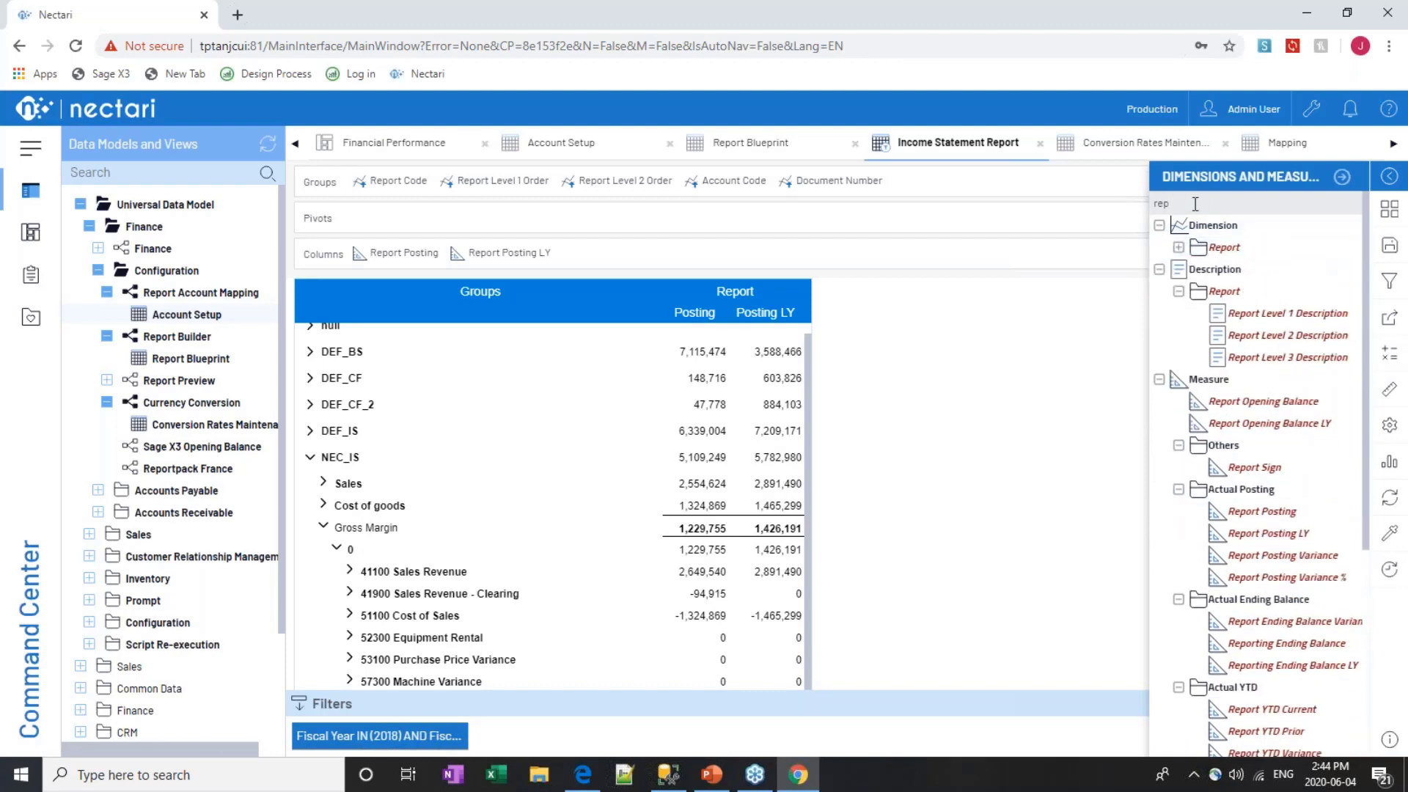
click(1200, 205)
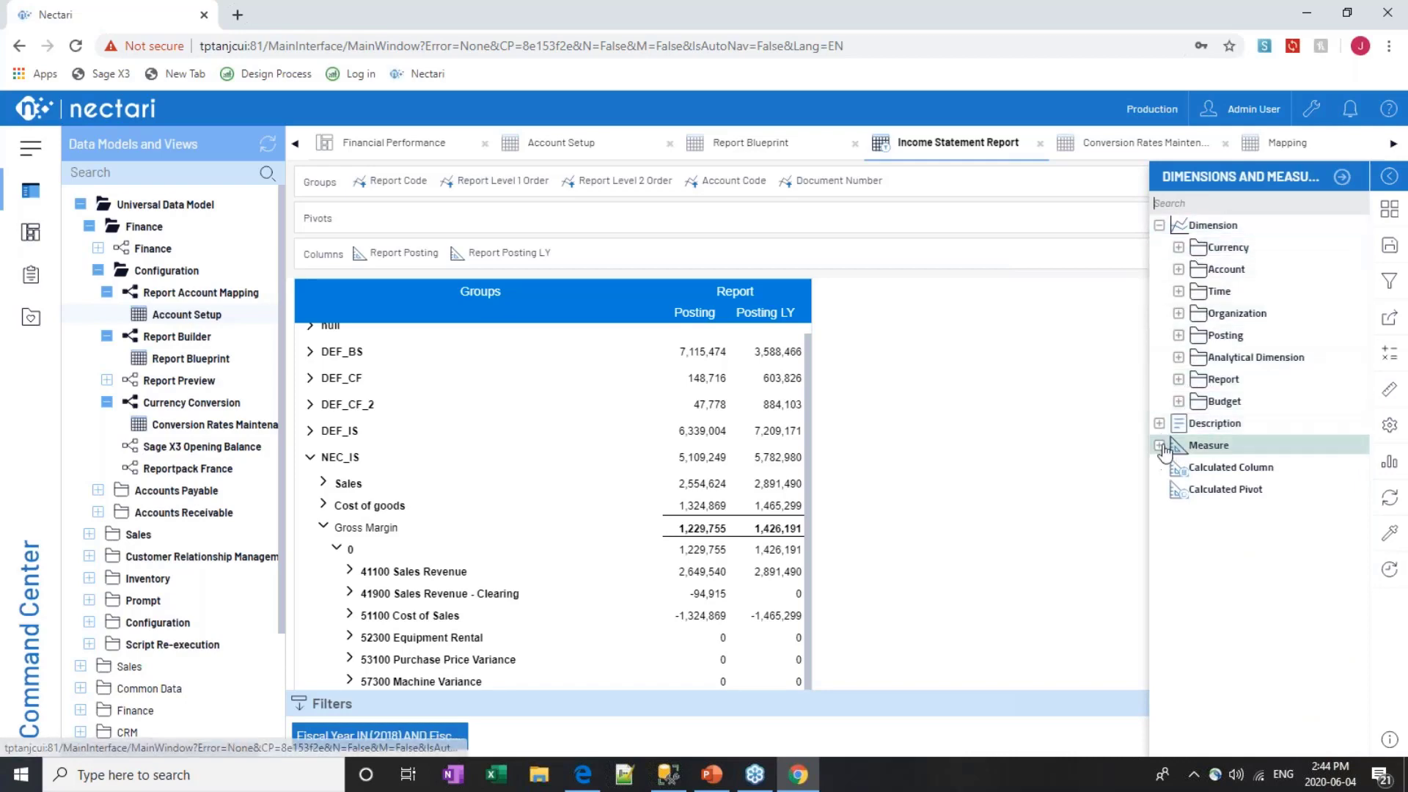
click(1159, 445)
scroll(1187, 433, down, 3)
scroll(1239, 423, down, 1)
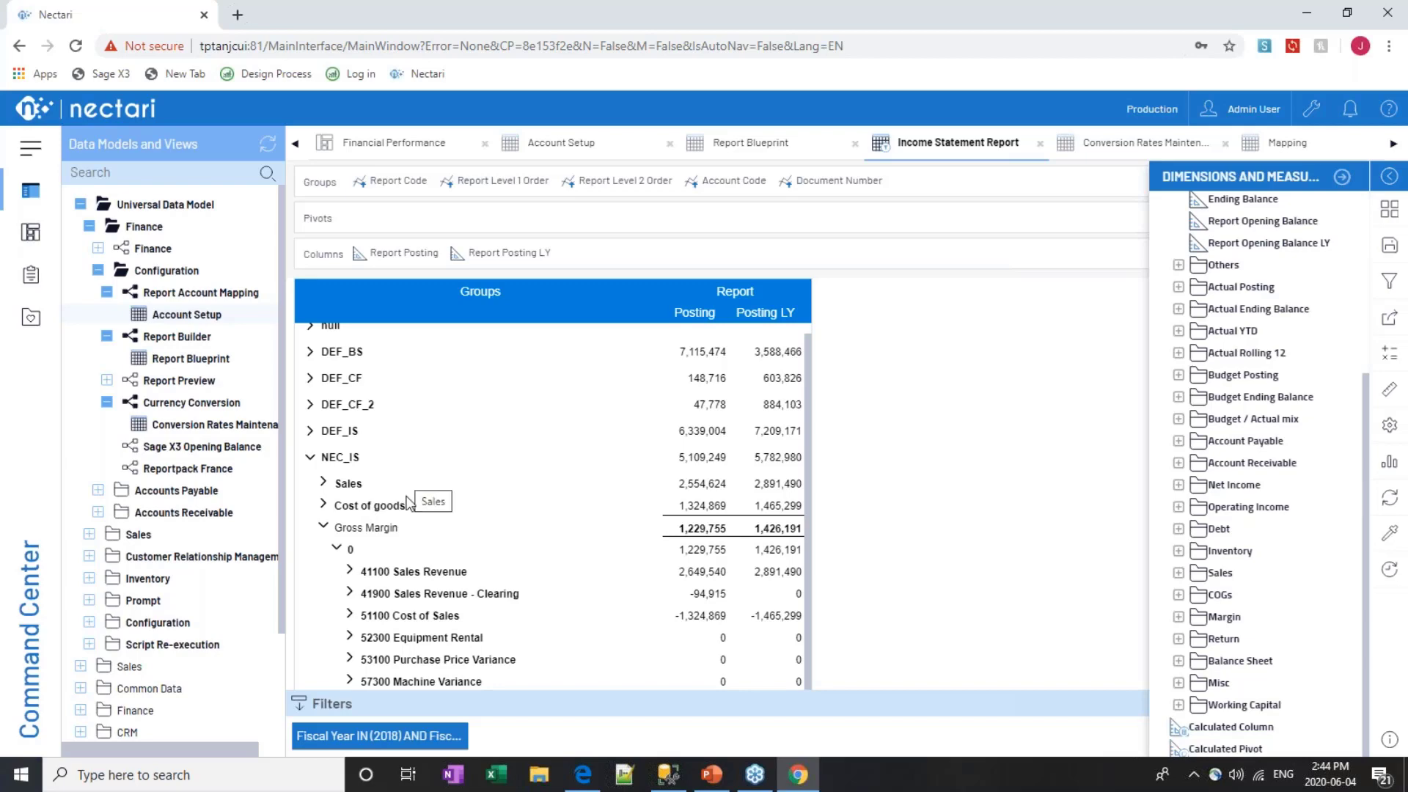
Filter the Income Statement Report to Report Code NEC_IS and expand NEC_IS to its report lines
click(347, 467)
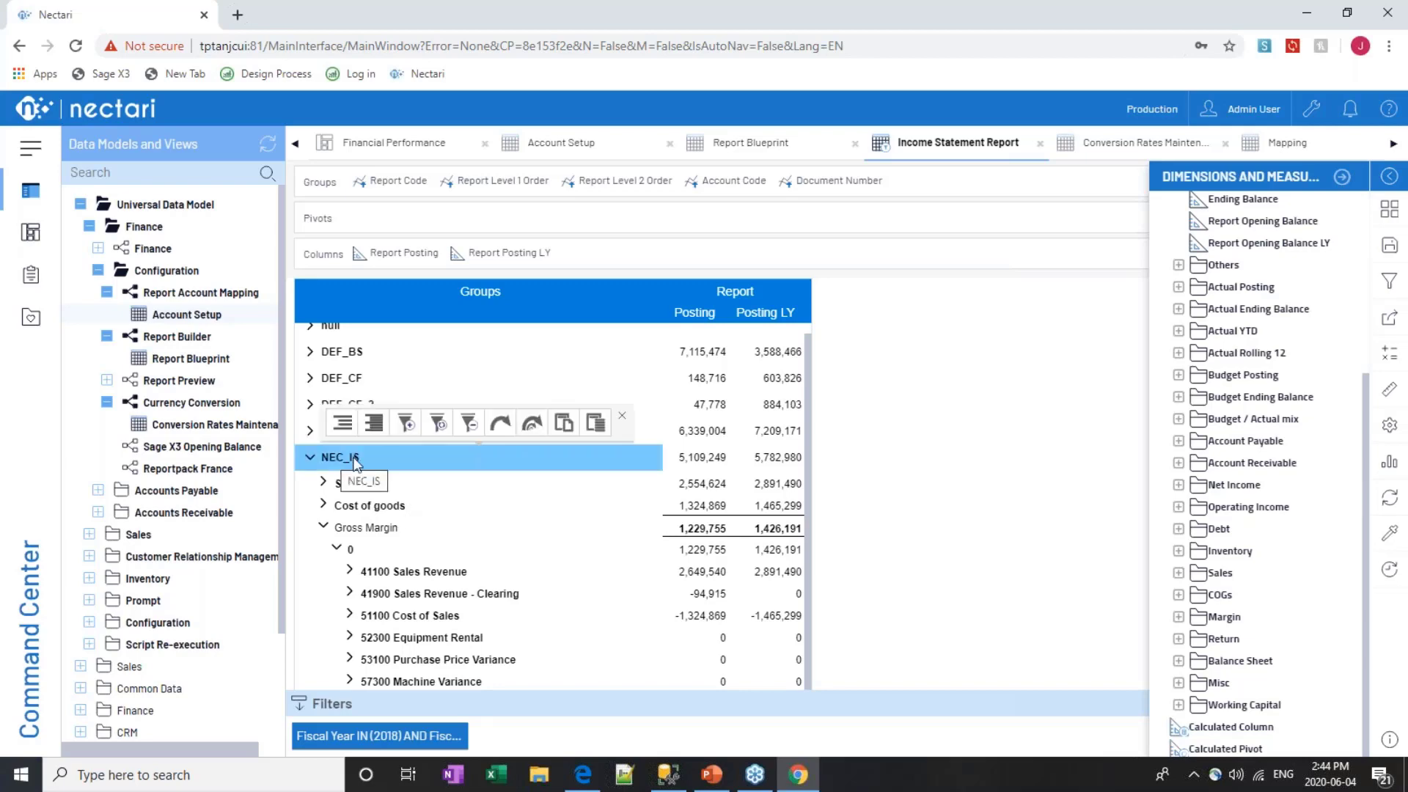
click(407, 425)
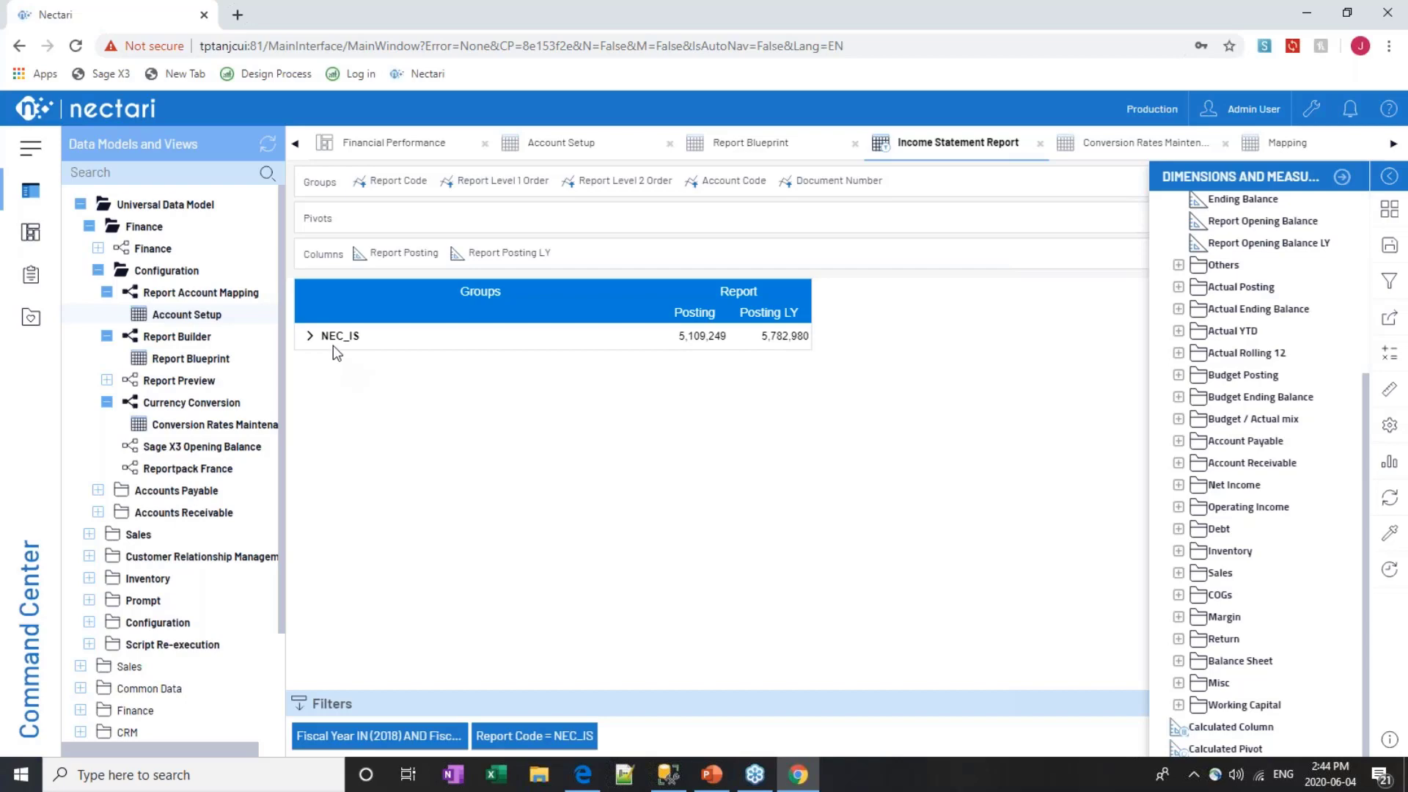
click(309, 337)
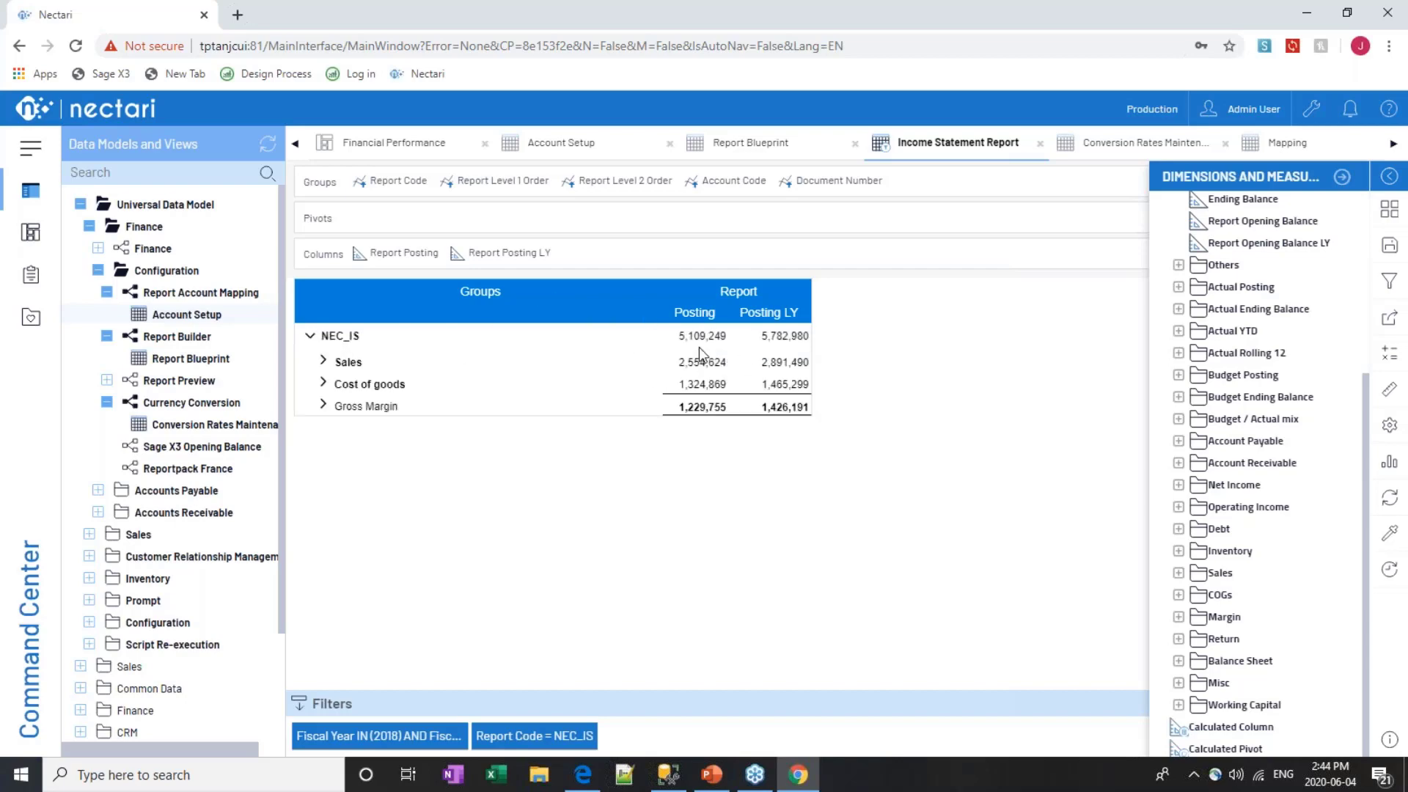
Search the dimensions and measures for report and add the Report Posting Variance measure as the last column
drag(1368, 396, 1367, 213)
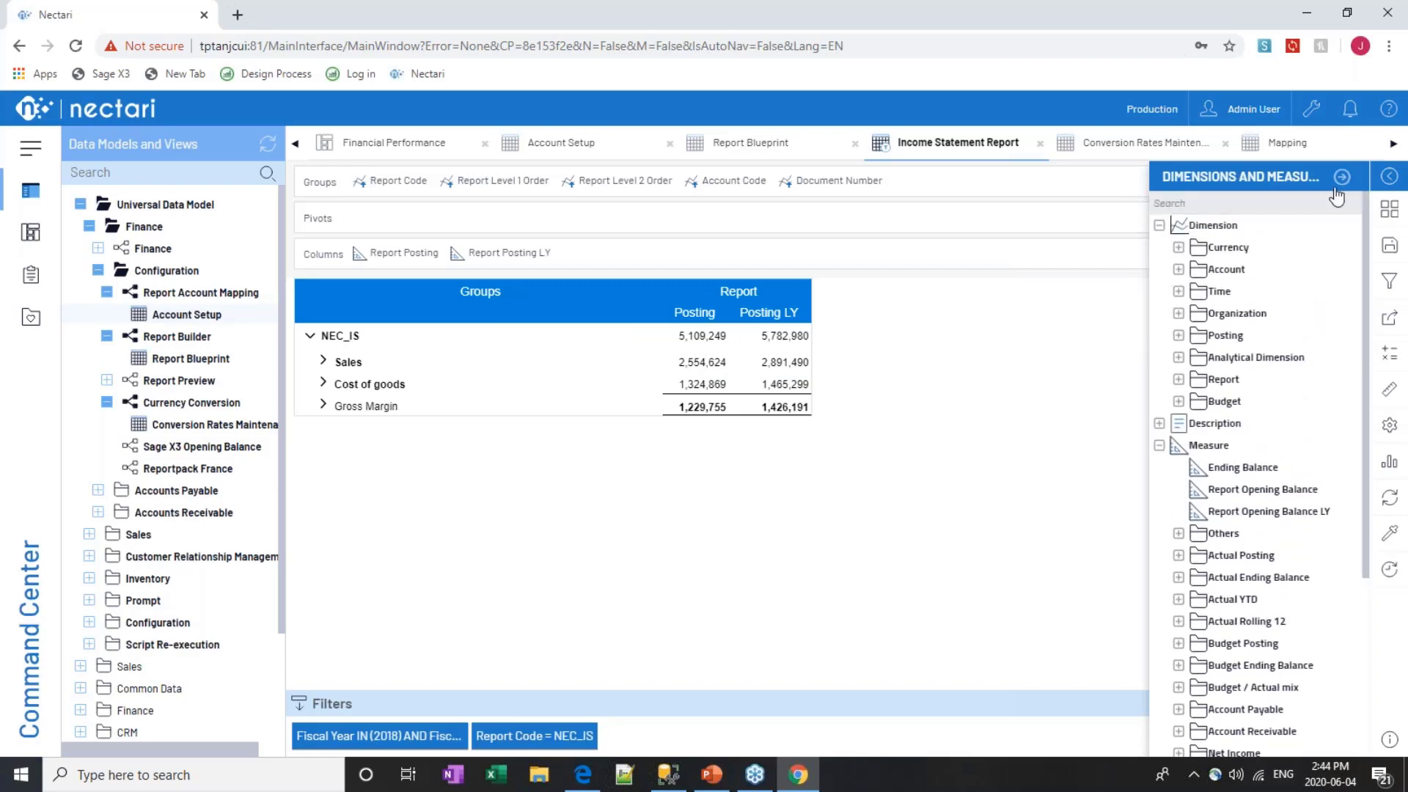
click(1183, 202)
text(report)
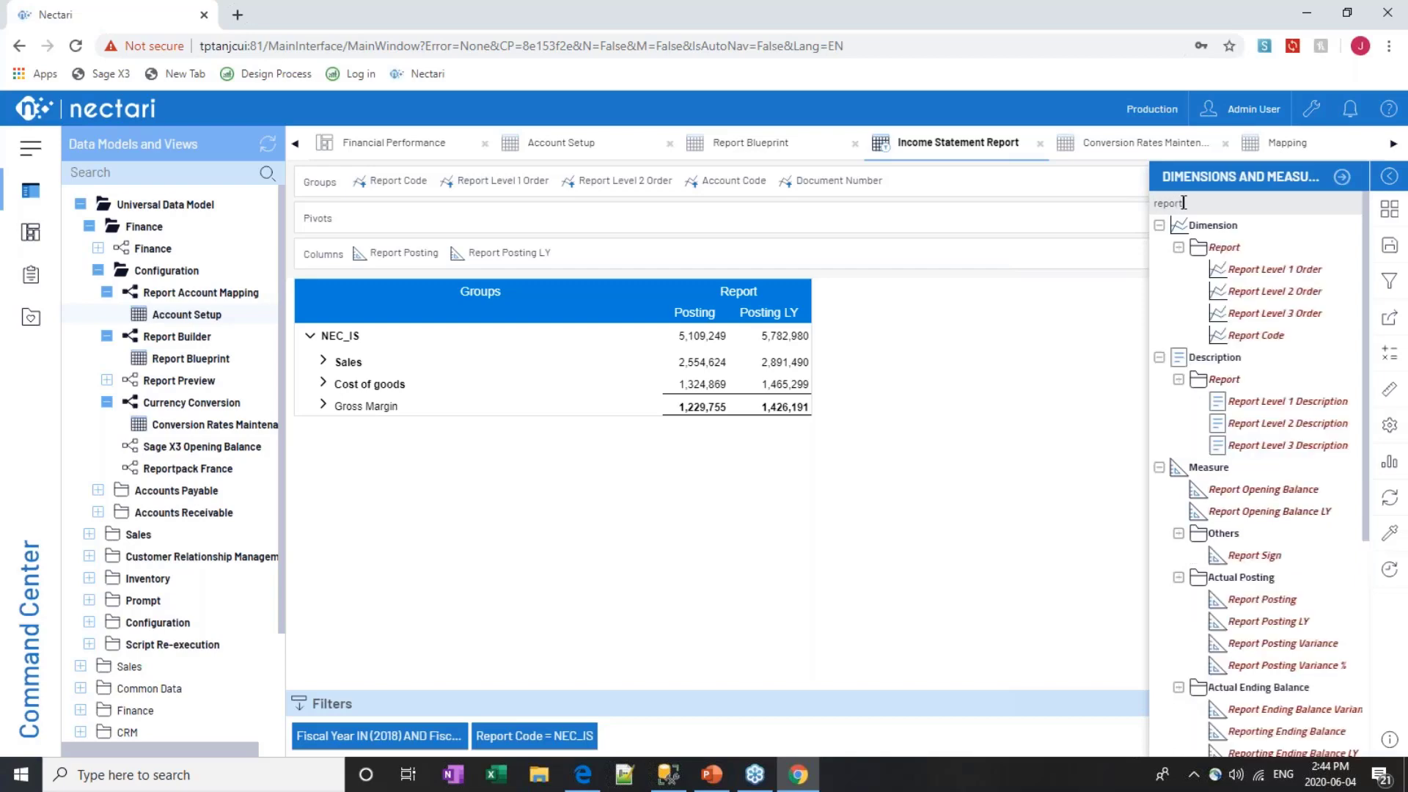
scroll(1247, 425, down, 5)
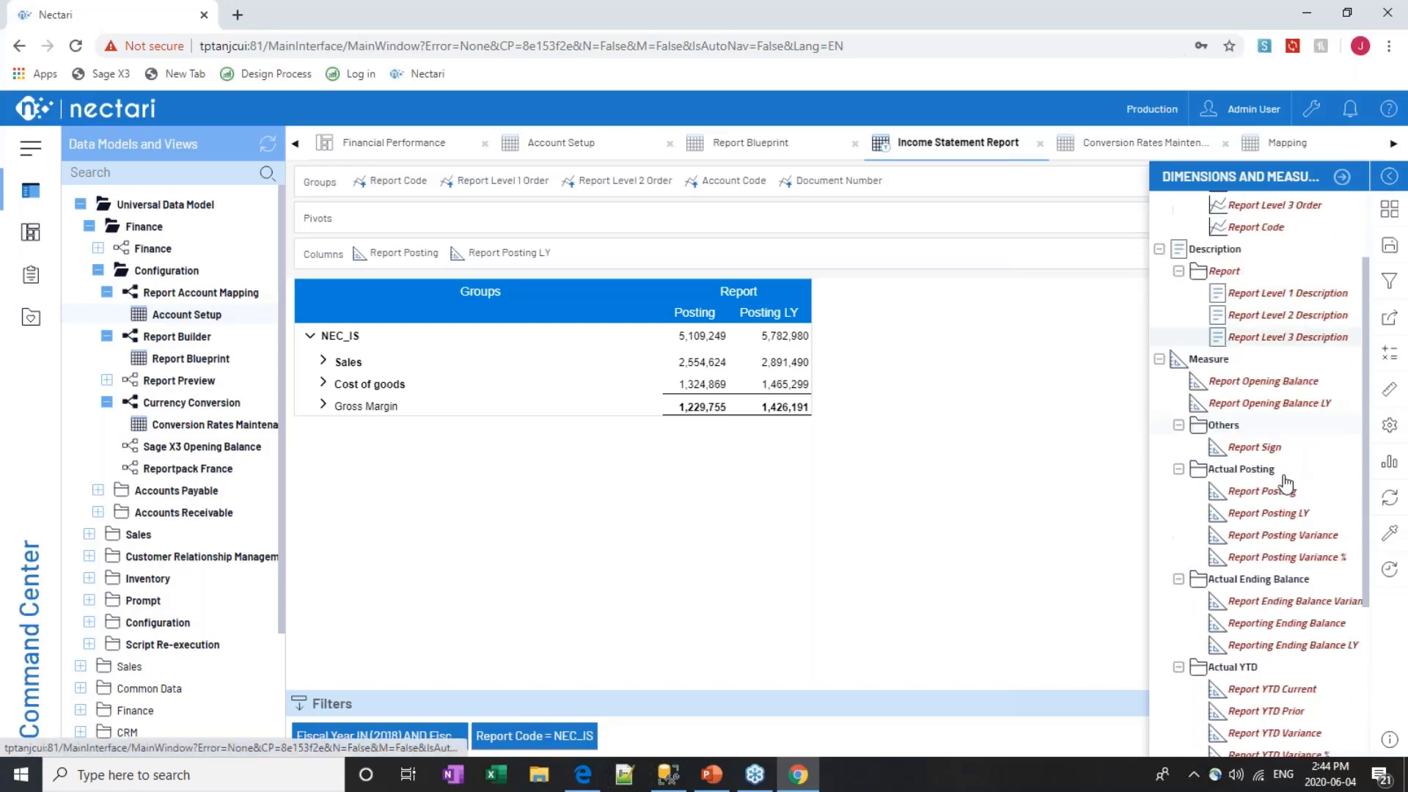
scroll(1272, 392, up, 2)
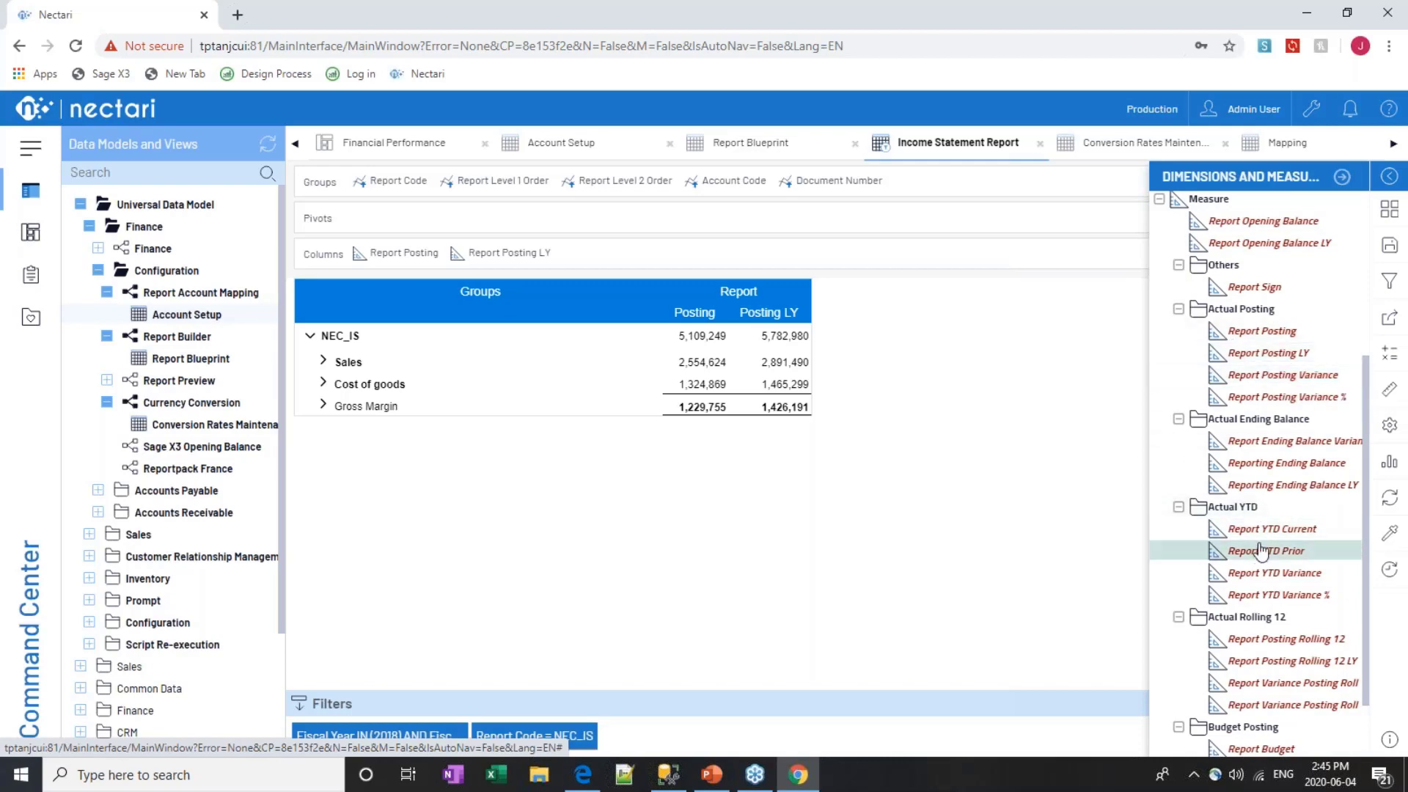
mouse_move(502, 739)
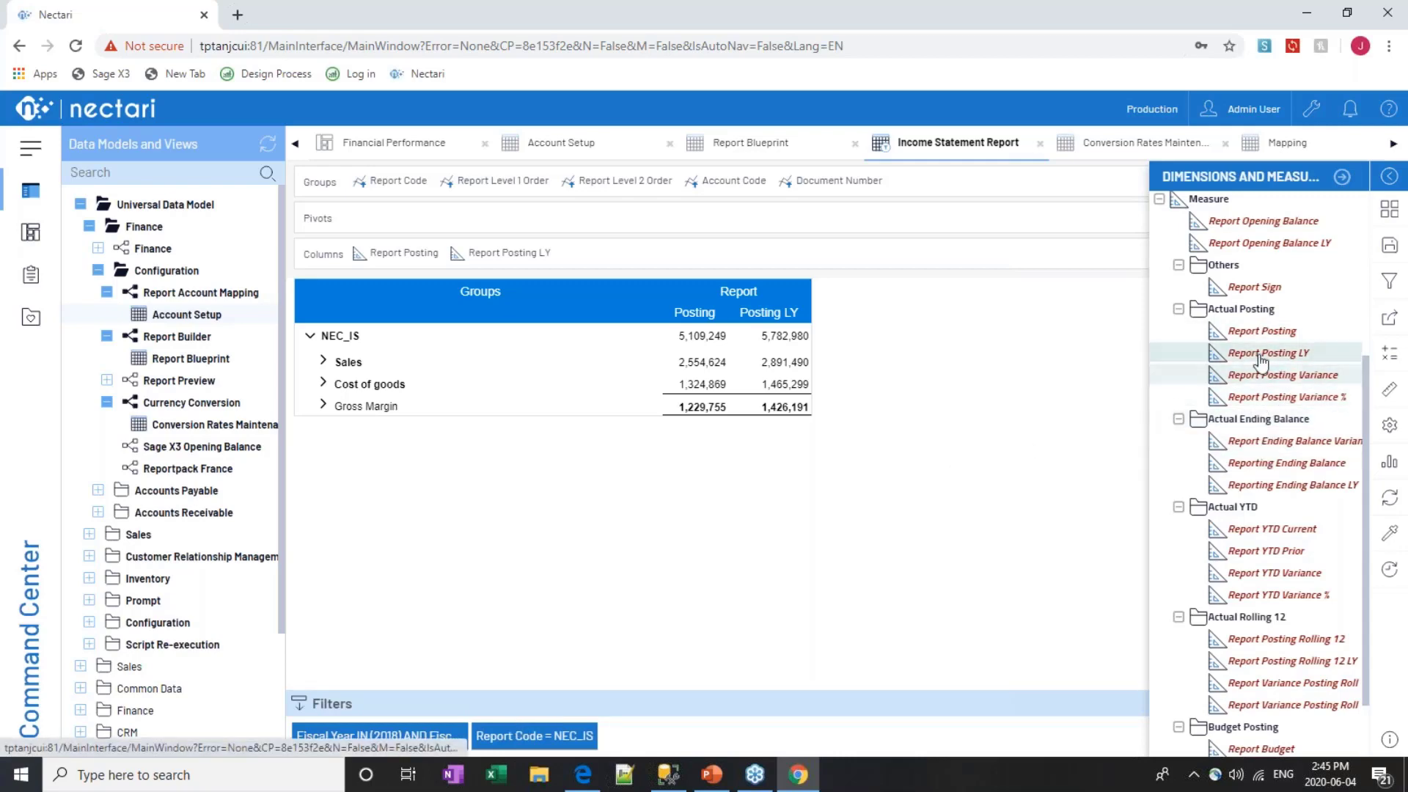
drag(1288, 375, 611, 271)
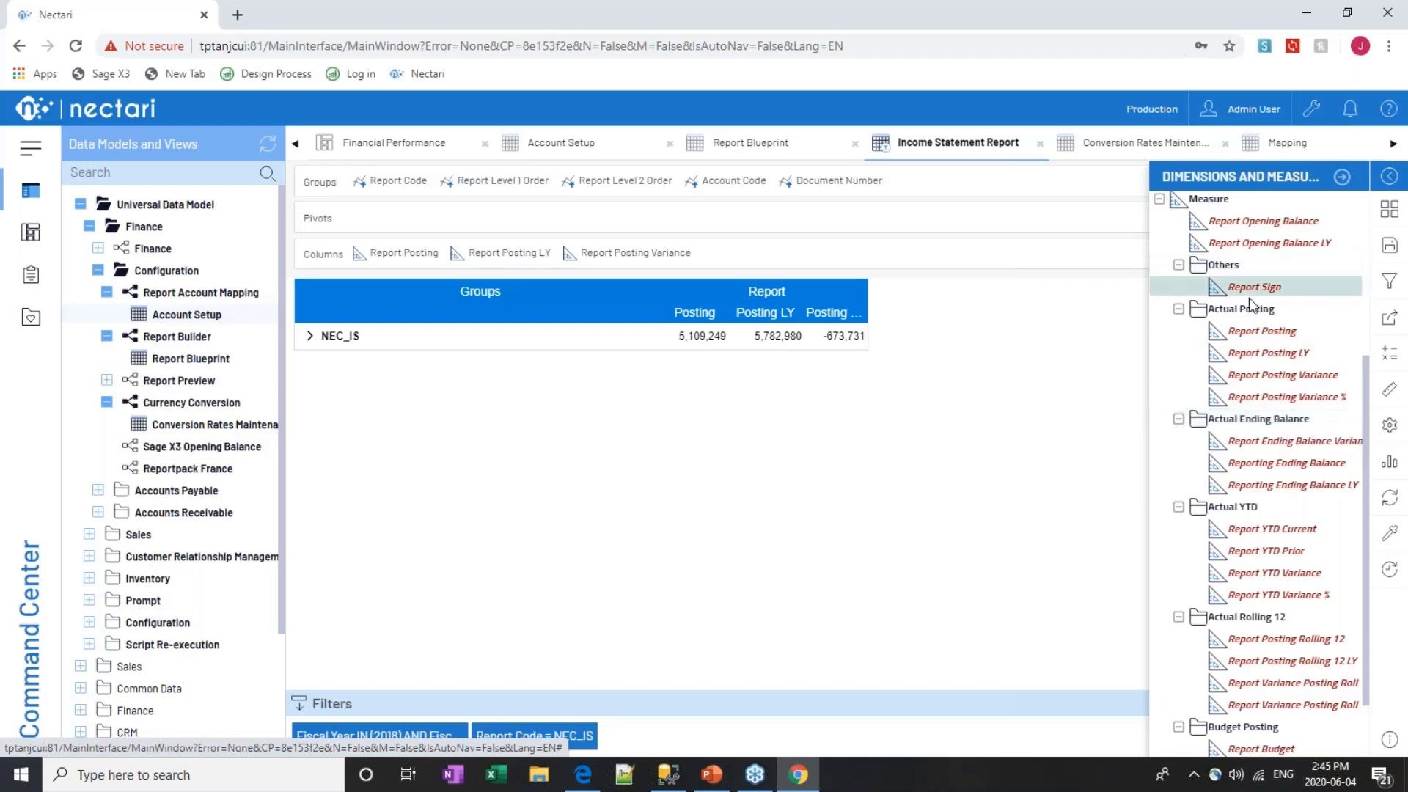
Search the measures for sales, add the Sales measure after Report Posting Variance and expand NEC_IS
scroll(1247, 286, up, 4)
double_click(1240, 203)
text(sales)
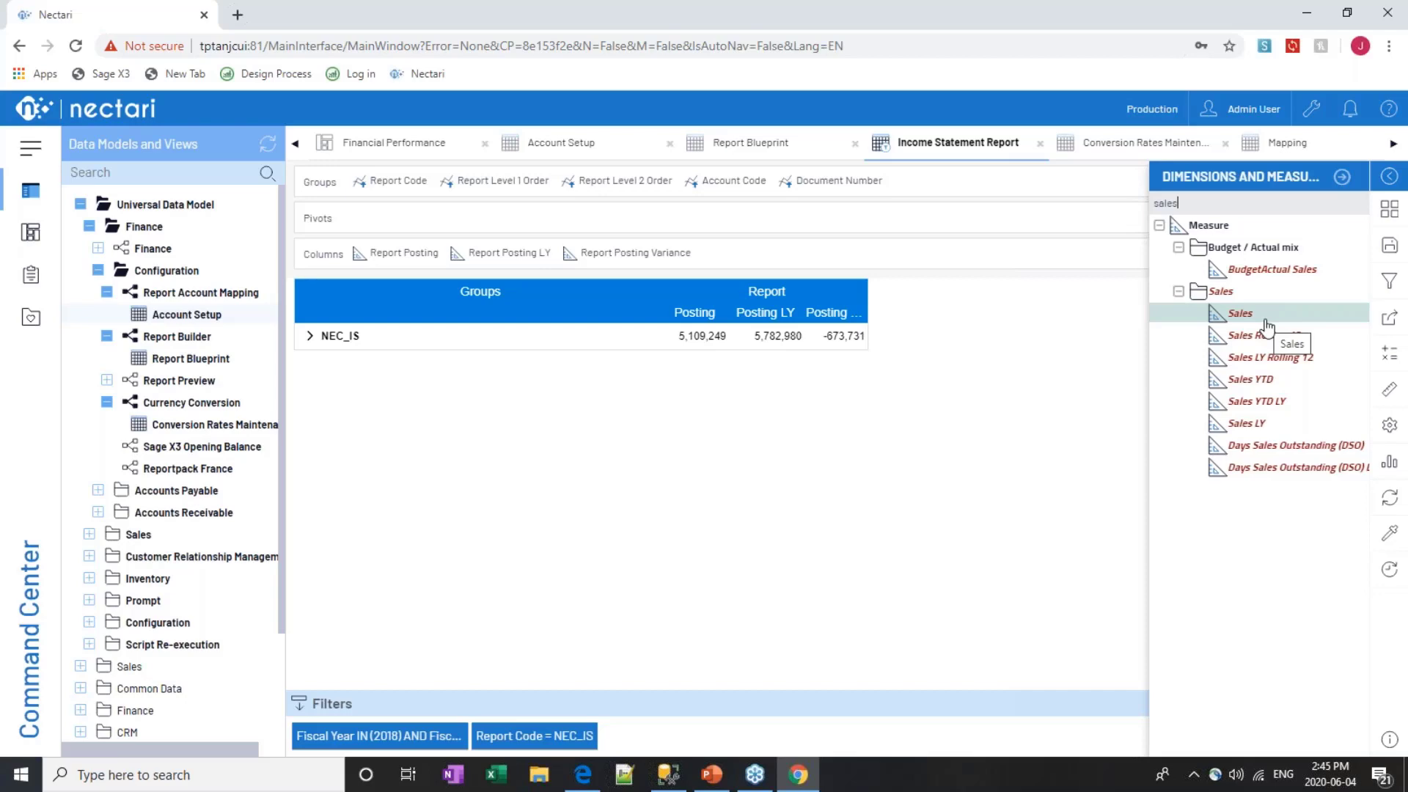
drag(1266, 325, 783, 253)
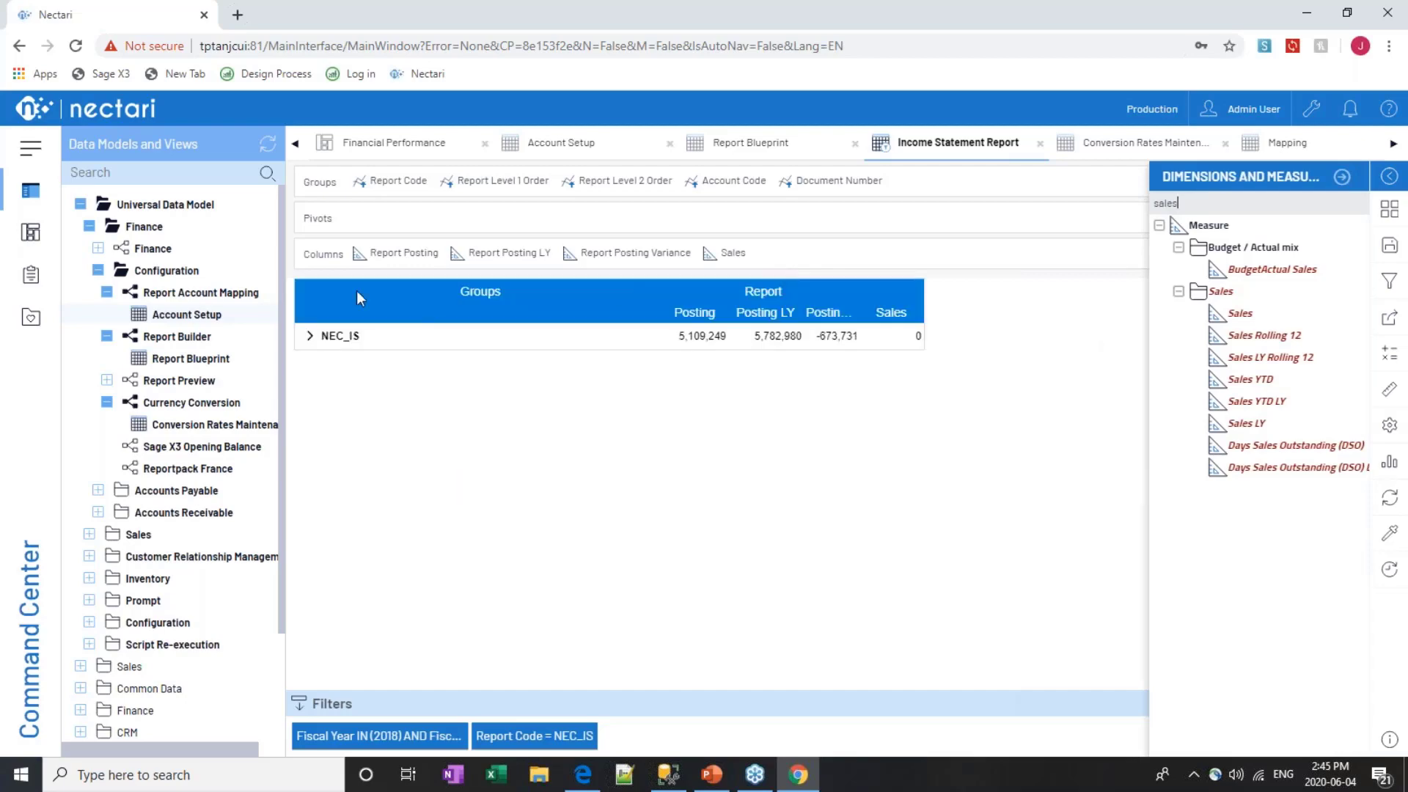
click(310, 337)
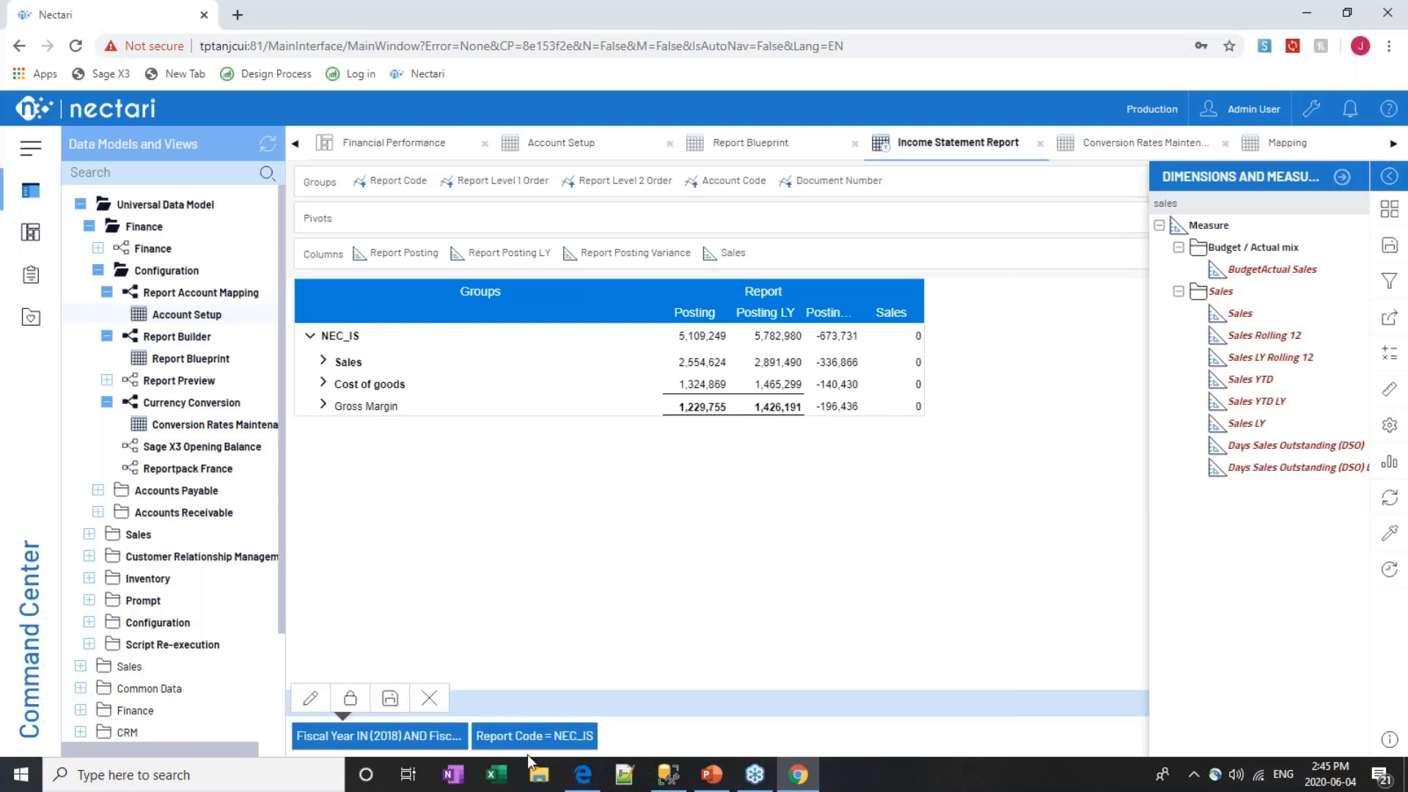
Remove the Report Code = NEC_IS filter from the worksheet and expand NEC_IS again
mouse_move(591, 744)
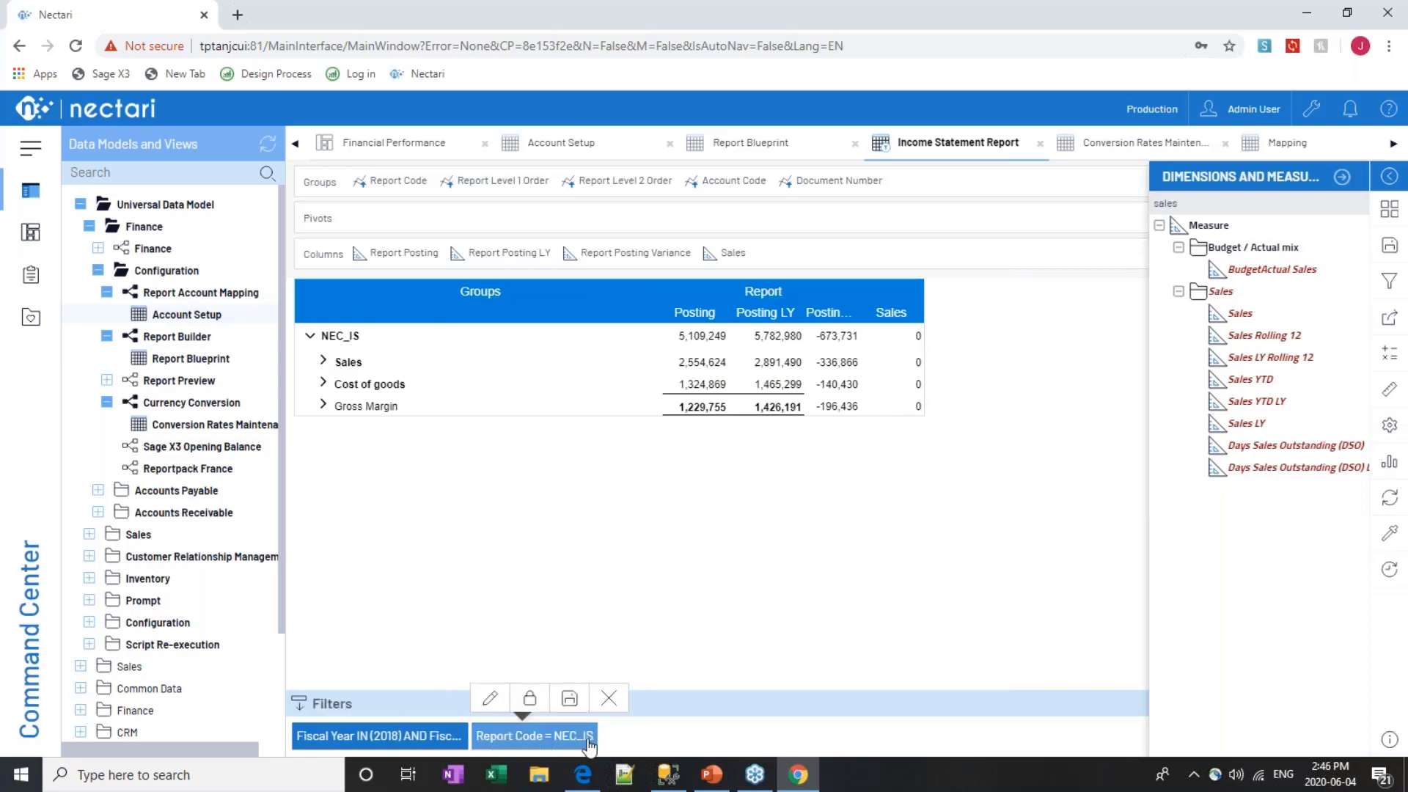
click(615, 699)
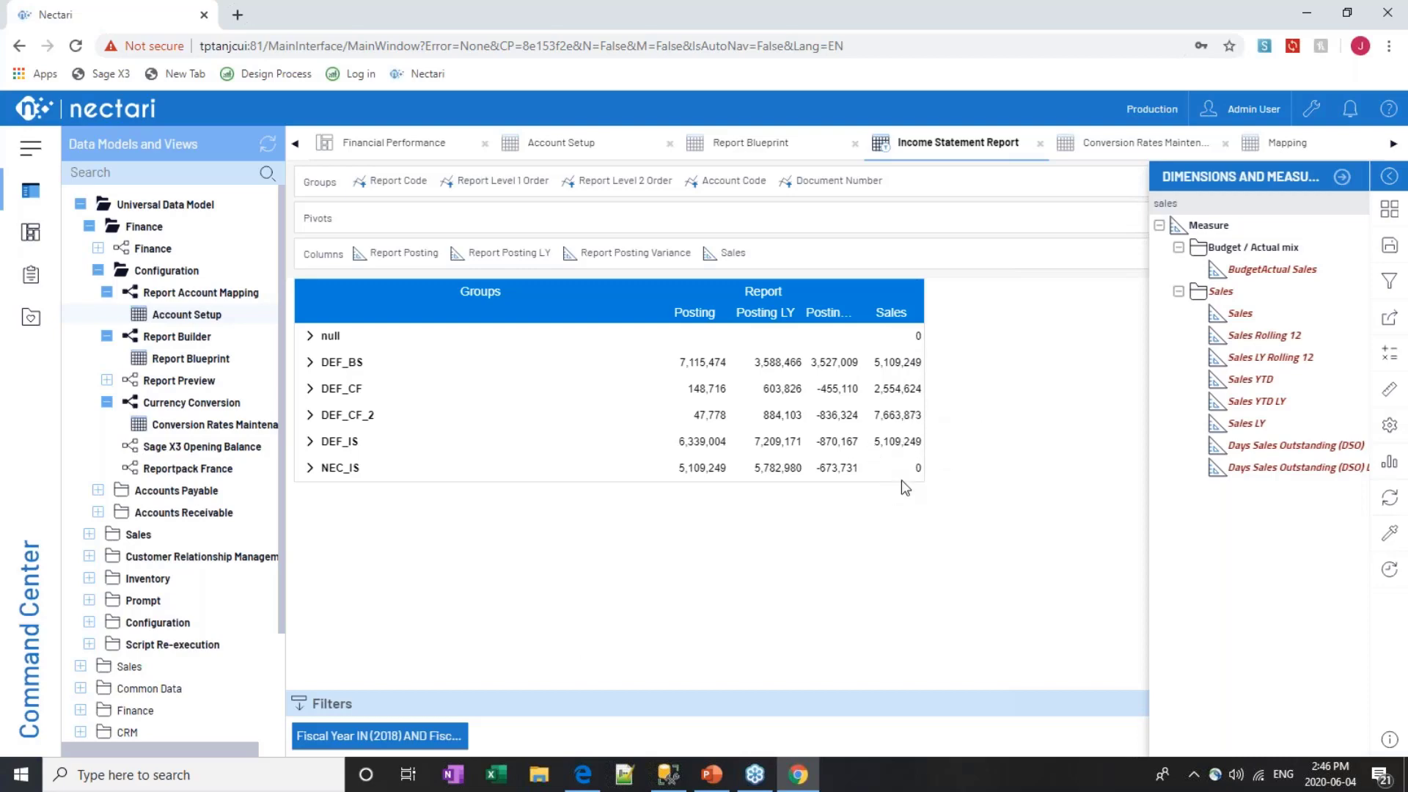
click(310, 469)
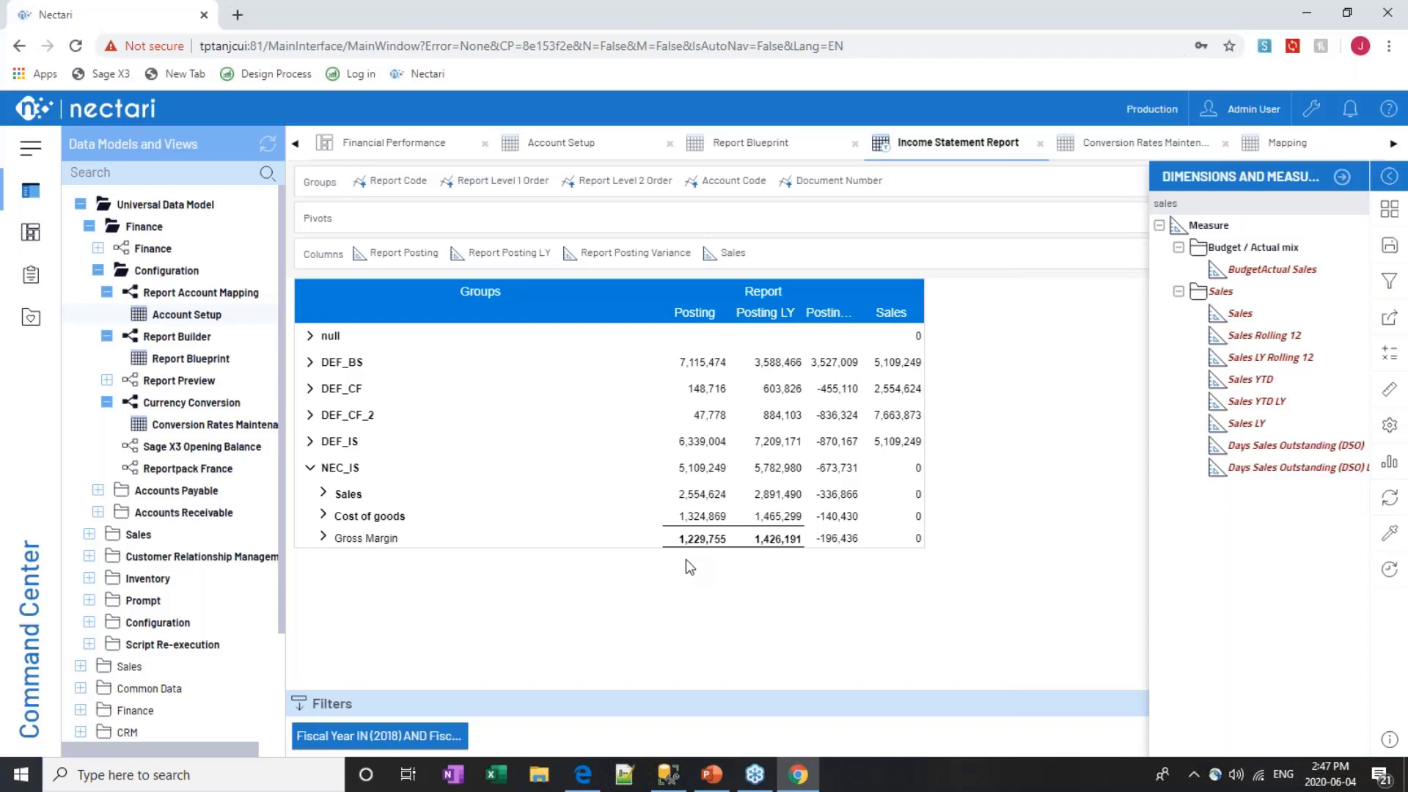
Show the list of reports, return to the Report Blueprint worksheet and look into the Financials report folder
click(33, 277)
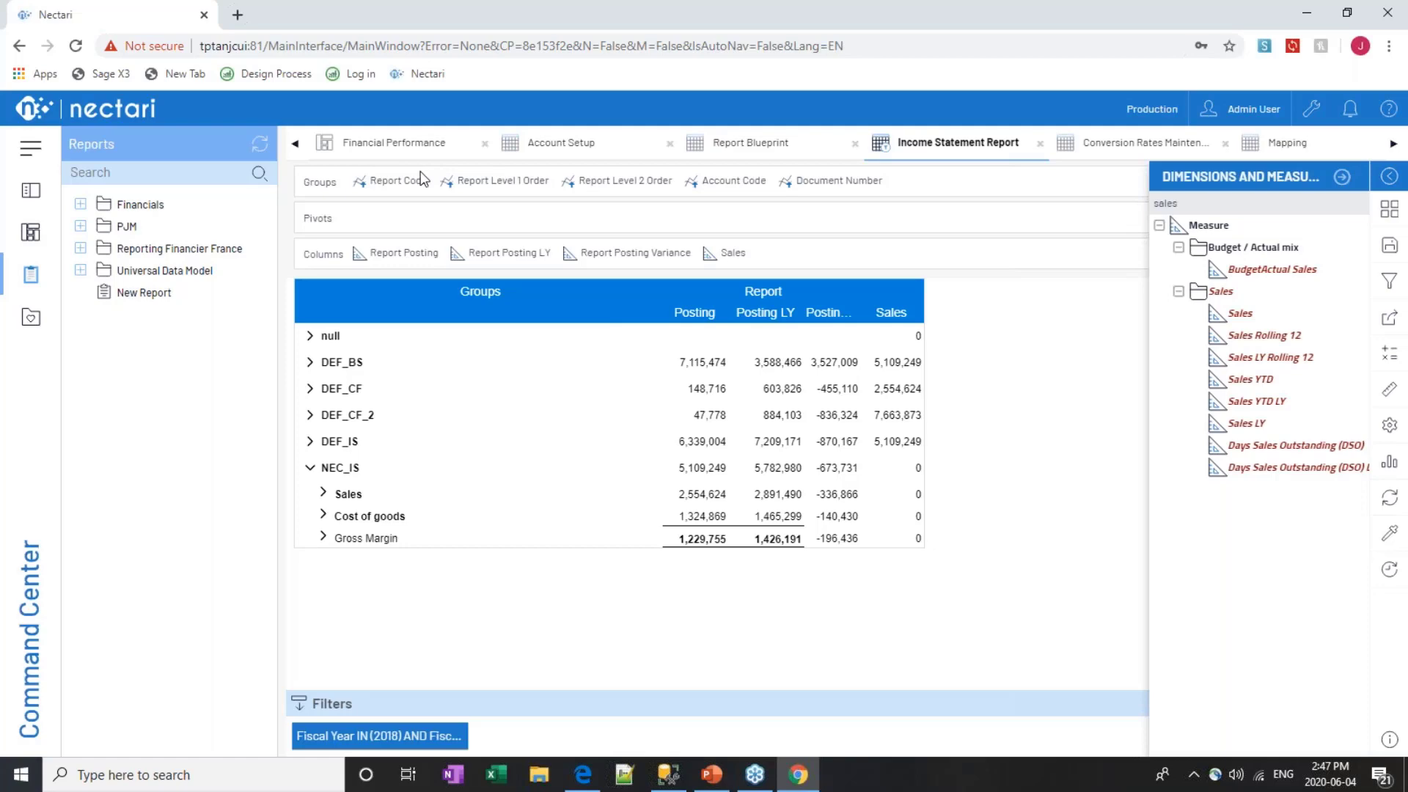
mouse_move(421, 178)
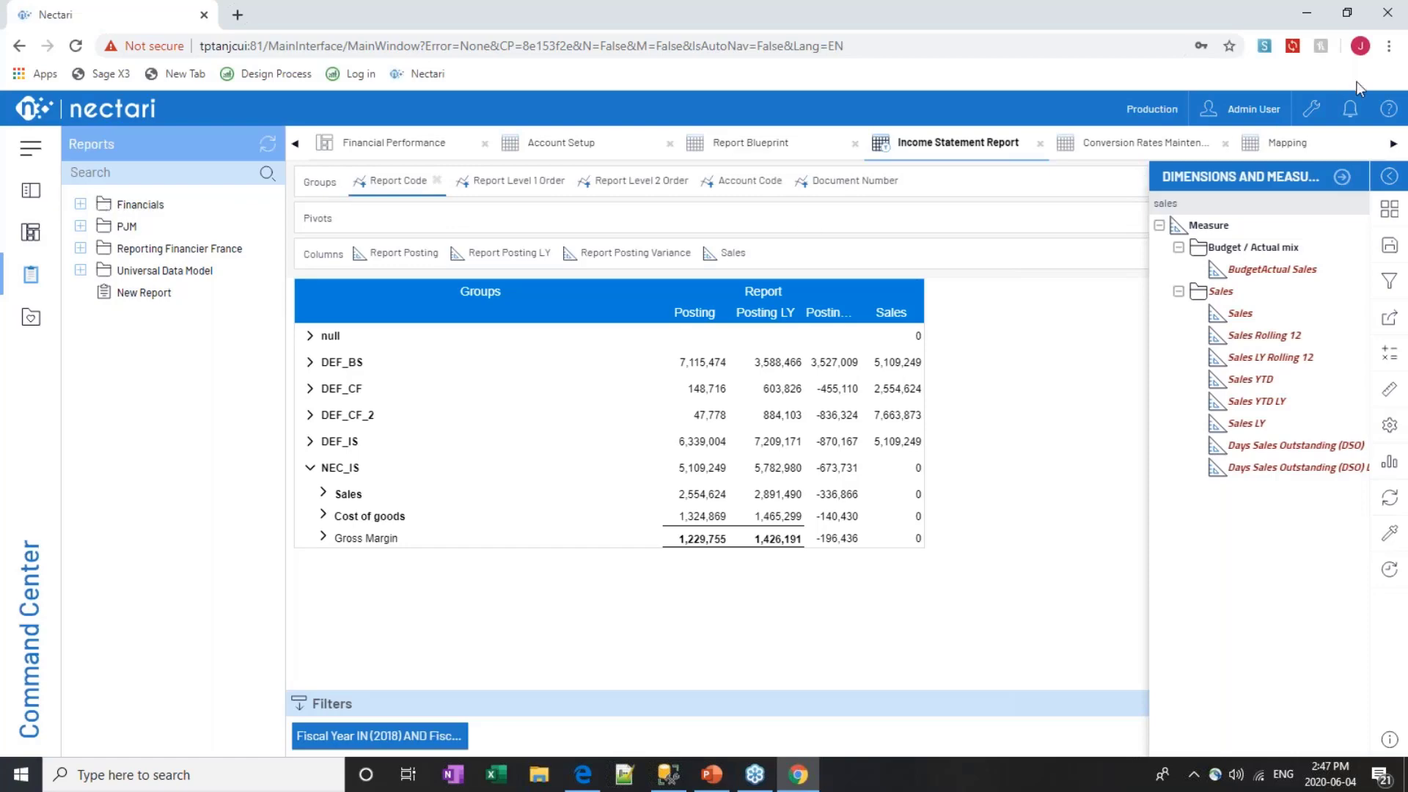
click(1386, 20)
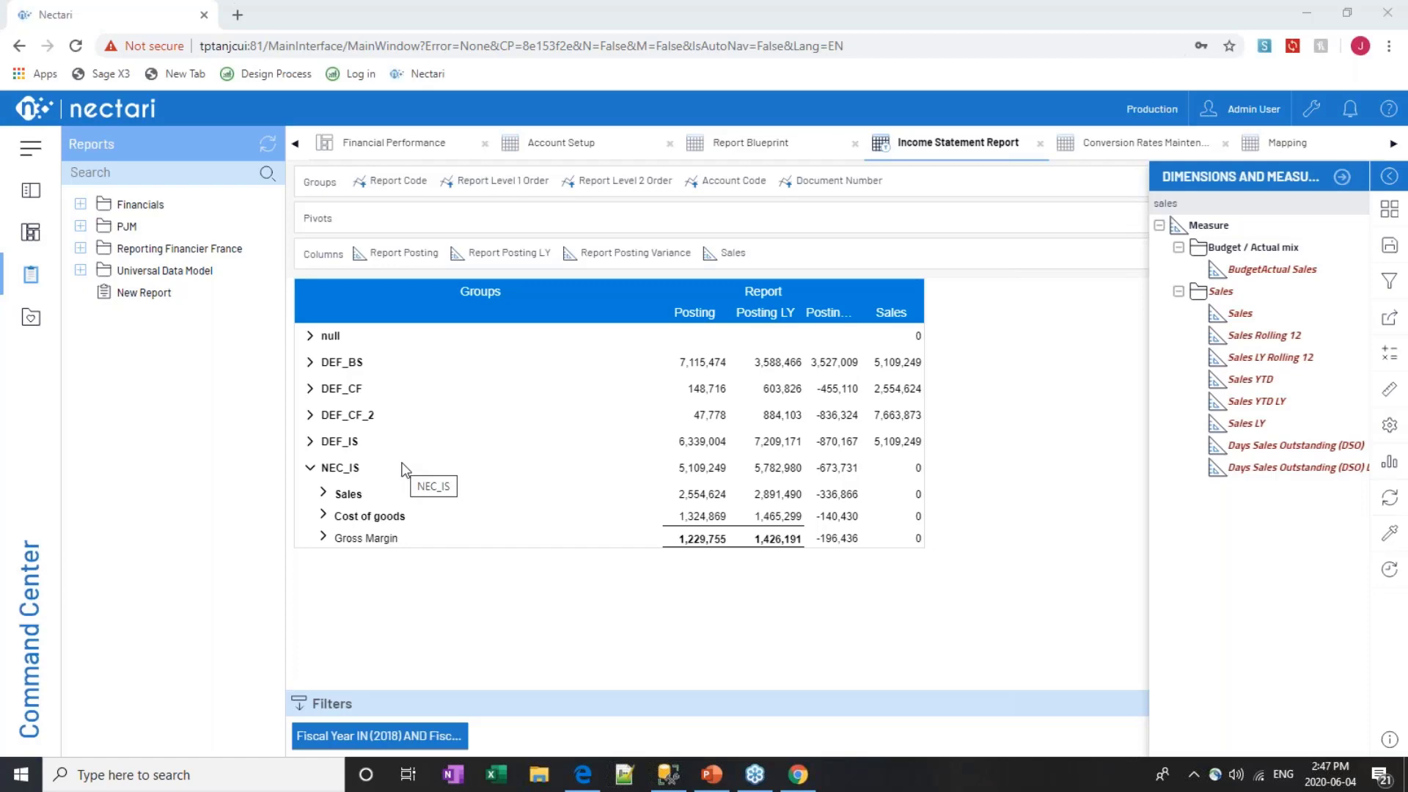
click(739, 144)
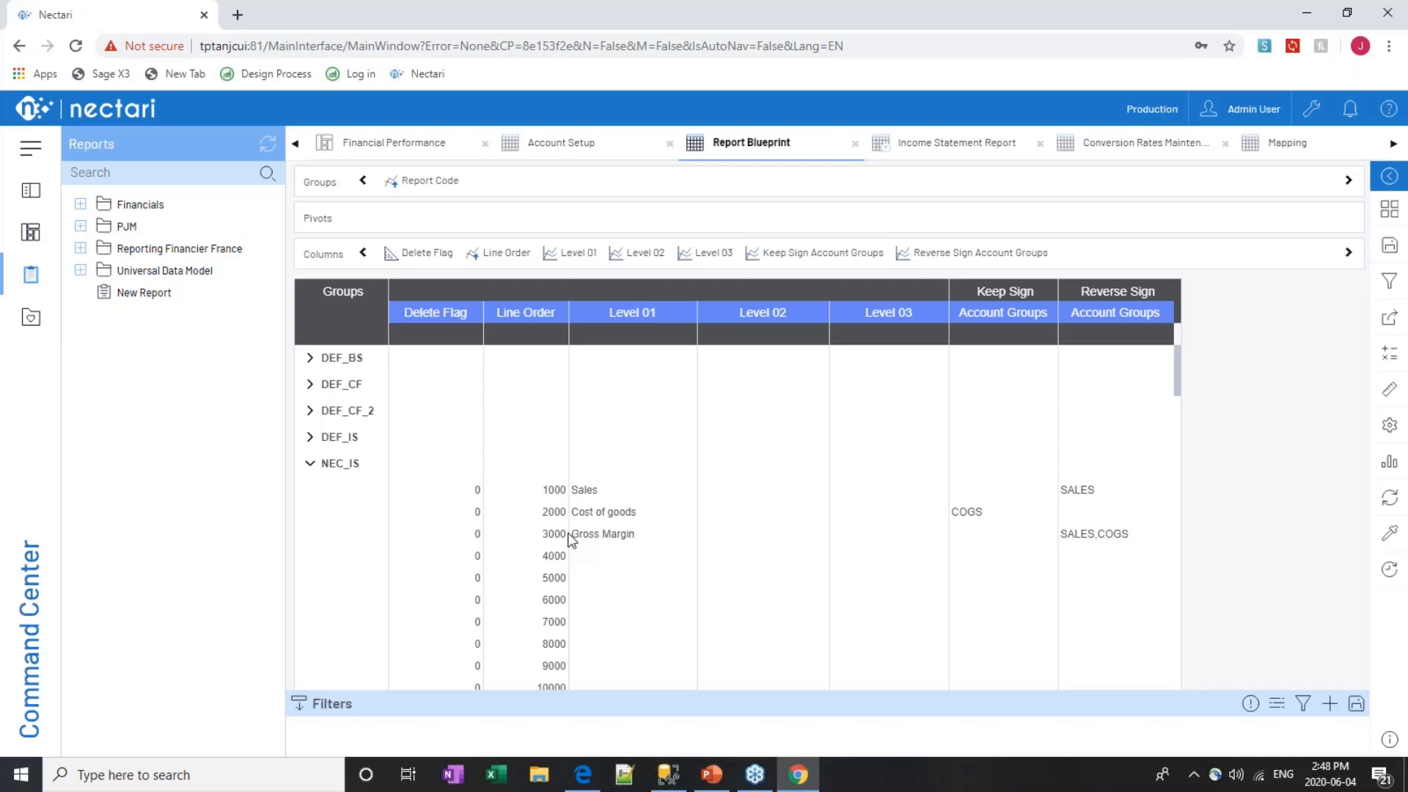
click(81, 204)
click(82, 204)
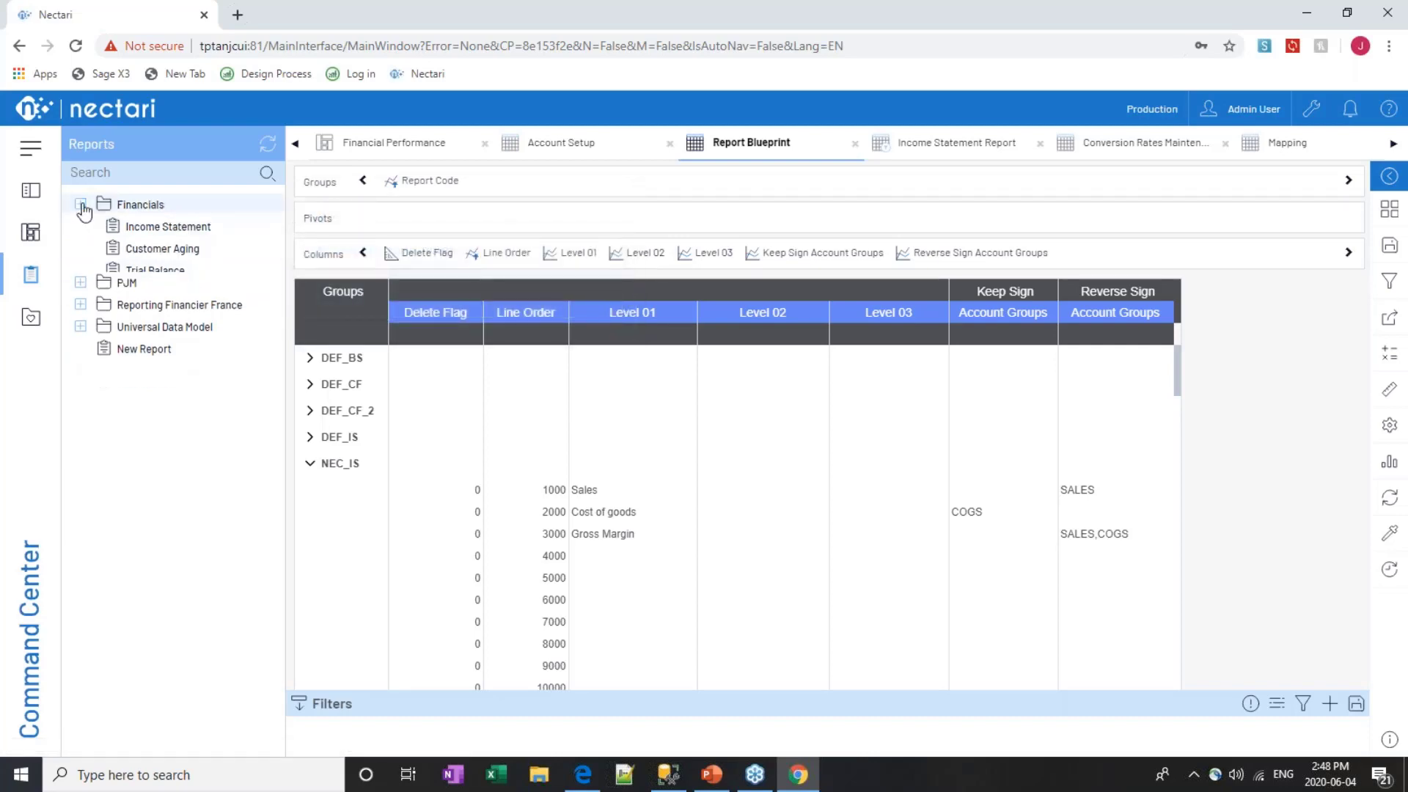
Open the first Aging Report by Chosen Date view of Accounts Payable Historical with the Date parameter set to 2018-06-04
click(40, 192)
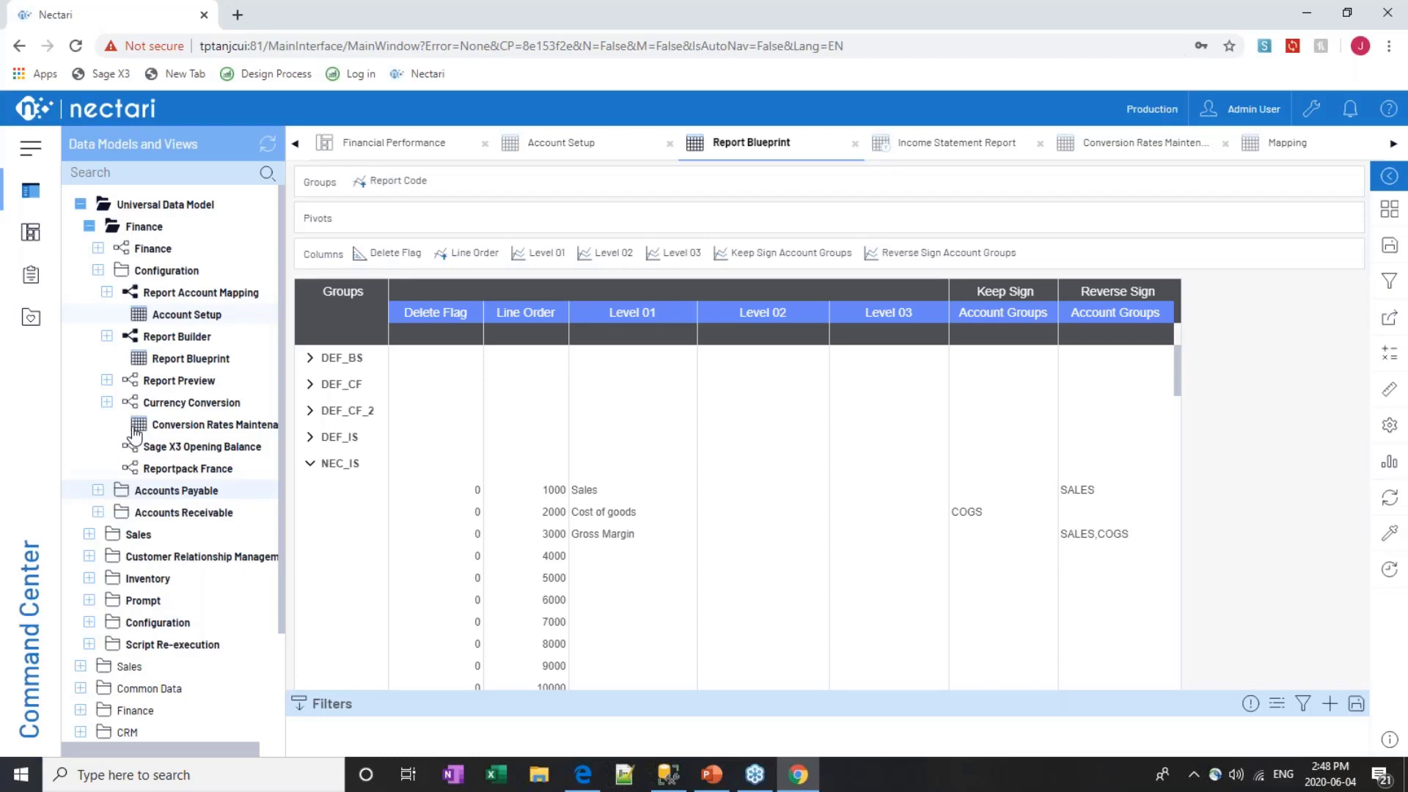
click(97, 491)
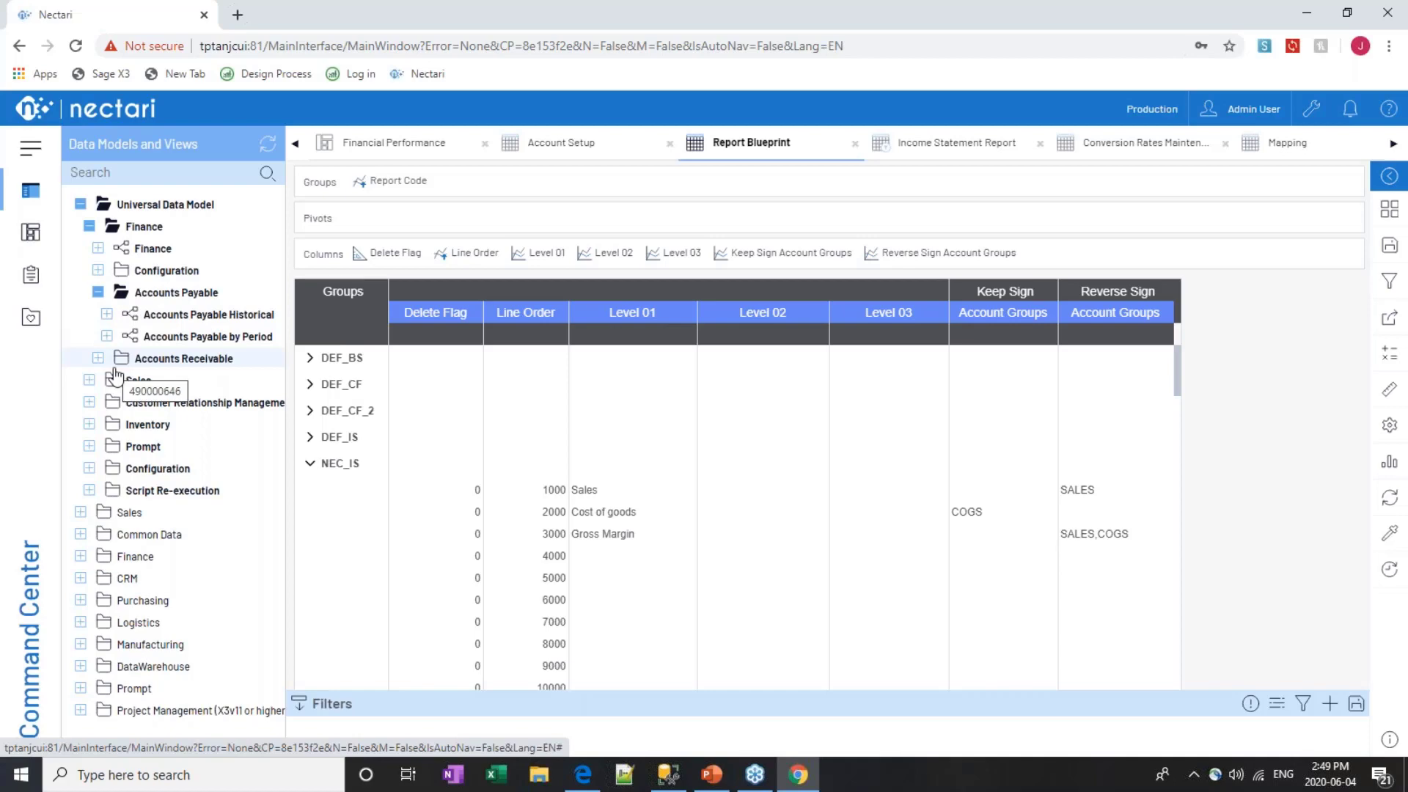
click(107, 315)
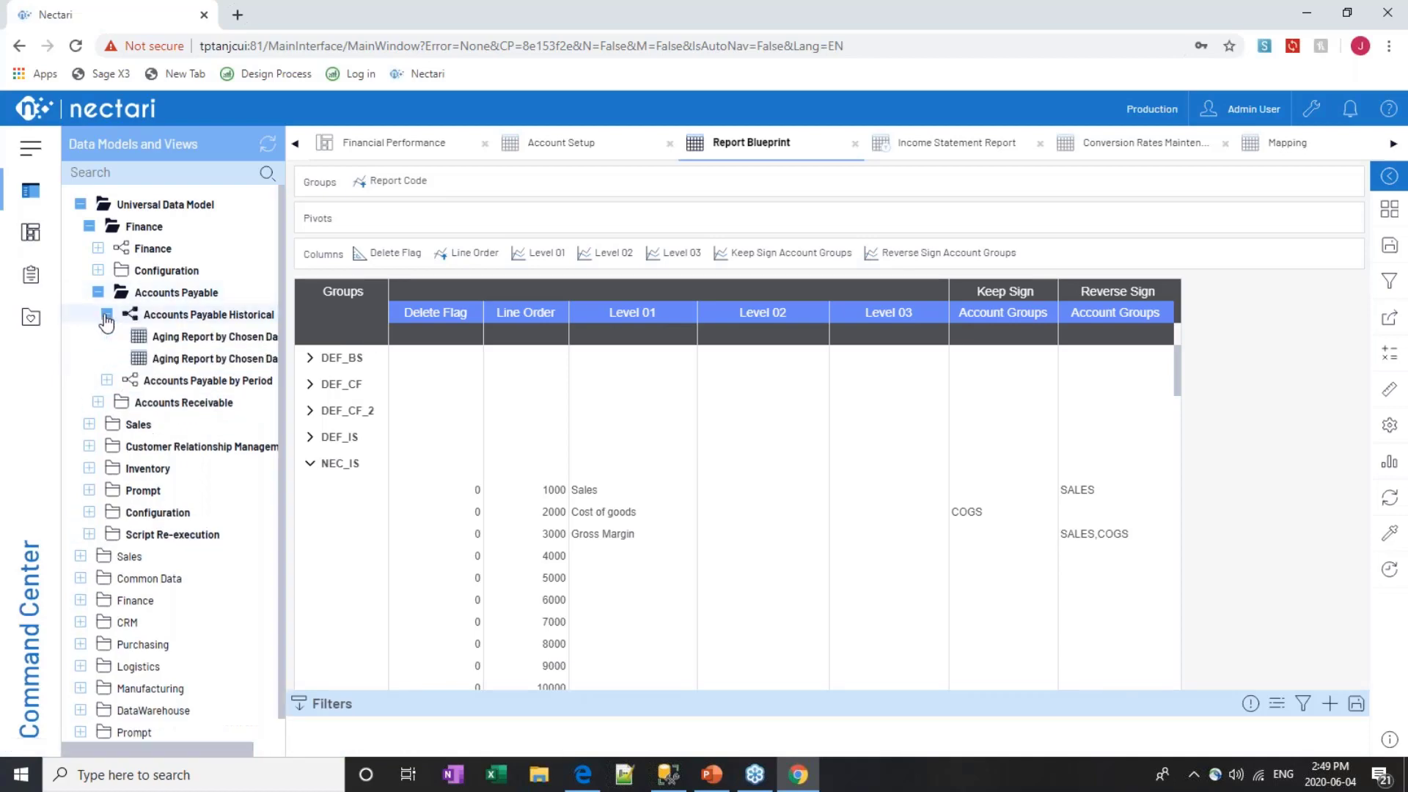
double_click(213, 337)
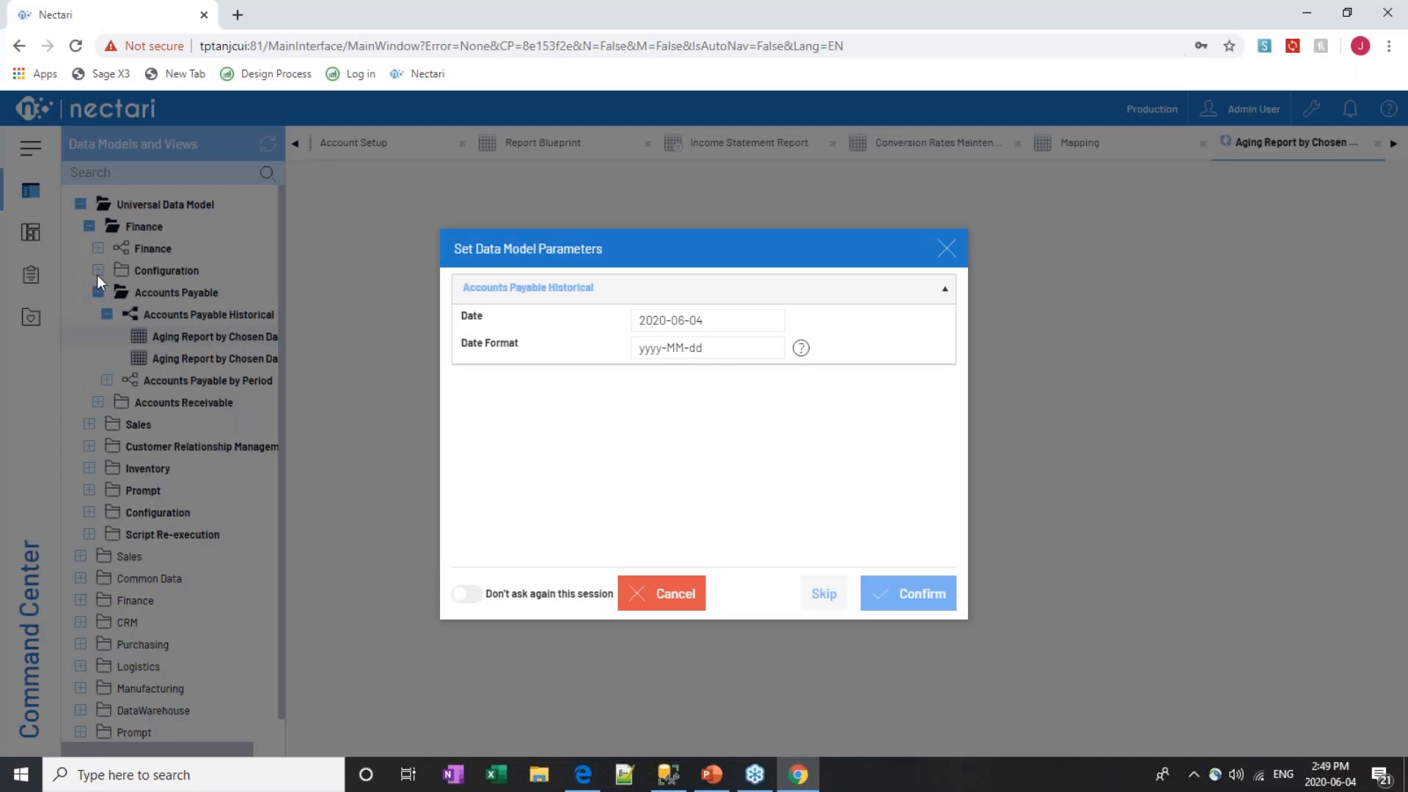
drag(665, 326, 658, 328)
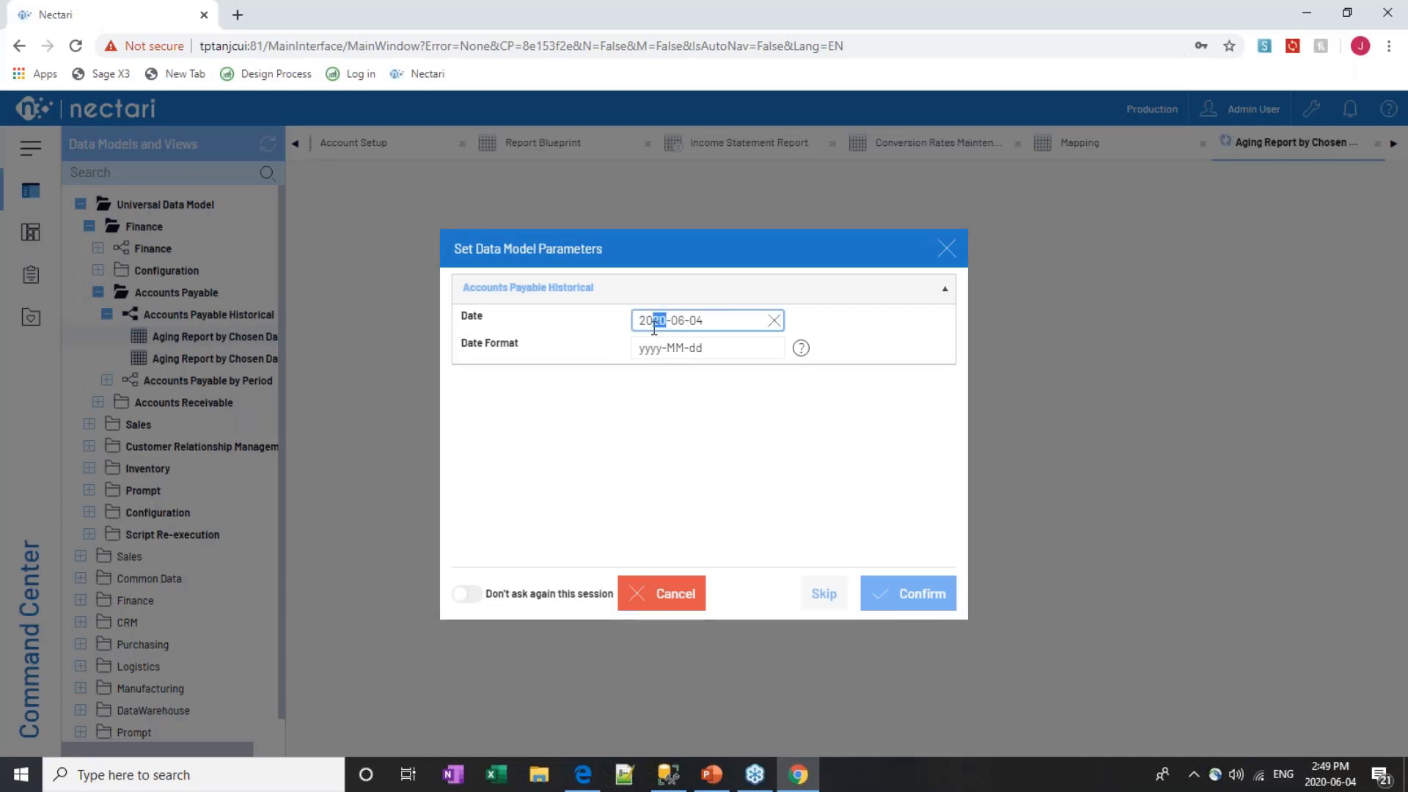
text(18)
click(864, 593)
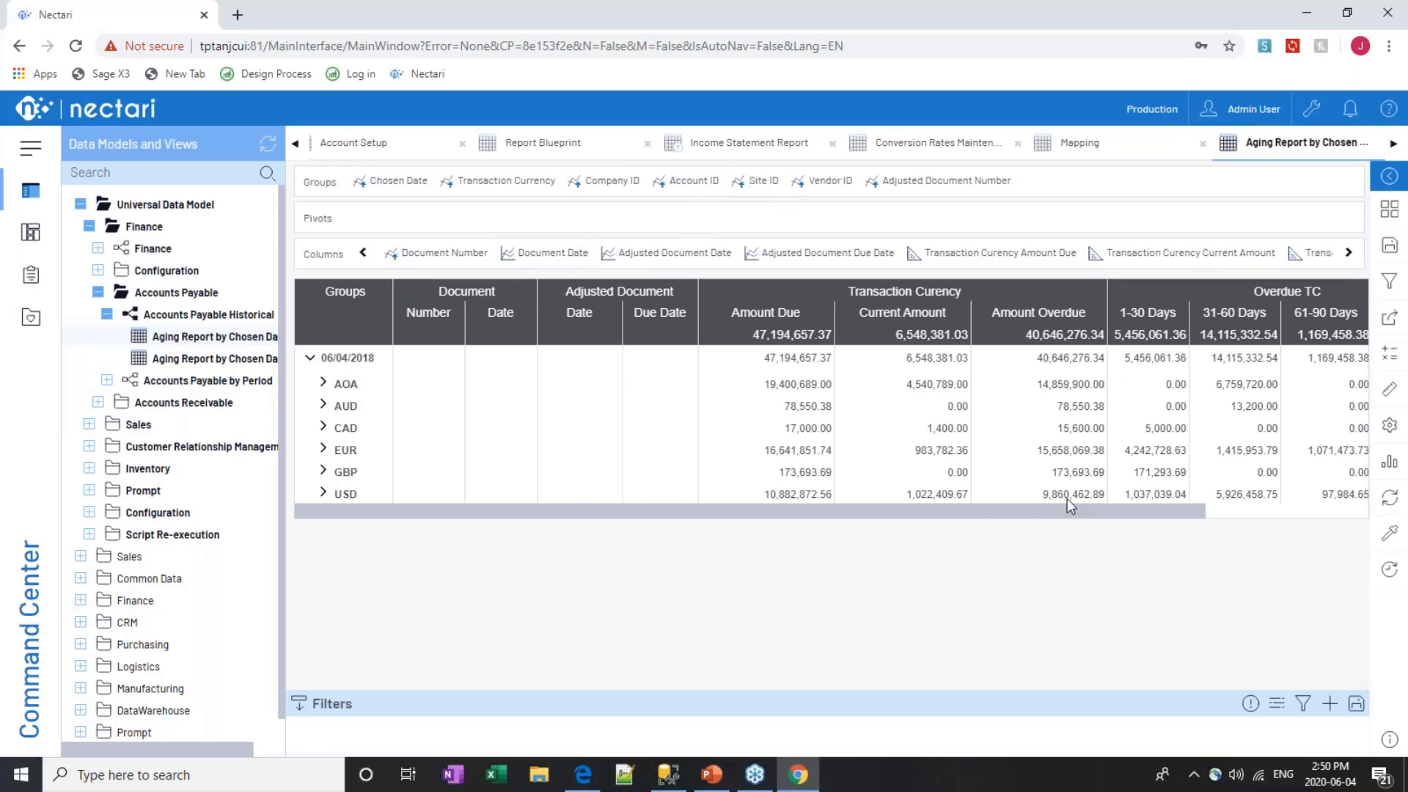
Examine the payables aging columns and drill down USD through NA10 NA Discrete and 20100 Accounts Payable
drag(1068, 512, 1327, 503)
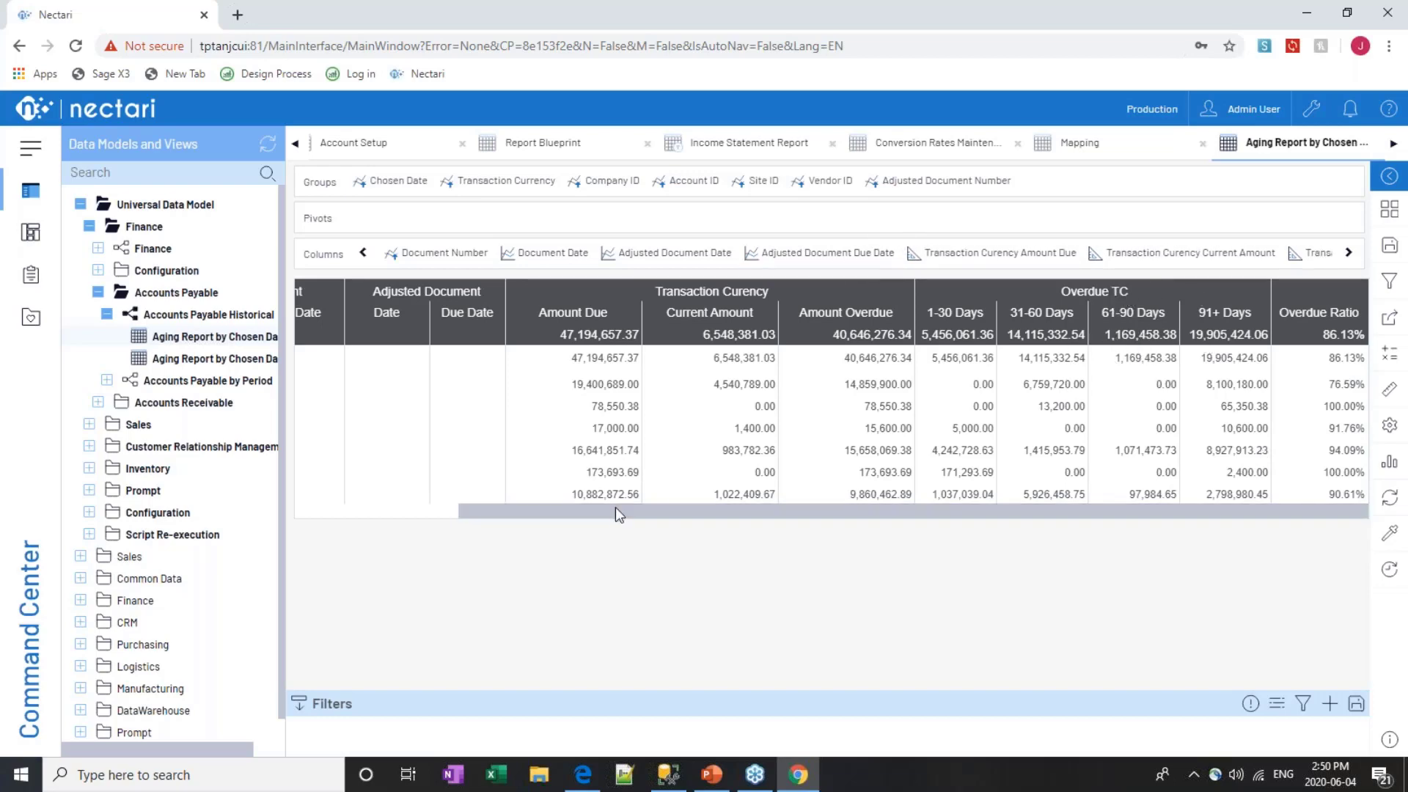
drag(620, 515, 377, 506)
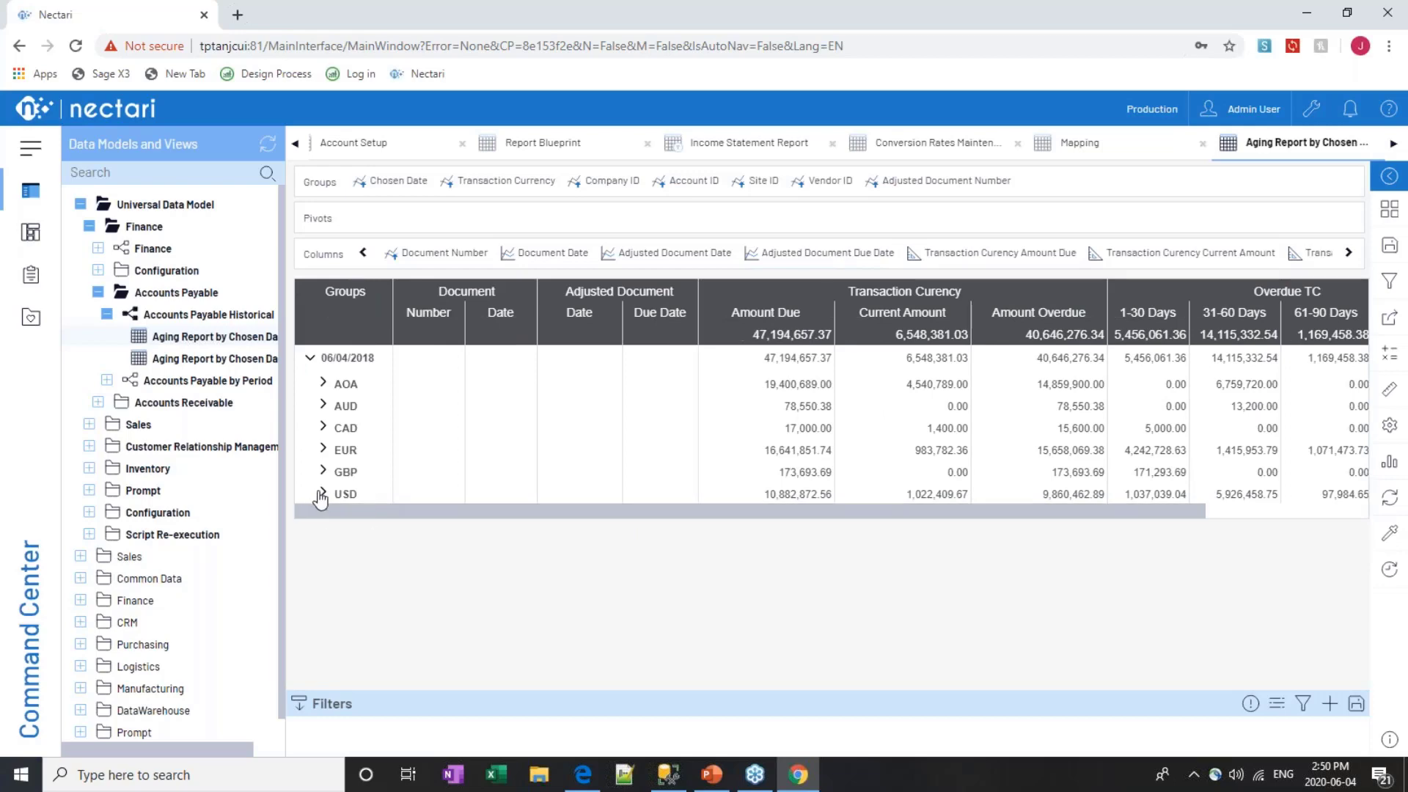
click(322, 494)
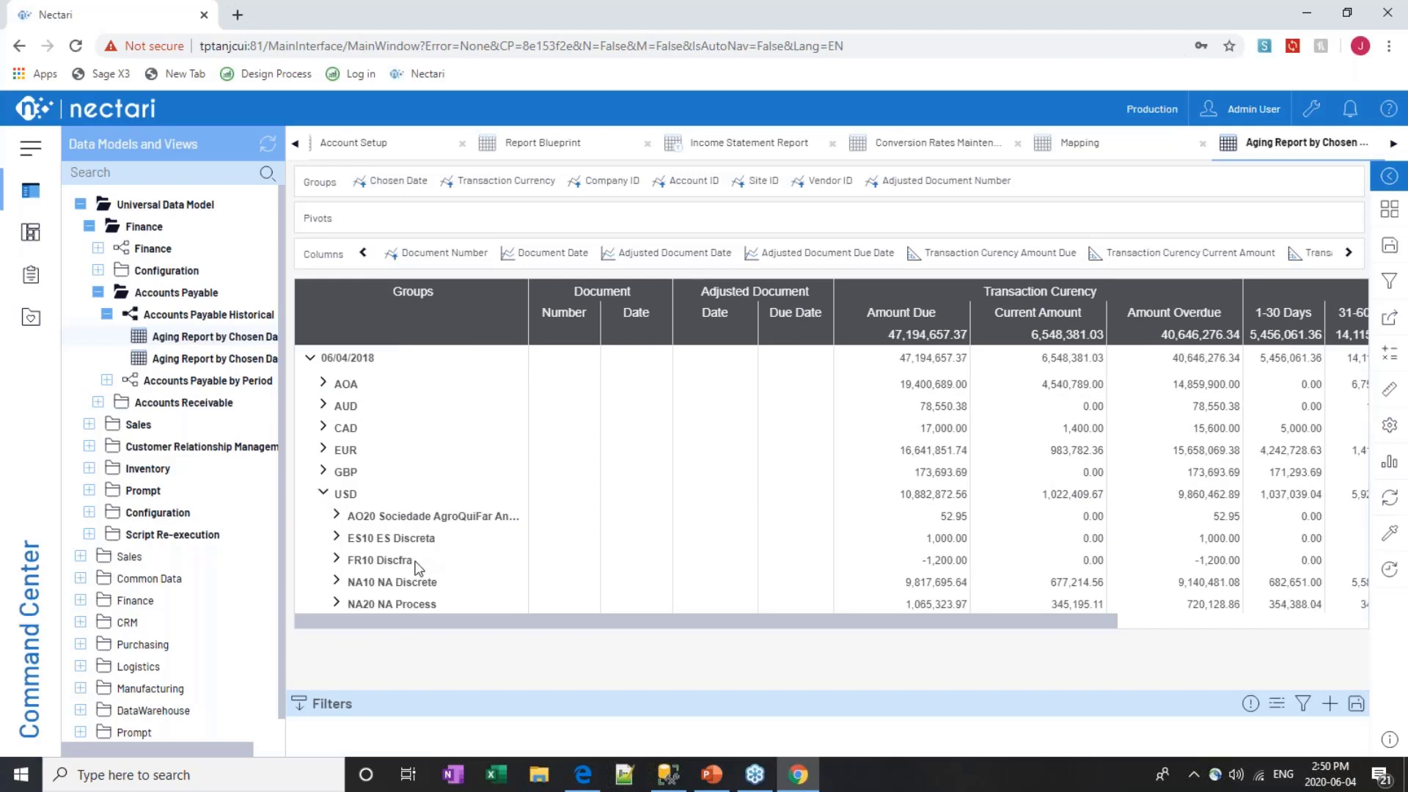
click(336, 582)
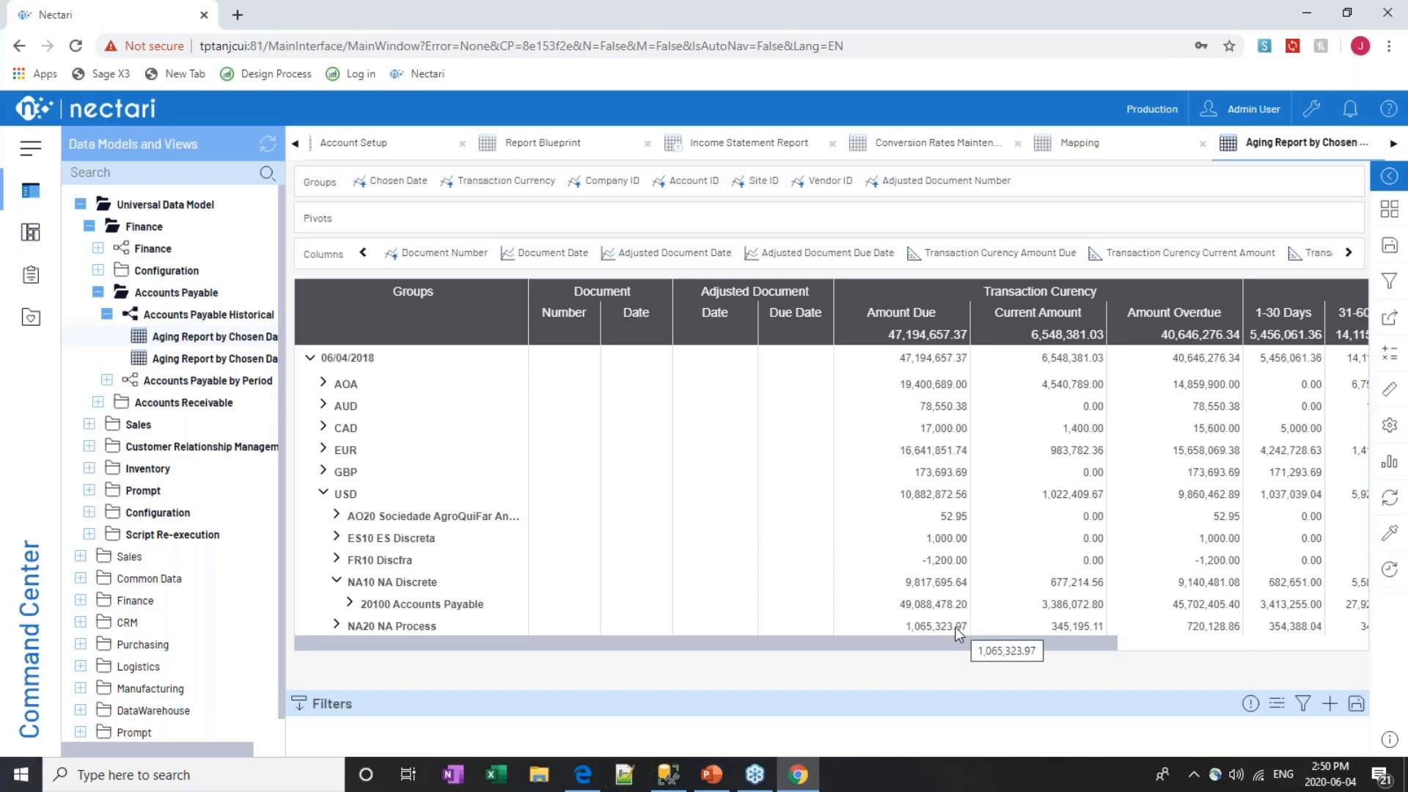
click(351, 604)
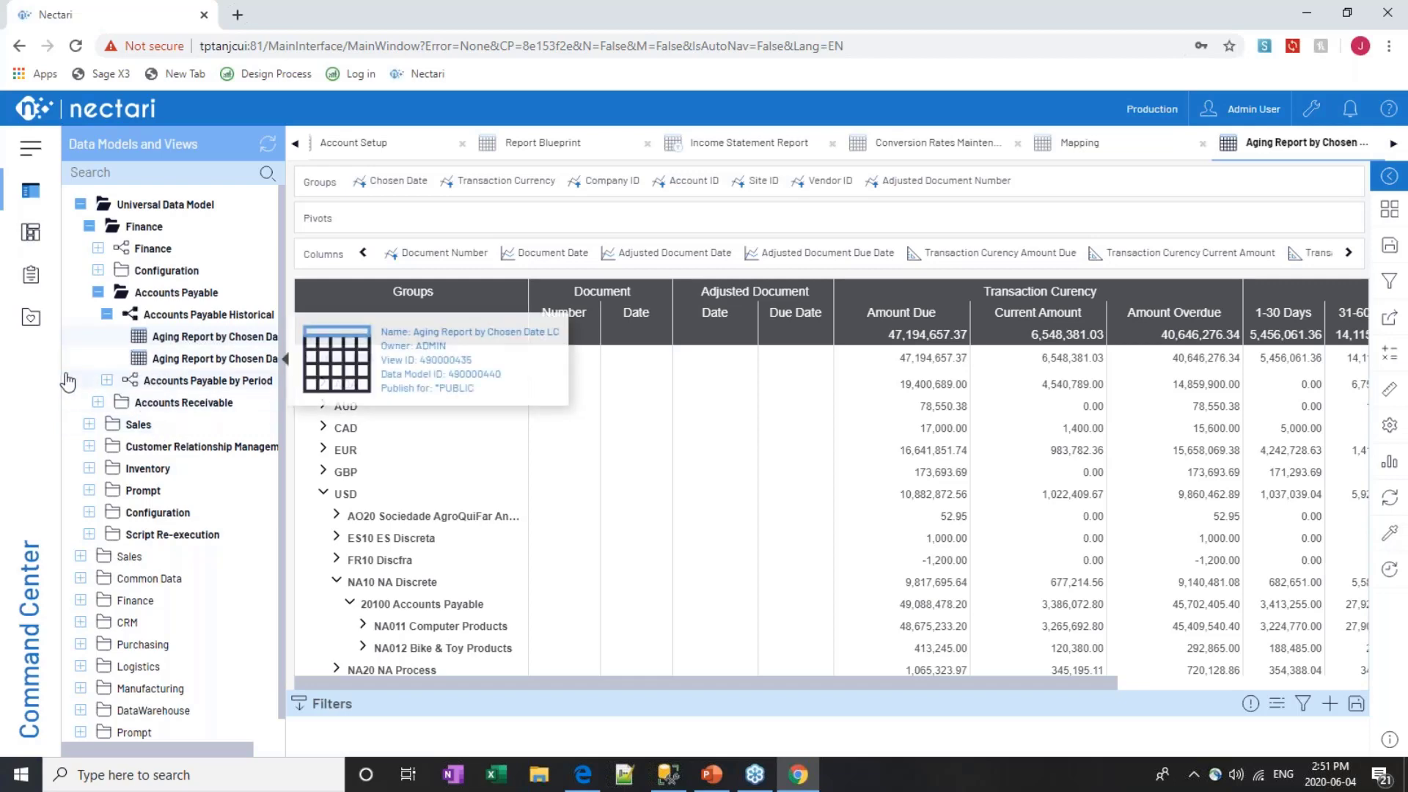
Open the first aging report view of Accounts Receivable Historical with the Date parameter set to 2017-12-01
click(100, 403)
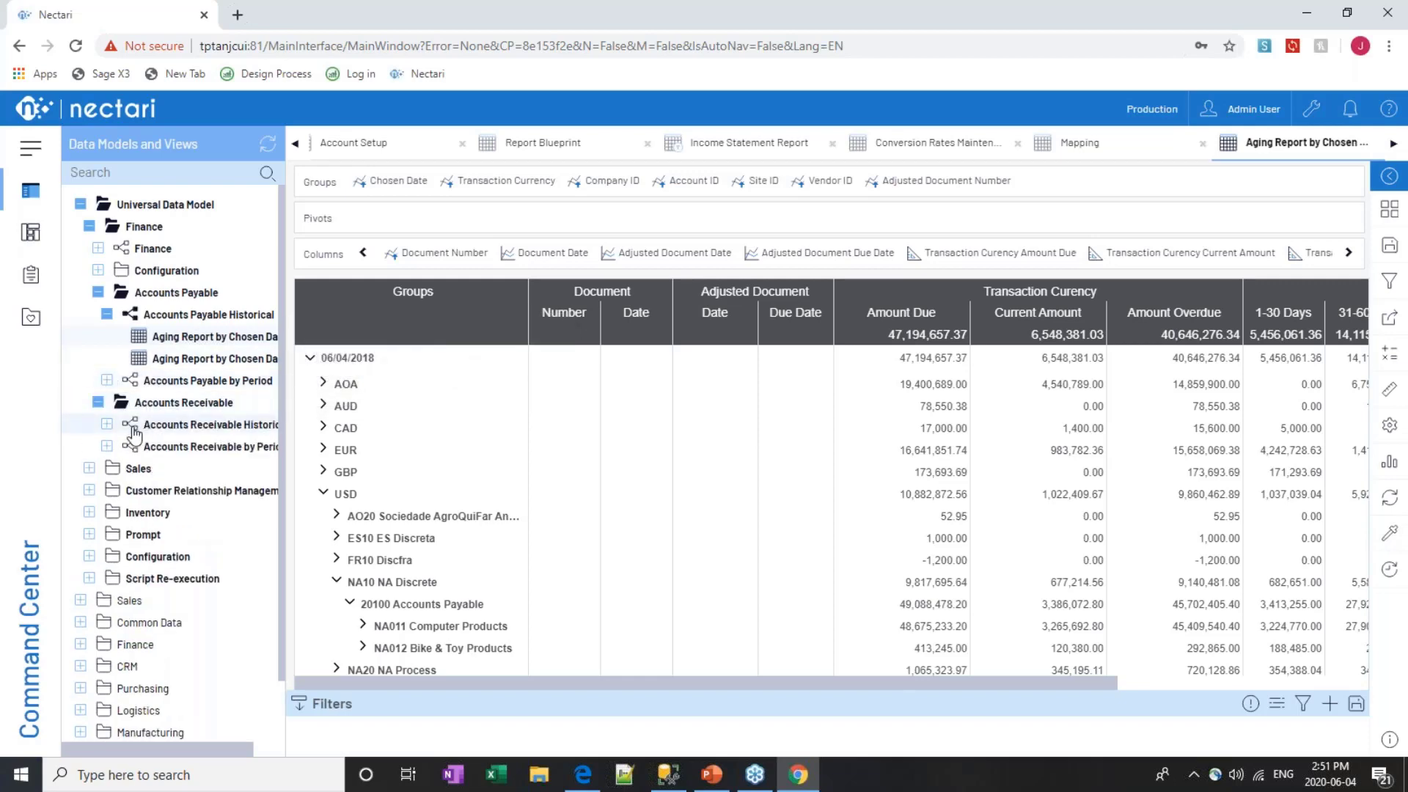
click(107, 425)
double_click(201, 453)
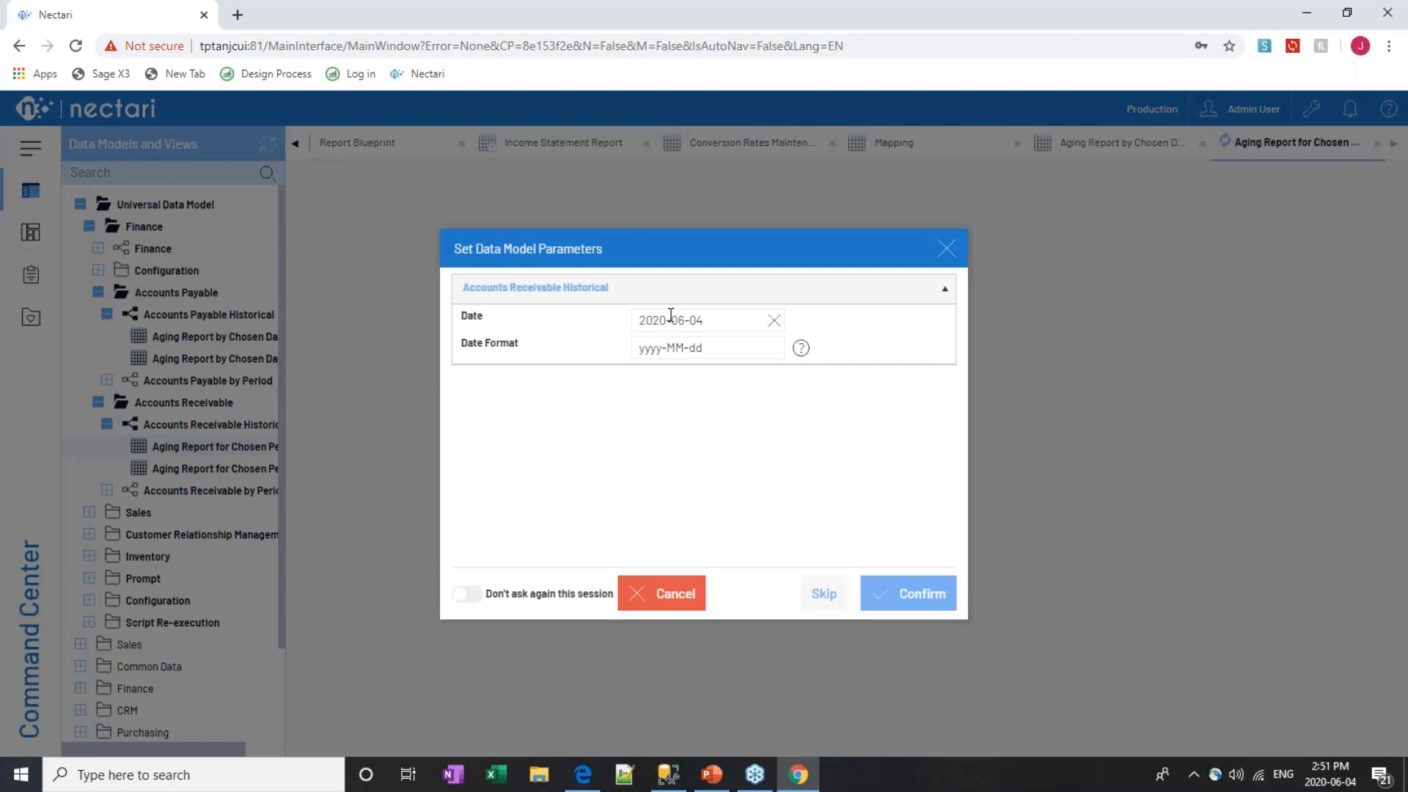
click(651, 321)
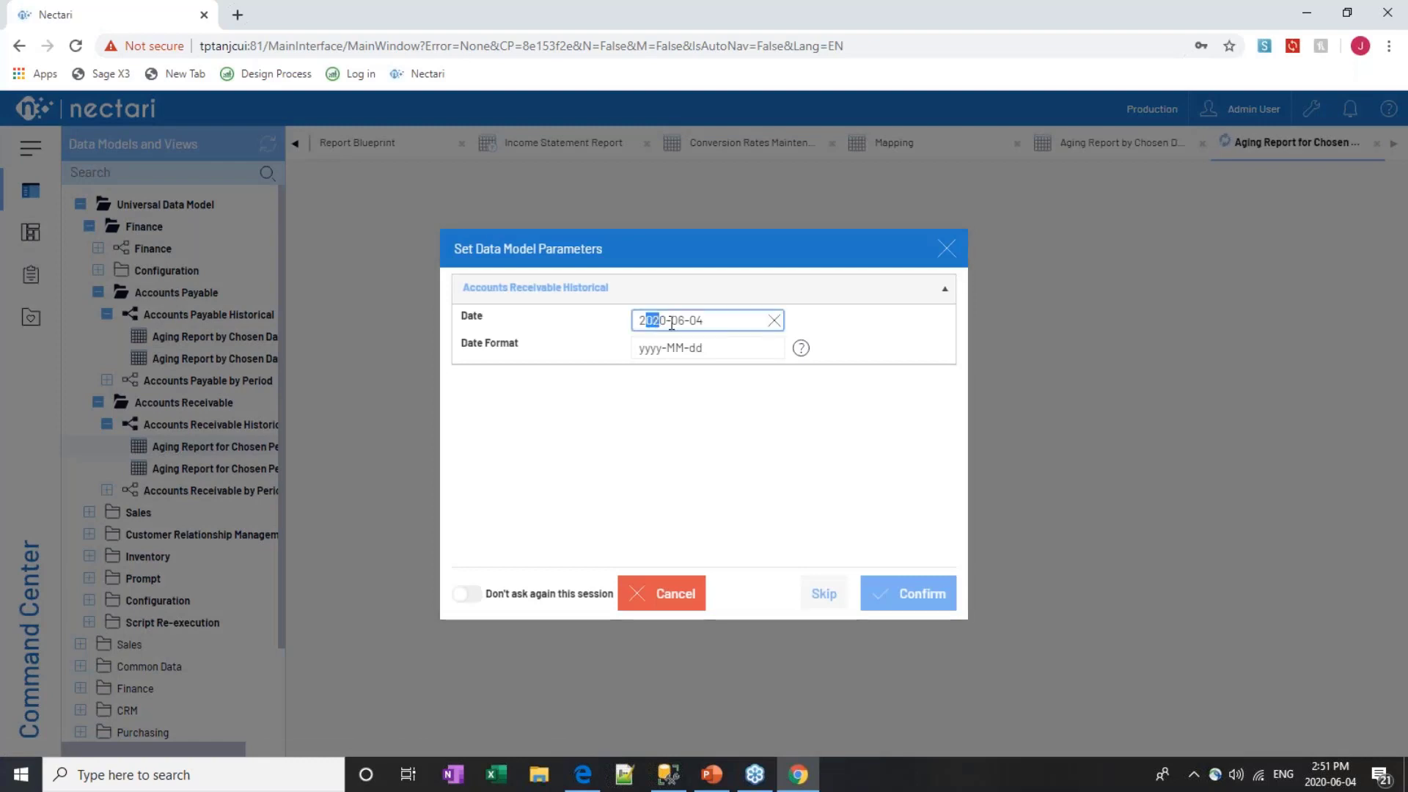
click(669, 318)
key(BackSpace)
key(BackSpace)
text(17-12)
click(913, 592)
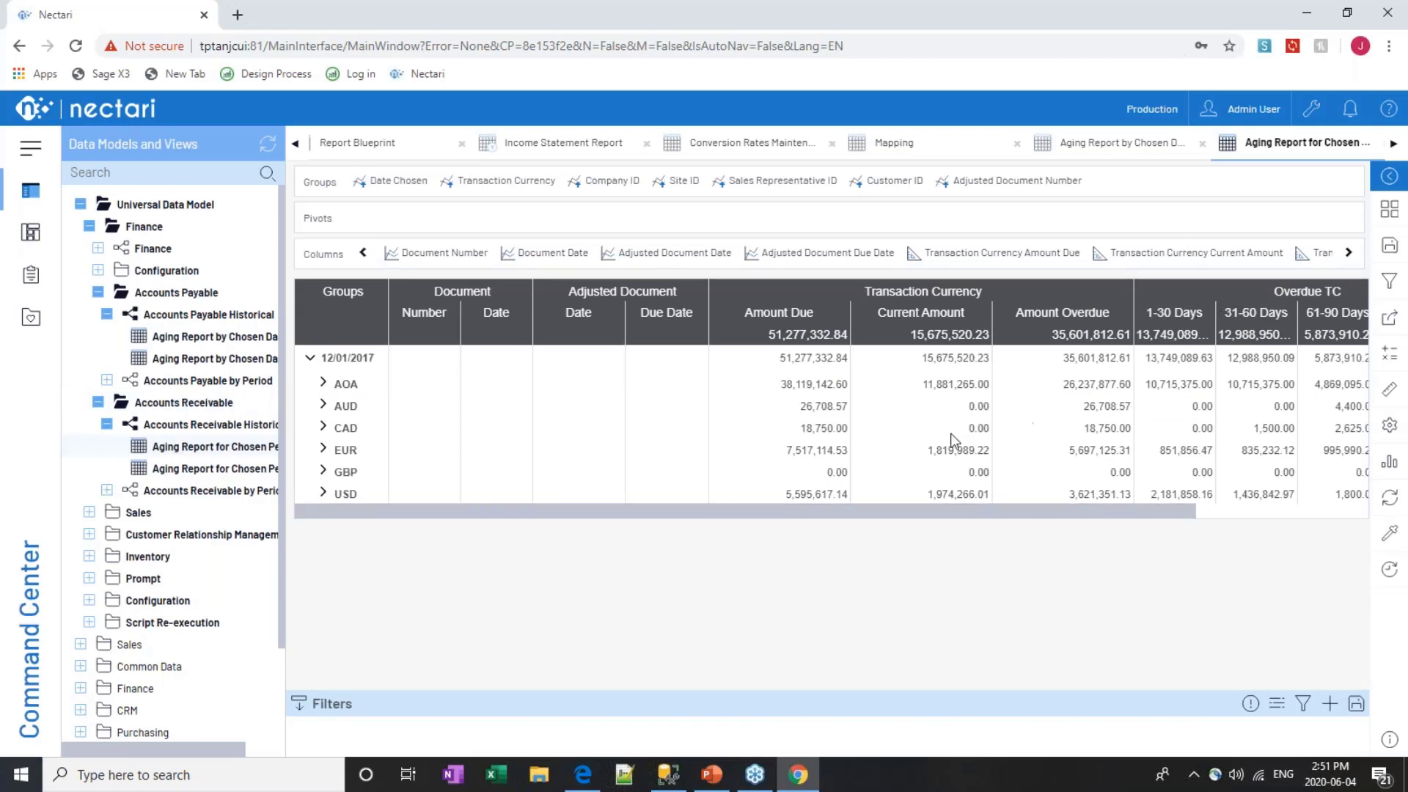
Drill down the receivables aging rows through USD, NA10 NA Discrete, NA011 Computer Products and International Distributors to its first document's details
click(323, 493)
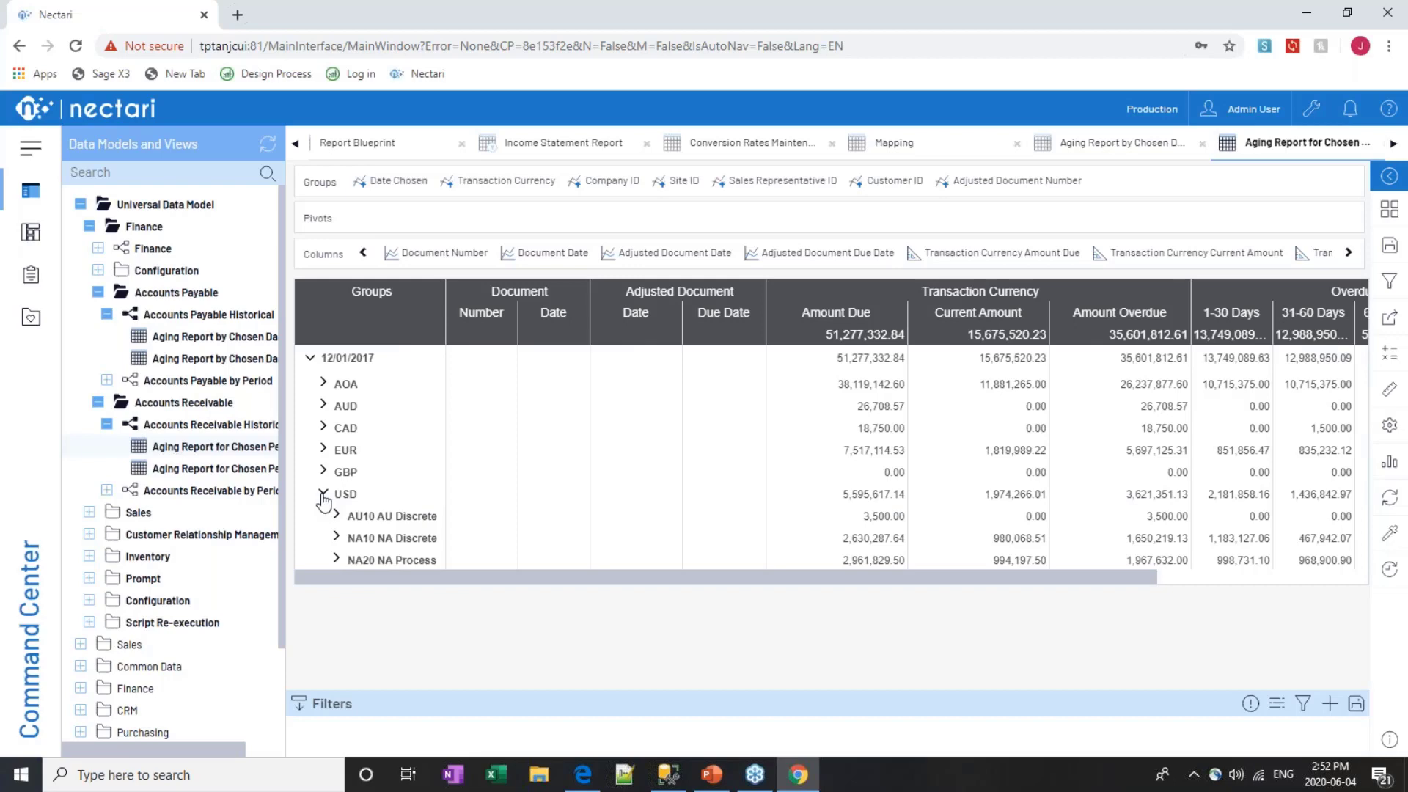
click(336, 537)
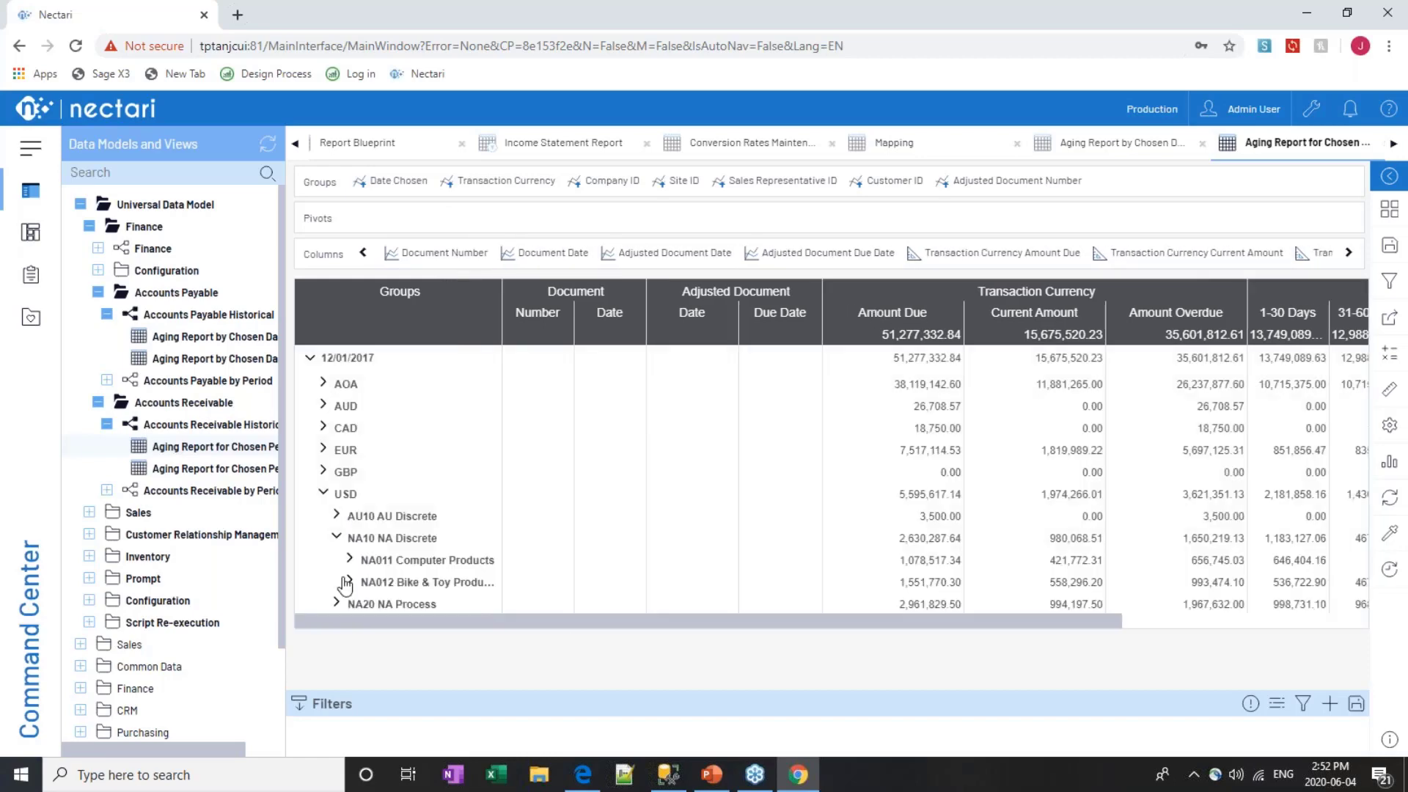
click(350, 561)
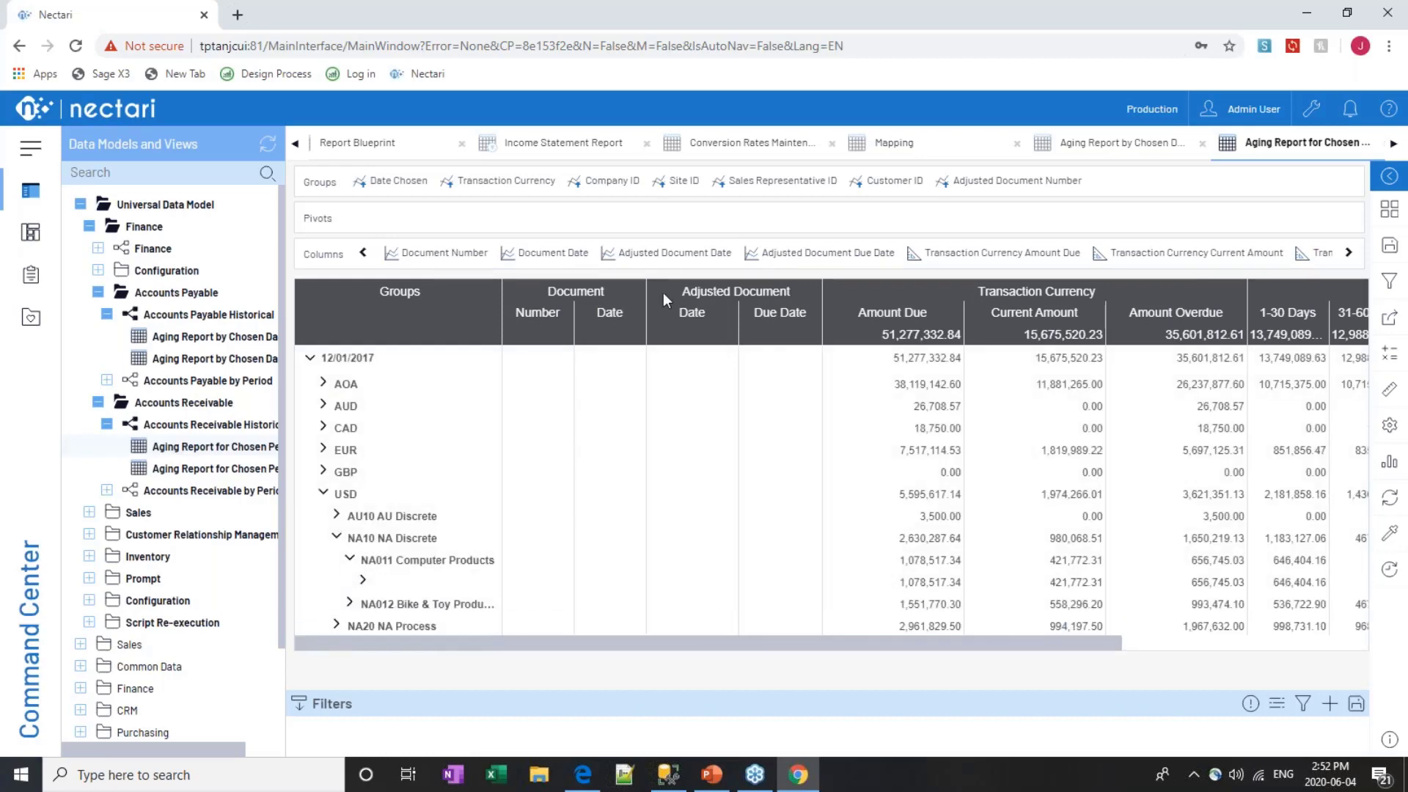
click(361, 583)
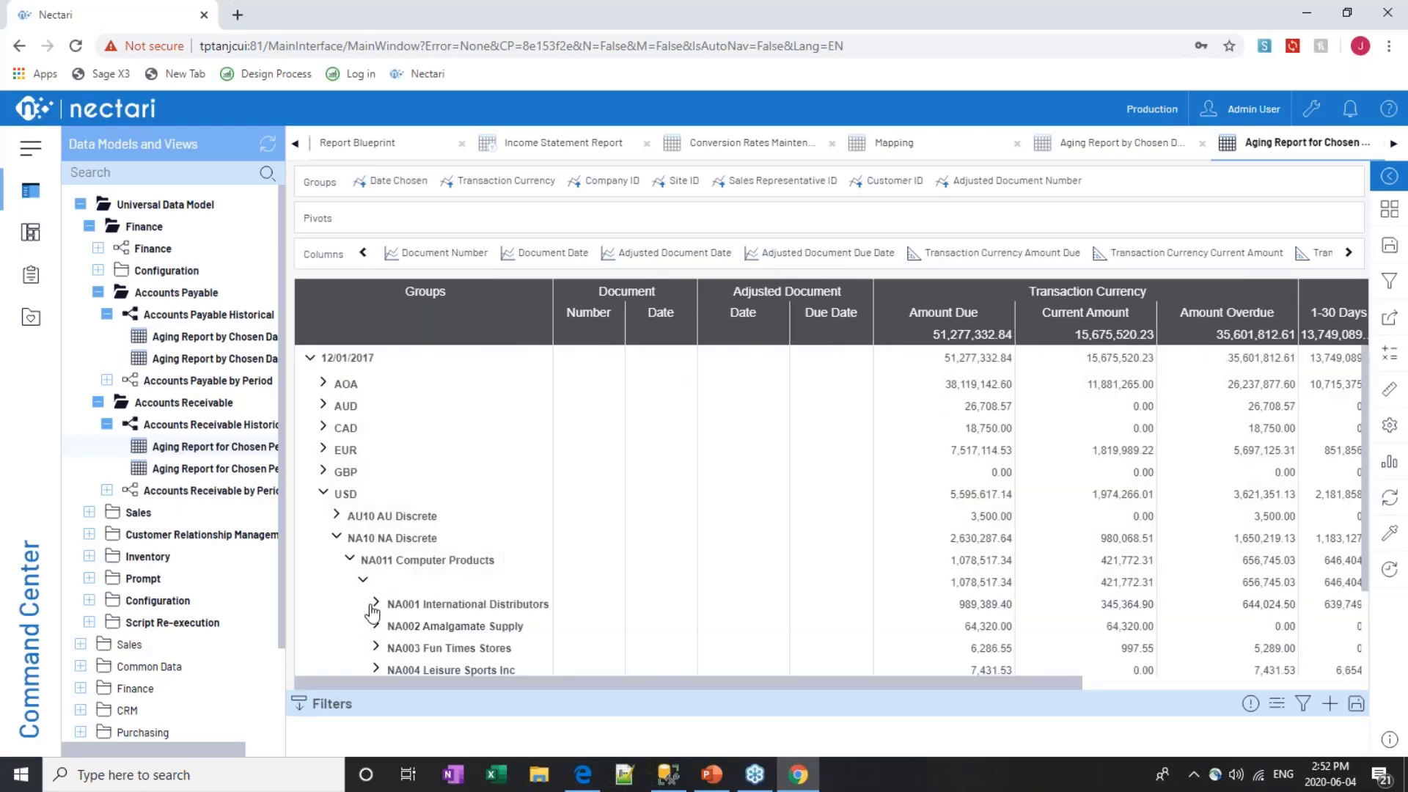
scroll(422, 615, down, 1)
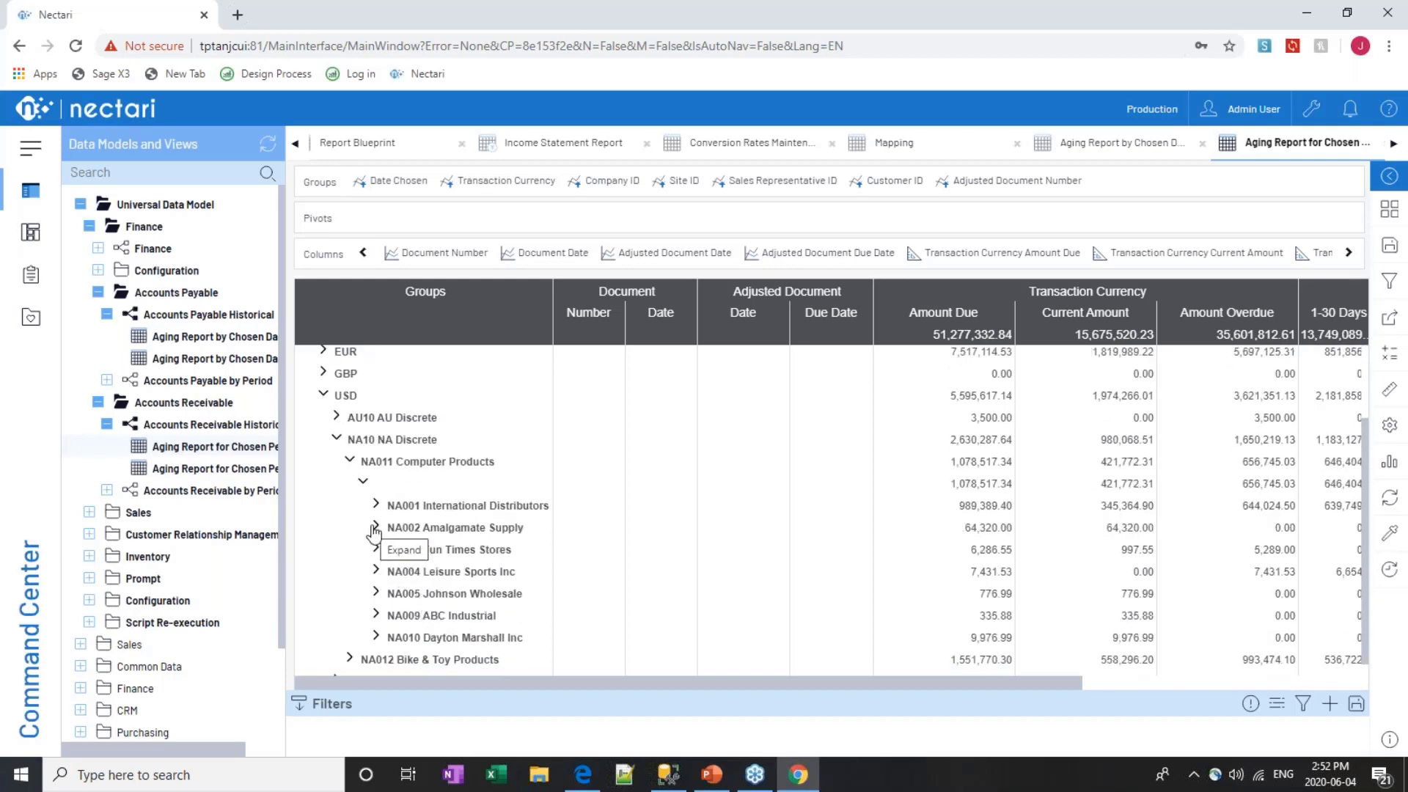
click(377, 506)
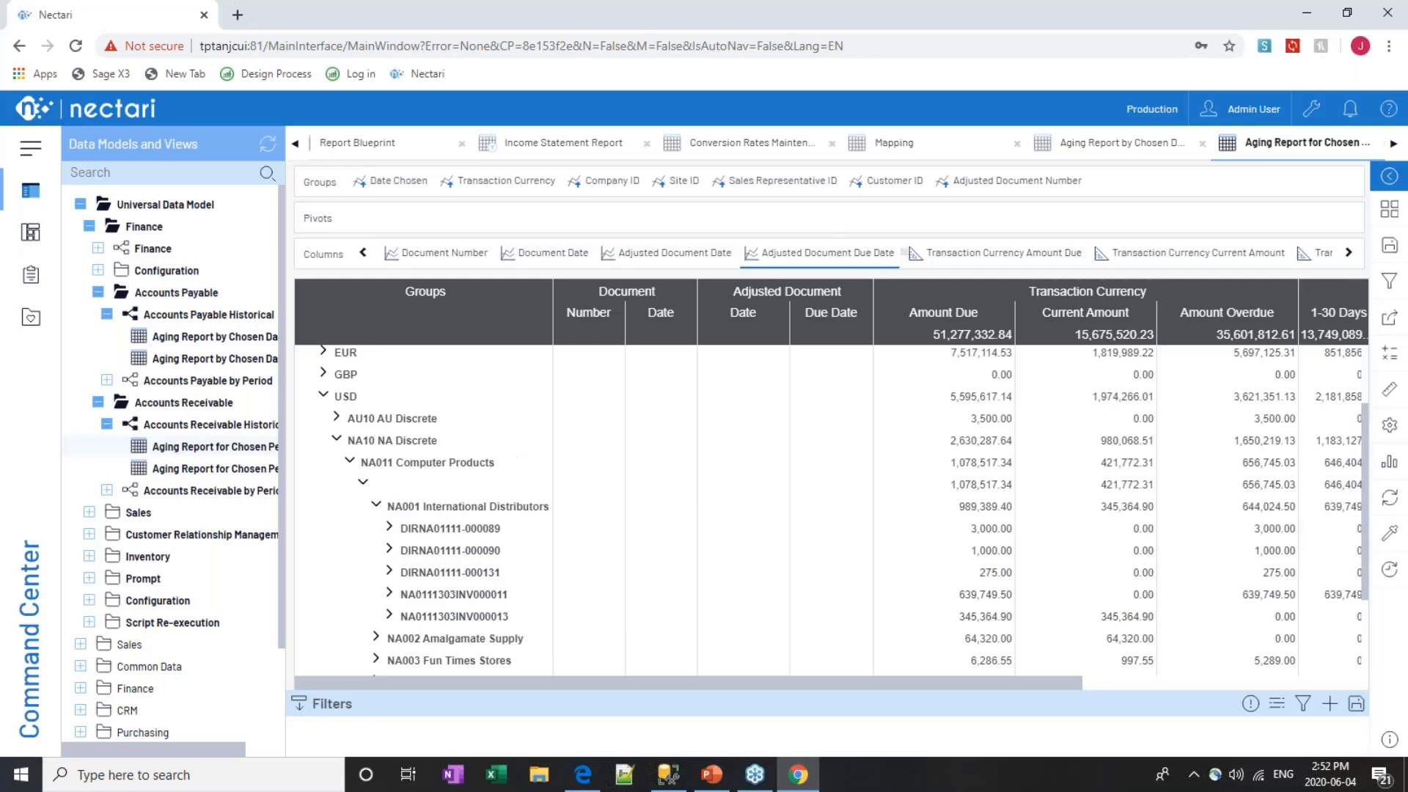
click(390, 527)
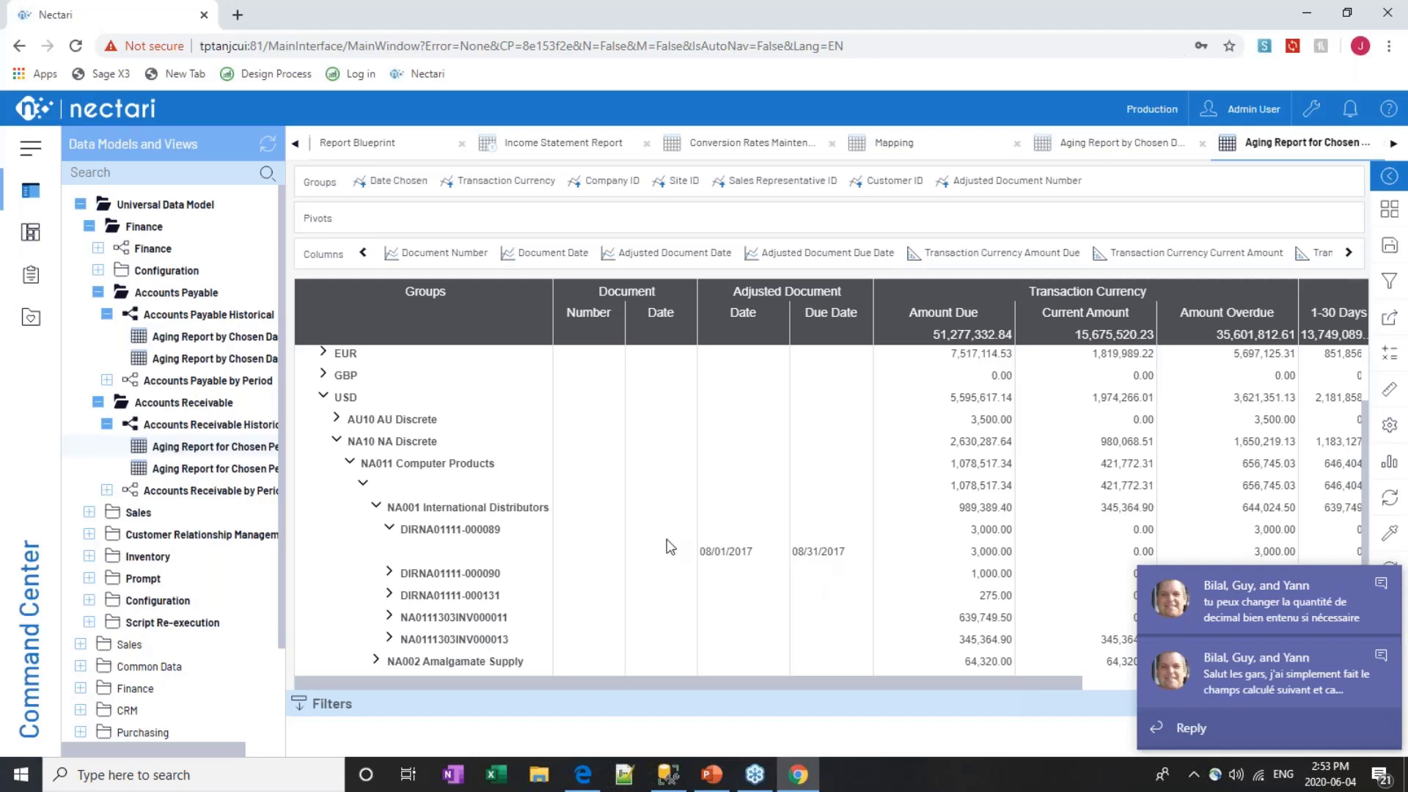
Open the Aging Report of Accounts Receivable by Period for fiscal year 2018, period 6, and collapse the Accounts Payable and Accounts Receivable folders
click(108, 492)
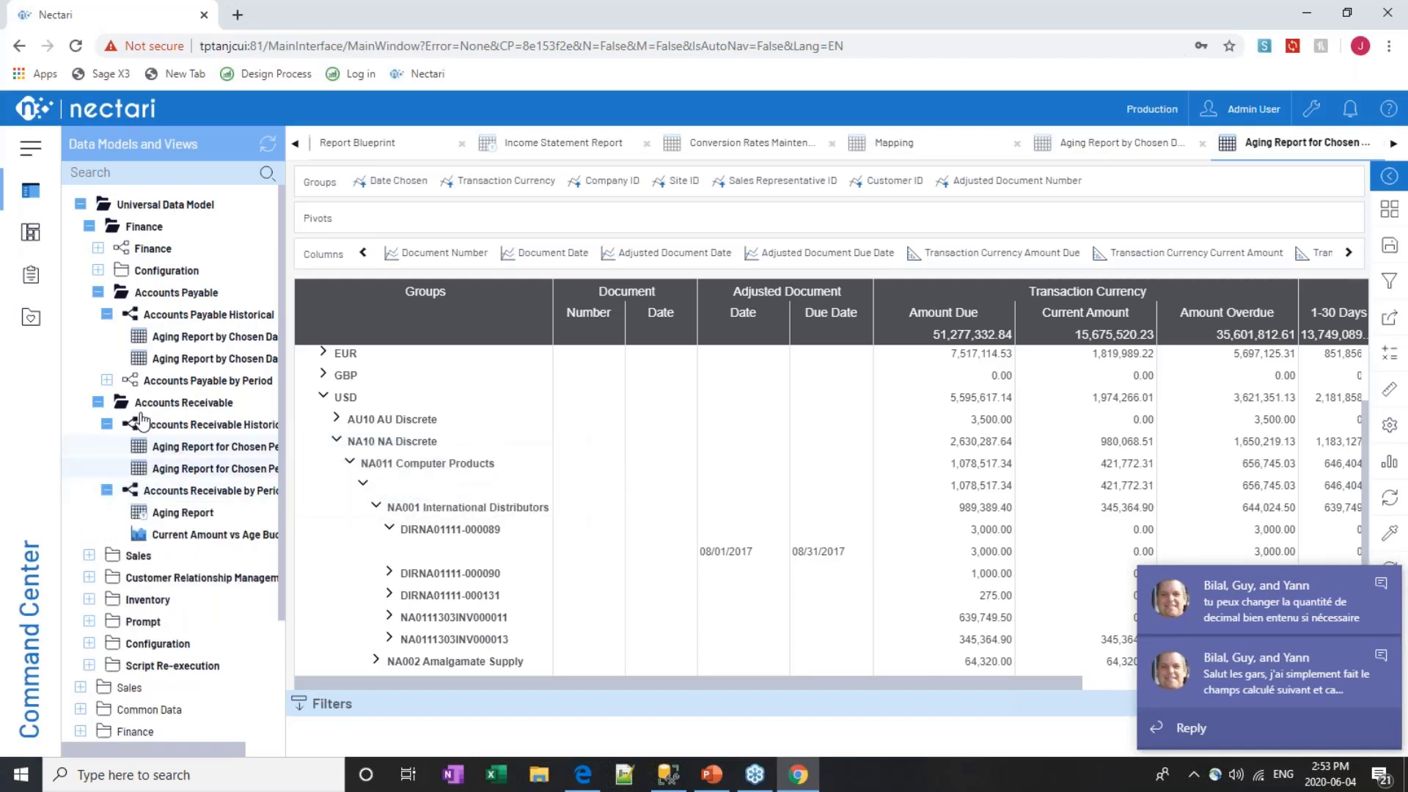
double_click(199, 522)
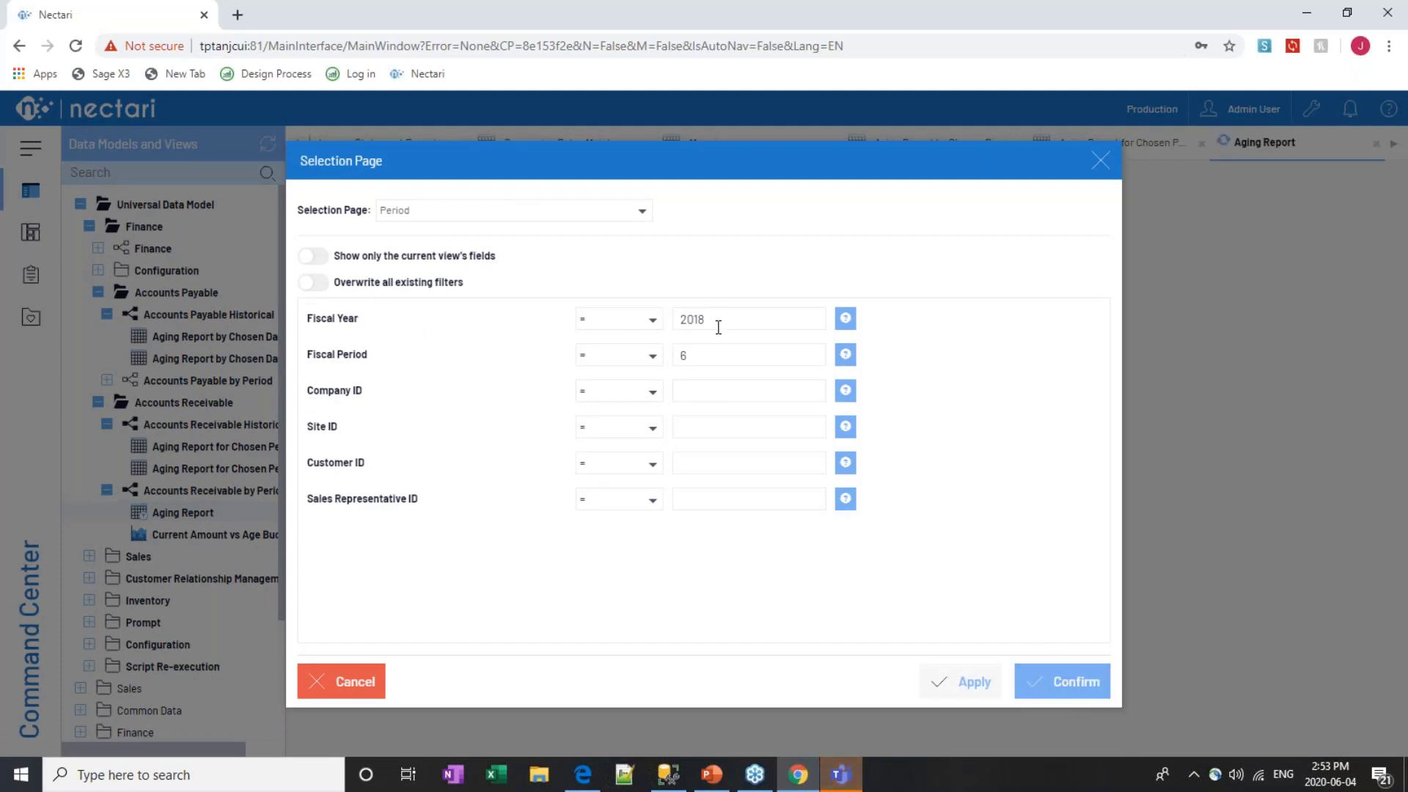
click(1070, 681)
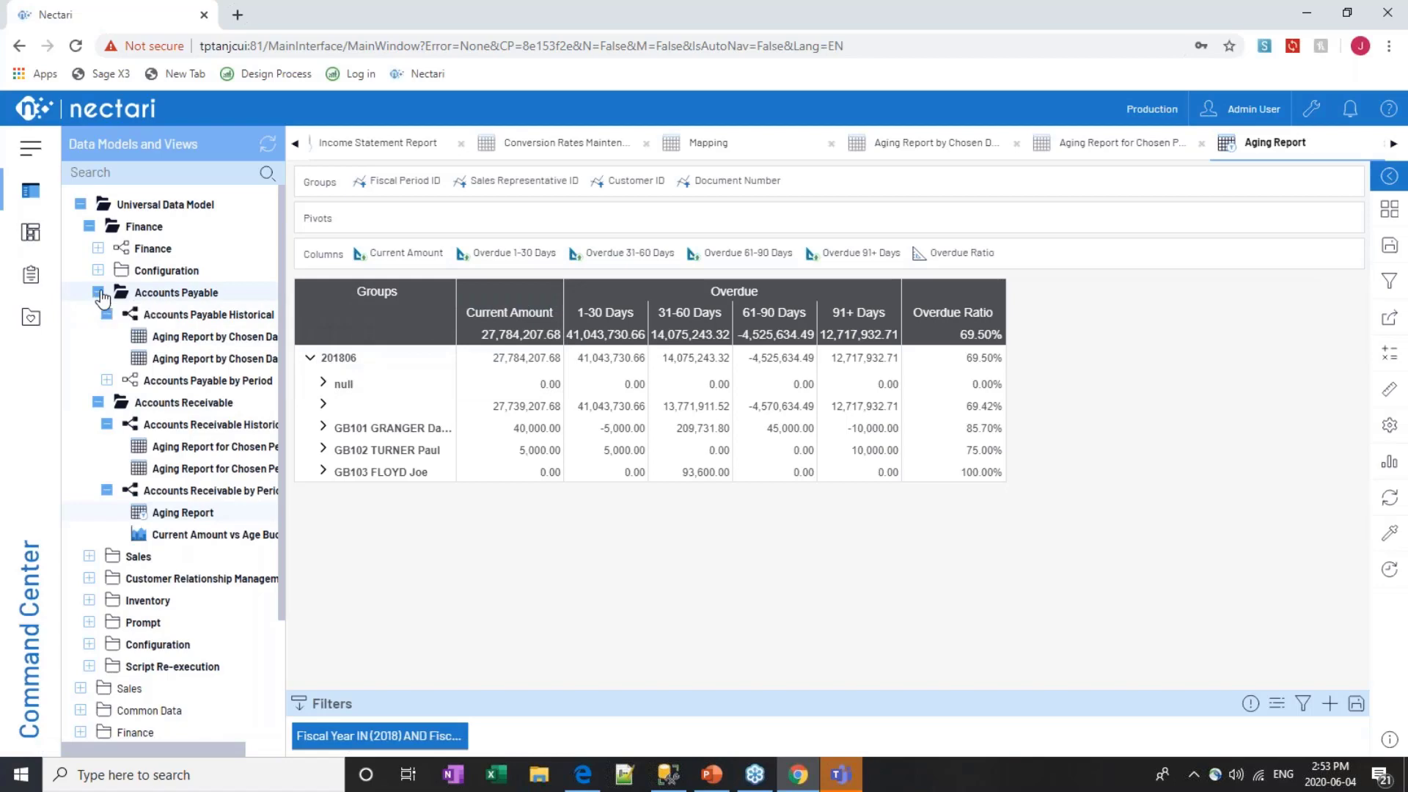
click(98, 293)
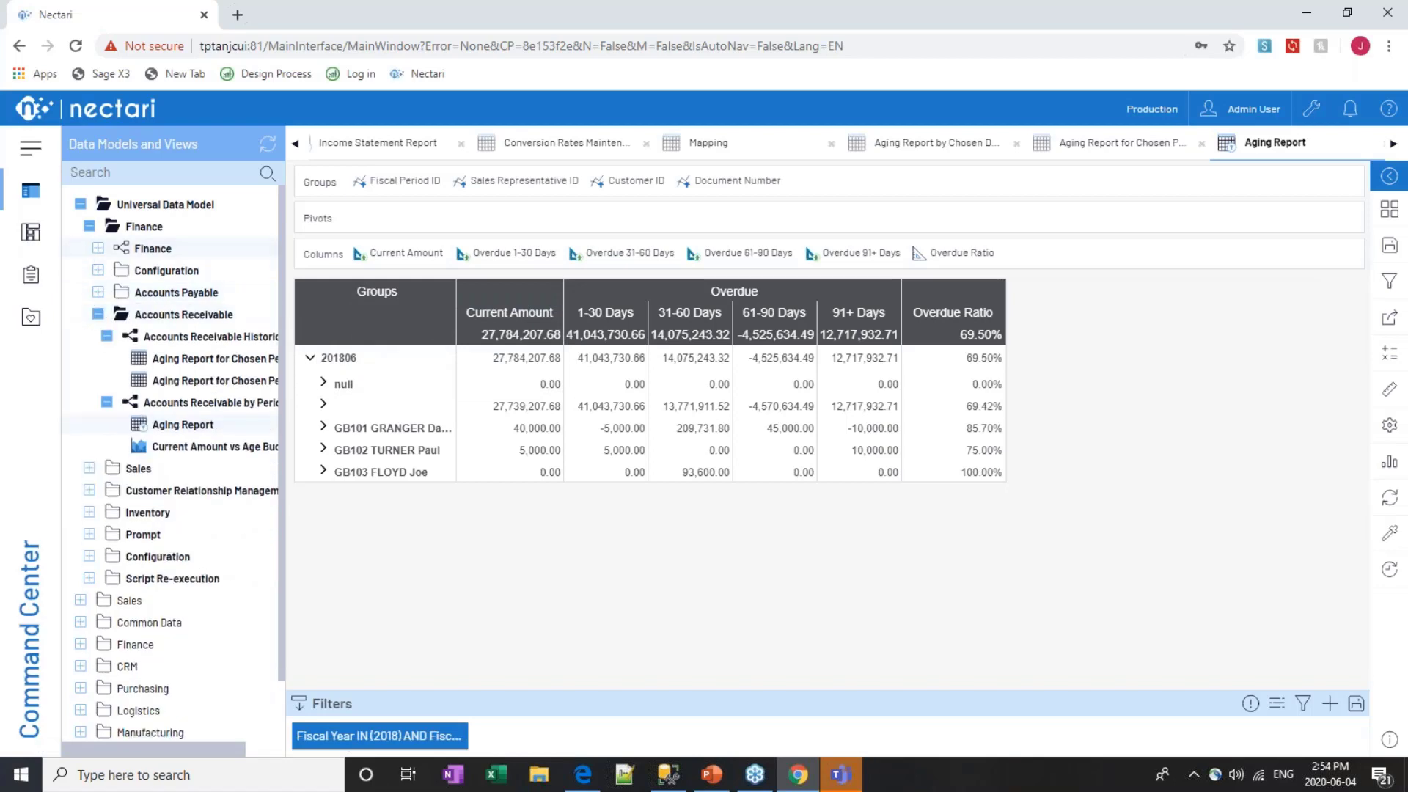
click(97, 314)
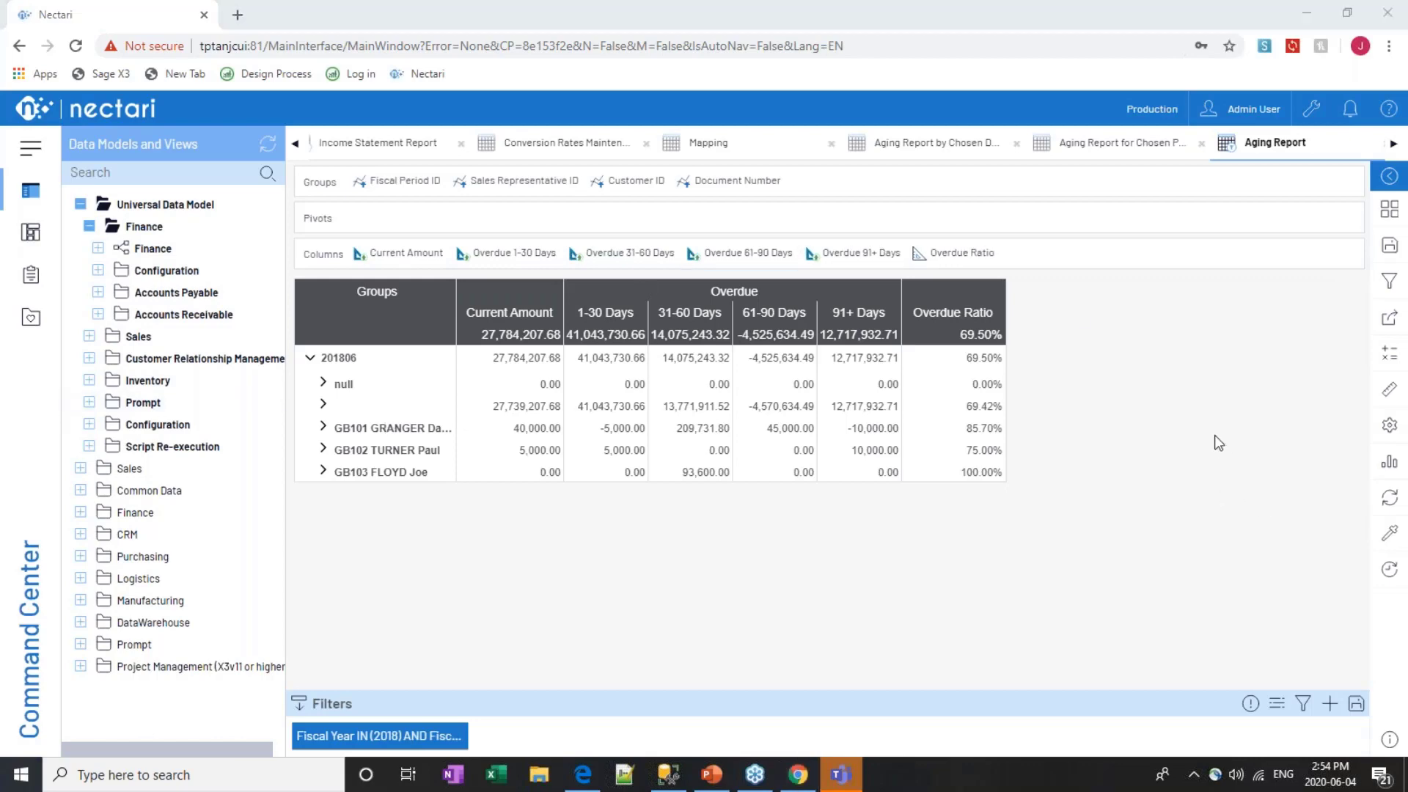
Quit the Teams background app from the hidden notification icons and close the icon list
click(1193, 776)
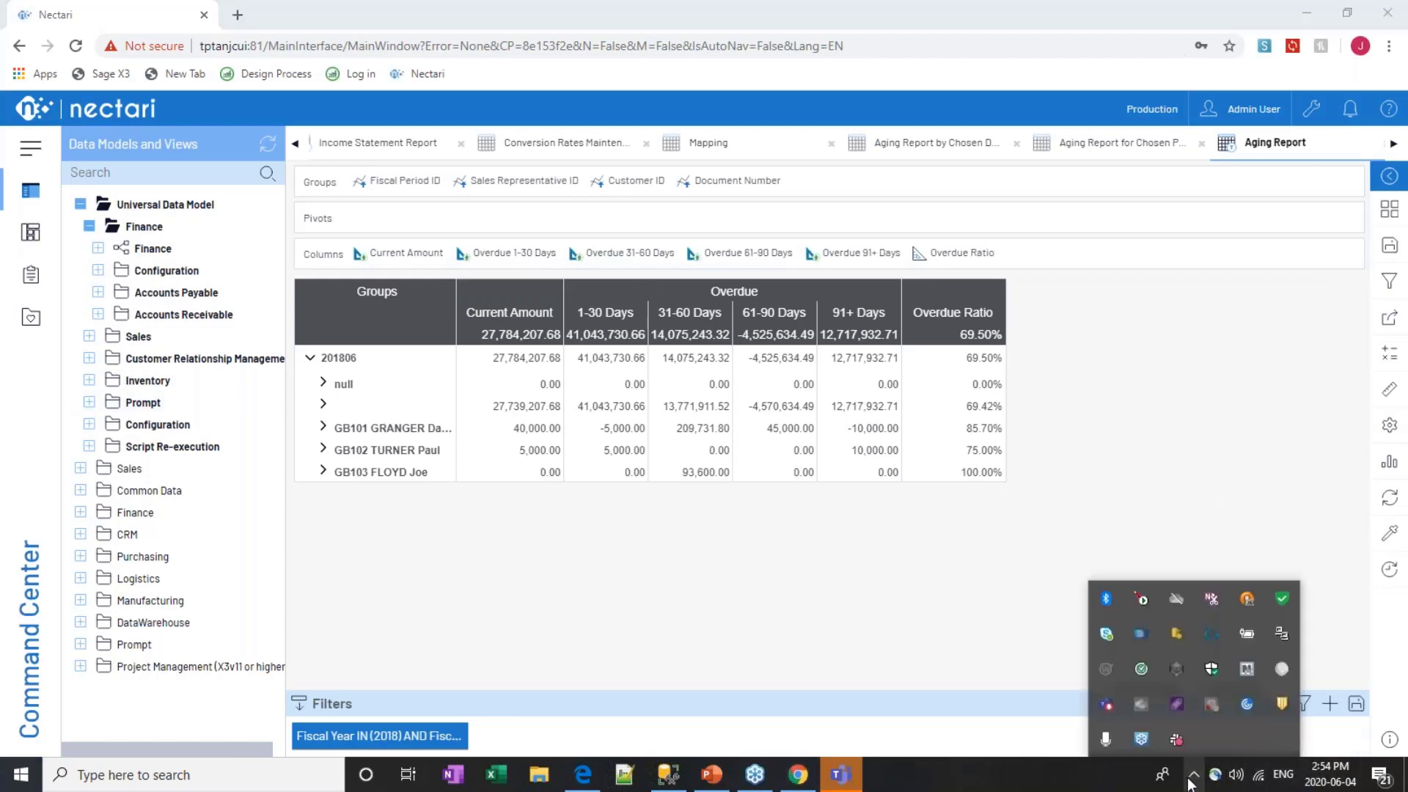
right_click(1110, 710)
click(1149, 696)
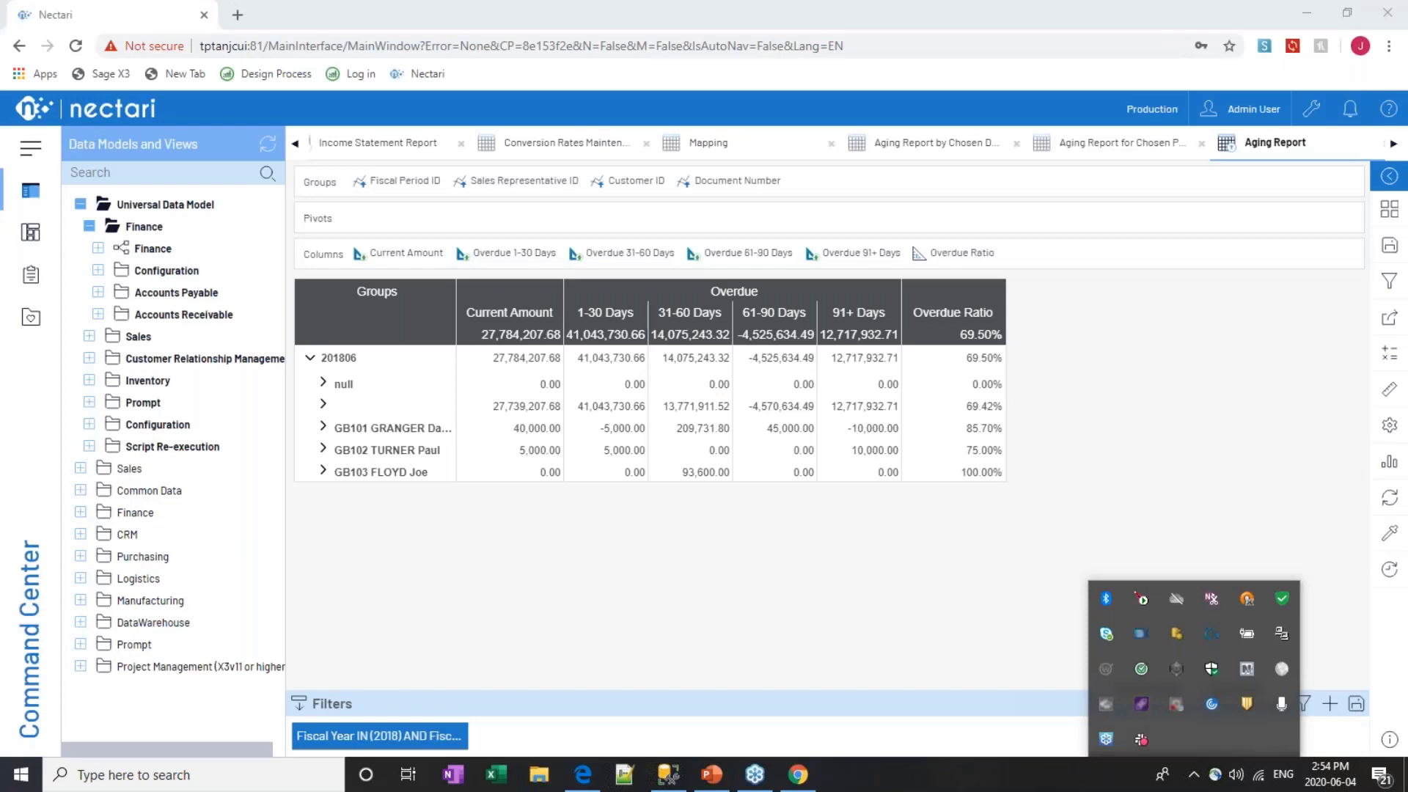
click(1242, 311)
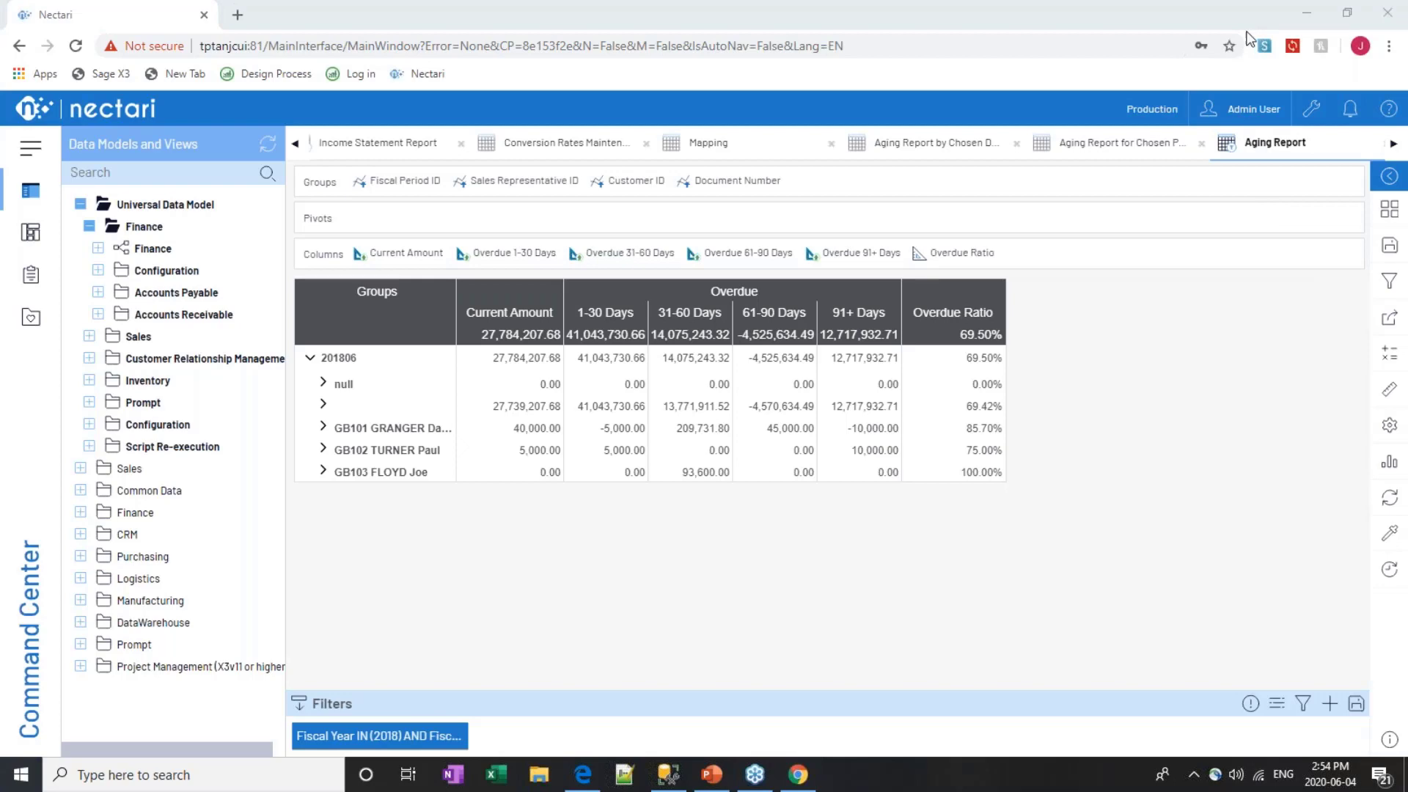
Switch to the PowerPoint training deck, start its slide show from the beginning and advance through the Universal Data Model Review and Finance slides
click(708, 777)
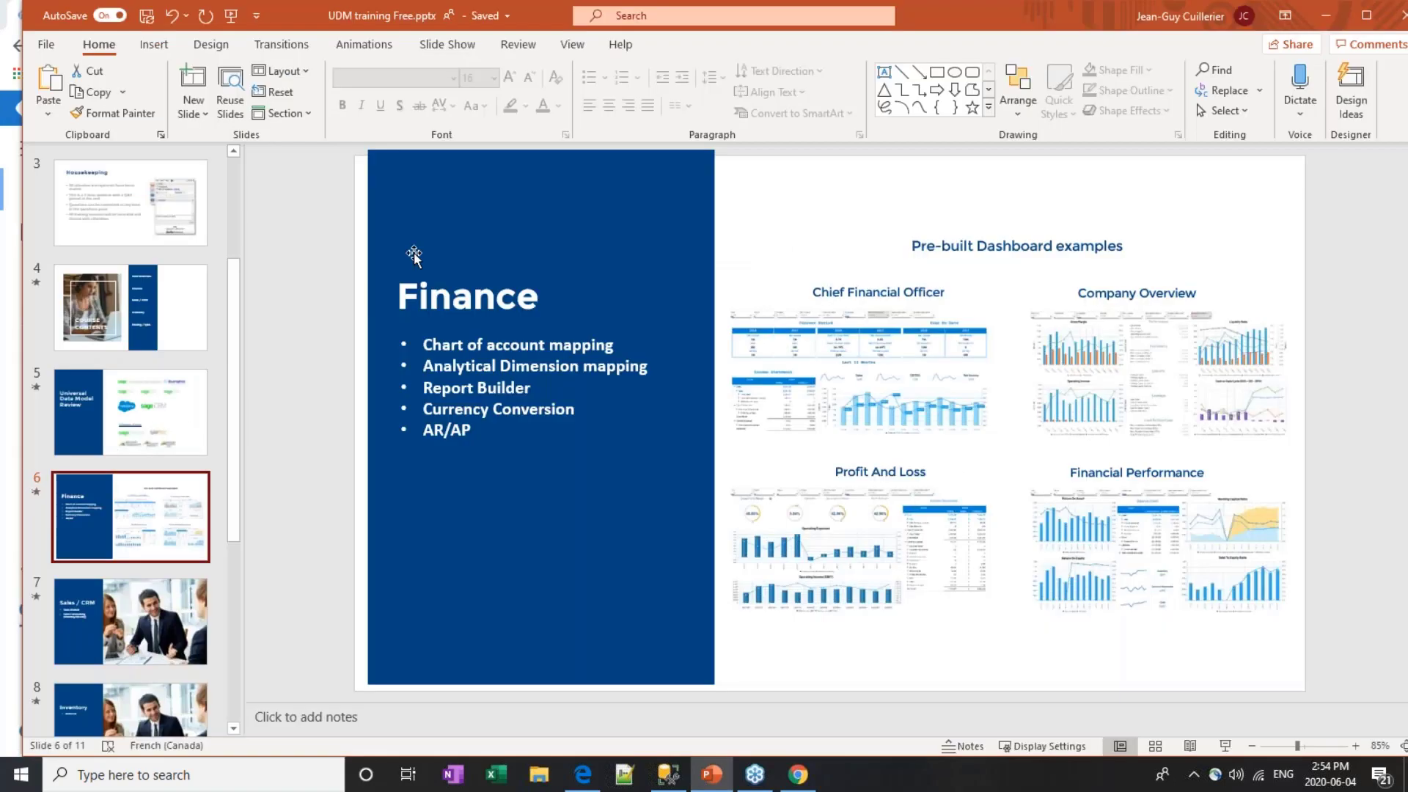
right_click(69, 627)
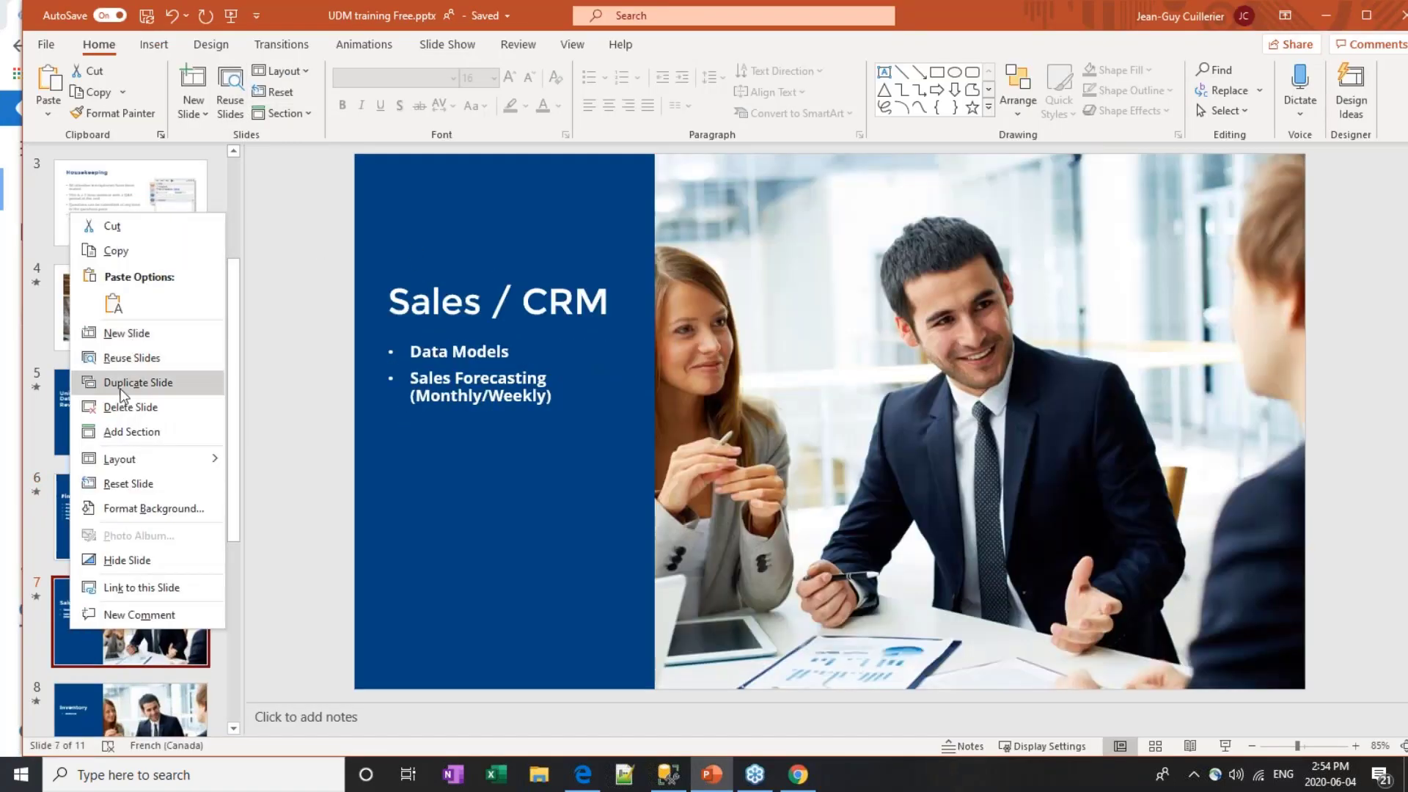
mouse_move(139, 459)
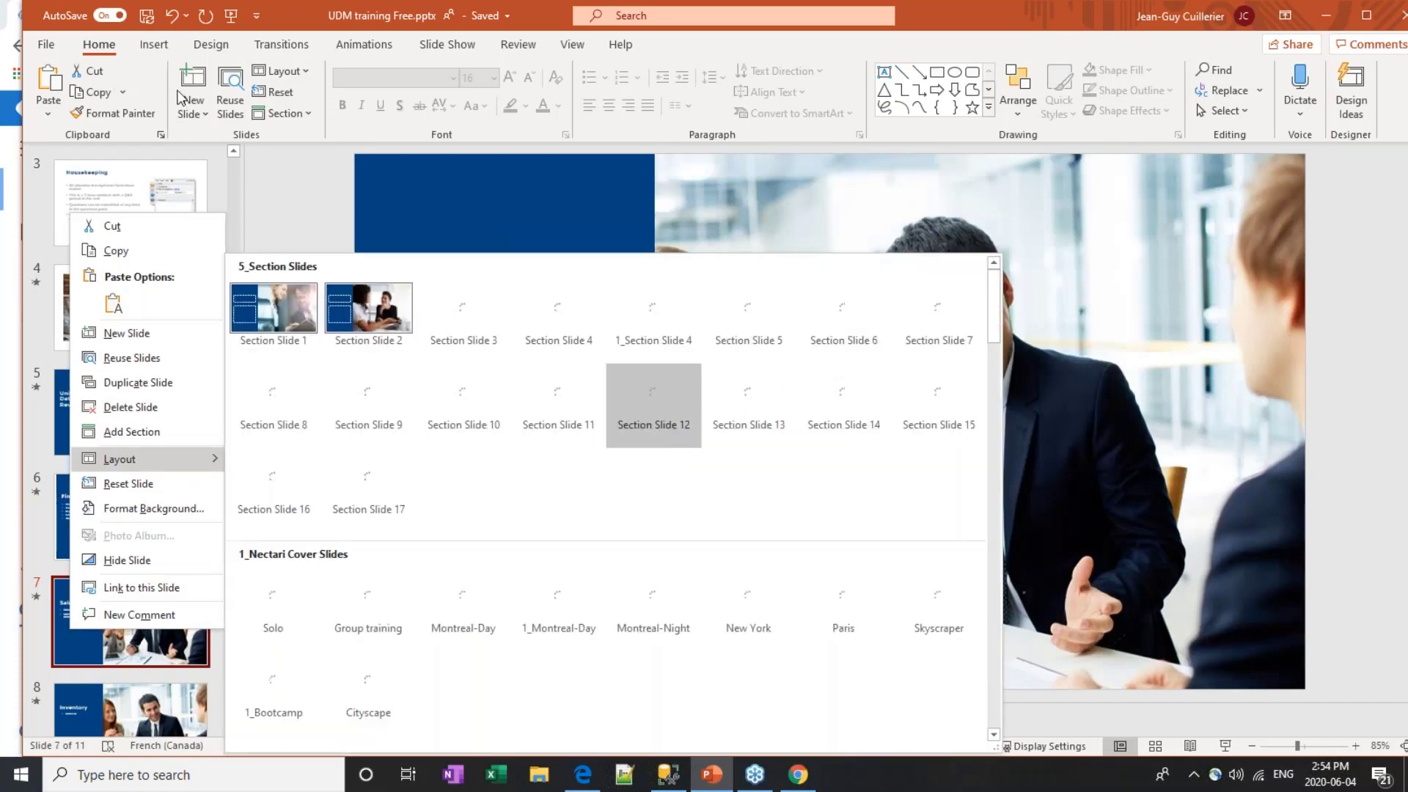
click(233, 16)
click(233, 16)
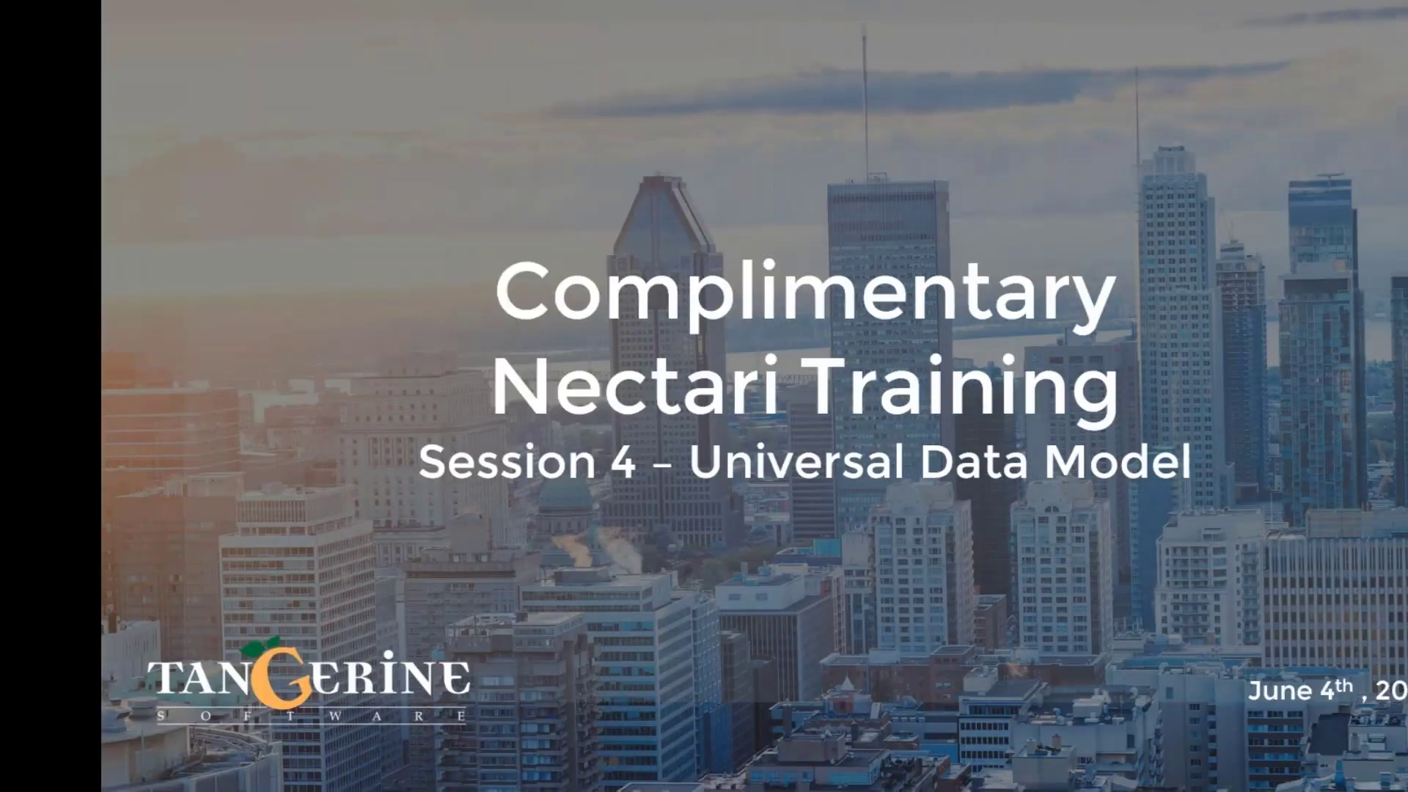
key(Right)
key(Right)
key(Right)
key(Right)
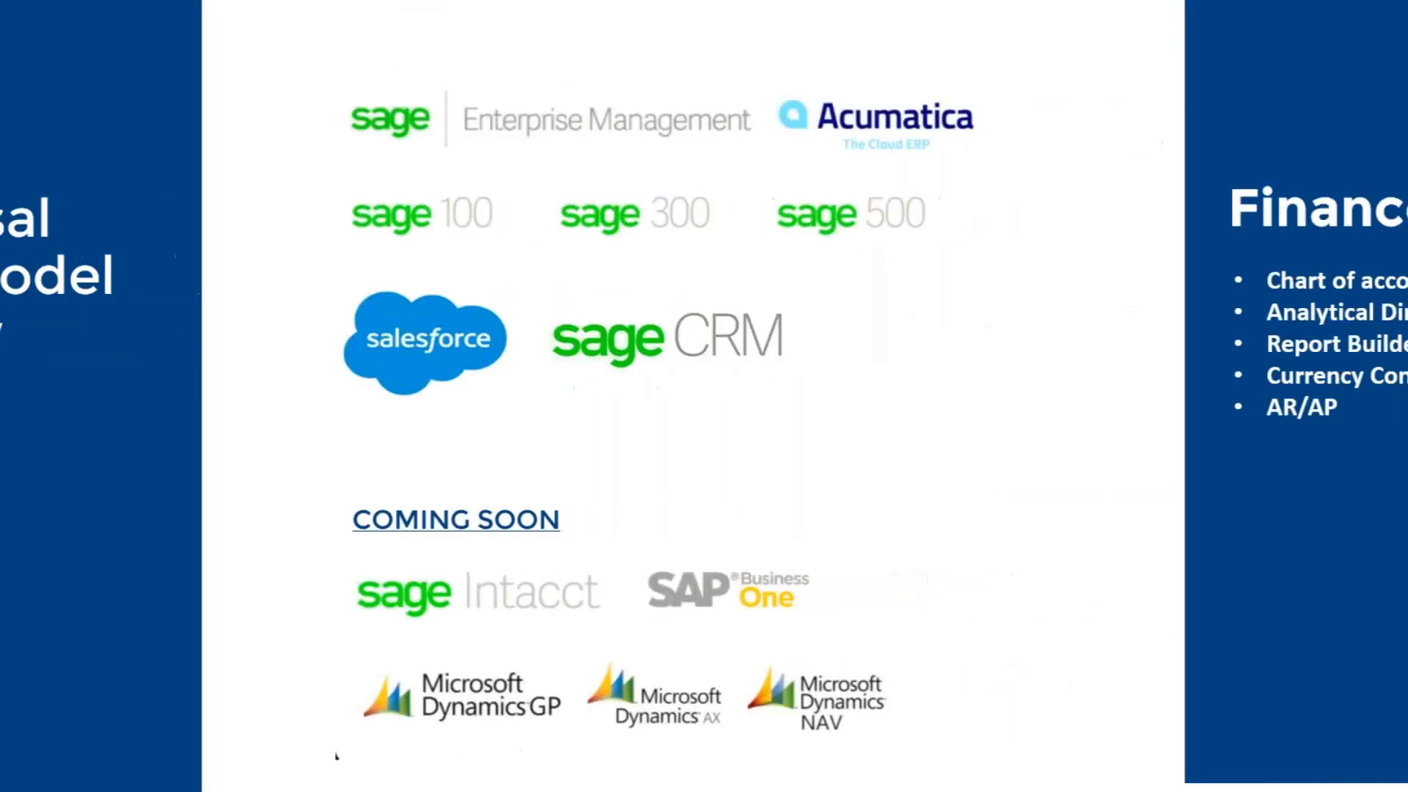
key(Right)
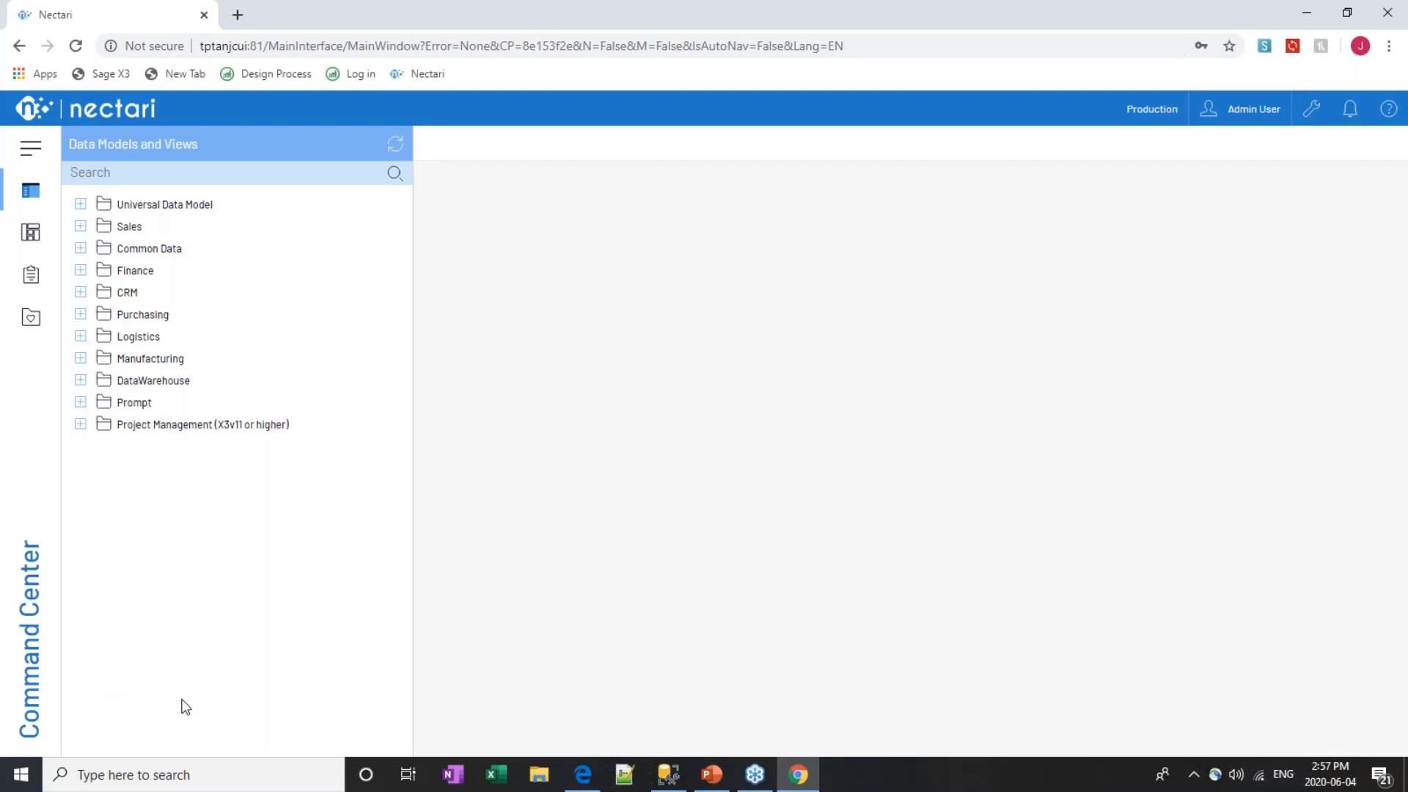
key(XF86AudioRaiseVolume)
key(XF86AudioRaiseVolume)
key(XF86AudioRaiseVolume)
key(XF86AudioRaiseVolume)
key(XF86AudioRaiseVolume)
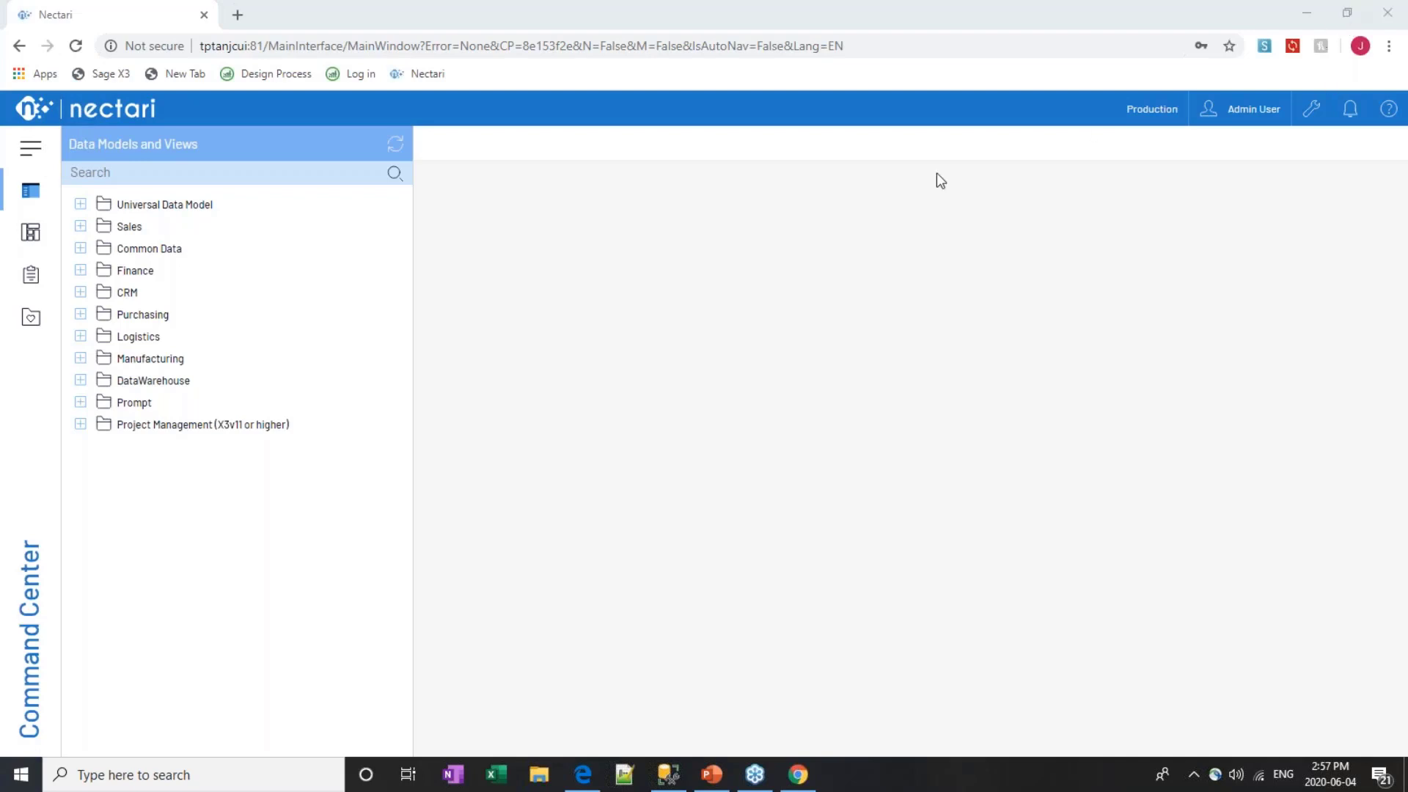
Open the Invoices view of the Sales Details data model in the Universal Data Model's Sales folder
click(83, 205)
click(90, 249)
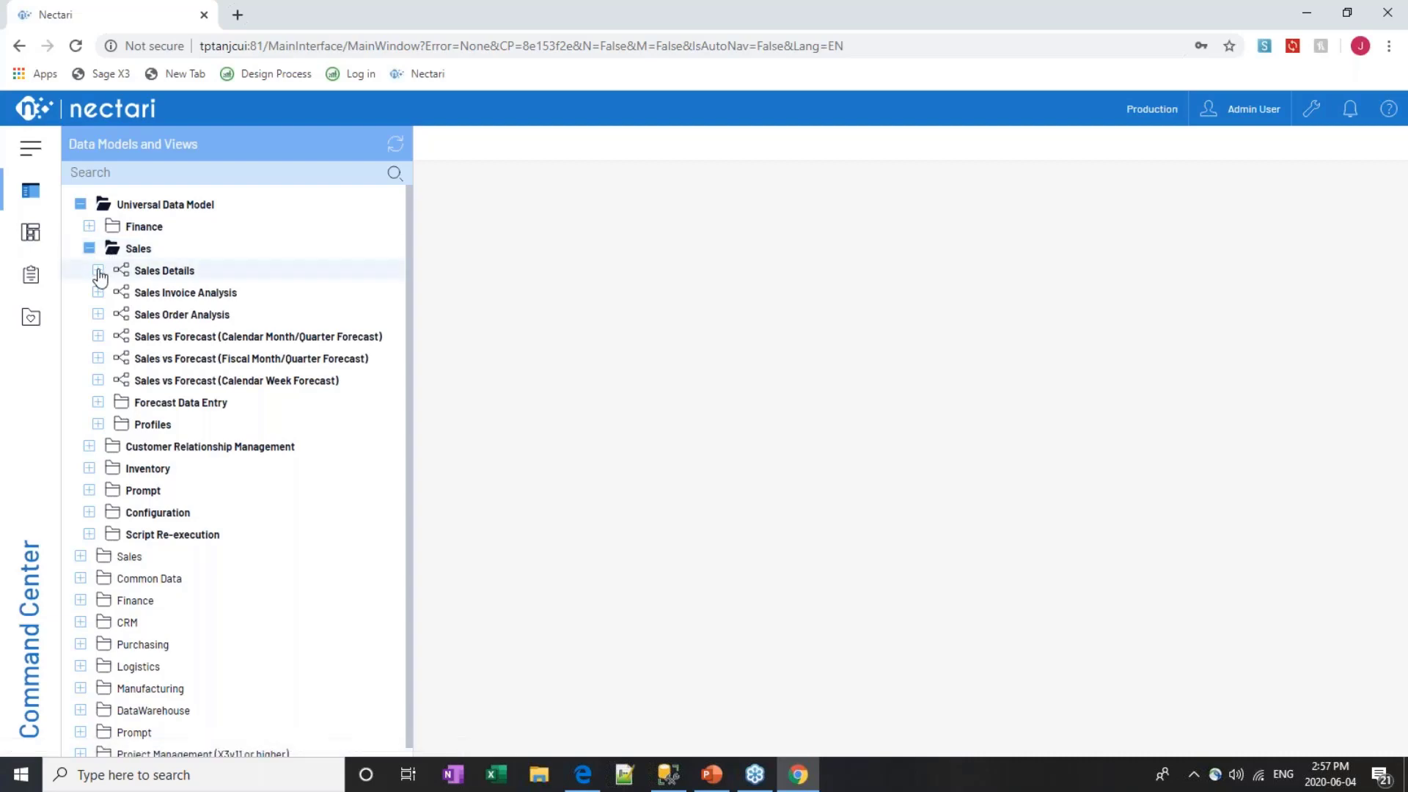
click(98, 270)
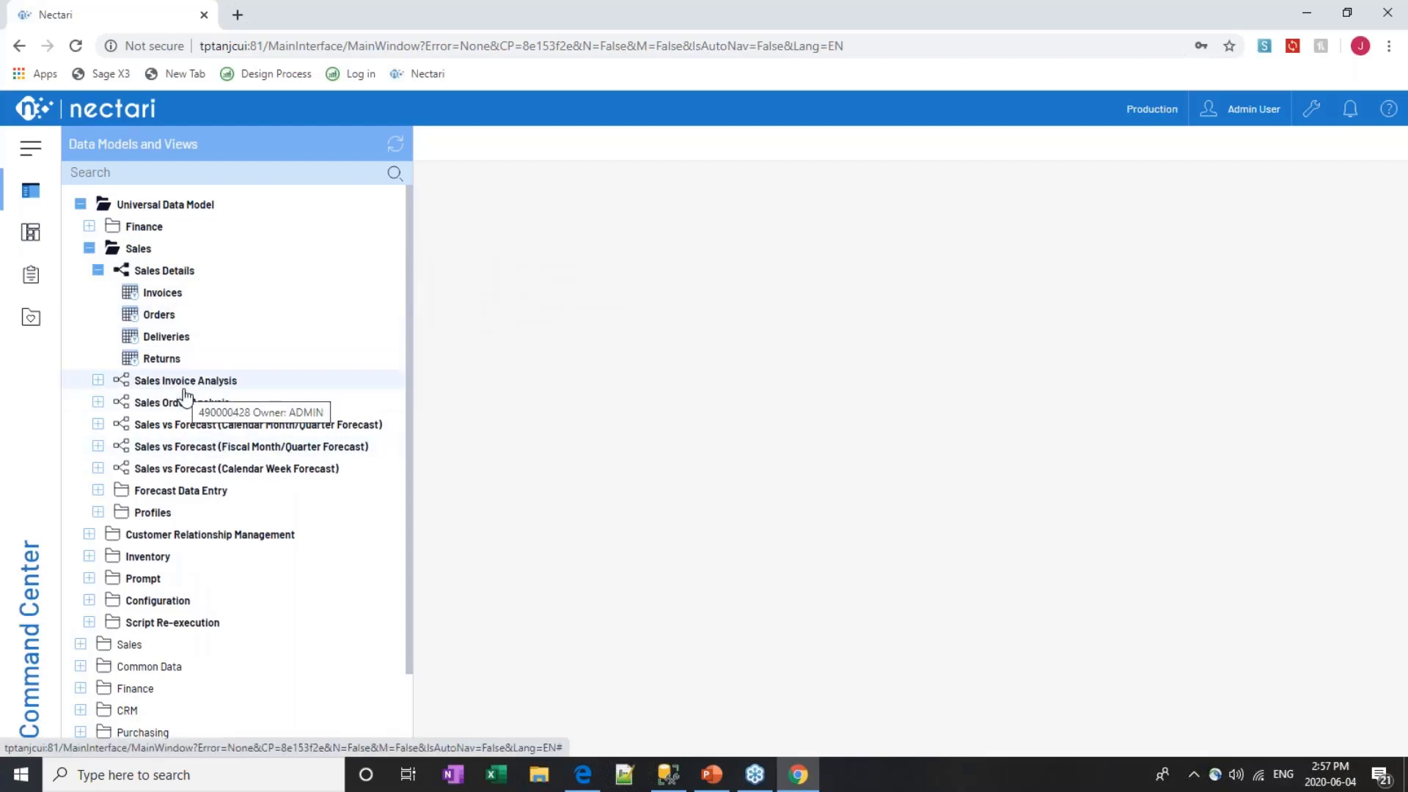
click(179, 295)
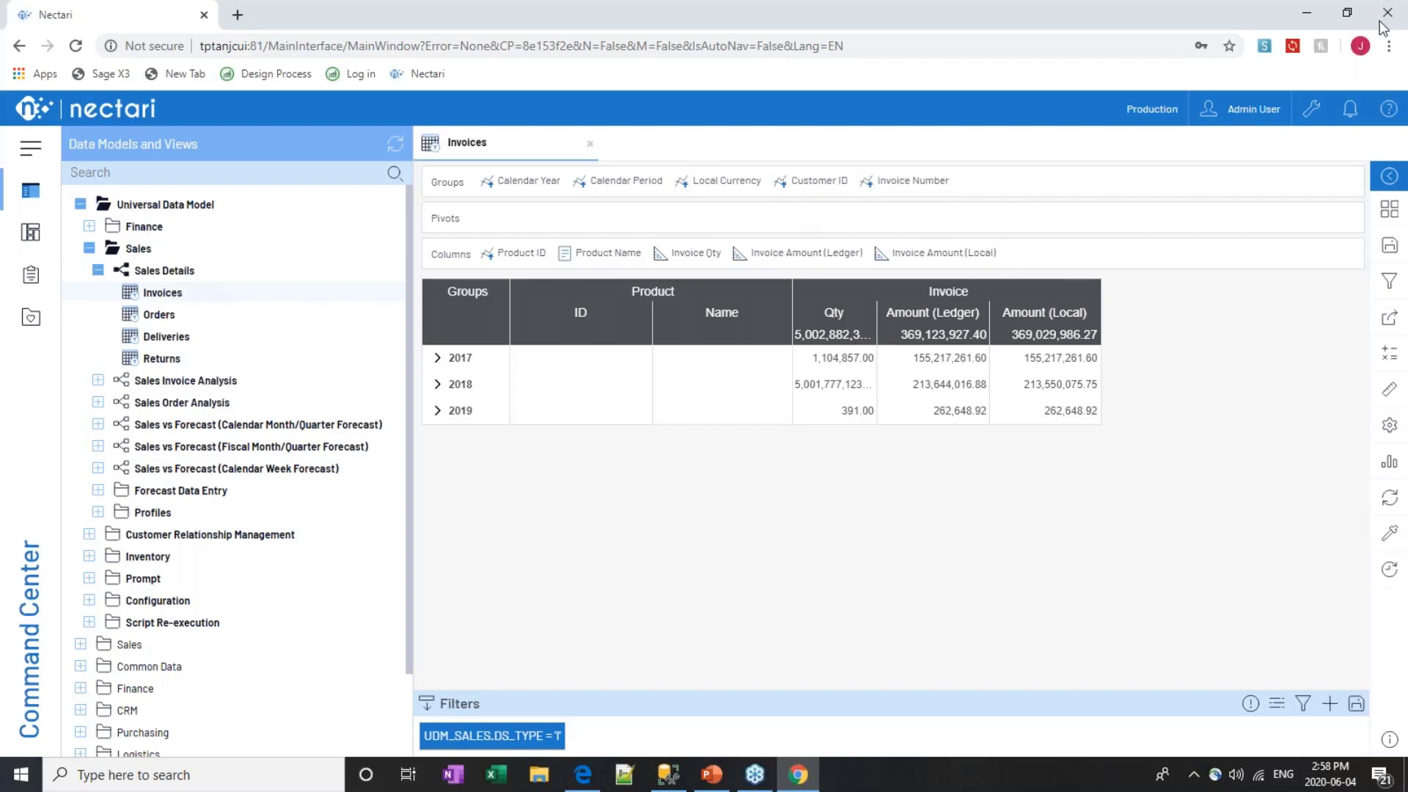
click(1145, 24)
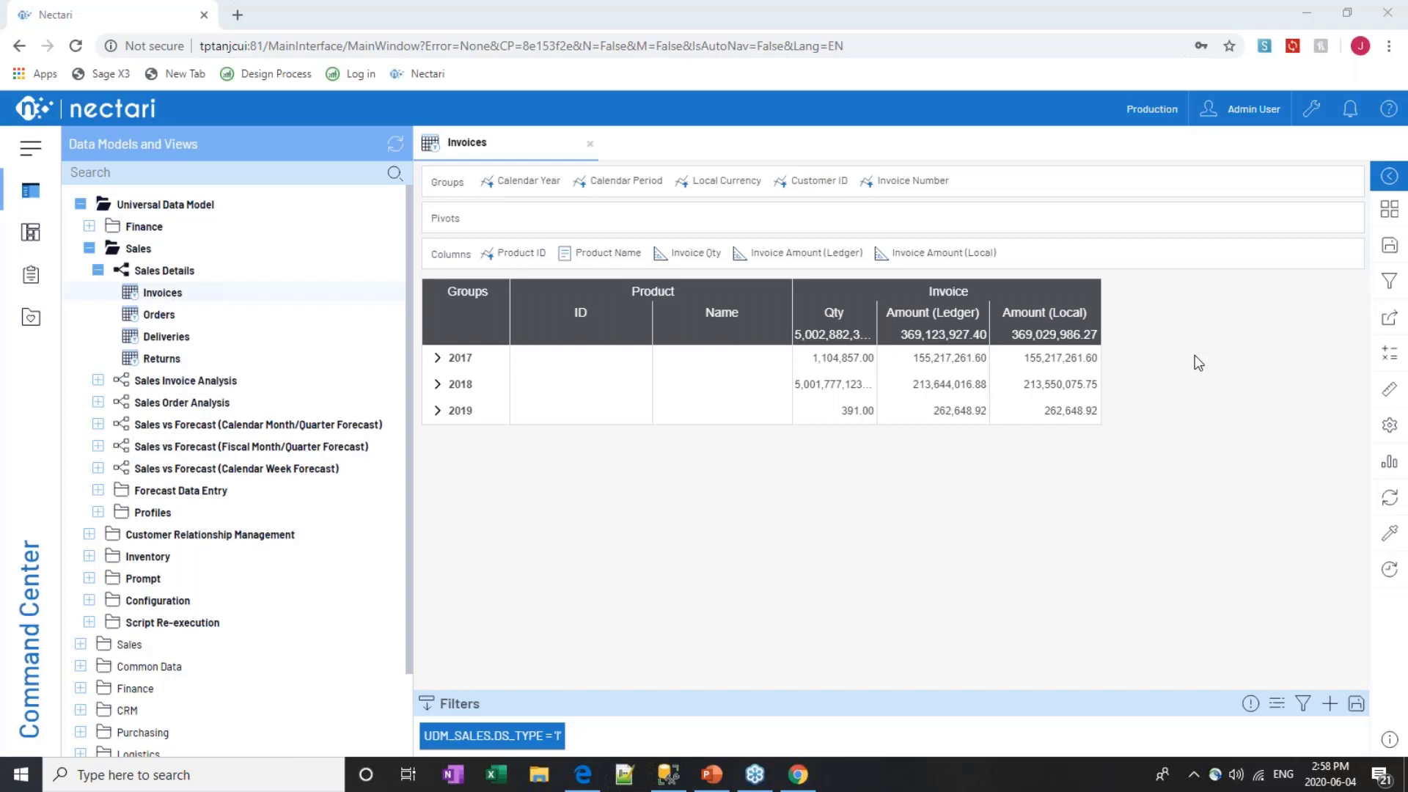
Show the Invoices view's dimensions and measures and look into the Dimension group, starting with Analytical Dimension
click(1388, 393)
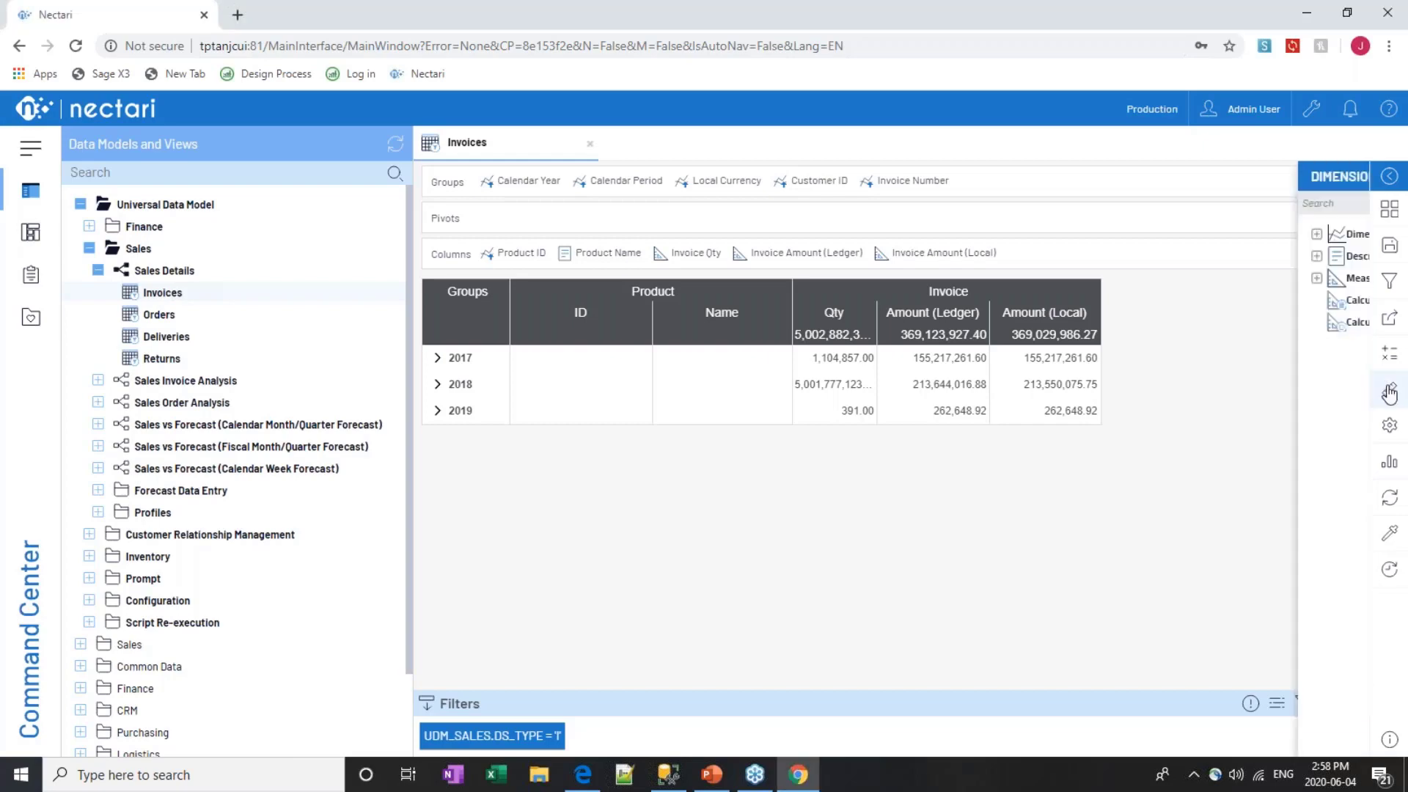
click(1171, 234)
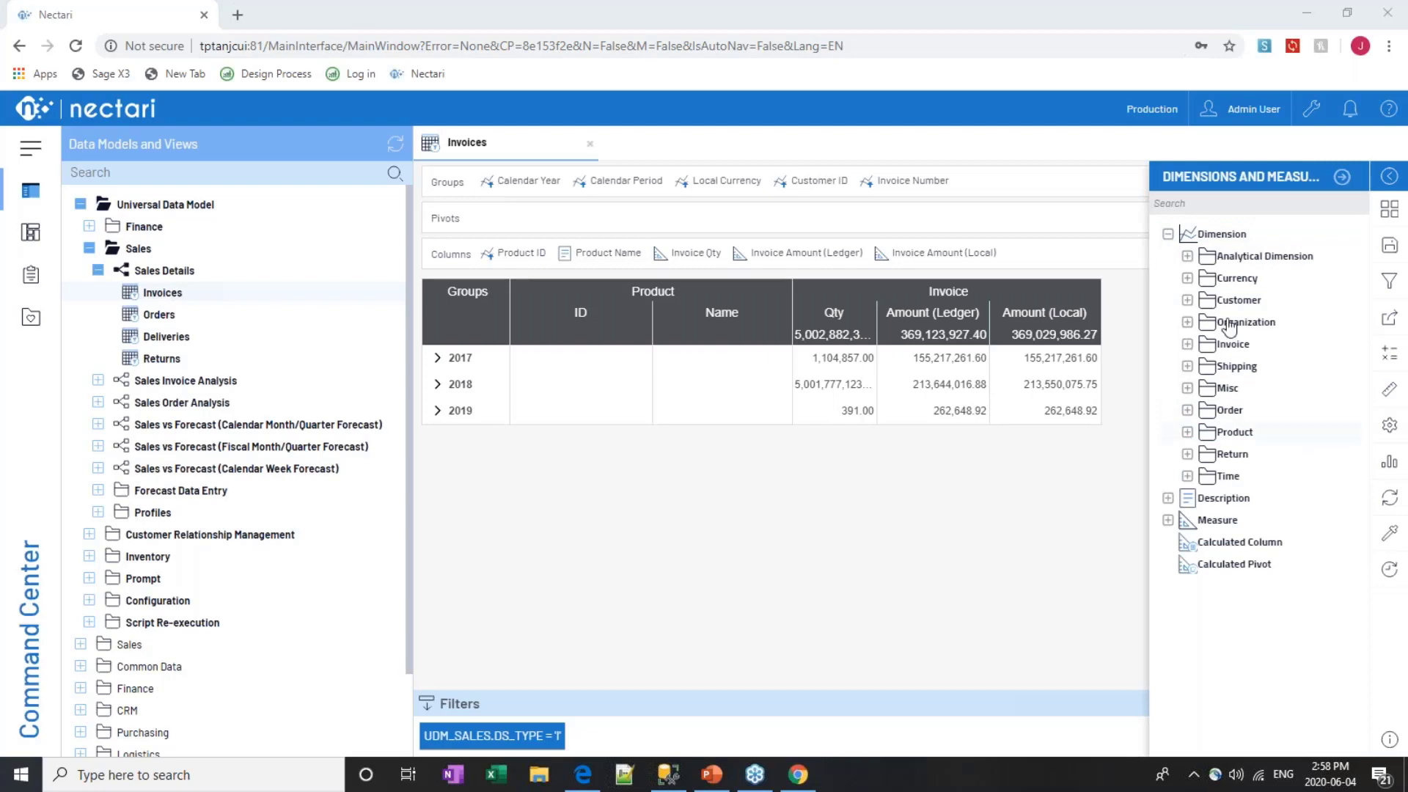
click(1187, 256)
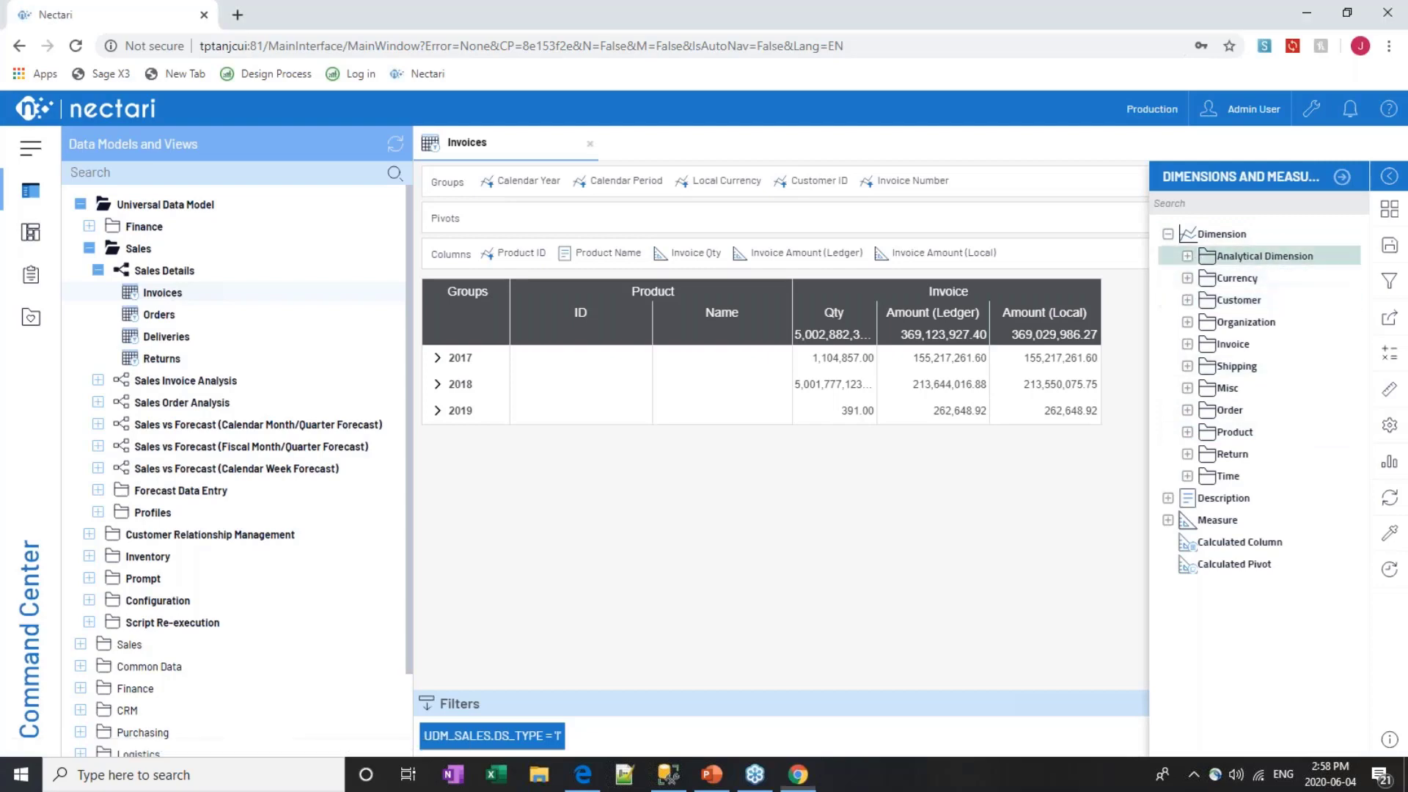
Look through the Customer dimension fields available for the Invoices view
click(1187, 256)
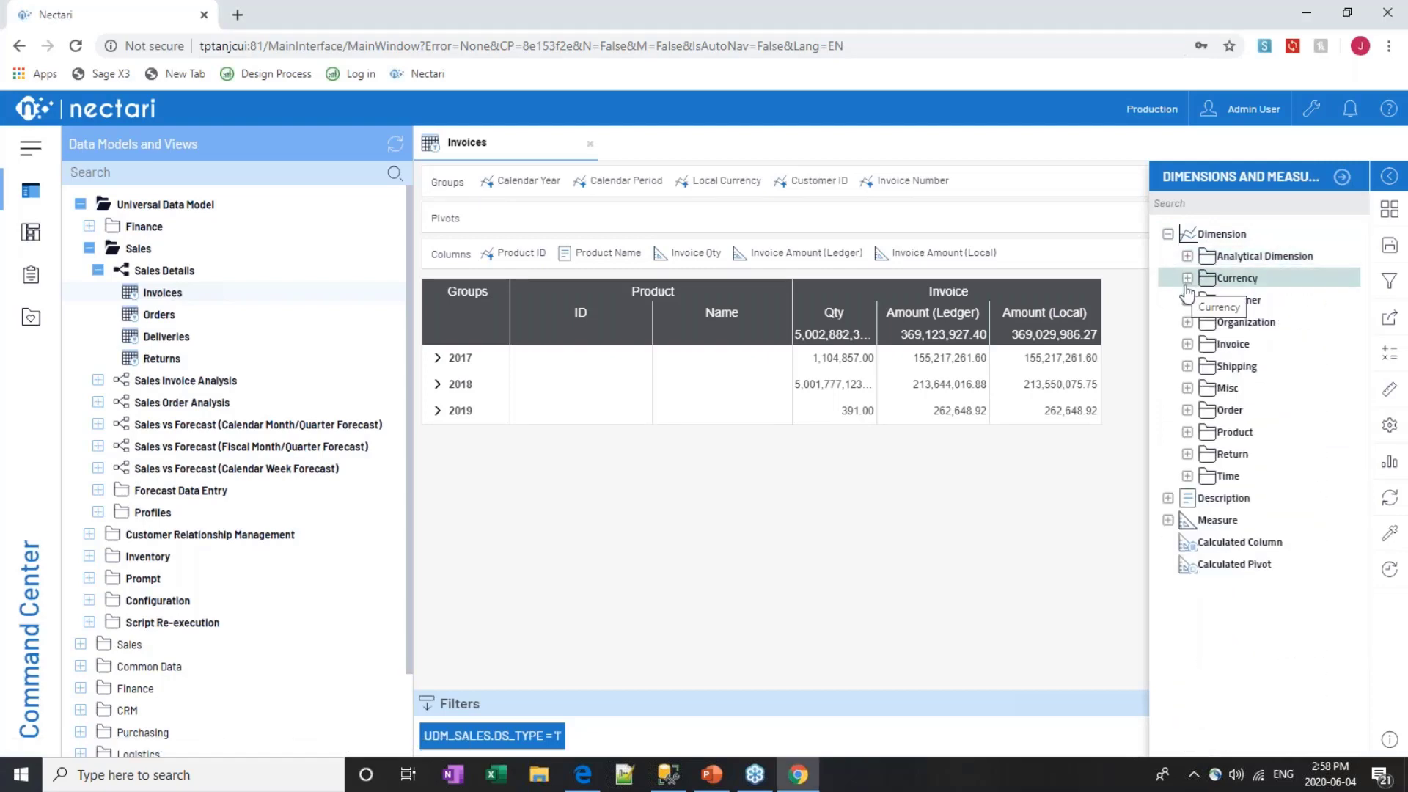
click(1188, 301)
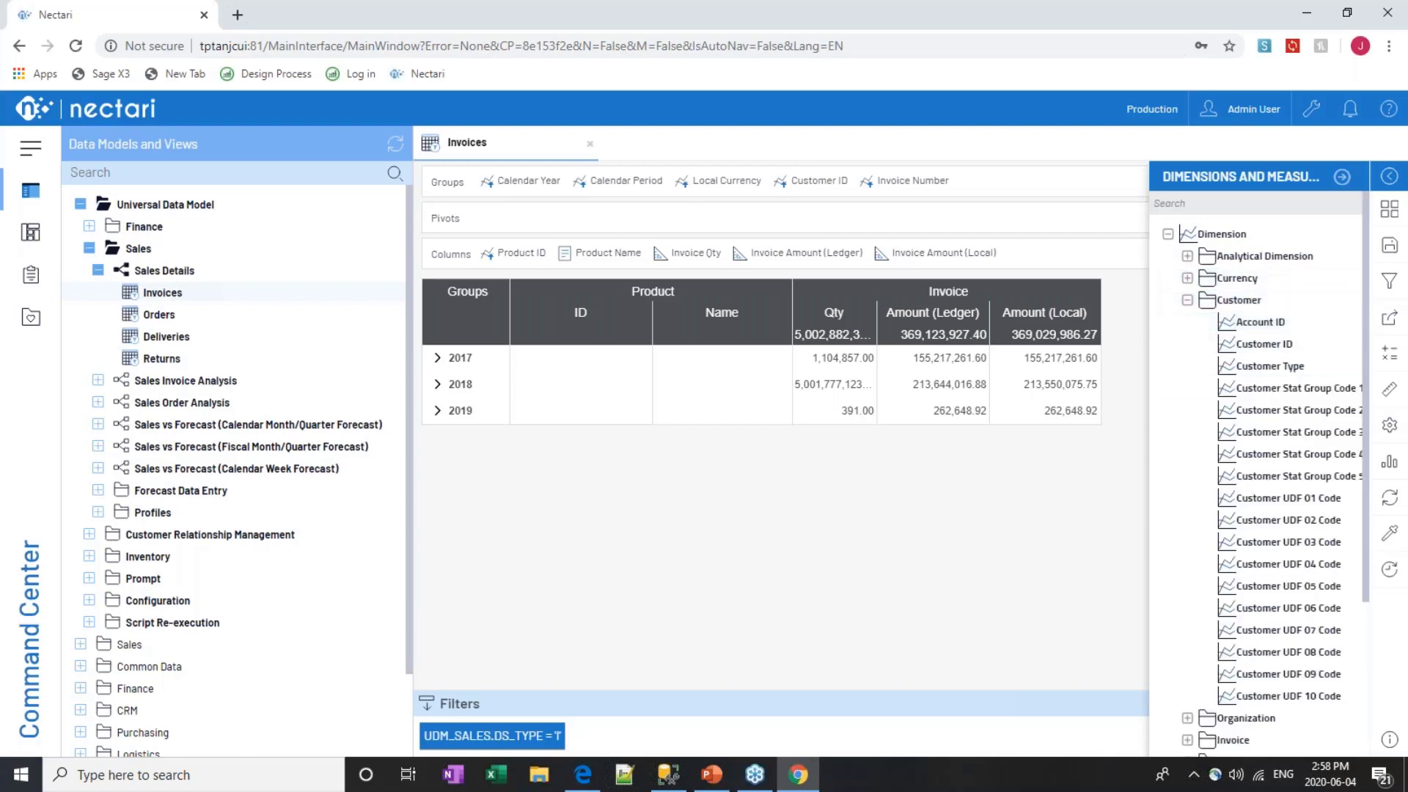
scroll(1246, 440, down, 3)
scroll(1284, 389, up, 3)
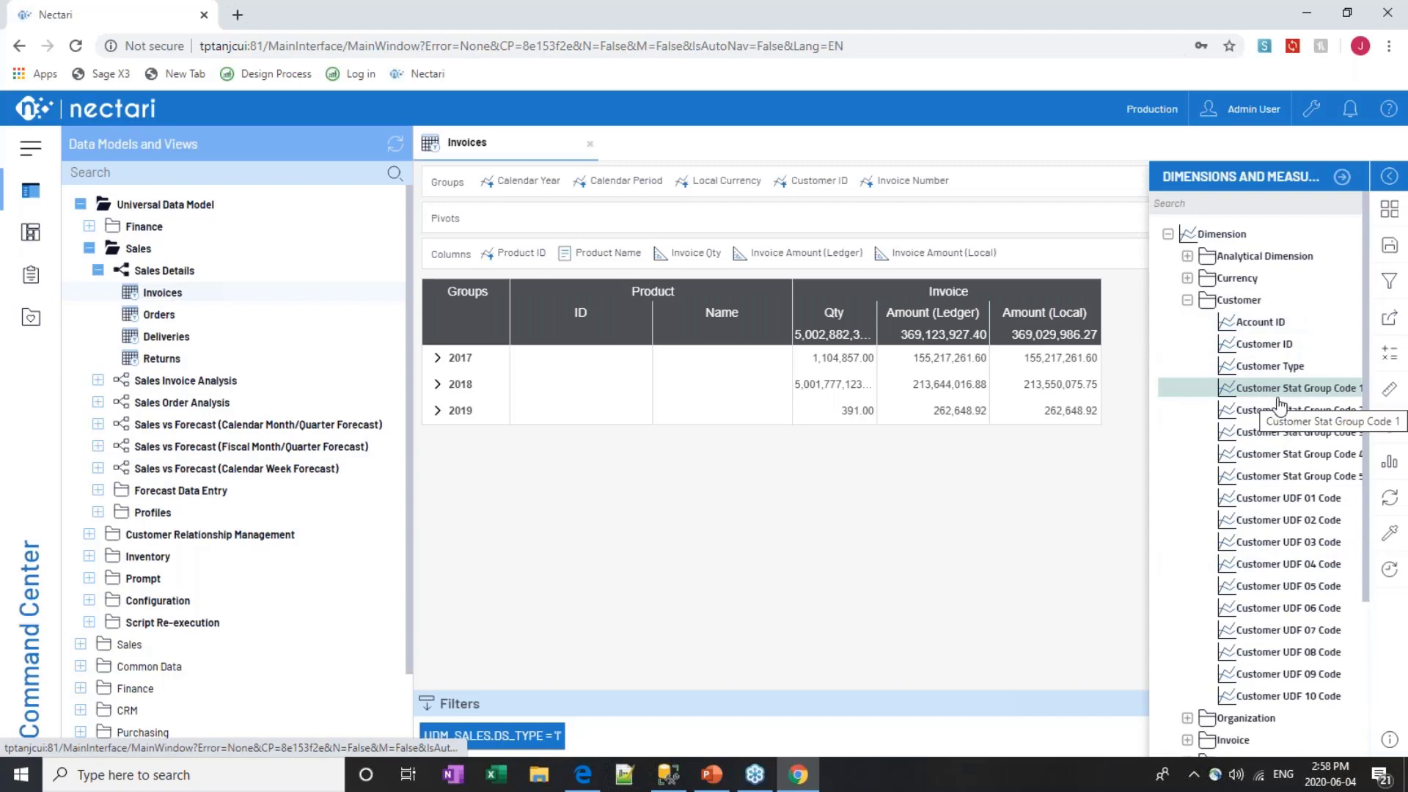
click(1188, 301)
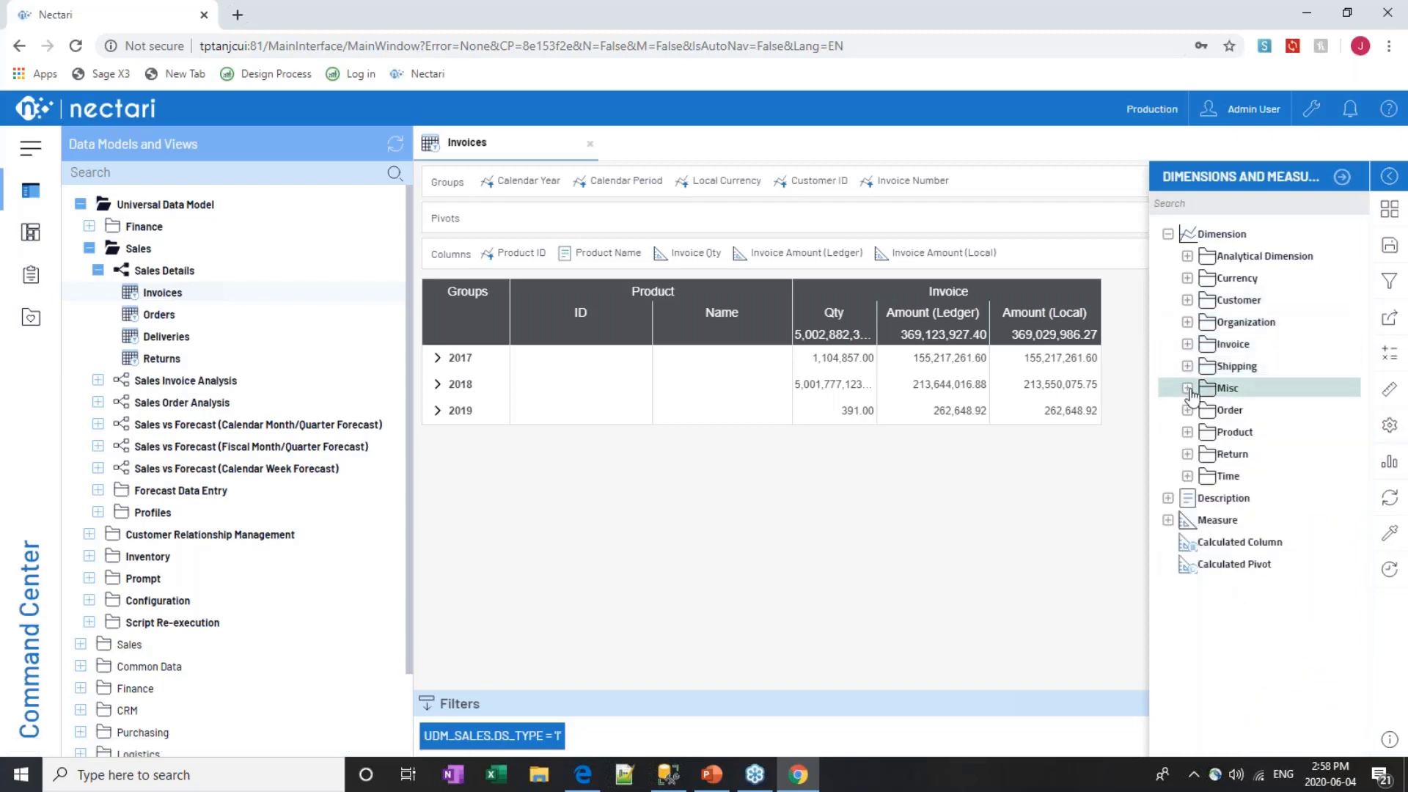
Look through the Product dimension fields and the Invoice measures available for the Invoices view
click(1187, 432)
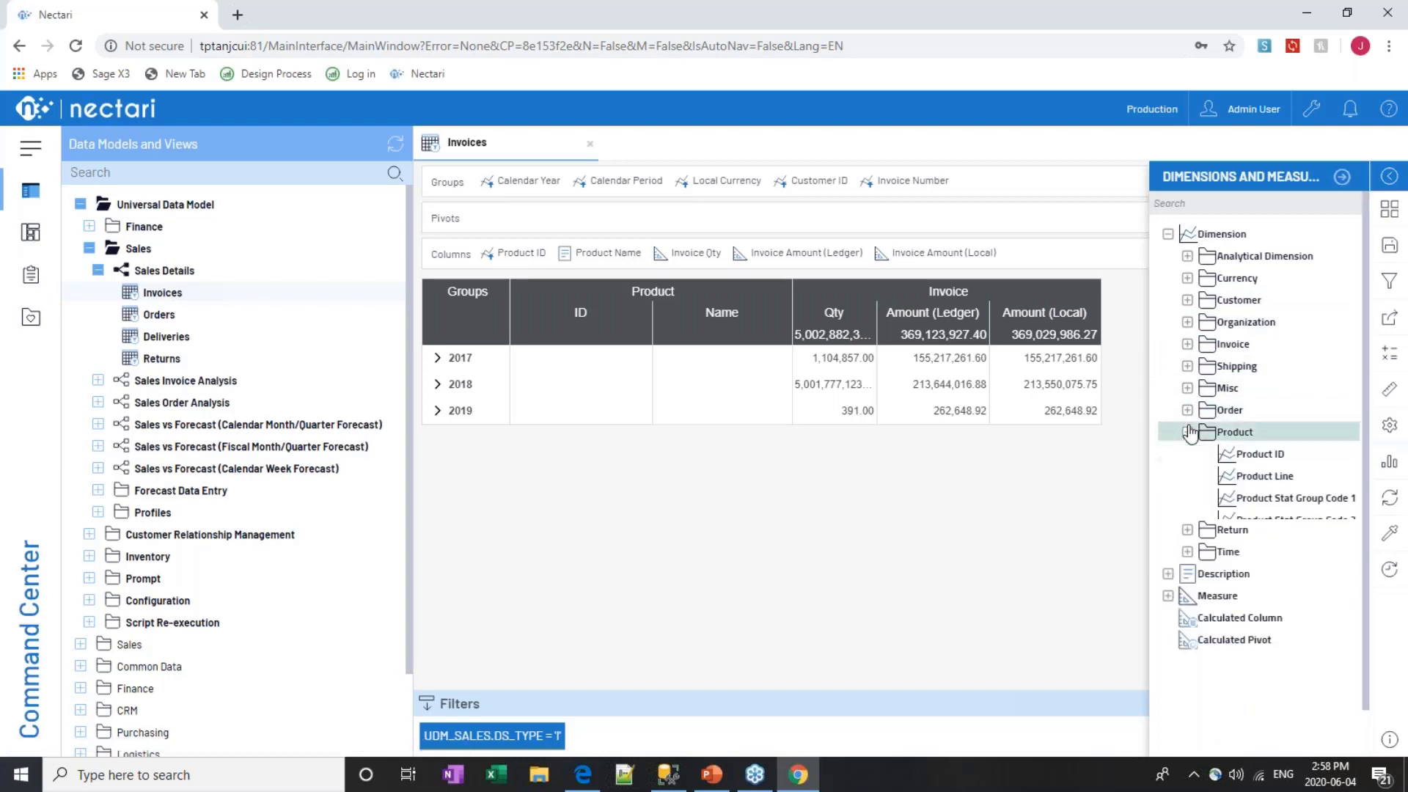
scroll(1237, 431, down, 1)
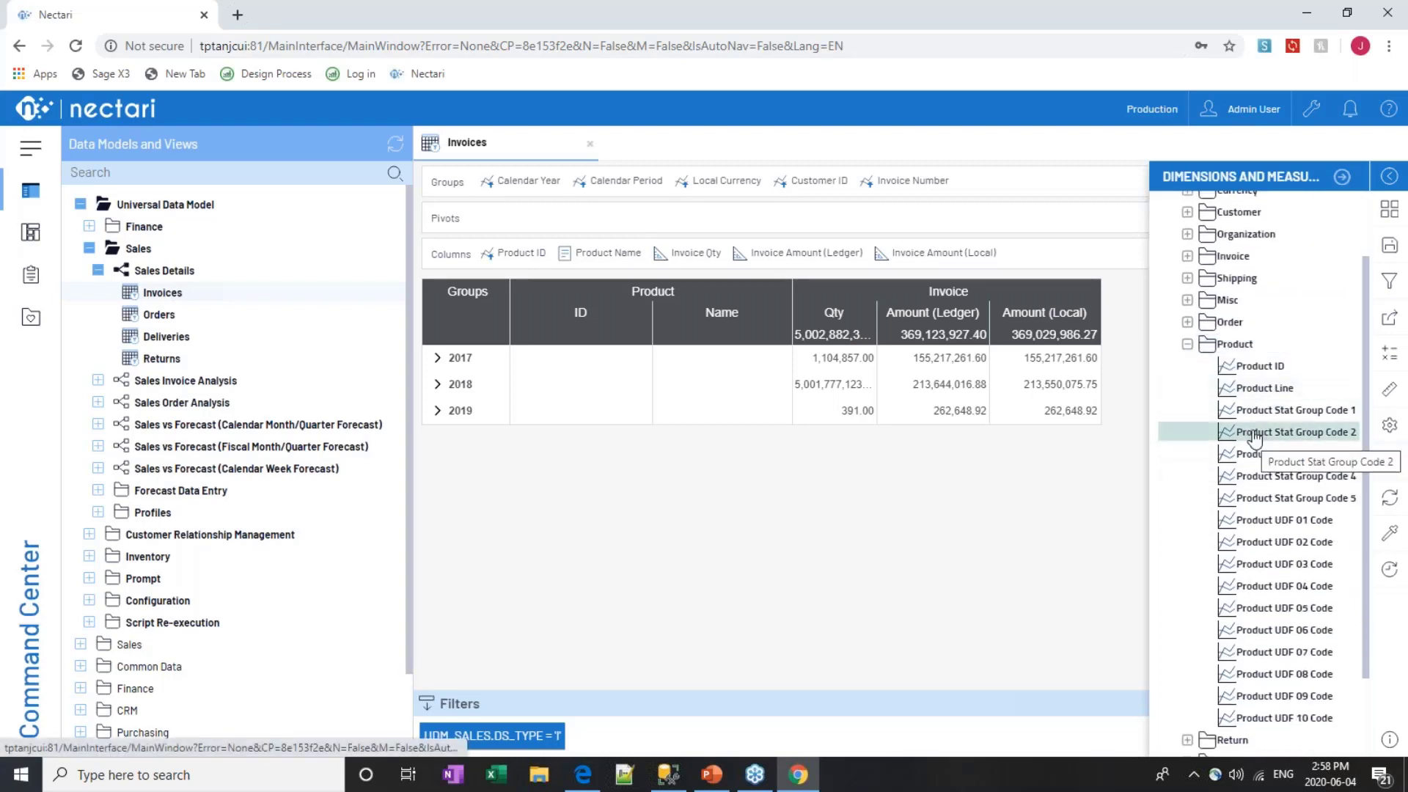
scroll(1210, 323, up, 1)
click(1187, 359)
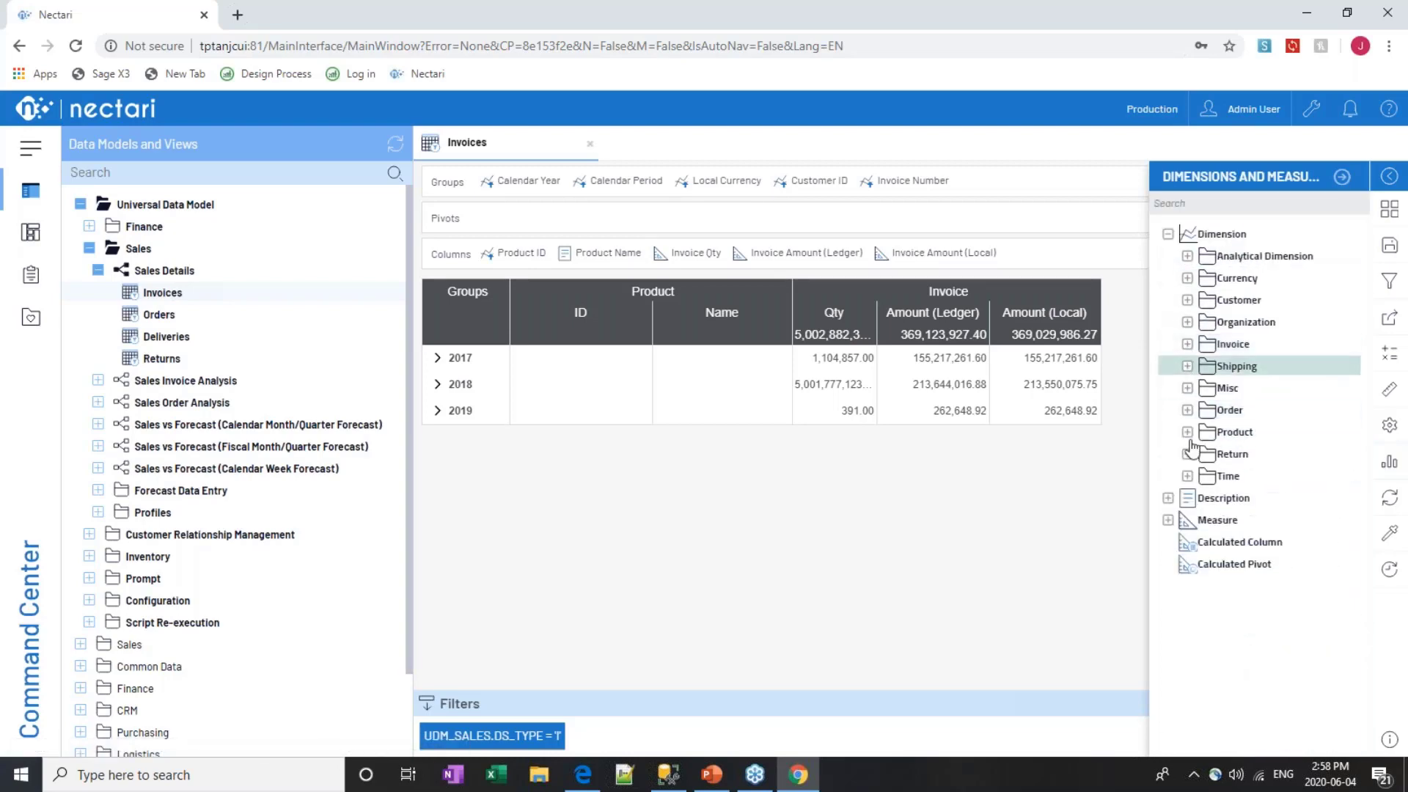
click(1168, 520)
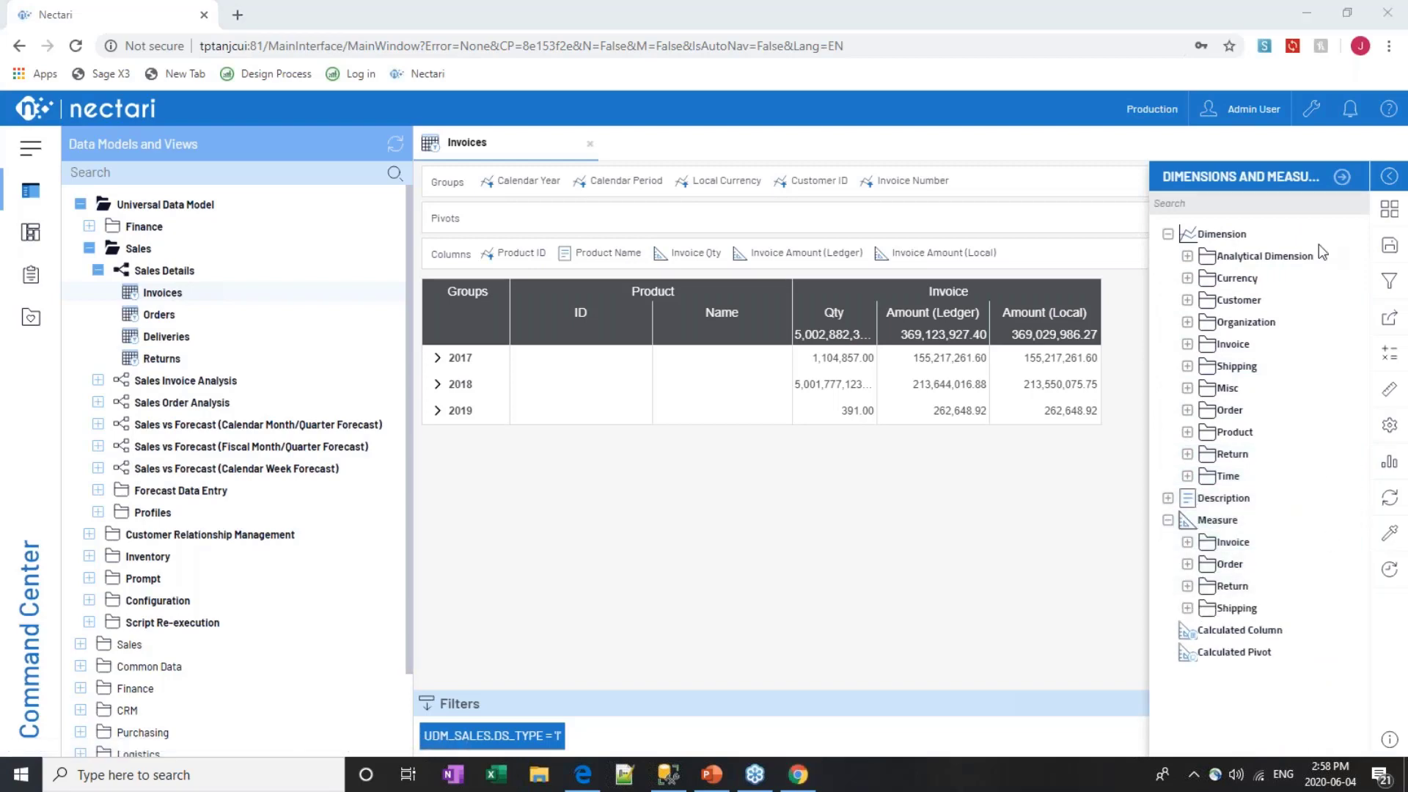
click(1187, 542)
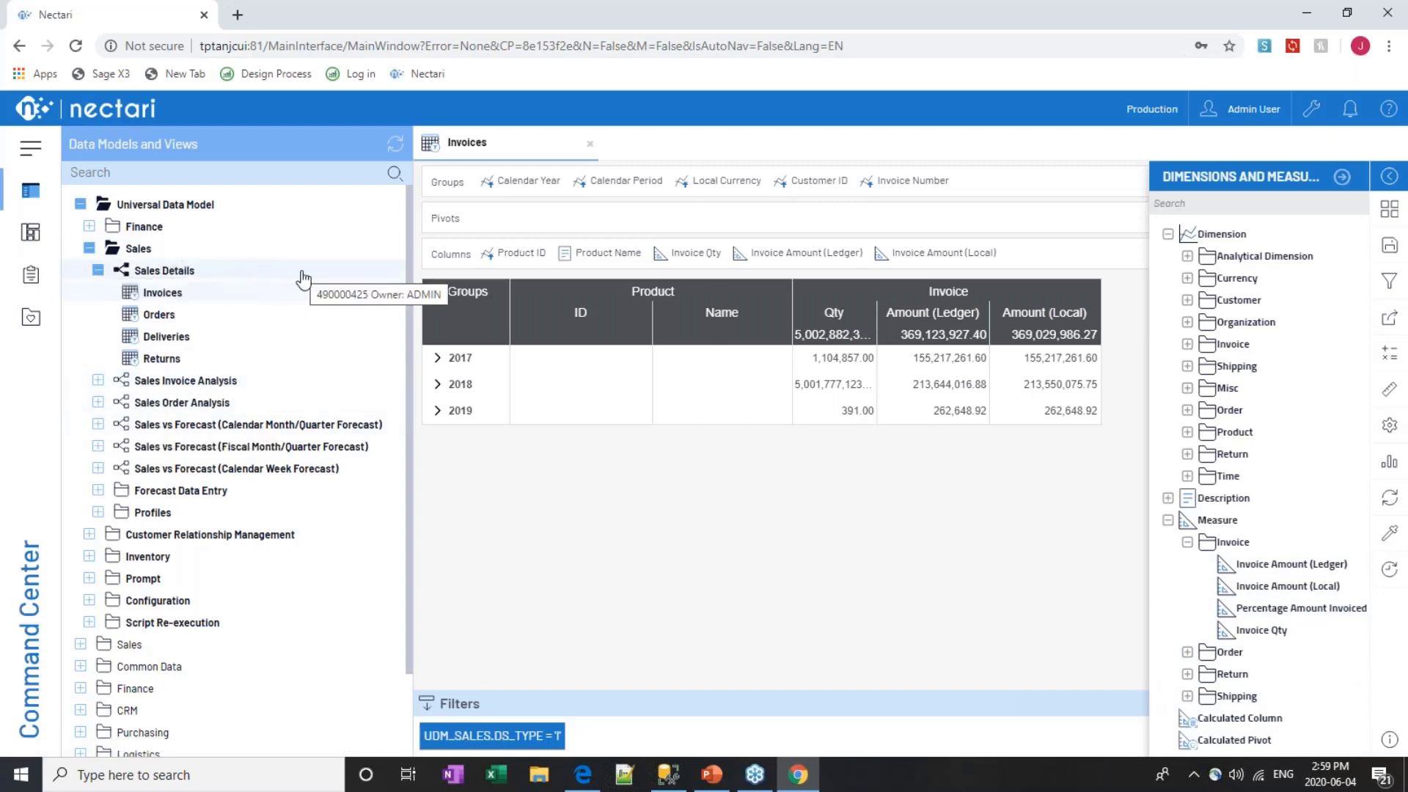
Open the Sales Summarized view of the Sales Invoice Analysis data model and show its dimensions and measures
click(97, 380)
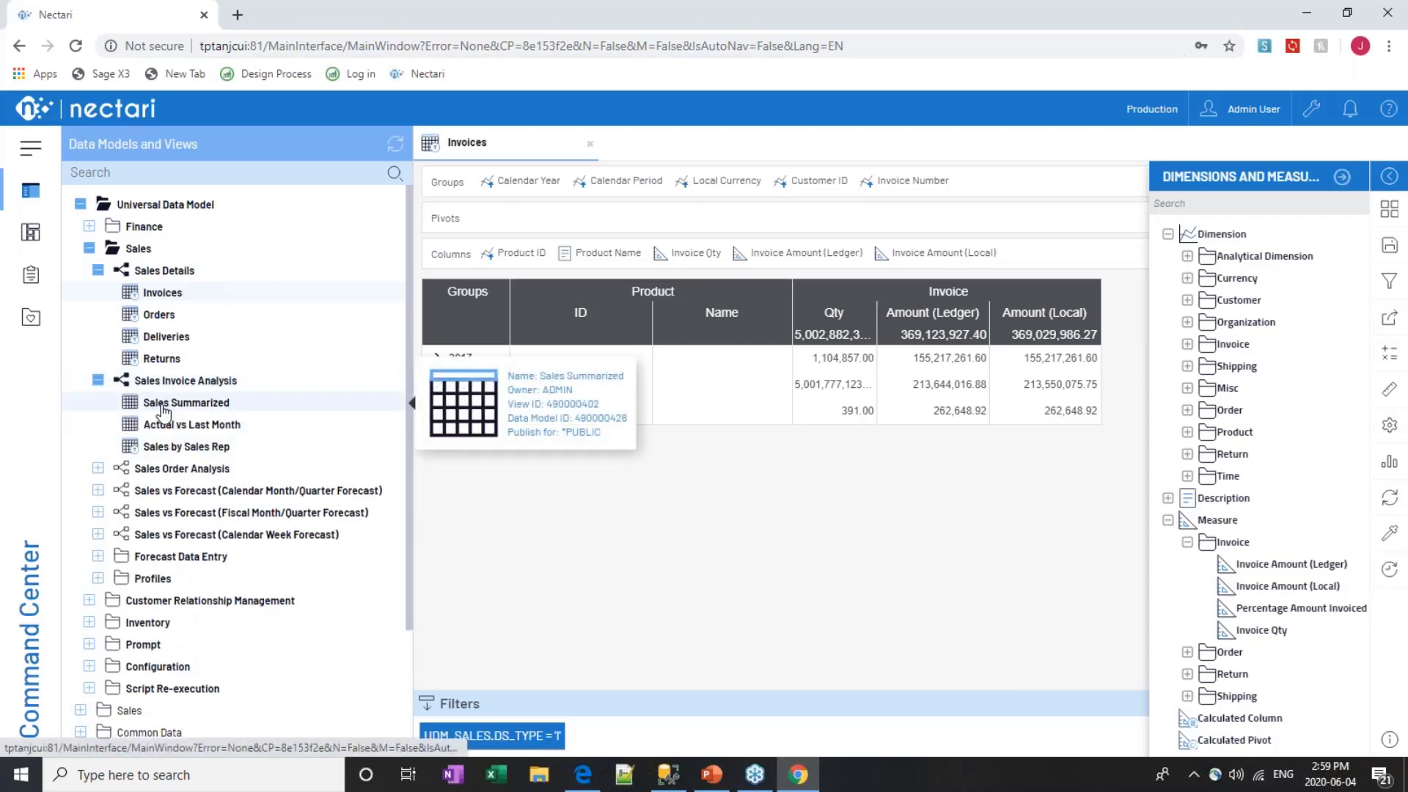
click(163, 413)
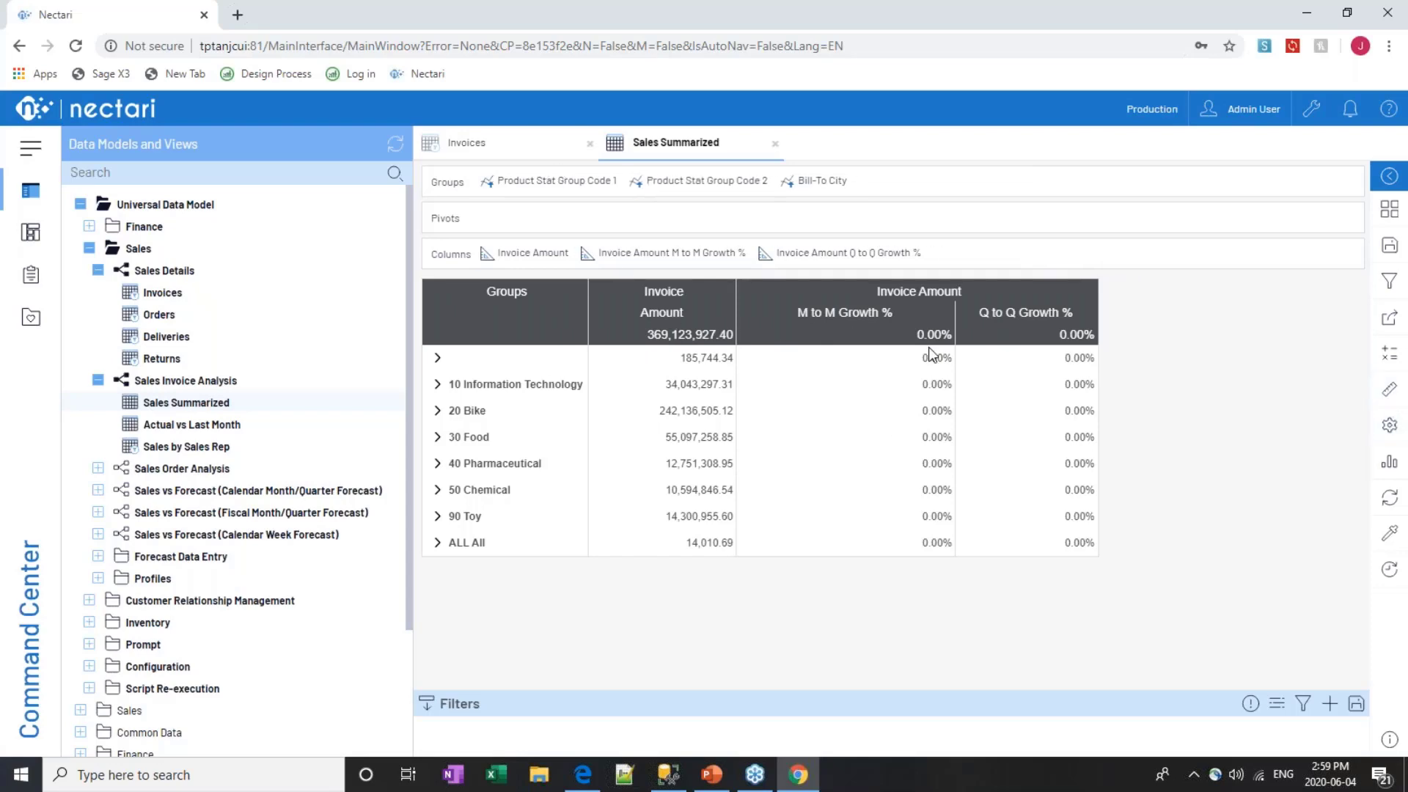
click(1390, 389)
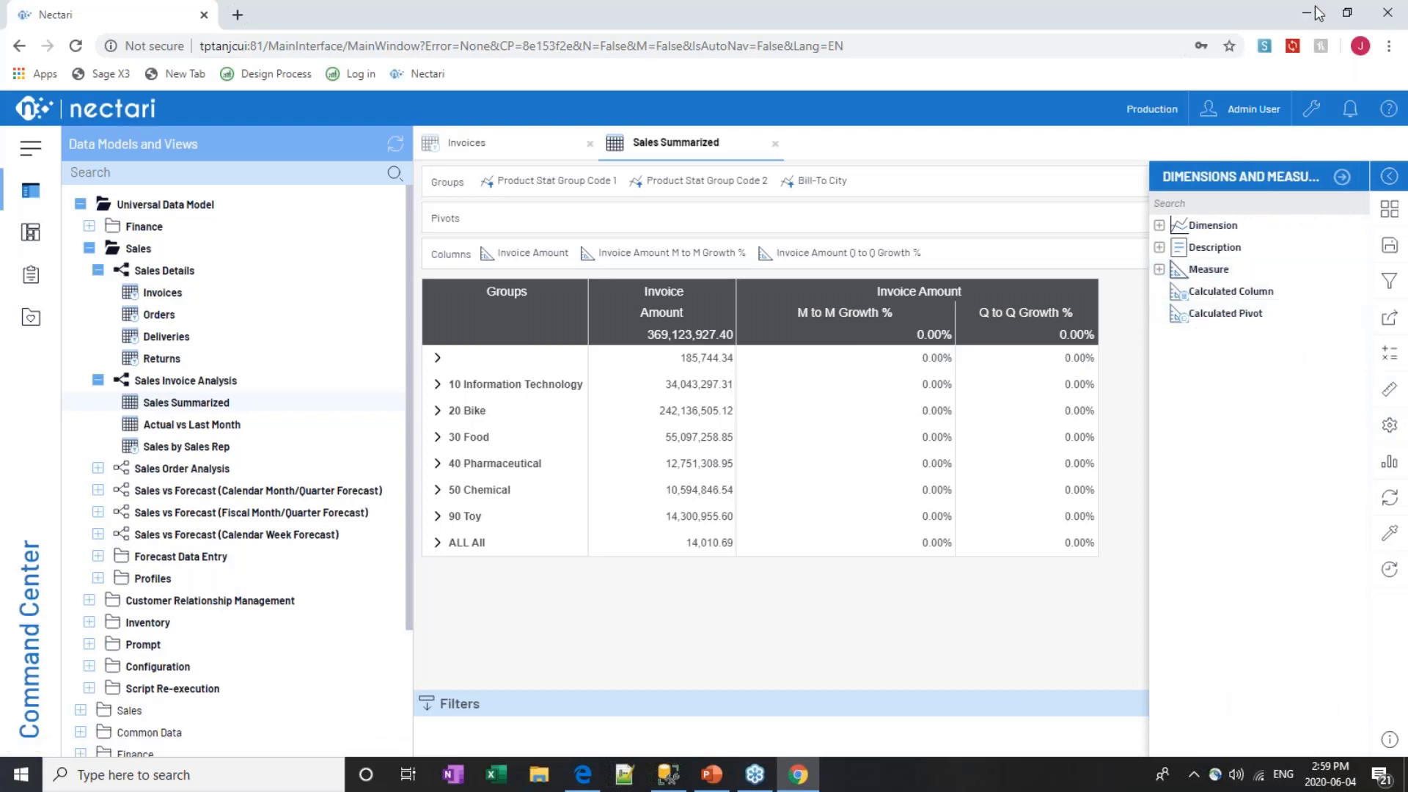
Add the Actual measure Invoice Quantity as a column between Invoice Amount M to M Growth % and Q to Q Growth %
click(1161, 269)
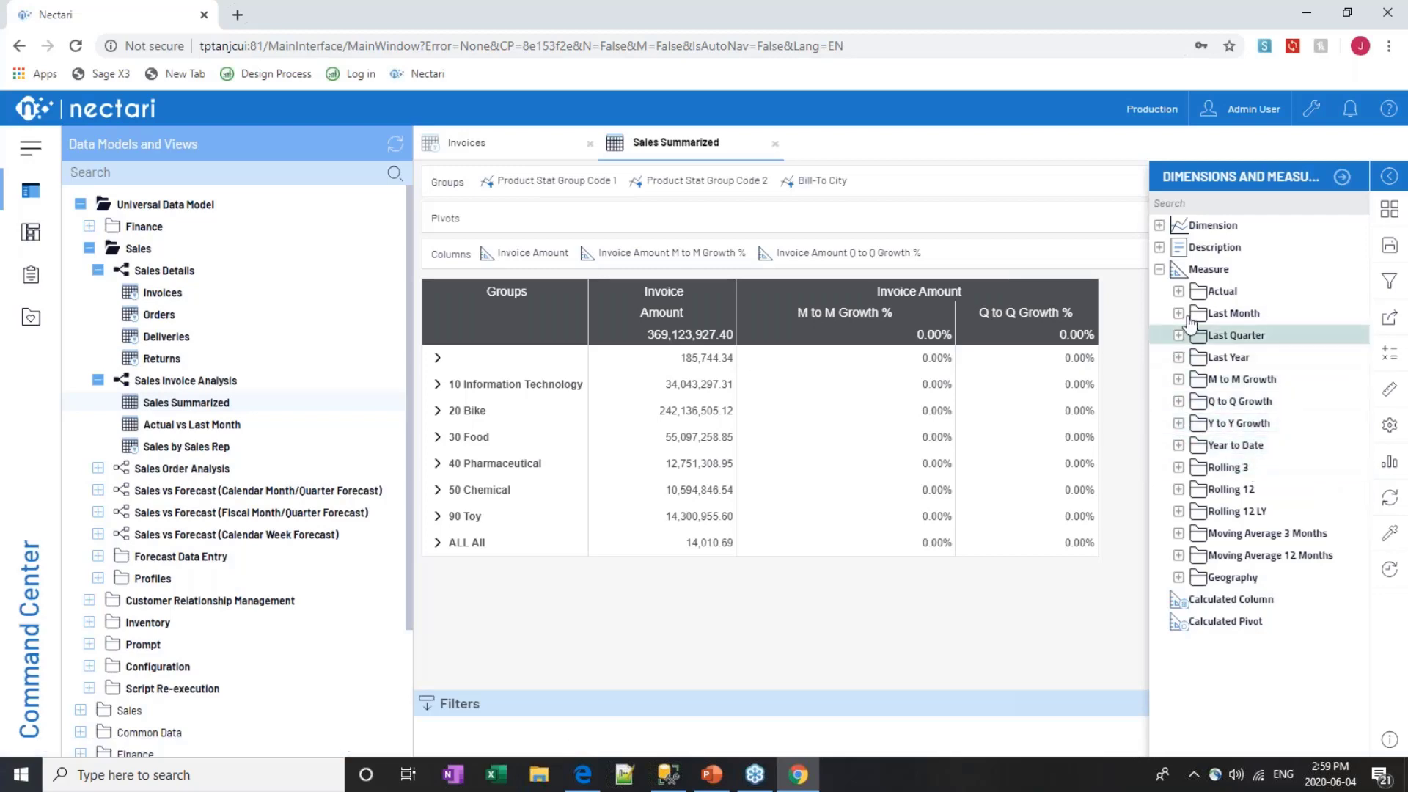
click(1178, 445)
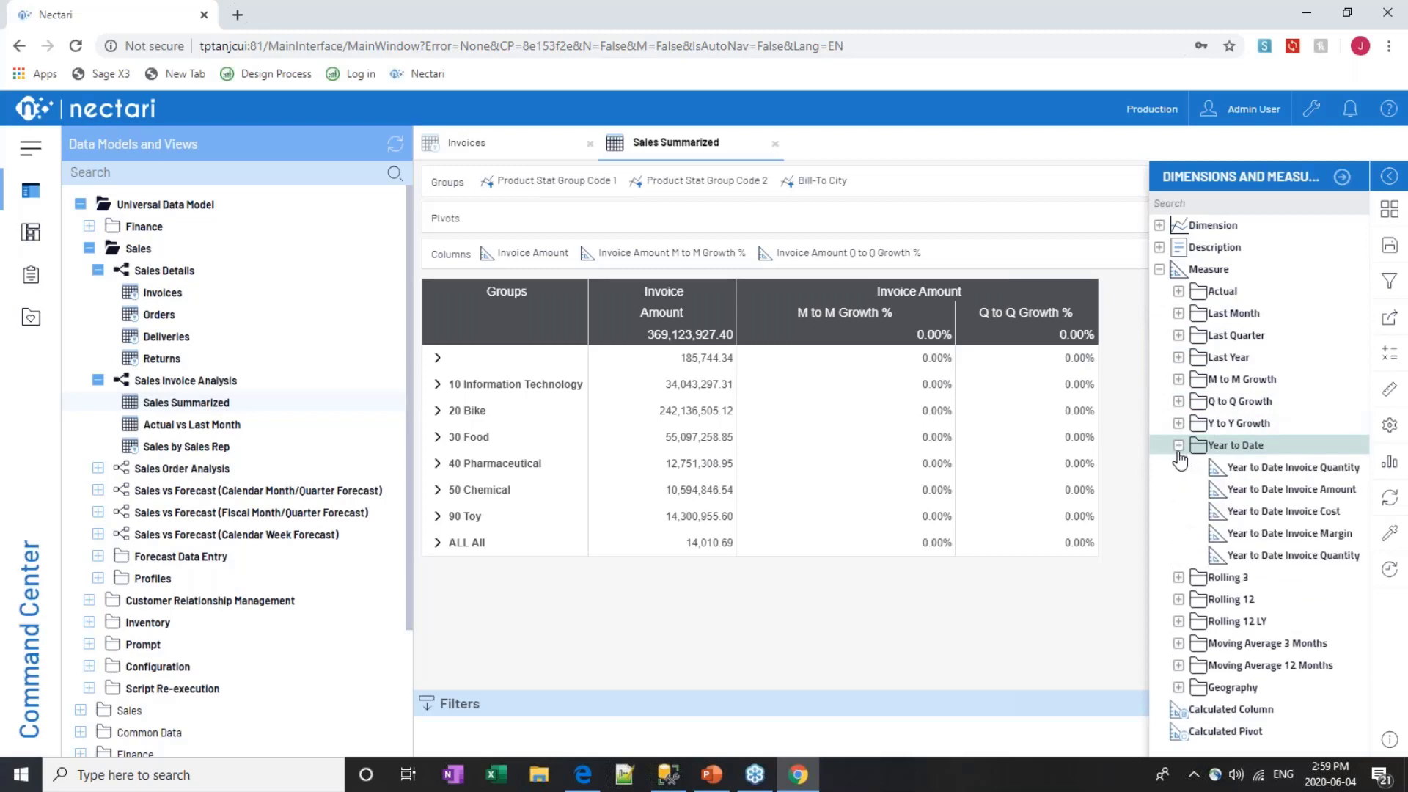
click(1179, 291)
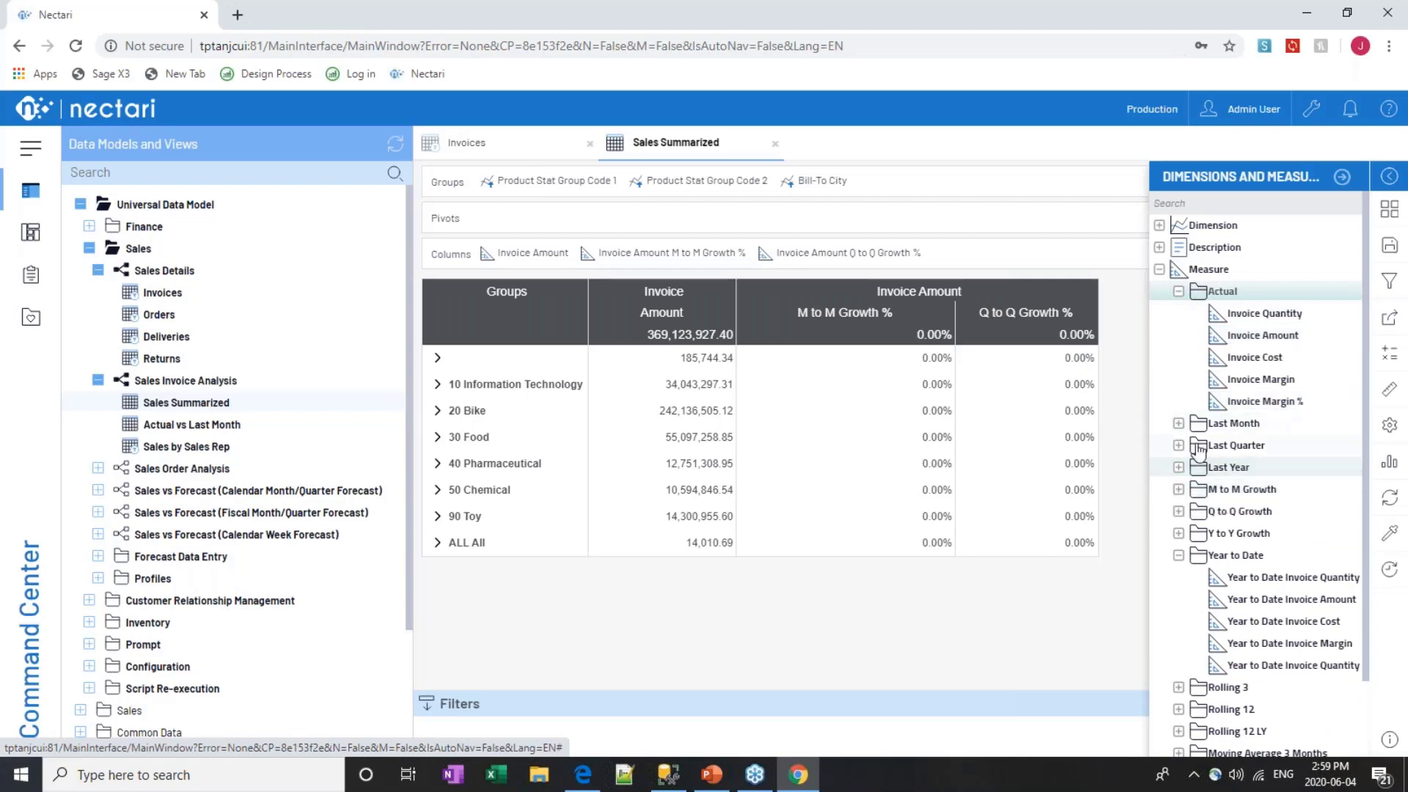
click(1178, 424)
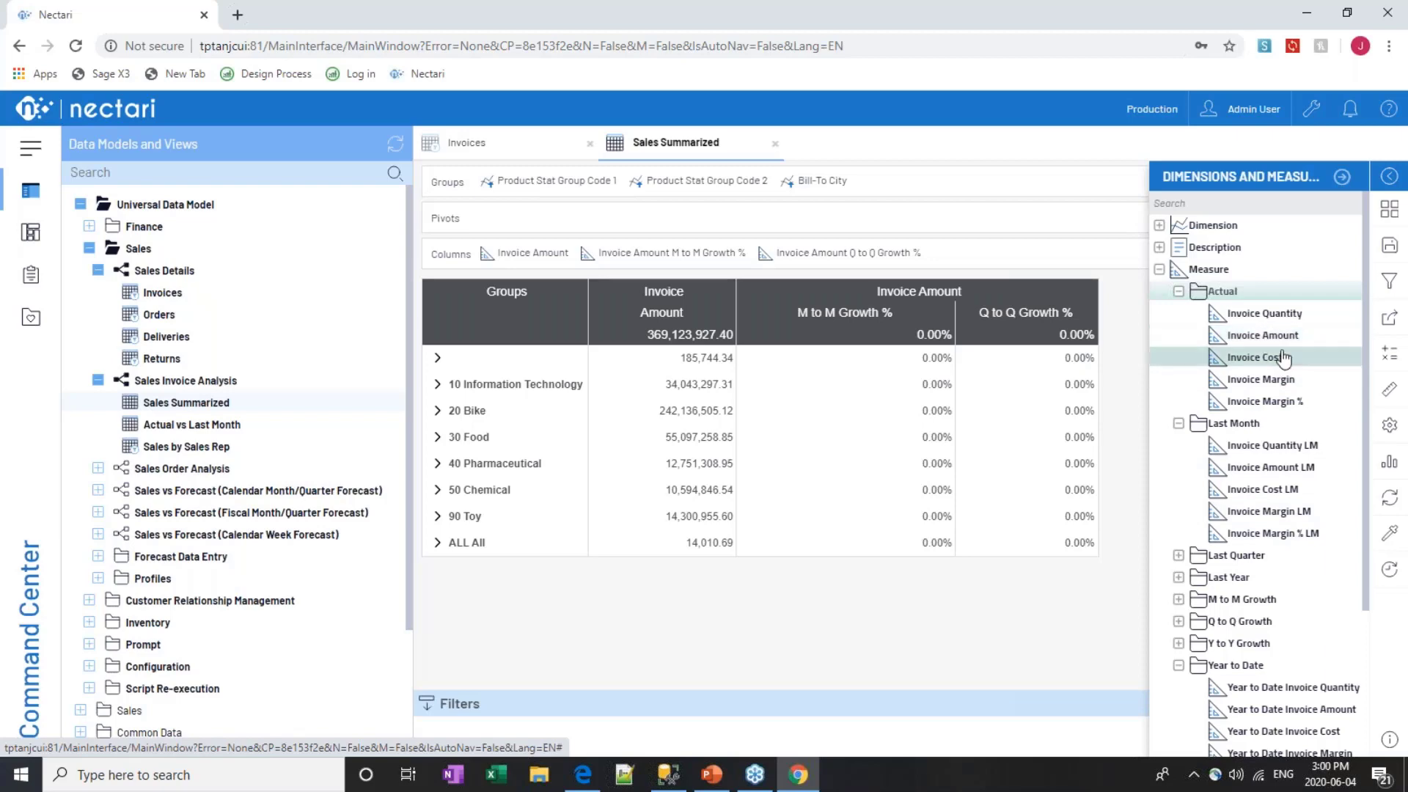
drag(1264, 313, 793, 252)
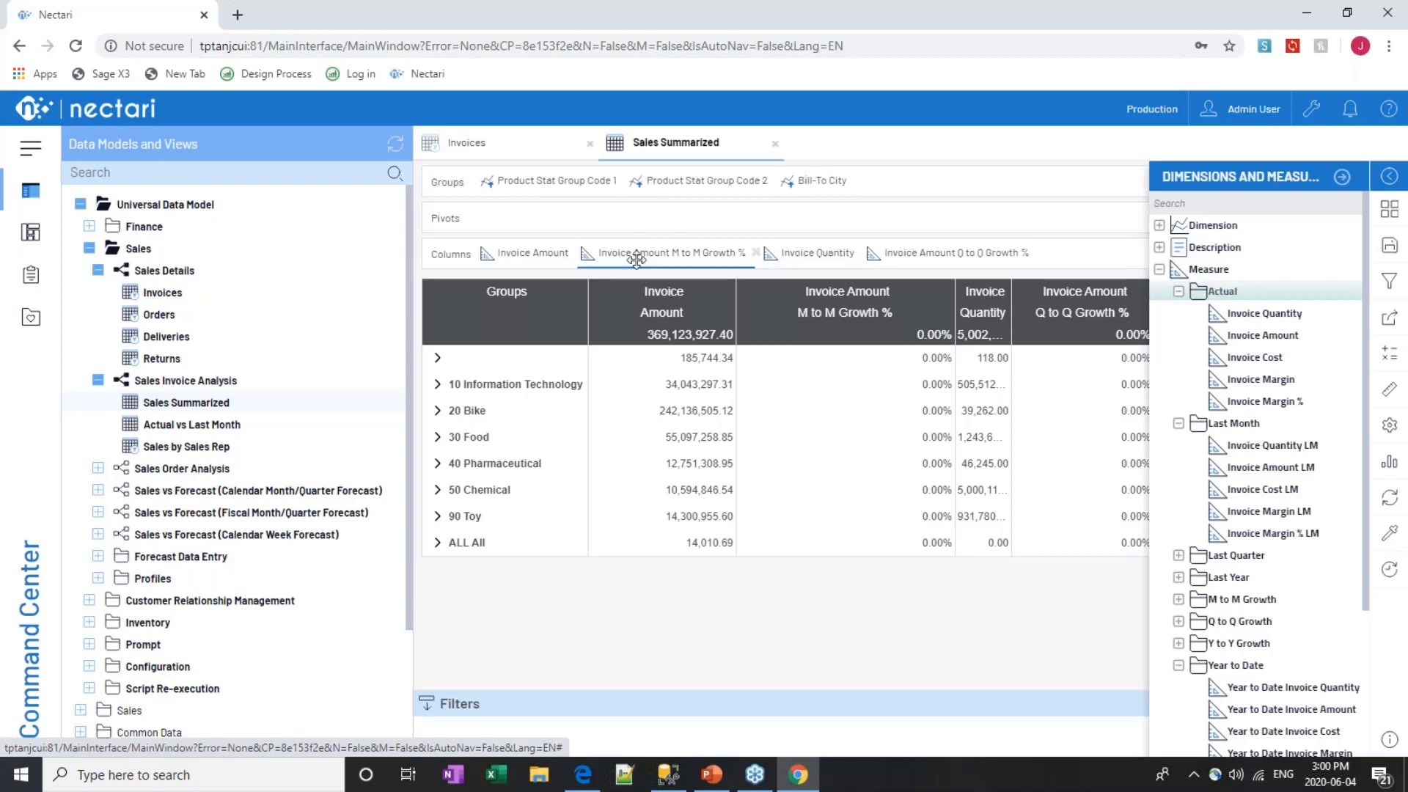
Open the Customer KPIs per Period view of the Sales Order Analysis data model and review the monthly KPIs for 2020 and 2019
click(98, 468)
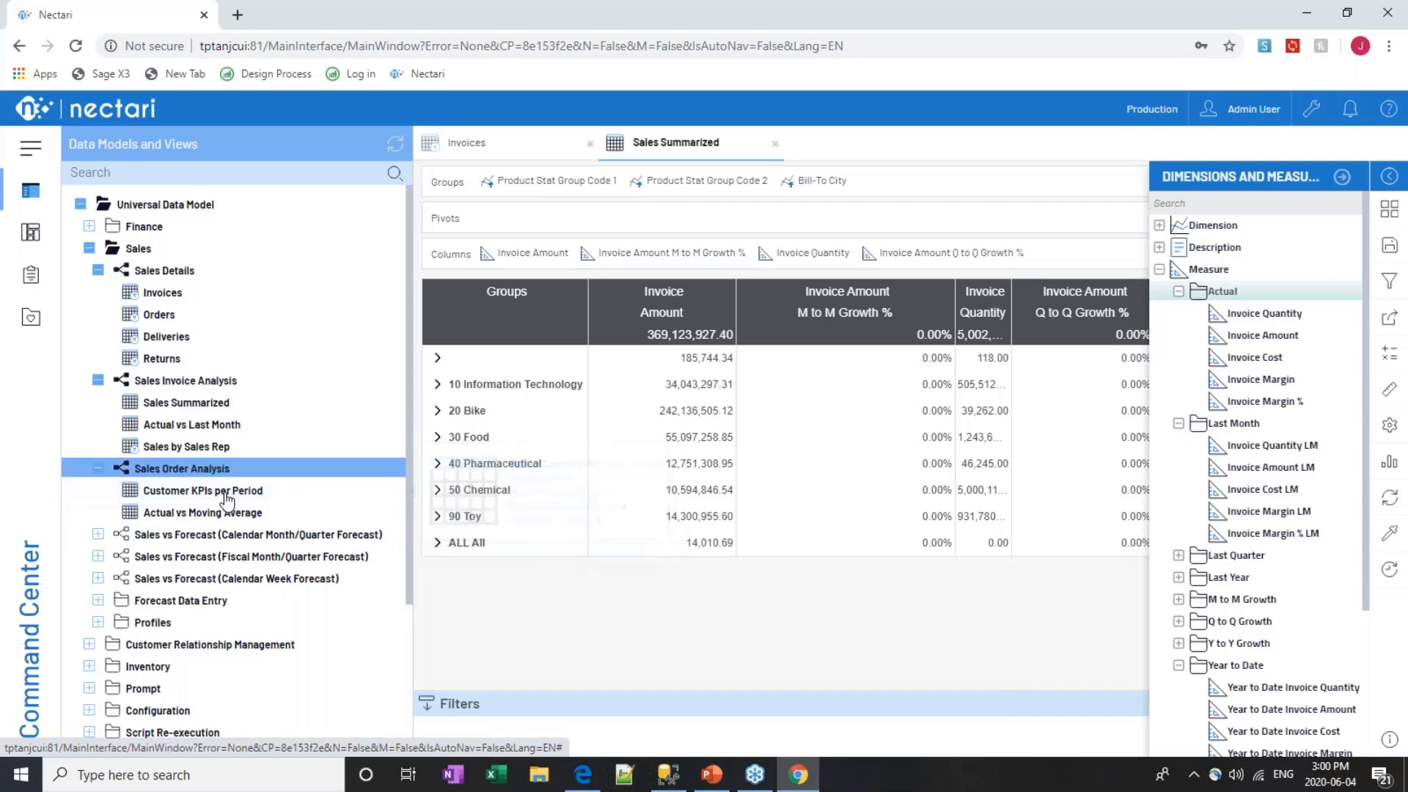
click(220, 491)
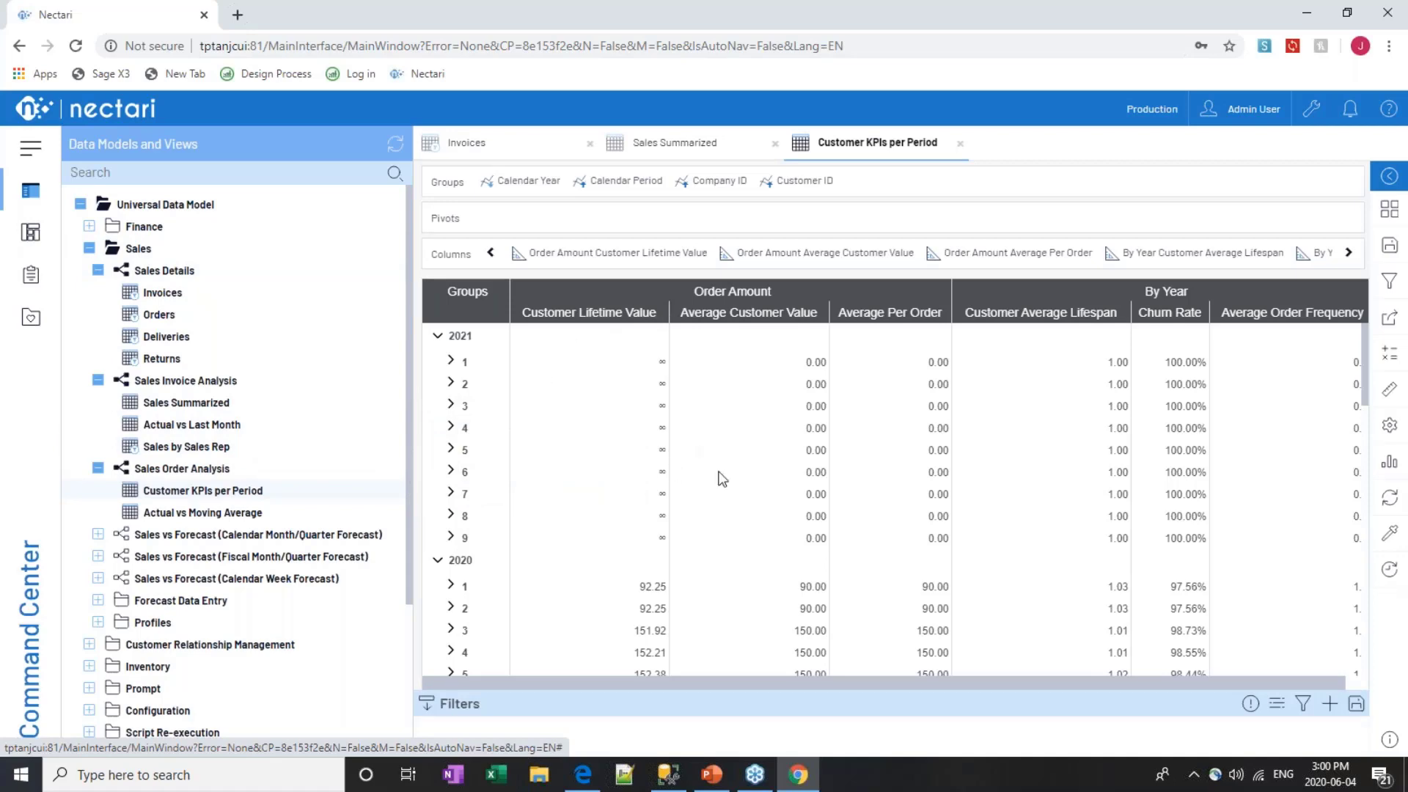
scroll(680, 391, down, 5)
scroll(619, 487, down, 1)
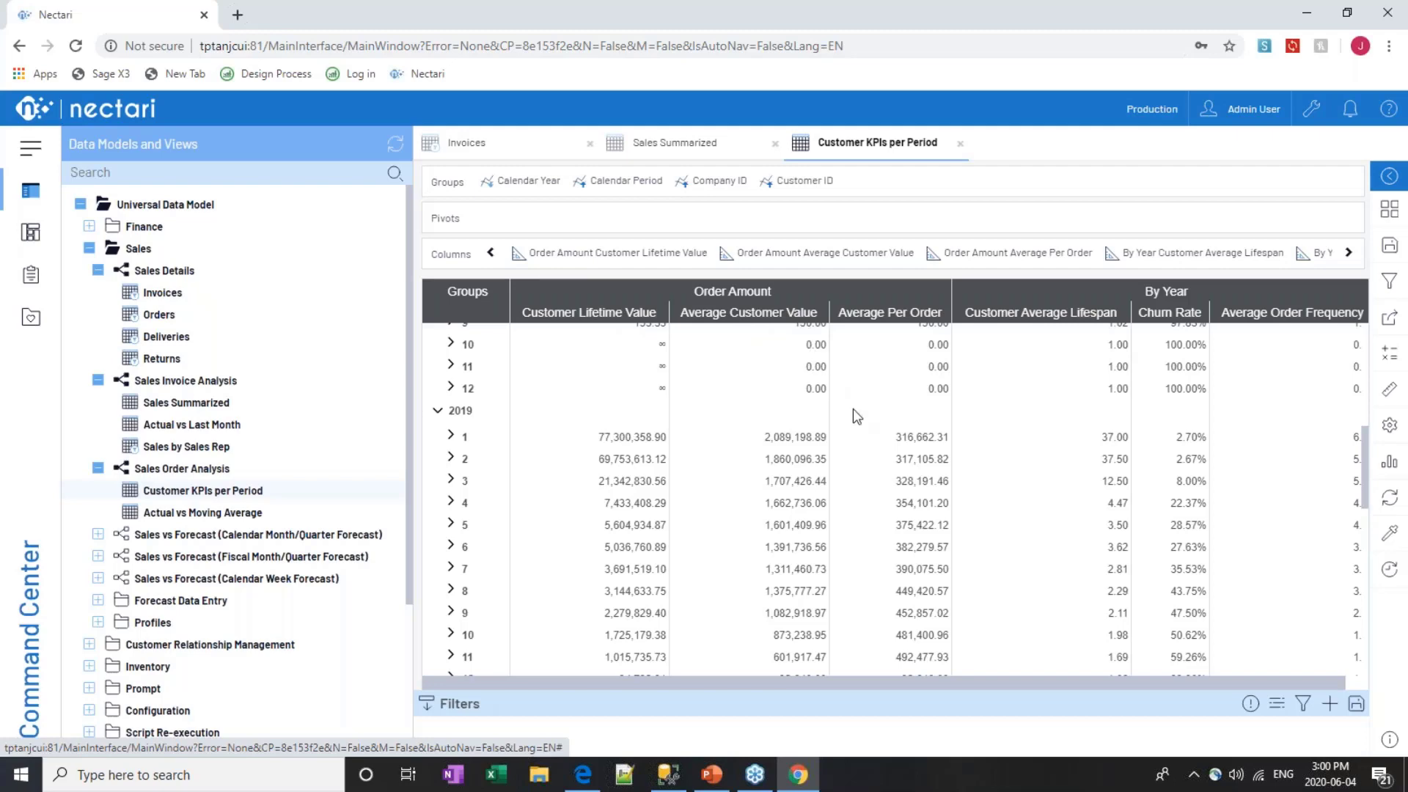
scroll(920, 440, up, 1)
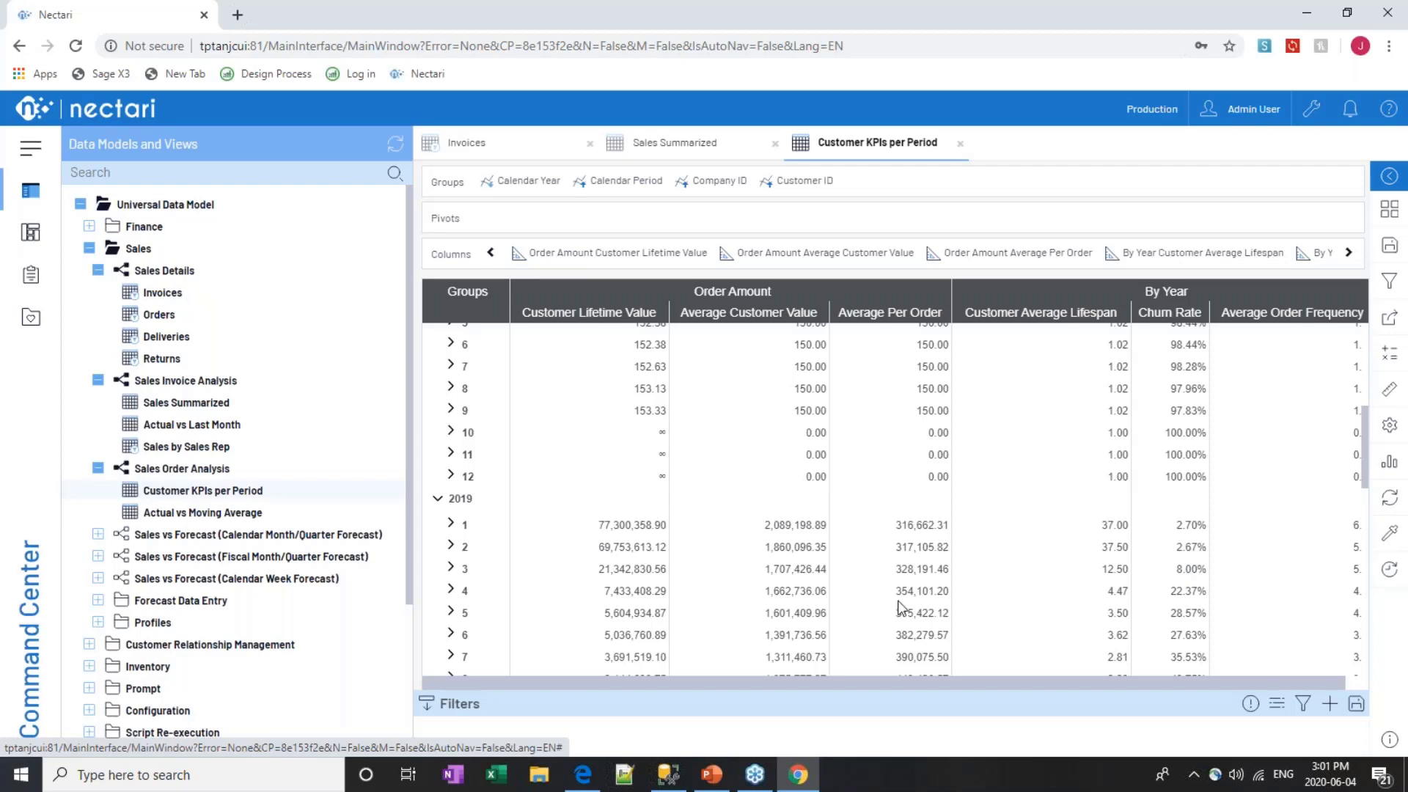
key(XF86AudioRaiseVolume)
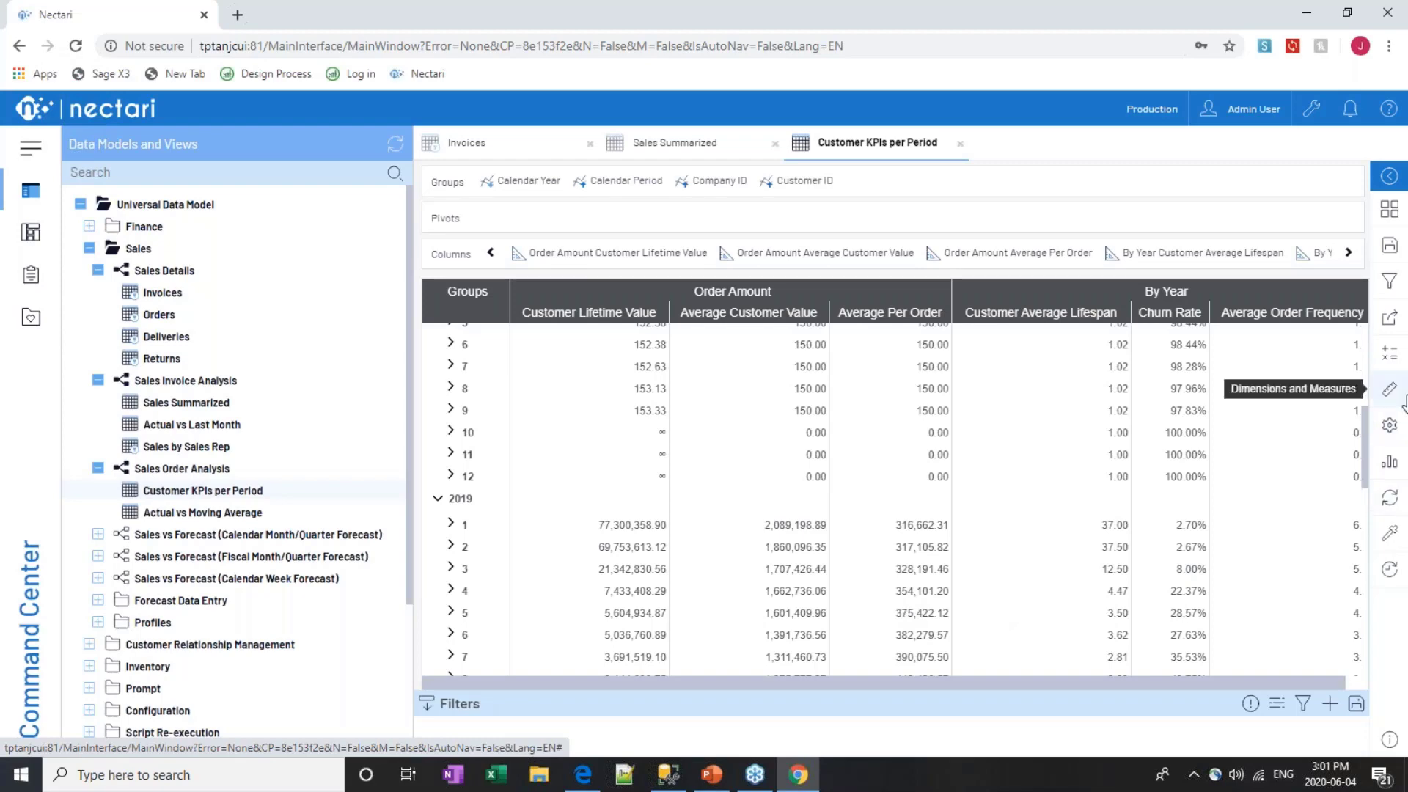
Search the dimensions and measures of the Customer KPIs view for "freque", and repeat the search with "fre"
click(1389, 353)
click(1161, 269)
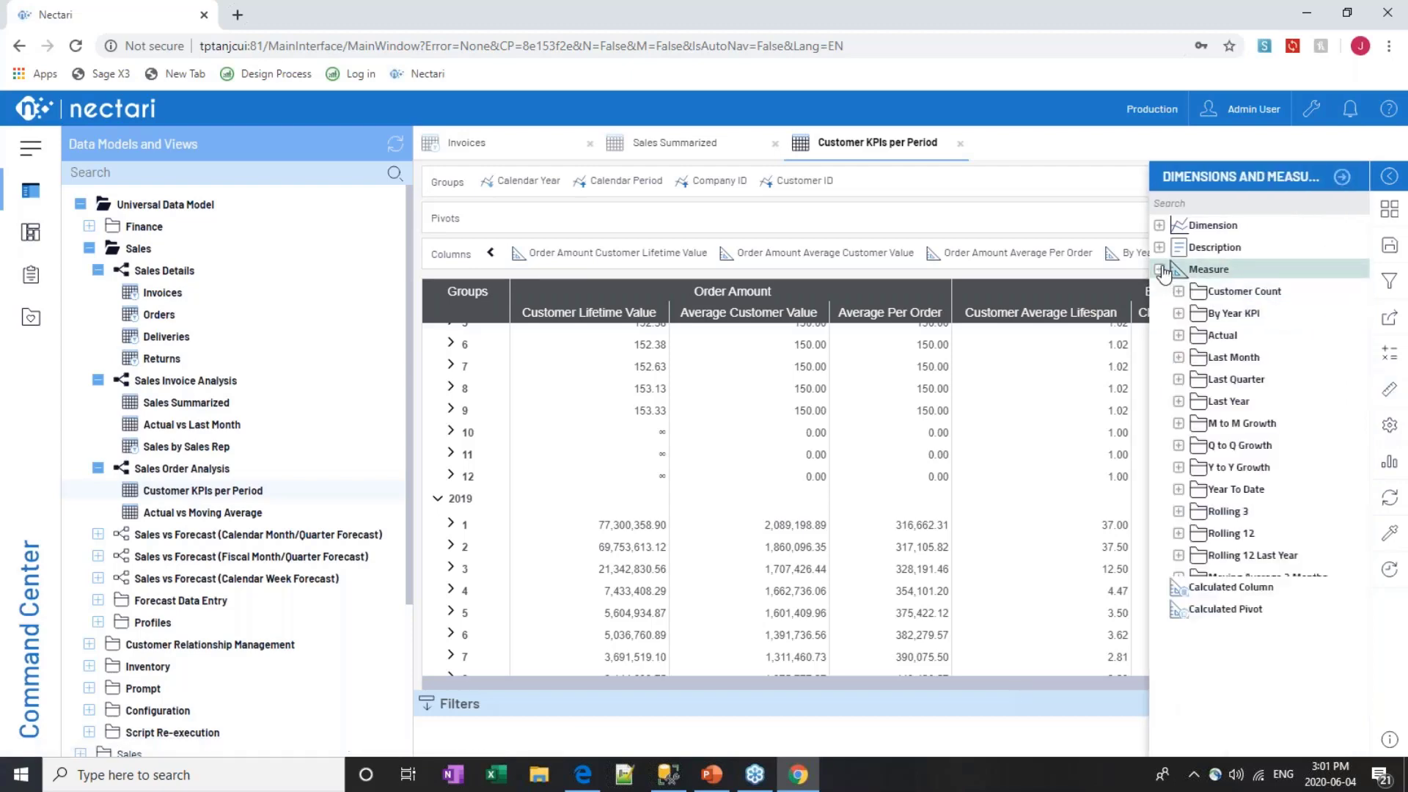
click(1234, 198)
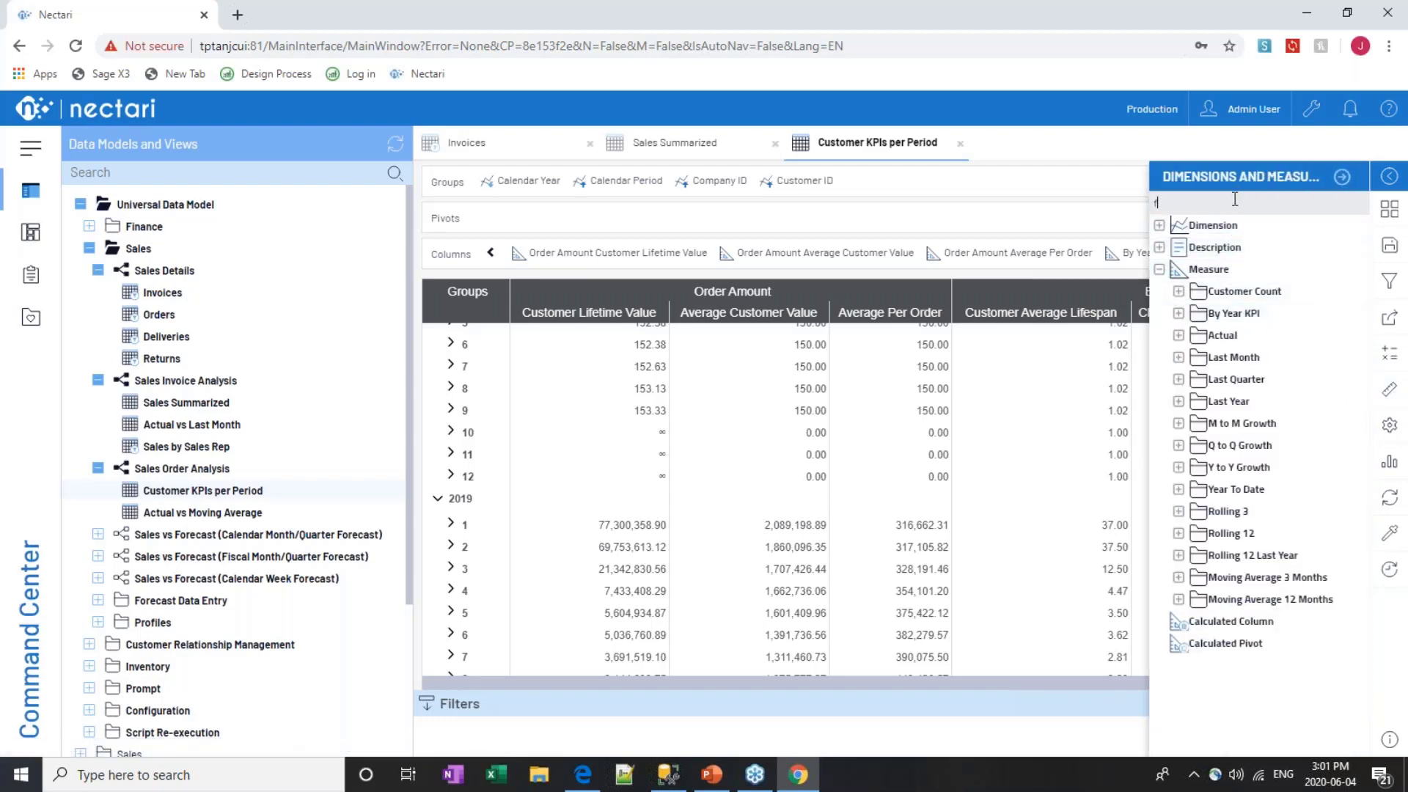
text(freque)
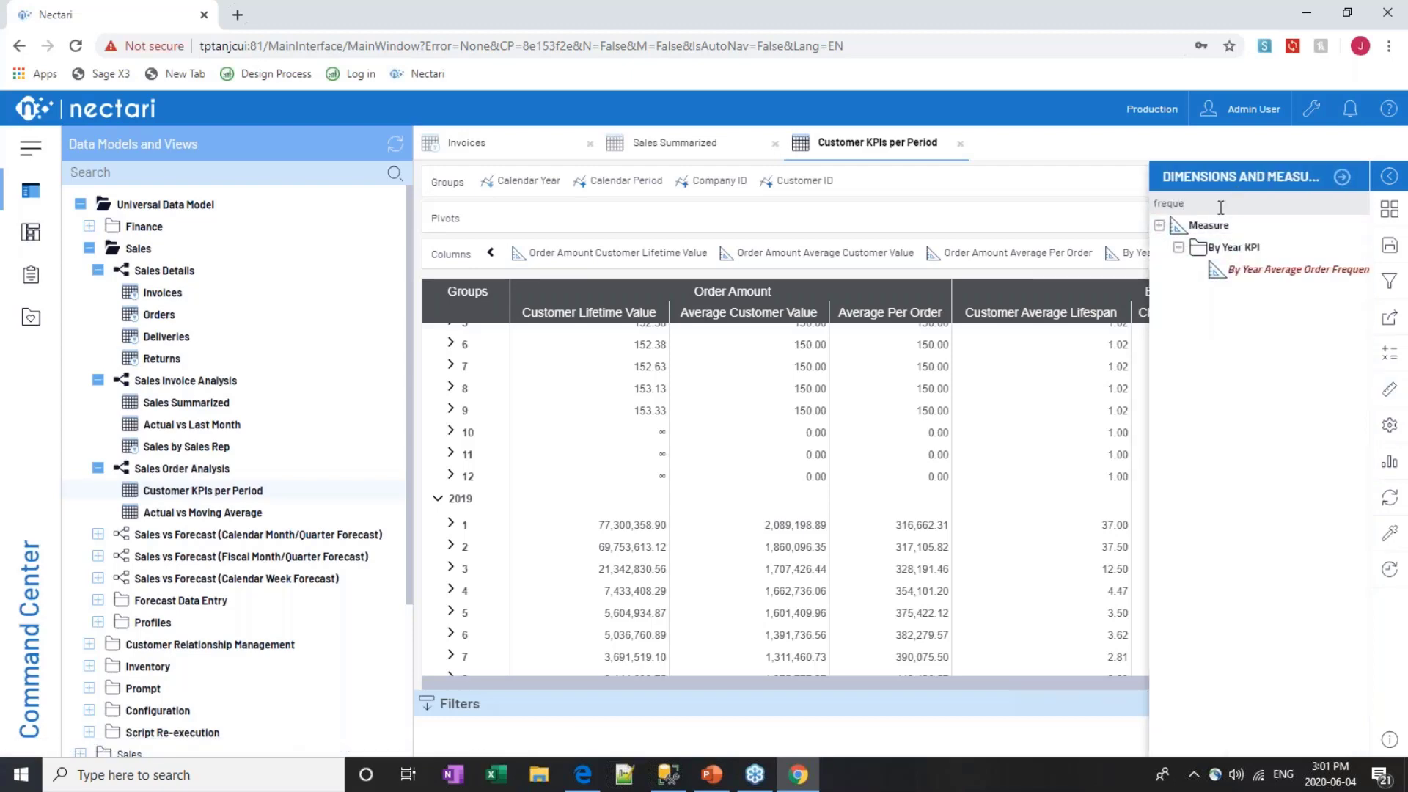
right_click(1293, 270)
click(1325, 550)
double_click(1234, 206)
key(BackSpace)
text(fre)
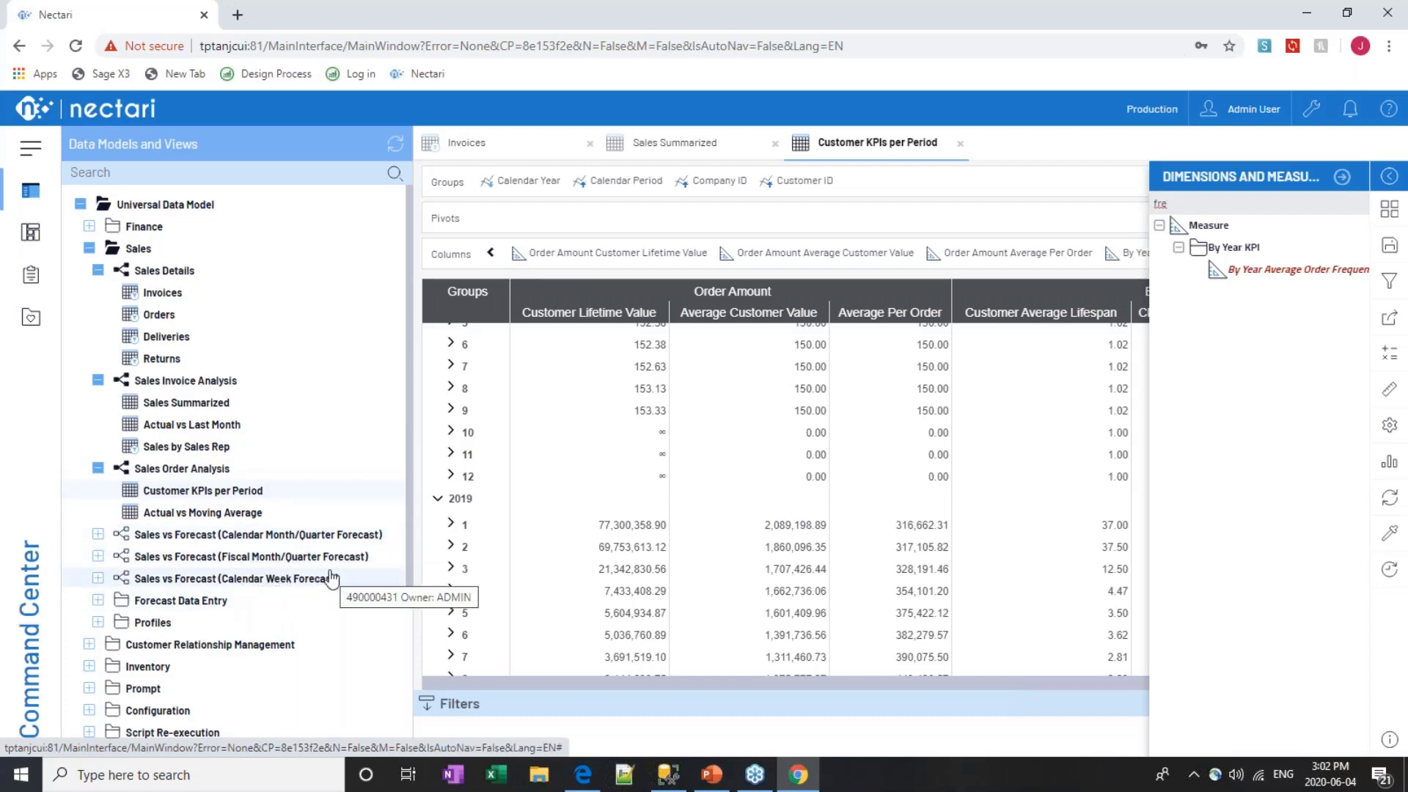
Open the Forecast Config view located under Forecast Data Entry, Forecast Configs
scroll(330, 540, down, 3)
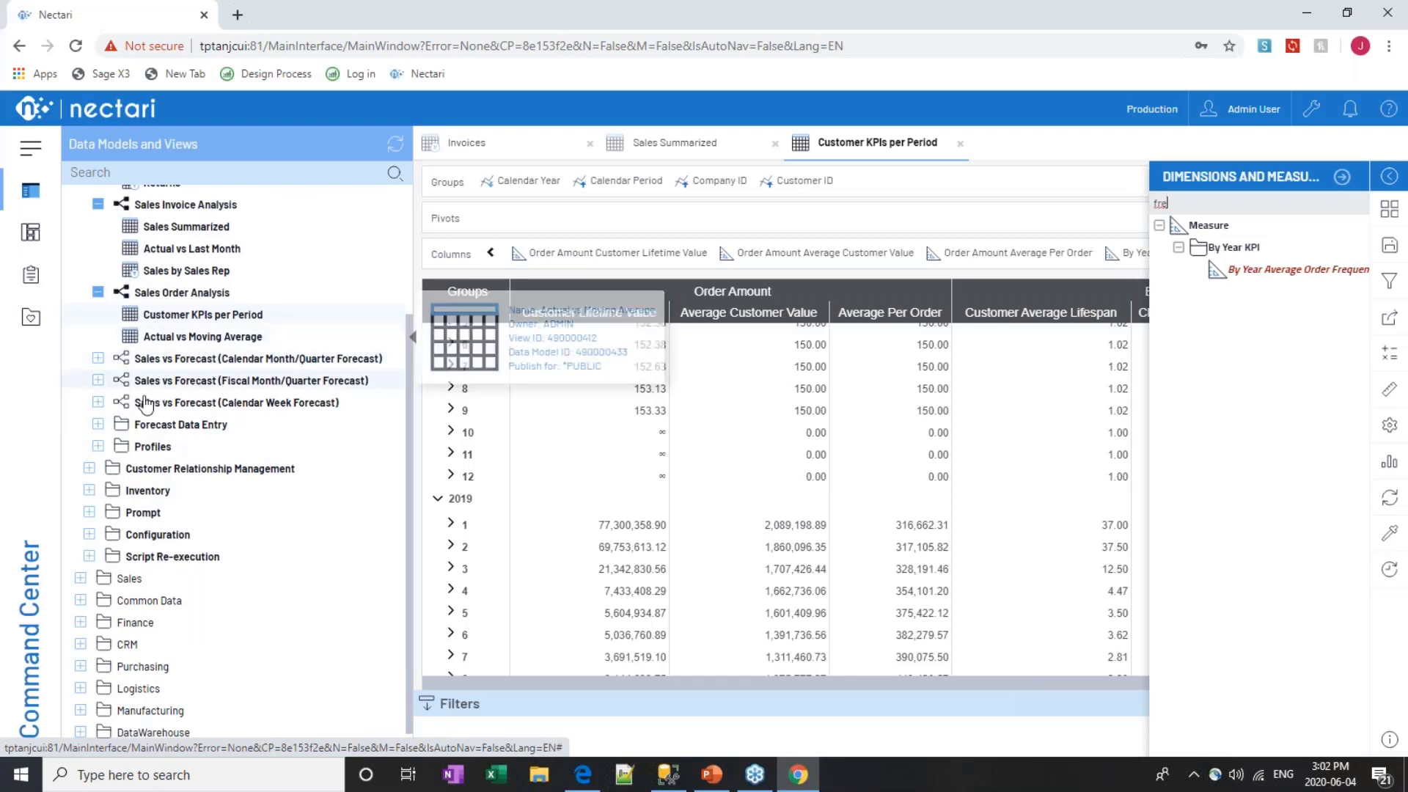
click(118, 418)
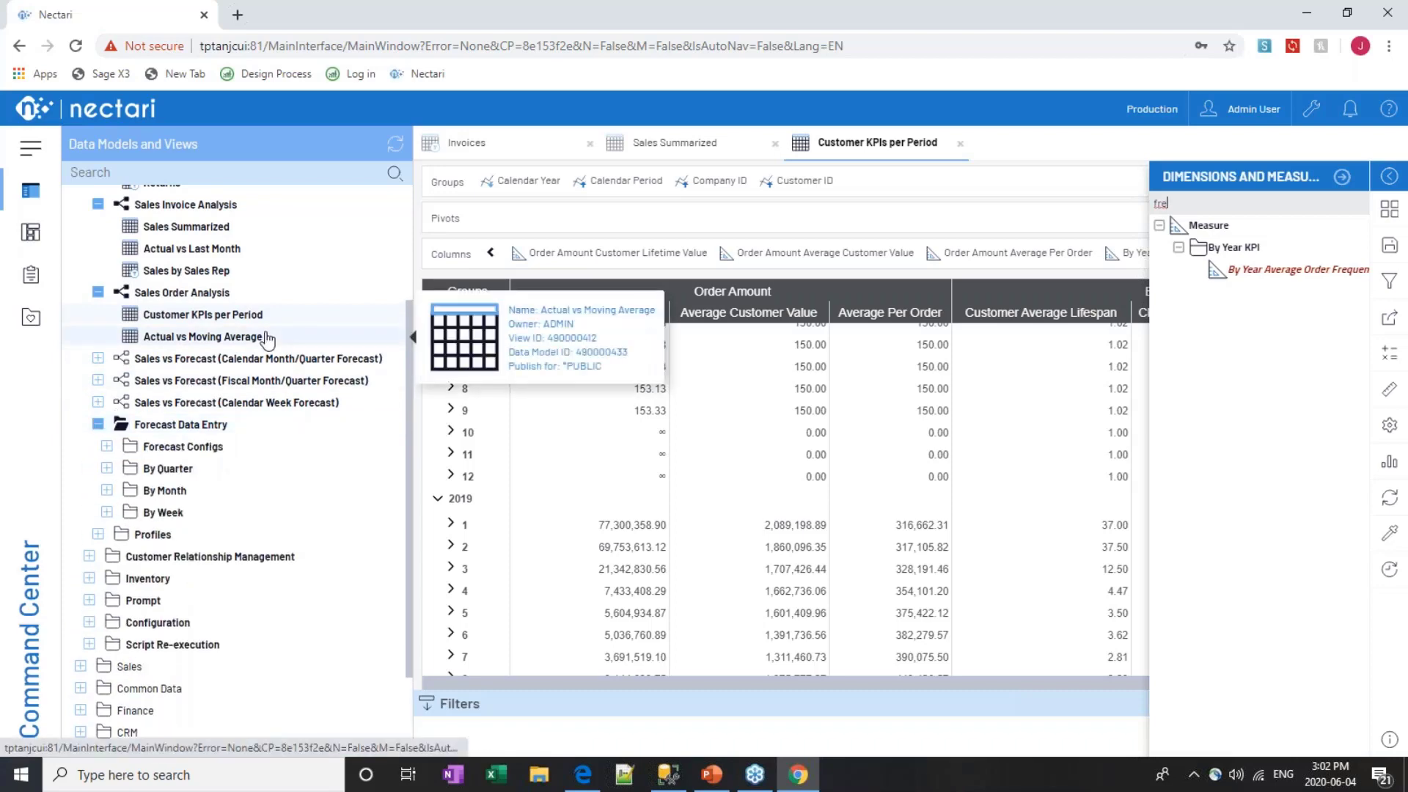
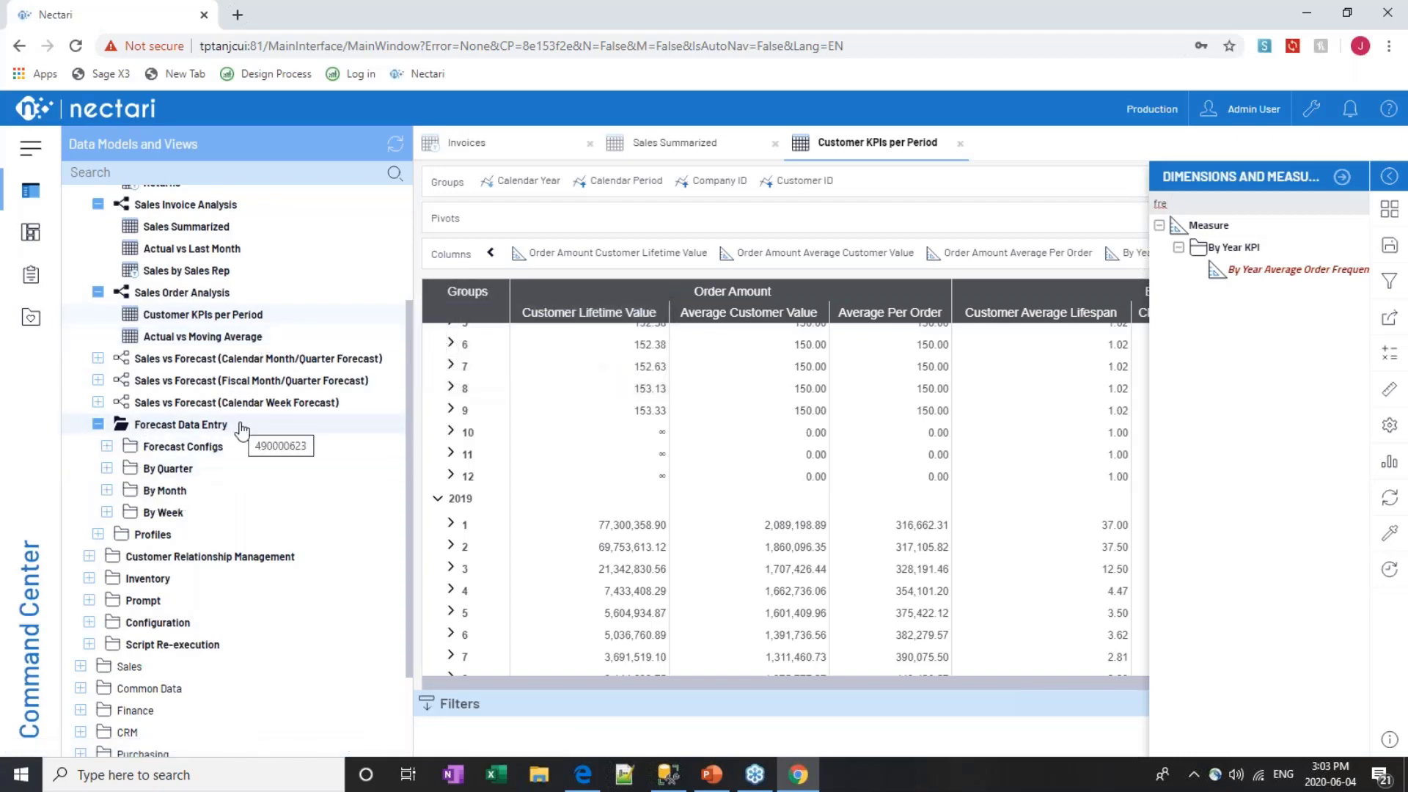
click(107, 446)
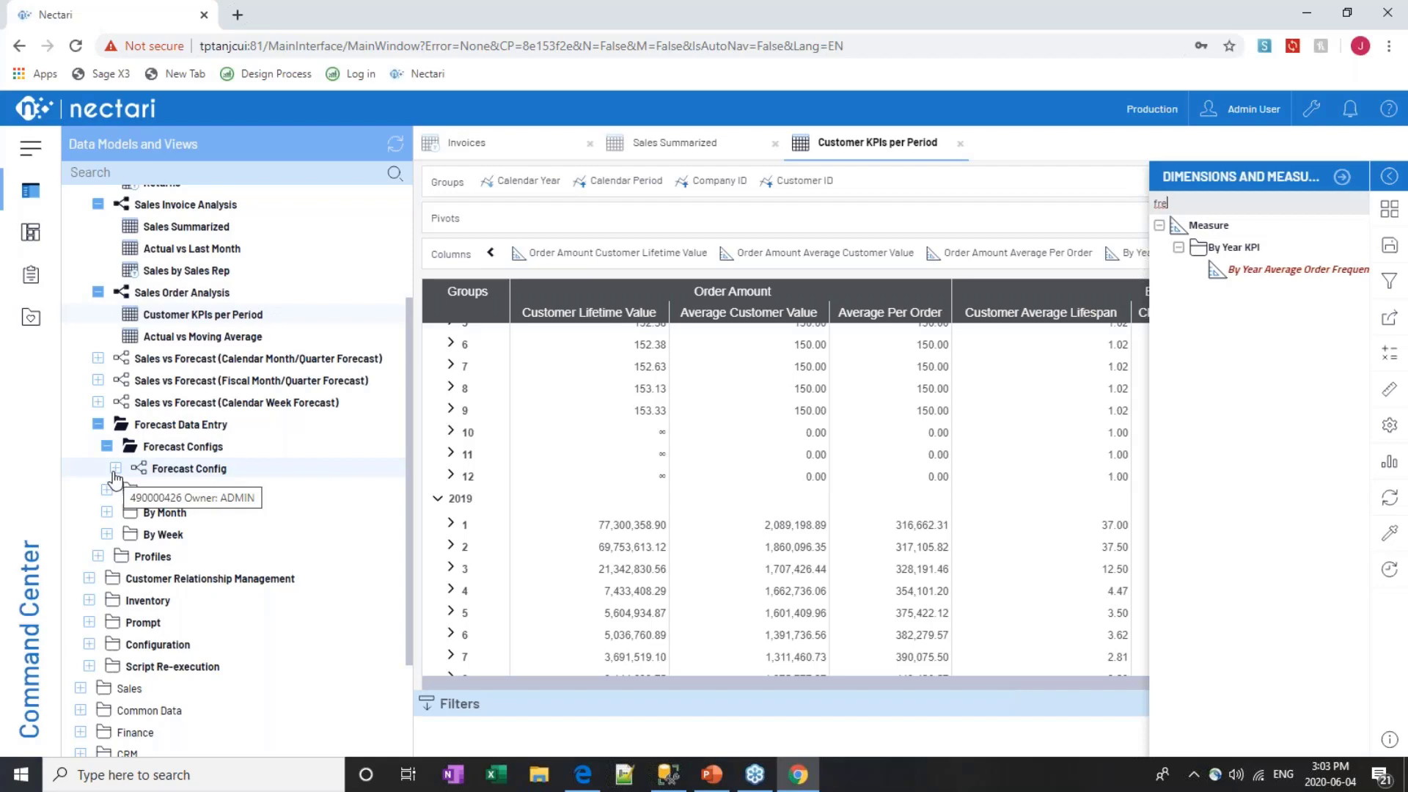
click(116, 470)
double_click(221, 495)
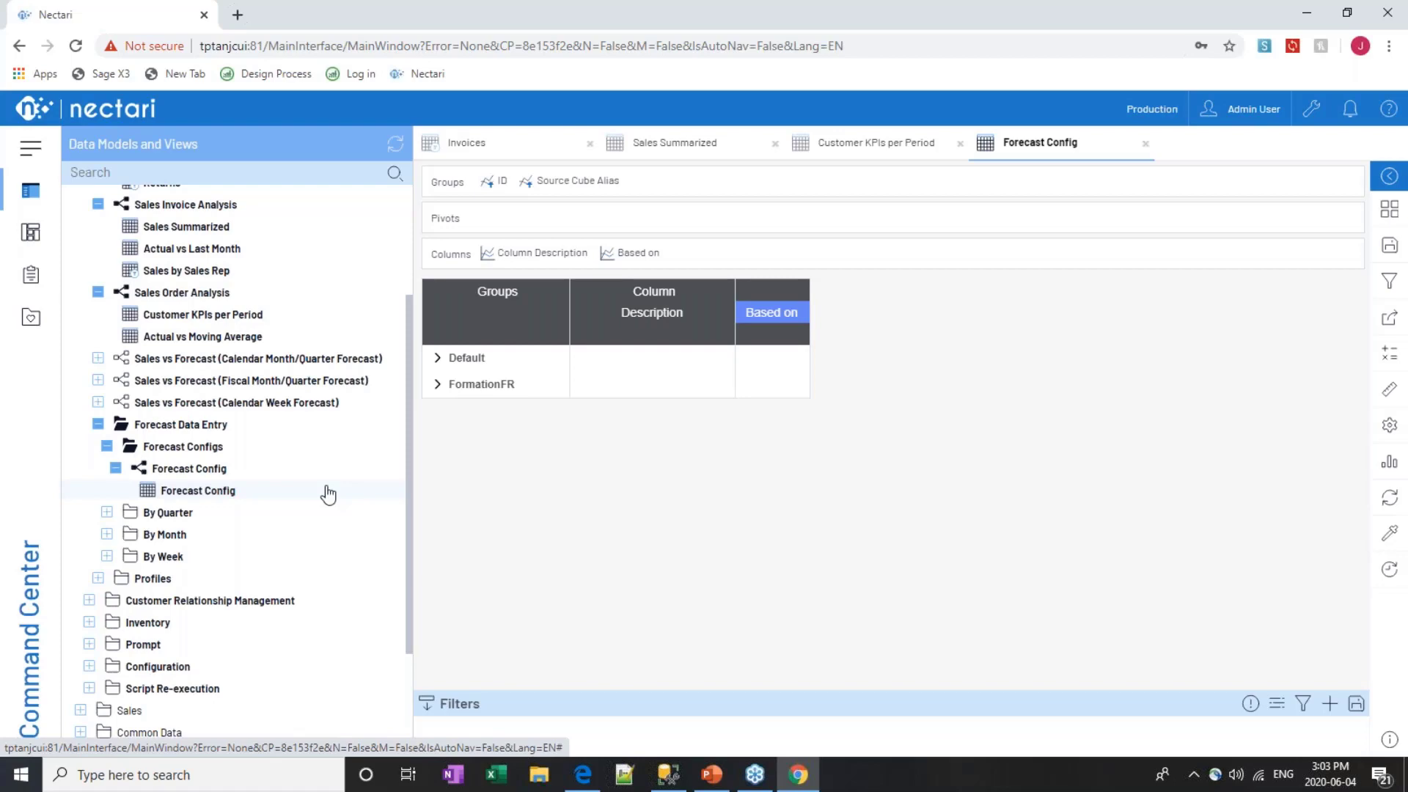
Create a new forecast setting named "Webbinar" from the info page of the Forecast Config data model
right_click(178, 468)
click(209, 427)
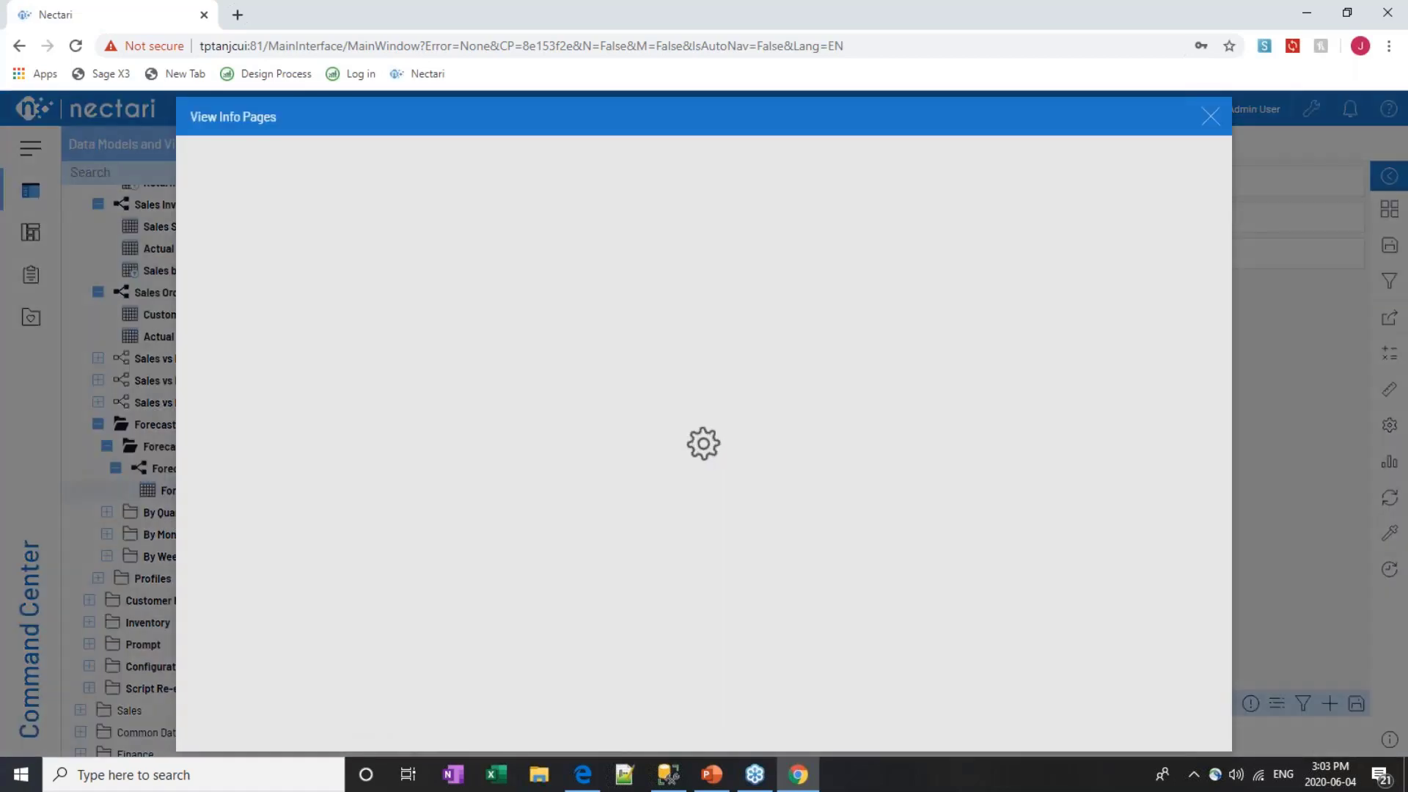
click(475, 211)
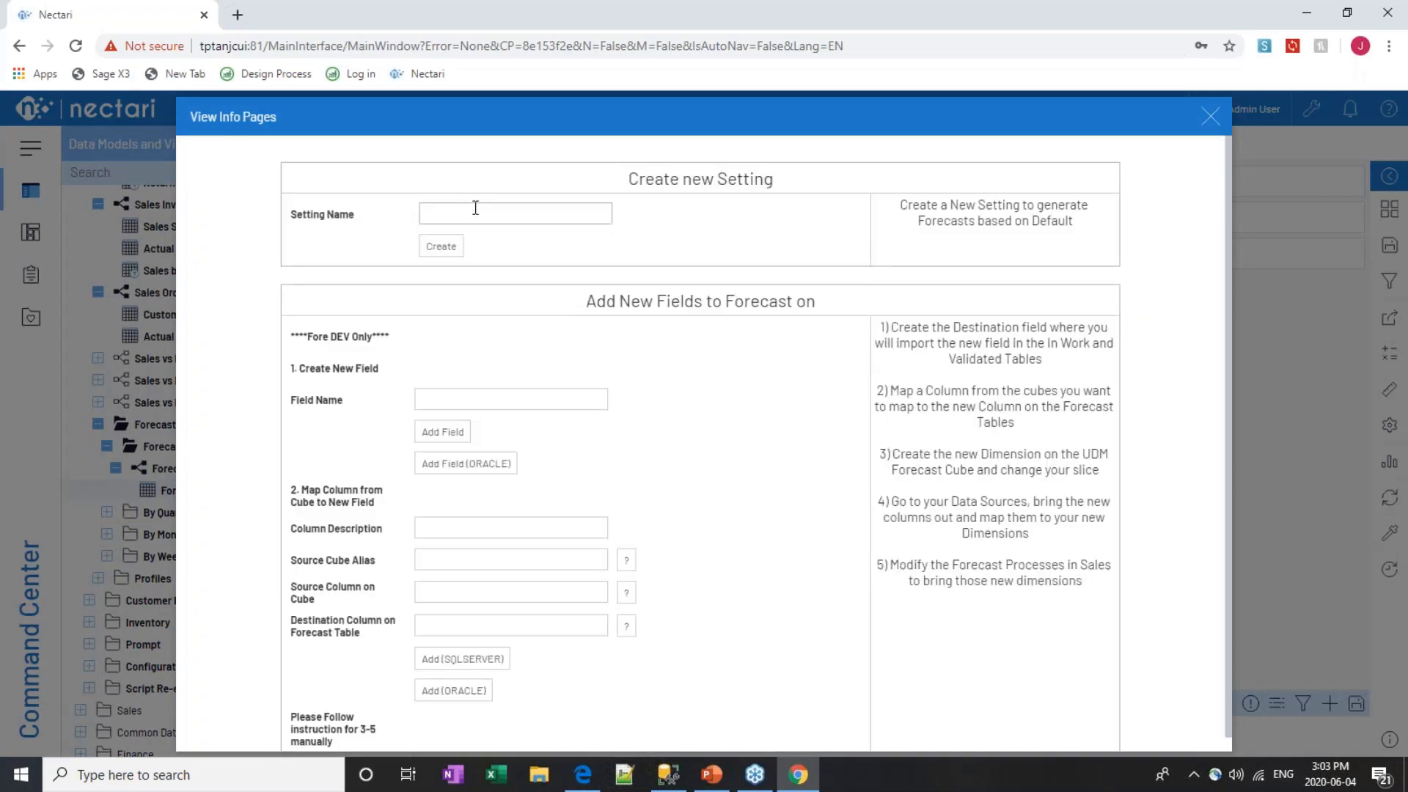
text(We)
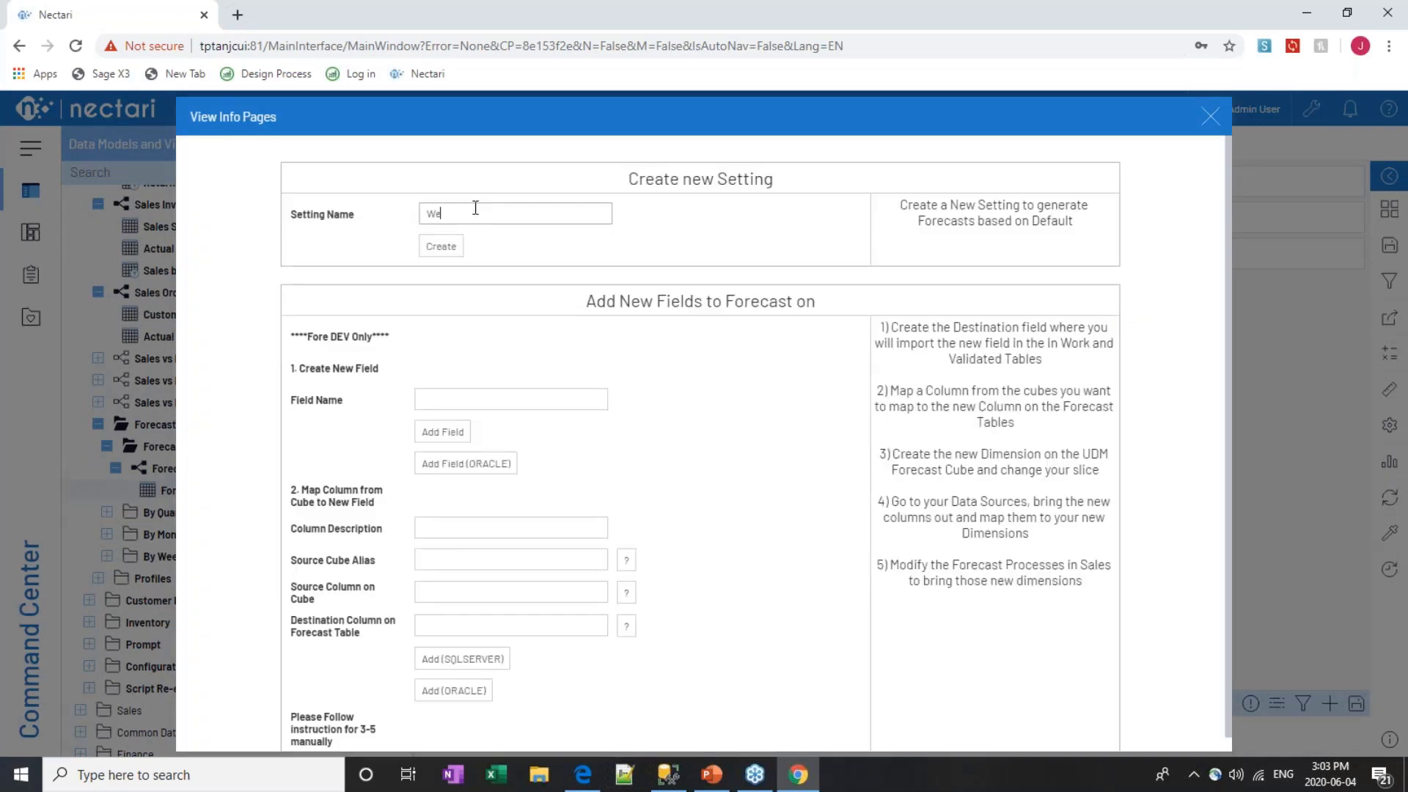
text(bbinar)
click(441, 246)
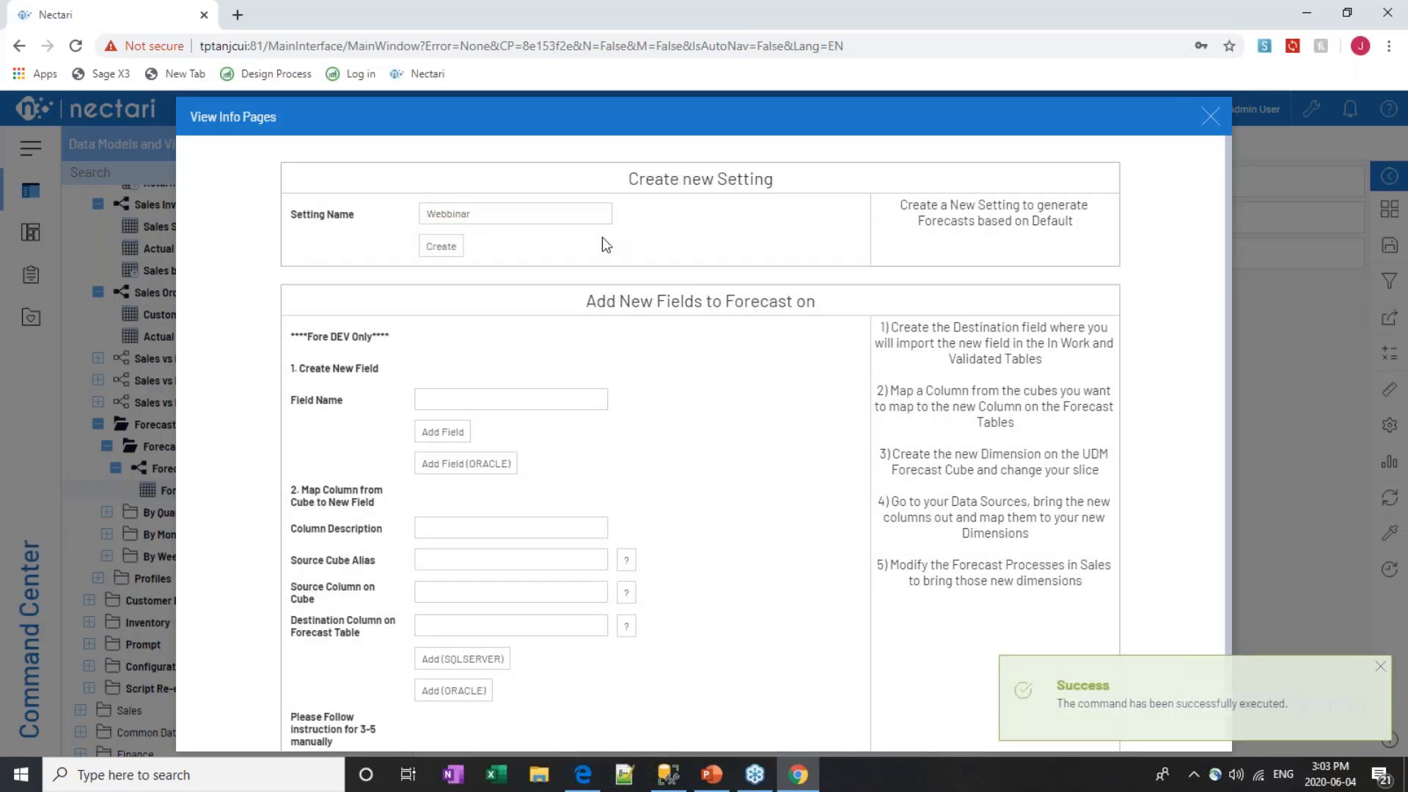
Move Source Cube Alias from the groups to the columns of the Forecast Config view and review the Webbinar setting's fields
click(1210, 118)
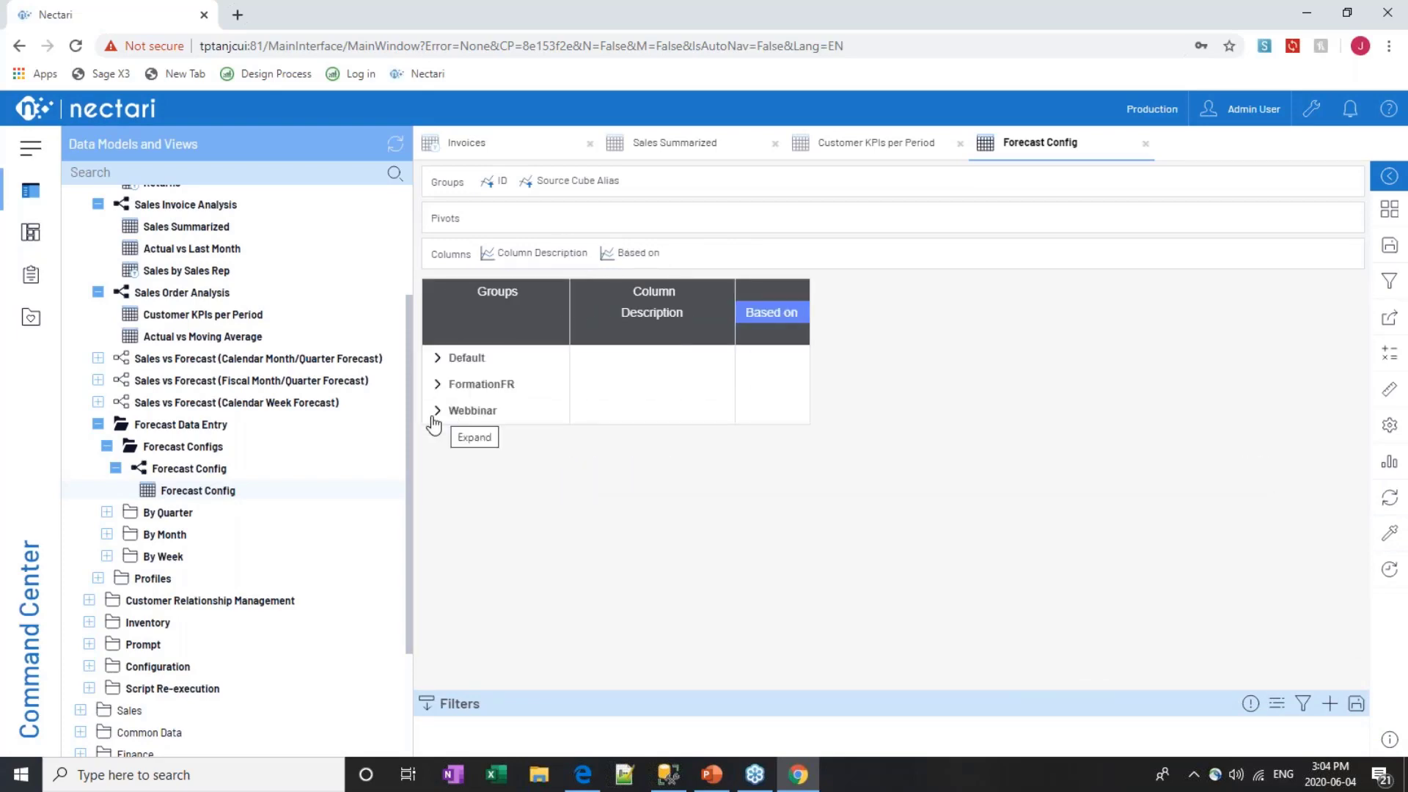
click(436, 411)
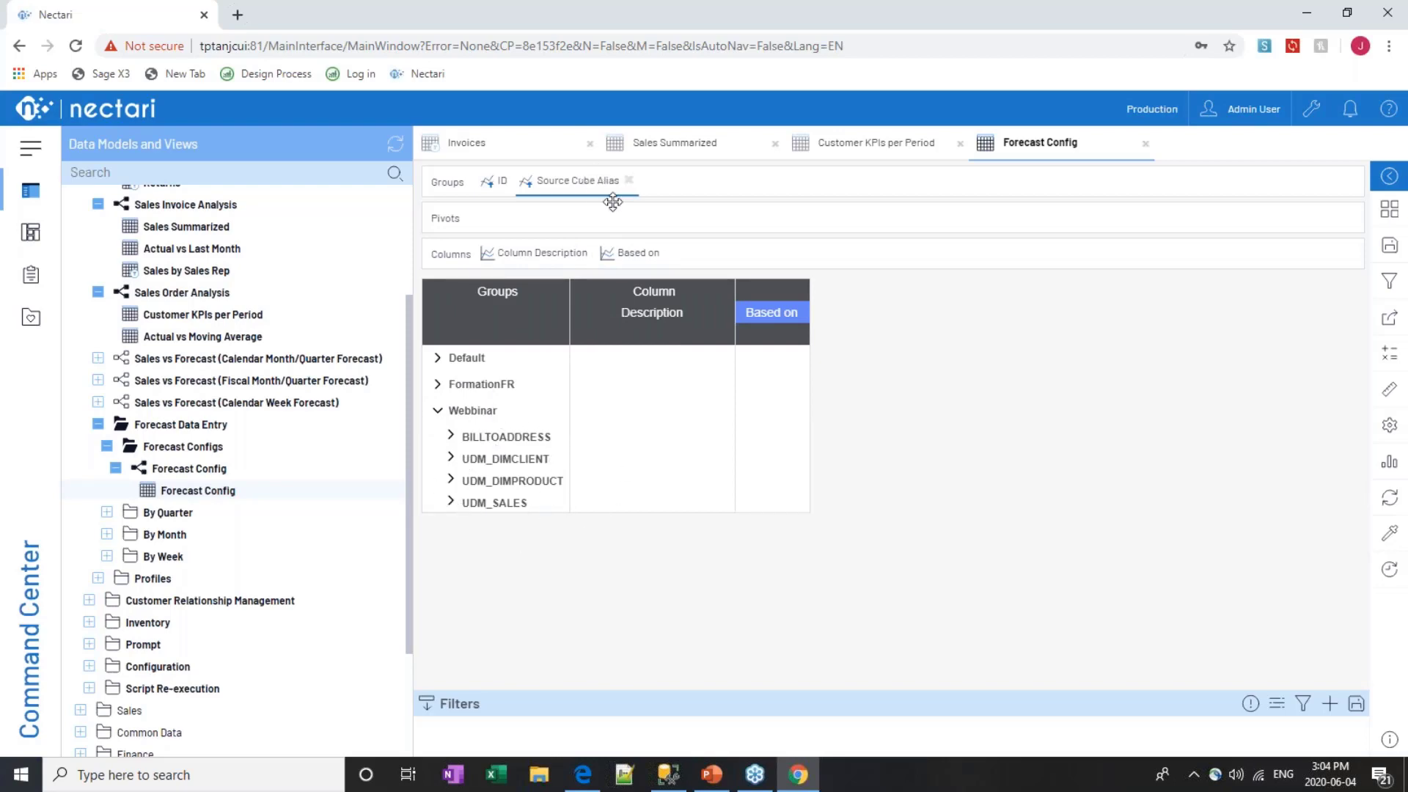
drag(579, 181, 786, 261)
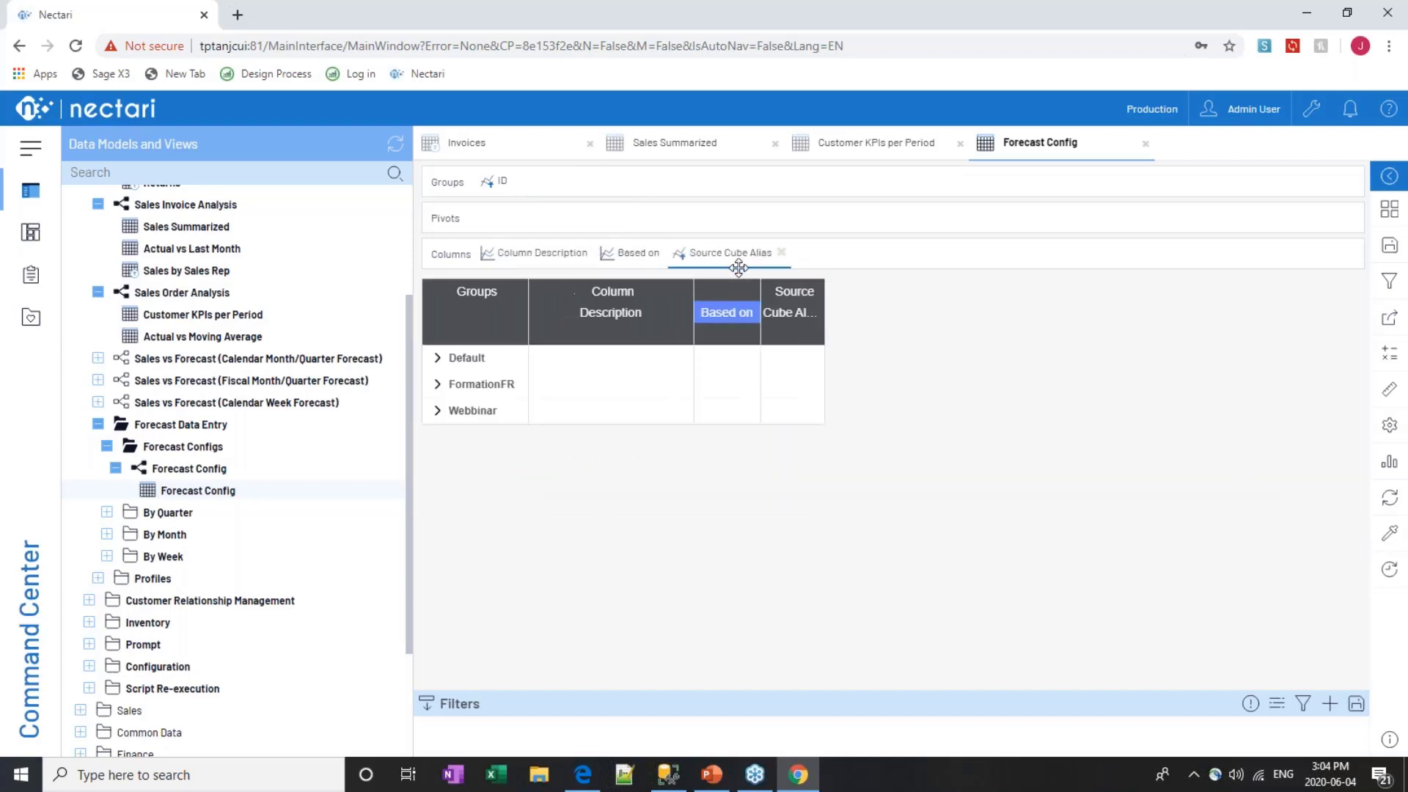
click(438, 410)
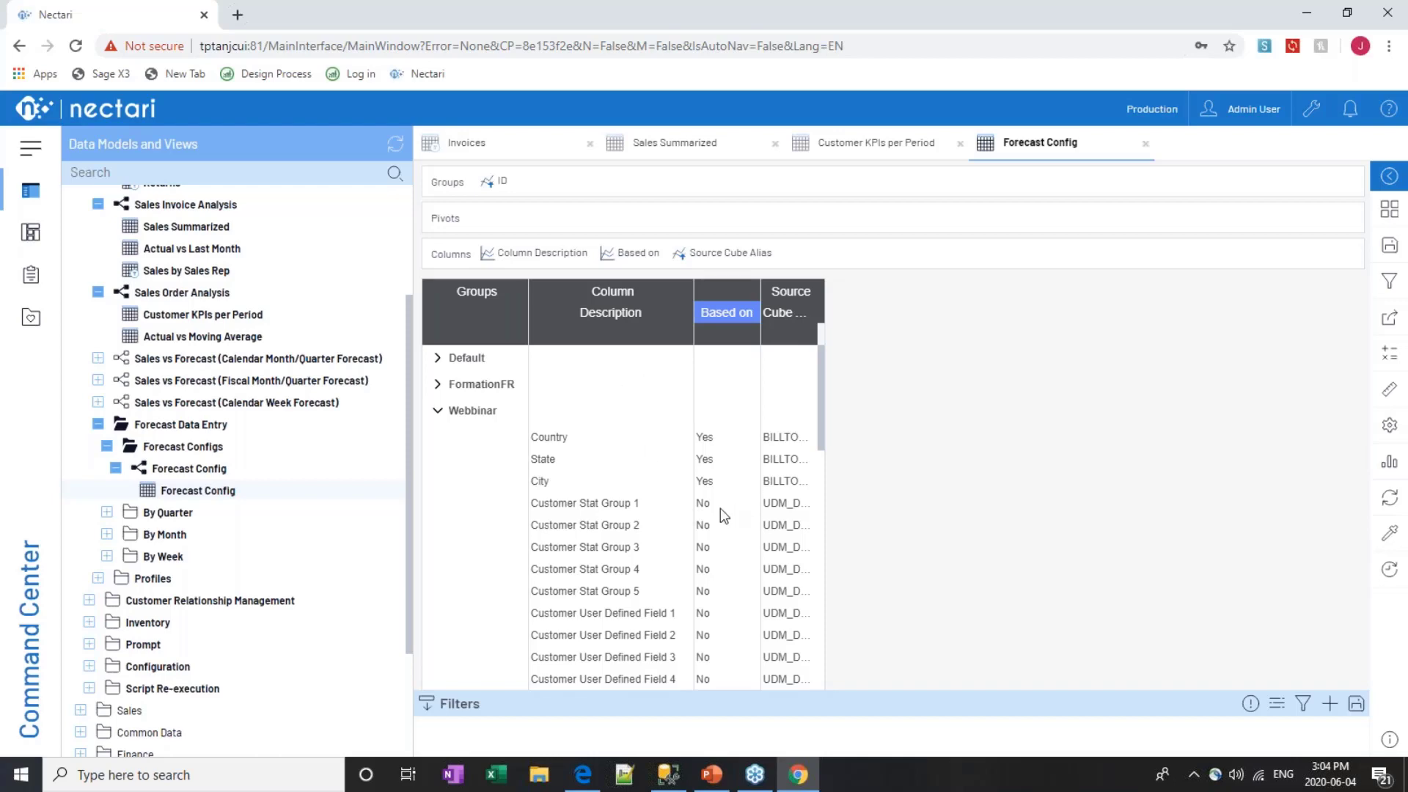
scroll(711, 558, down, 10)
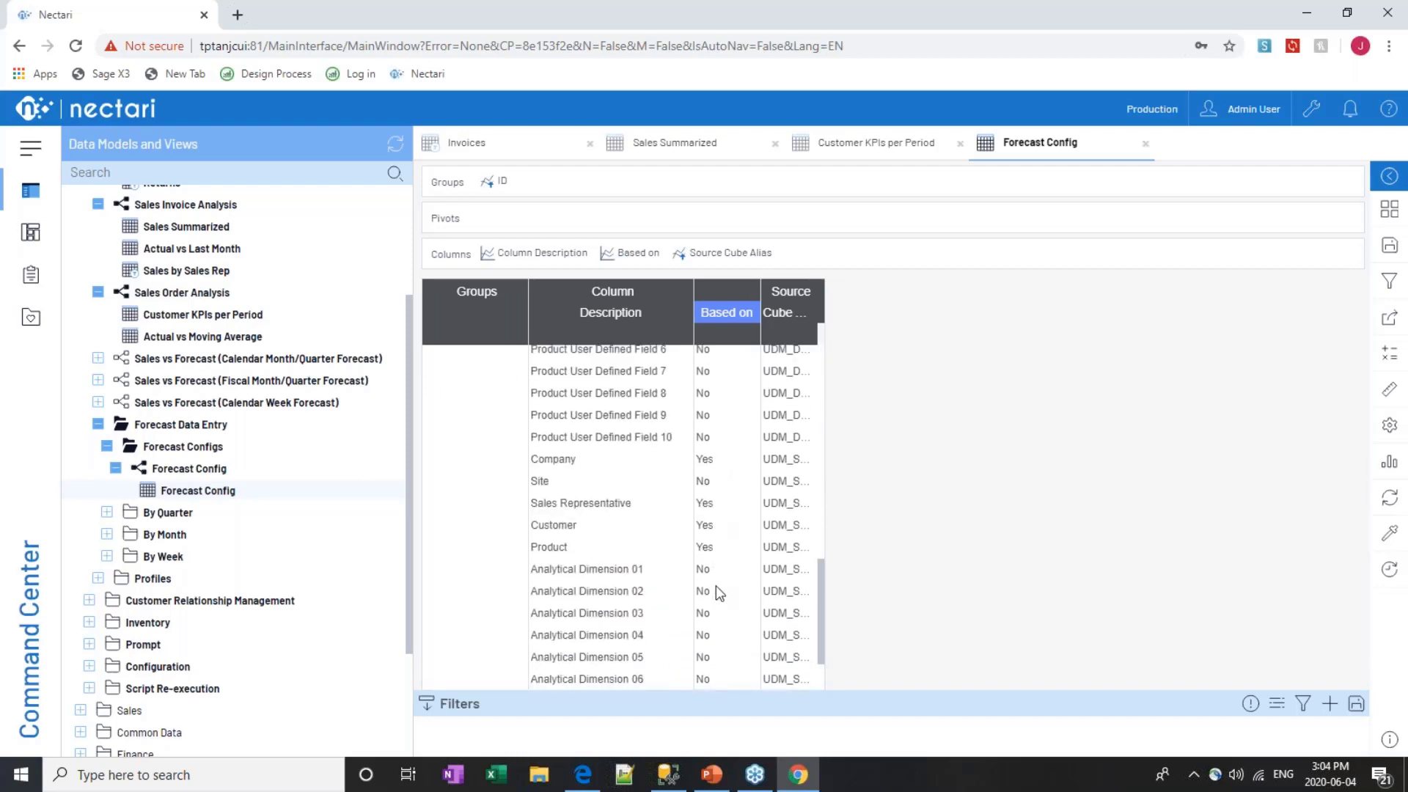
scroll(696, 537, up, 12)
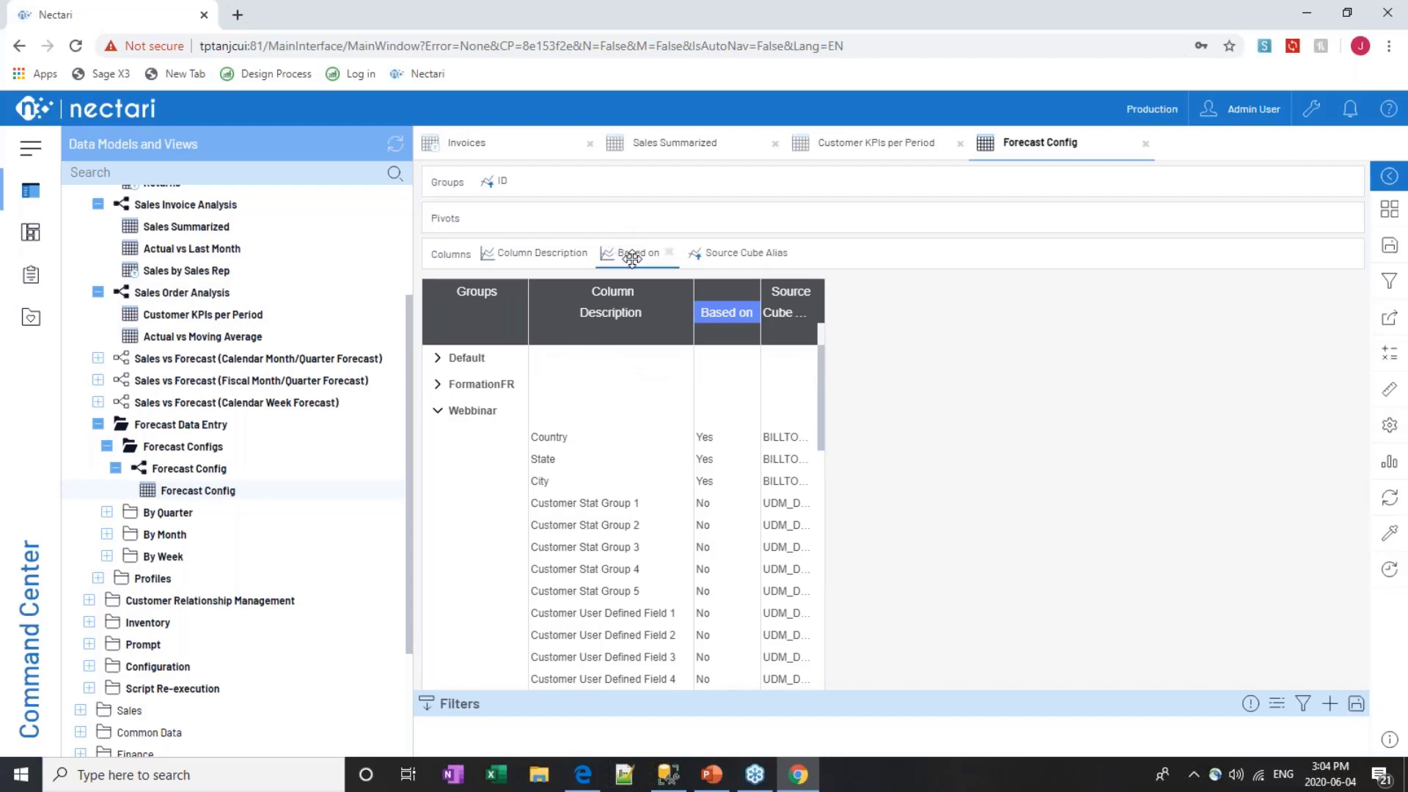
Group the Forecast Config view by Based on and review the Webbinar fields listed under Yes and No
drag(642, 253, 517, 189)
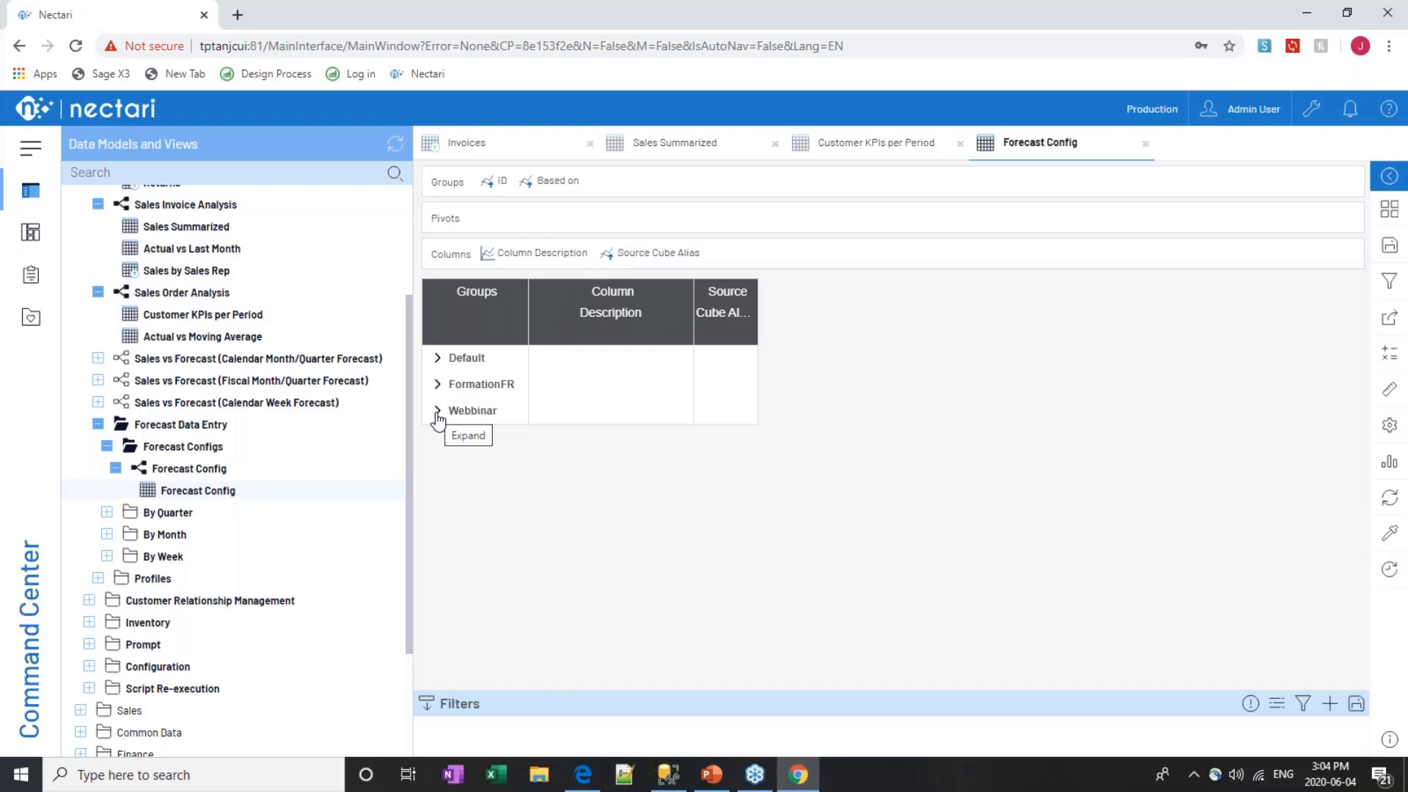
click(437, 414)
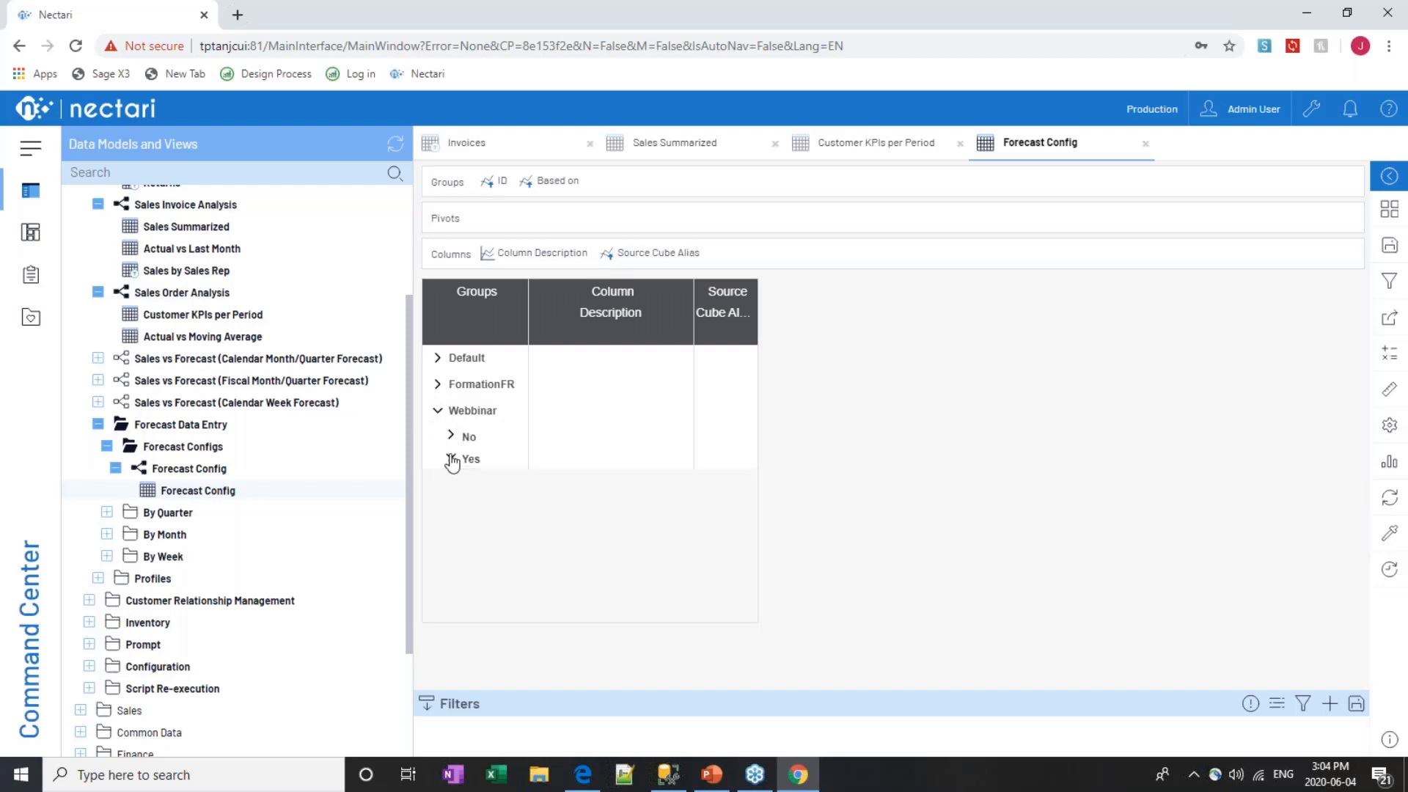
click(451, 459)
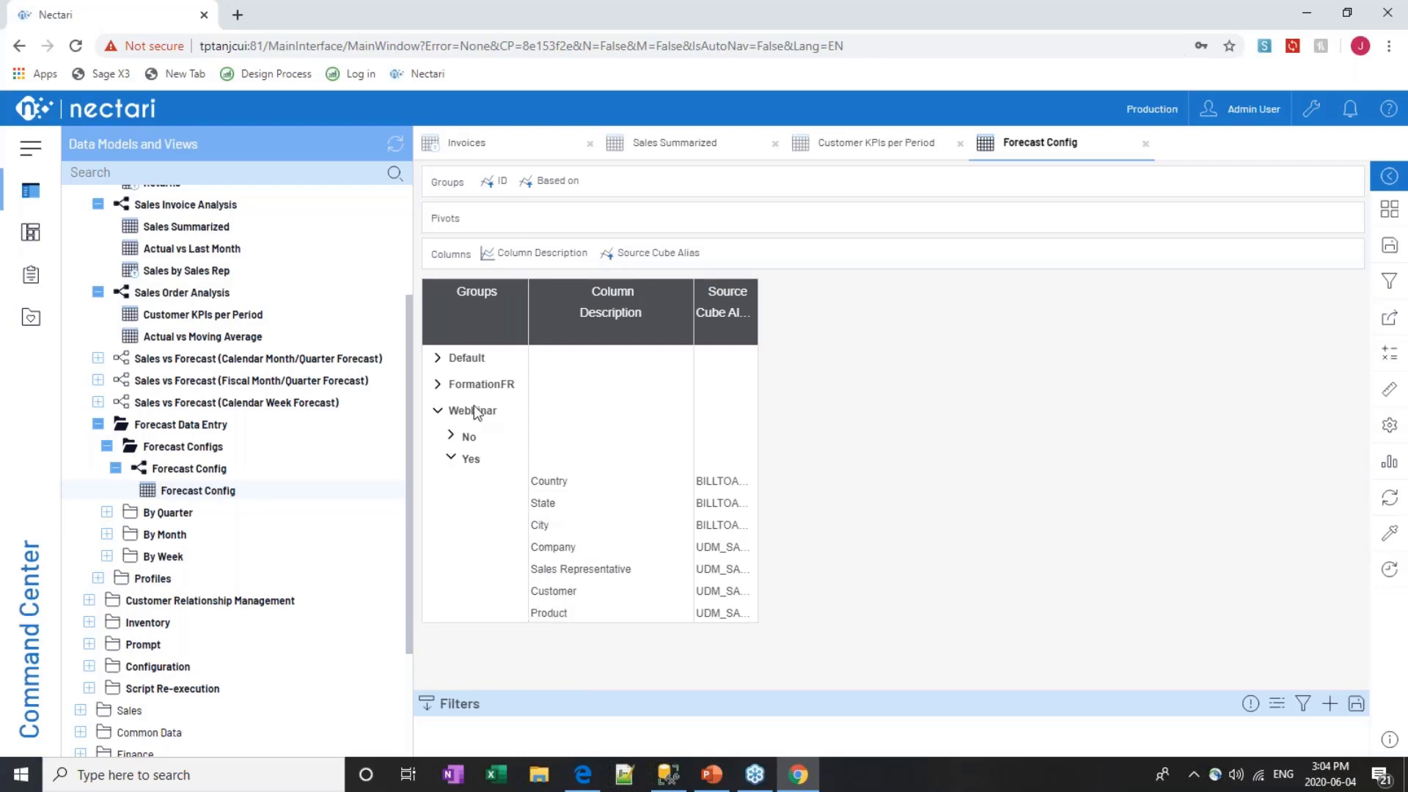
click(449, 438)
scroll(628, 496, down, 5)
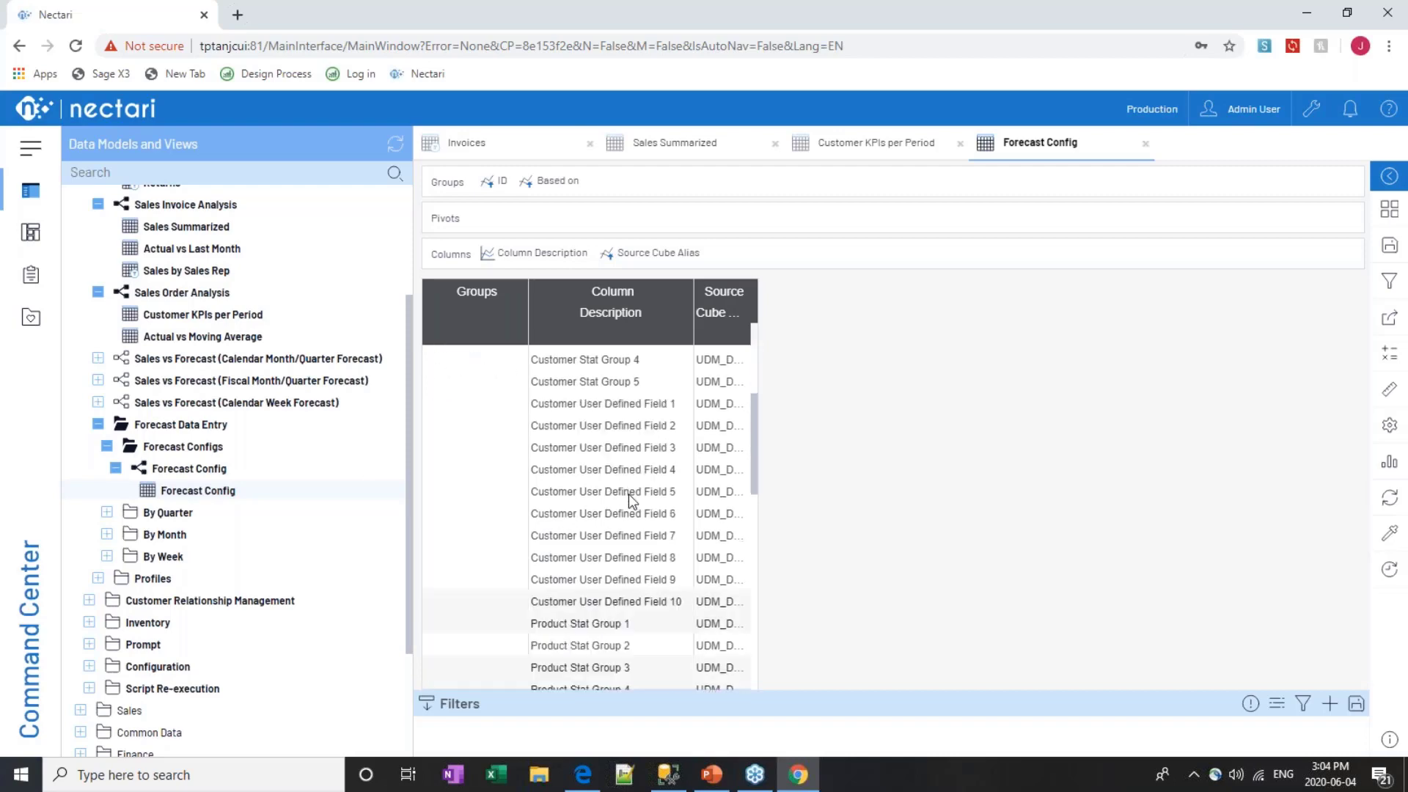
scroll(628, 494, down, 5)
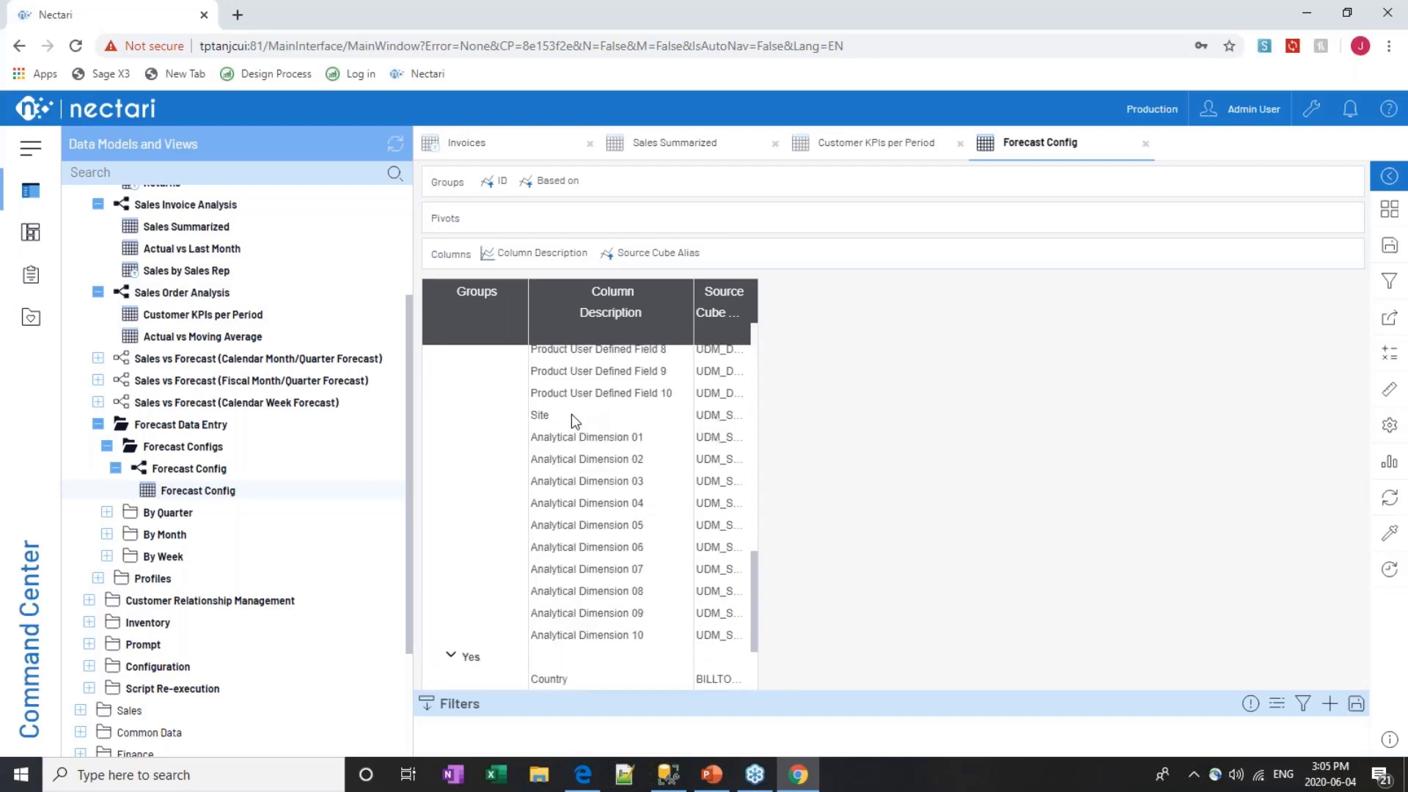
scroll(553, 503, down, 1)
scroll(551, 501, up, 10)
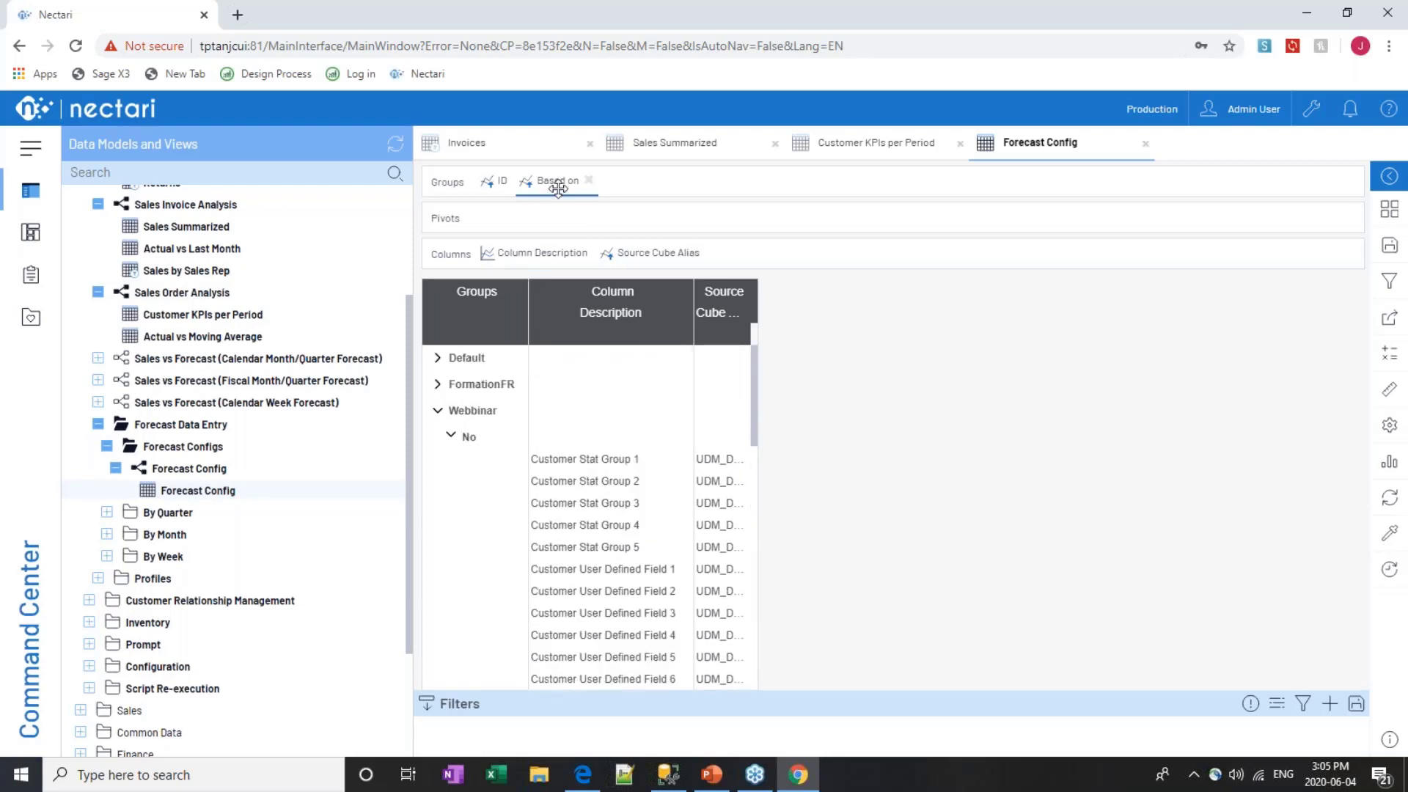
Move Based on back to the columns and set its value to Yes for the Webbinar setting's Site field
drag(549, 181, 743, 256)
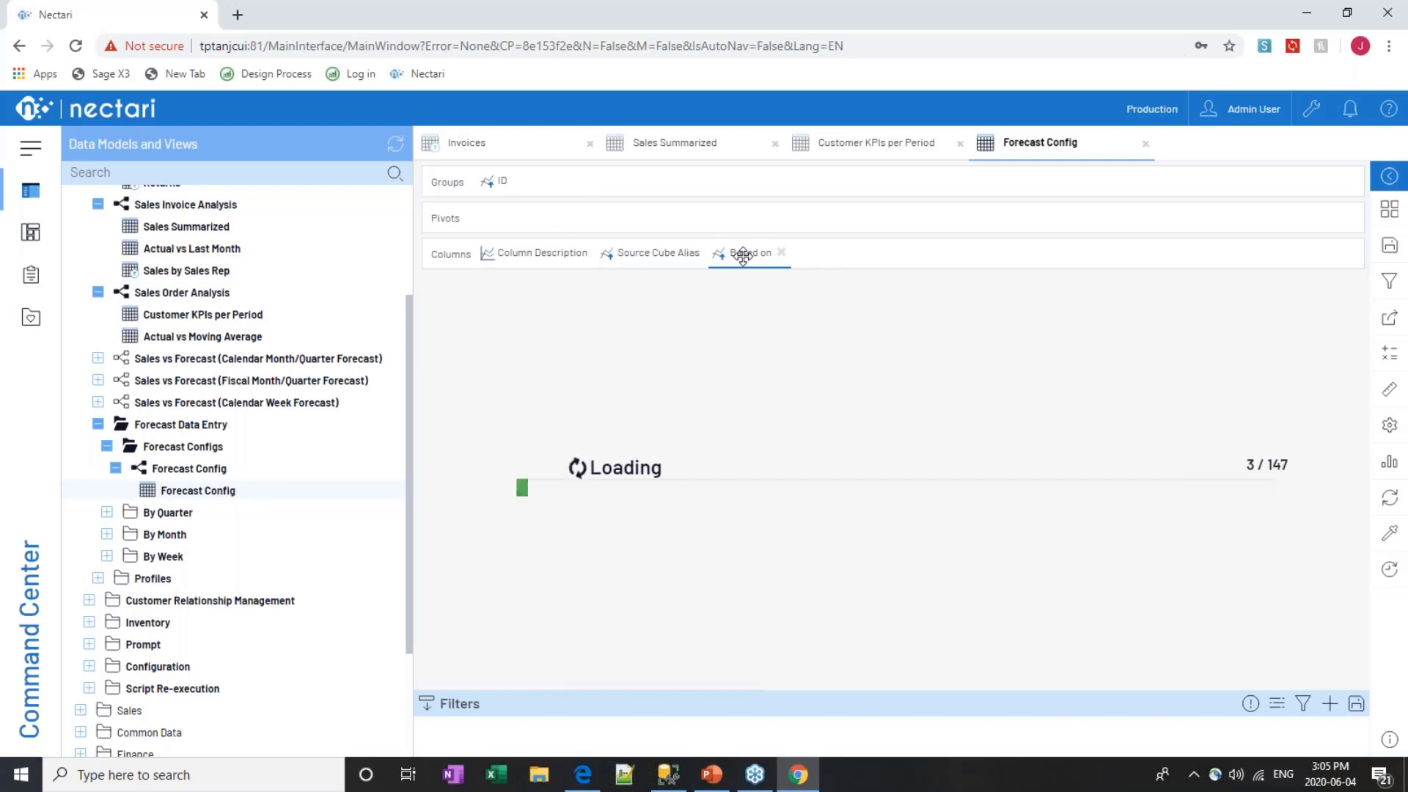
click(438, 411)
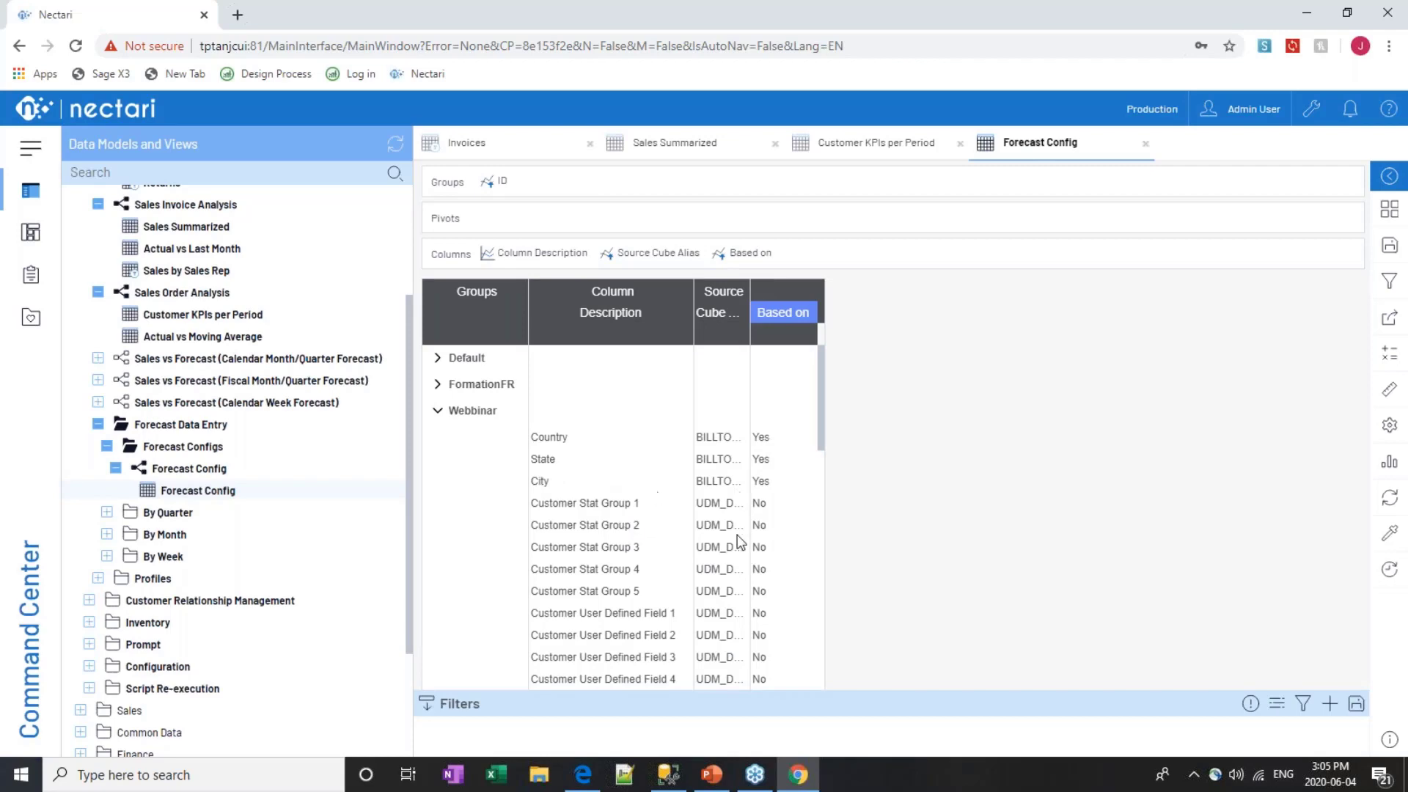
scroll(623, 527, down, 5)
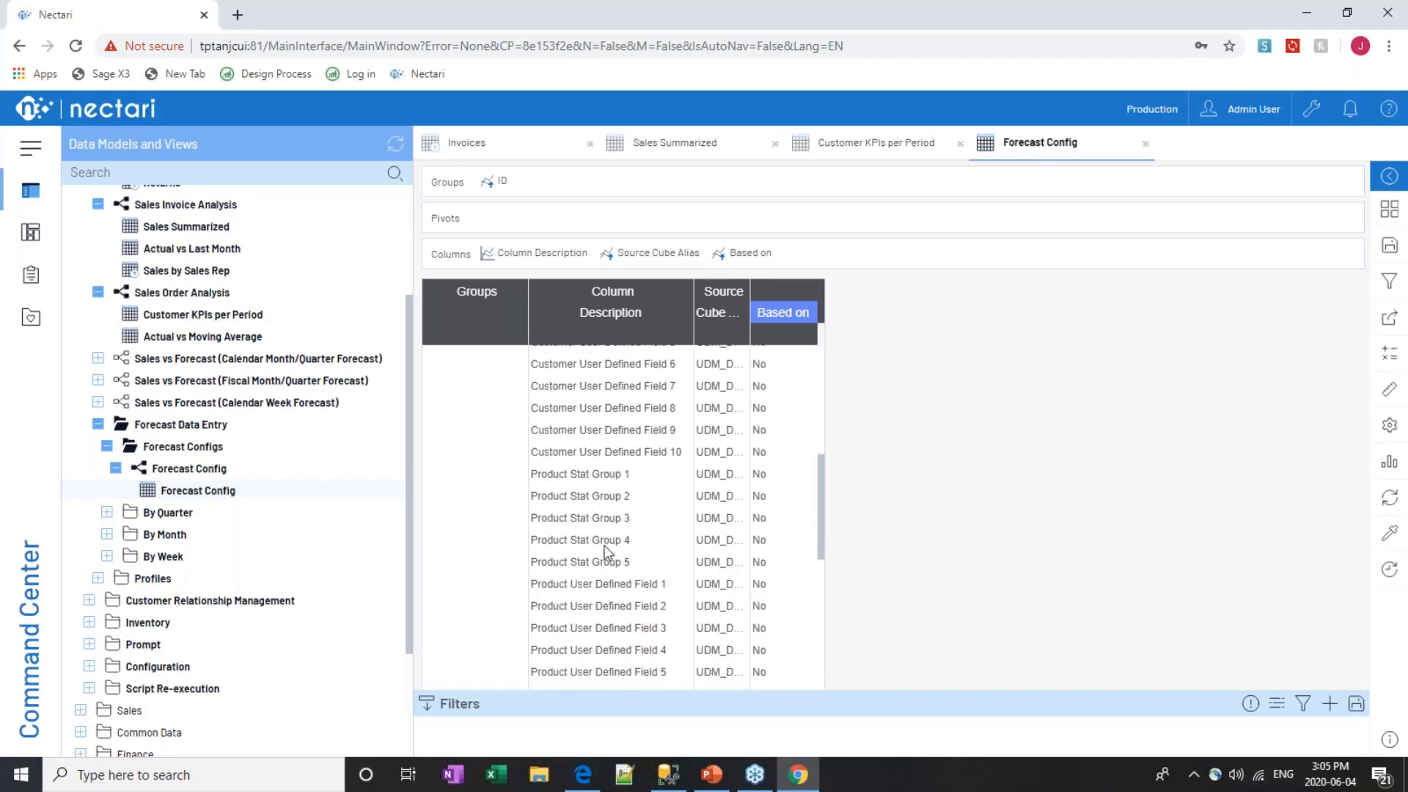
scroll(591, 513, down, 7)
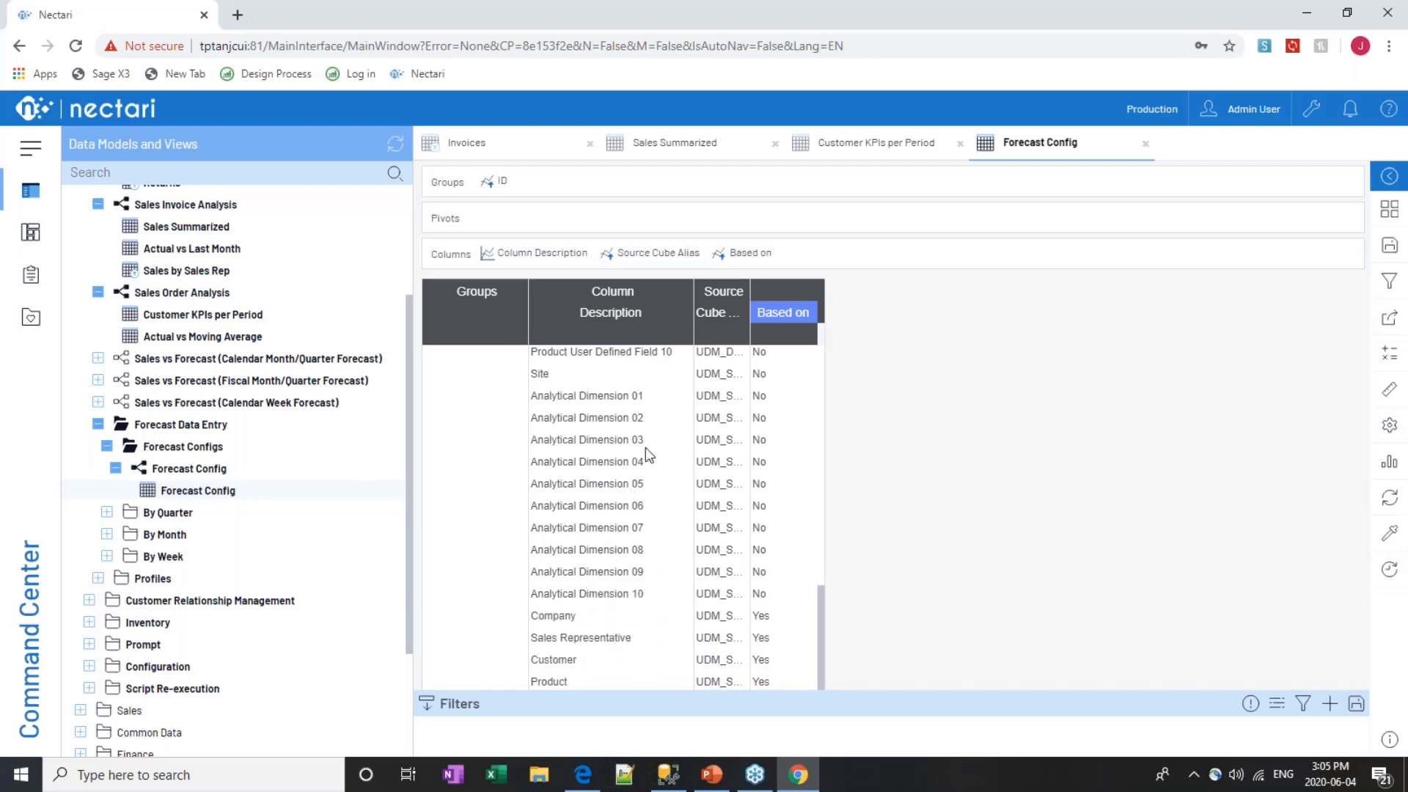
click(765, 380)
text(Yes)
click(770, 394)
key(XF86AudioRaiseVolume)
Expand the By Quarter, By Month and By Week folders under Forecast Data Entry
click(107, 512)
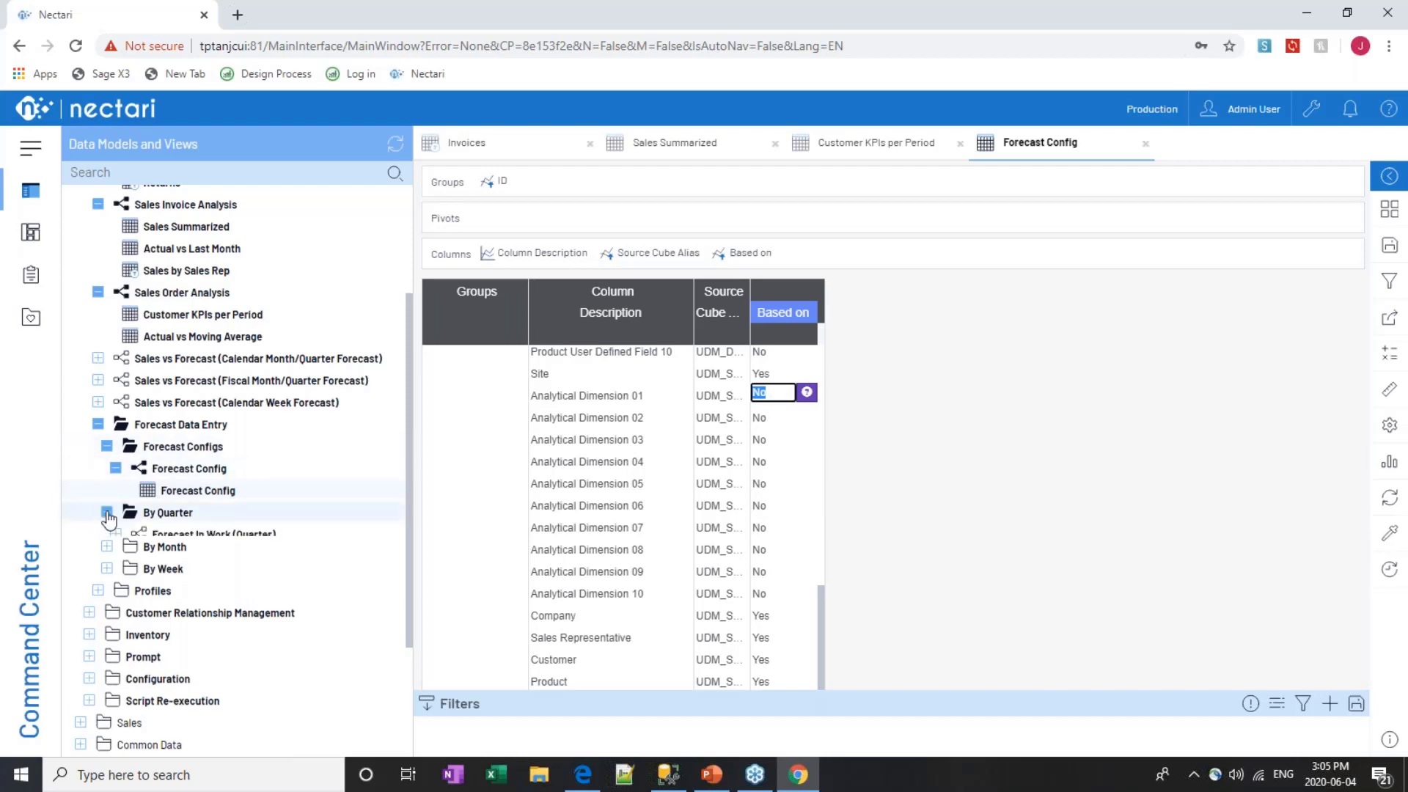
click(107, 577)
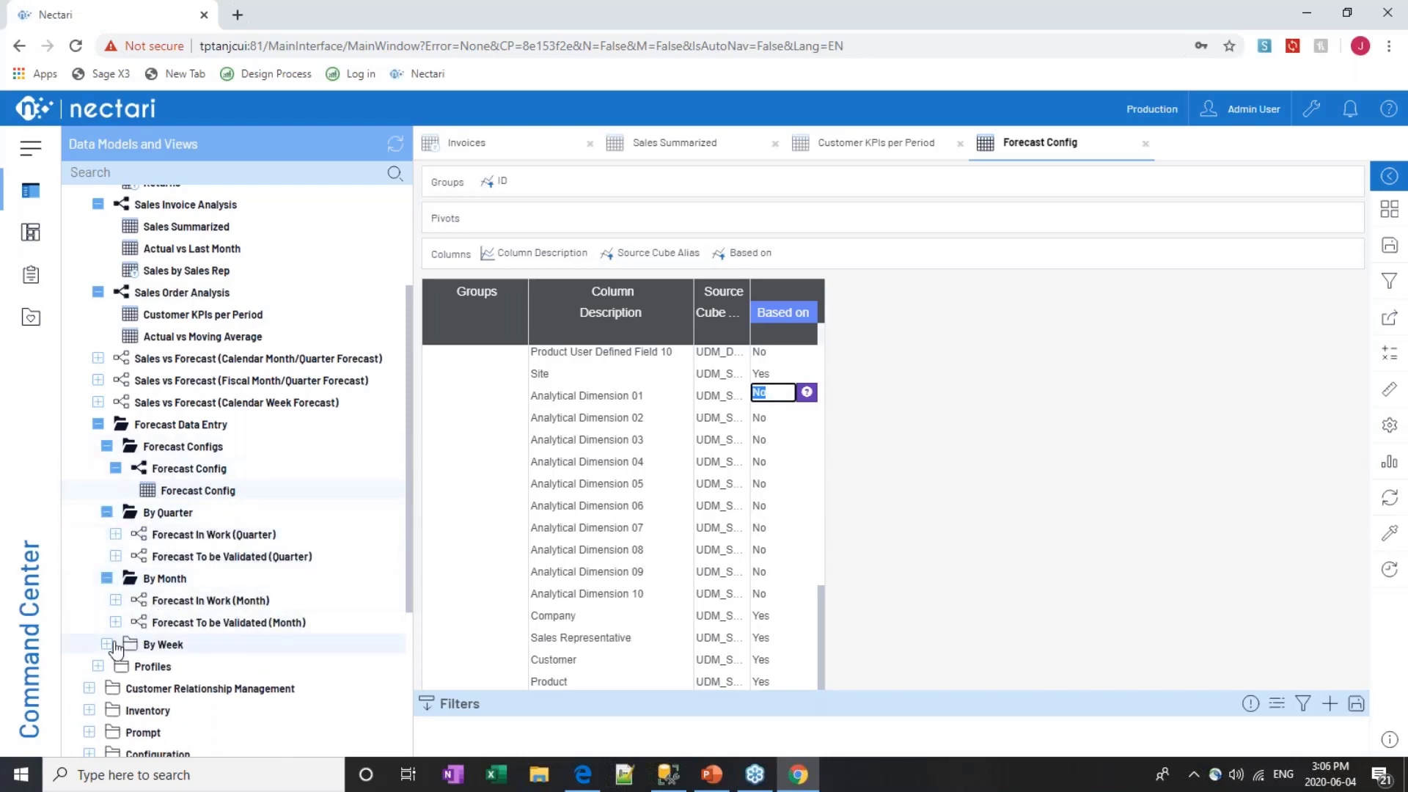
click(114, 646)
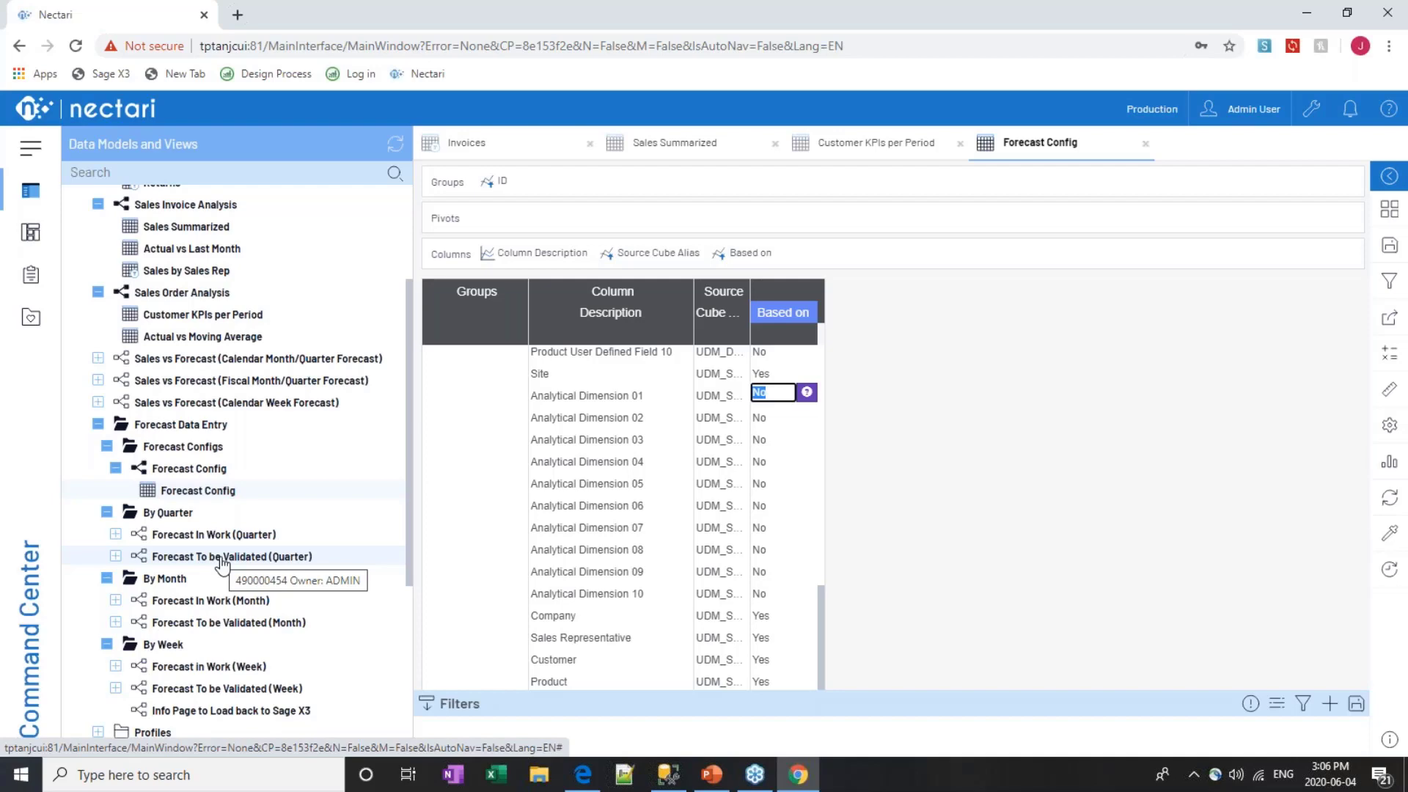
click(1385, 20)
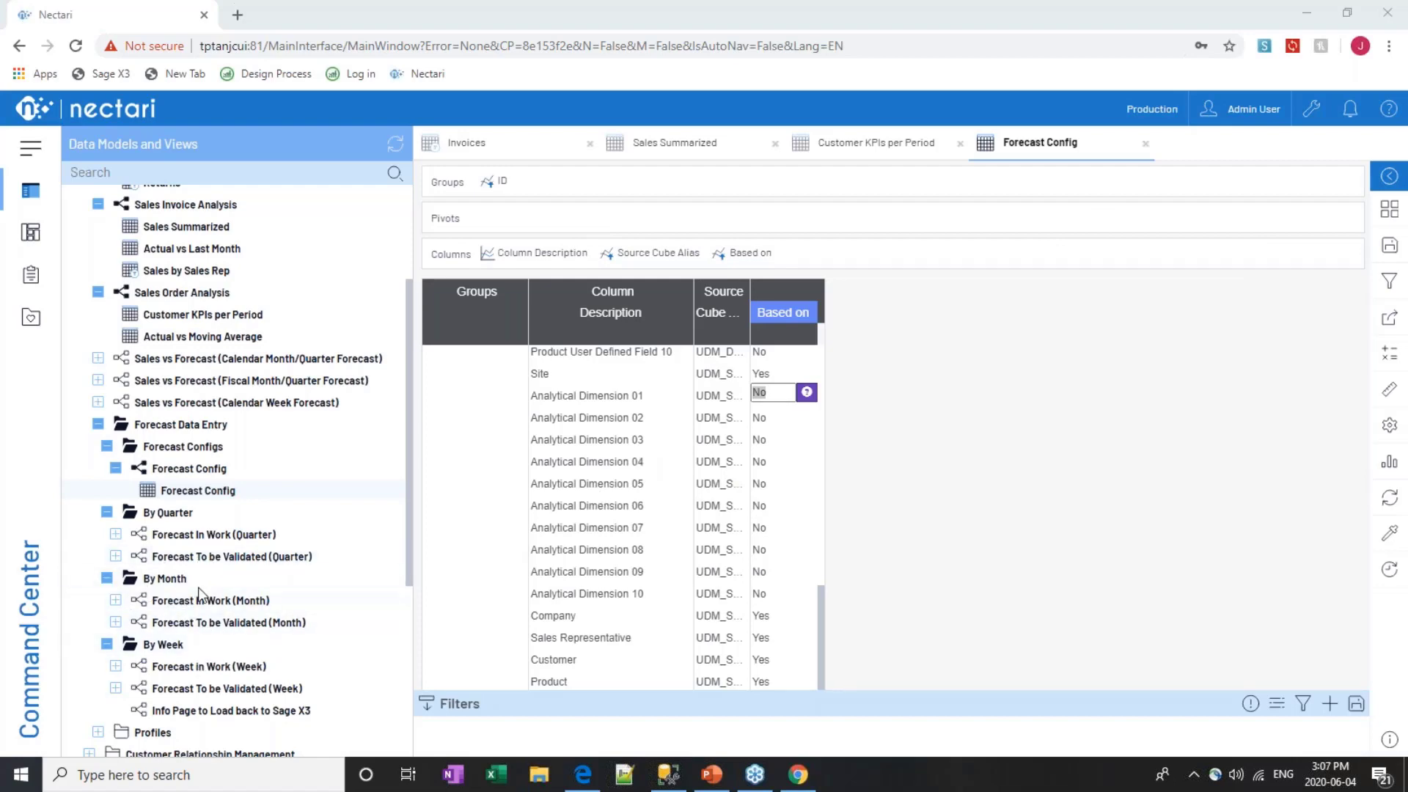
Open the Forecast In Work view of the Forecast In Work (Month) data model without any selection filters
click(119, 599)
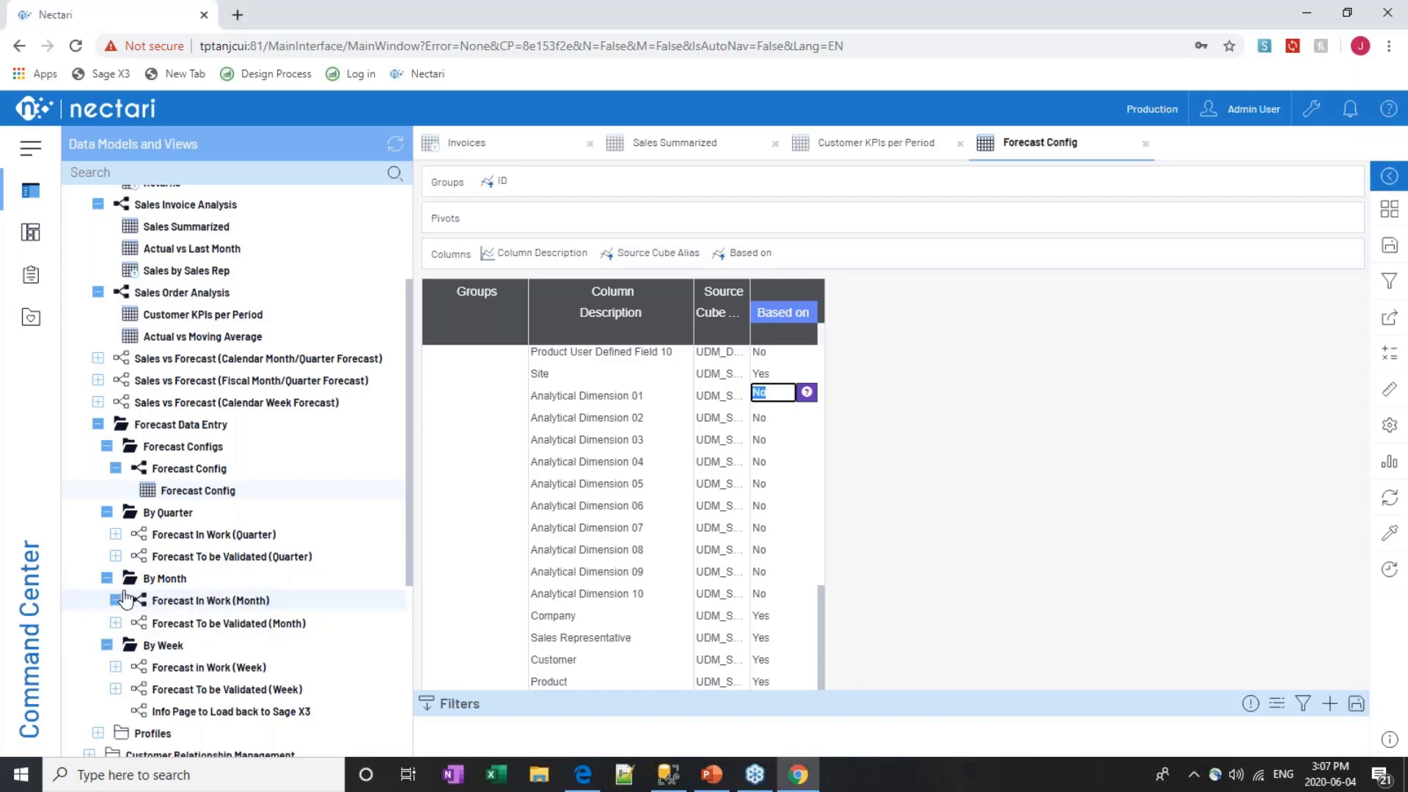
click(213, 632)
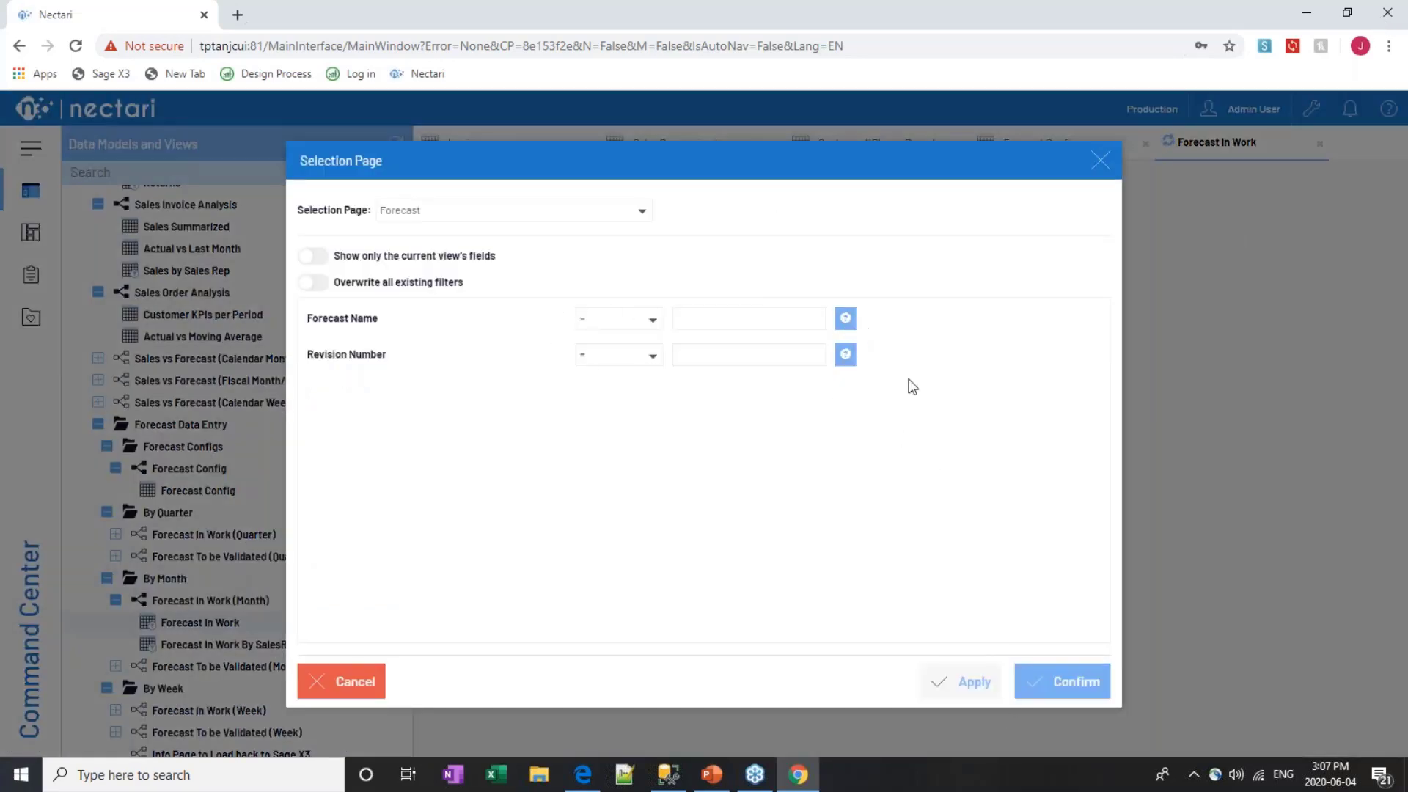
click(1056, 683)
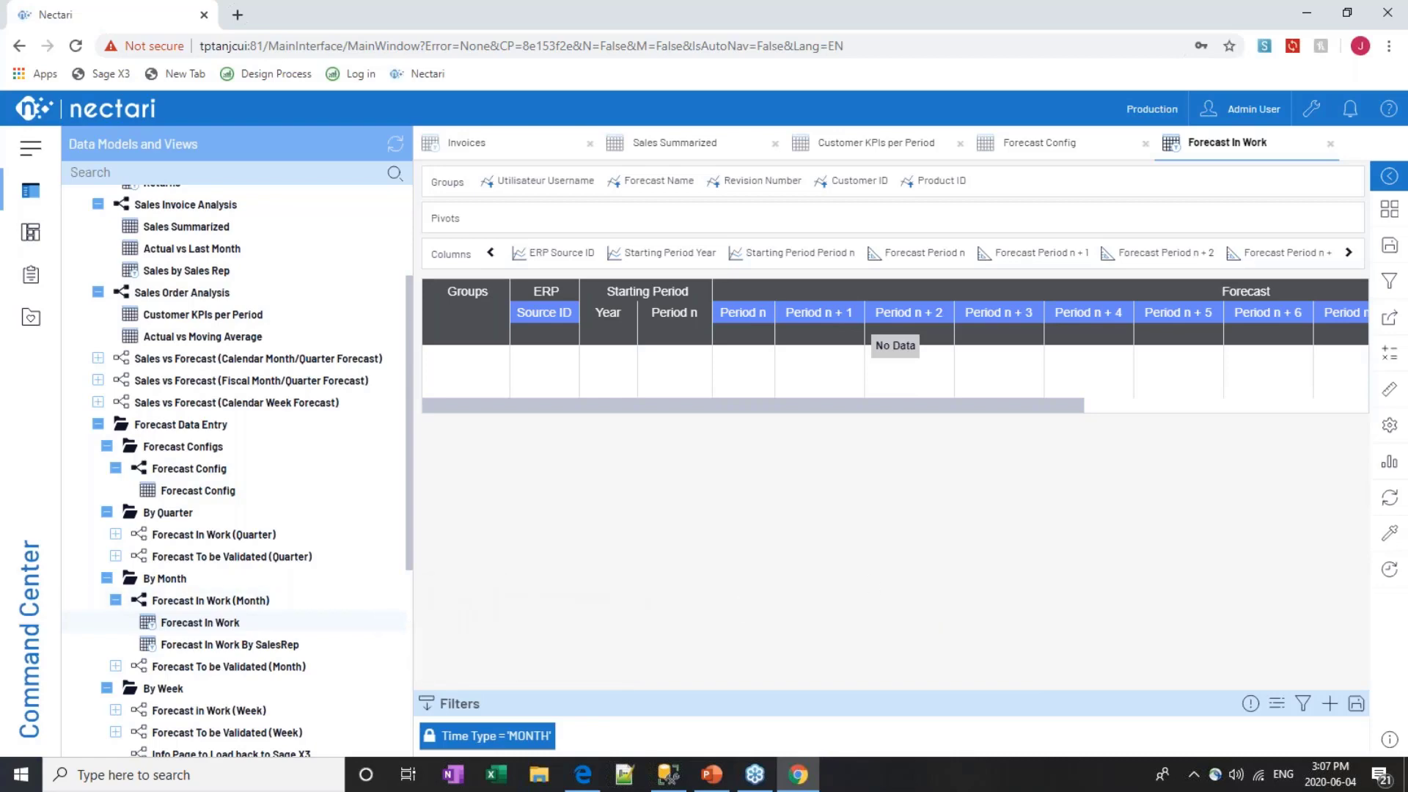
Open the info page of the Forecast In Work (Month) data model and review its forecast generation, evaluation and line-adding sections
right_click(229, 610)
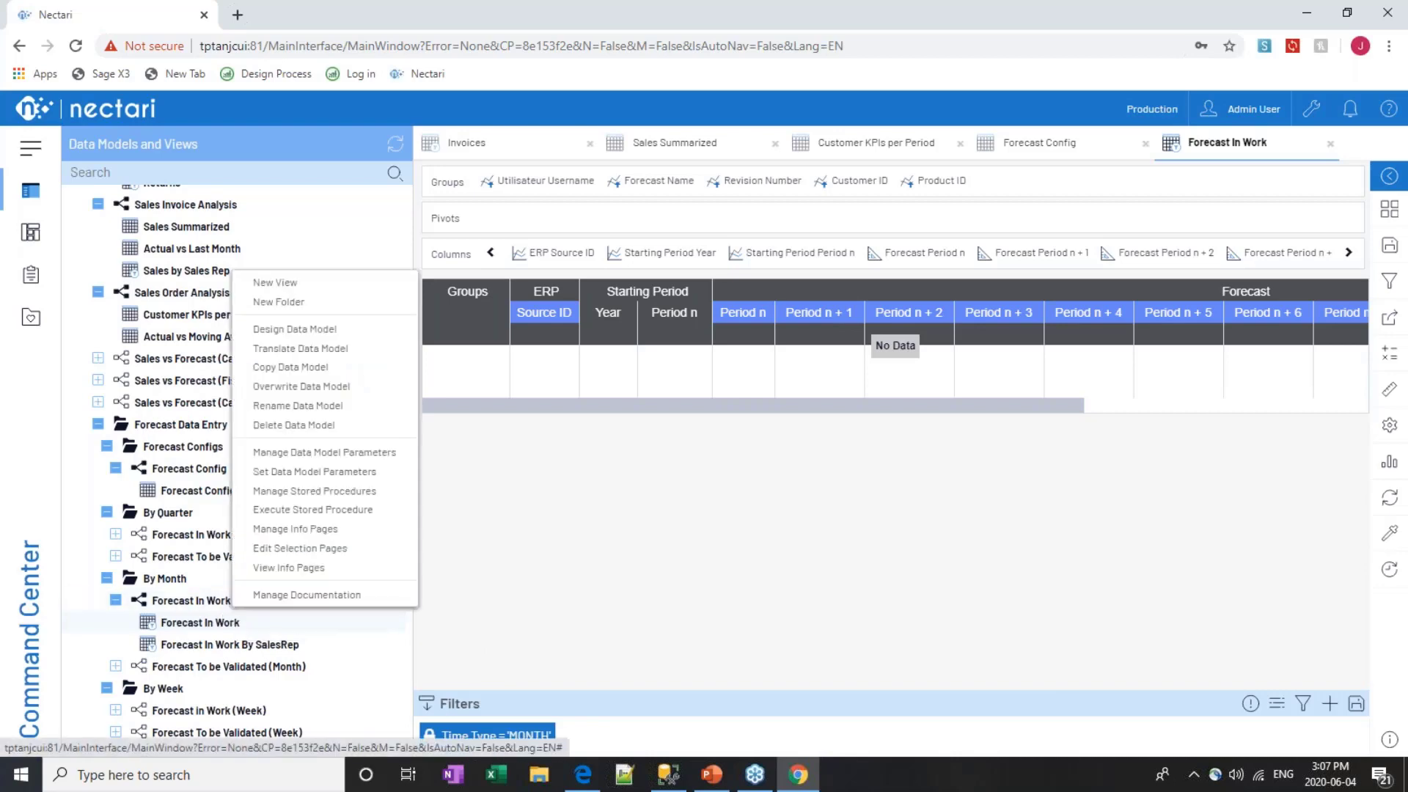
click(265, 571)
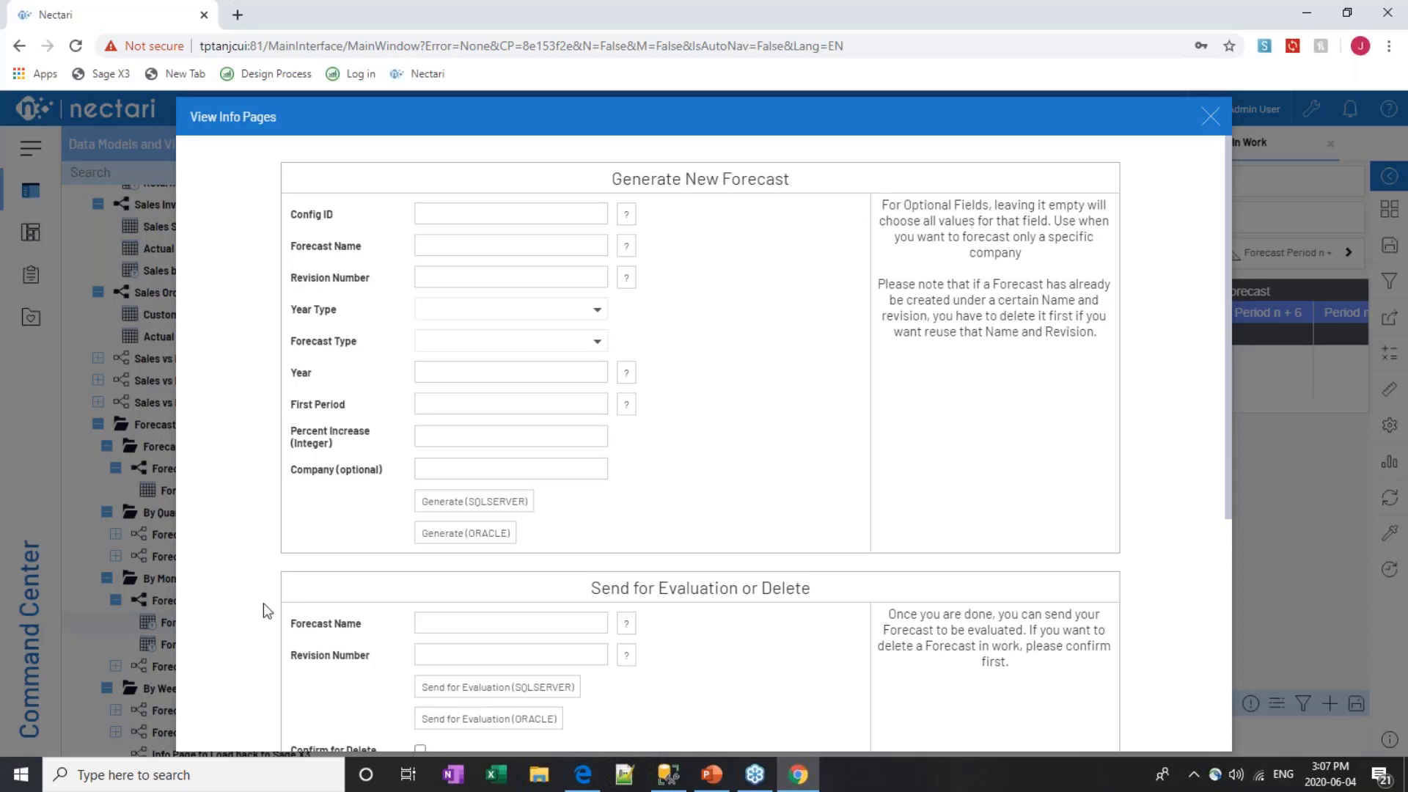
scroll(262, 602, down, 3)
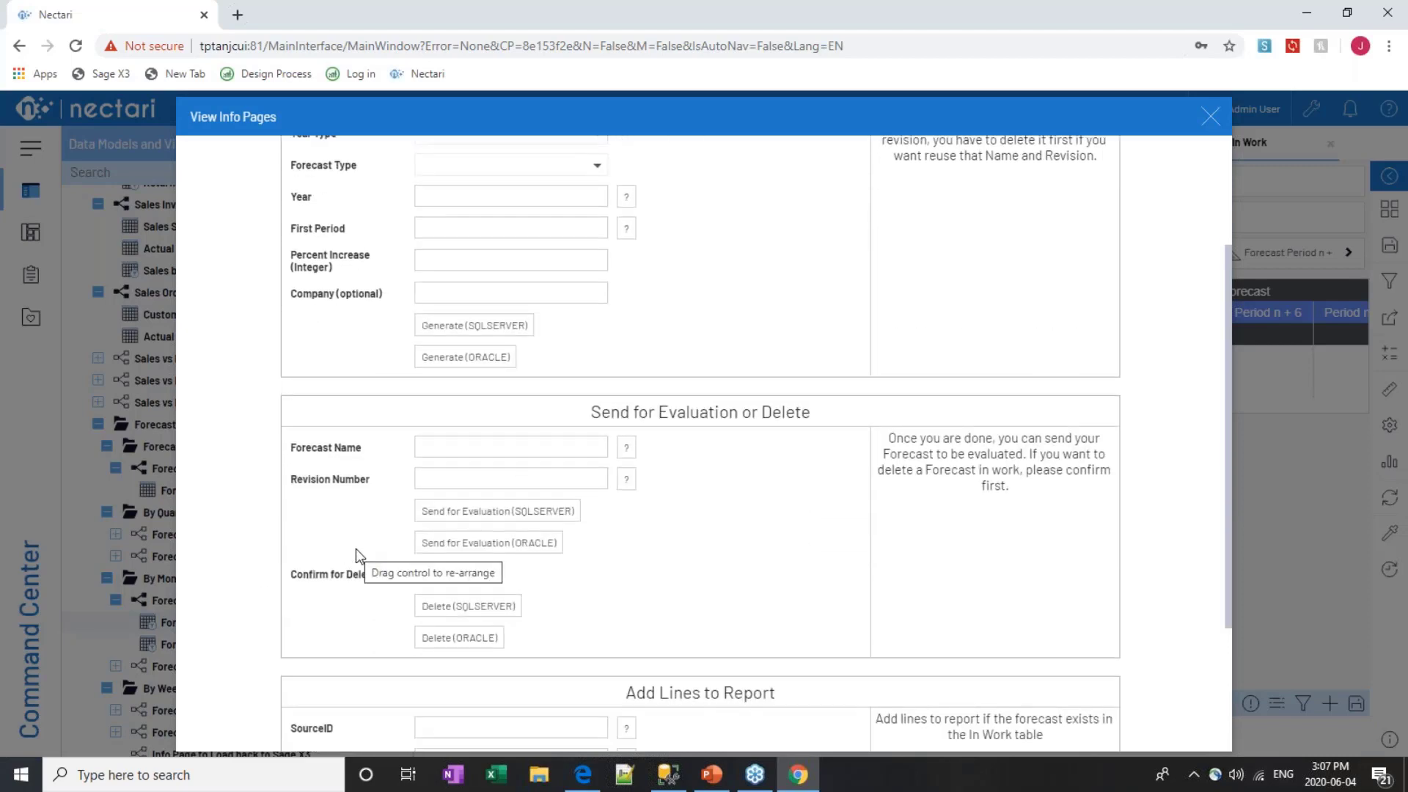
scroll(355, 548, down, 3)
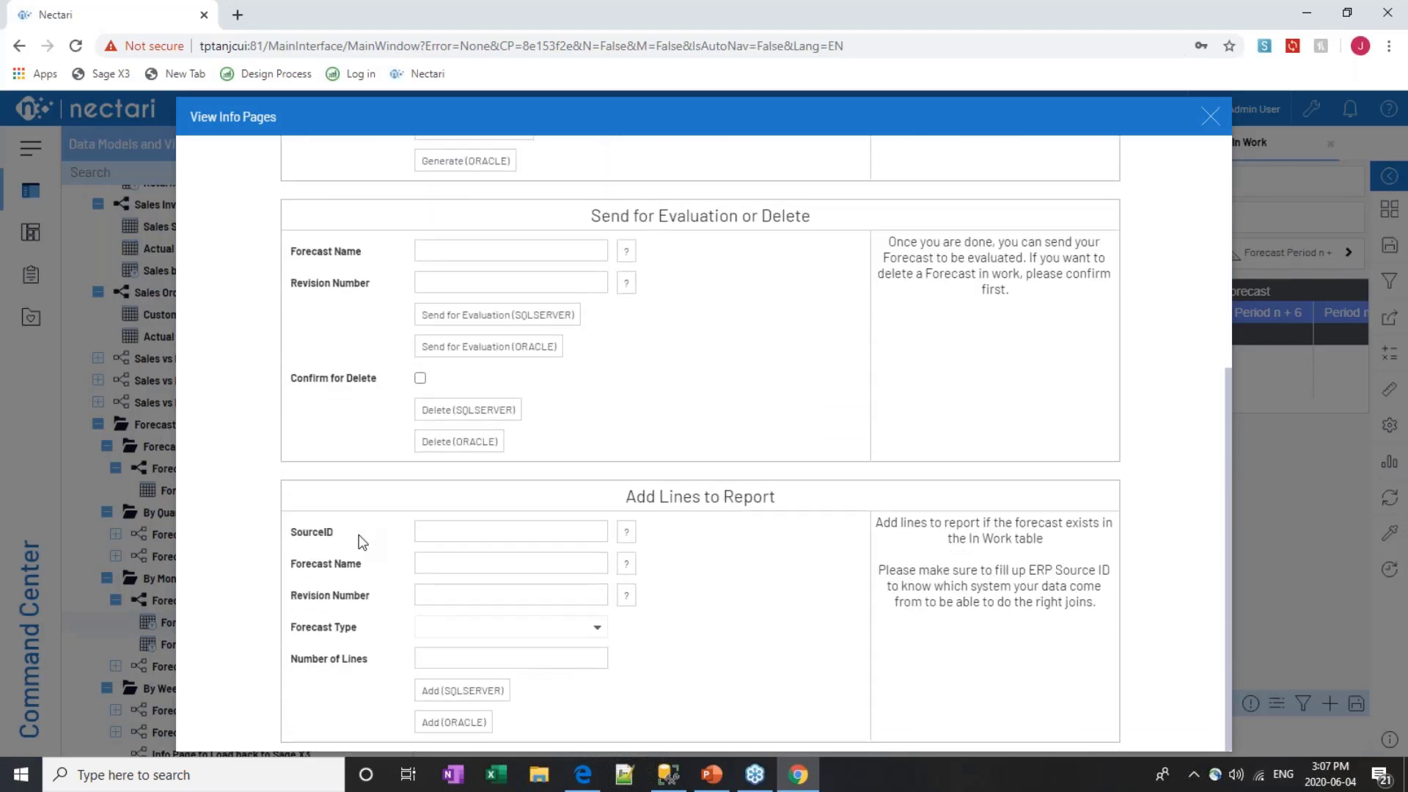
scroll(360, 543, up, 6)
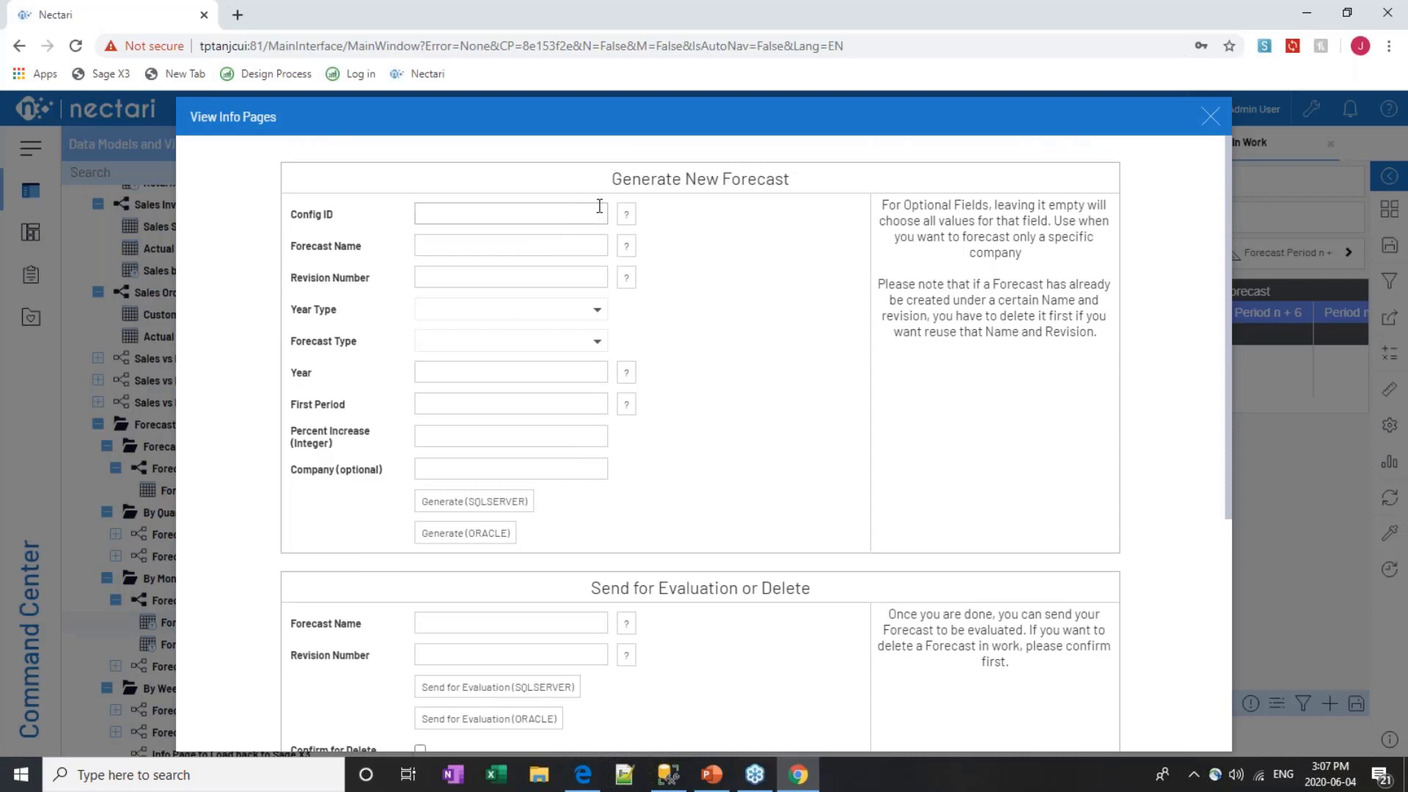
Fill in the new forecast with Config ID Webbinar, Forecast Name "Nectari" and Revision Number 1
click(626, 214)
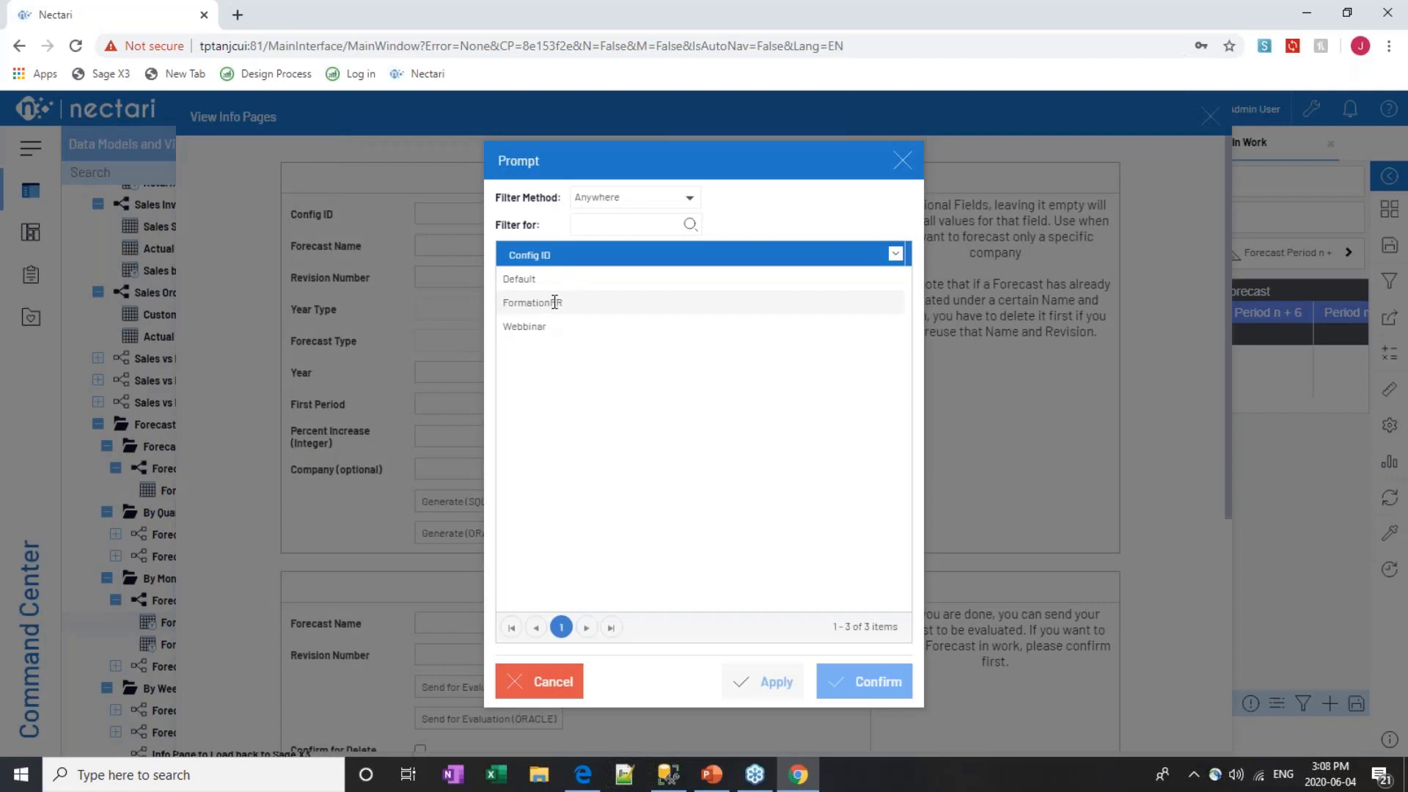
click(523, 328)
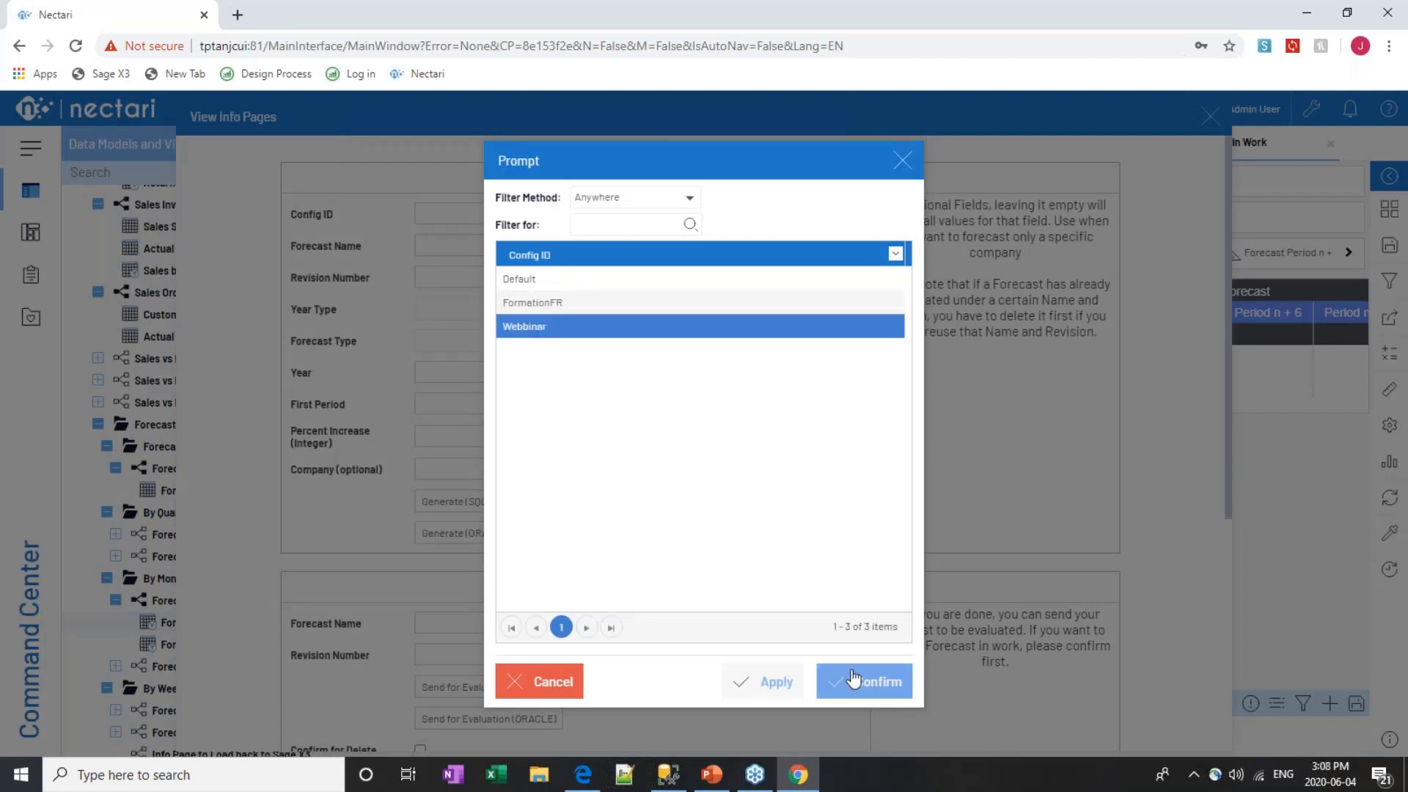
click(824, 679)
click(474, 239)
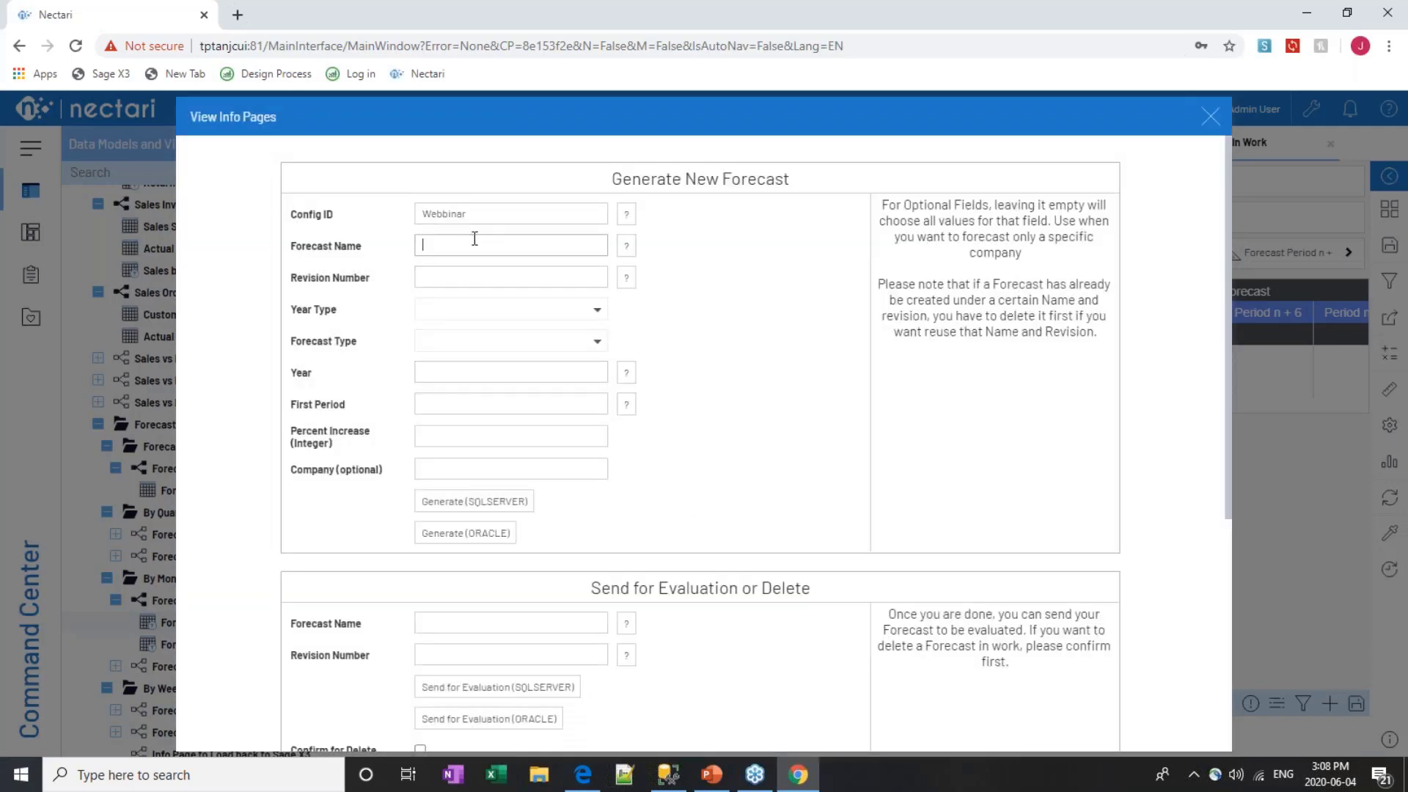
text(Nectari)
click(464, 277)
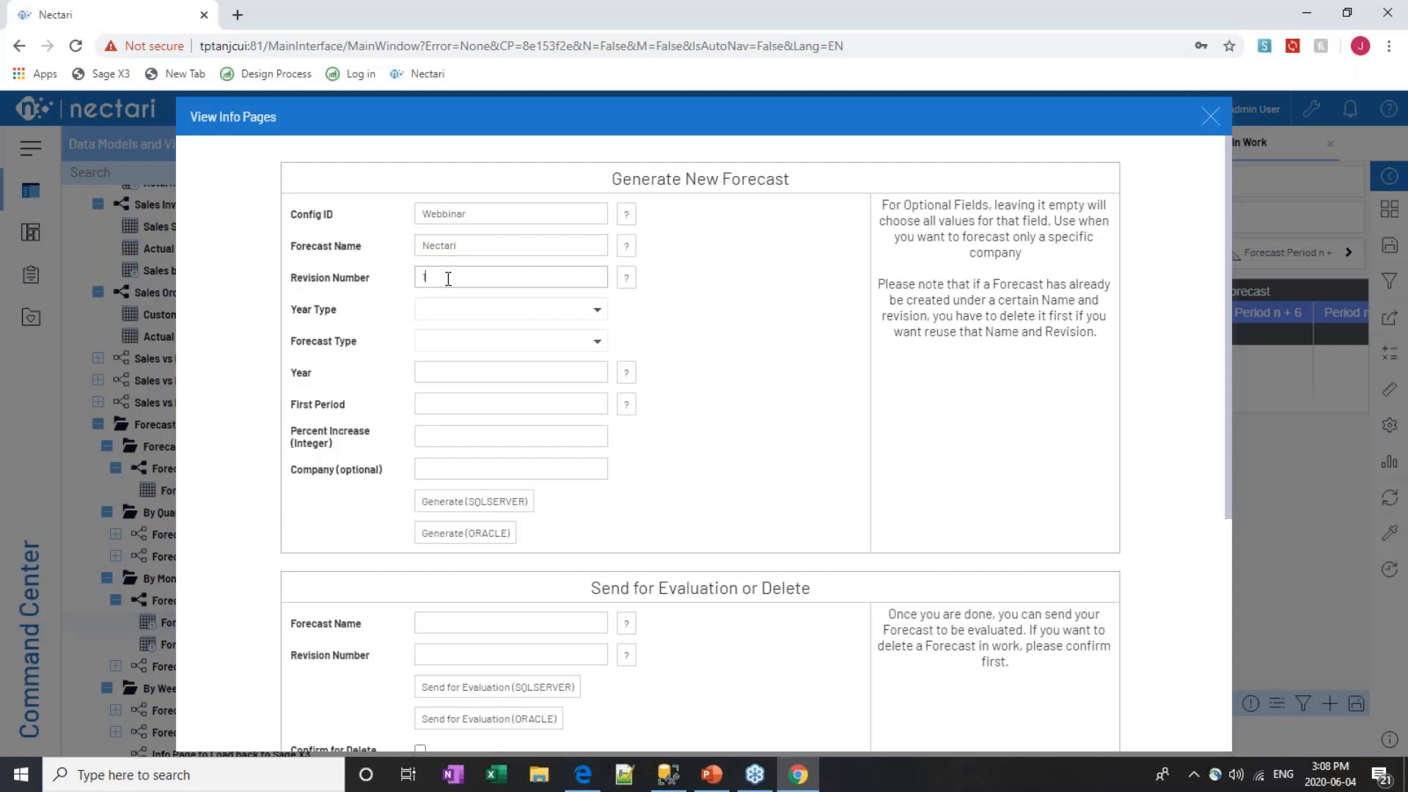
text(1)
Set the new forecast's Year Type to Calendar and its Forecast Type to Amount
click(455, 322)
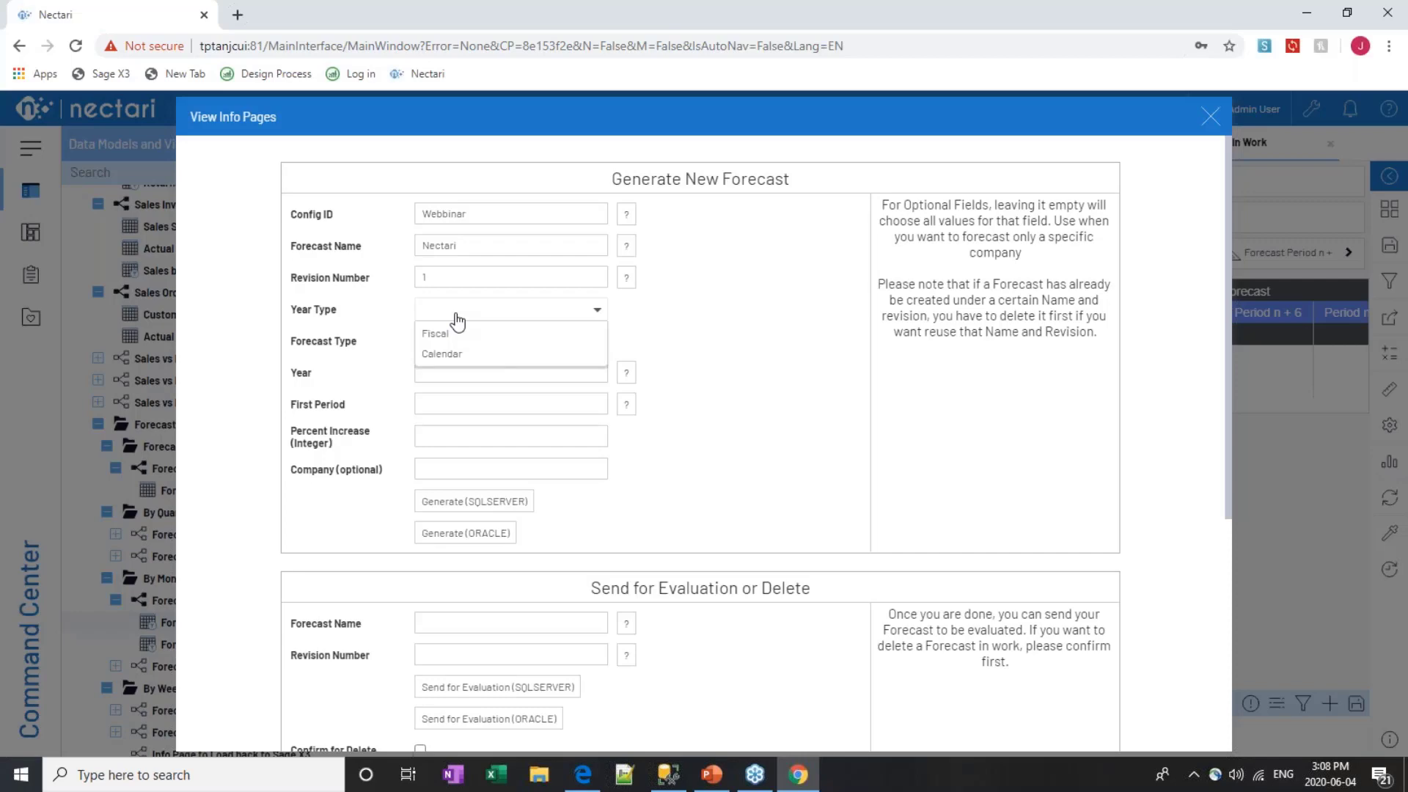
click(447, 355)
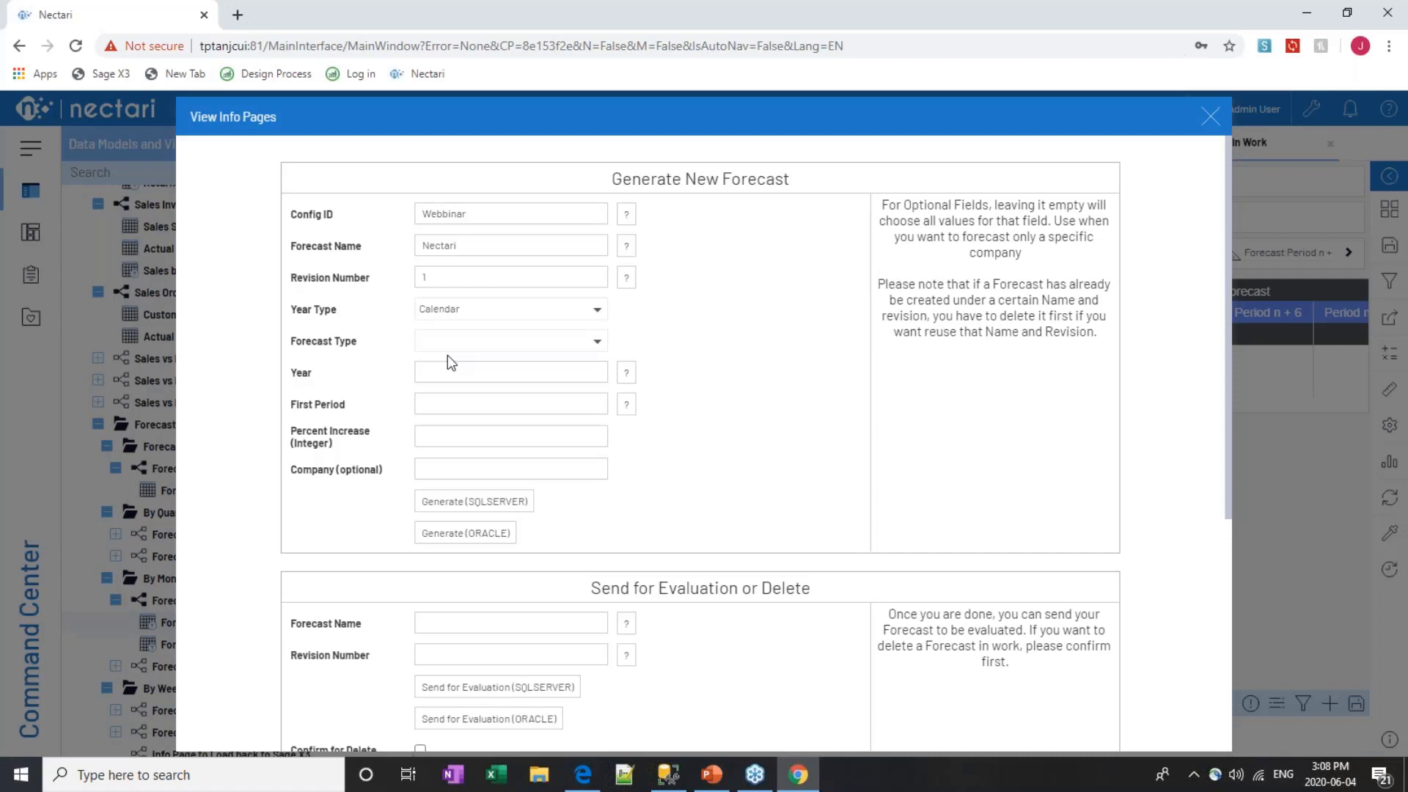
click(475, 345)
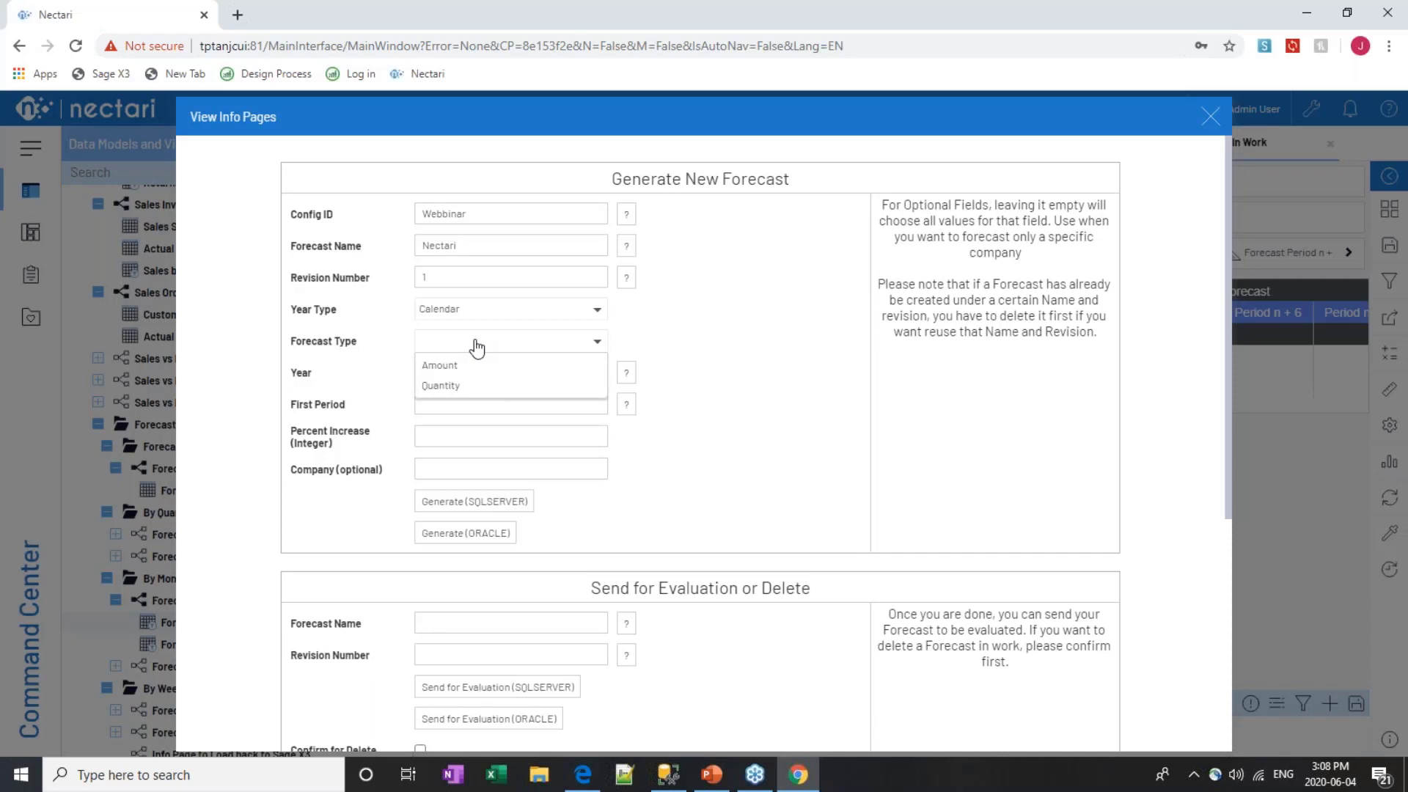
click(465, 366)
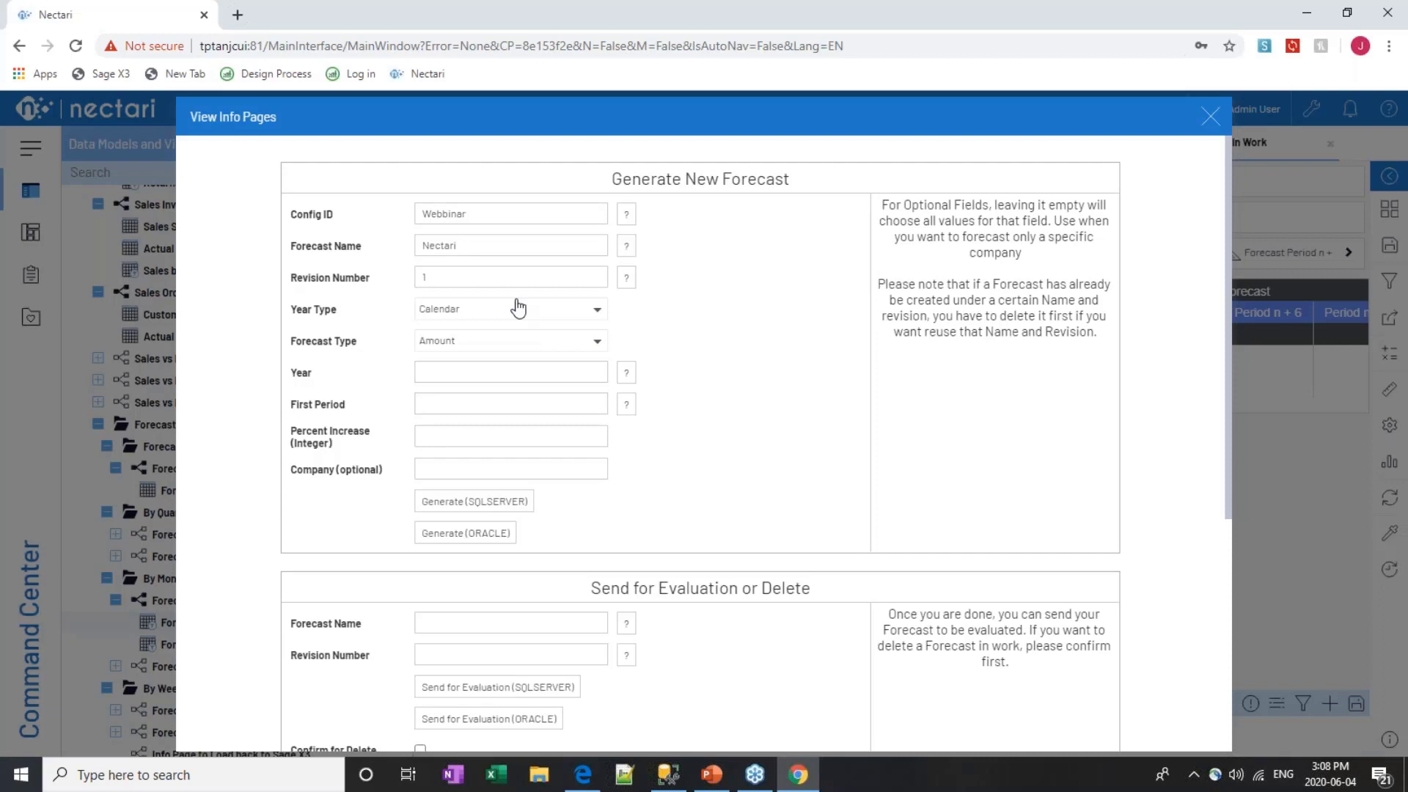
Set Year 2018, First Period 3 and Percent Increase 2, and generate the forecast for SQL Server
click(488, 371)
text(2018)
click(459, 412)
text(3)
key(Tab)
text(2)
click(483, 505)
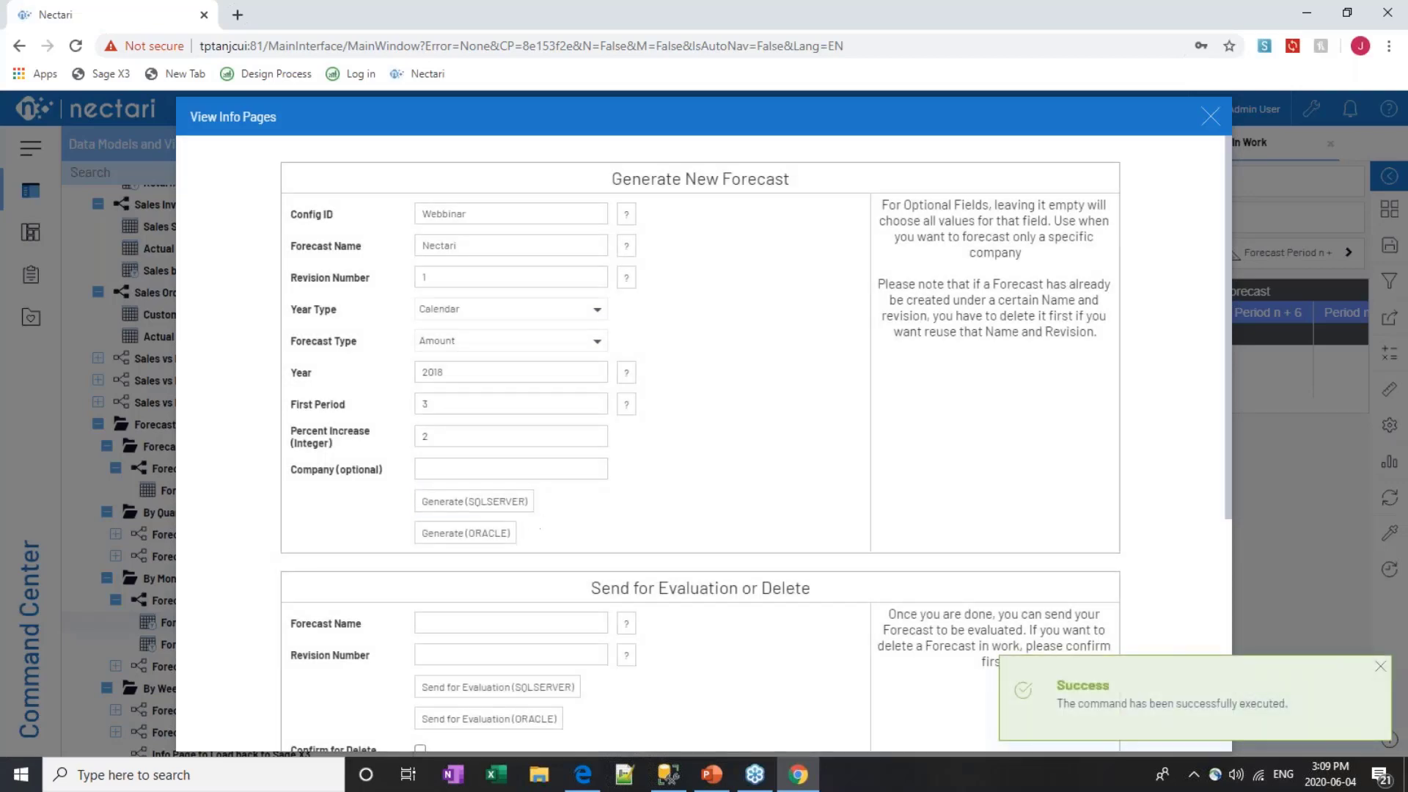
Close the info page, refresh the Forecast In Work view and expand revision 1 of the Nectari forecast down to its customers
drag(1010, 103, 768, 128)
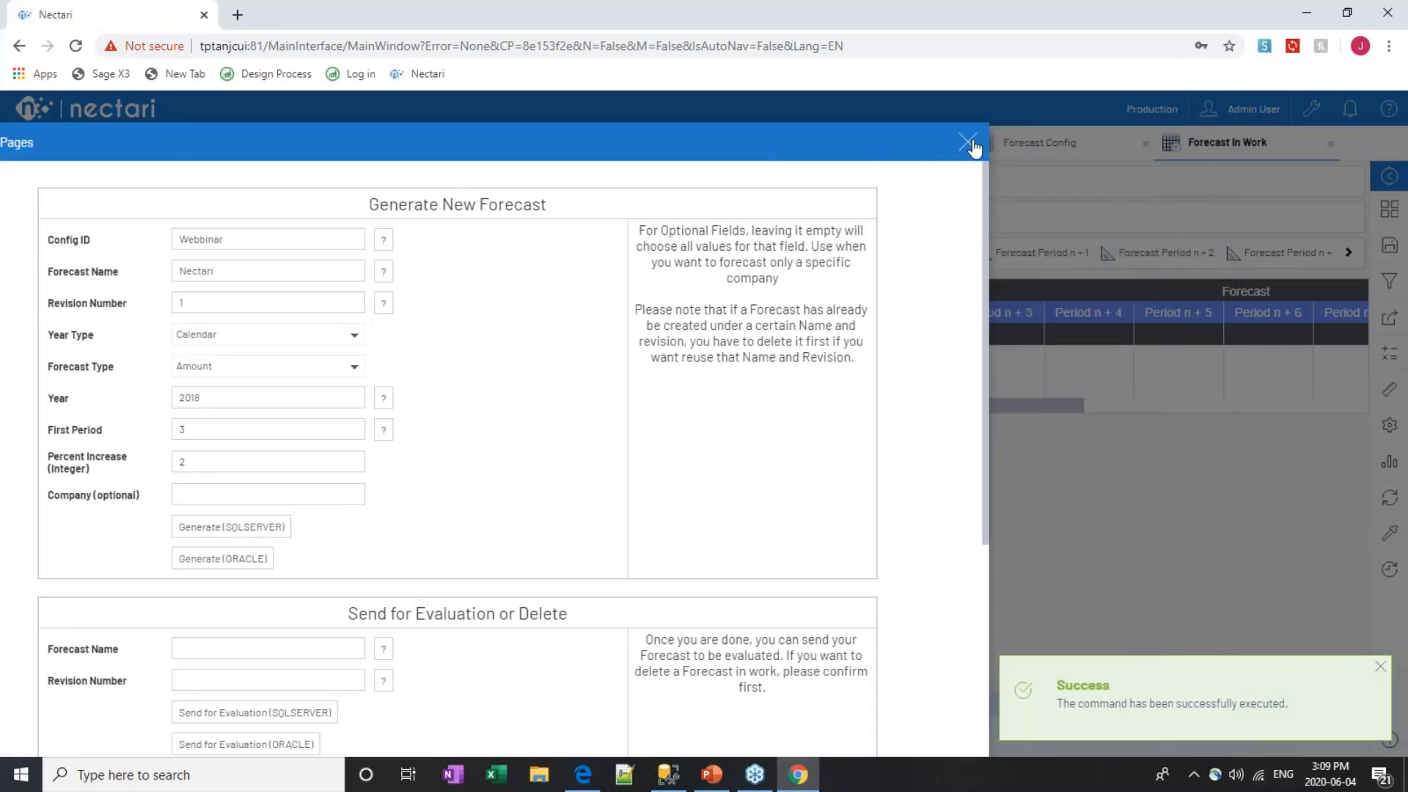
click(966, 142)
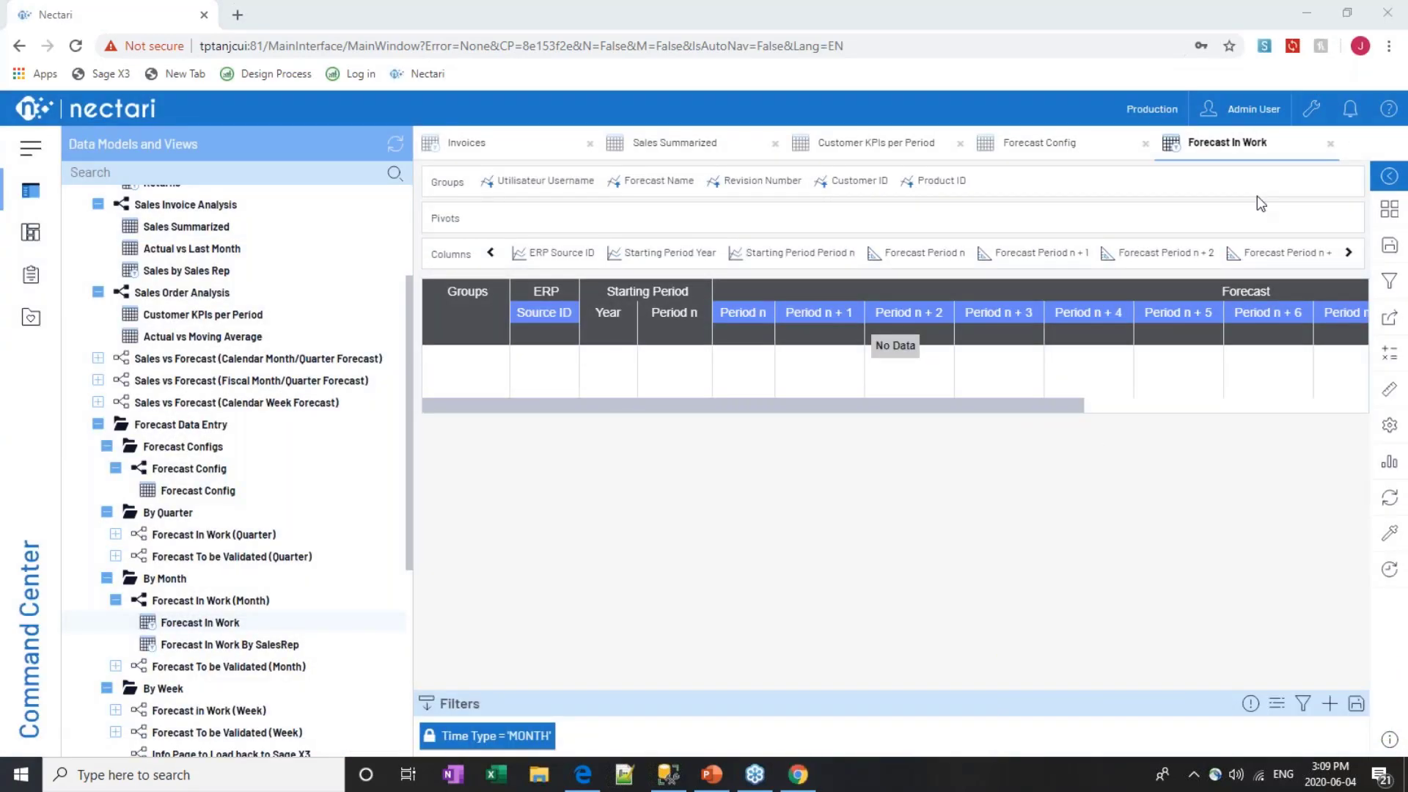
click(1390, 496)
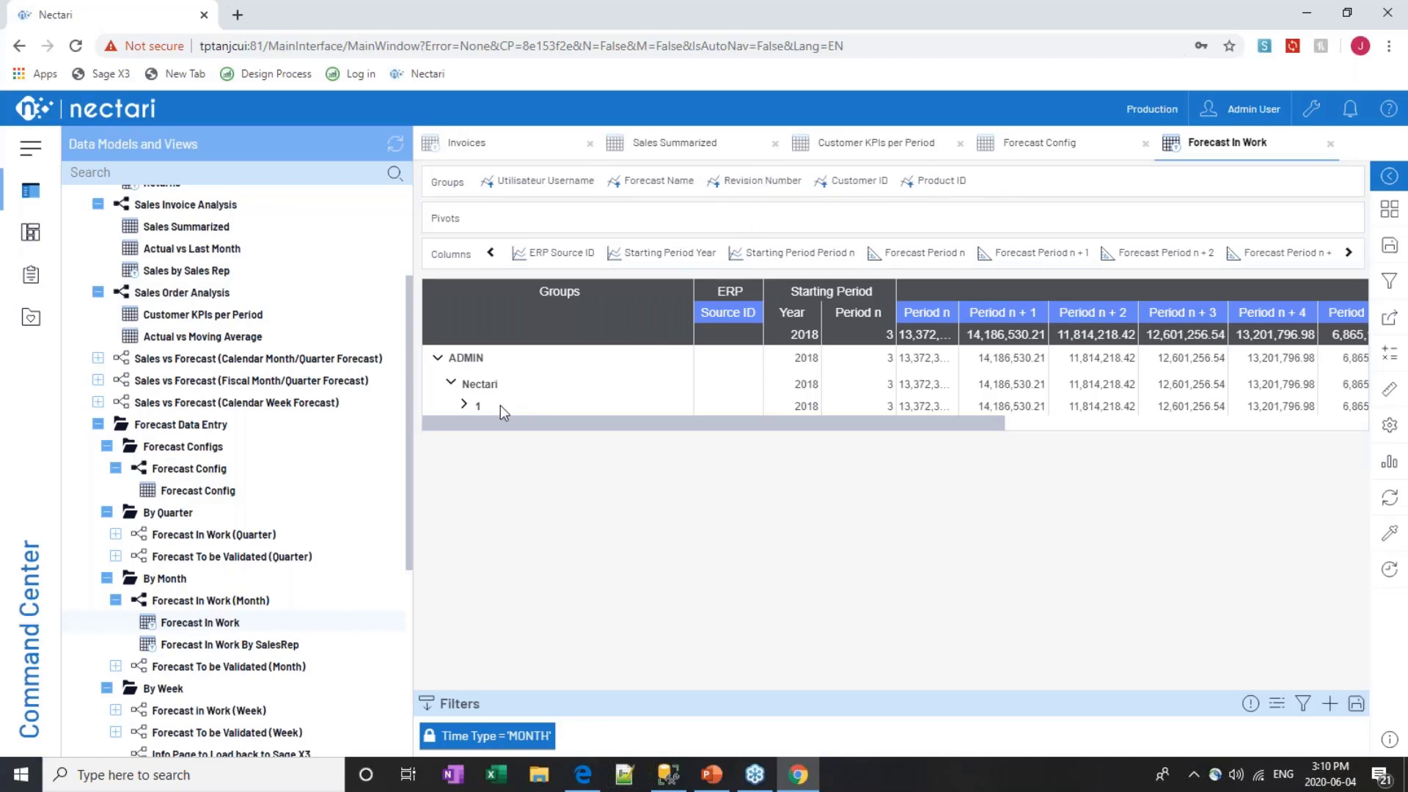
click(463, 404)
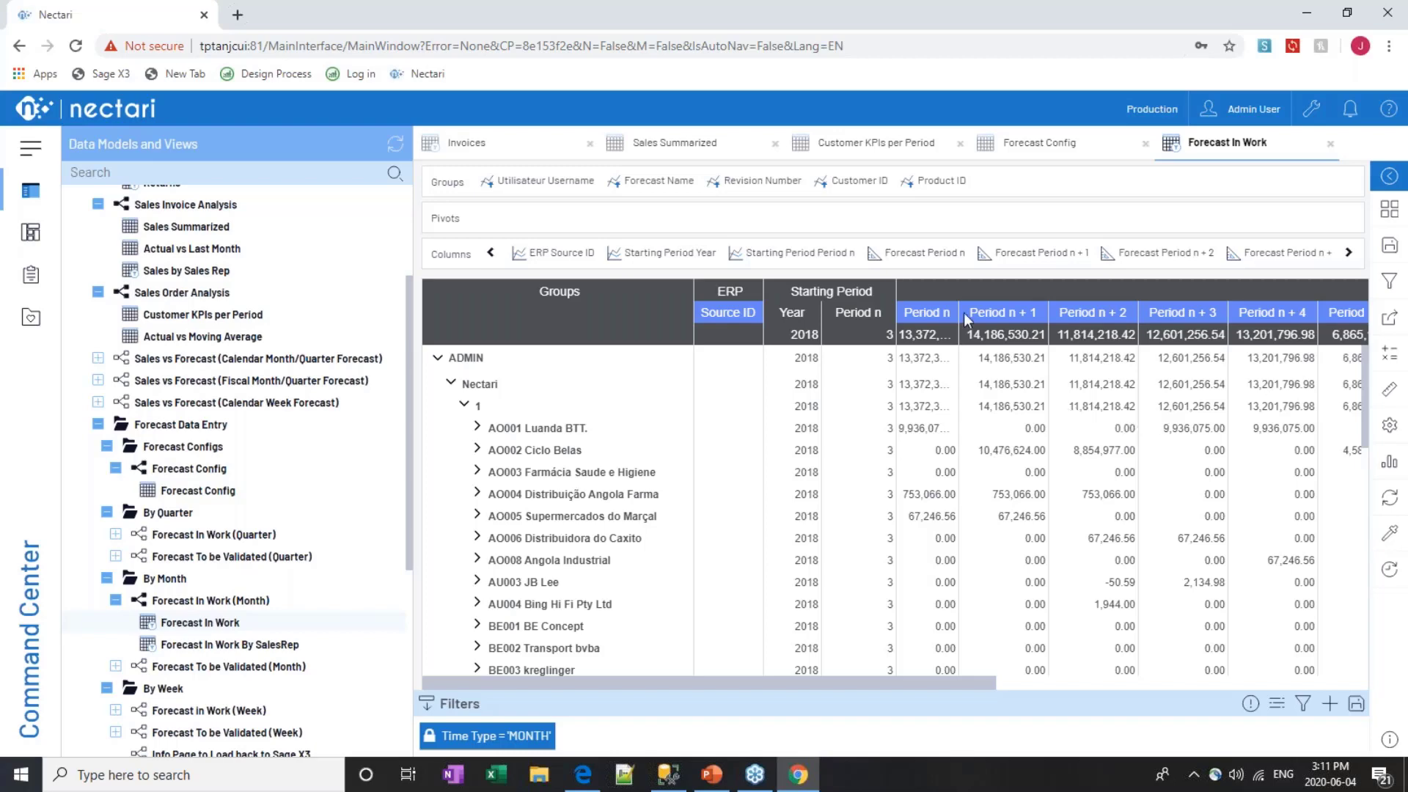
click(1390, 425)
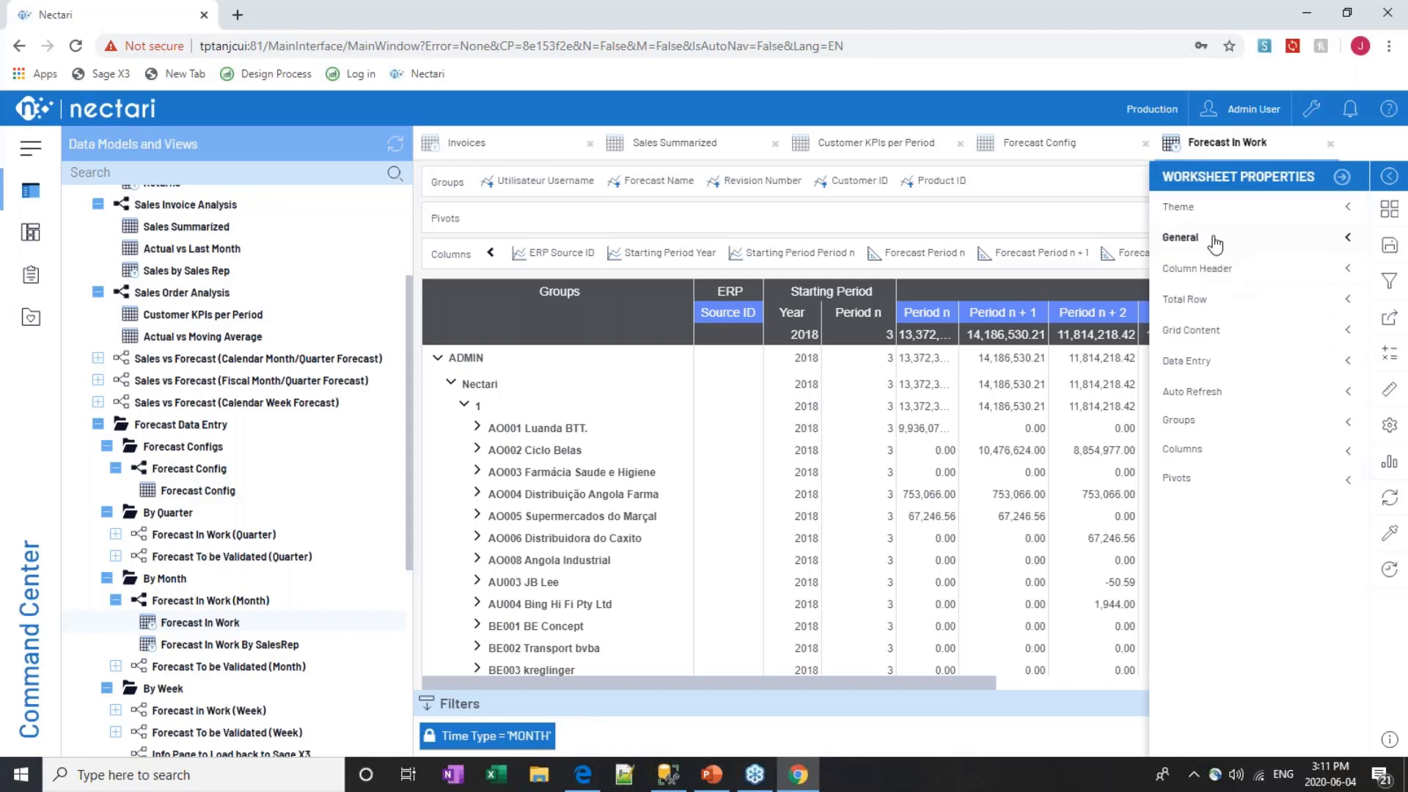
click(1389, 425)
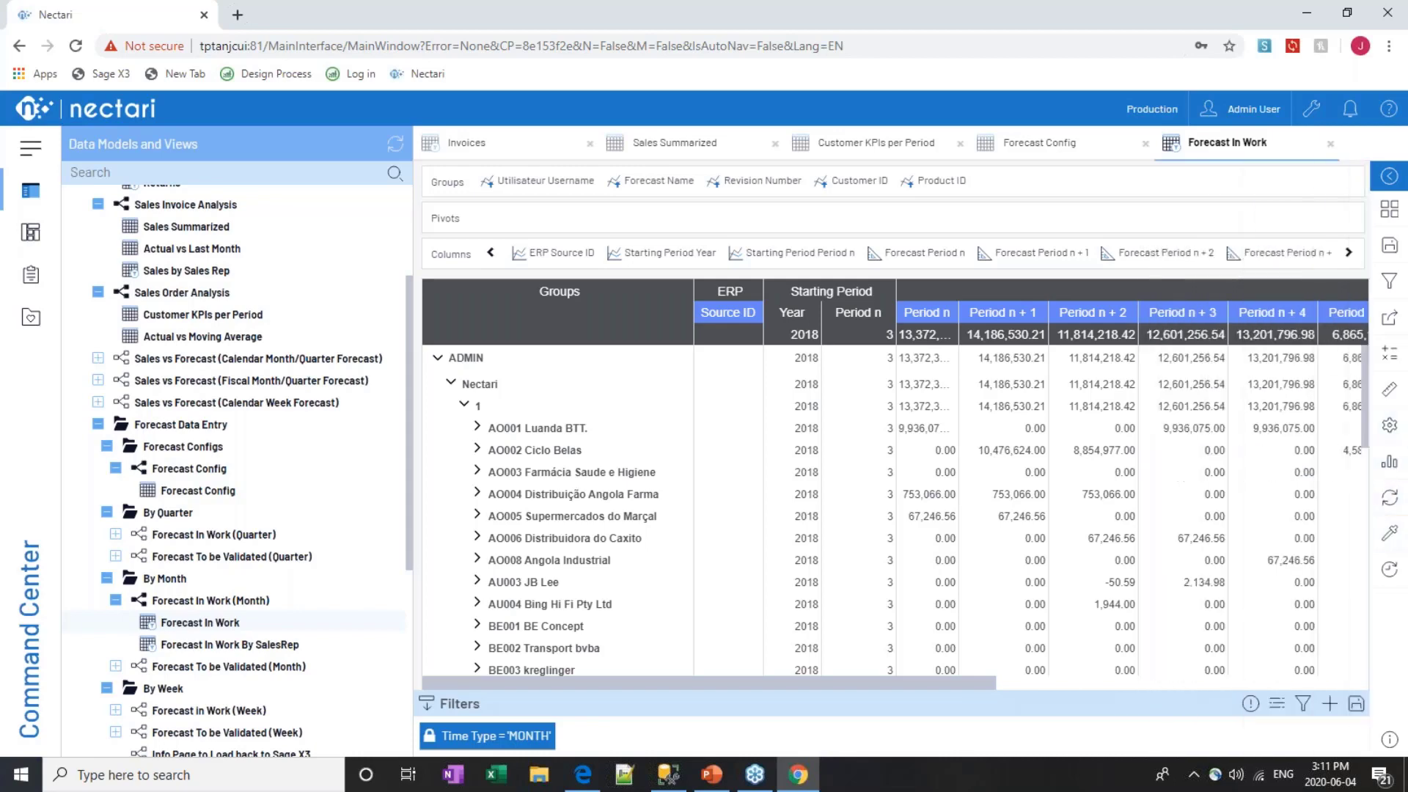
click(1390, 425)
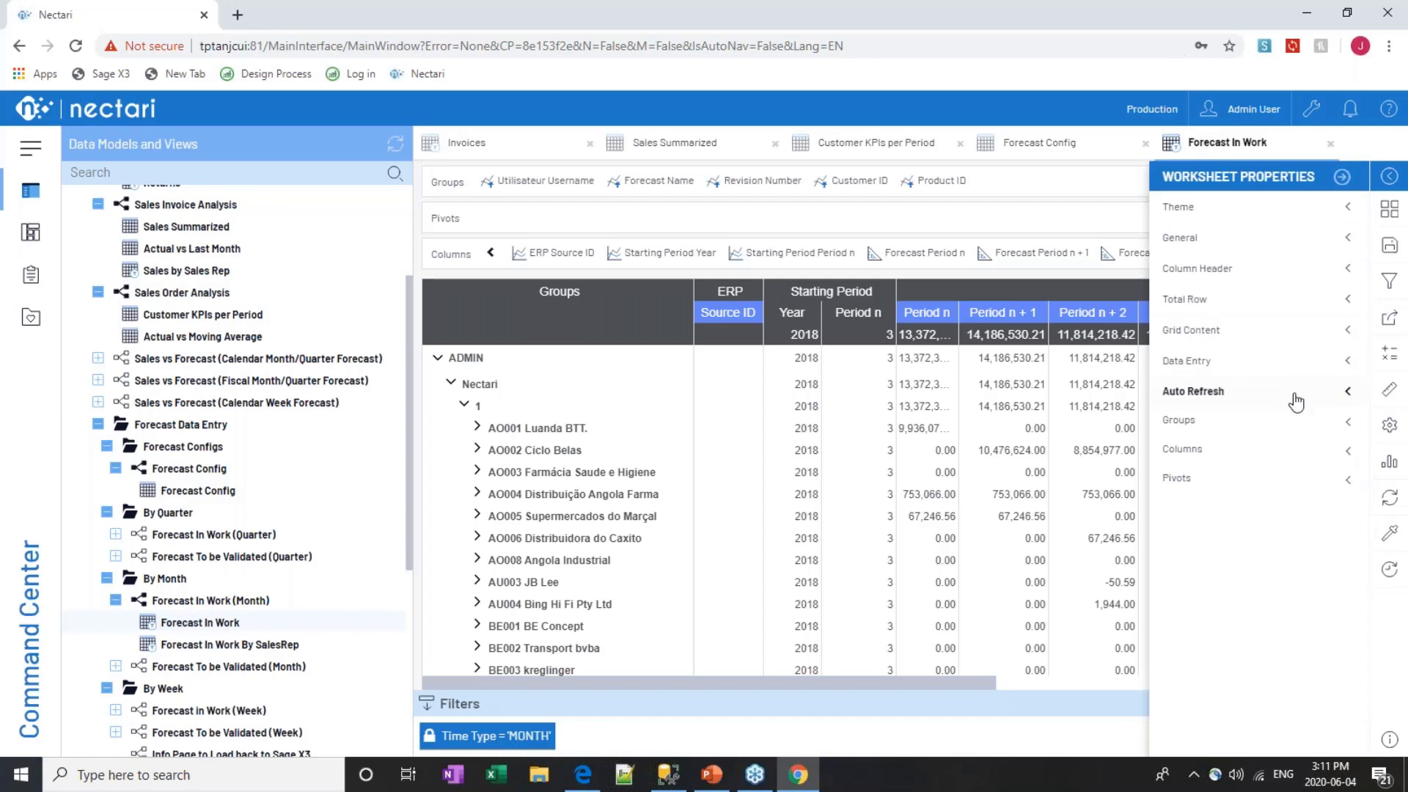
Add the Billed-to City geography dimension to the groups between Utilisateur Username and Forecast Name
click(1392, 393)
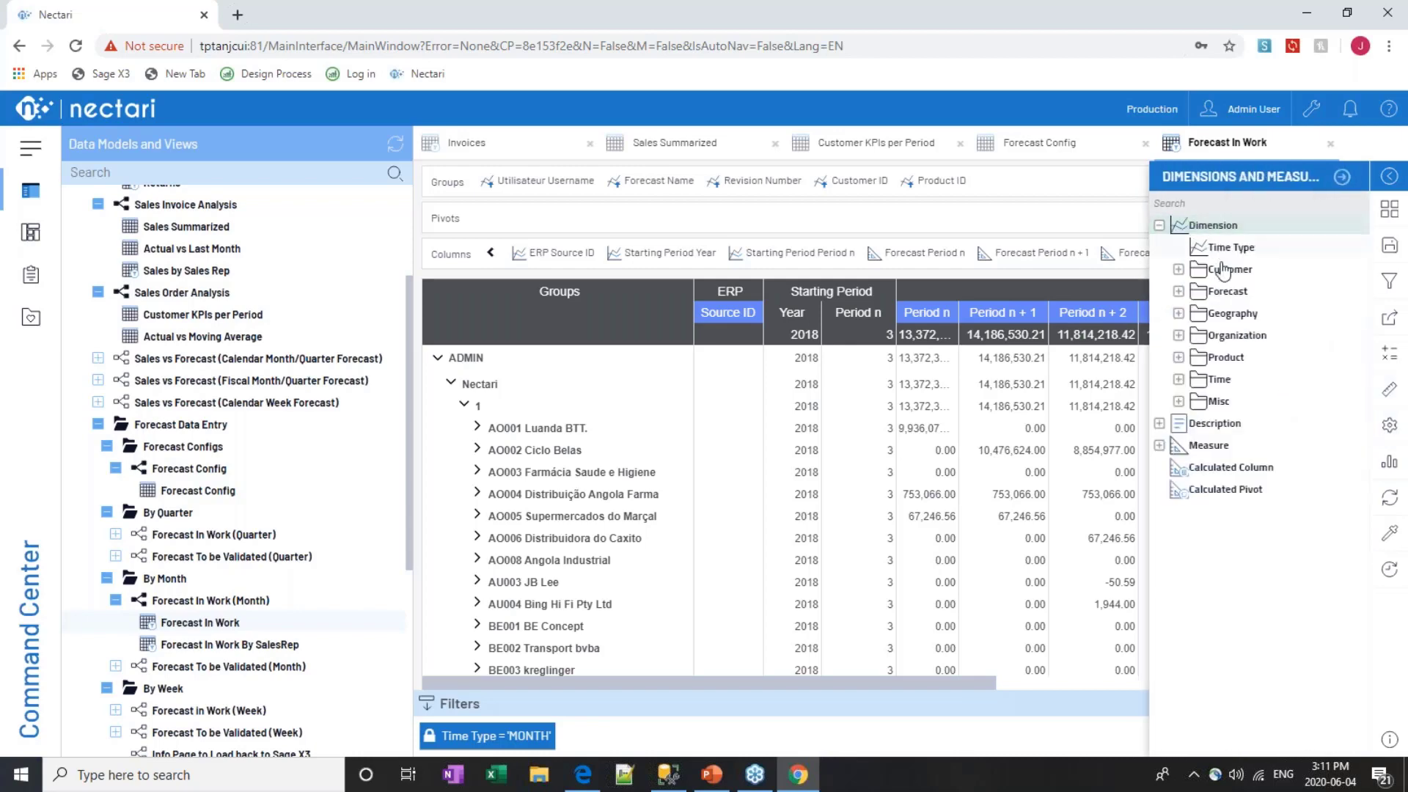
click(1179, 269)
click(1178, 270)
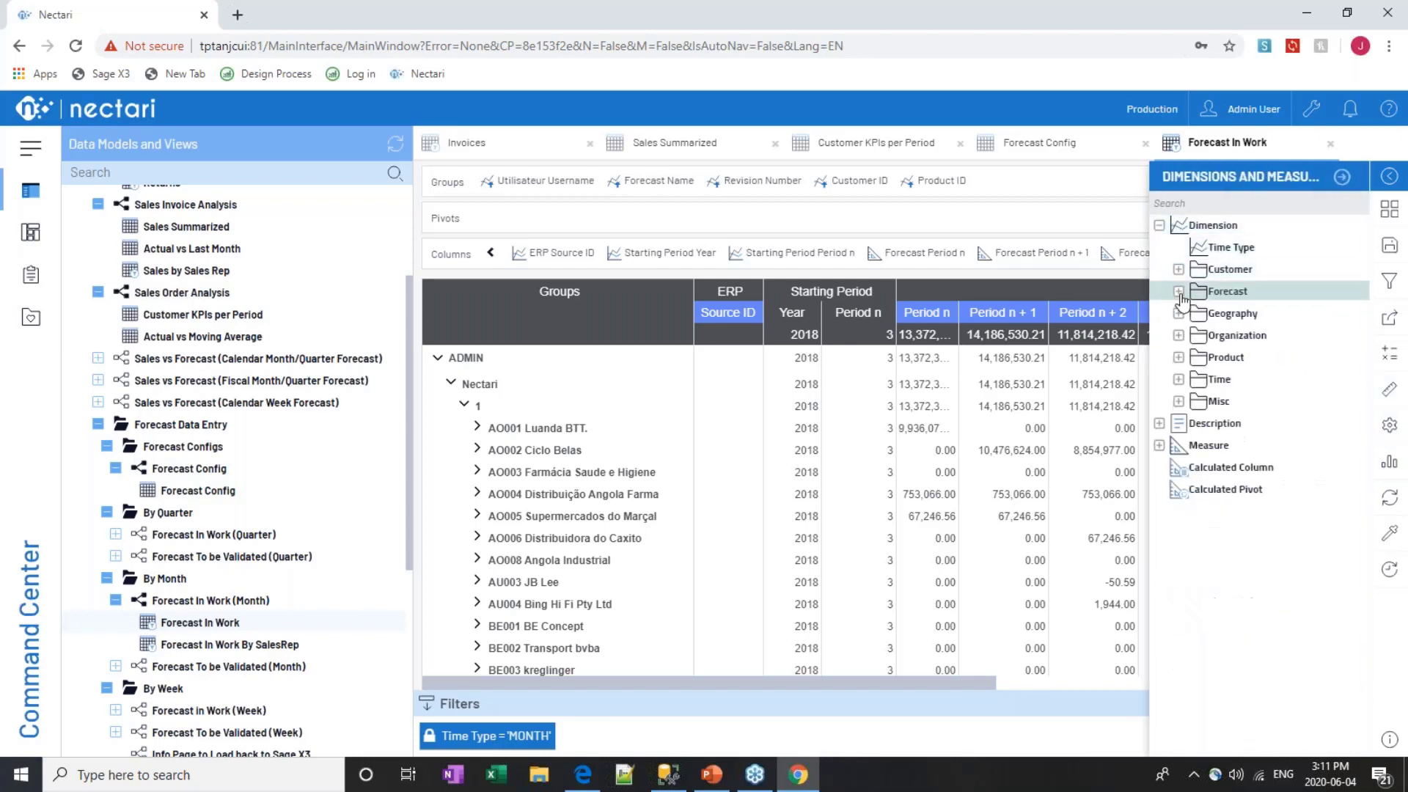
click(1178, 313)
drag(1261, 379, 605, 192)
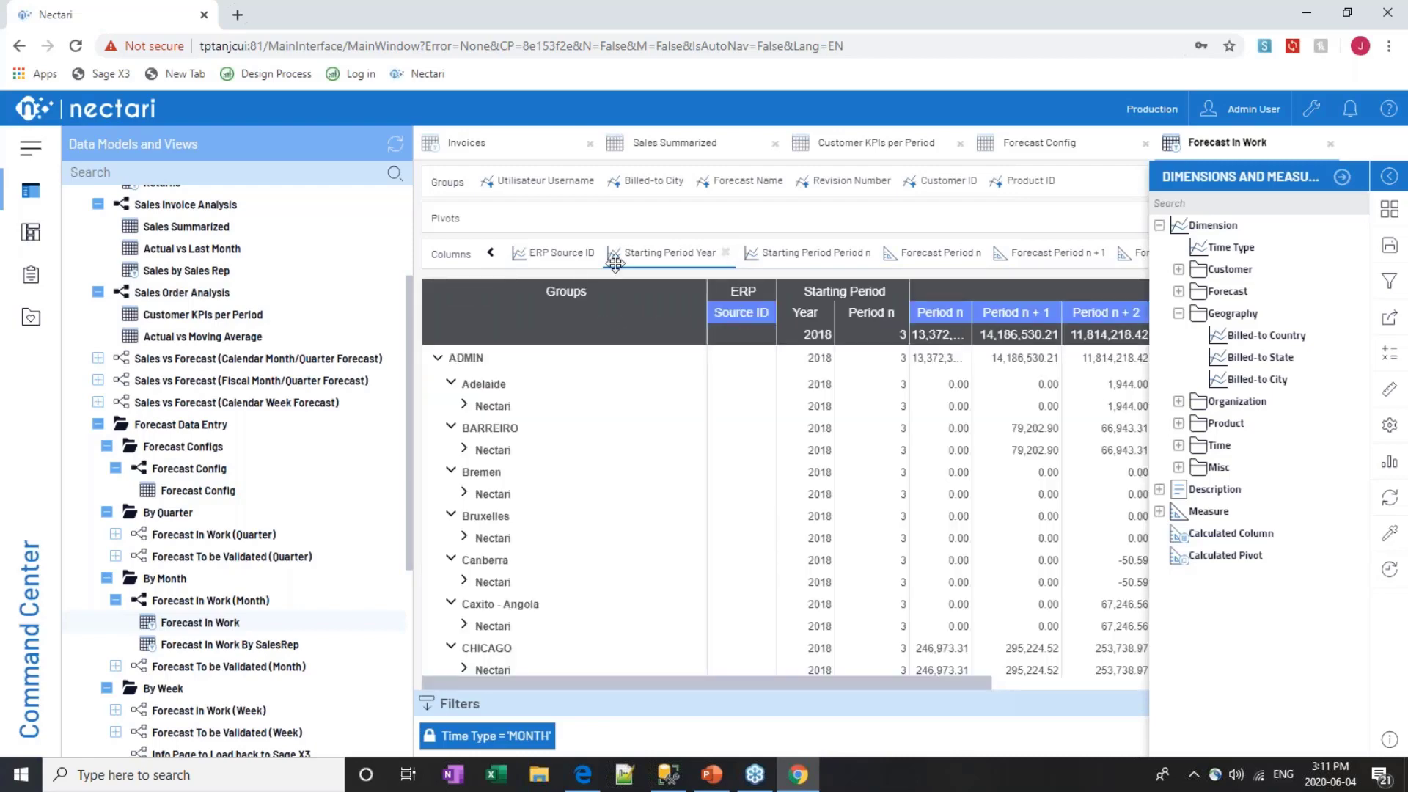
Move the Billed-to City group behind Revision Number and expand revision 1 of the Nectari forecast down to its cities
scroll(496, 425, down, 3)
scroll(496, 429, down, 6)
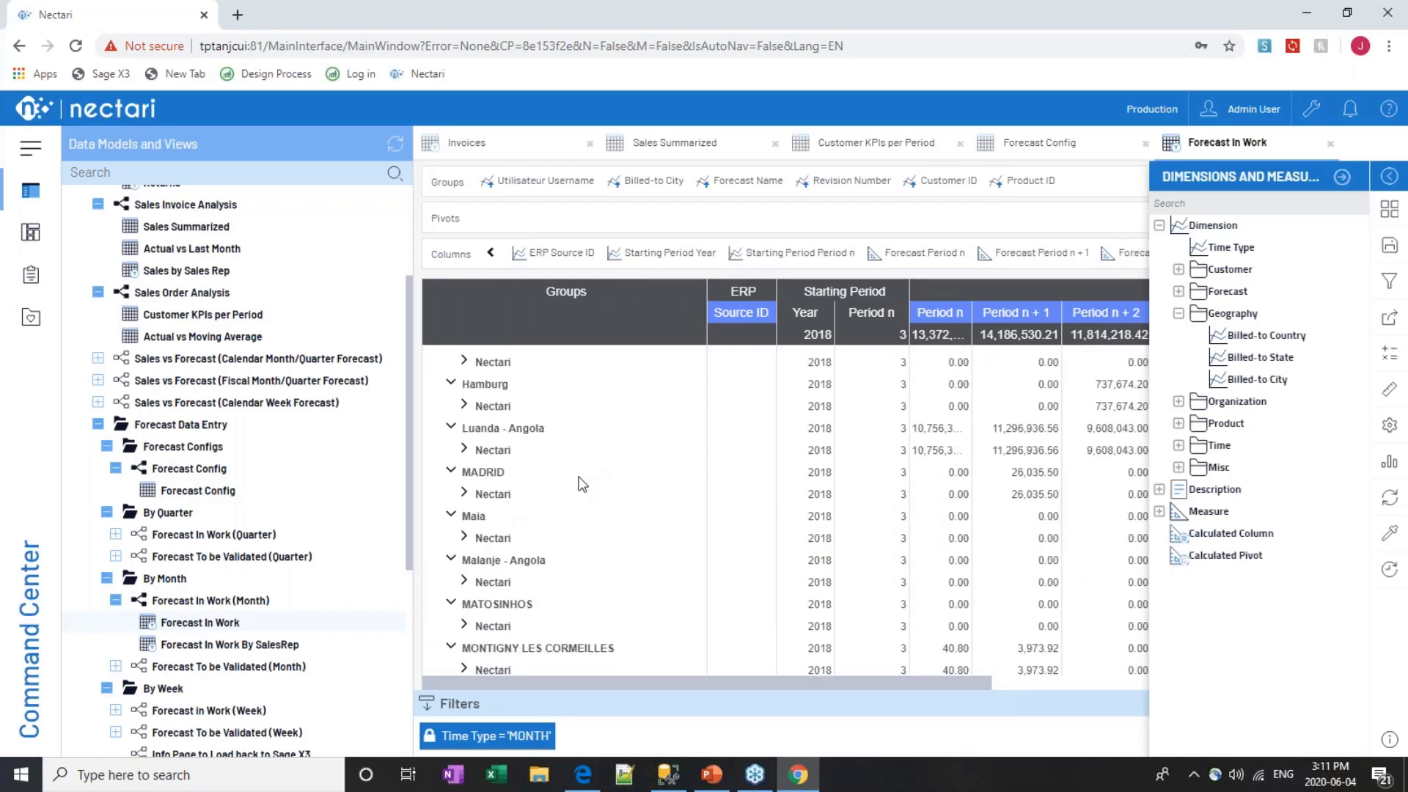
scroll(581, 481, up, 8)
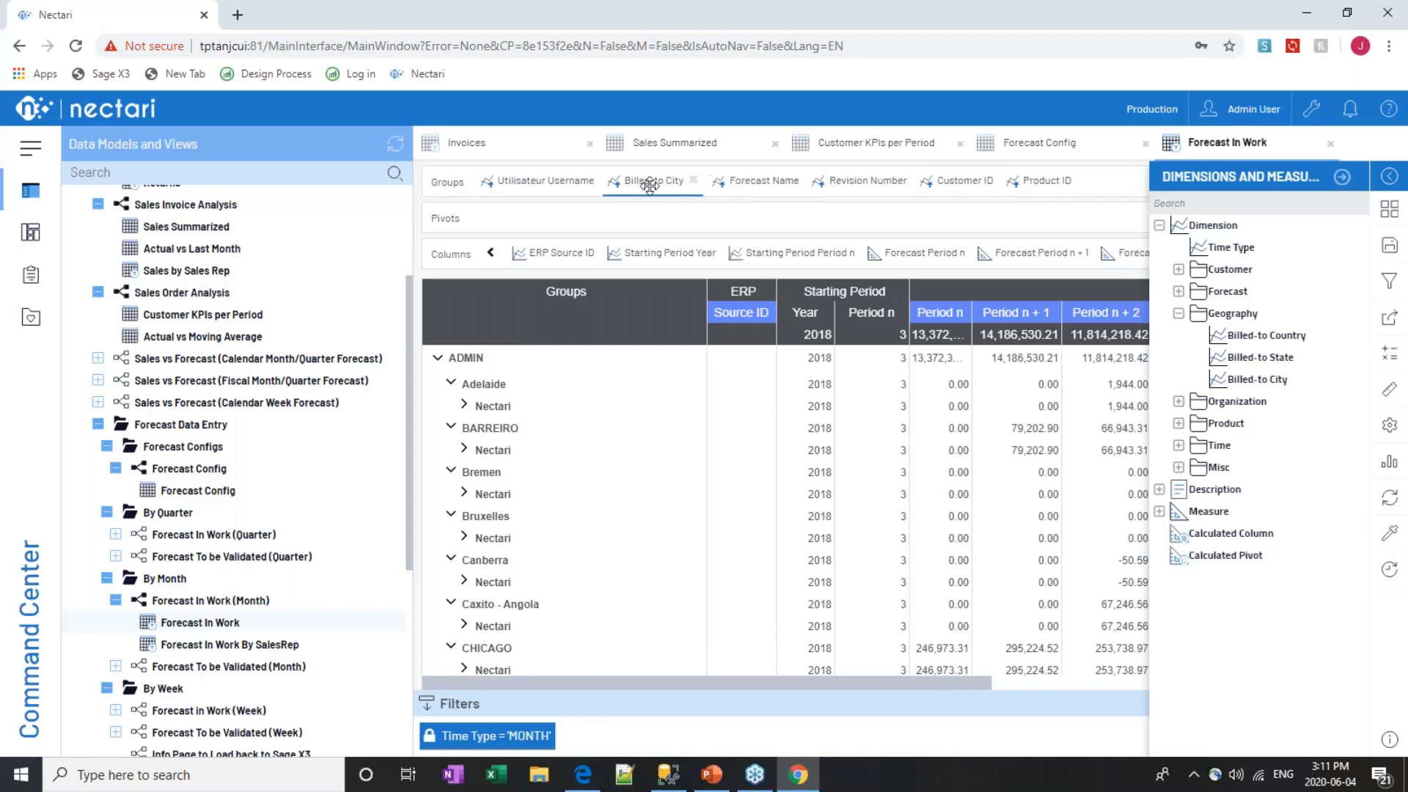
drag(649, 185, 818, 184)
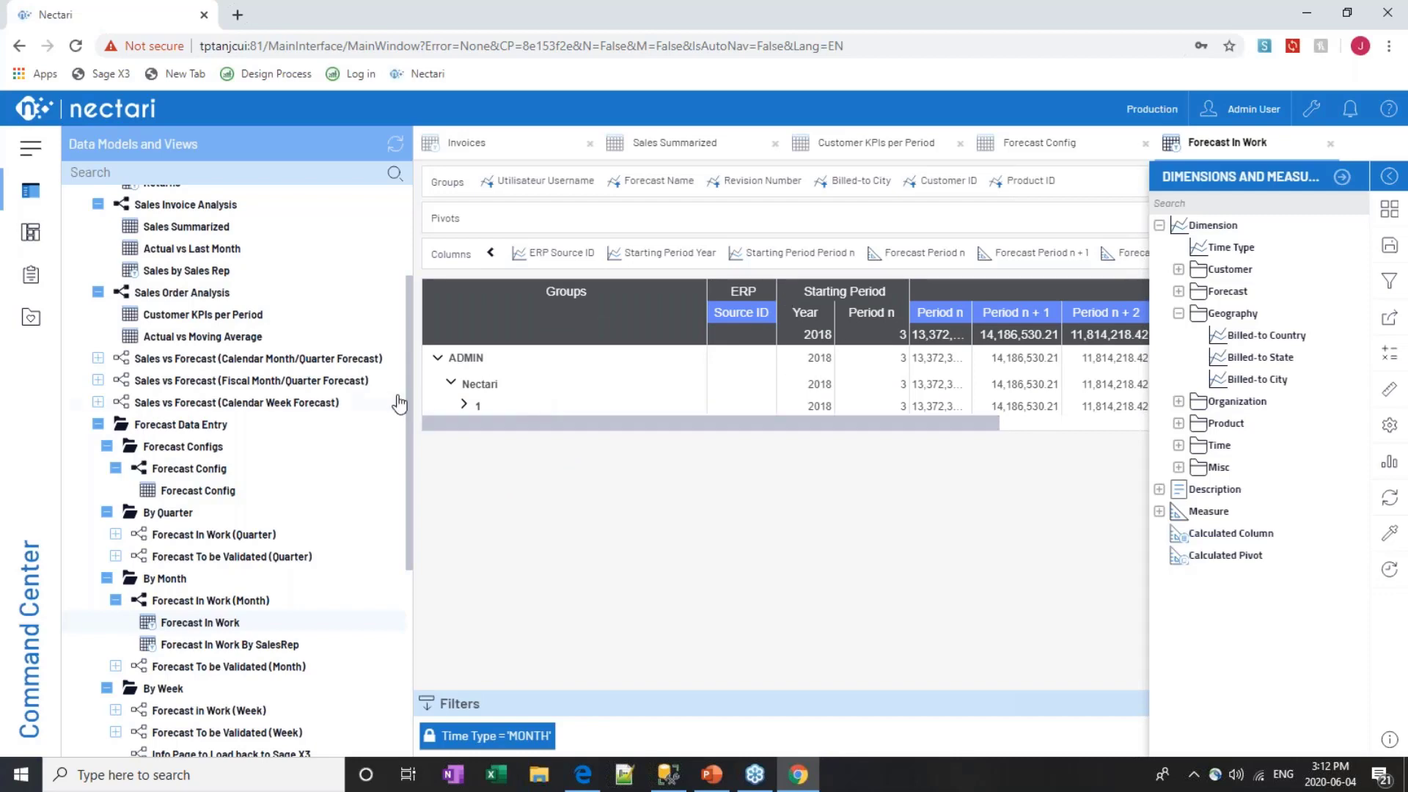
click(463, 404)
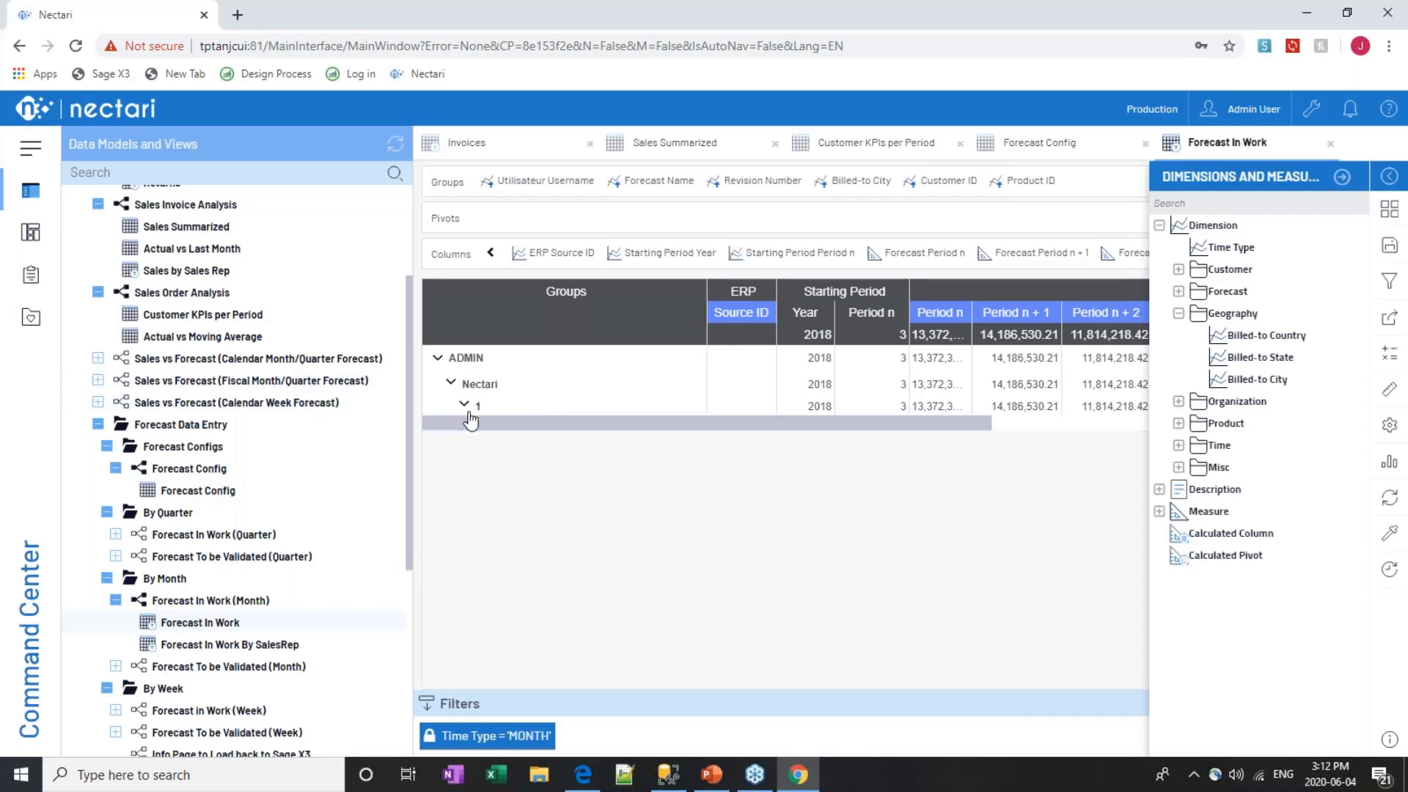
scroll(686, 565, down, 5)
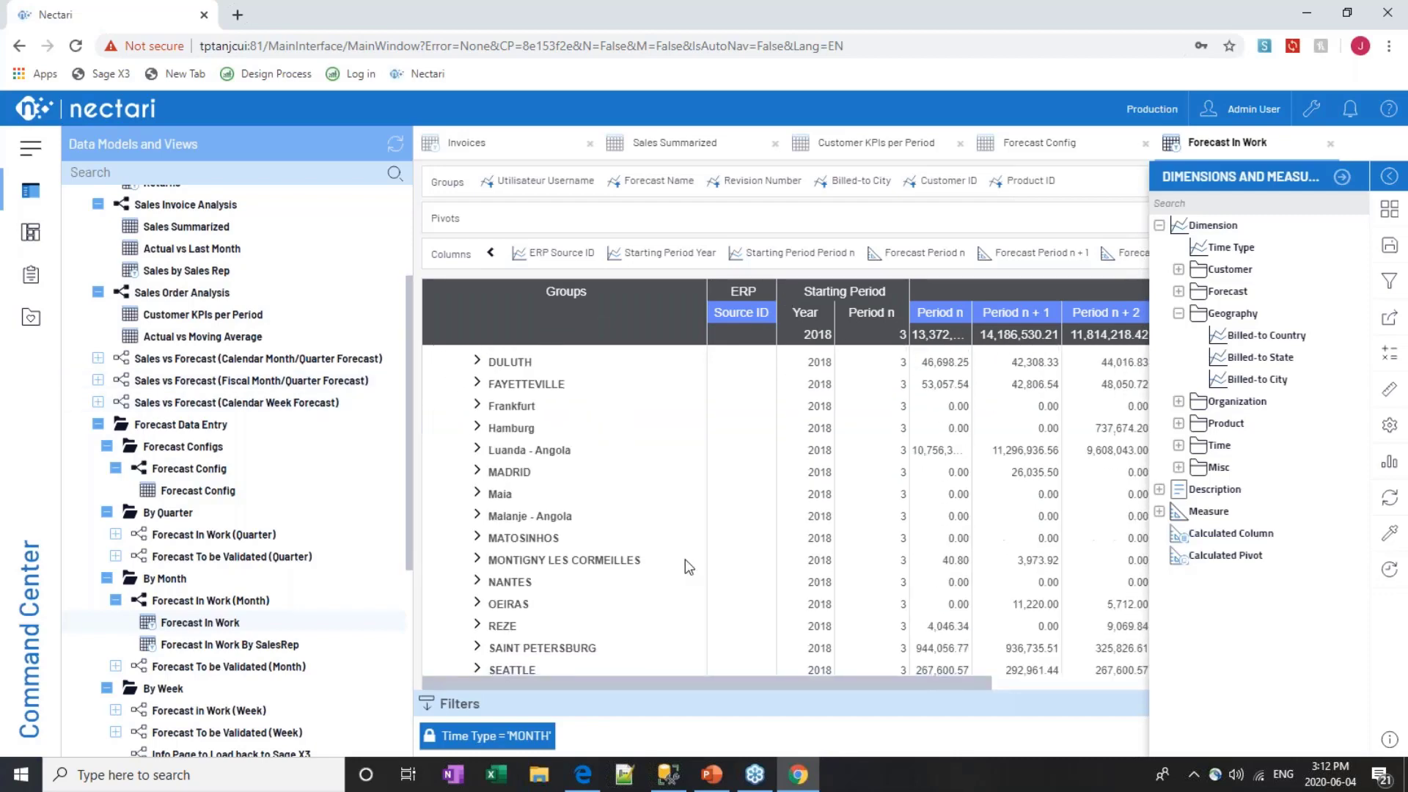
scroll(685, 559, down, 1)
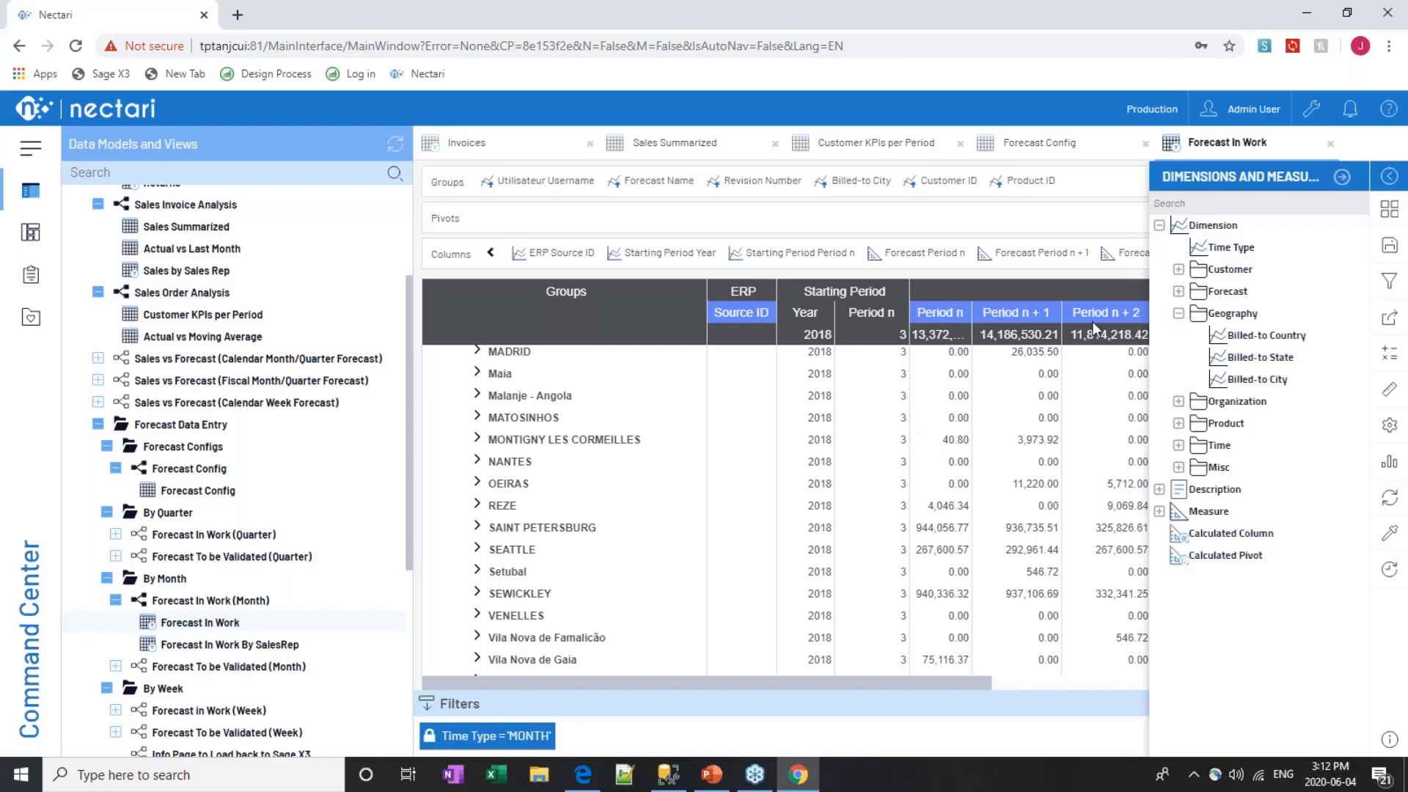
click(1341, 176)
Set the Period n + 1 forecast amount of the city MADRID to 30,000
scroll(953, 632, down, 1)
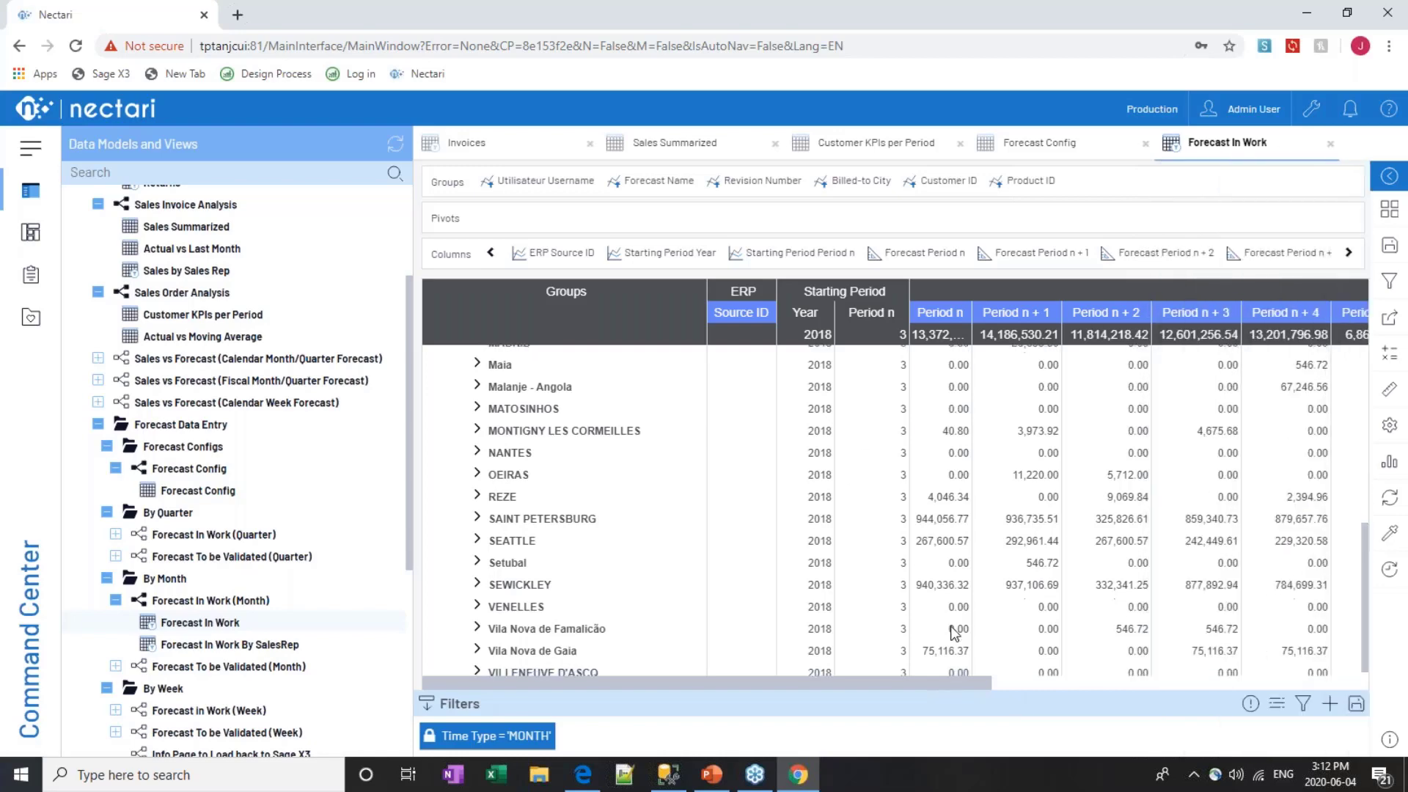
scroll(809, 564, up, 10)
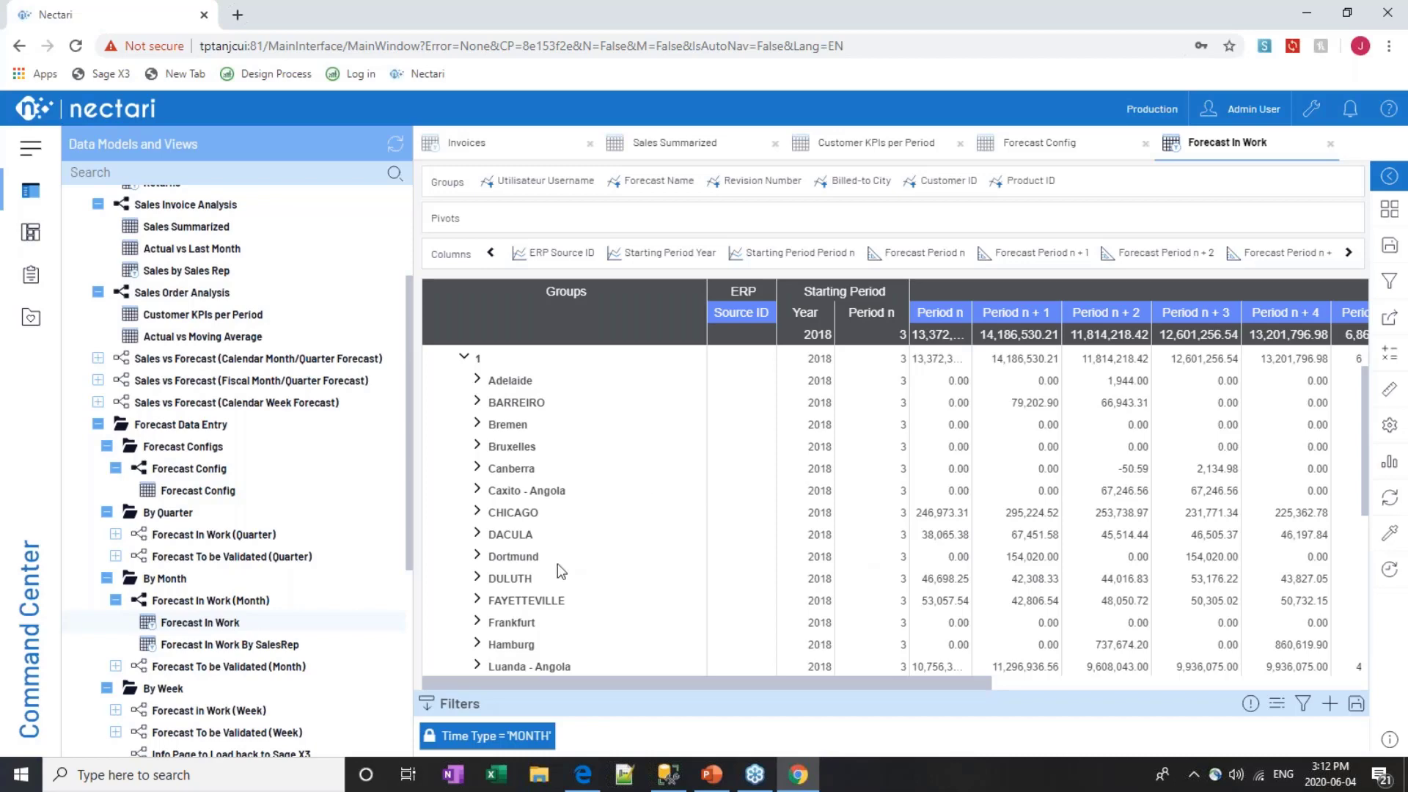
scroll(564, 591, down, 1)
scroll(562, 590, down, 4)
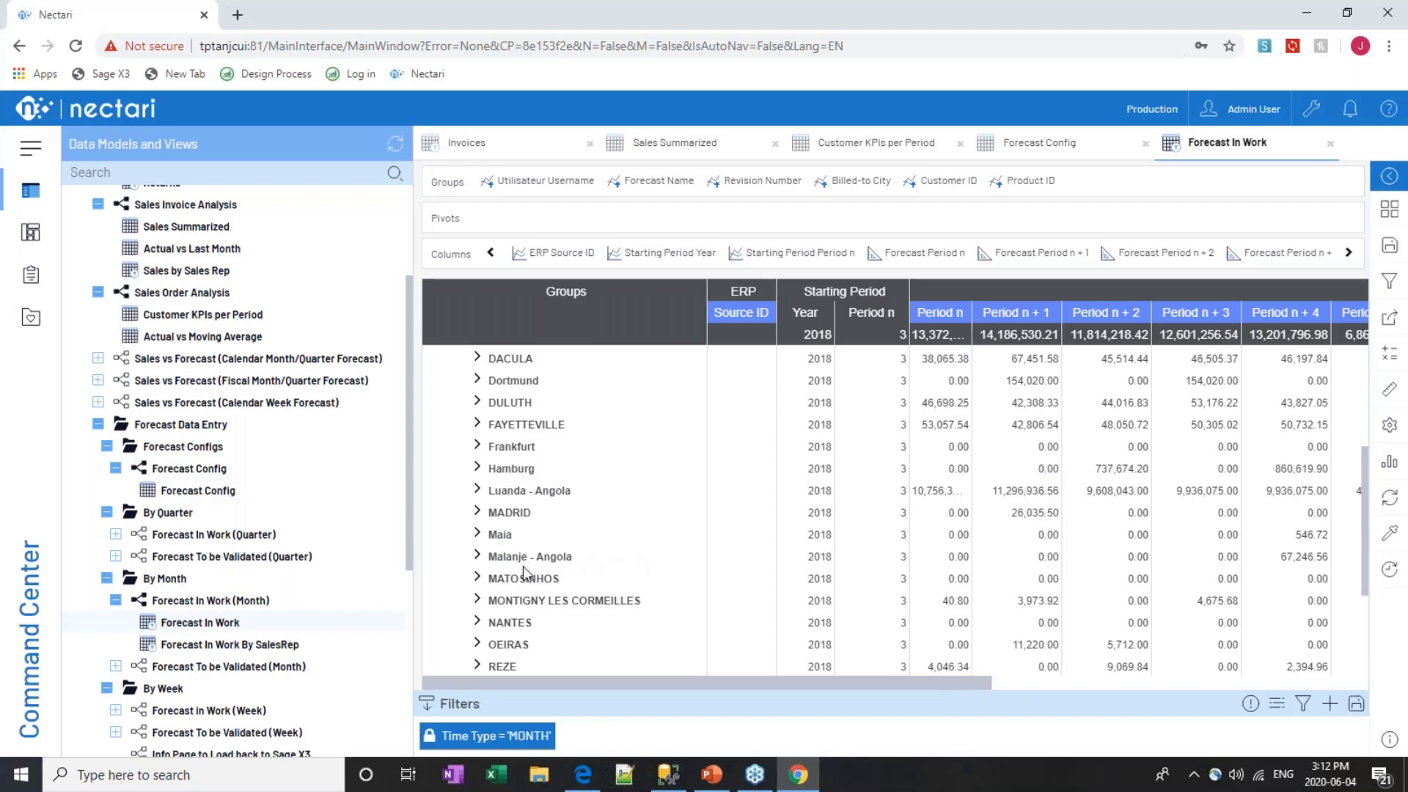
click(1023, 497)
click(1021, 513)
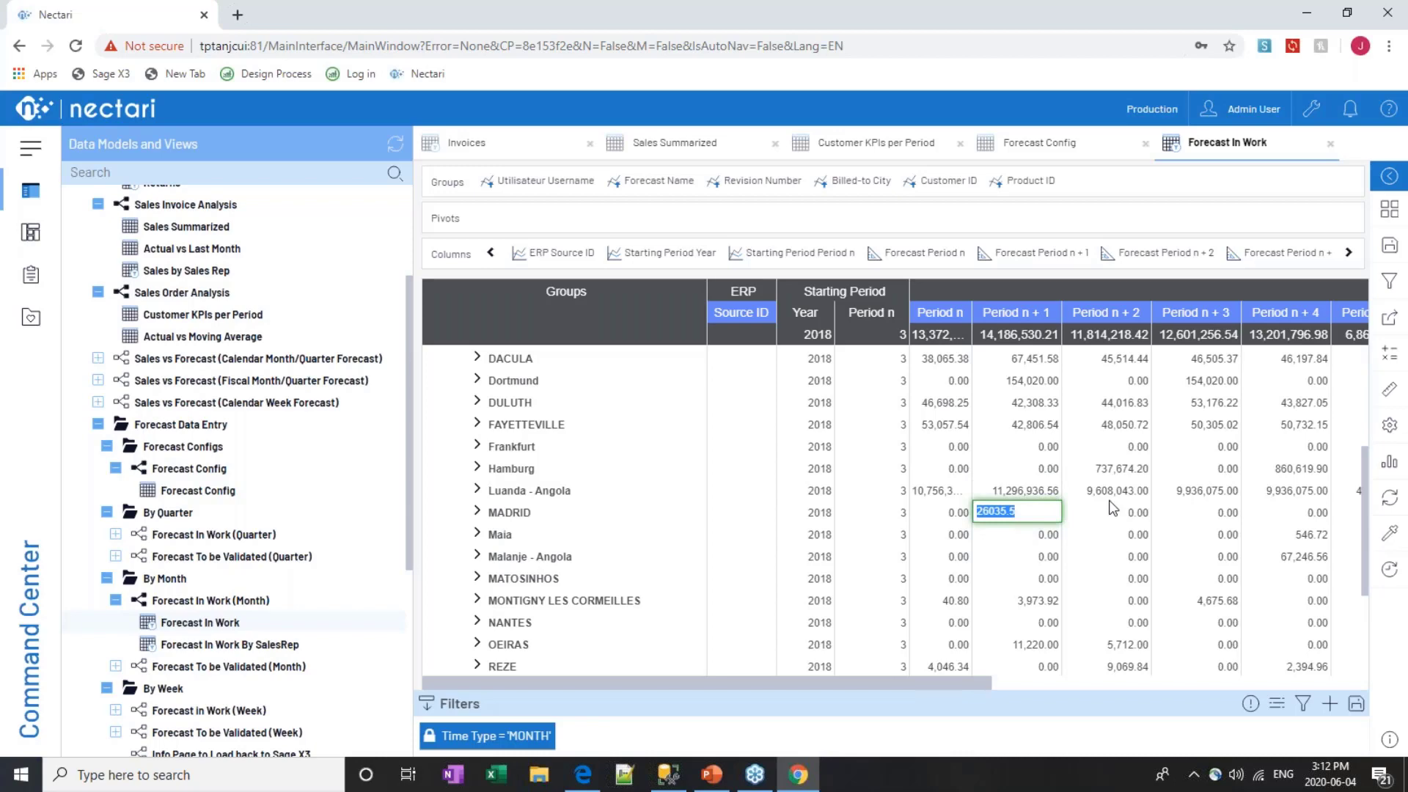
text(30,)
text(0000)
key(Return)
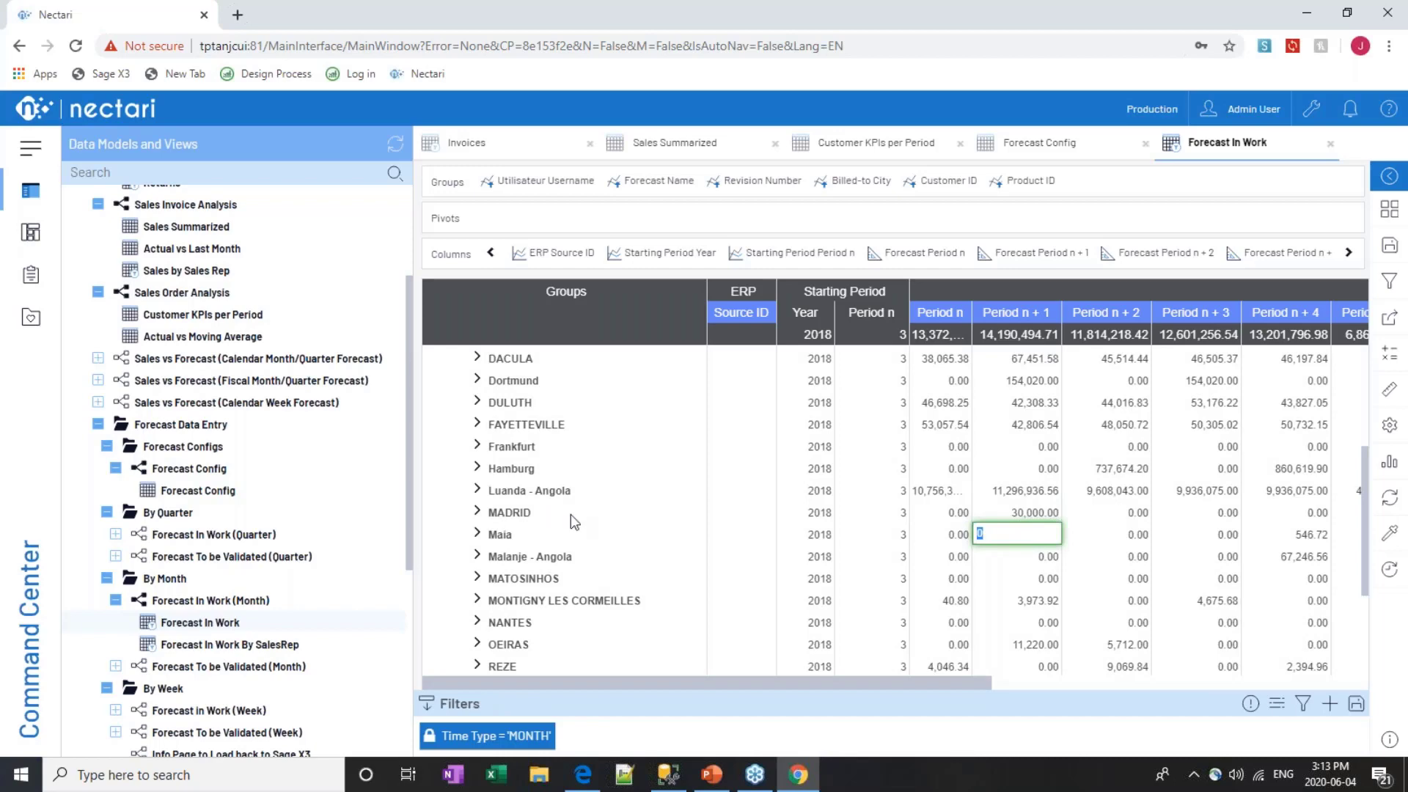
Expand MADRID and its customer Productos Tecnológicos SA to examine how the edited amount is distributed across products
click(478, 512)
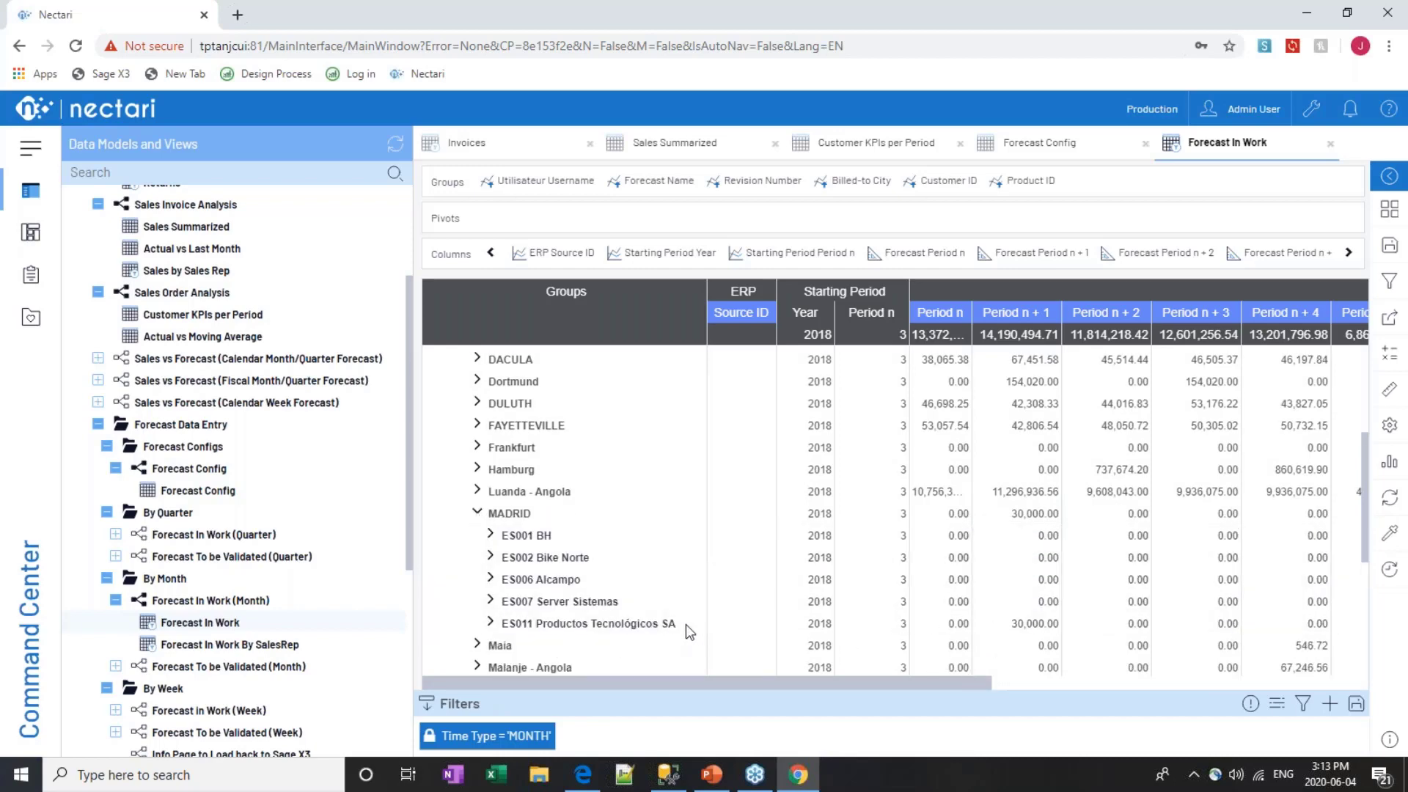
click(490, 623)
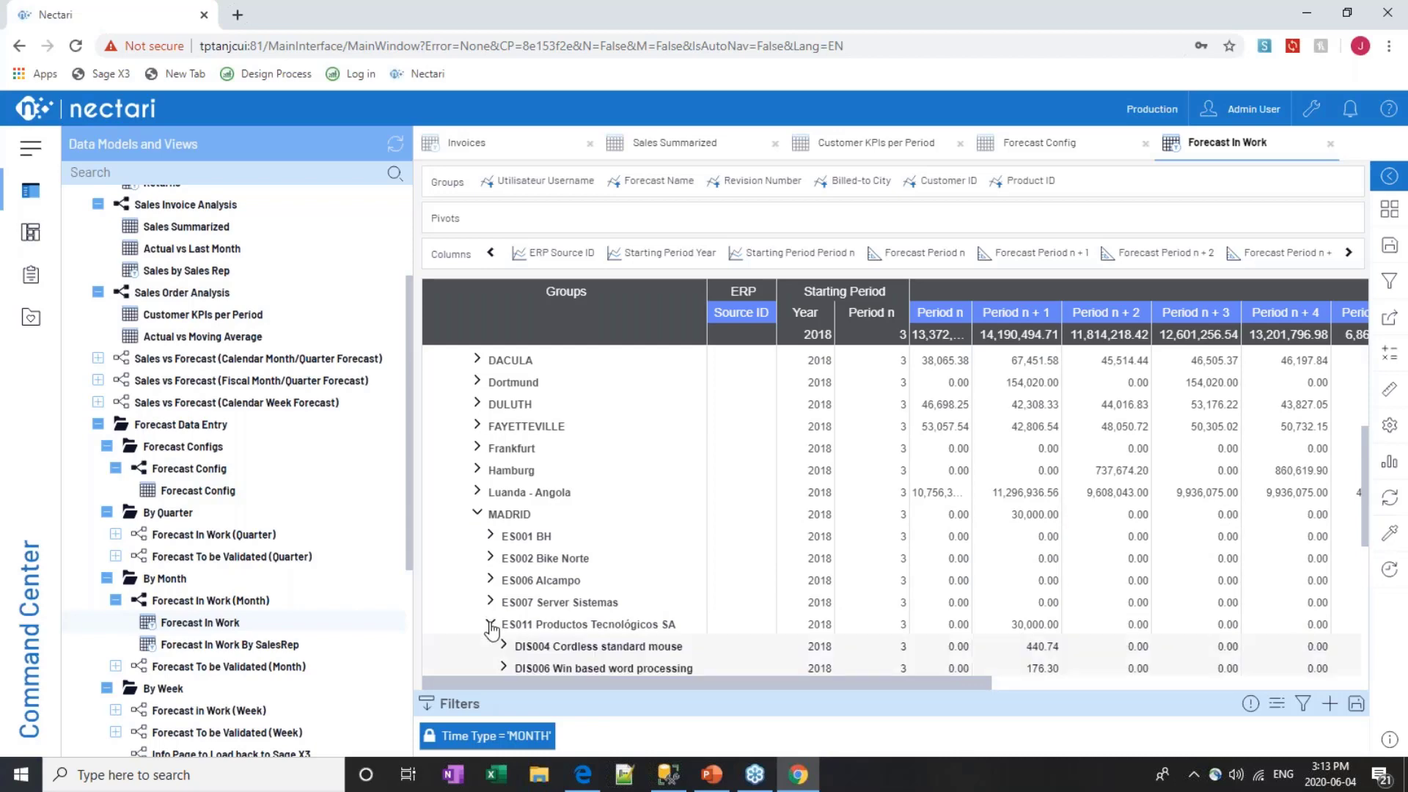
scroll(997, 561, down, 1)
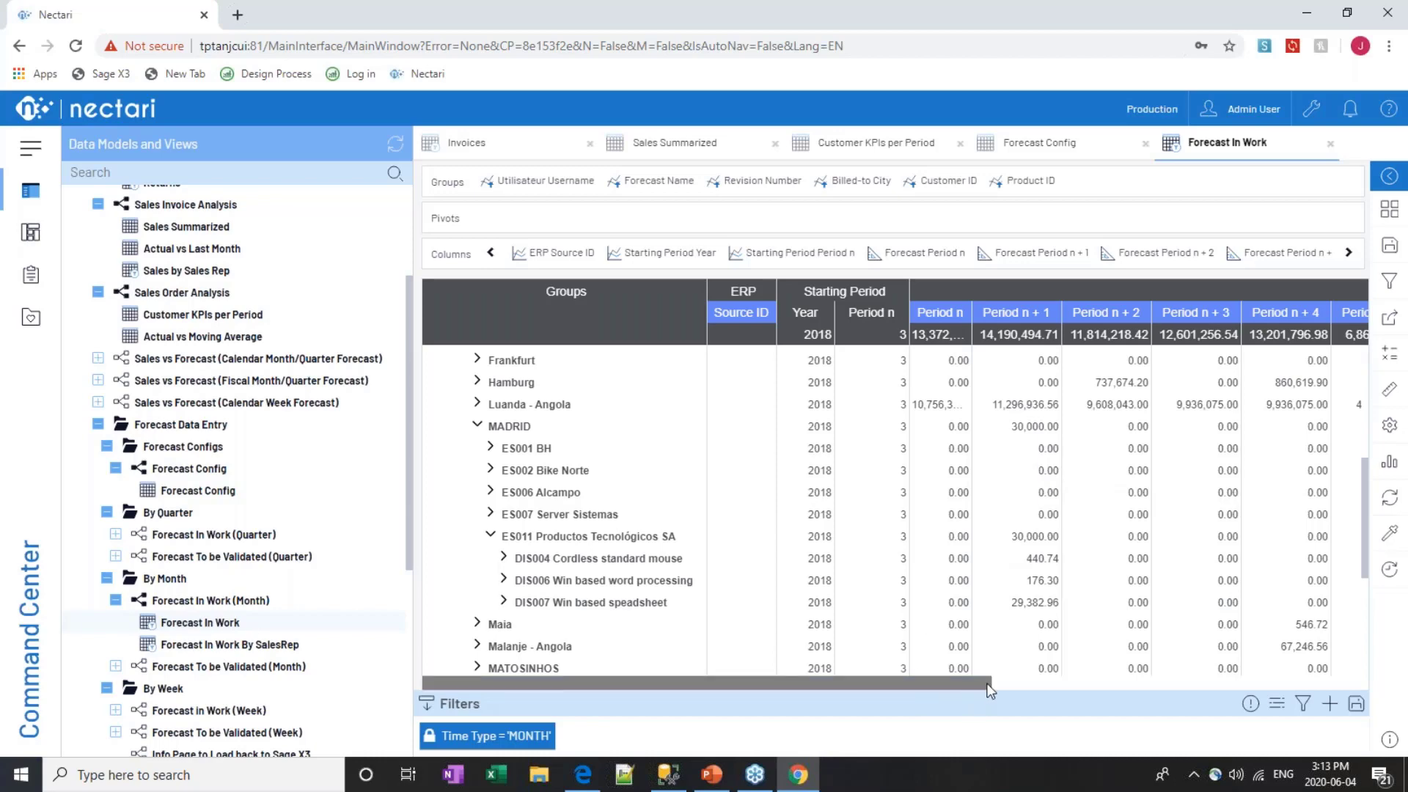
Set the Period n + 8 forecast amount of the city DULUTH to 51,000
drag(965, 683, 1248, 648)
scroll(1247, 638, up, 3)
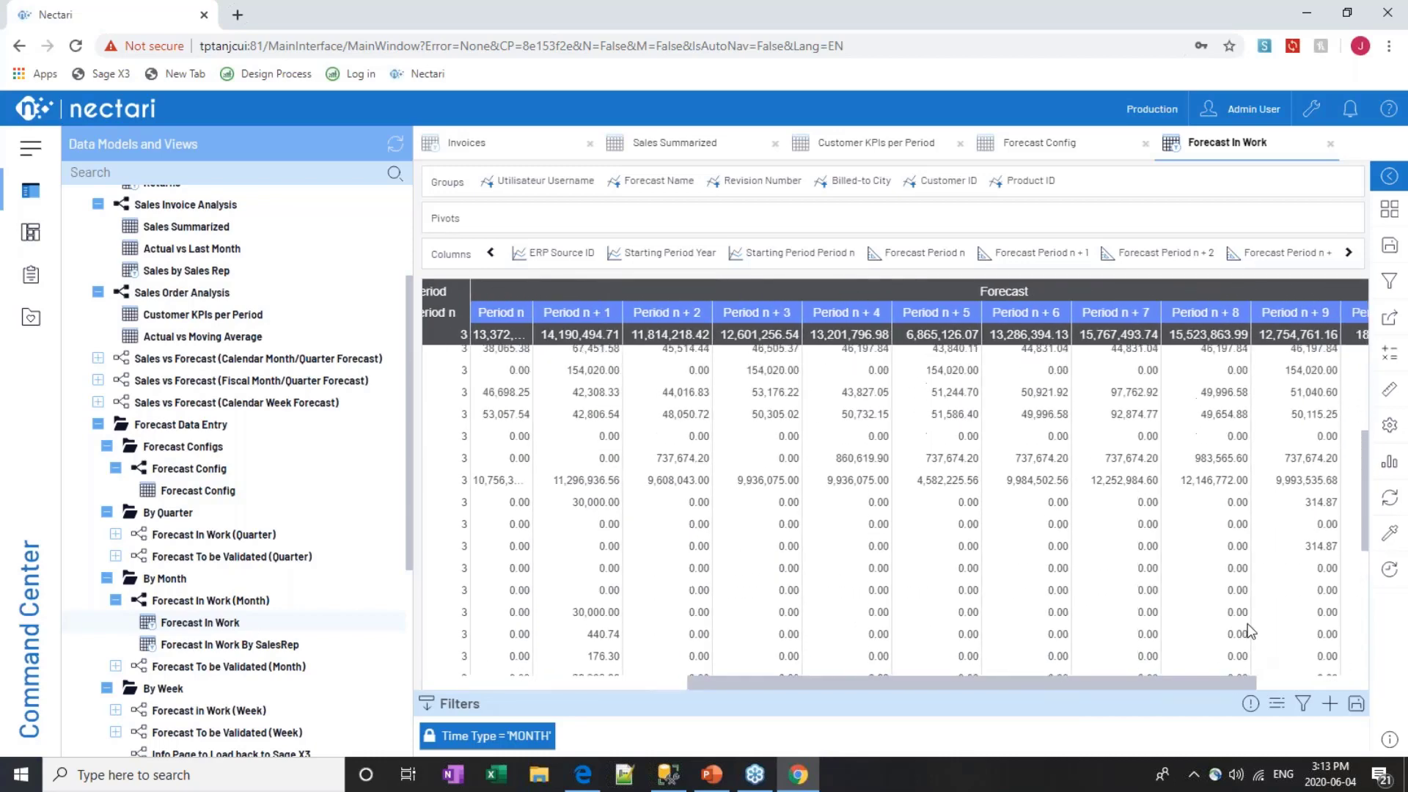
click(1239, 493)
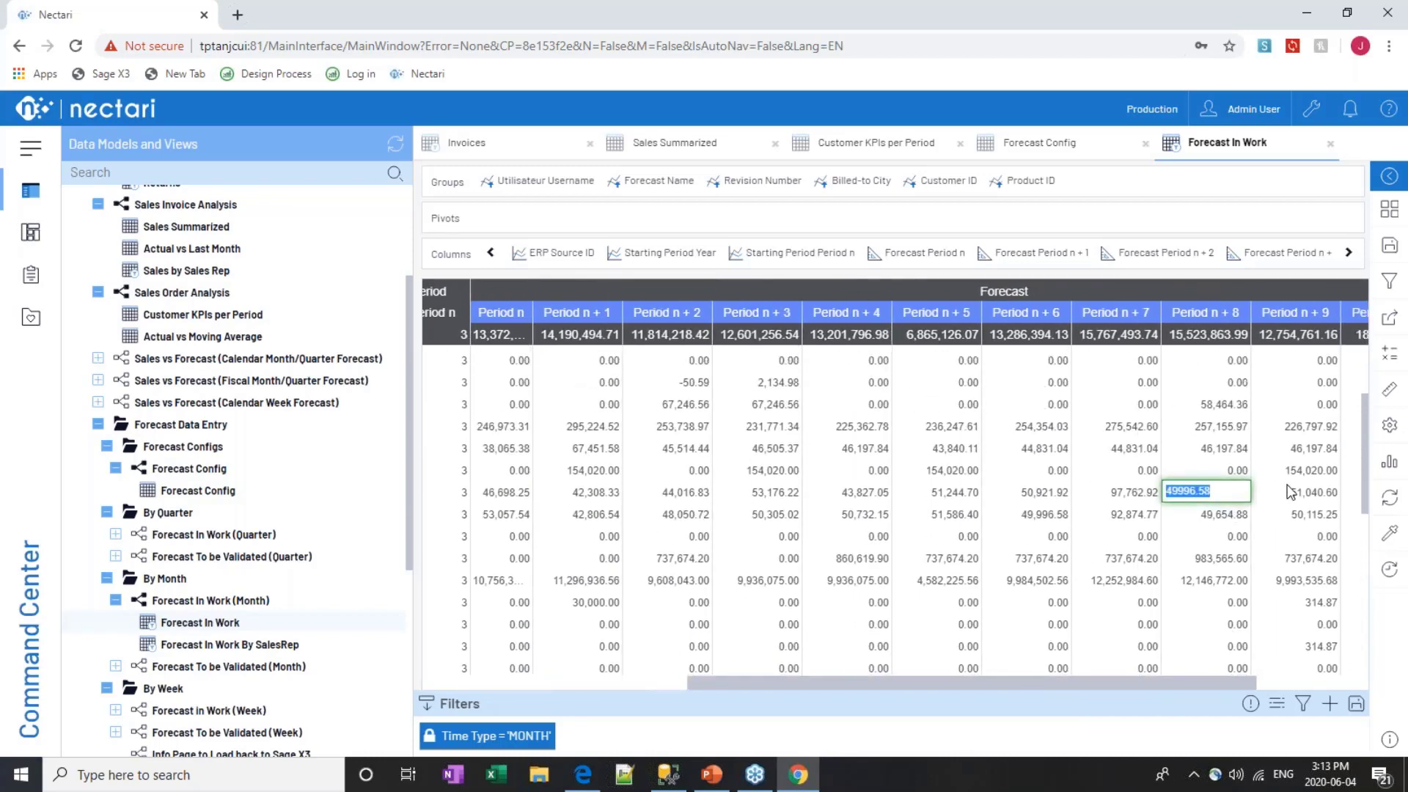
text(51000)
key(Return)
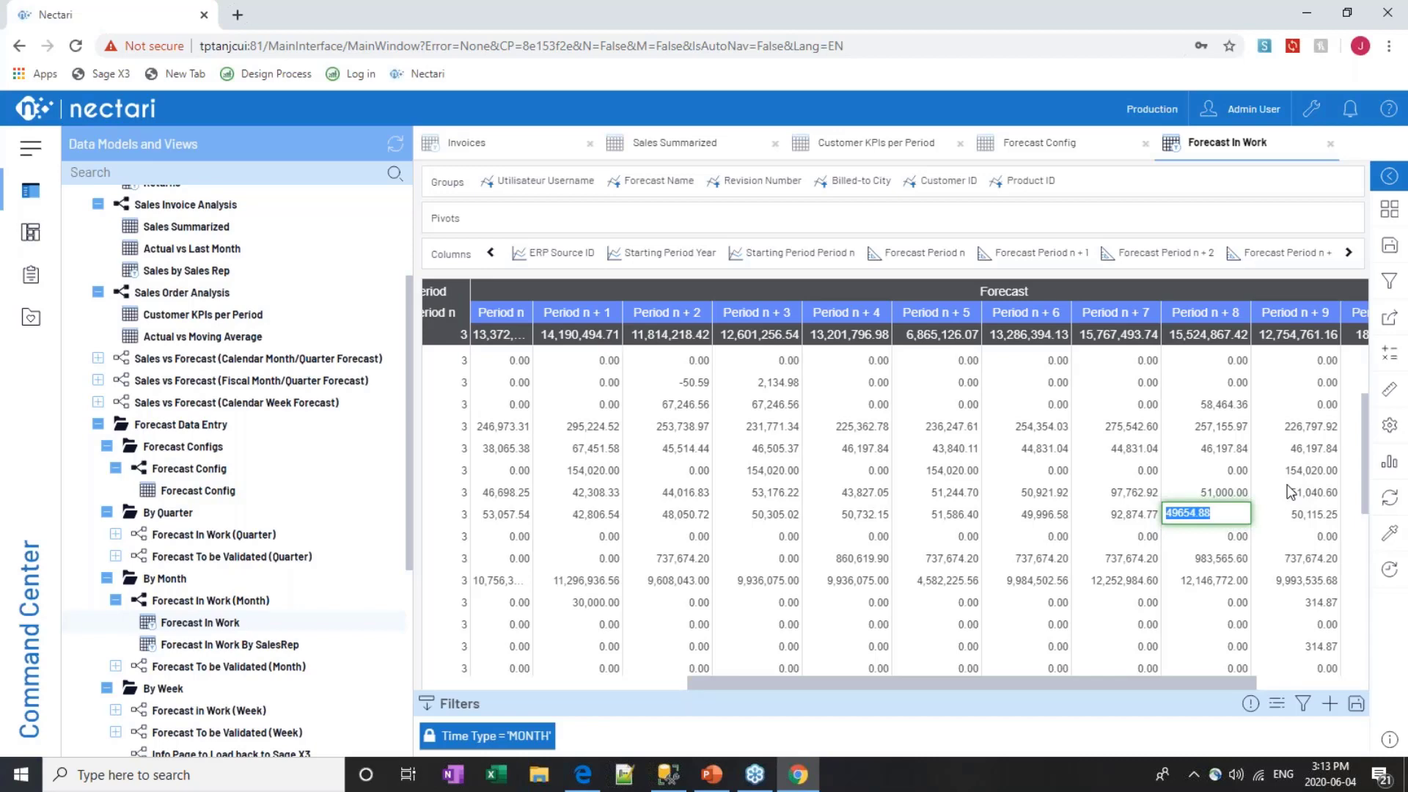
key(XF86AudioRaiseVolume)
Find the Sales Rep ID dimension and add it to the groups between Revision Number and Billed-to City
click(1391, 394)
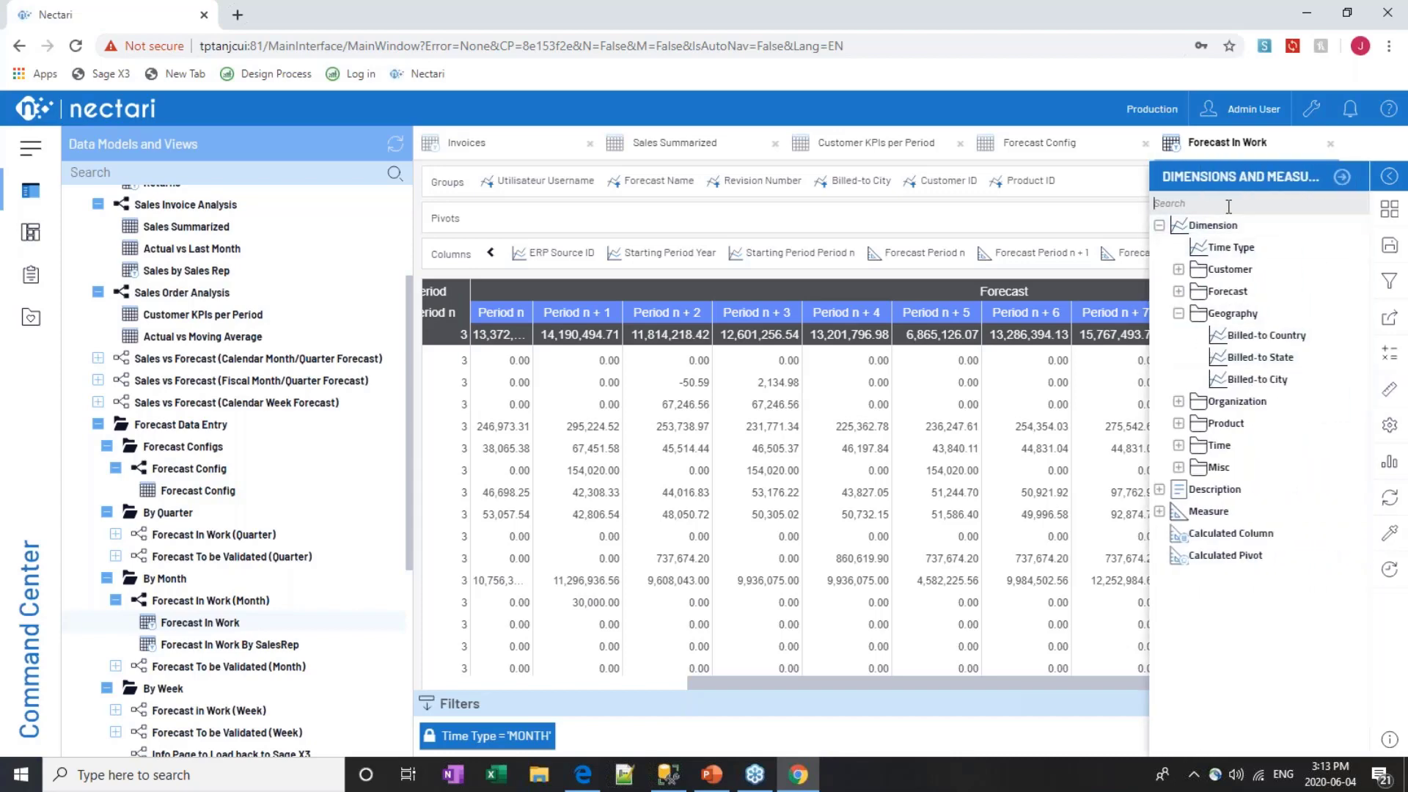
click(1228, 207)
text(sales rep)
drag(1256, 269, 848, 176)
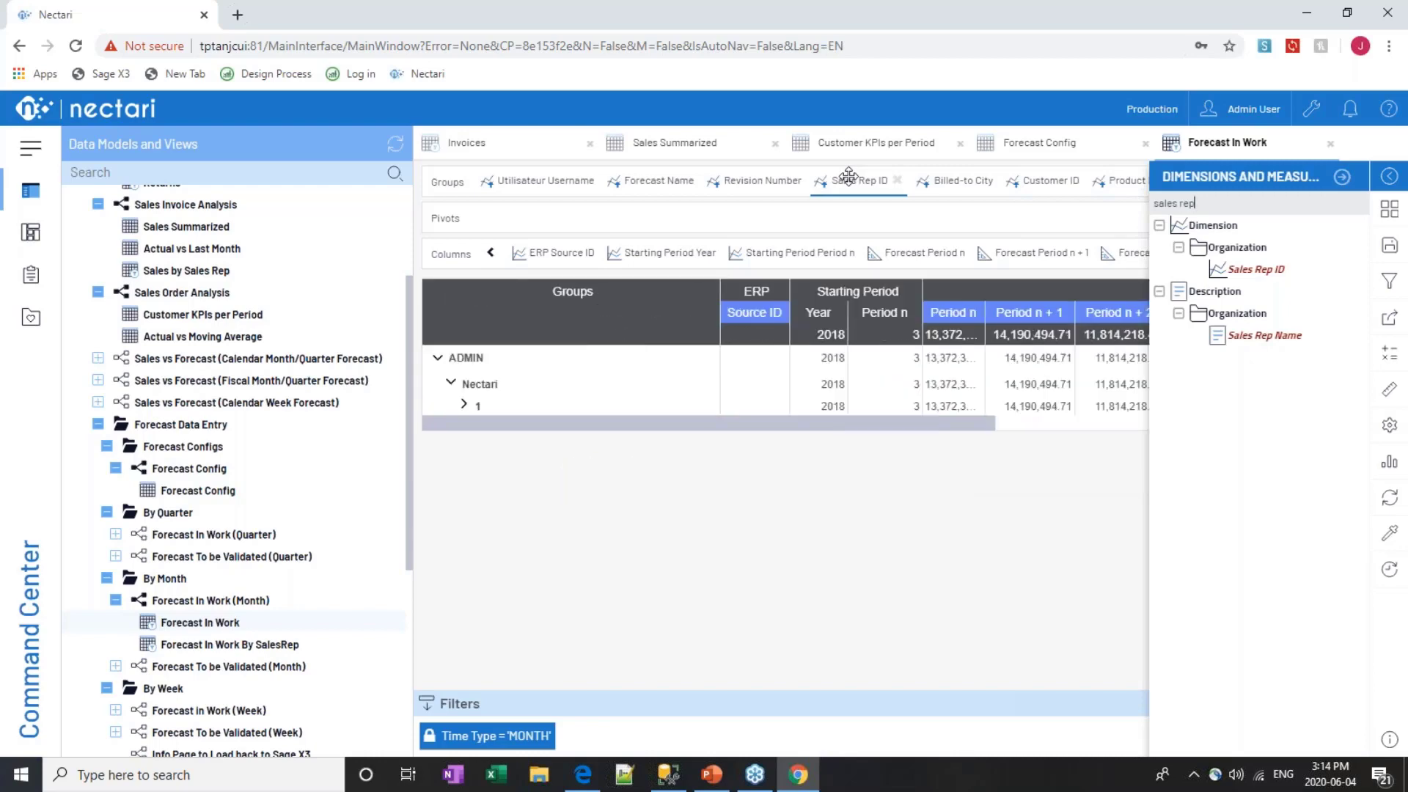
click(1341, 177)
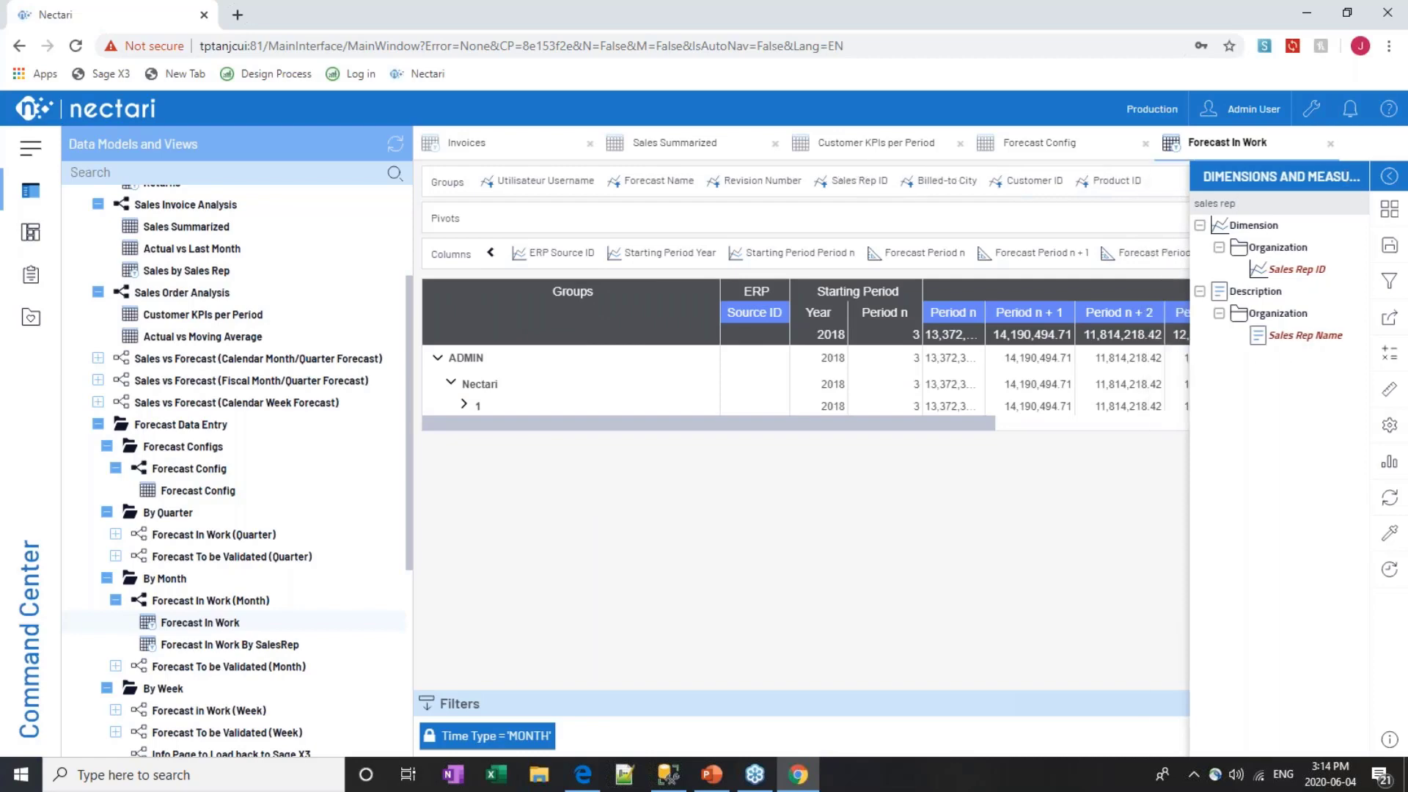
key(XF86AudioMicMute)
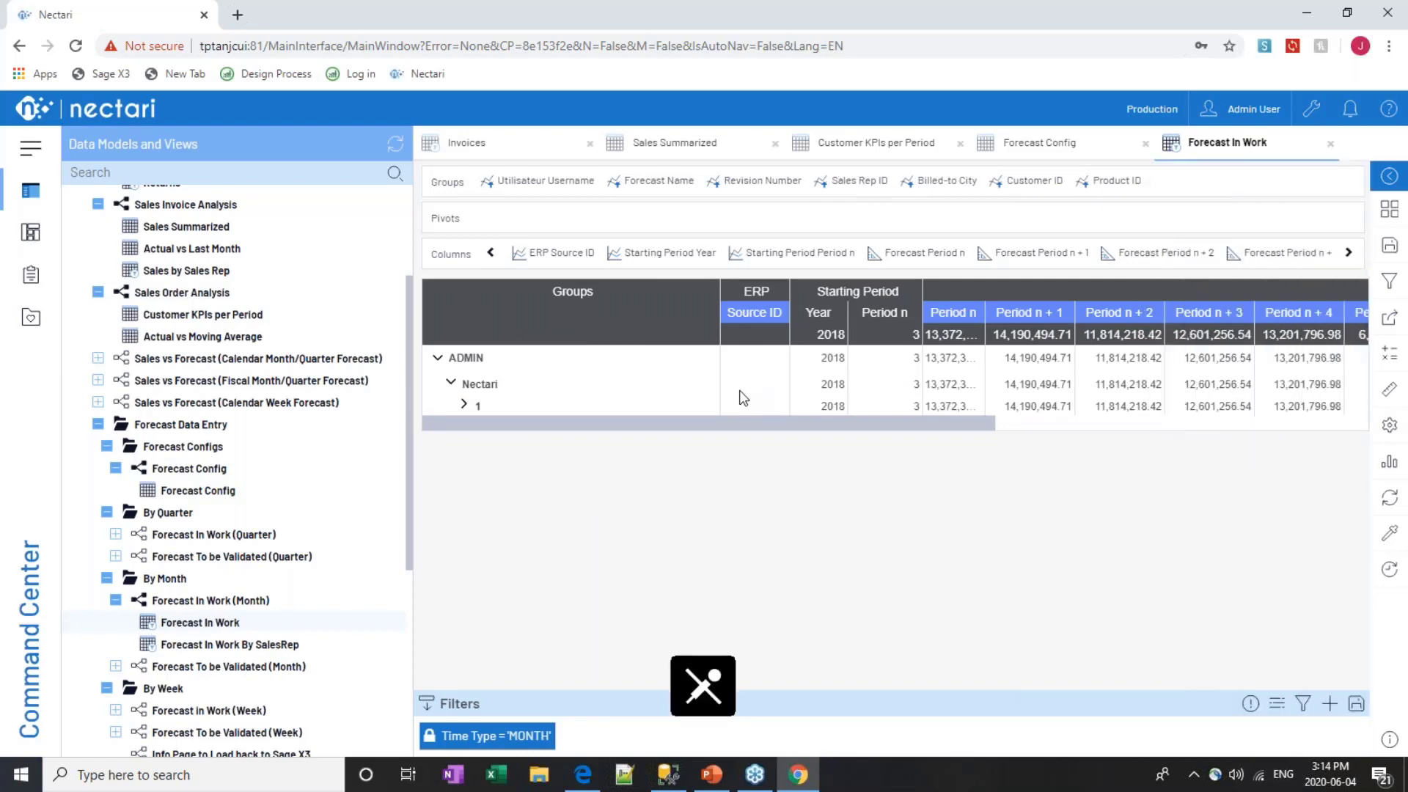
key(XF86AudioMicMute)
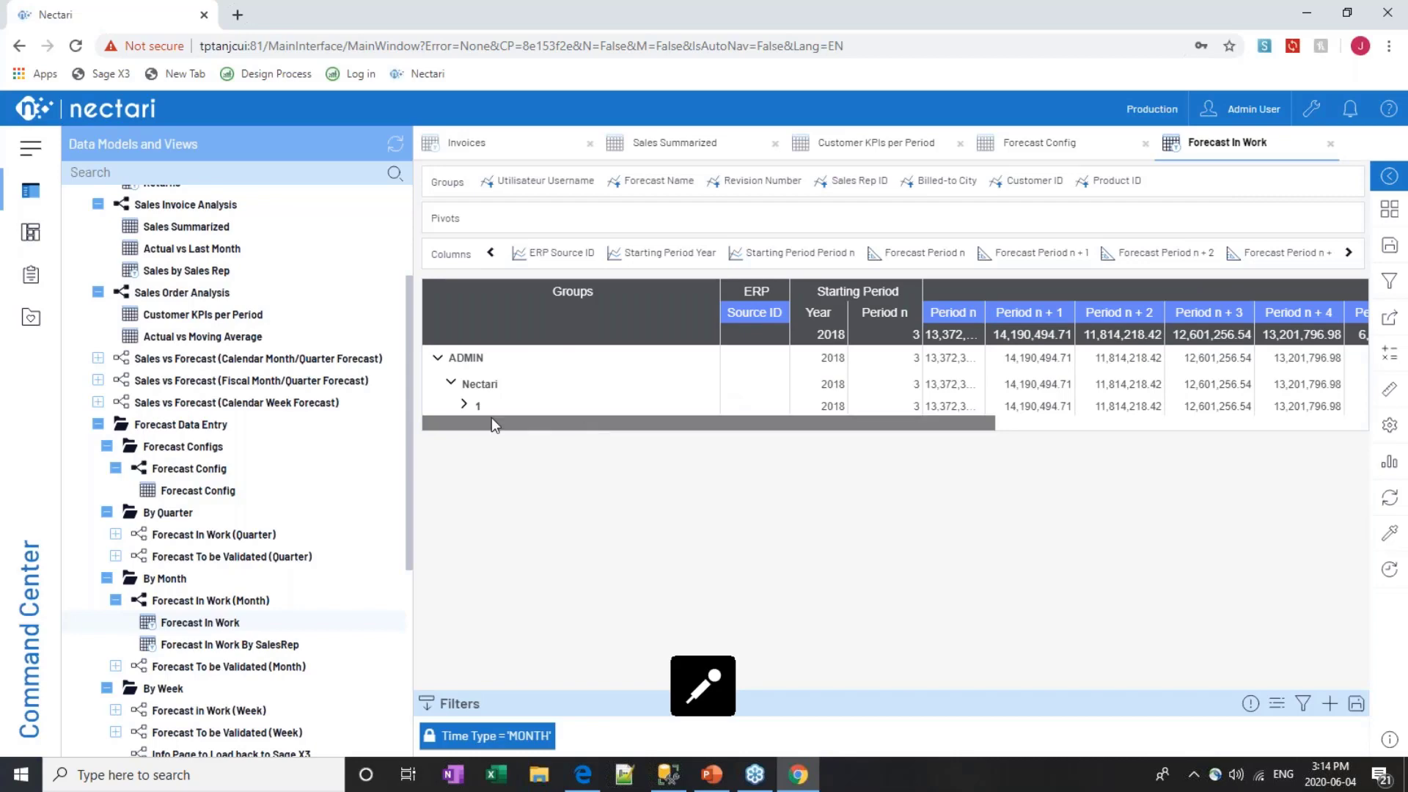
Expand revision 1 of the Nectari forecast to review the forecast amounts by sales rep
click(463, 404)
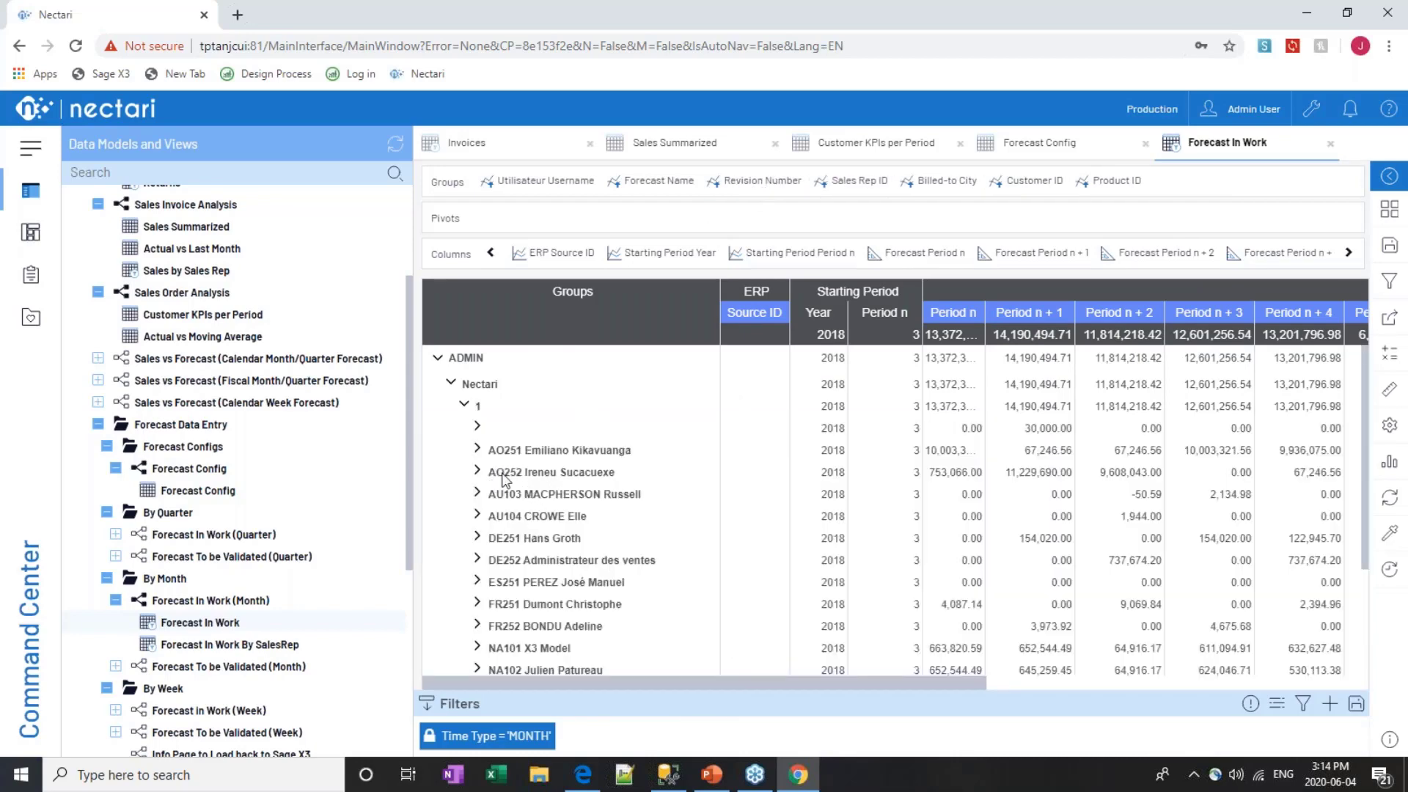
scroll(503, 478, down, 2)
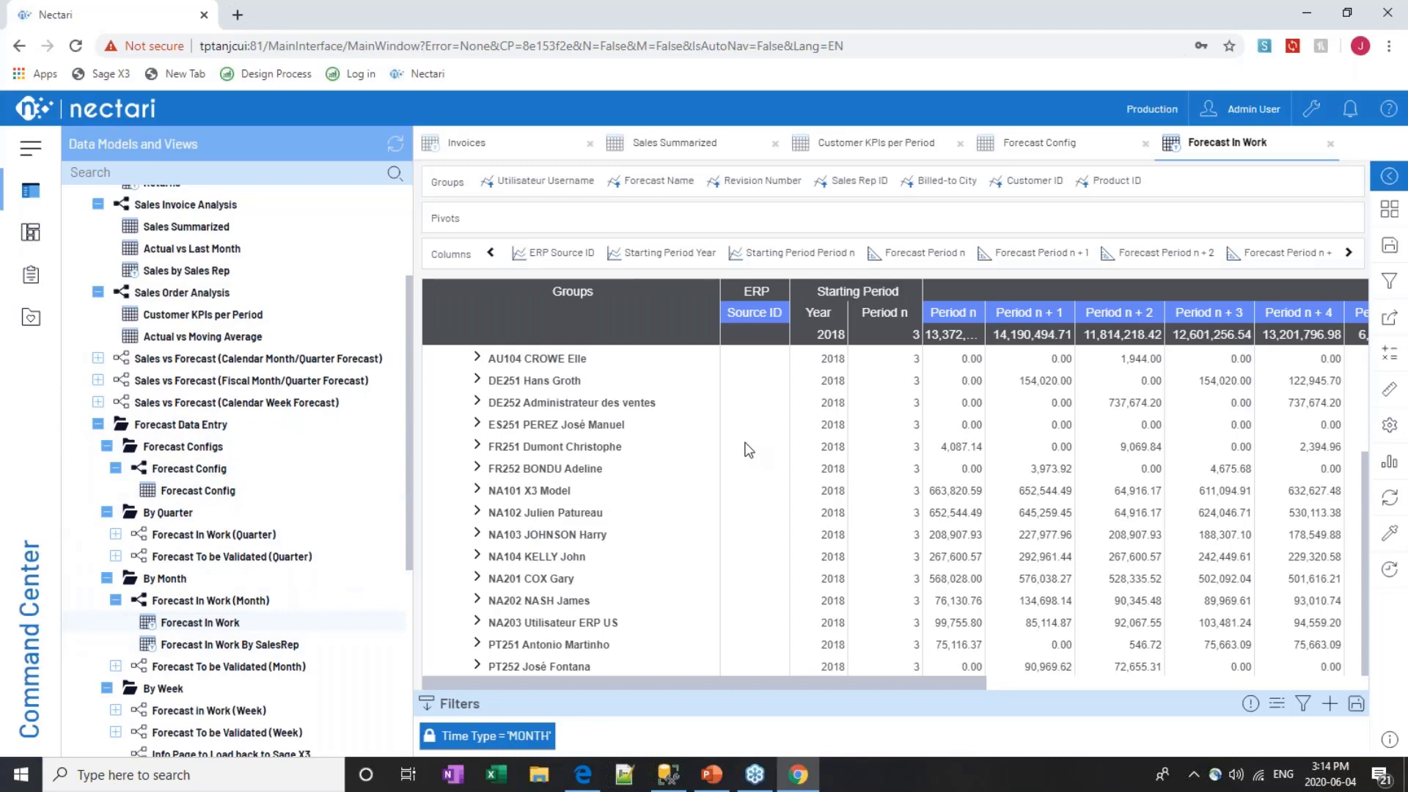
scroll(730, 476, up, 5)
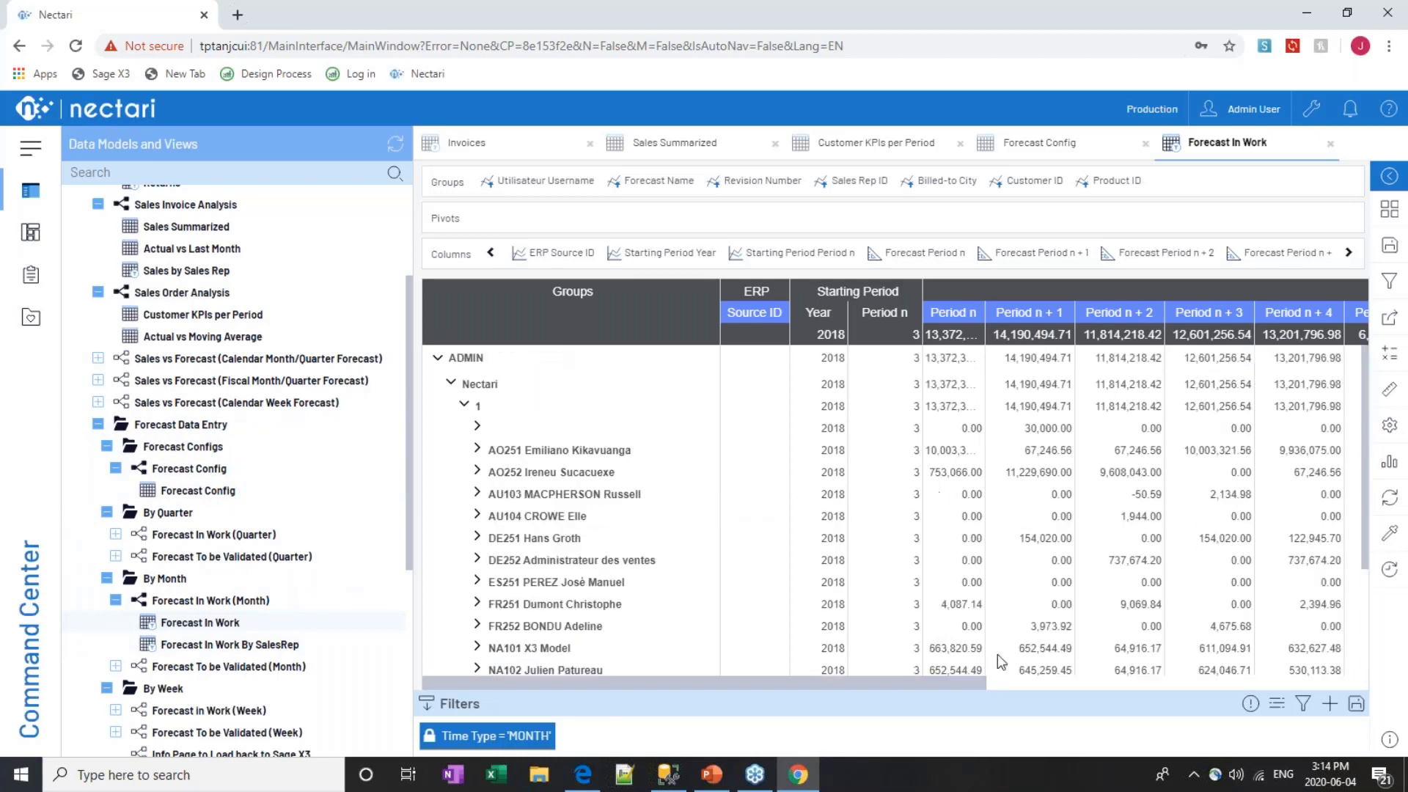
Set the Period n + 5 forecast amount of the Nectari forecast's revision 1 to 50,000,000
drag(971, 683, 1123, 683)
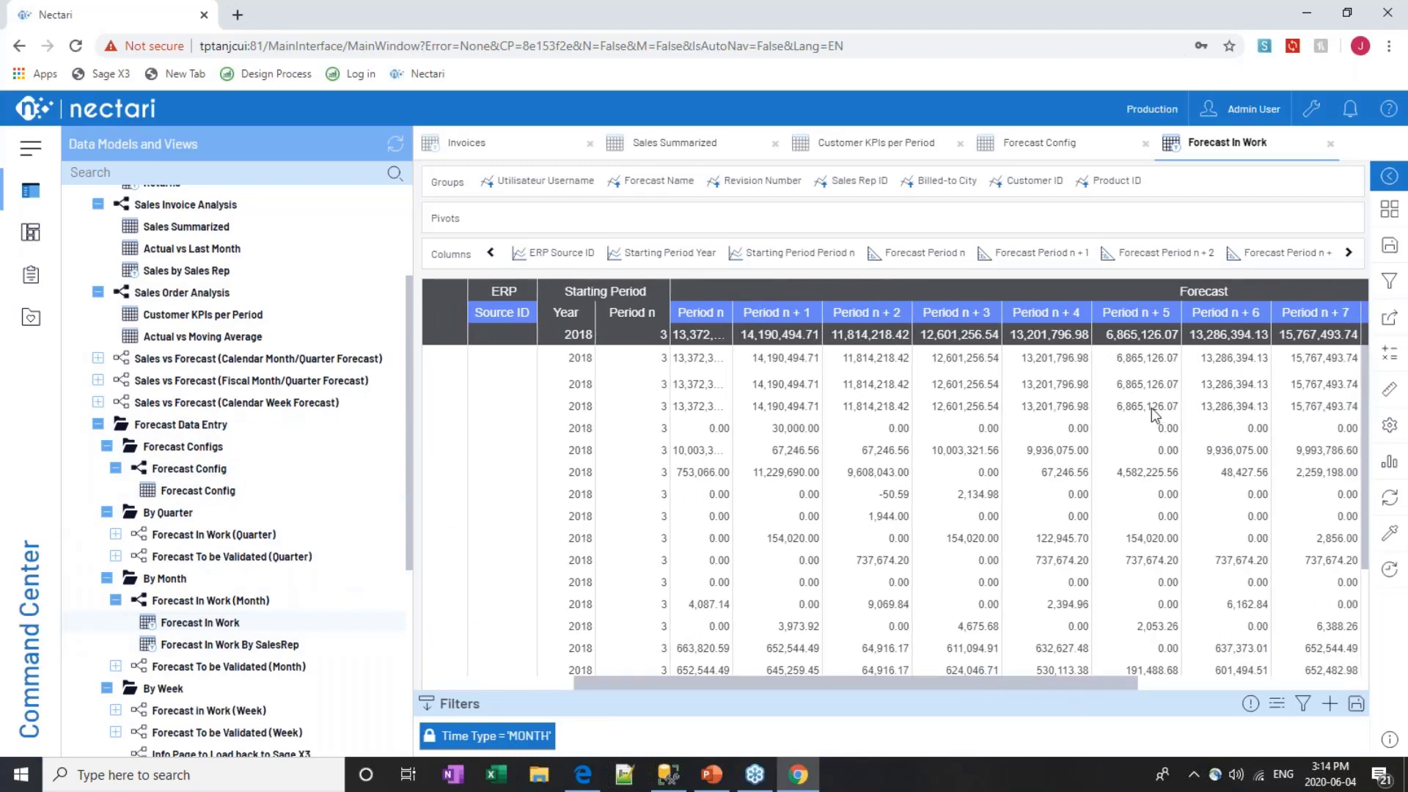
double_click(1151, 407)
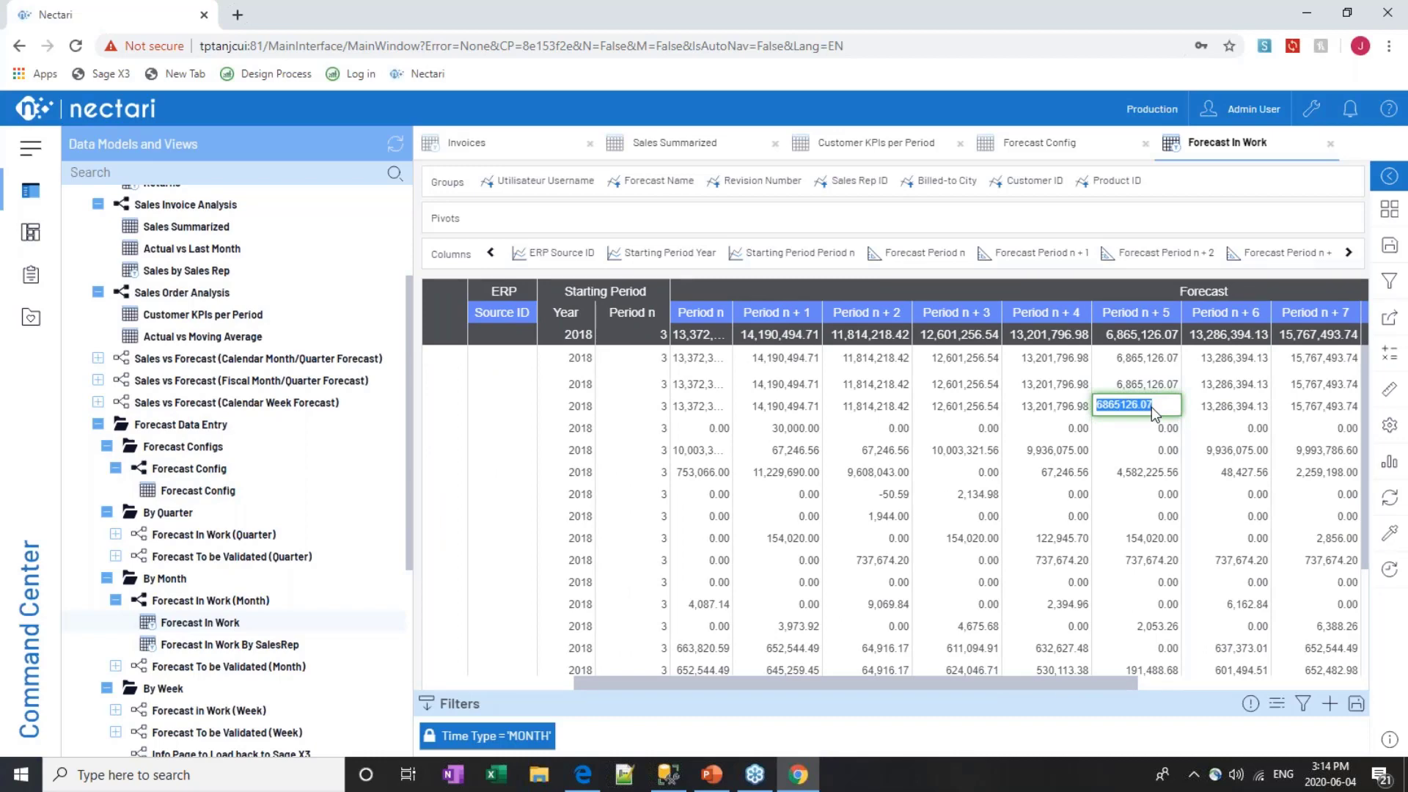
text(50,000,000.00)
key(Return)
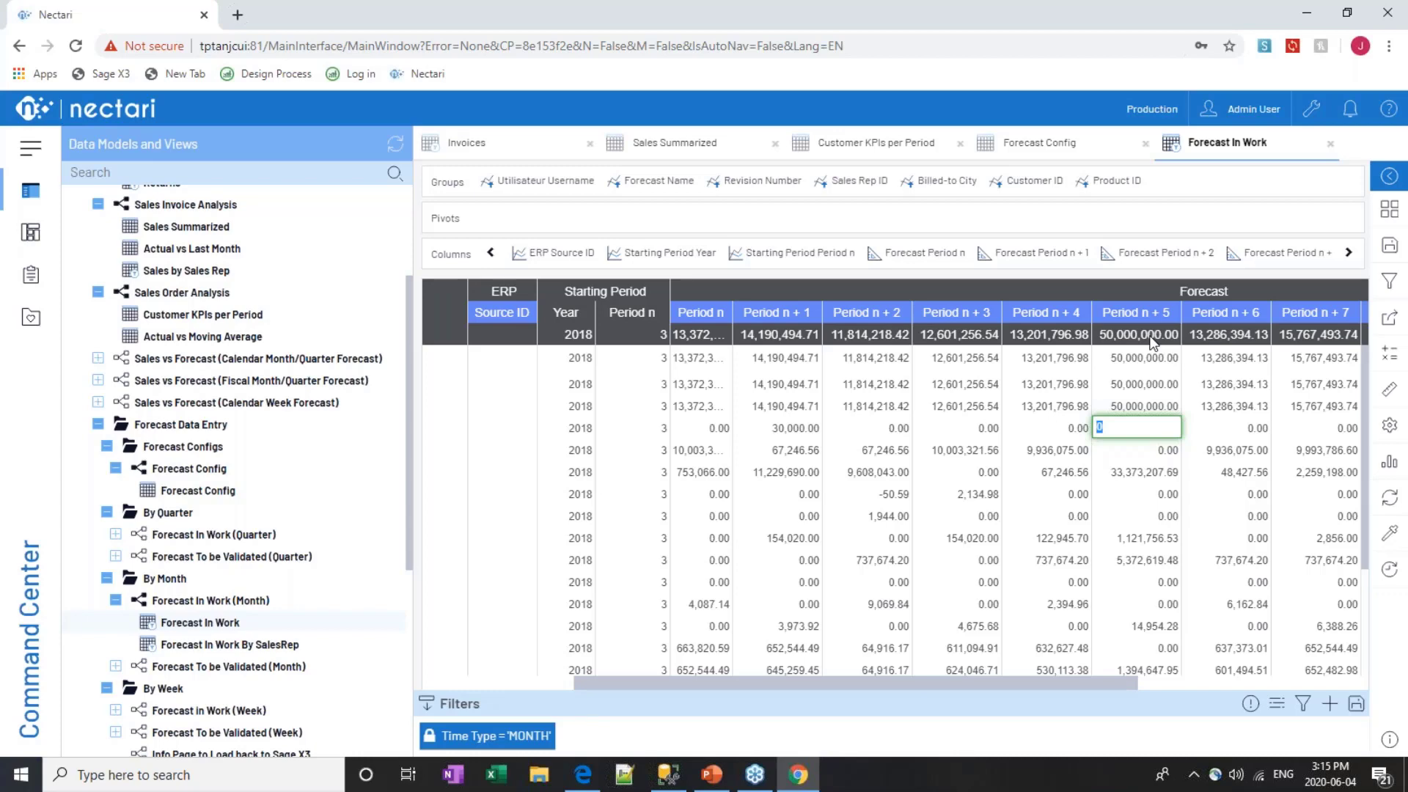
Send the Nectari forecast, revision 1, for evaluation (SQLSERVER) from the Forecast In Work (Month) info page, and refresh the view's data
right_click(191, 603)
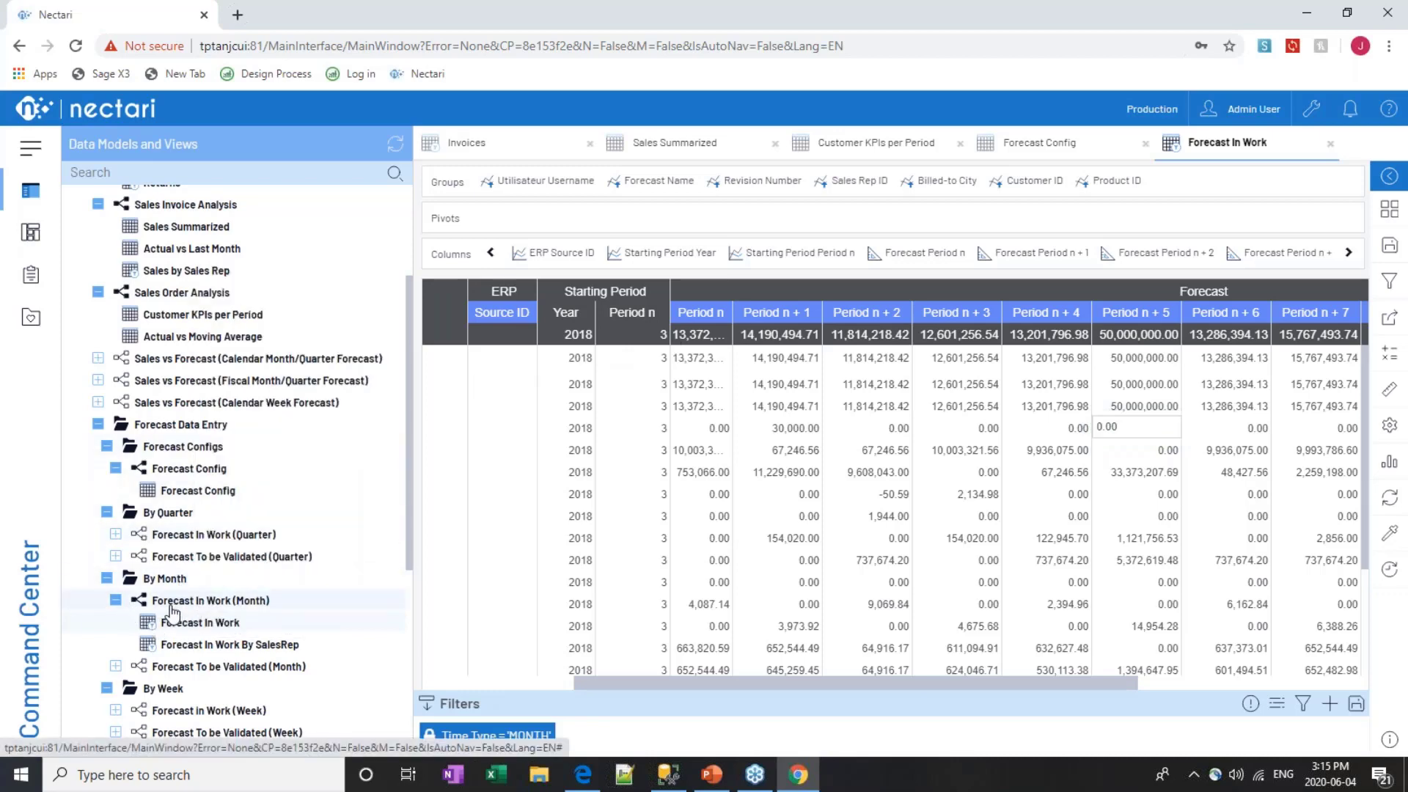
right_click(220, 622)
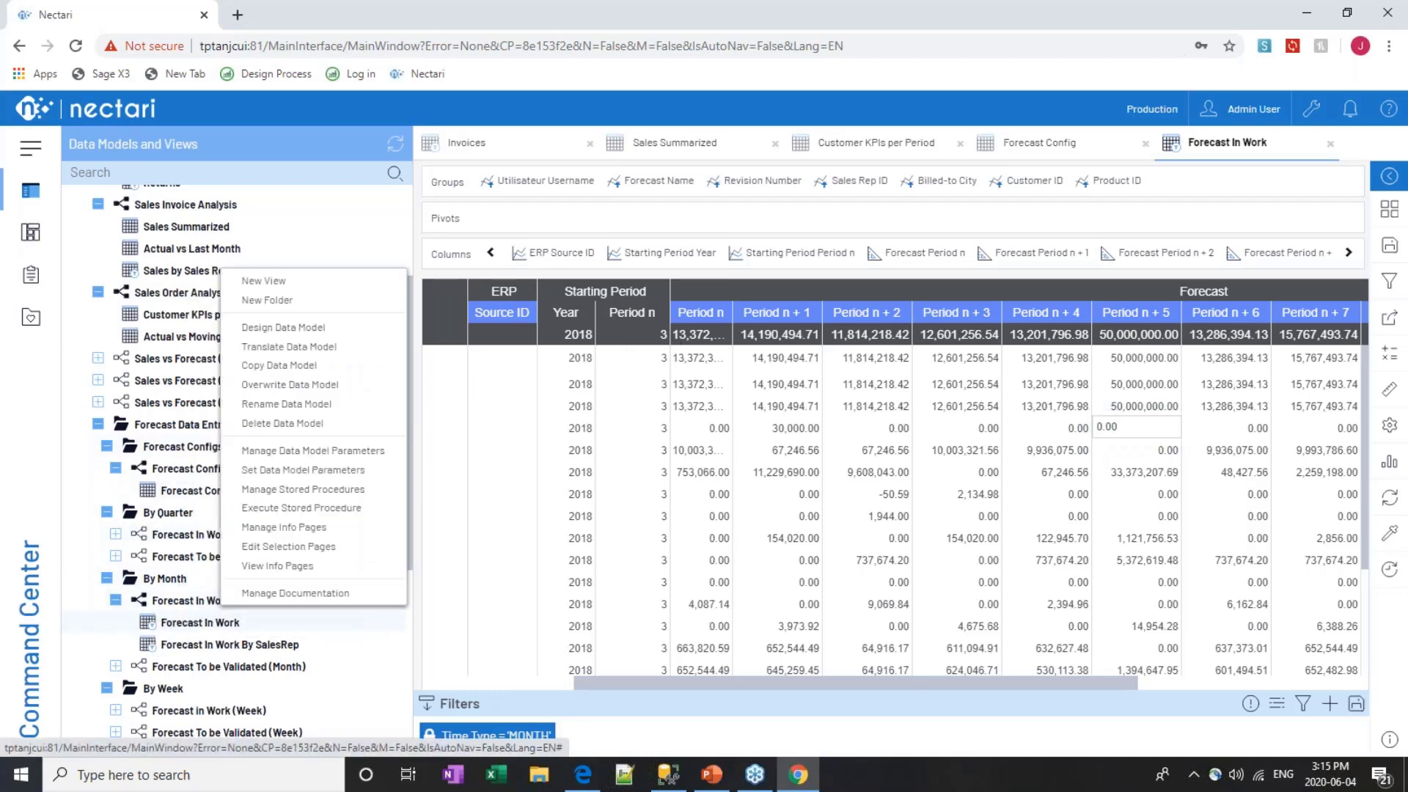
click(299, 568)
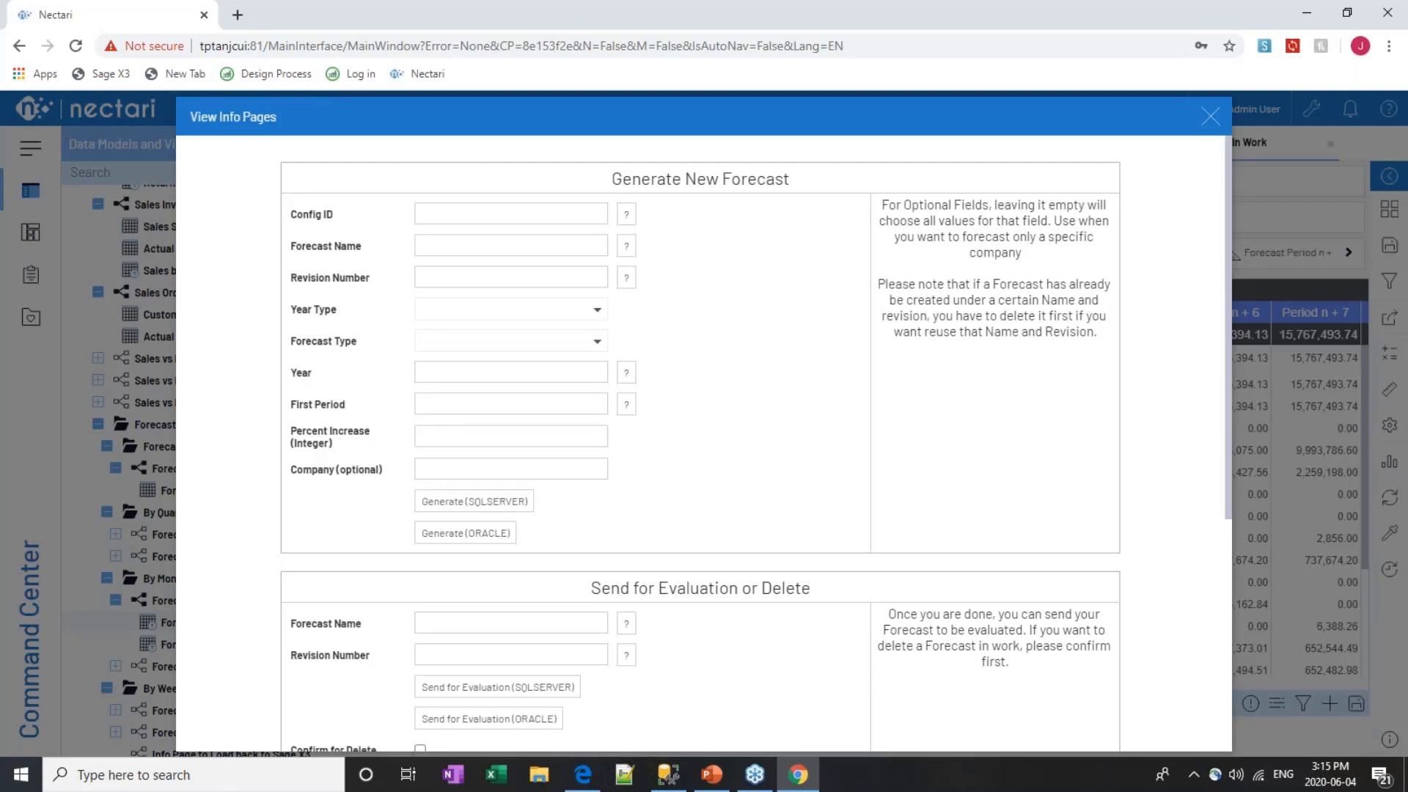
scroll(360, 552, down, 1)
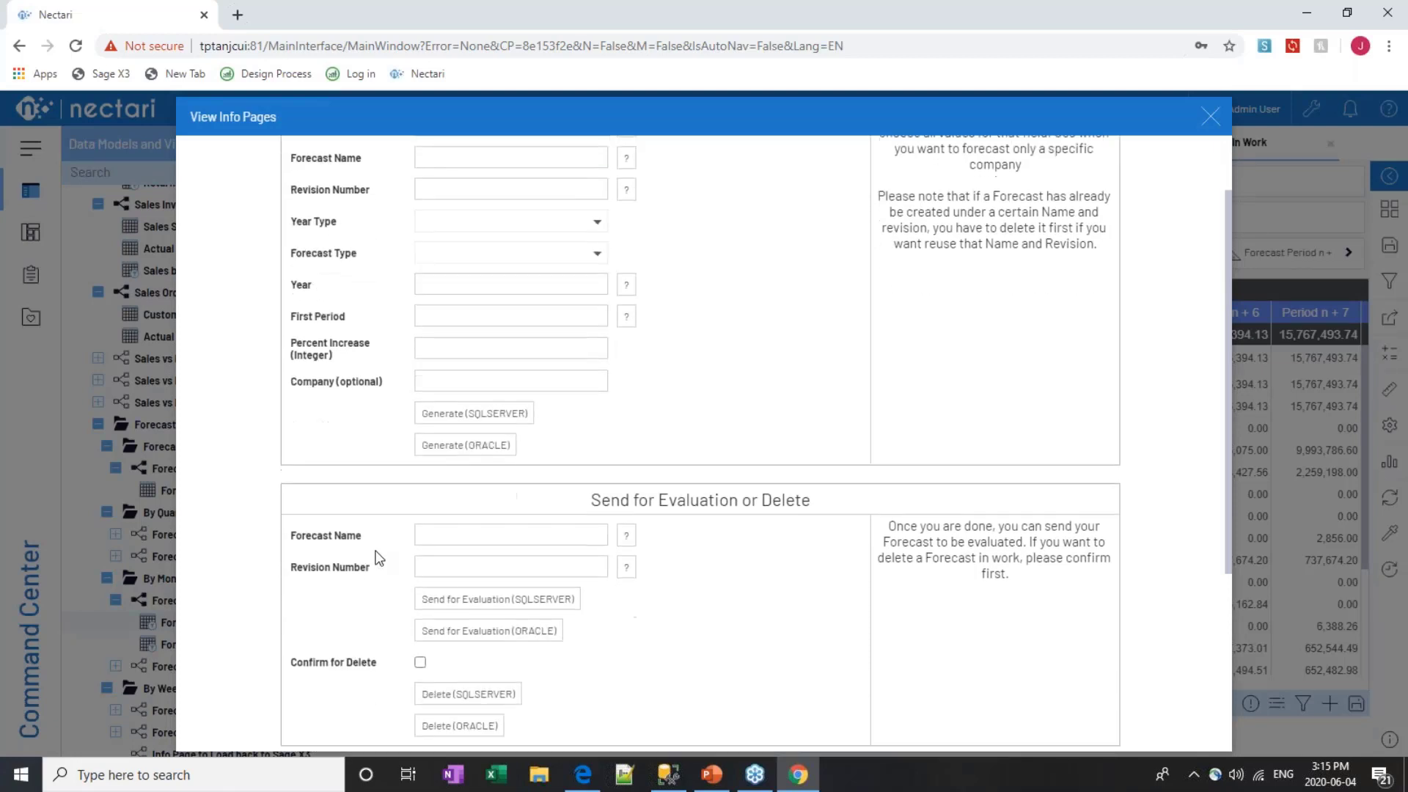
click(484, 534)
click(627, 535)
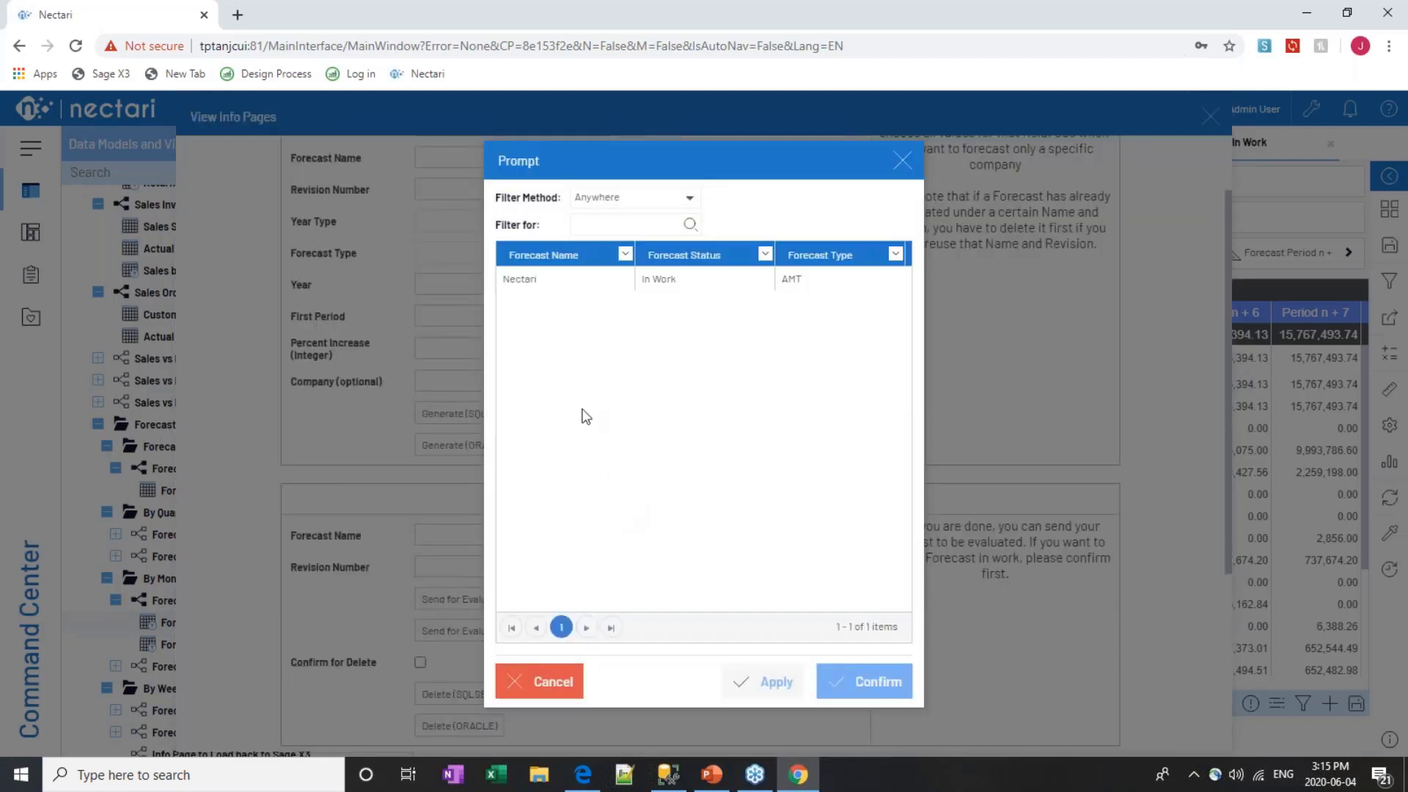
click(534, 281)
click(761, 681)
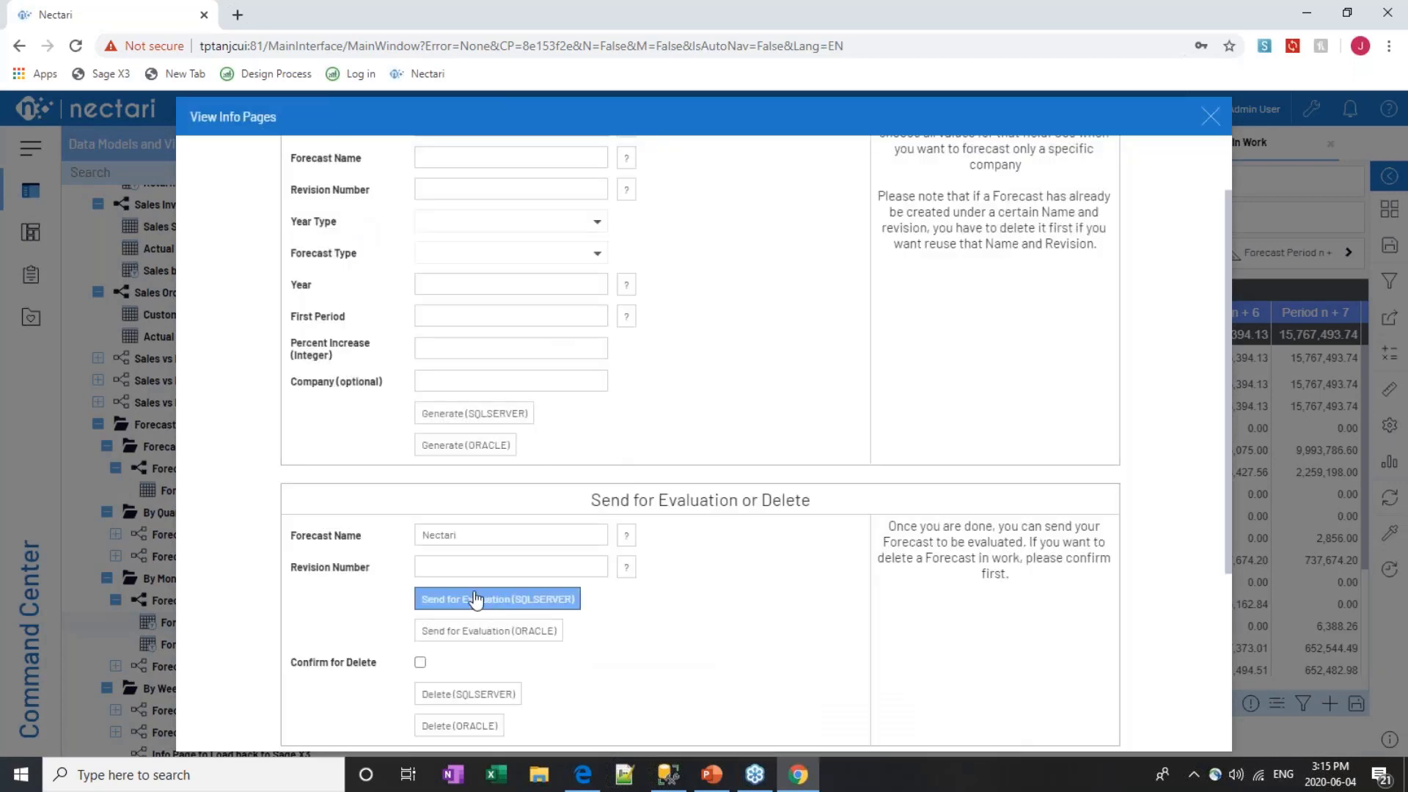
click(478, 565)
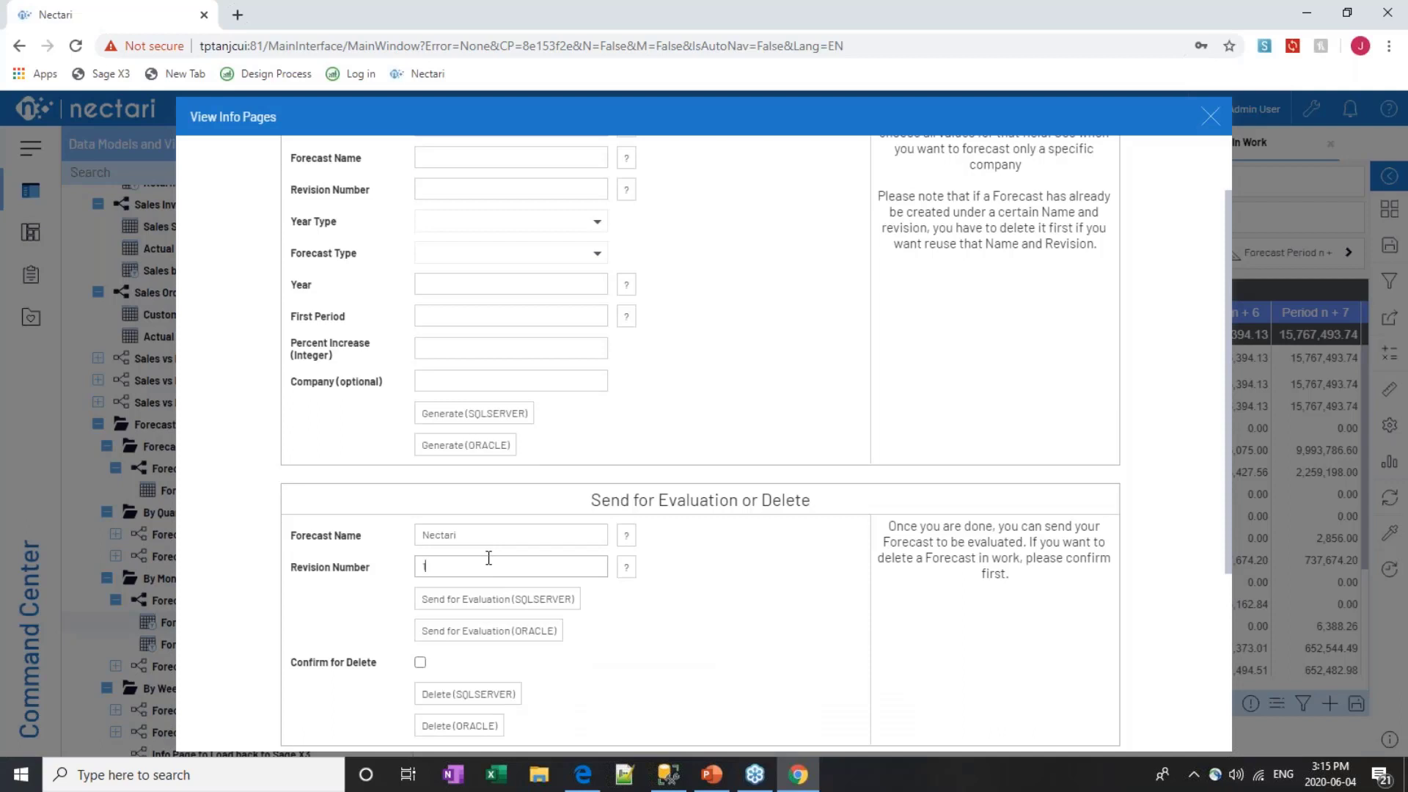
click(511, 601)
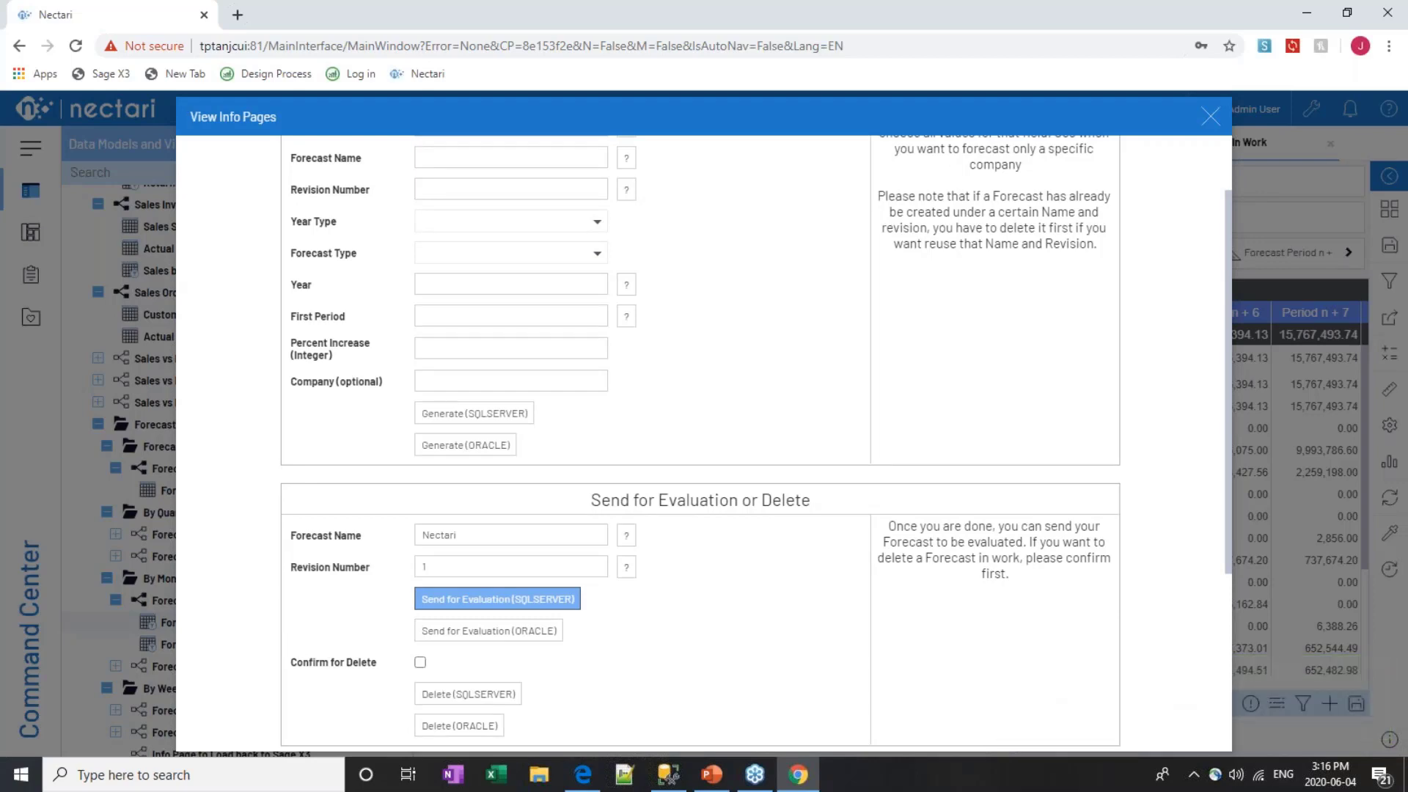
click(1211, 116)
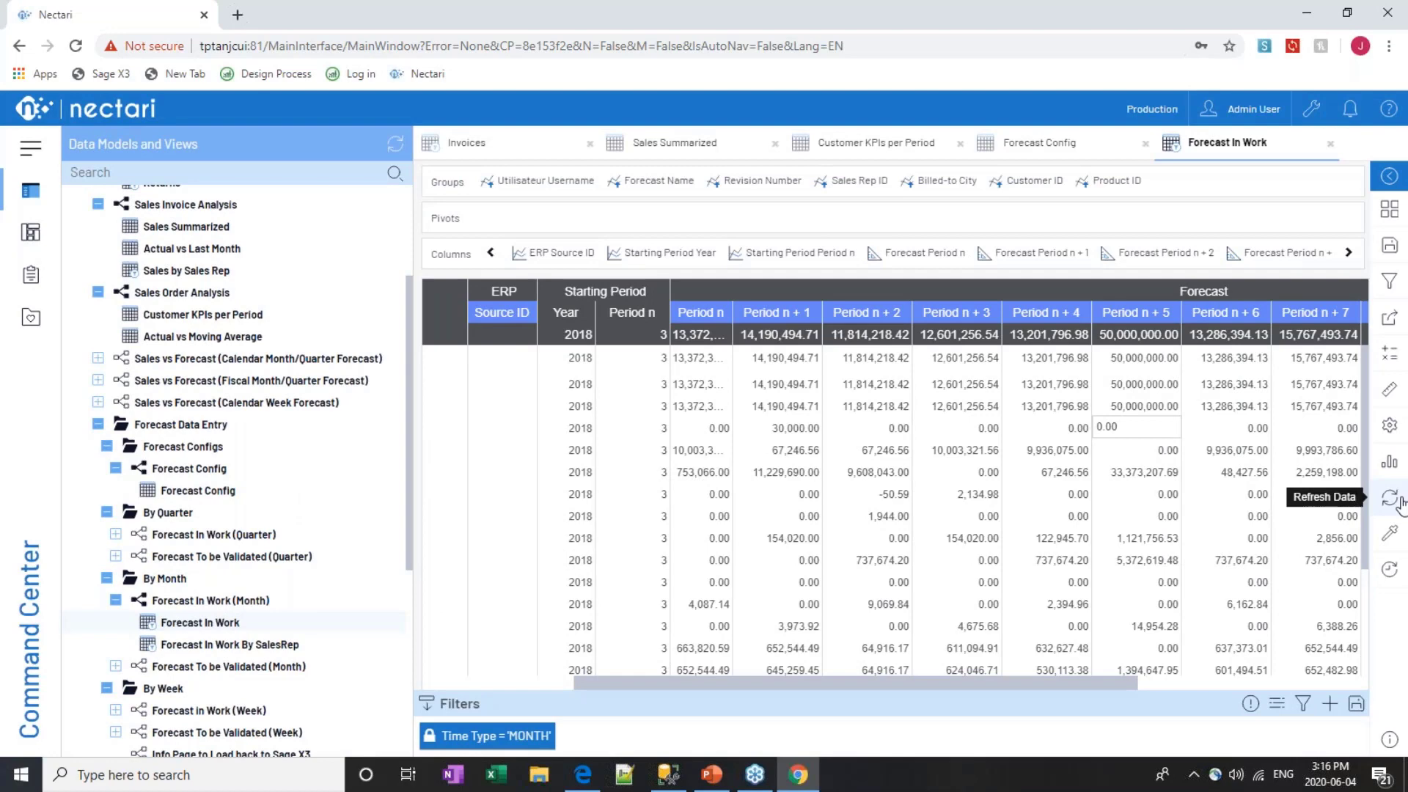
click(1390, 498)
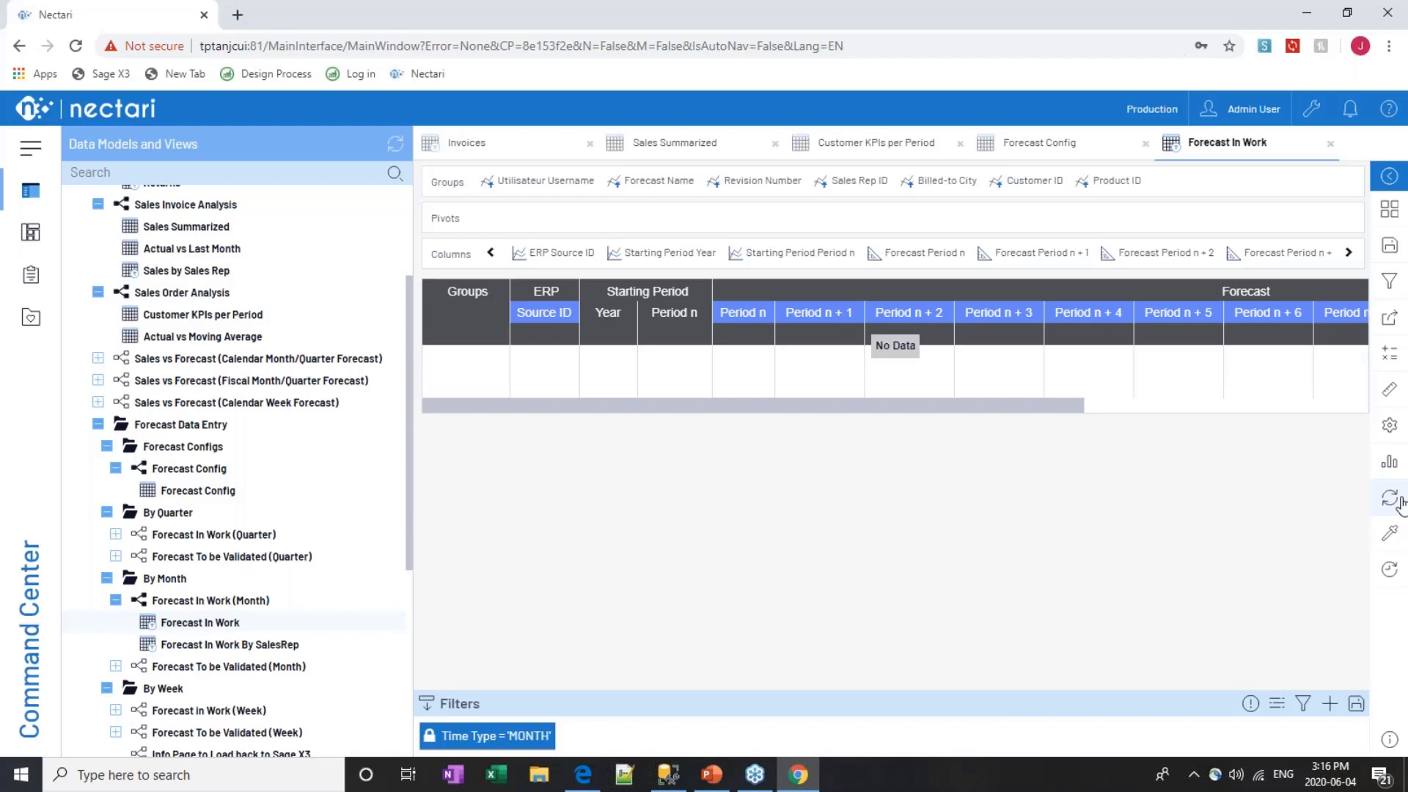
Open the Forecast To be Evaluated (Month) view filtered to the forecast name Nectari
click(118, 666)
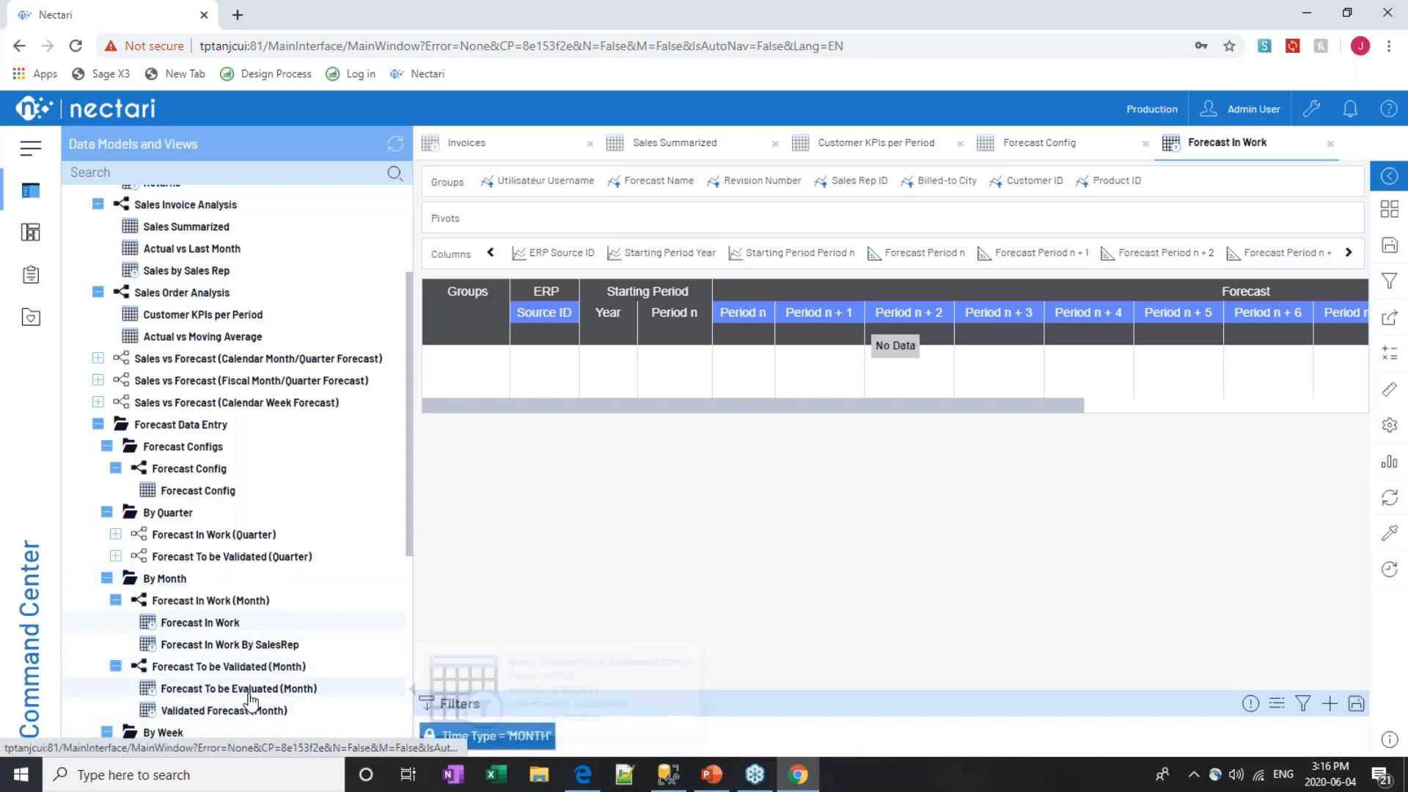
double_click(250, 691)
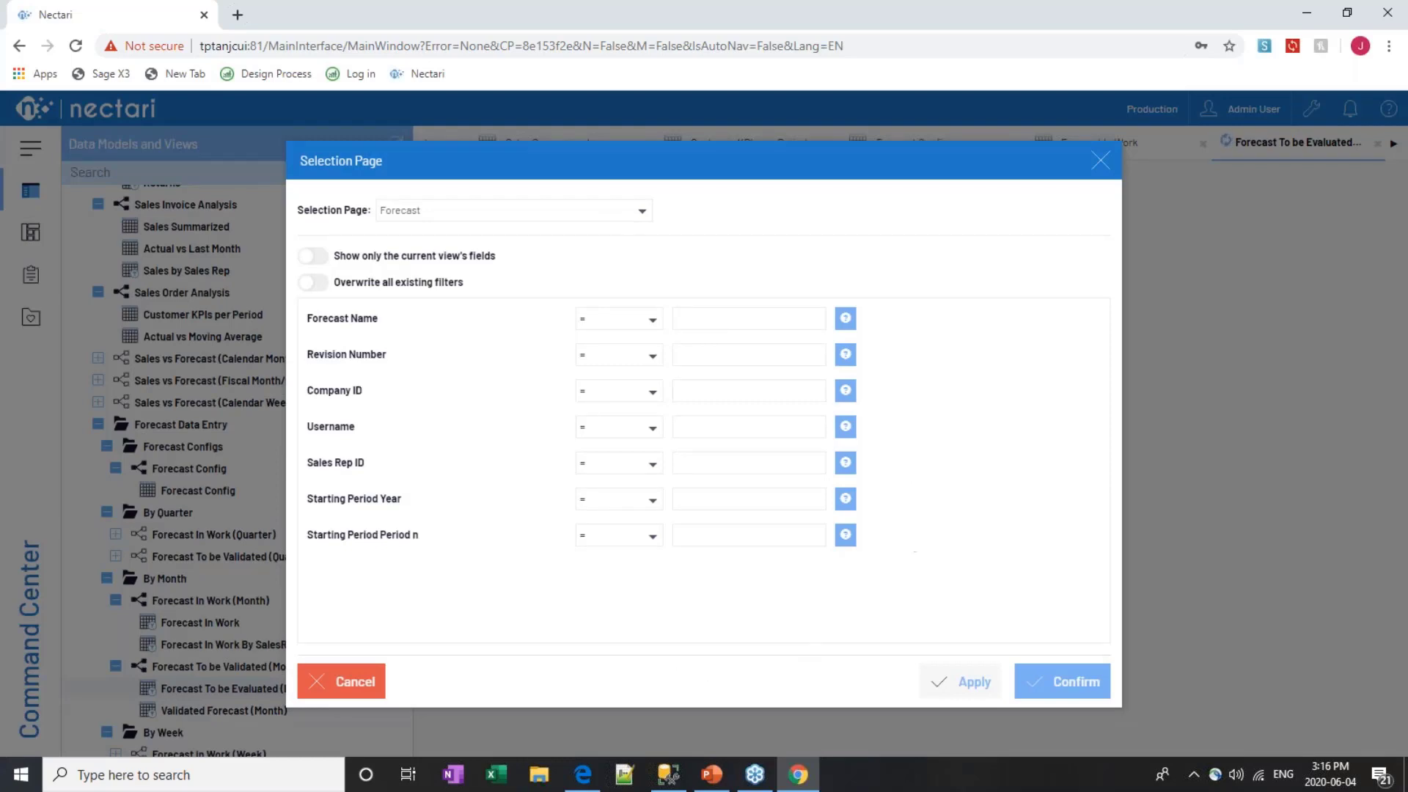
click(845, 318)
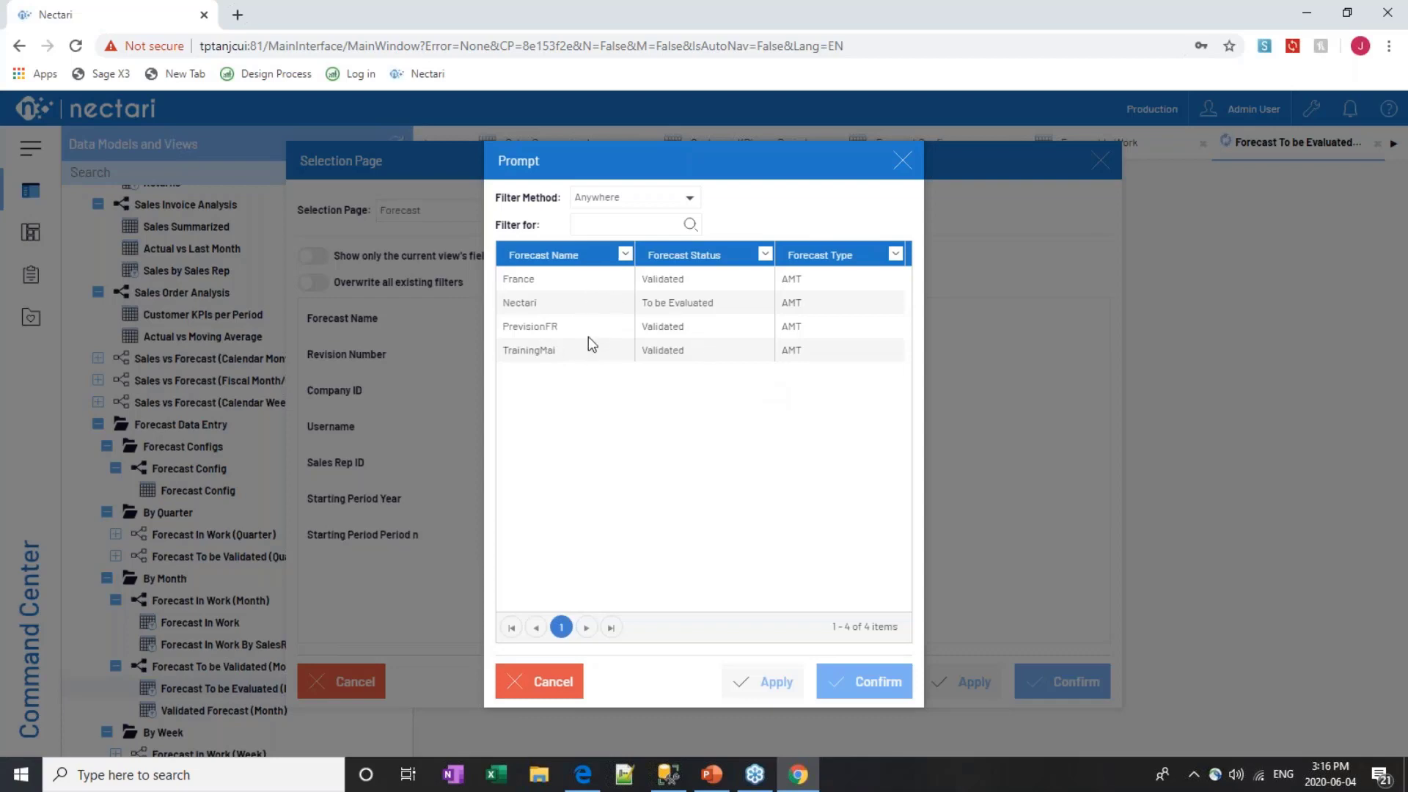
double_click(571, 303)
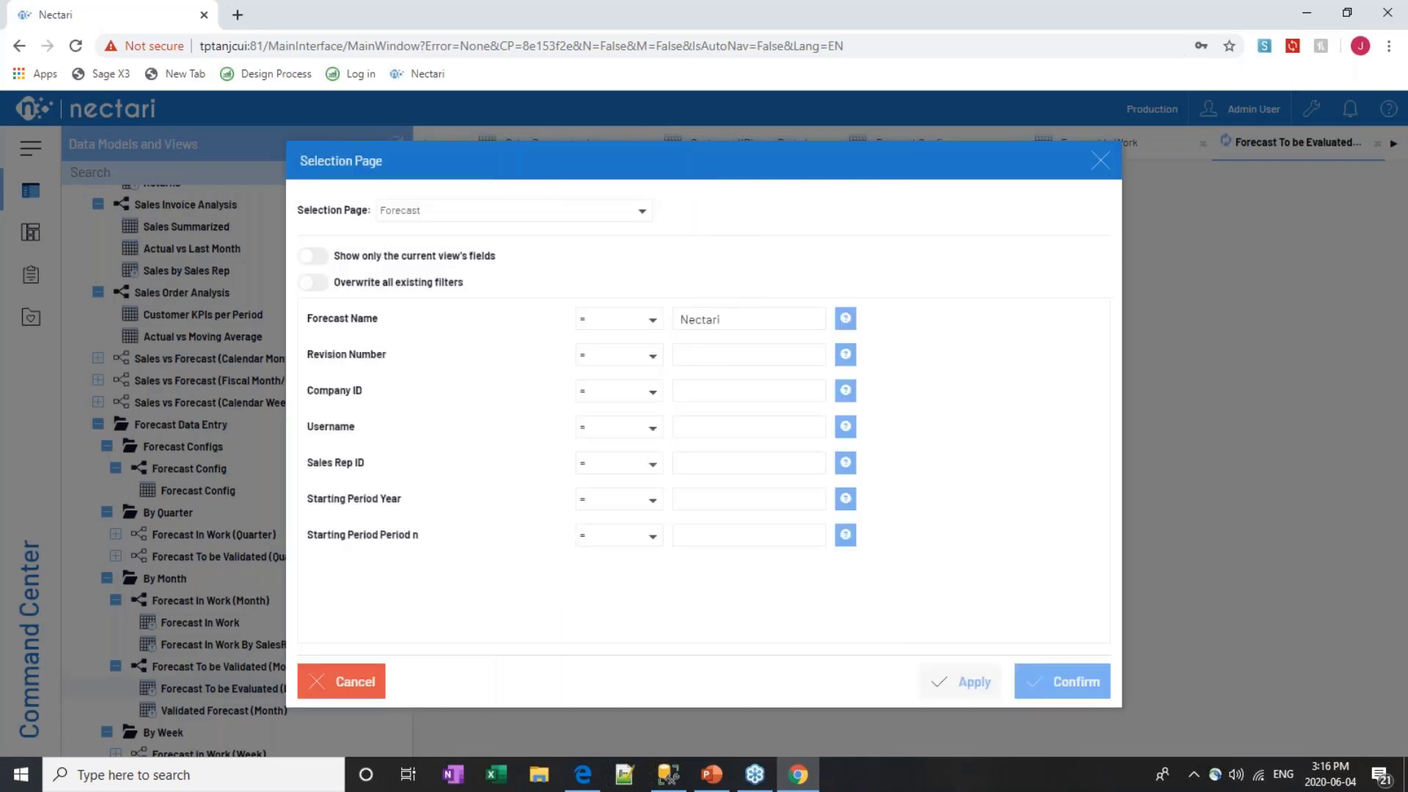
click(844, 320)
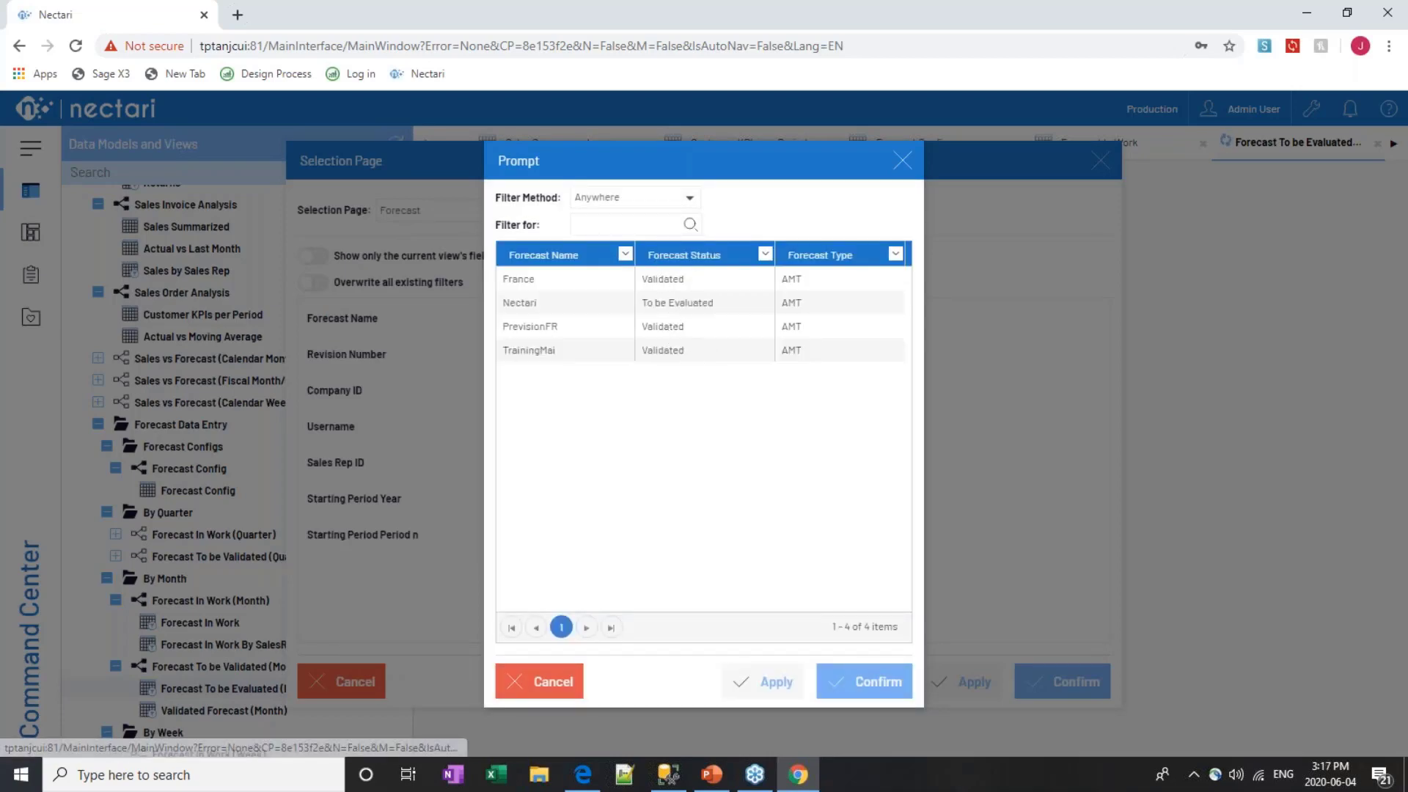
click(864, 681)
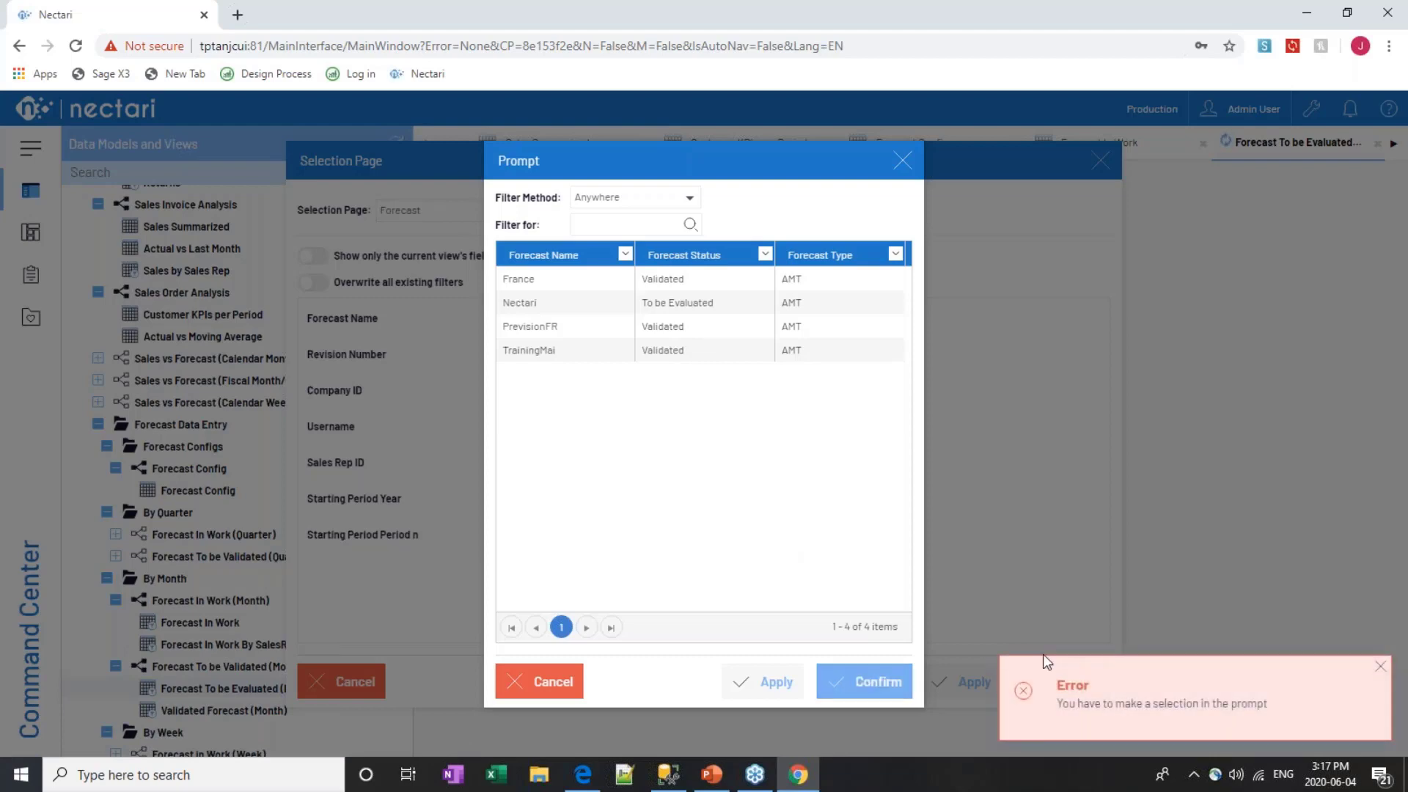
click(592, 305)
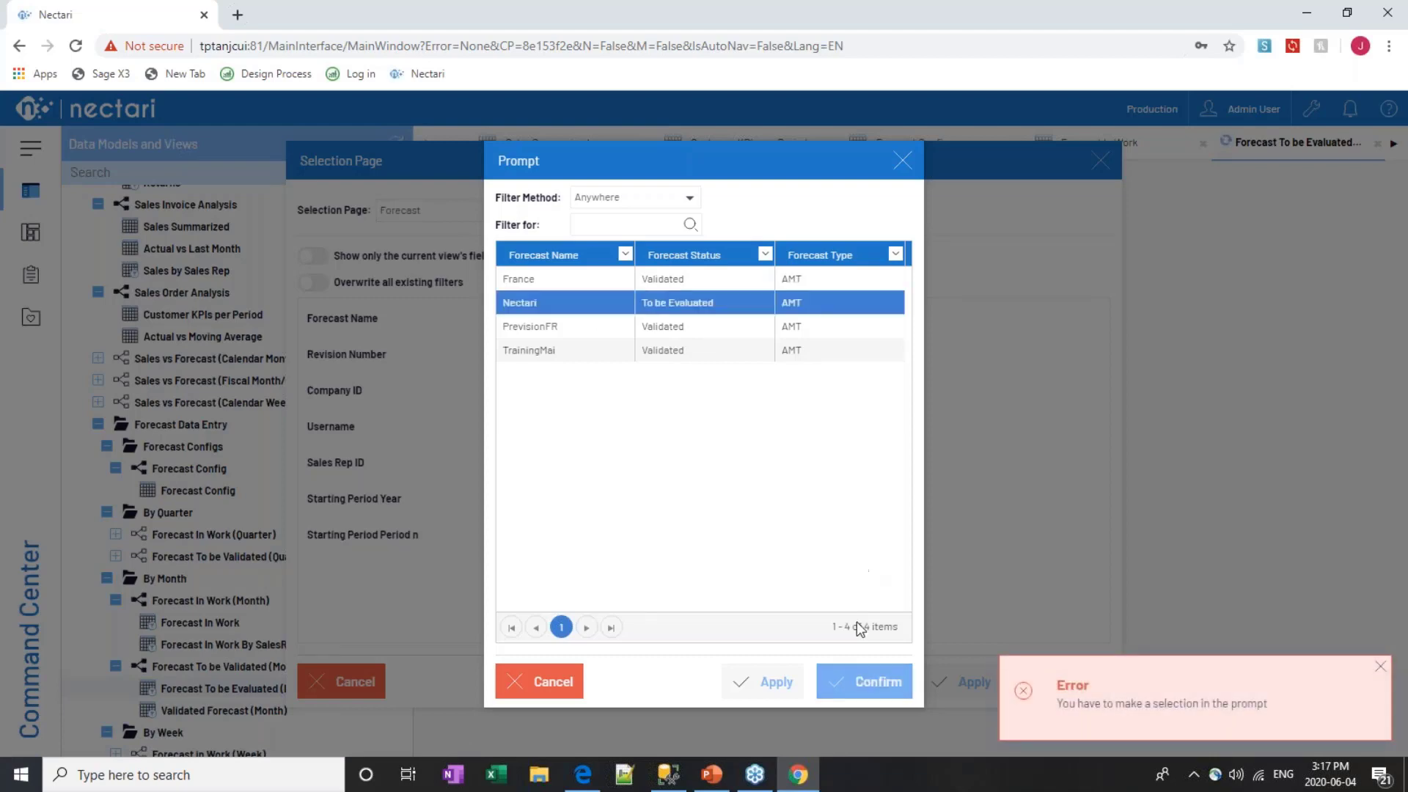
click(871, 683)
click(1380, 666)
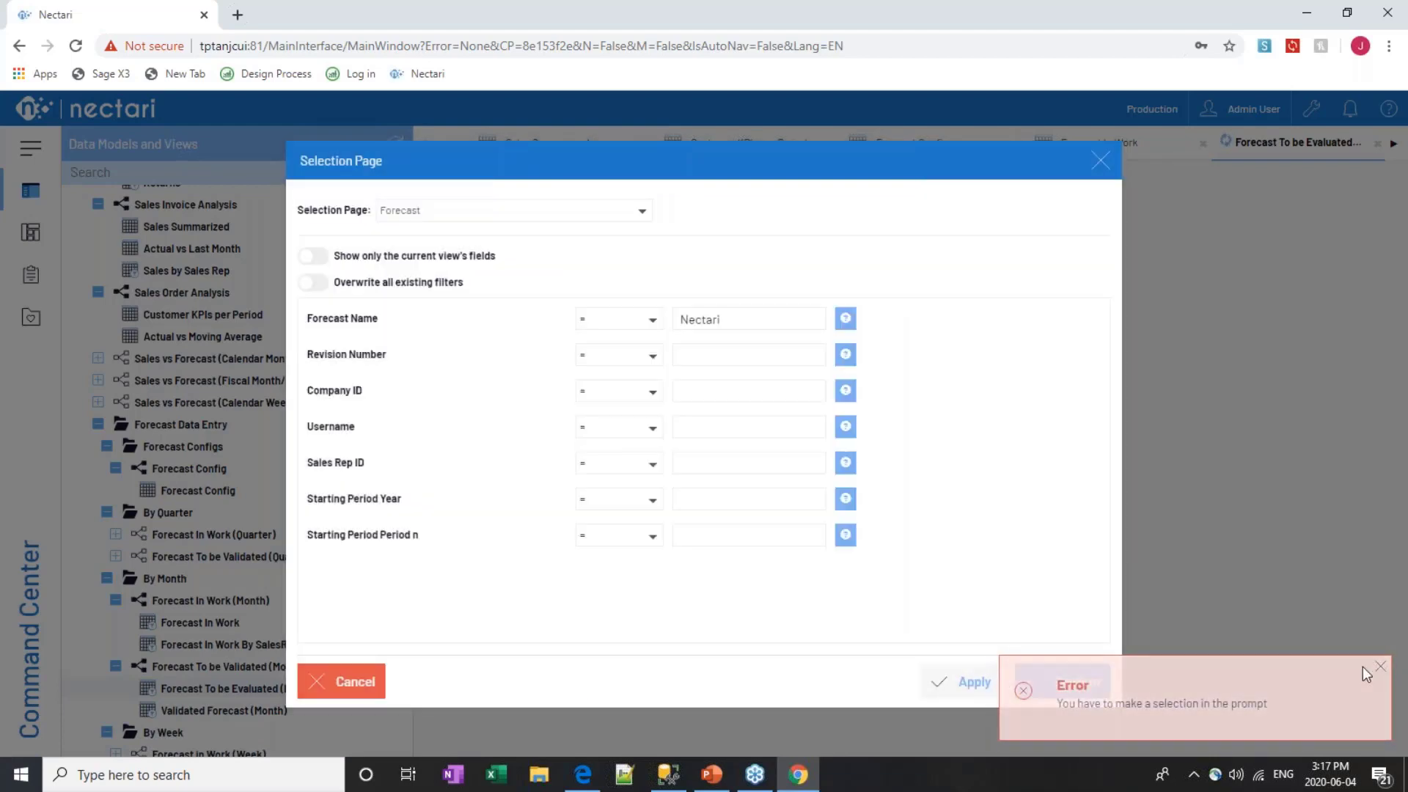
click(1075, 691)
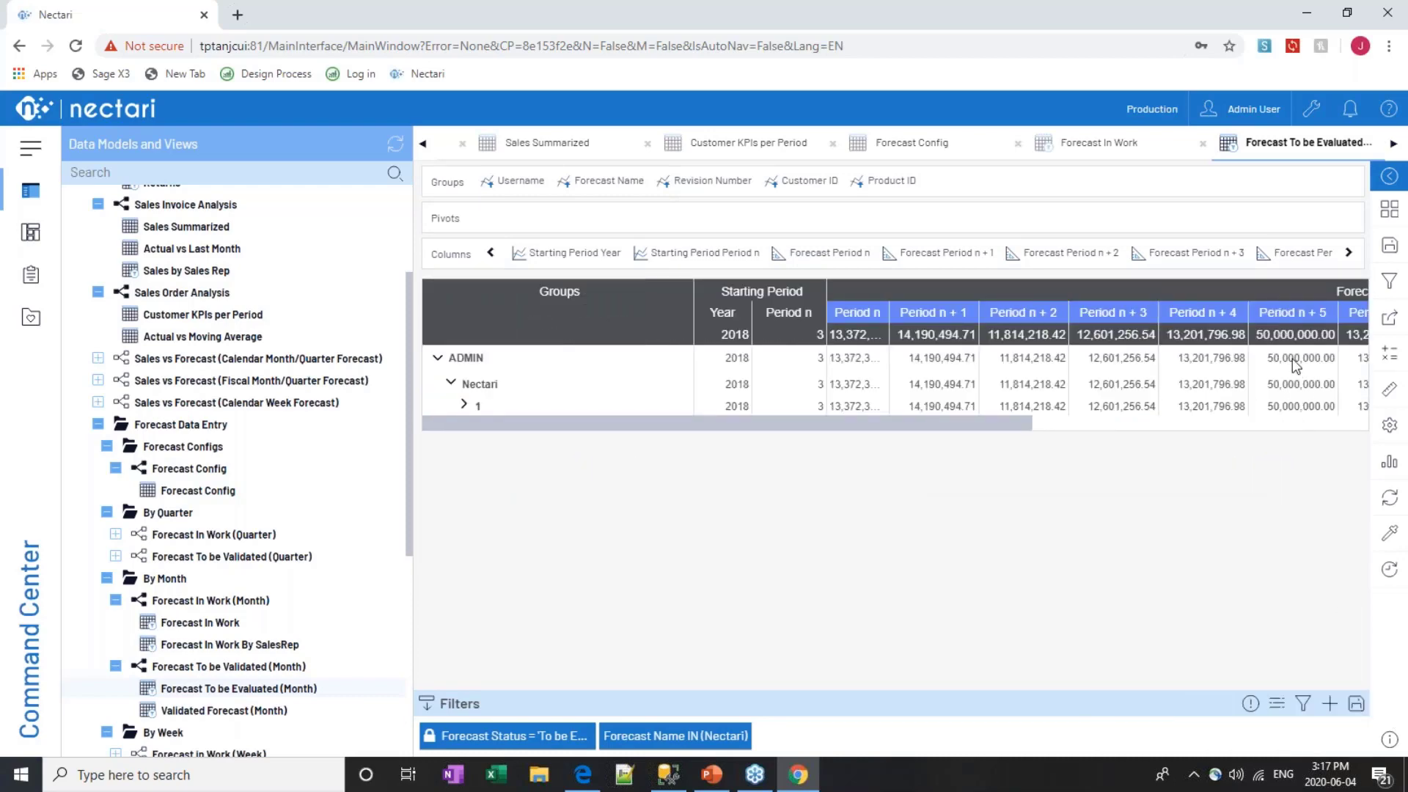
Set revision 1's Period n + 5 forecast amount to 15,201,354 in the Forecast To be Evaluated (Month) view
drag(1015, 416, 1168, 425)
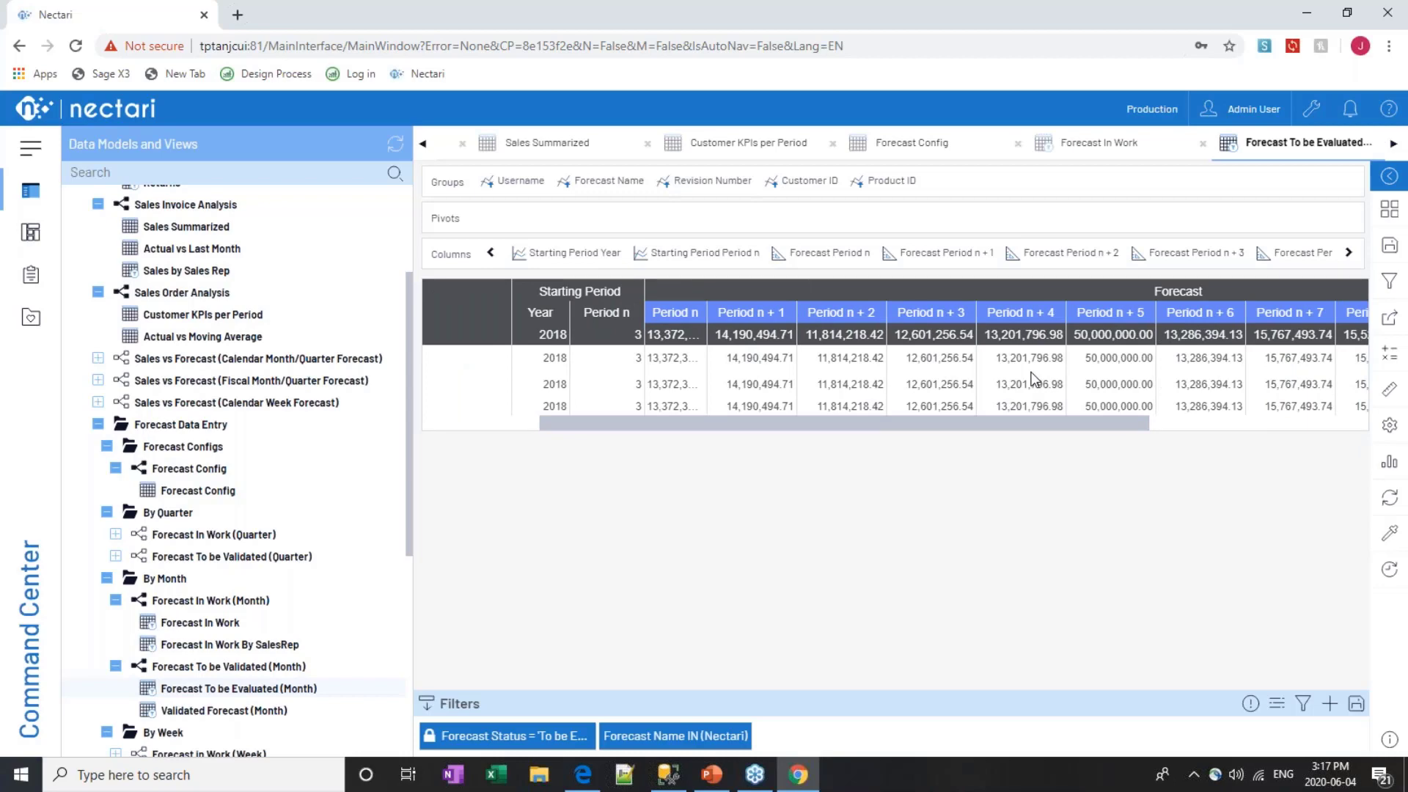
double_click(1099, 405)
text(15201354)
key(Tab)
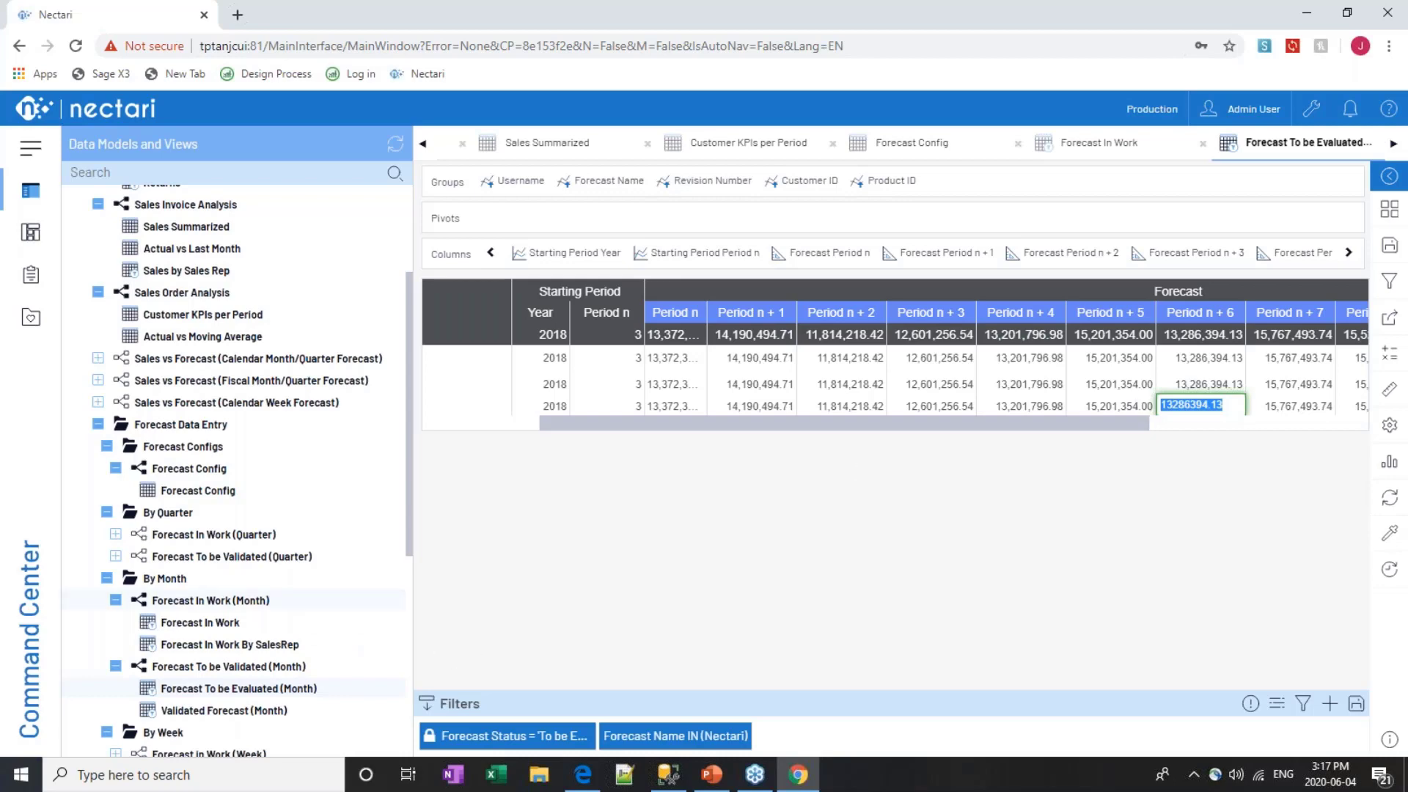
Reject revision 1 of the Nectari forecast from the Forecast To be Validated (Month) info page, and refresh the evaluation view's data
click(208, 666)
right_click(207, 666)
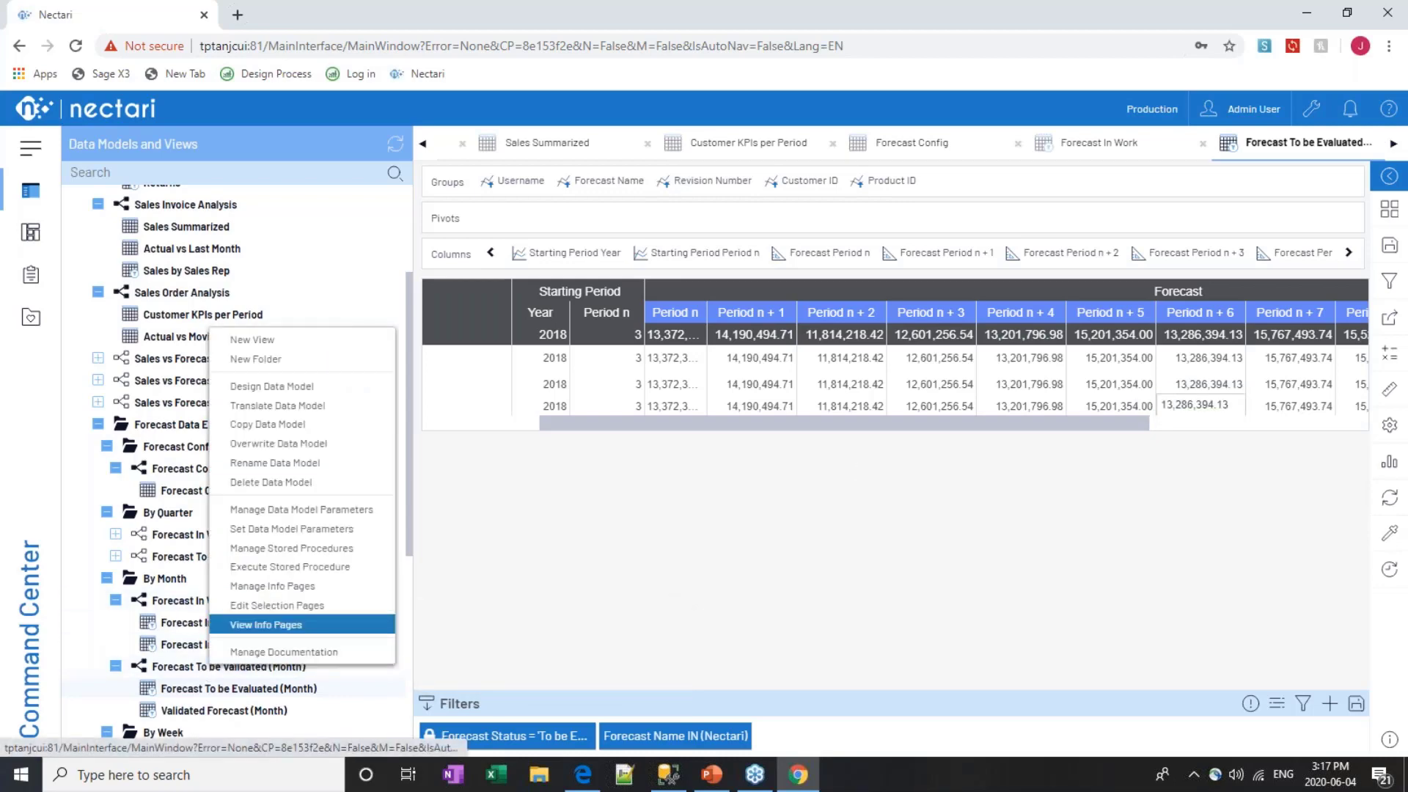
click(250, 623)
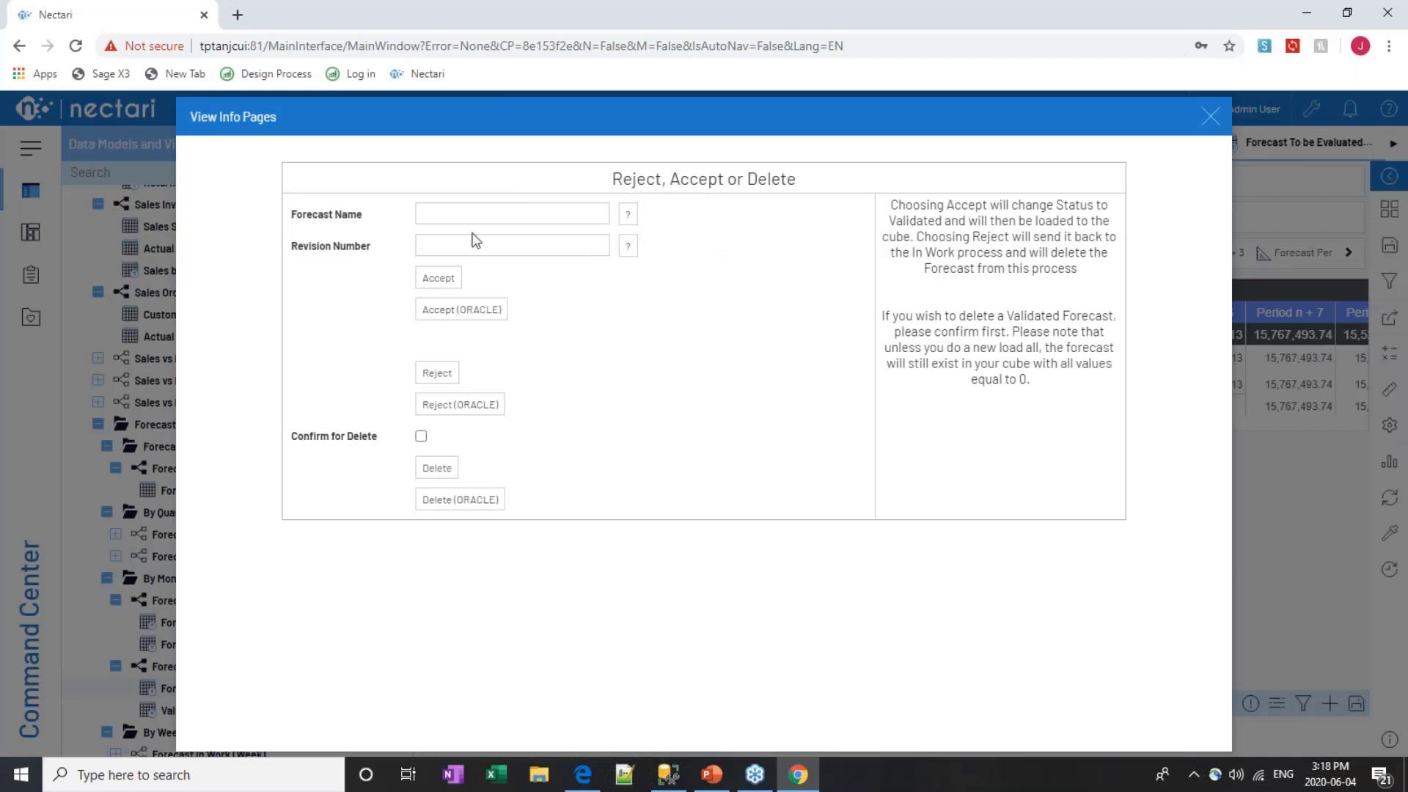
click(475, 209)
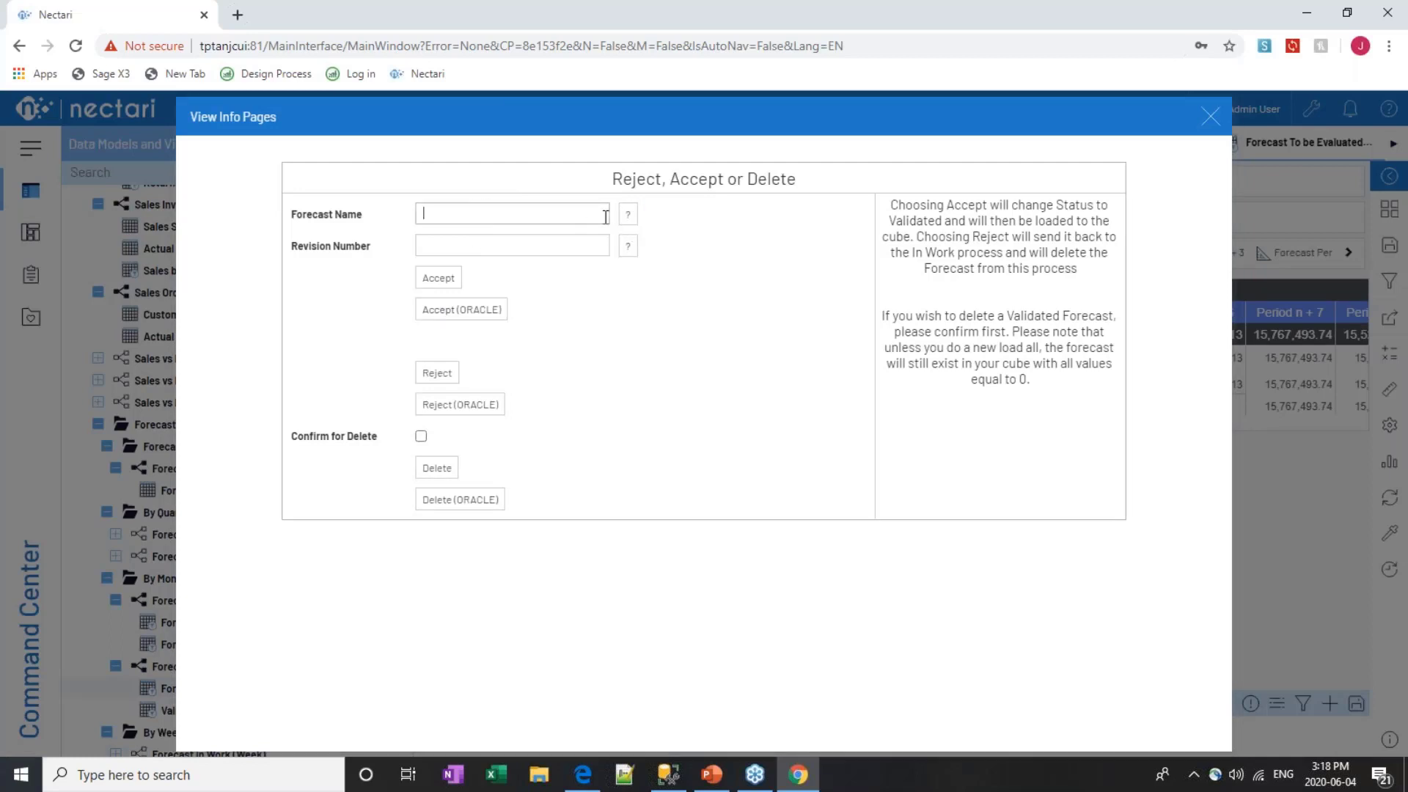
click(627, 214)
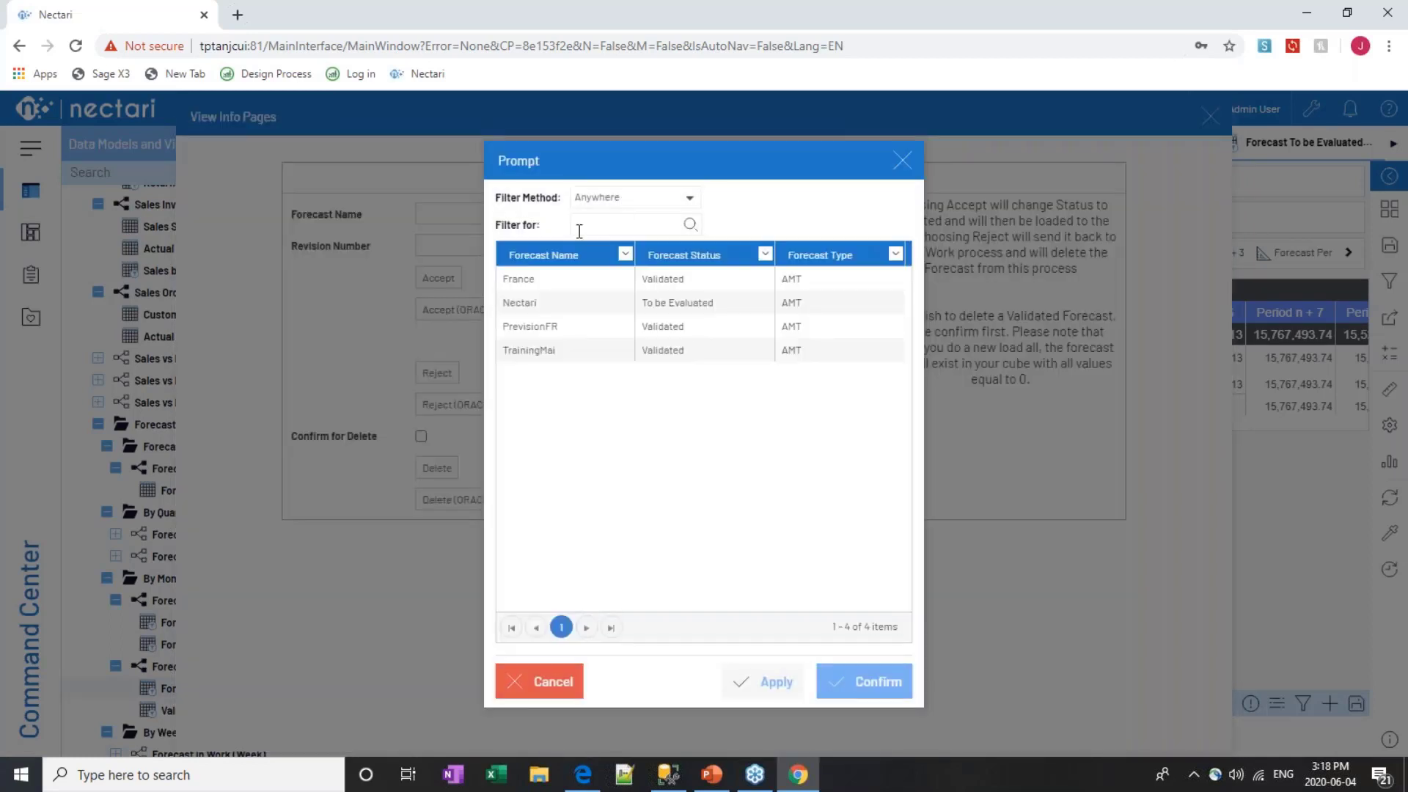
click(579, 306)
click(865, 680)
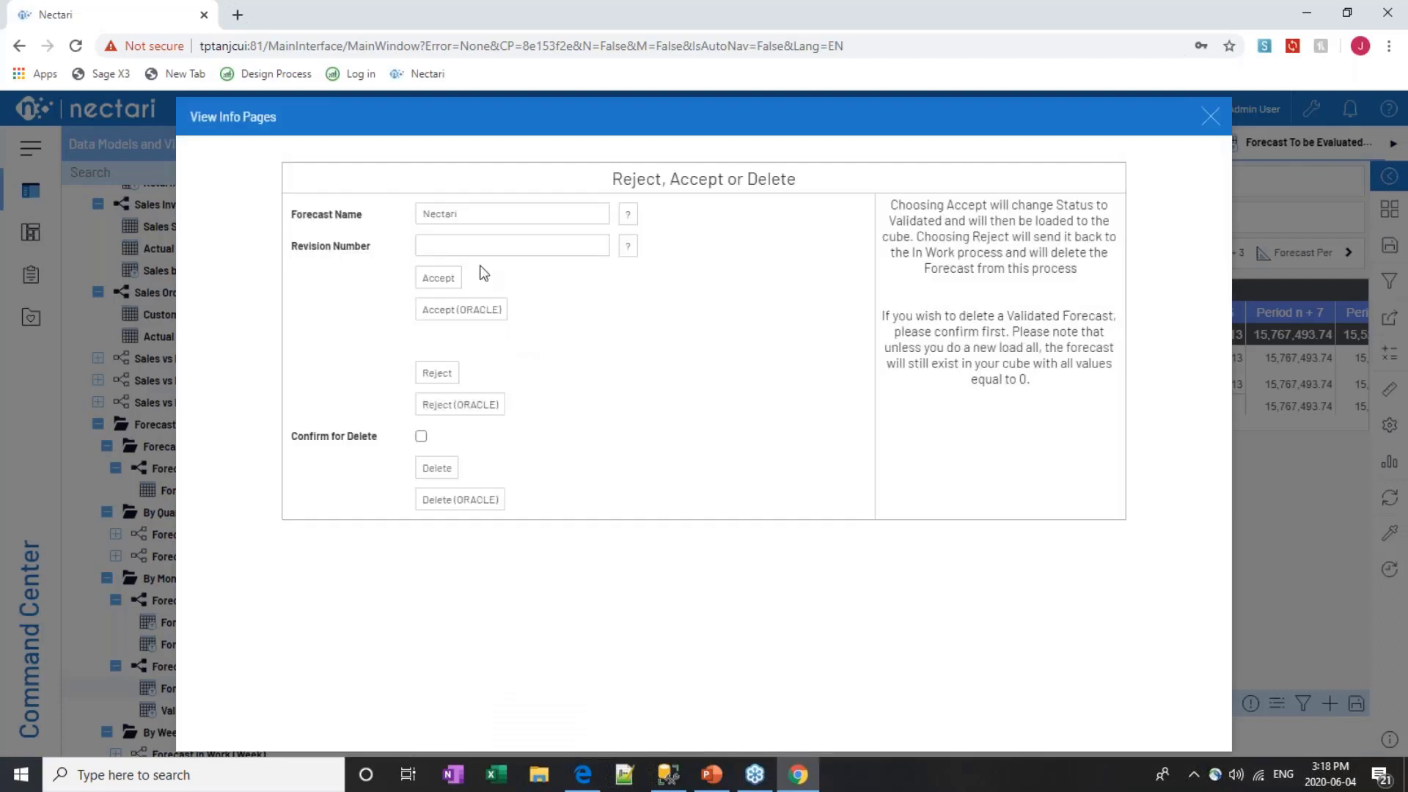
click(477, 245)
text(1)
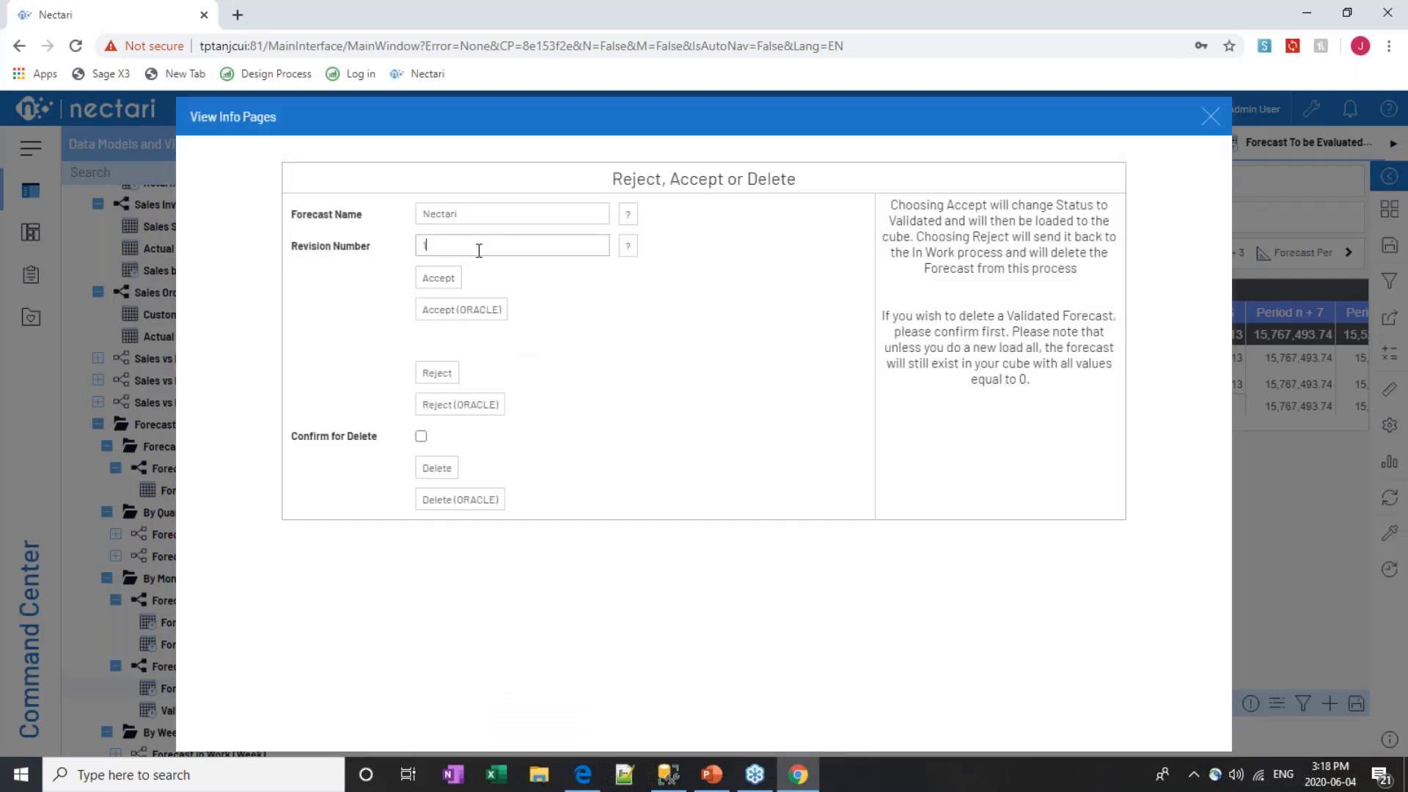
click(438, 374)
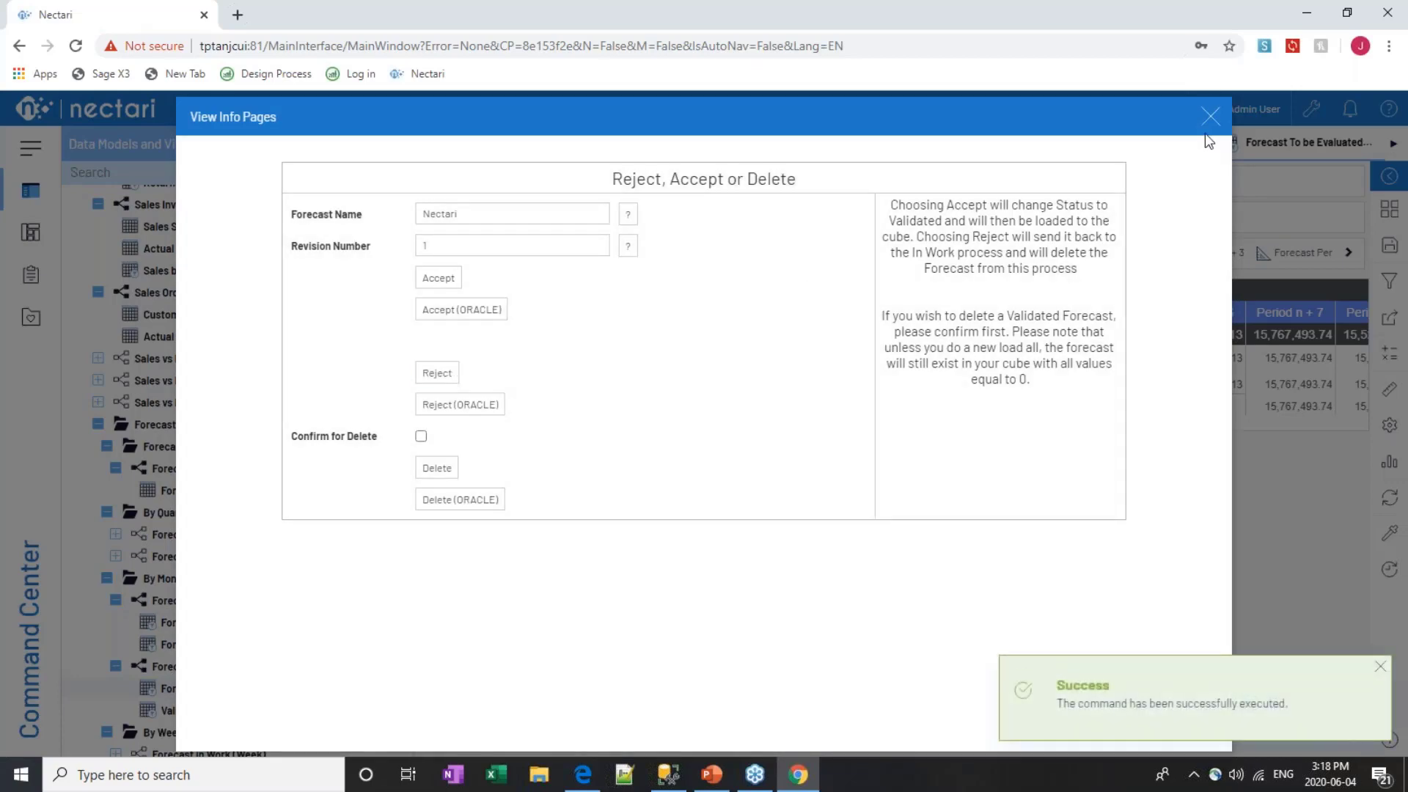
click(1210, 116)
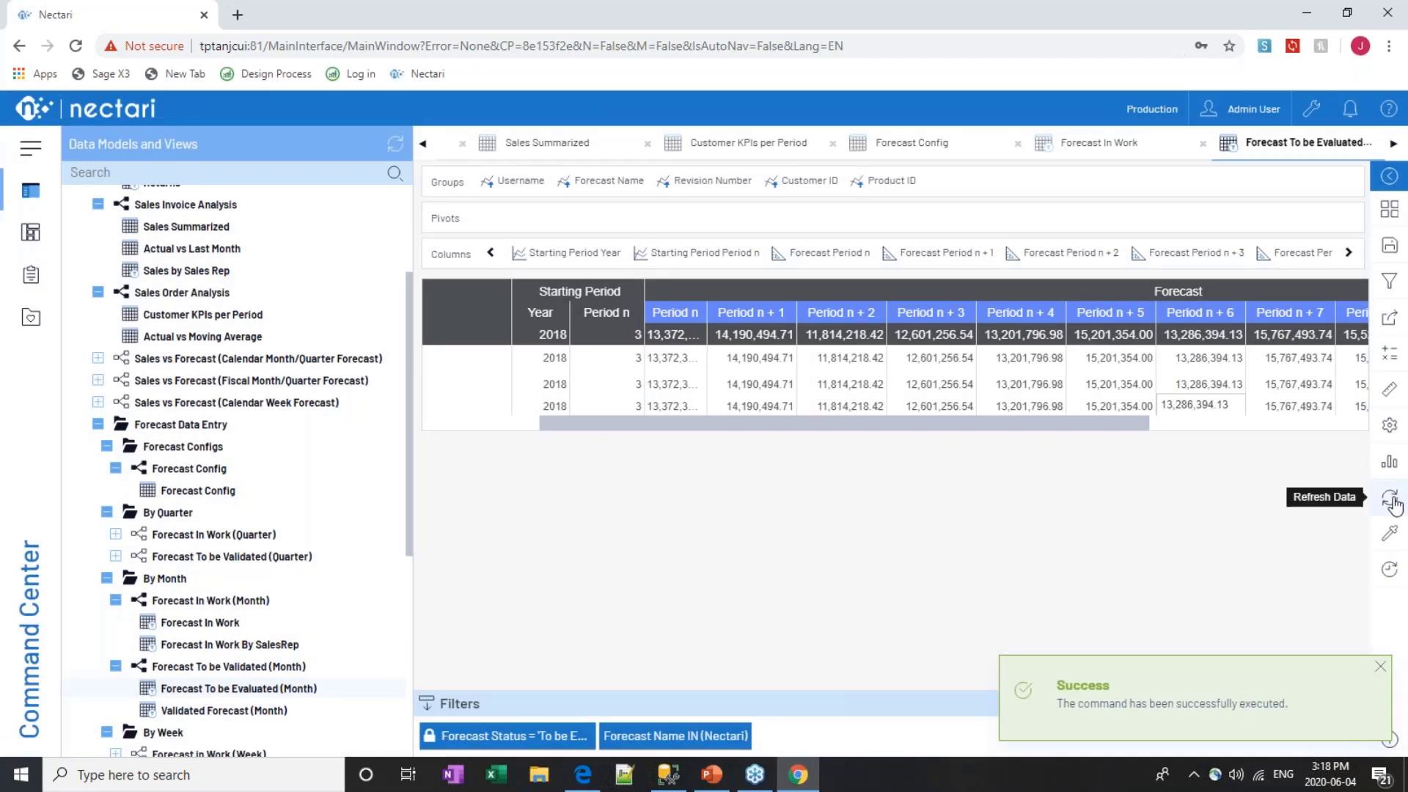
click(1392, 501)
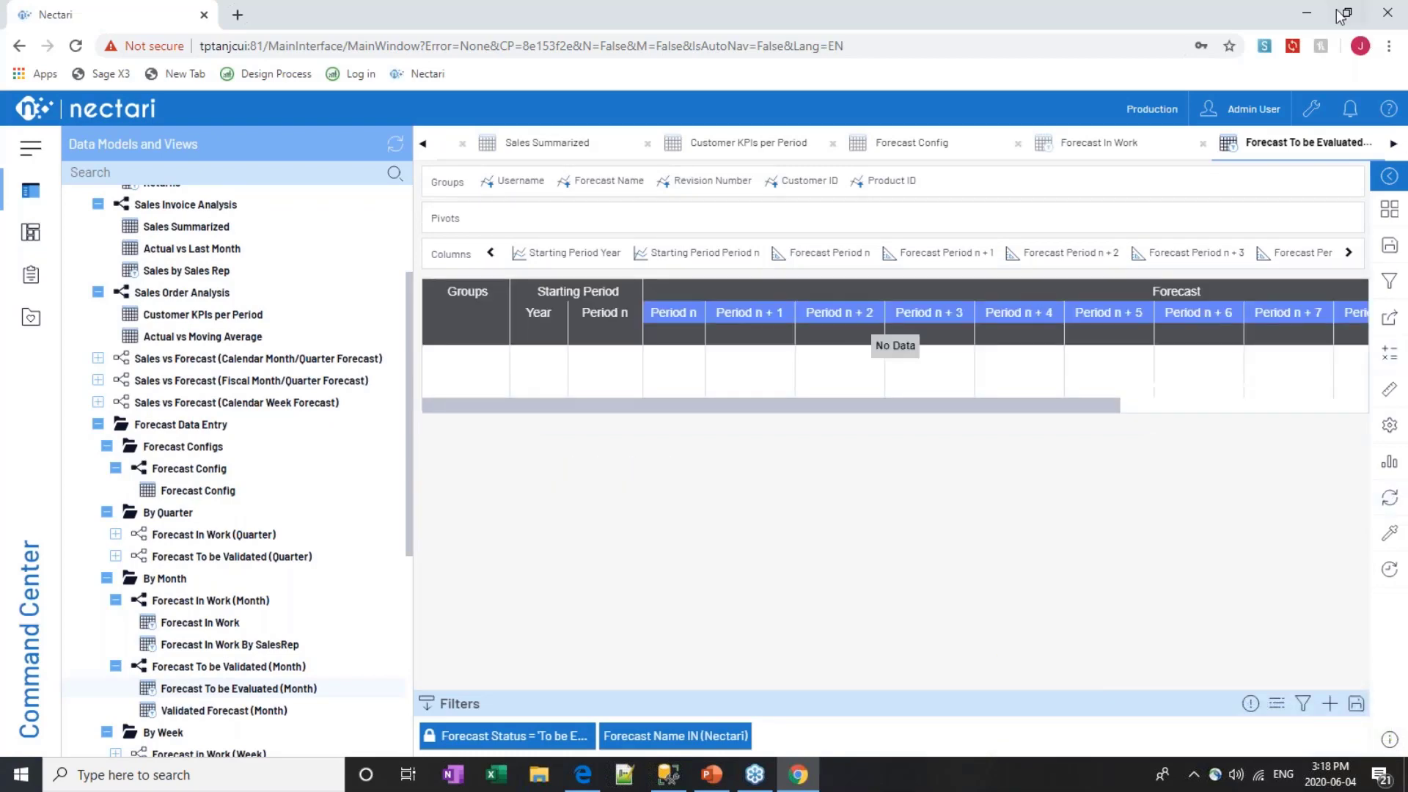
Refresh the Forecast In Work view and set the ADMIN total for Period n + 5 to 20,000,000
click(1124, 146)
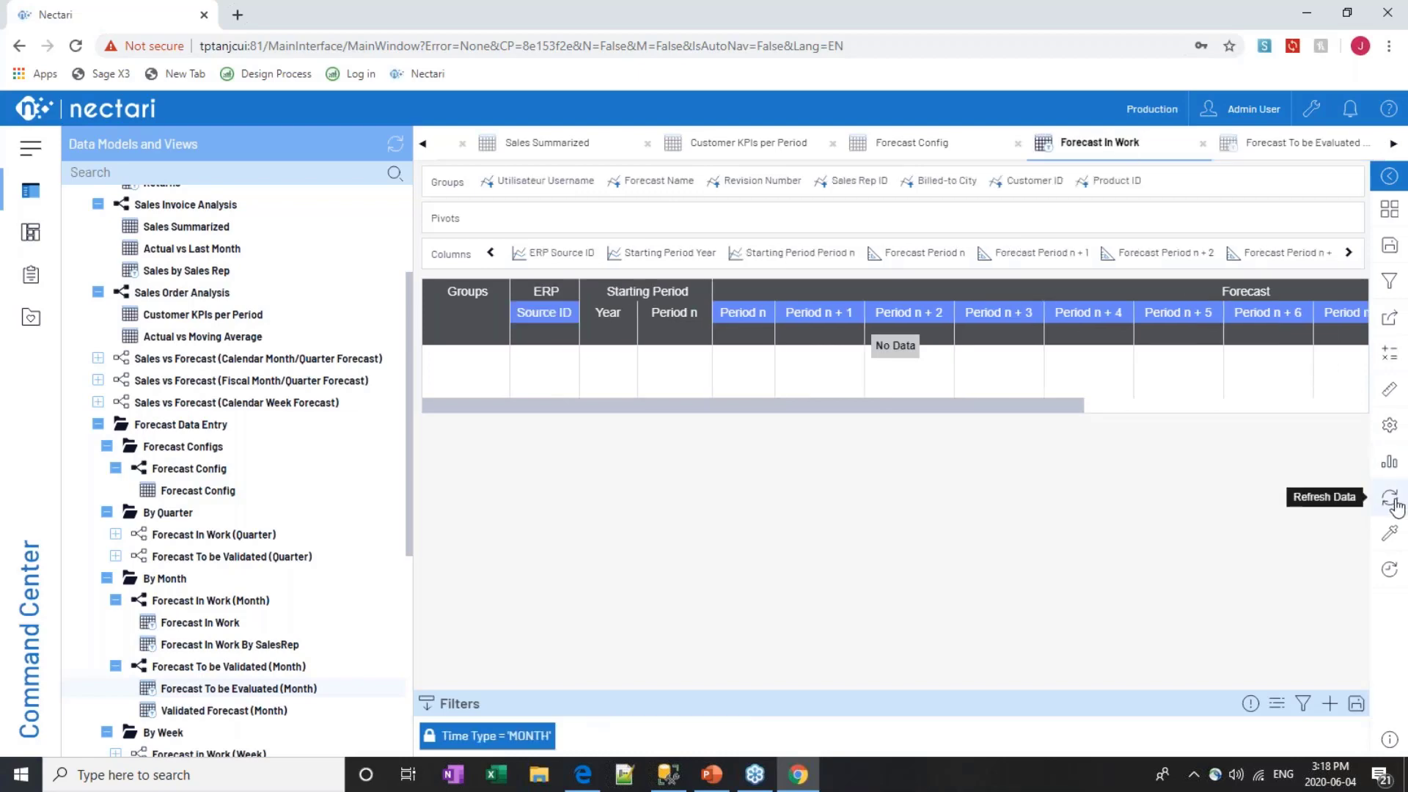
click(1391, 501)
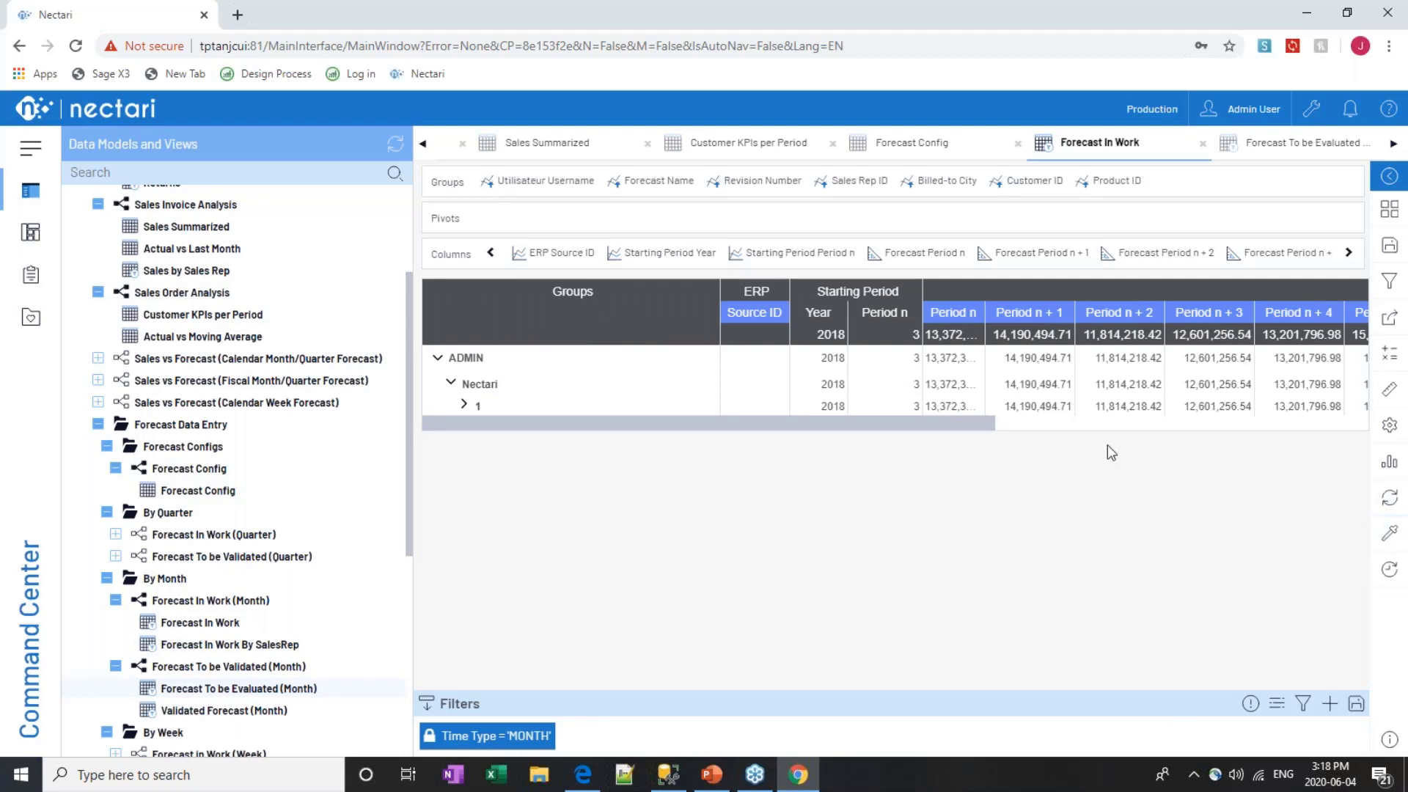
drag(968, 423, 1100, 434)
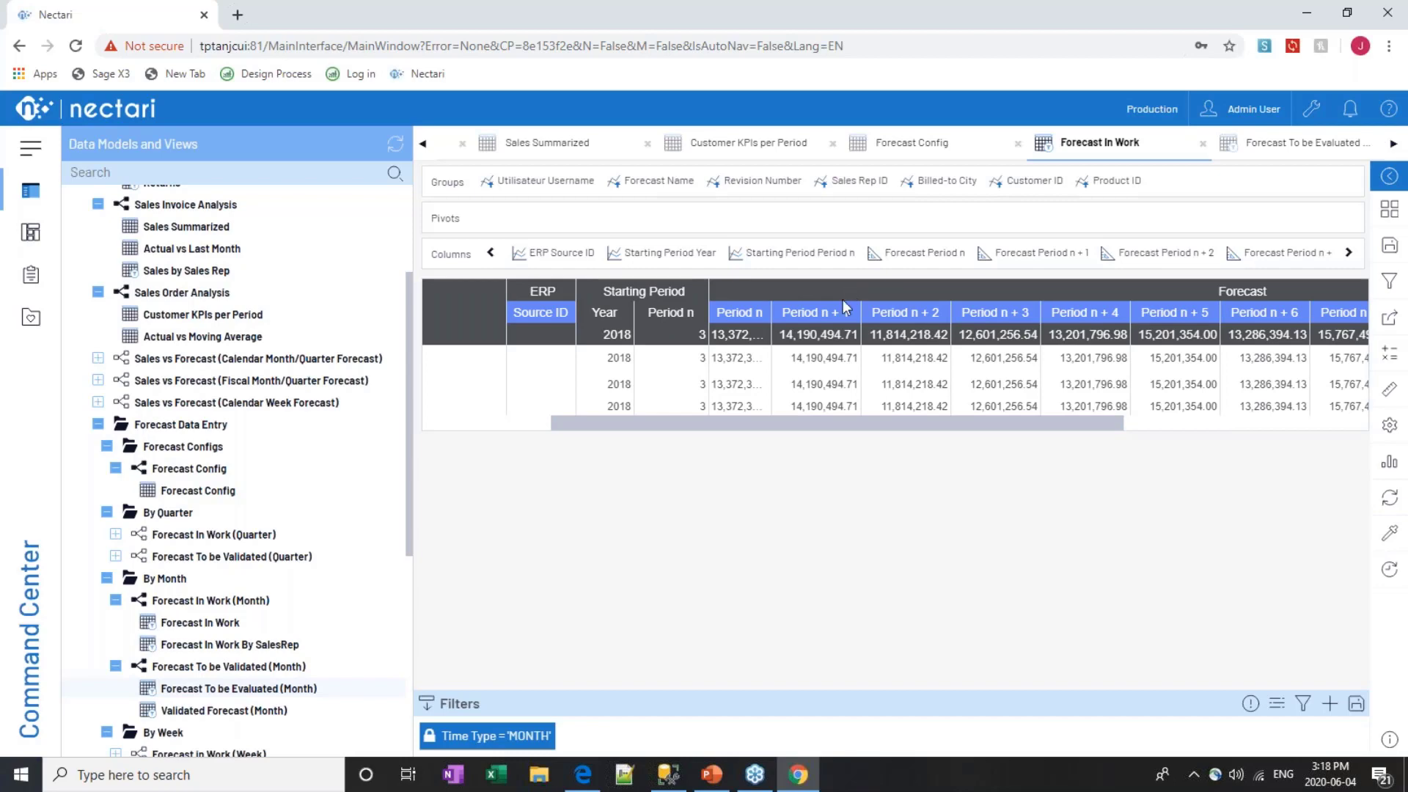
double_click(1168, 359)
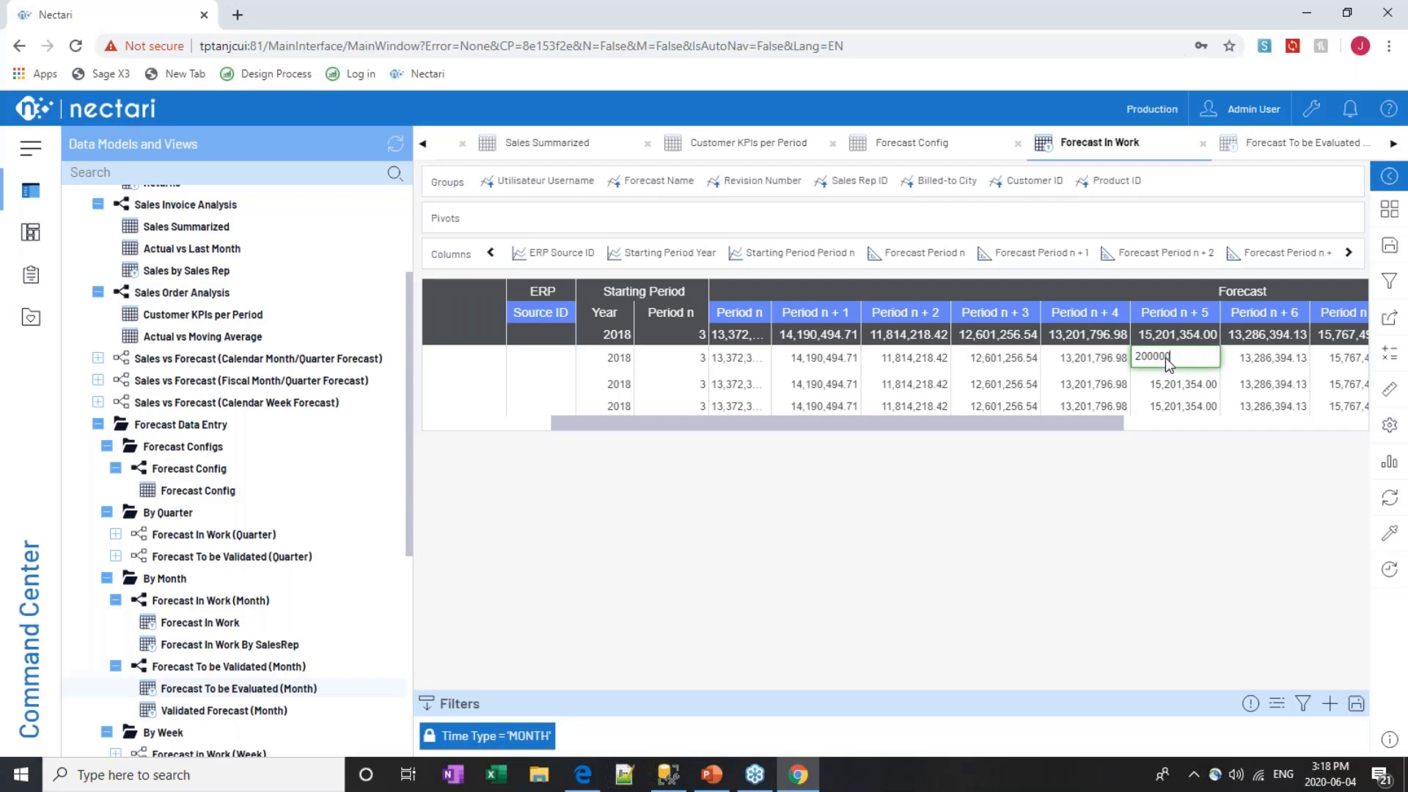
text(20,000,000)
click(1054, 531)
double_click(1182, 391)
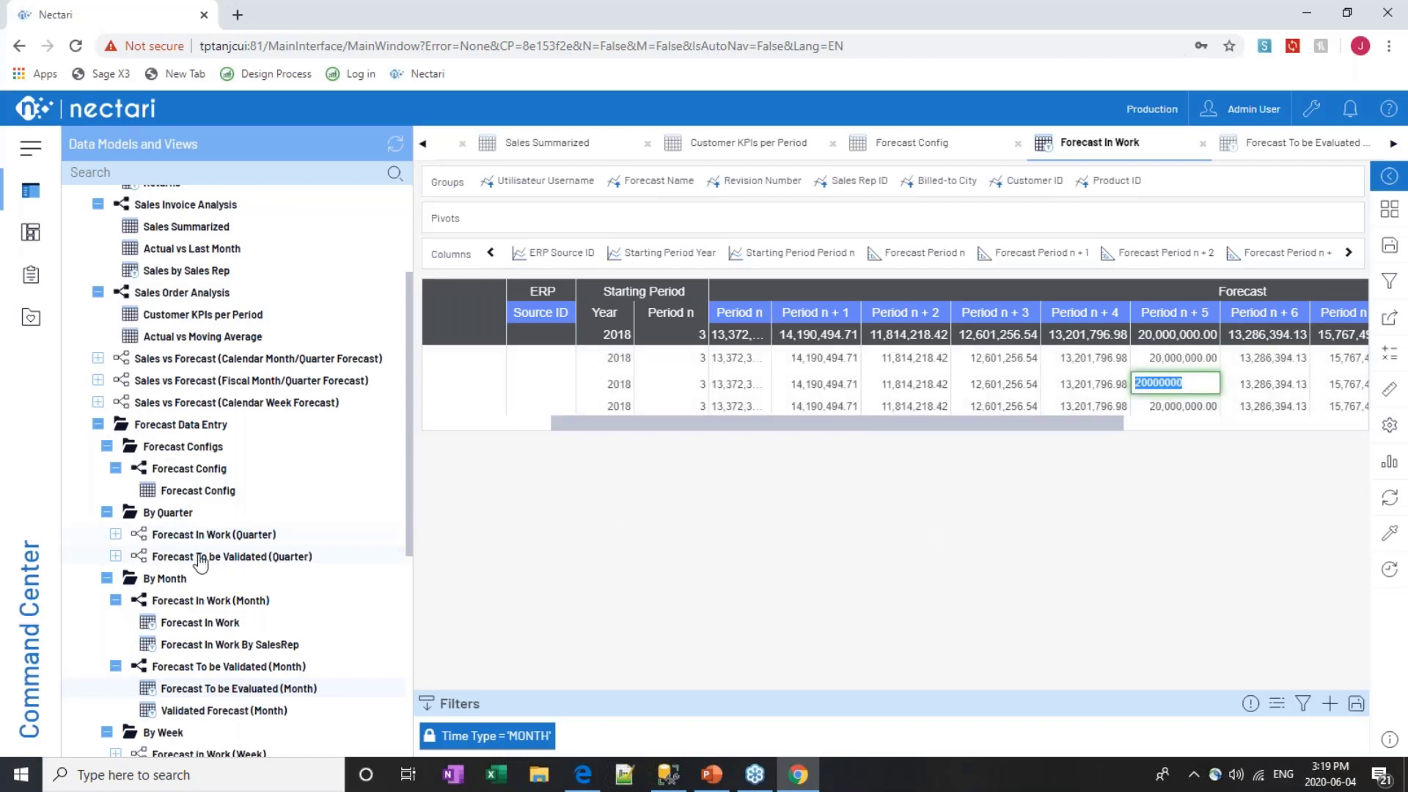
Send revision 1 of the Nectari forecast for evaluation (SQLSERVER) again from the Forecast In Work (Month) info page, and refresh the view
right_click(190, 601)
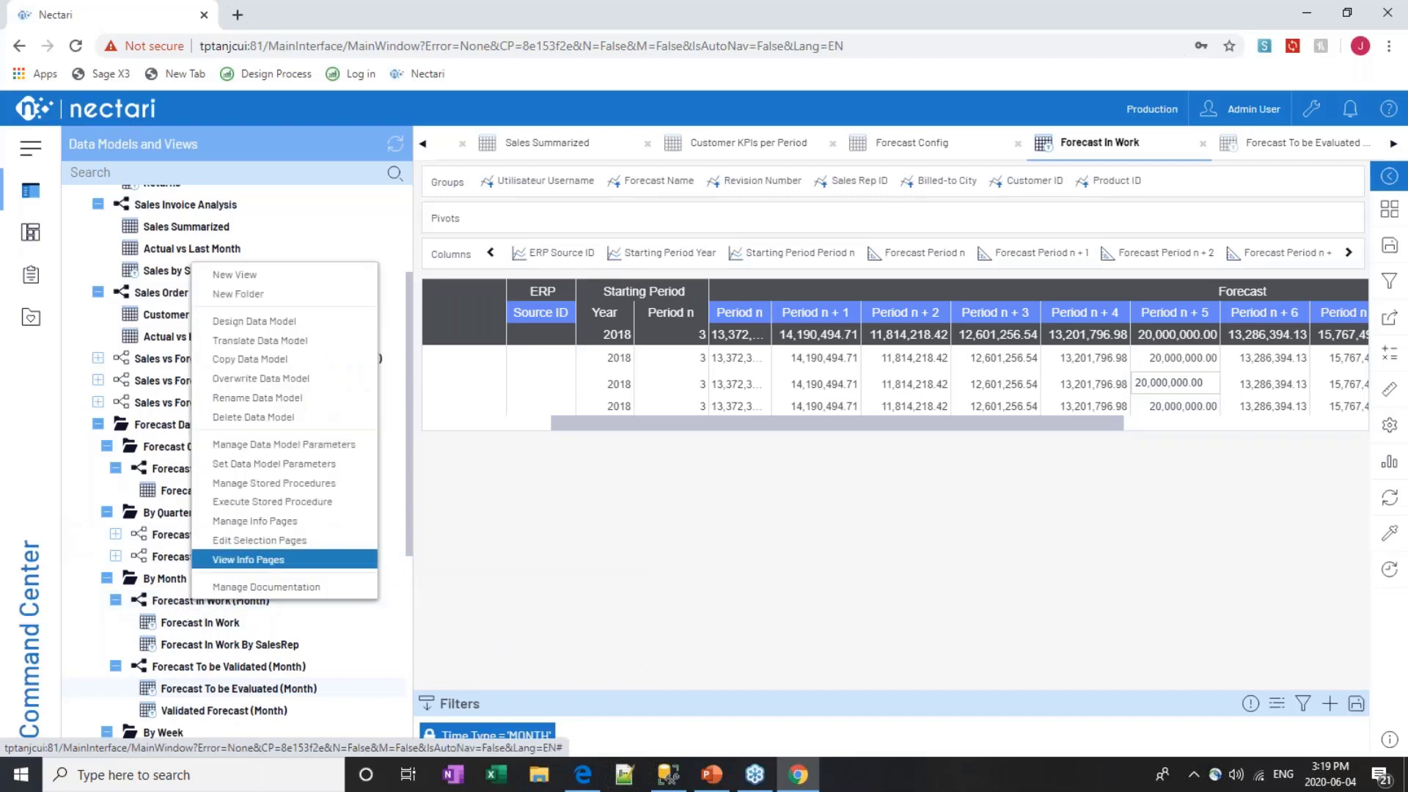
click(254, 561)
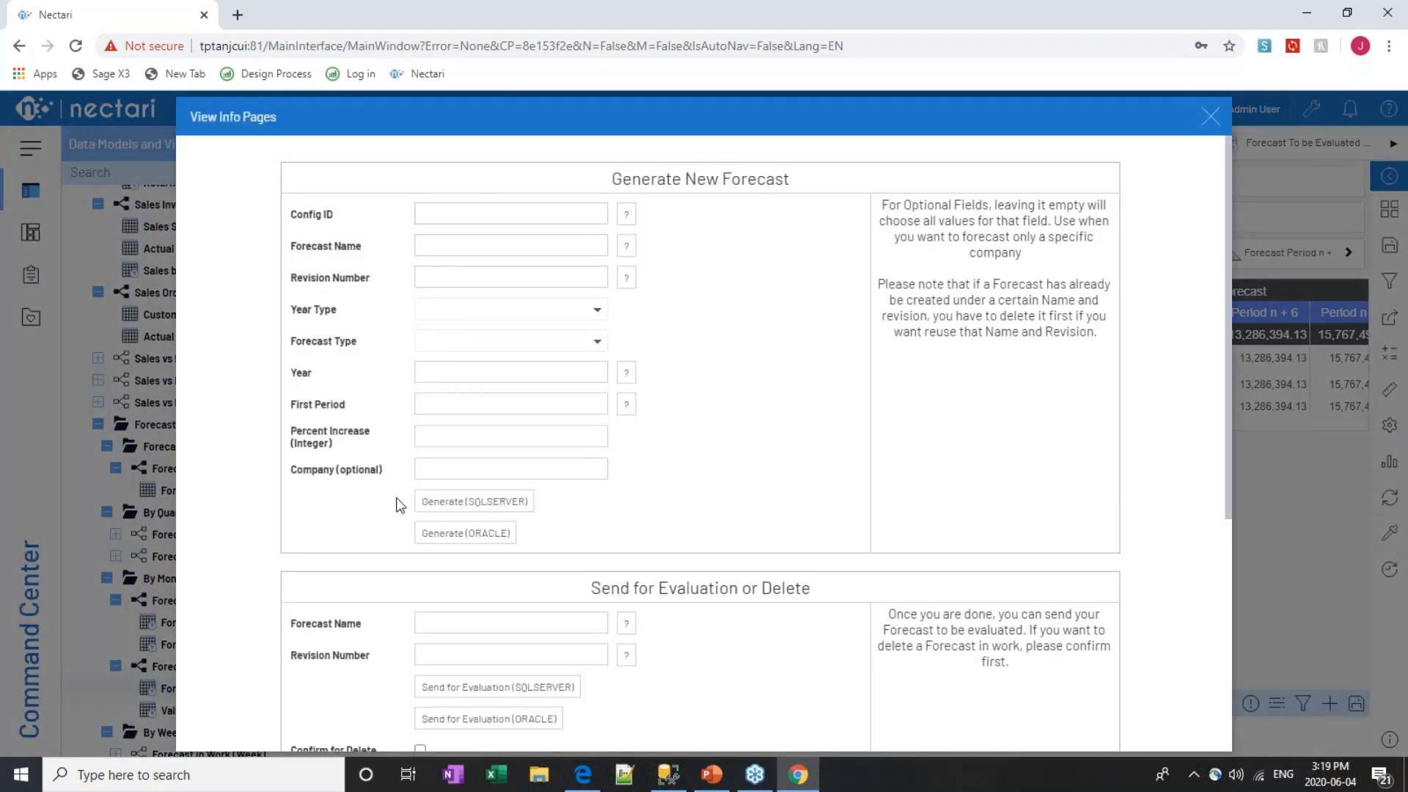
click(527, 622)
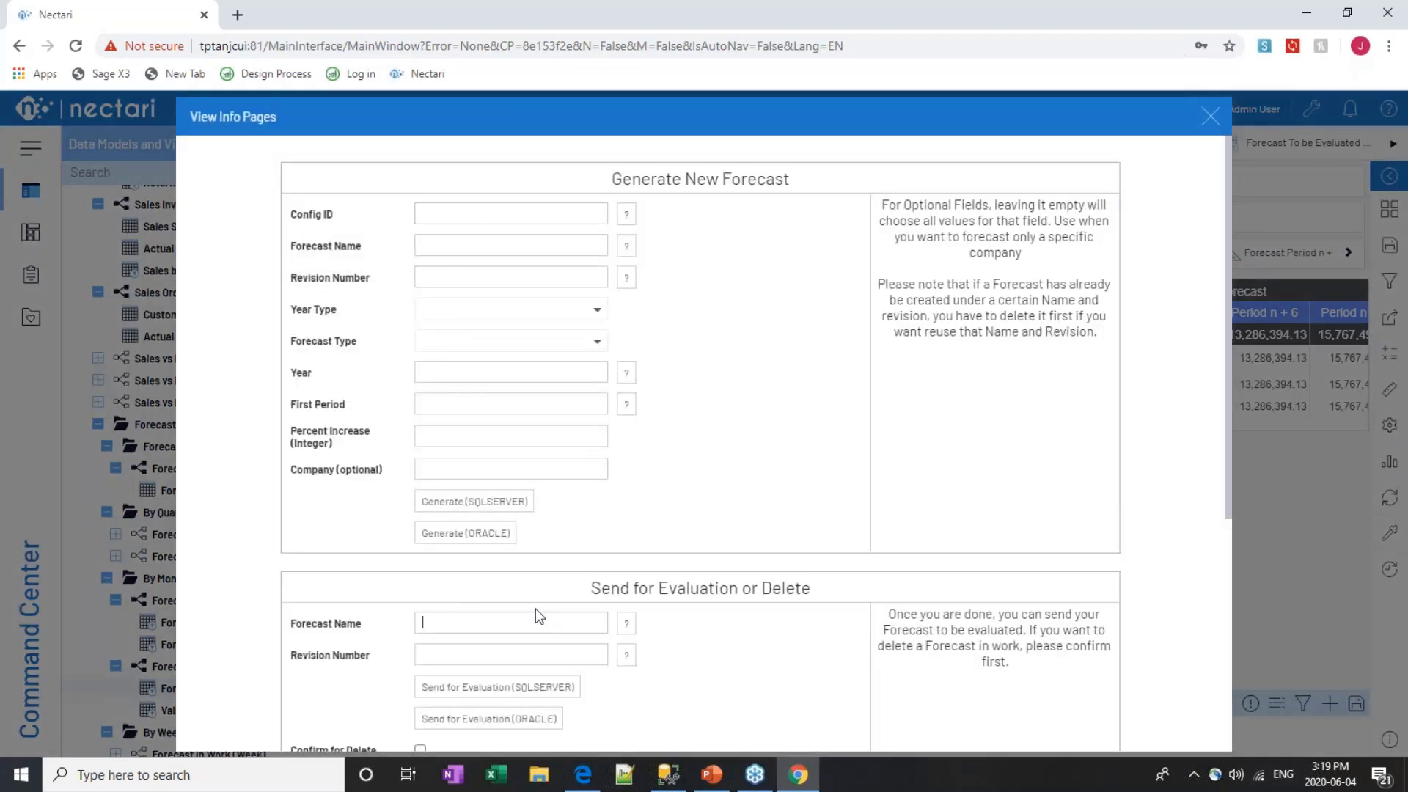
text(Nectari)
key(Tab)
key(Tab)
text(1)
click(481, 690)
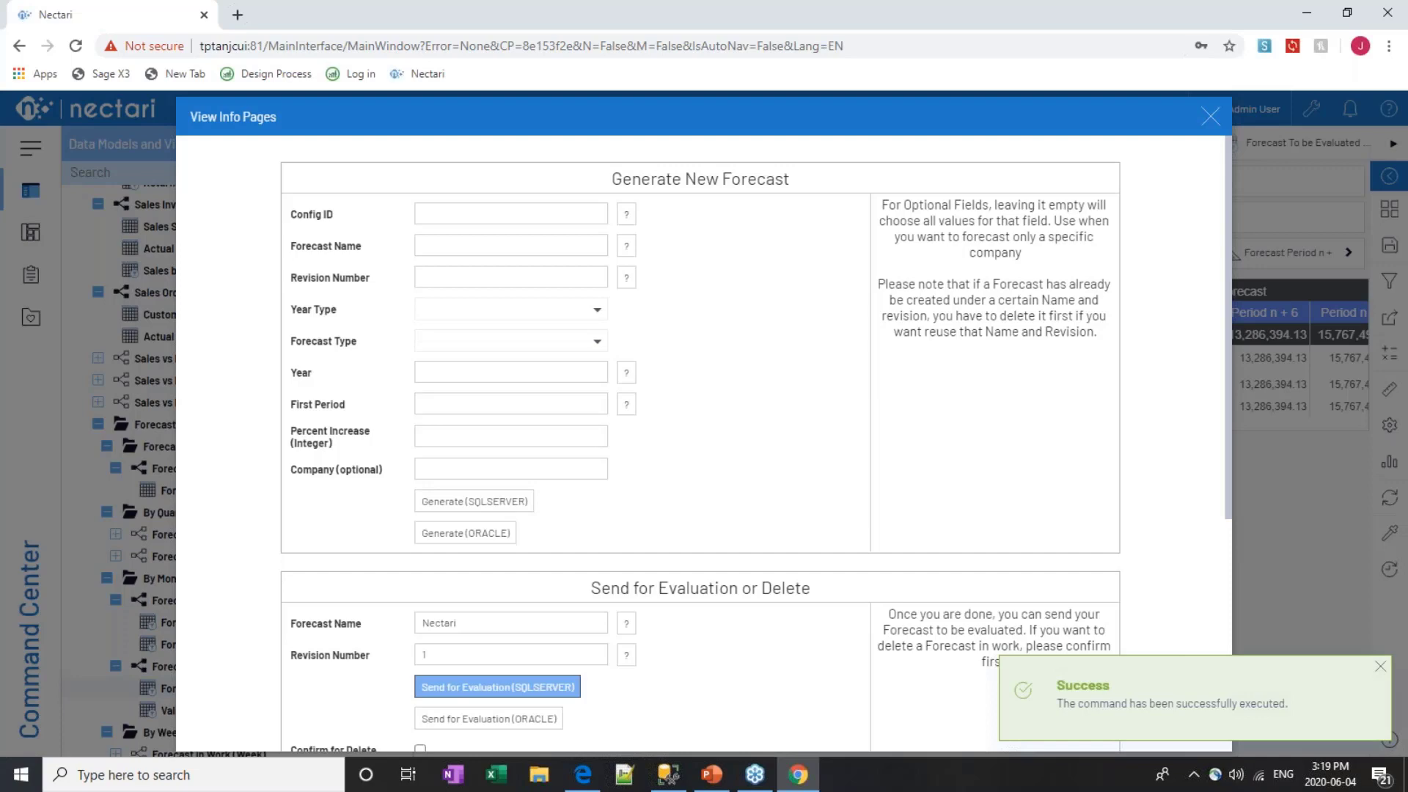
click(1210, 117)
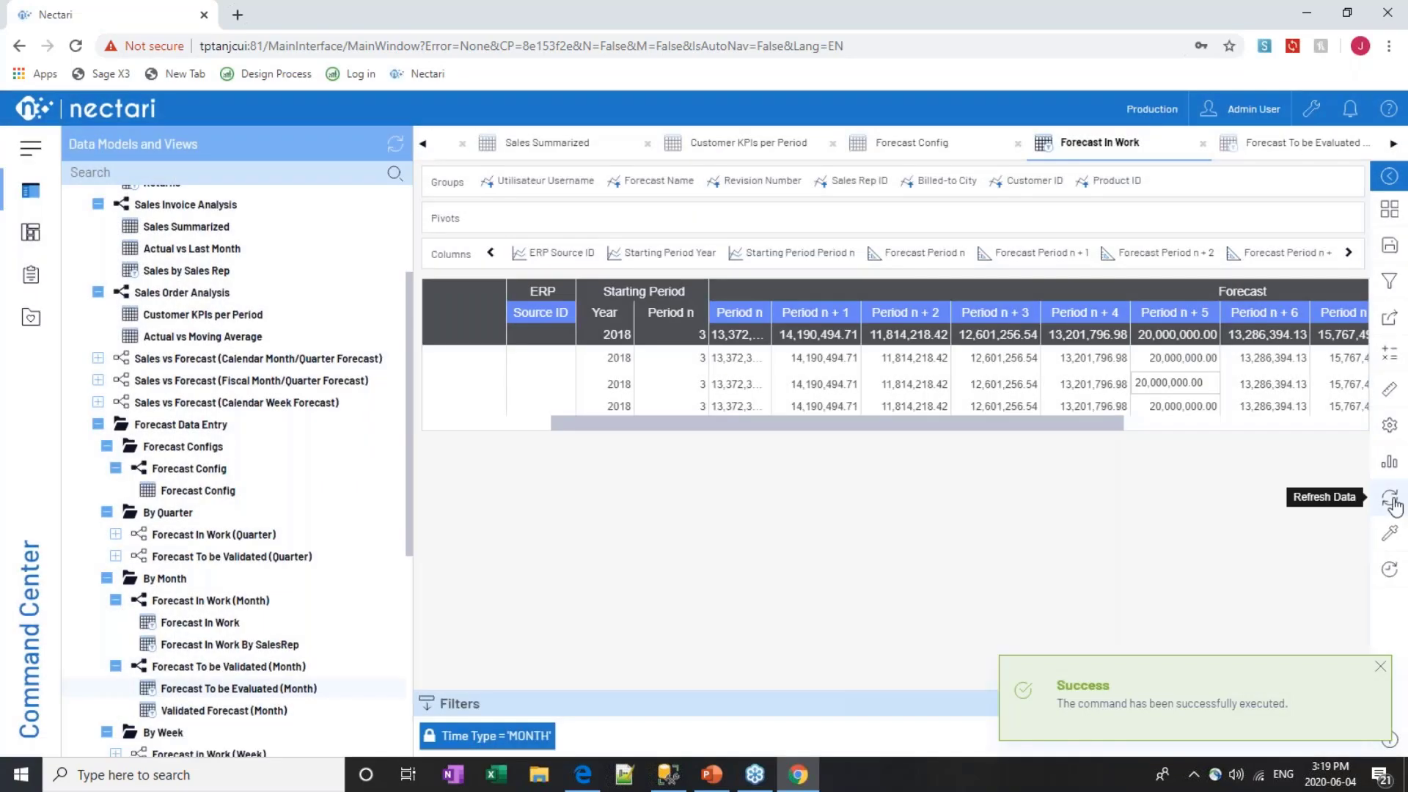
click(1391, 504)
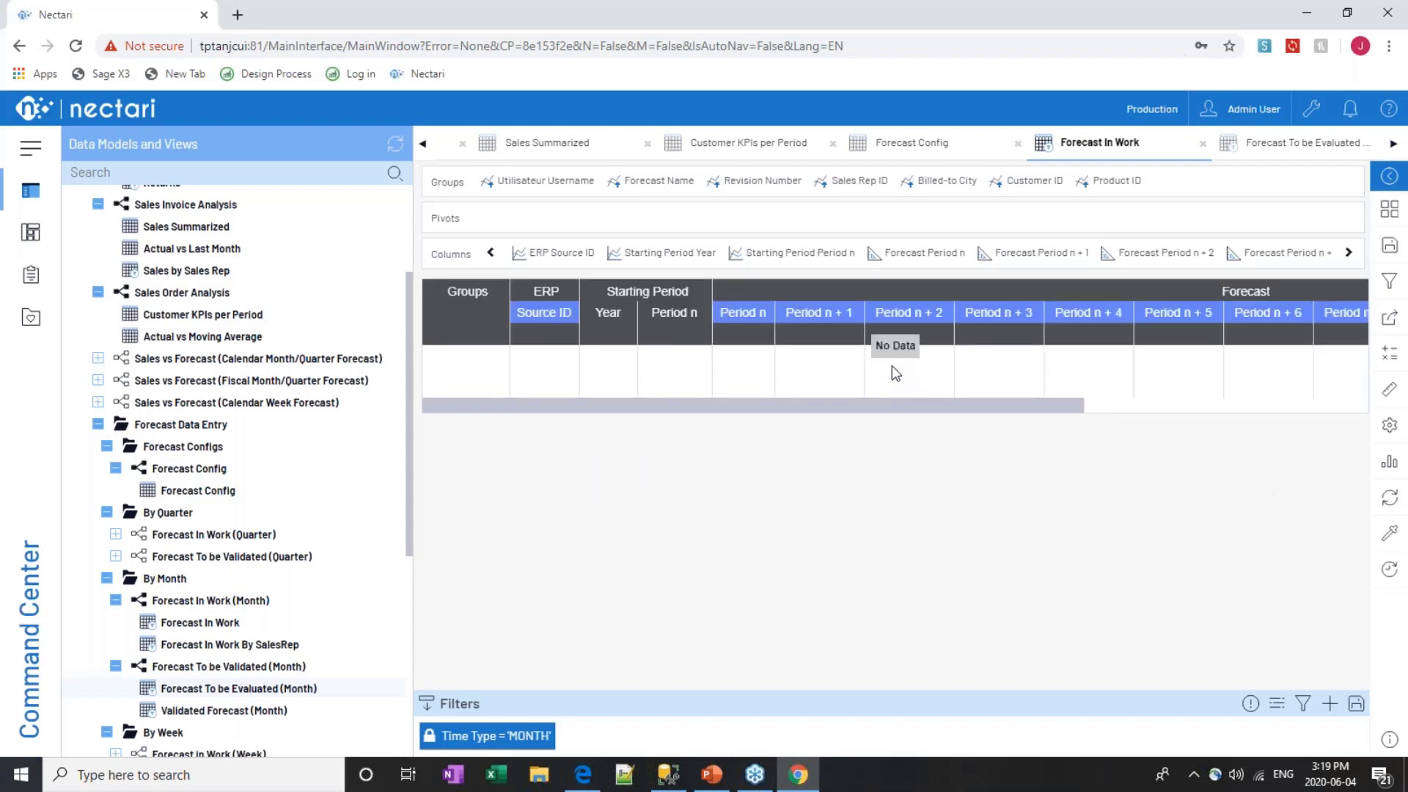
Refresh the Forecast To be Evaluated (Month) view and set revision 1's Period n + 5 forecast amount to 19,981,021
click(1269, 143)
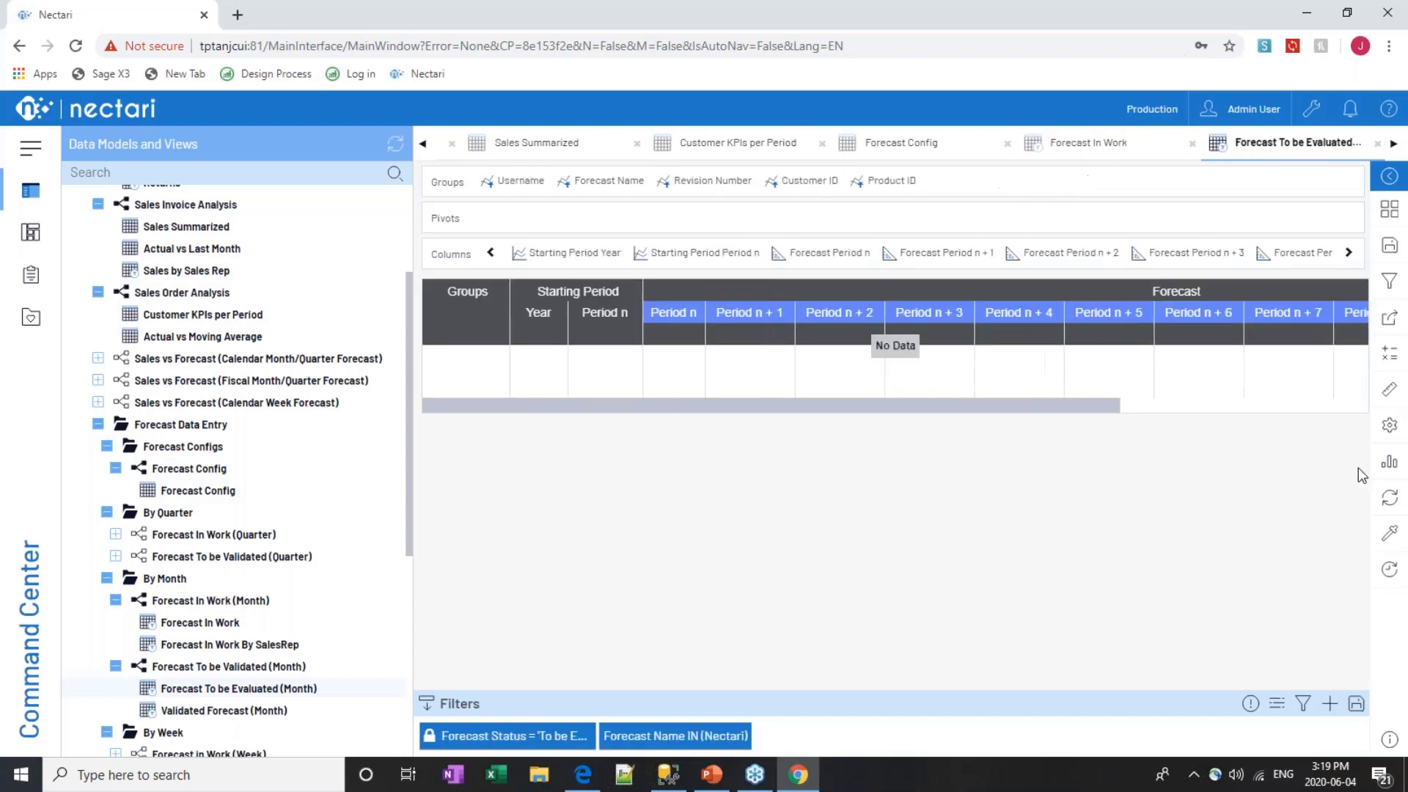
click(1390, 499)
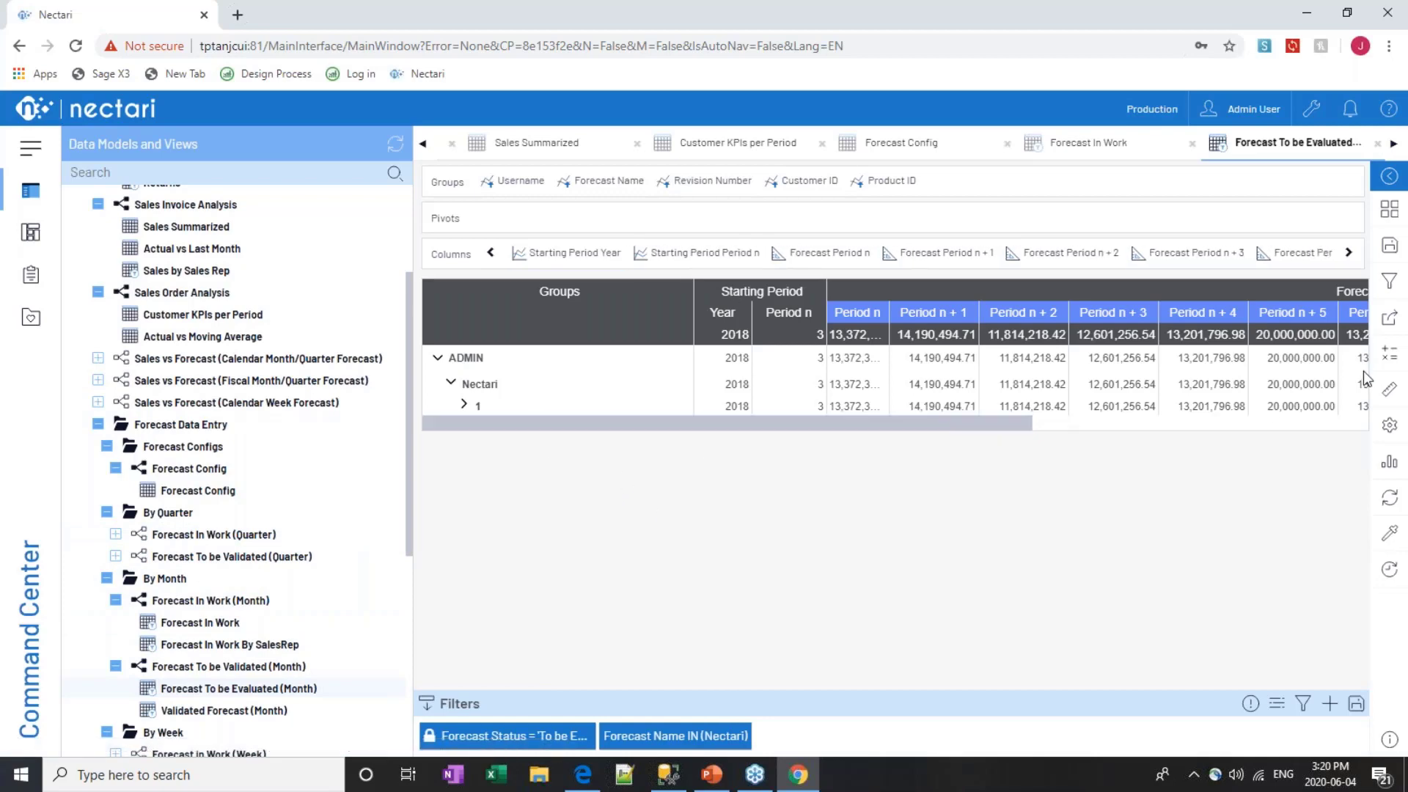
double_click(1292, 408)
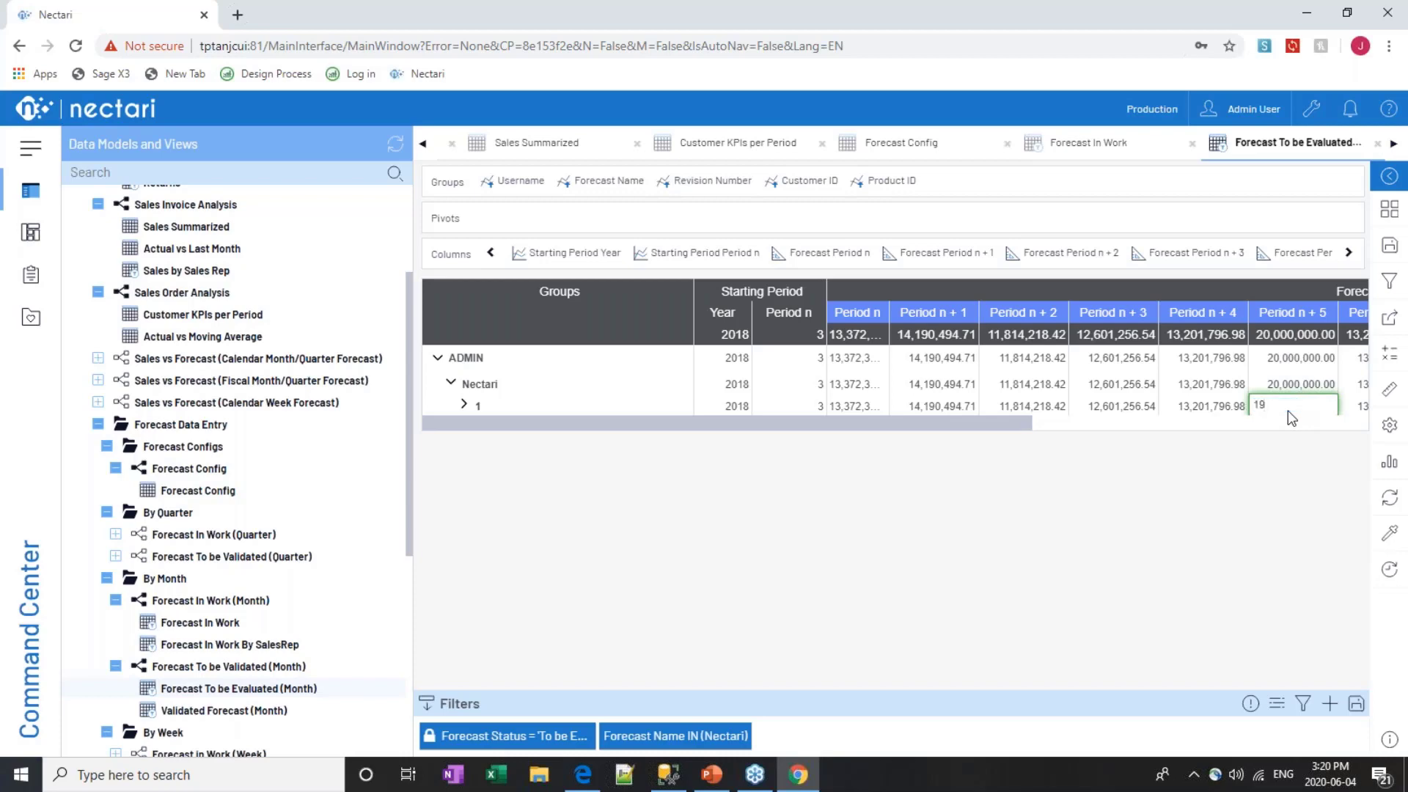
text(19981021)
key(Return)
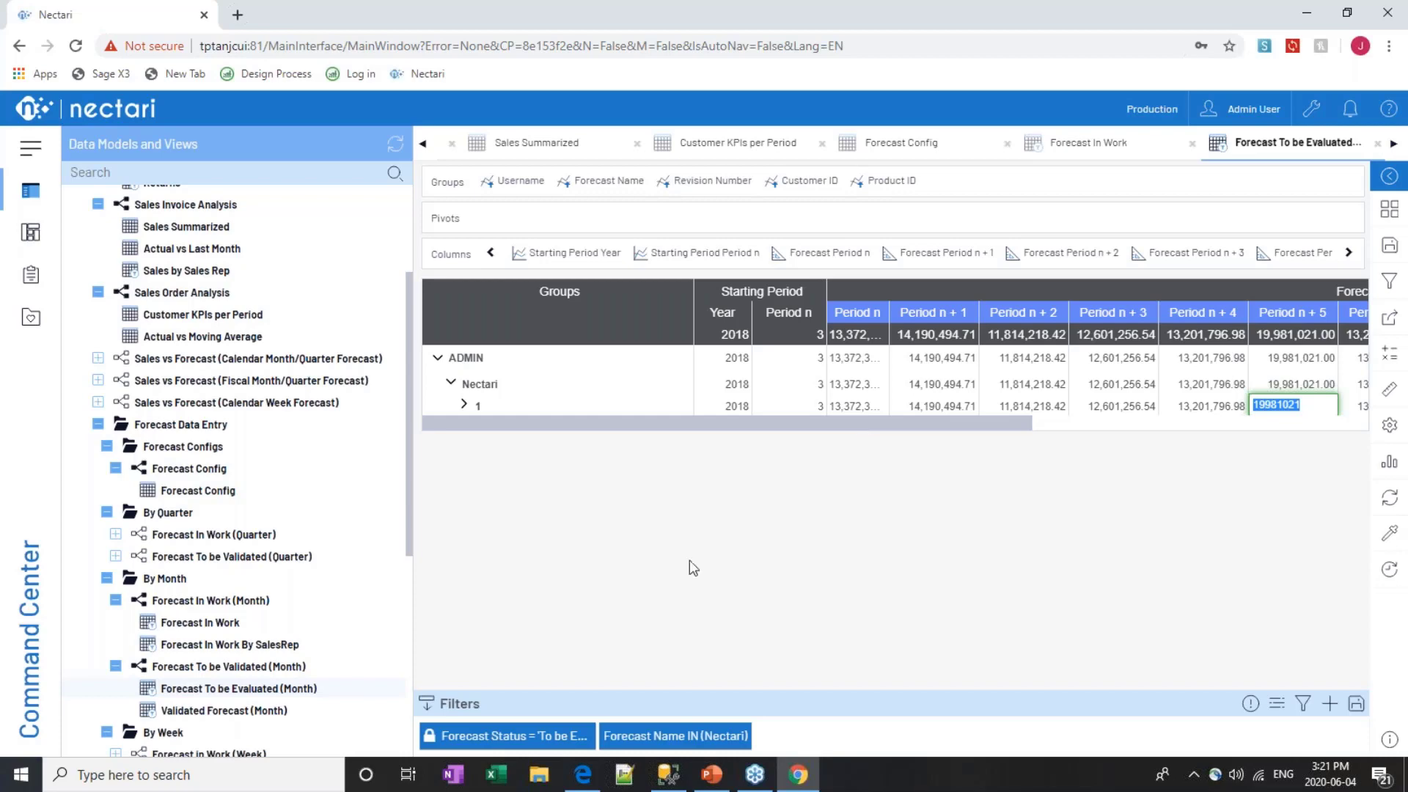
Accept the Nectari forecast, revision 1, from the Forecast To be Validated (Month) info page, and refresh the evaluation view's data
right_click(236, 673)
click(268, 629)
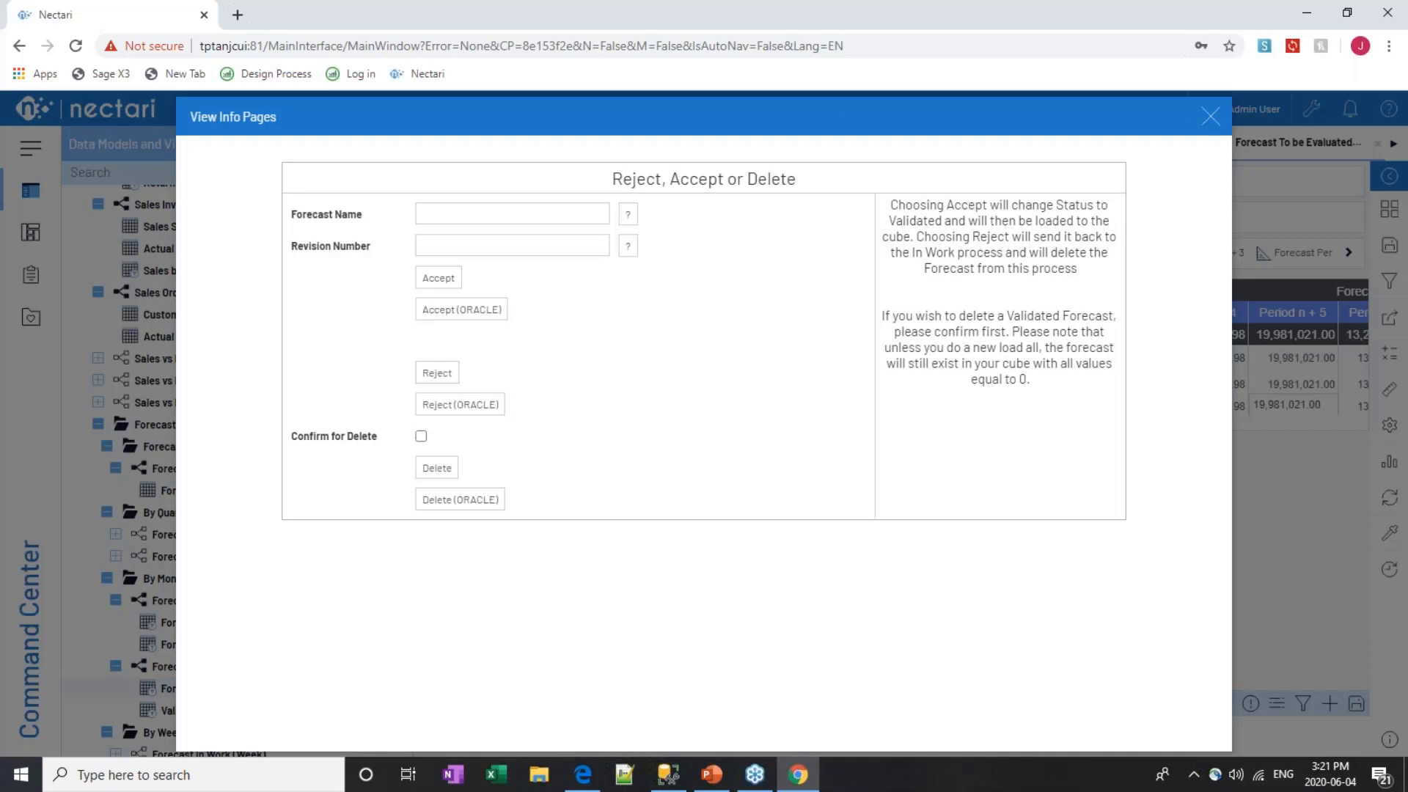
click(519, 208)
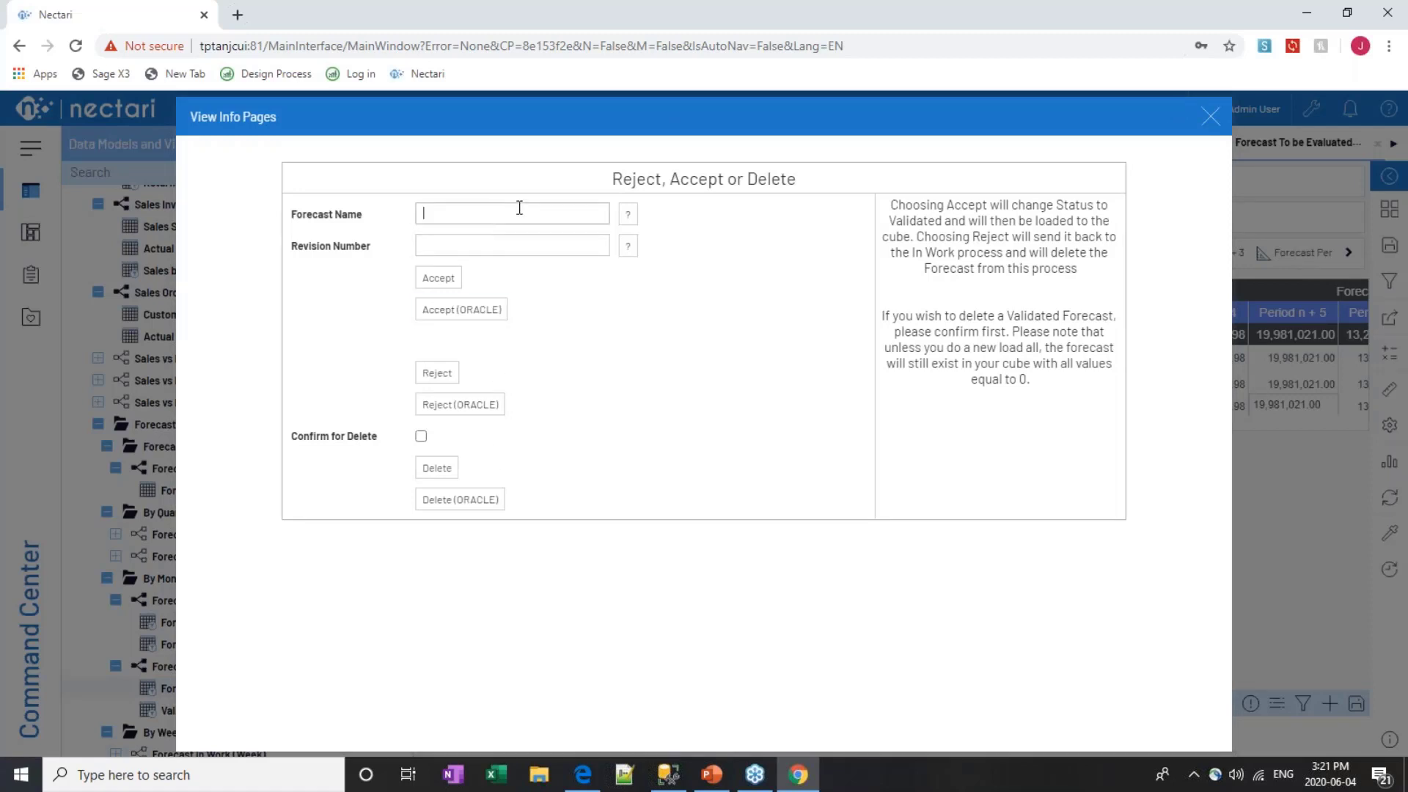
text(Nectari)
key(Tab)
key(Tab)
click(436, 283)
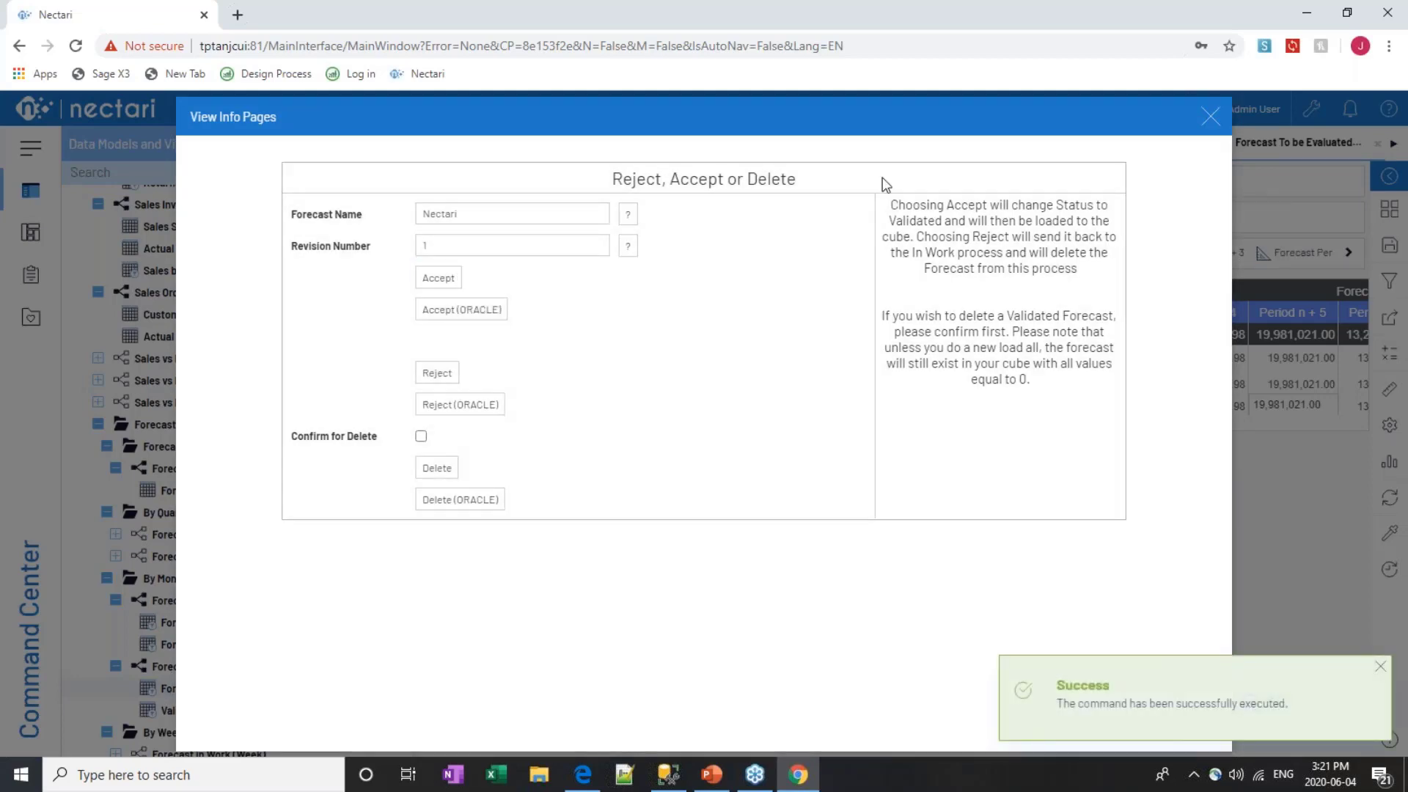
click(1208, 119)
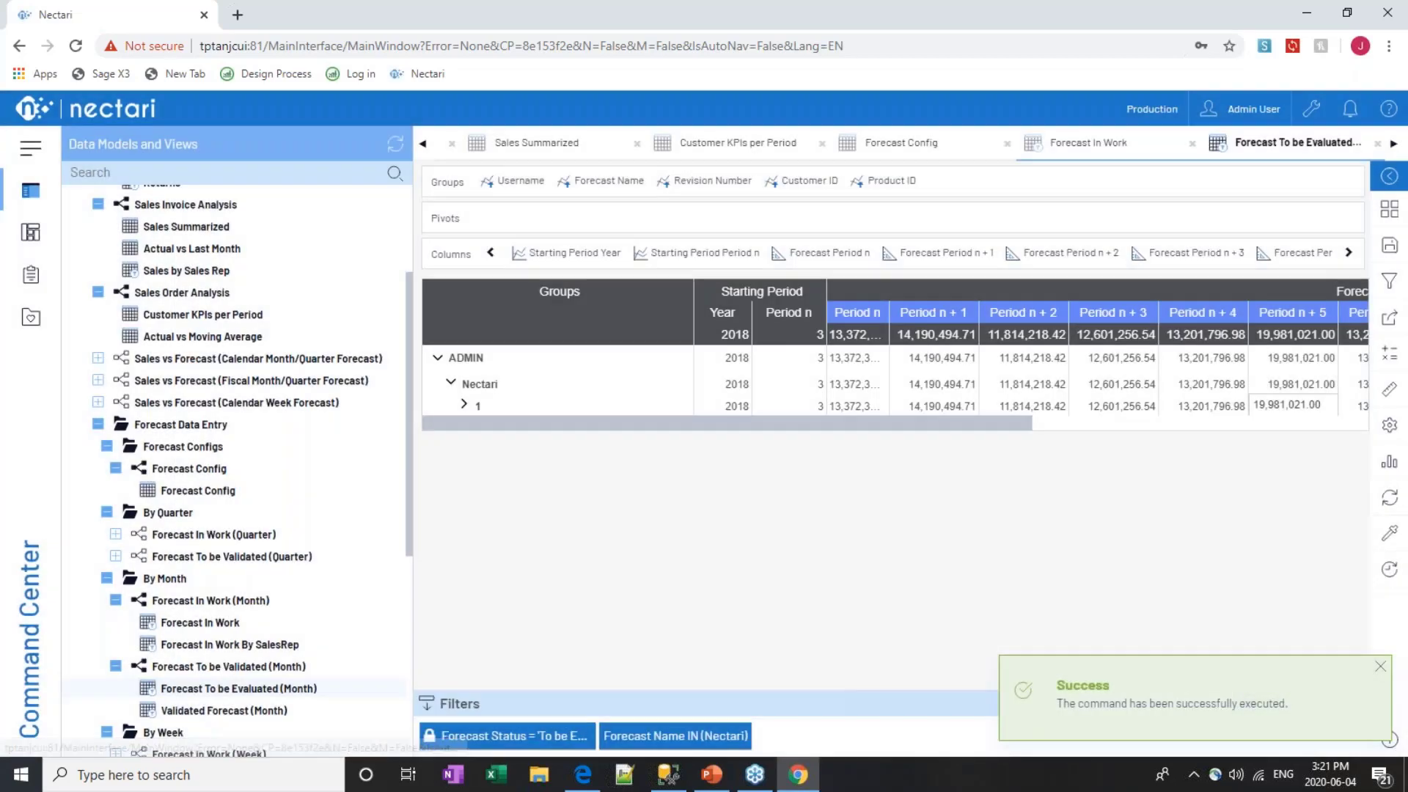
click(1387, 502)
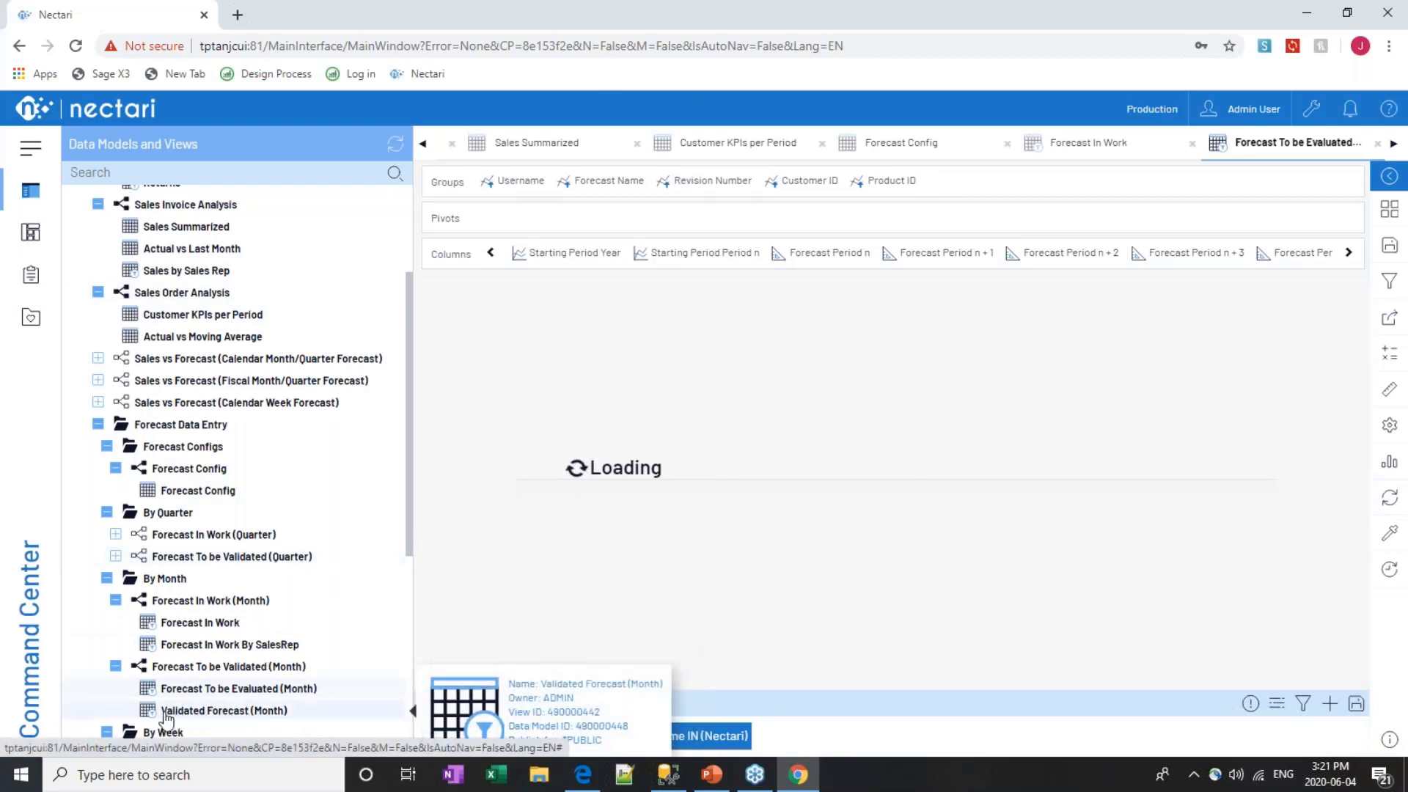
Open the Validated Forecast (Month) view without any selection filters
click(204, 717)
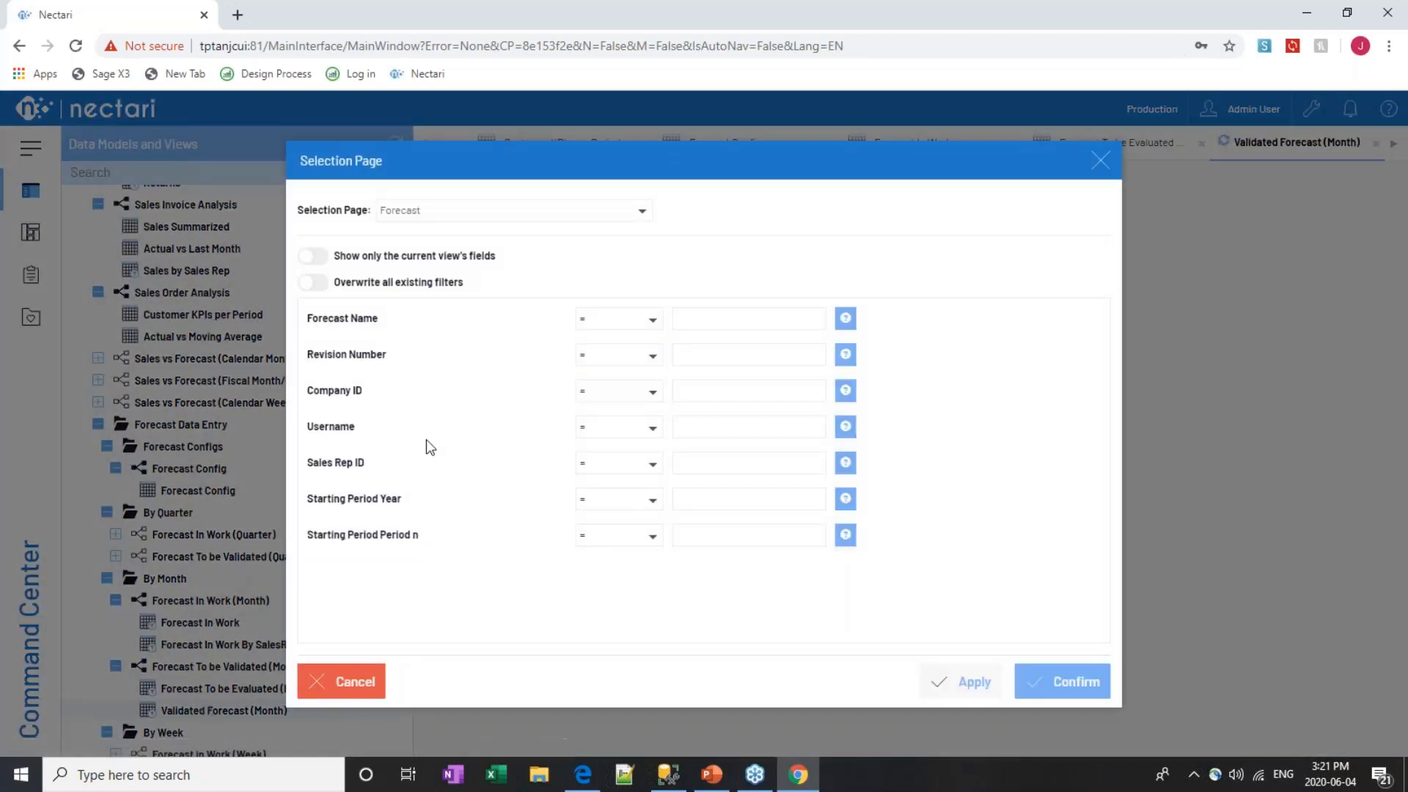
click(1037, 693)
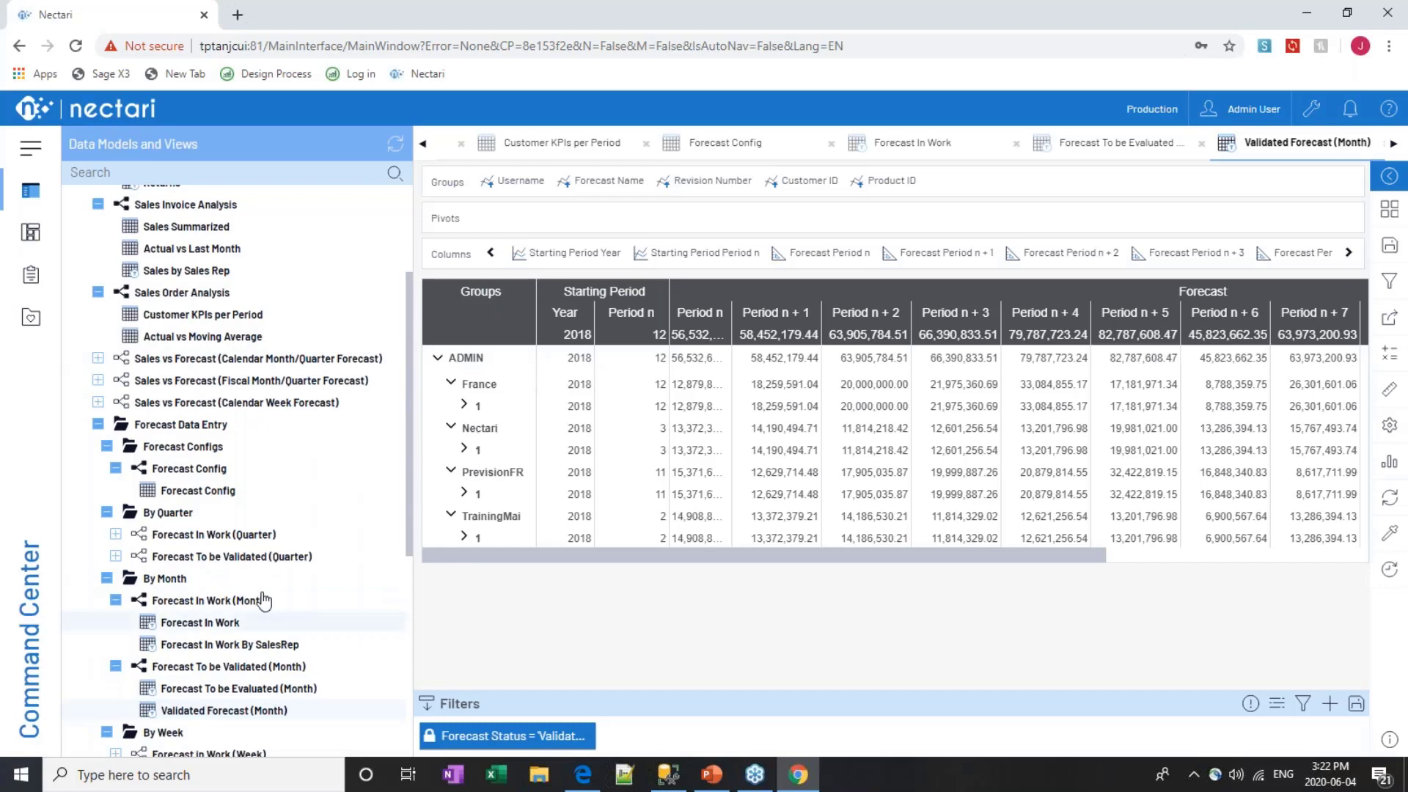
Collapse the Forecast Data Entry folder in the data models and views tree
scroll(257, 608, down, 3)
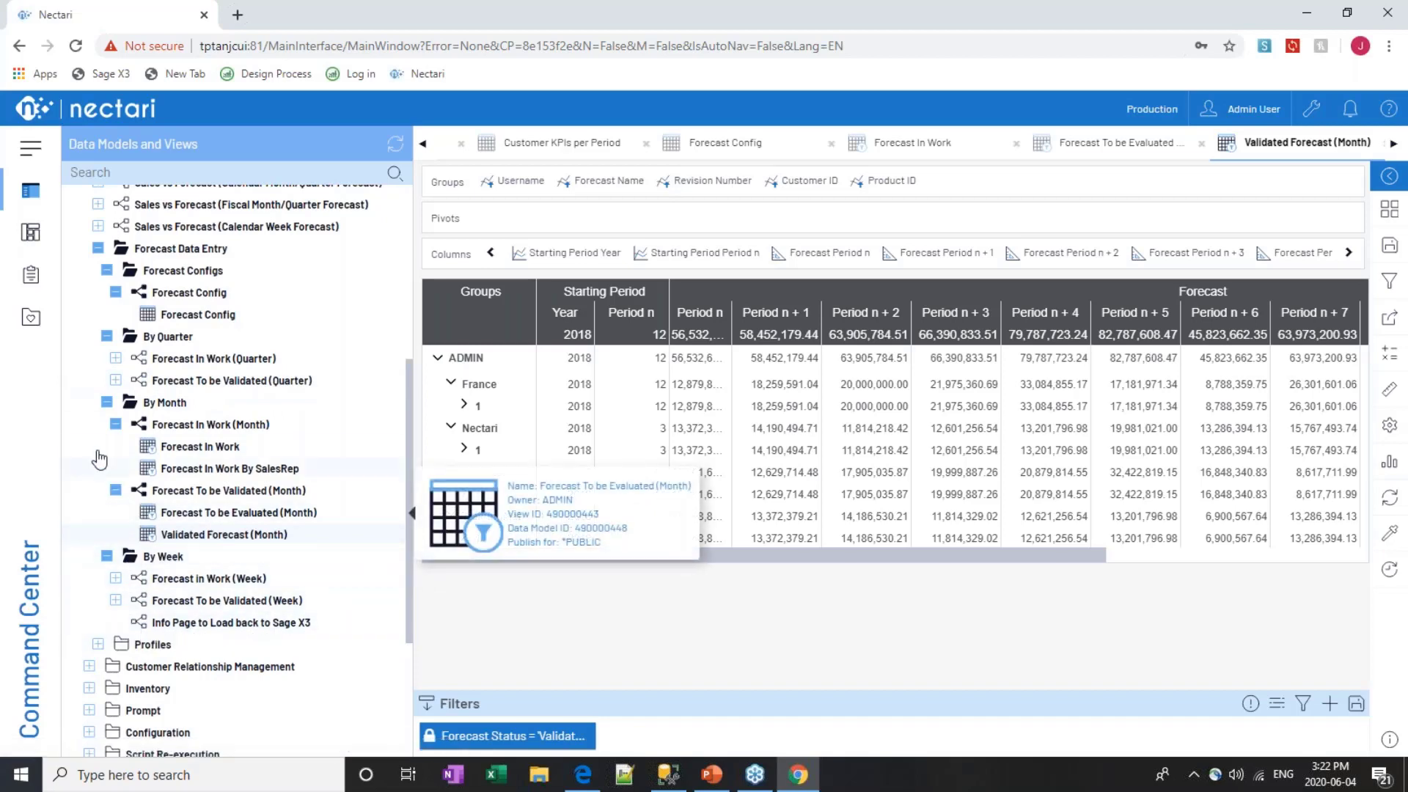
scroll(110, 454, up, 2)
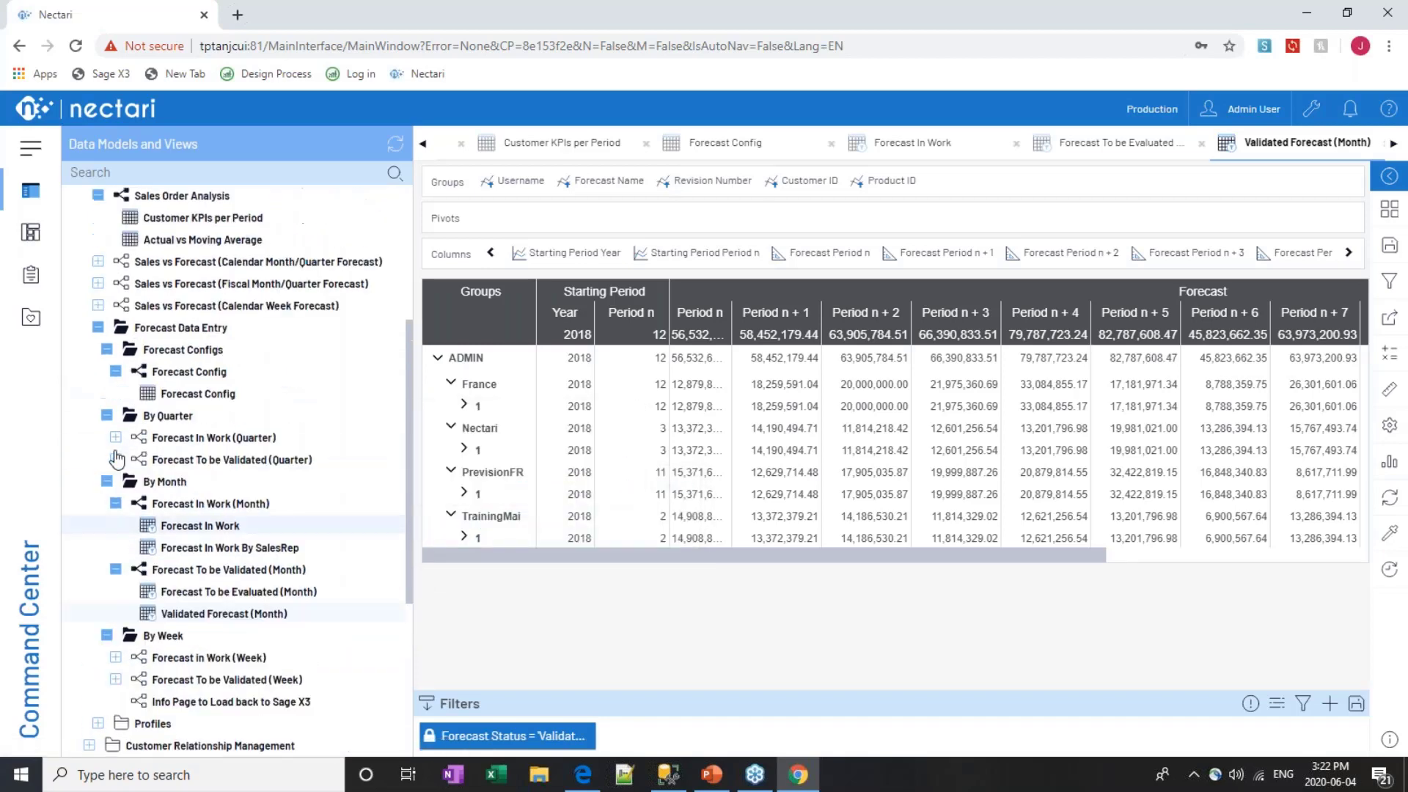
click(97, 338)
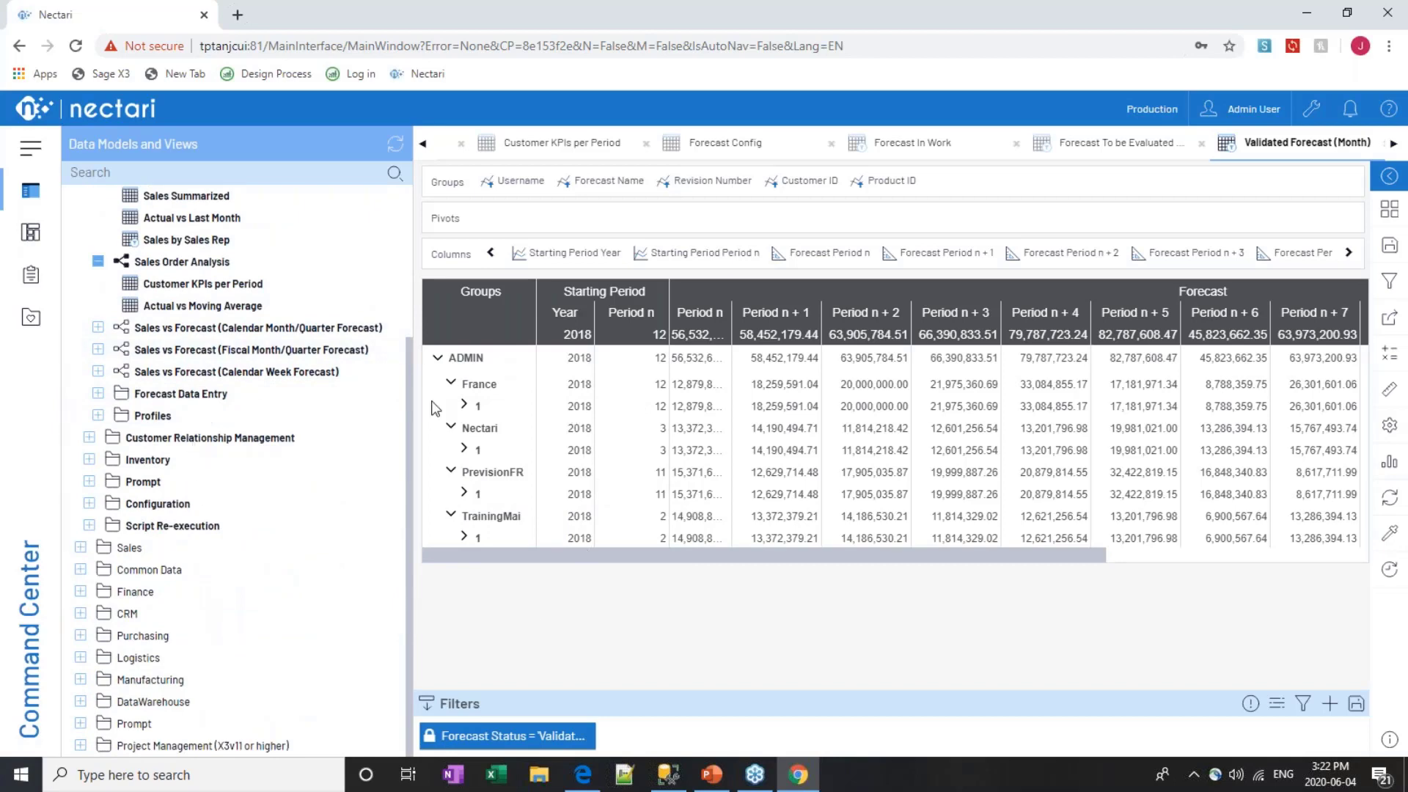
scroll(110, 330, up, 5)
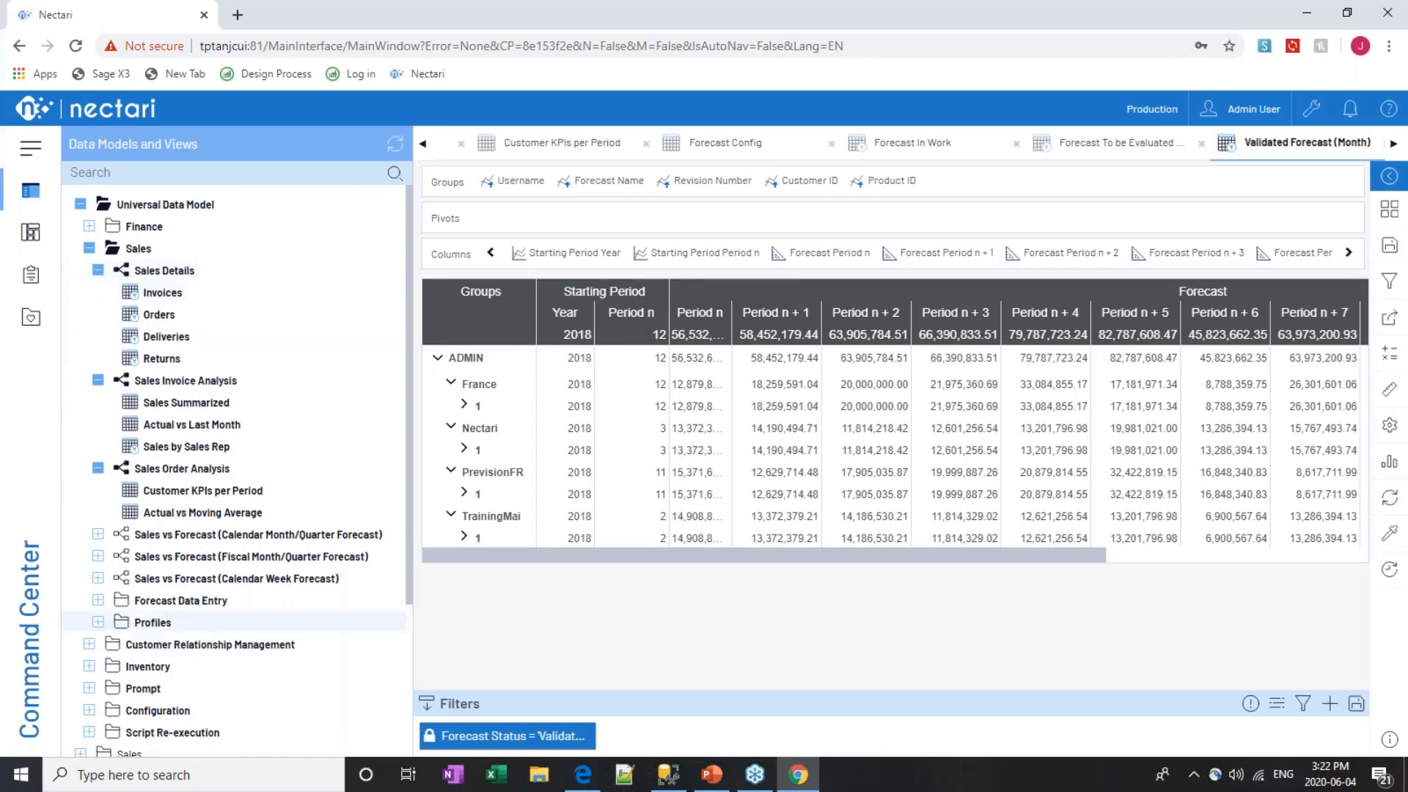
Open the Forecast Config data model's info page from the Forecast Data Entry folder and review its setting and new-field sections
click(89, 709)
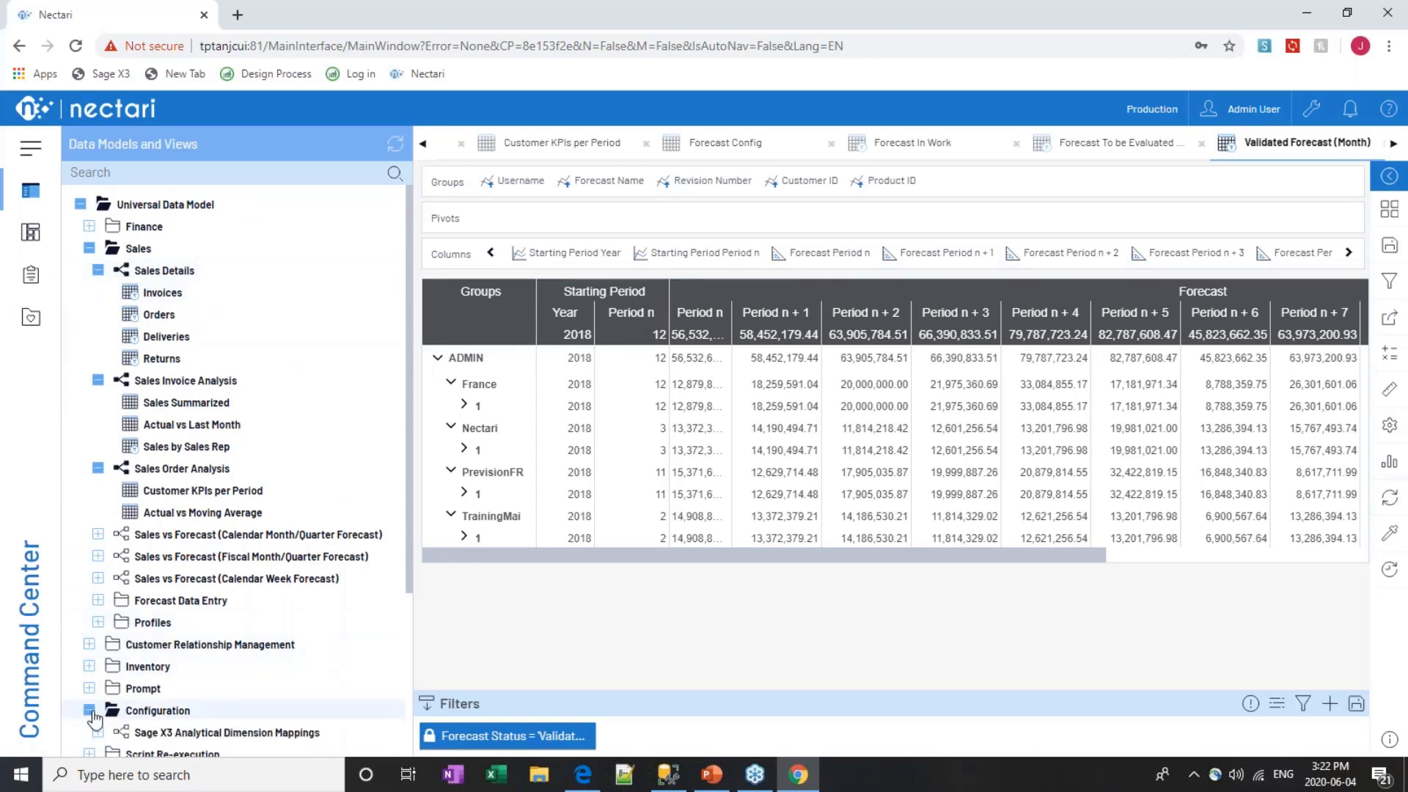
click(90, 711)
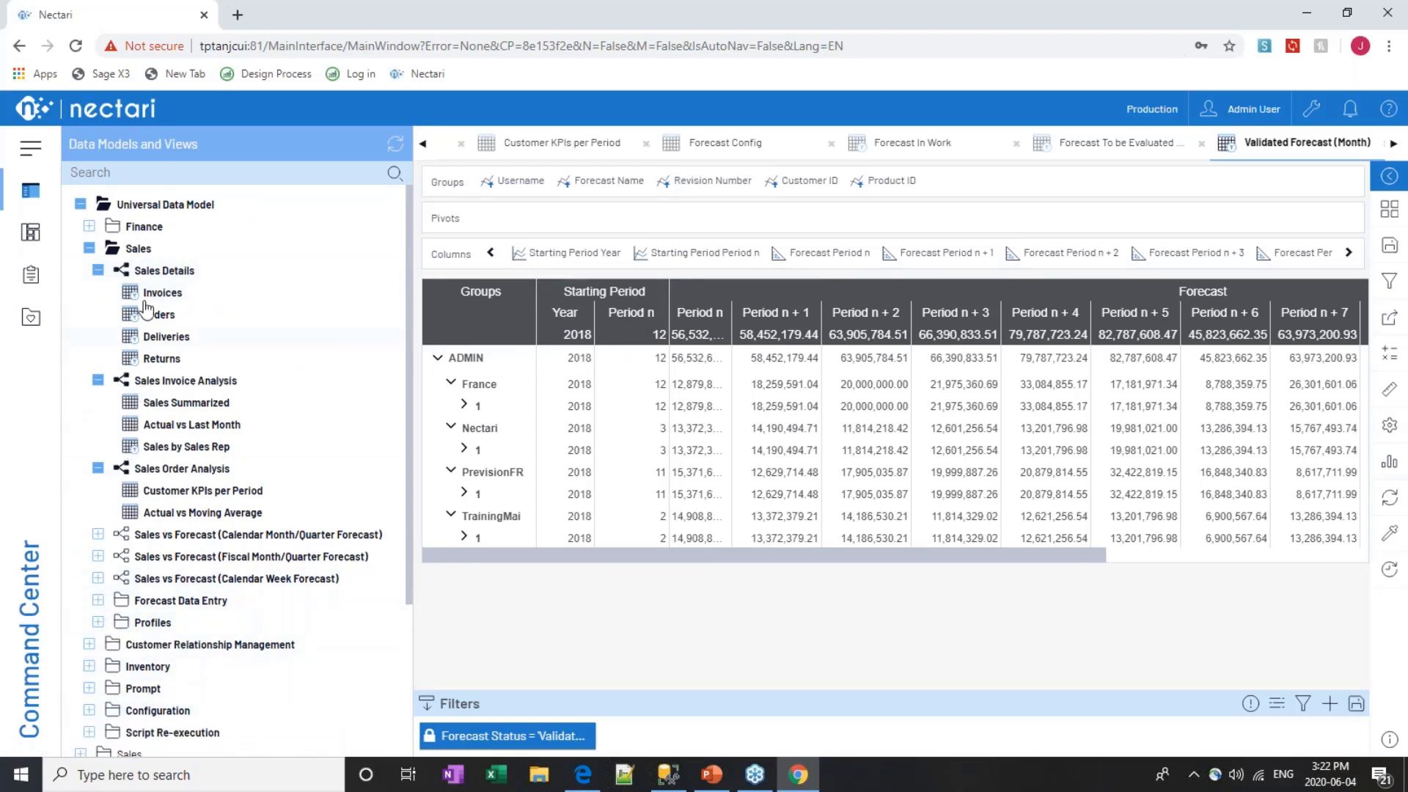
click(97, 600)
right_click(194, 623)
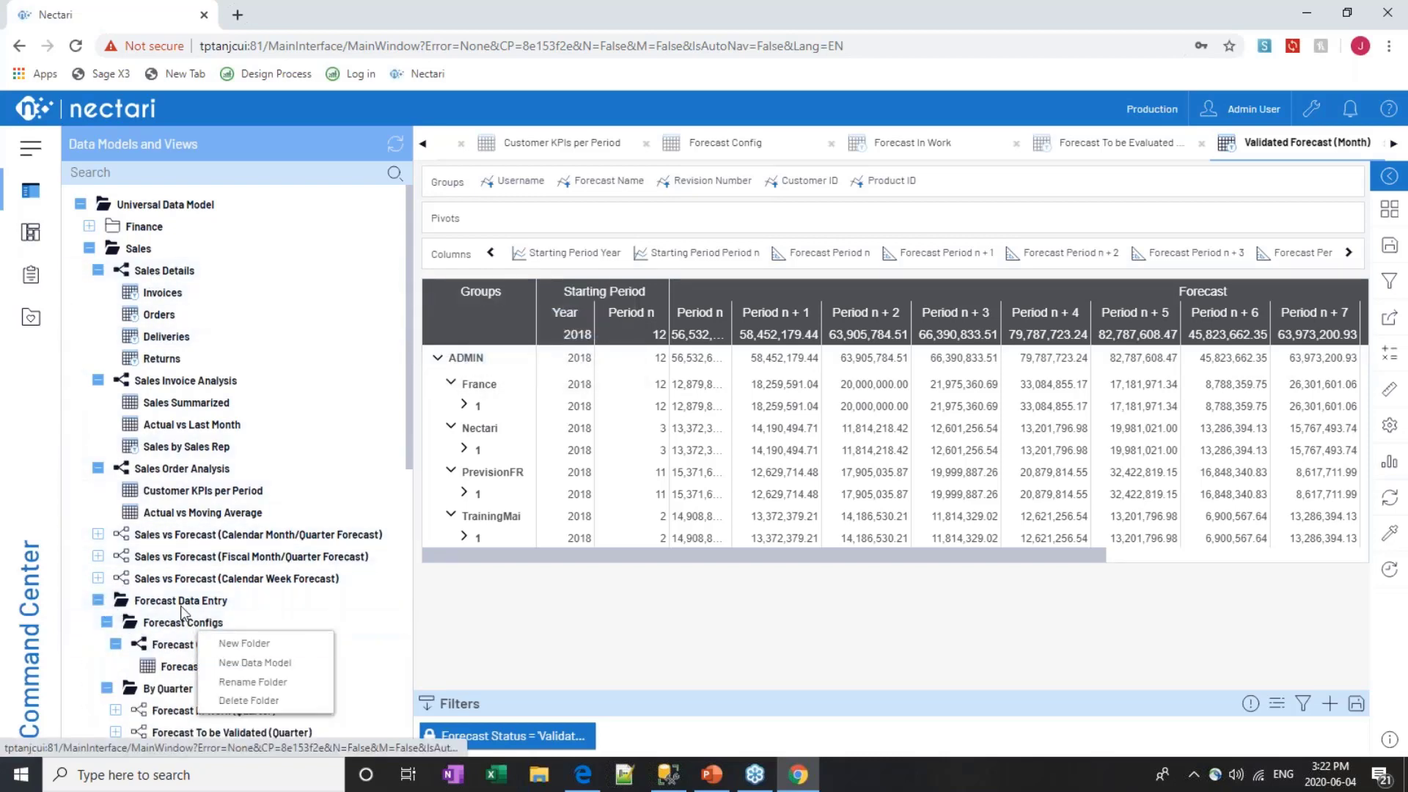
click(182, 611)
right_click(163, 601)
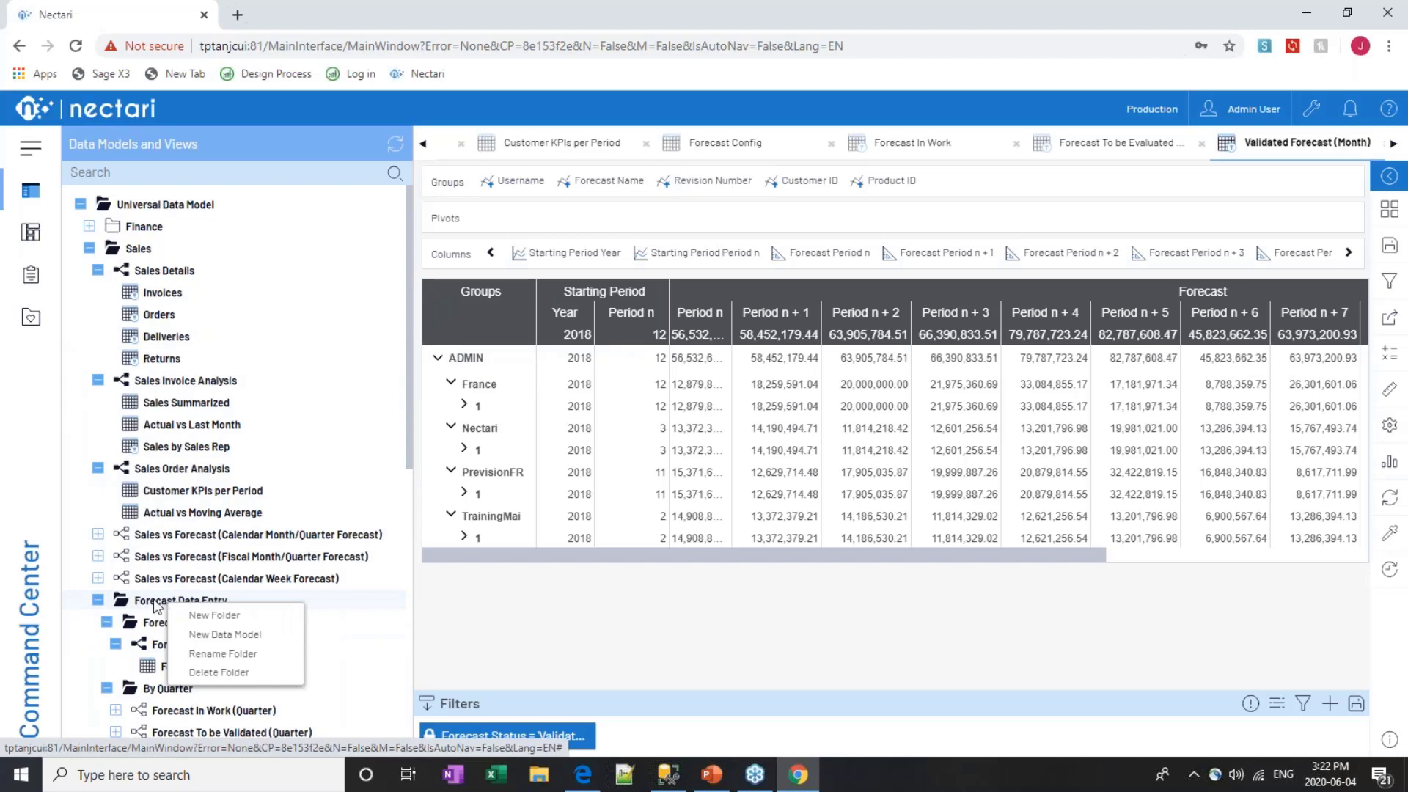
click(156, 605)
right_click(176, 645)
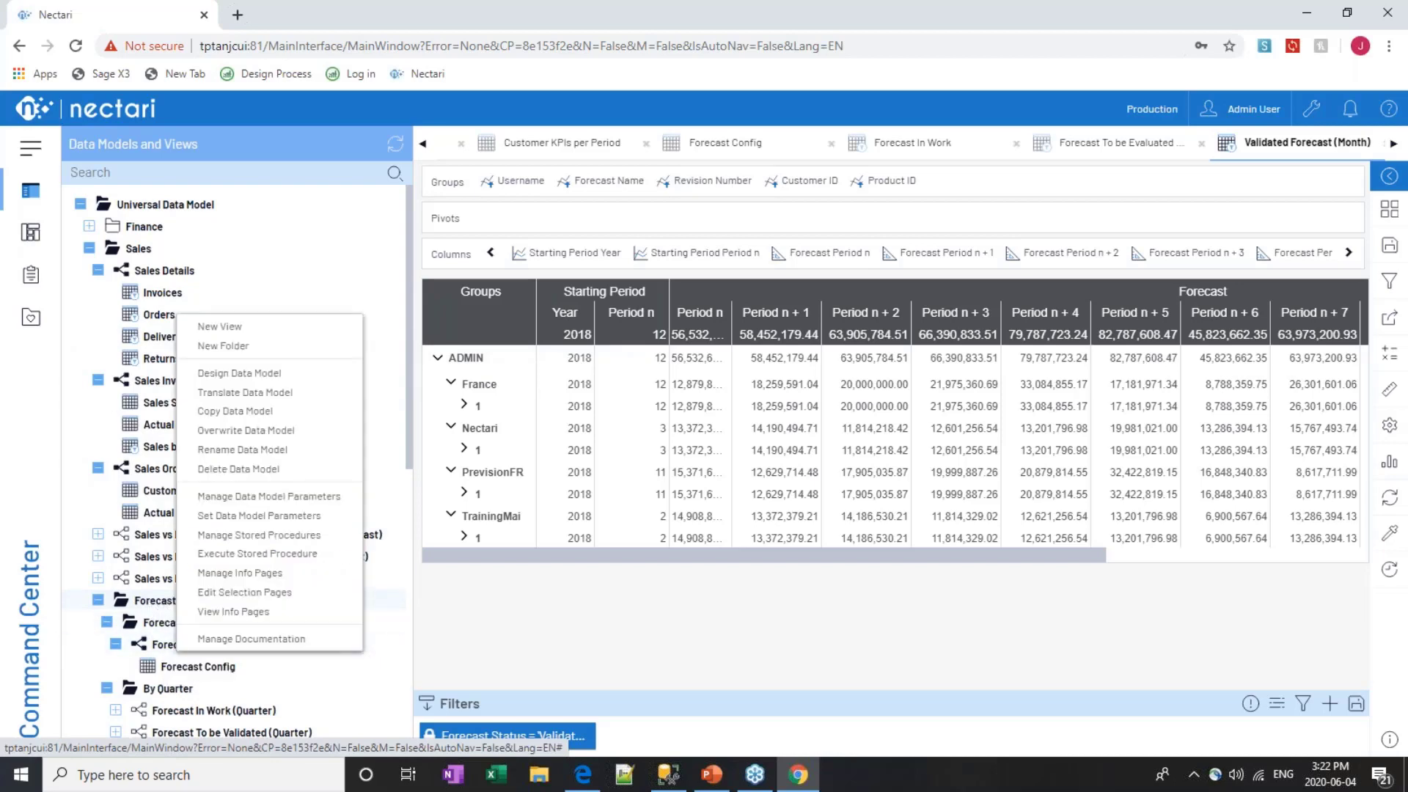
click(233, 612)
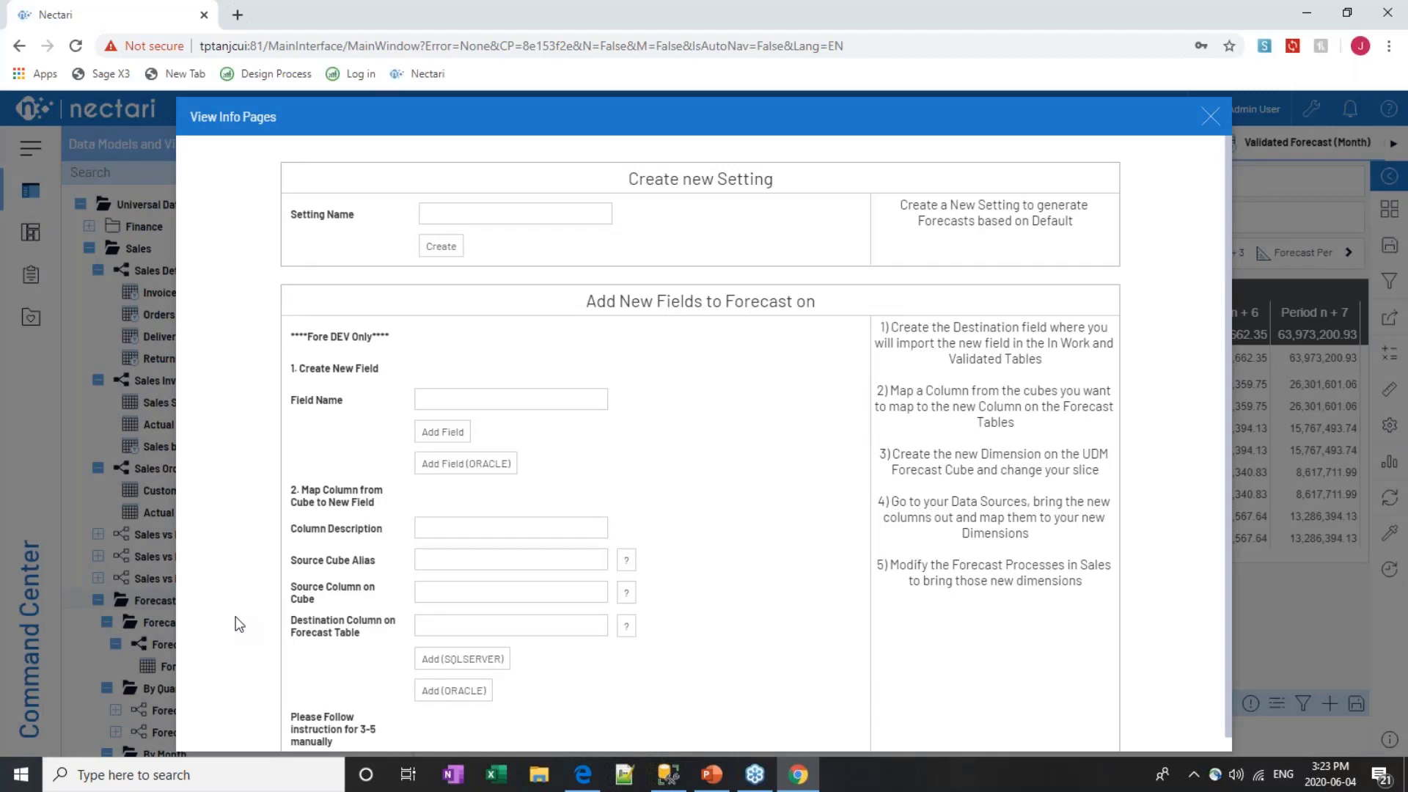
scroll(367, 682, down, 1)
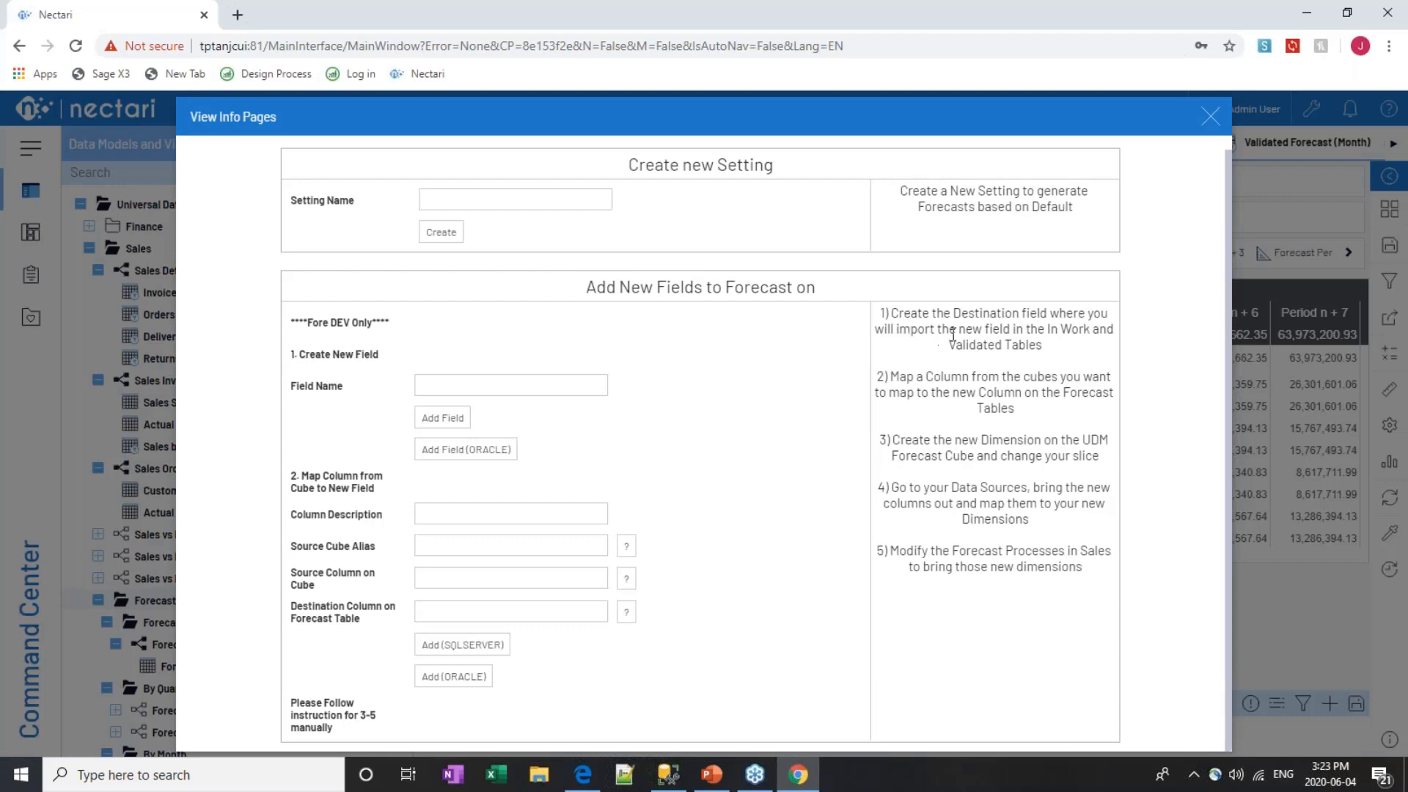
Enter Color as the new forecast field's name and look up the destination columns, closing the info page without adding the field
click(460, 383)
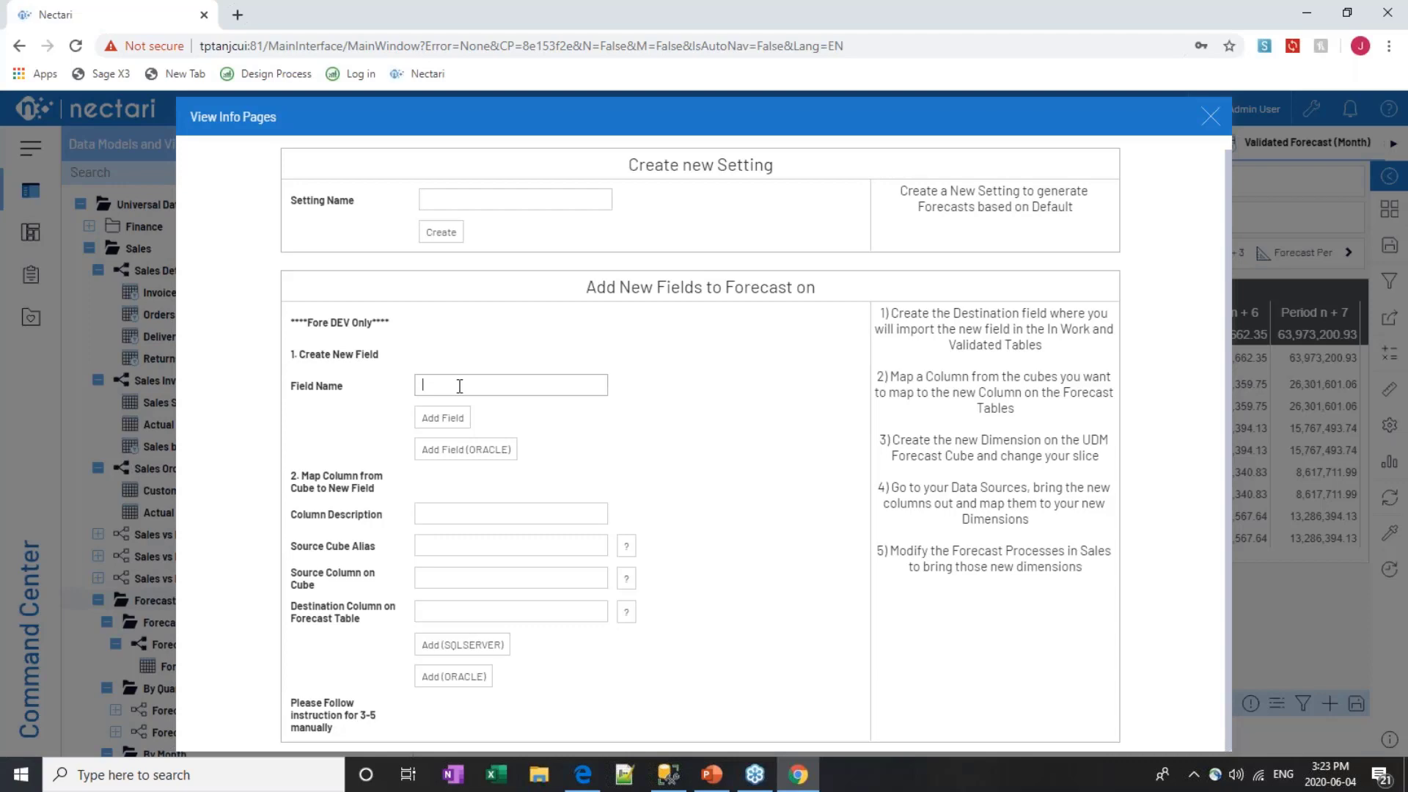
text(Color)
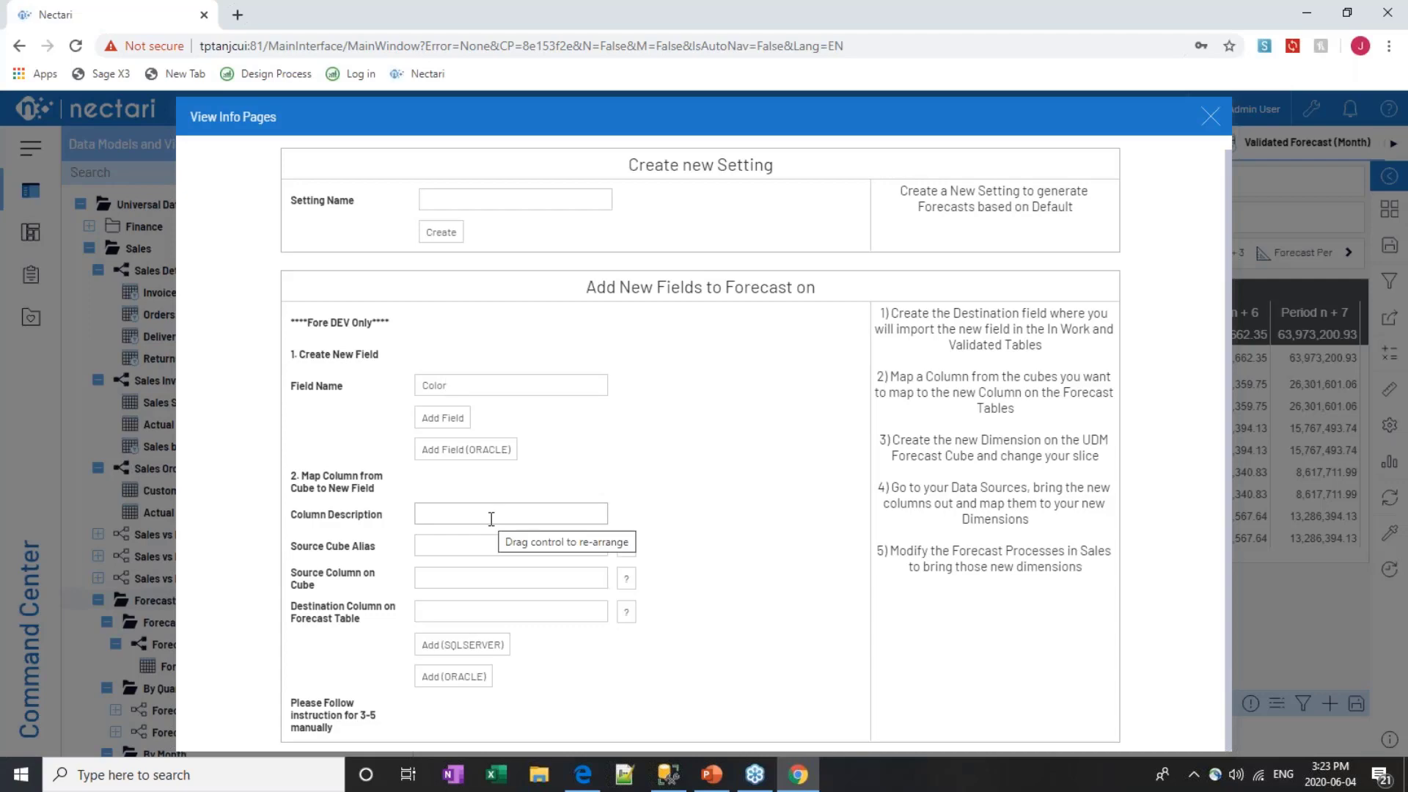
click(627, 613)
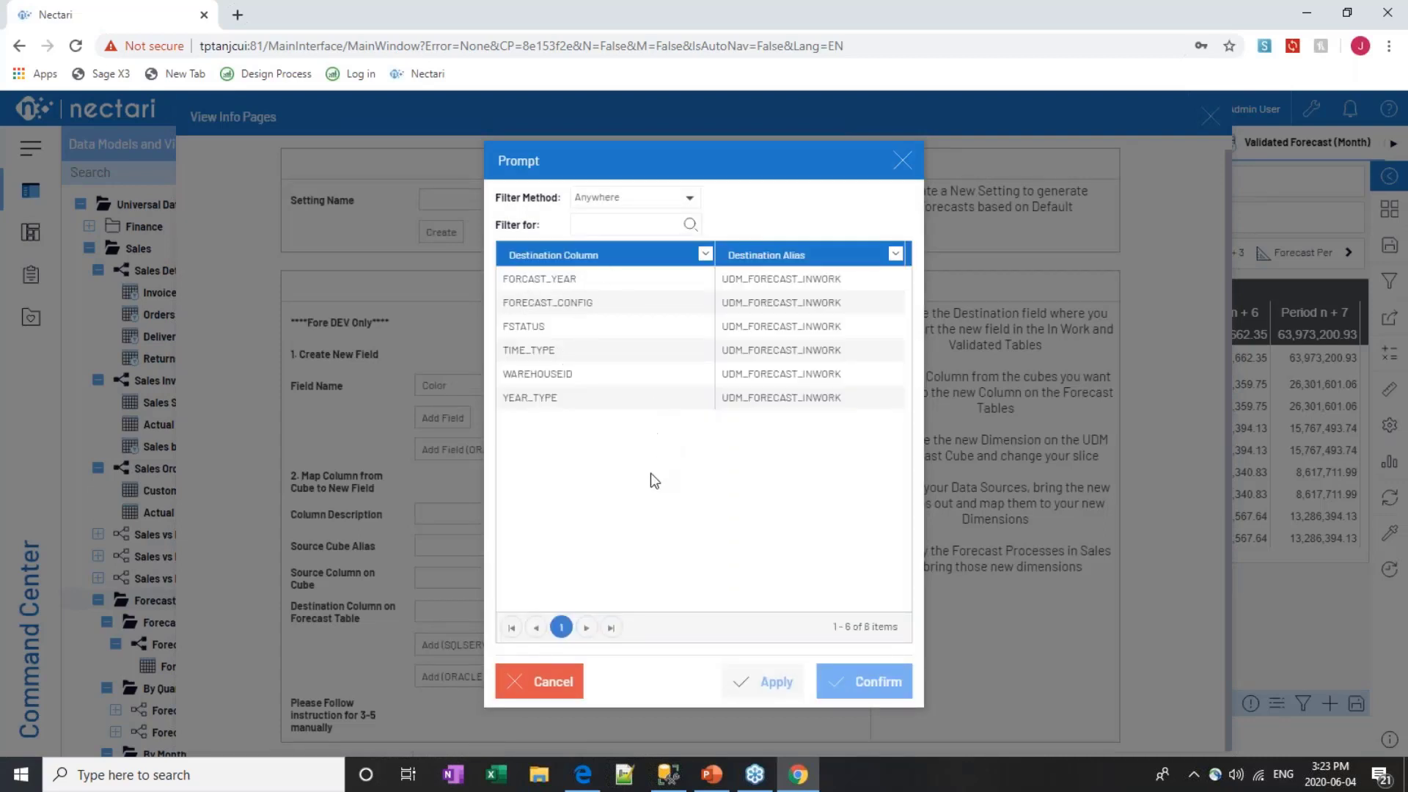
click(905, 163)
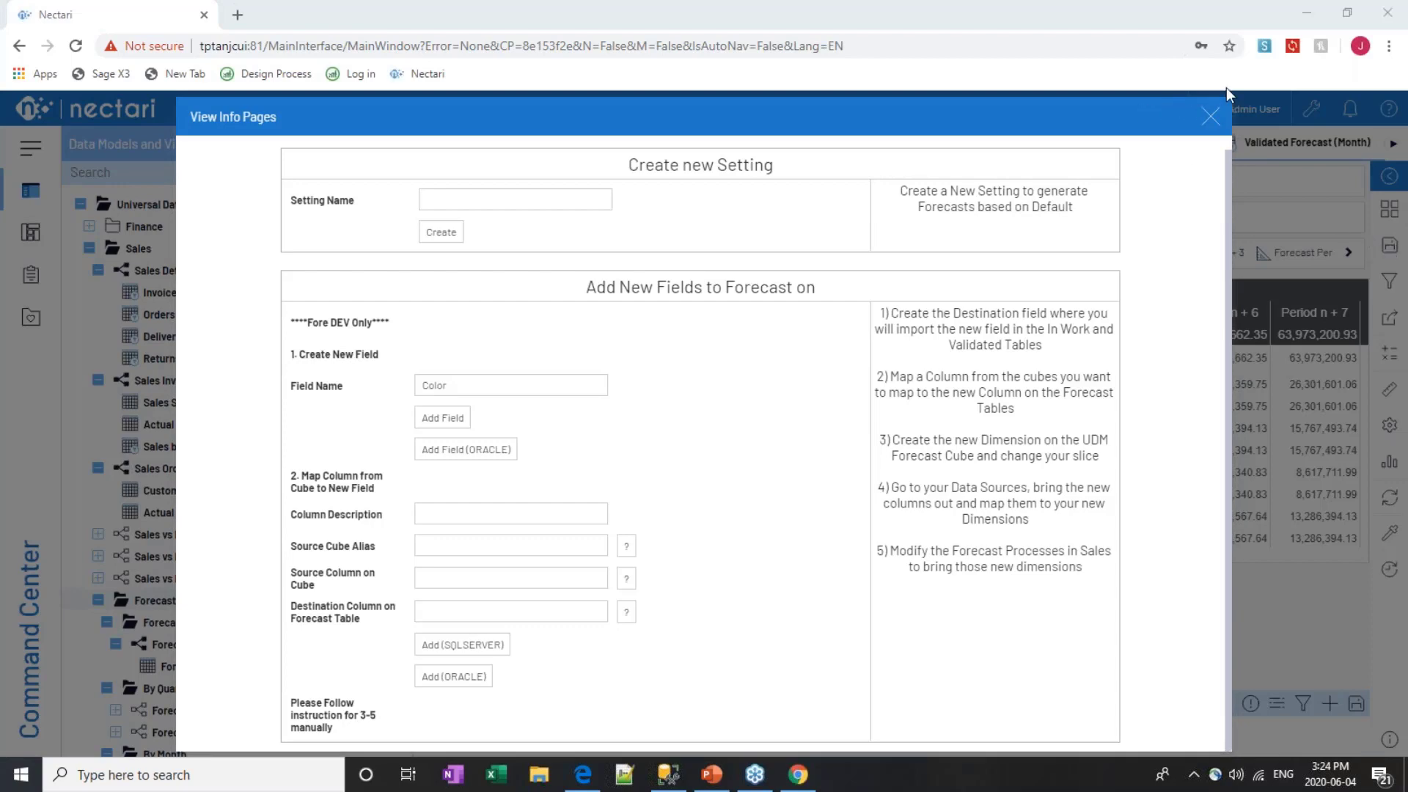
click(961, 635)
click(1211, 116)
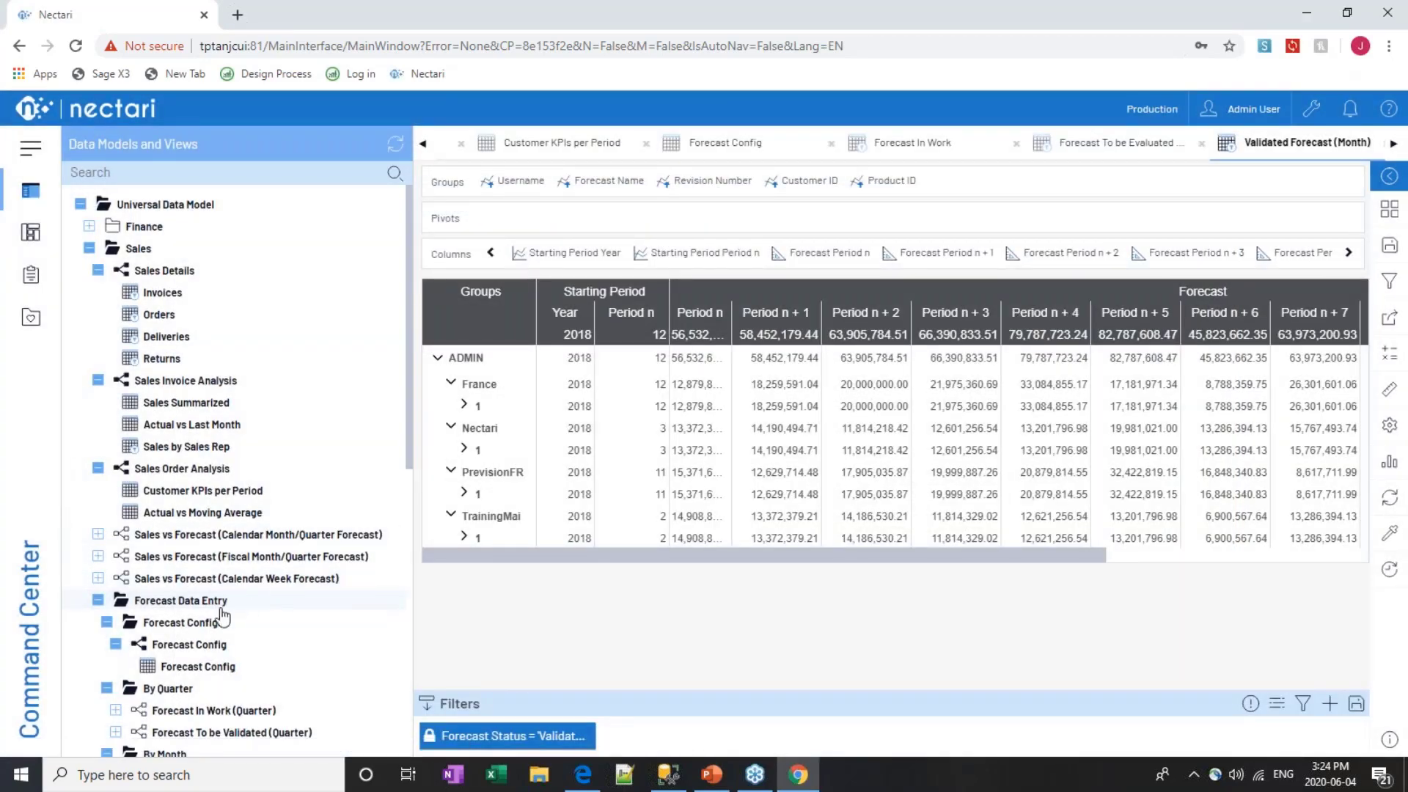
Review the info page of the Forecast In Work (Quarter) data model from end to end, and close it
scroll(220, 612, down, 1)
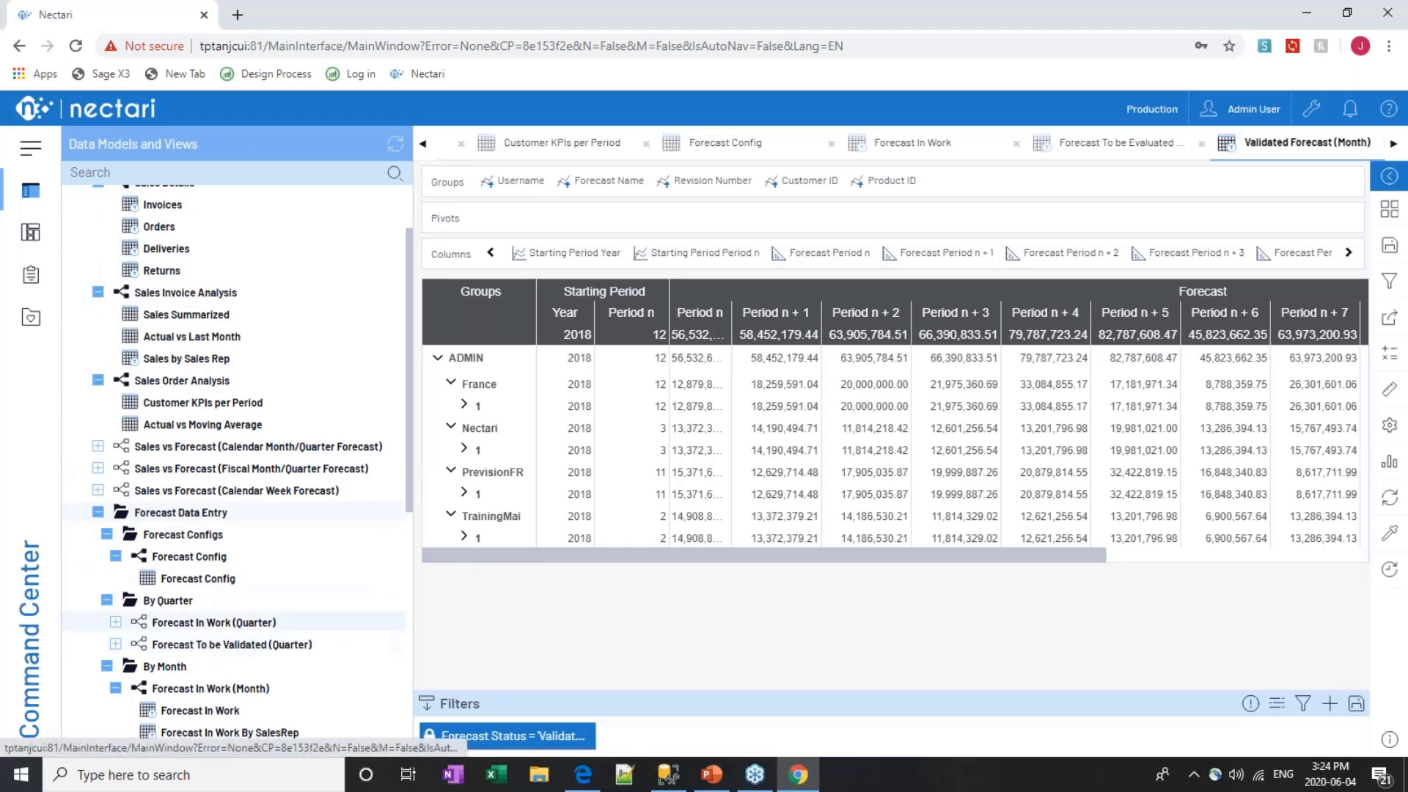
right_click(202, 621)
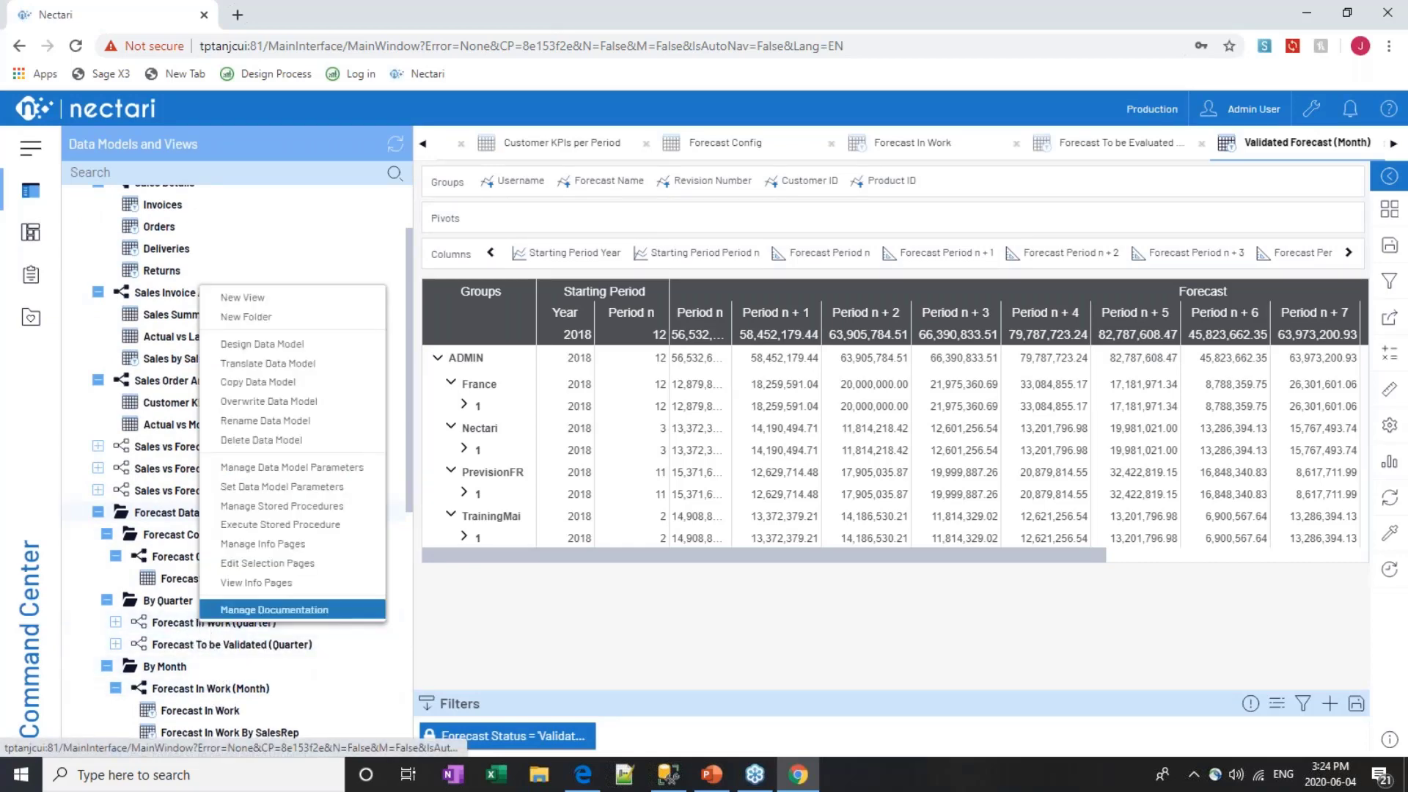
click(256, 582)
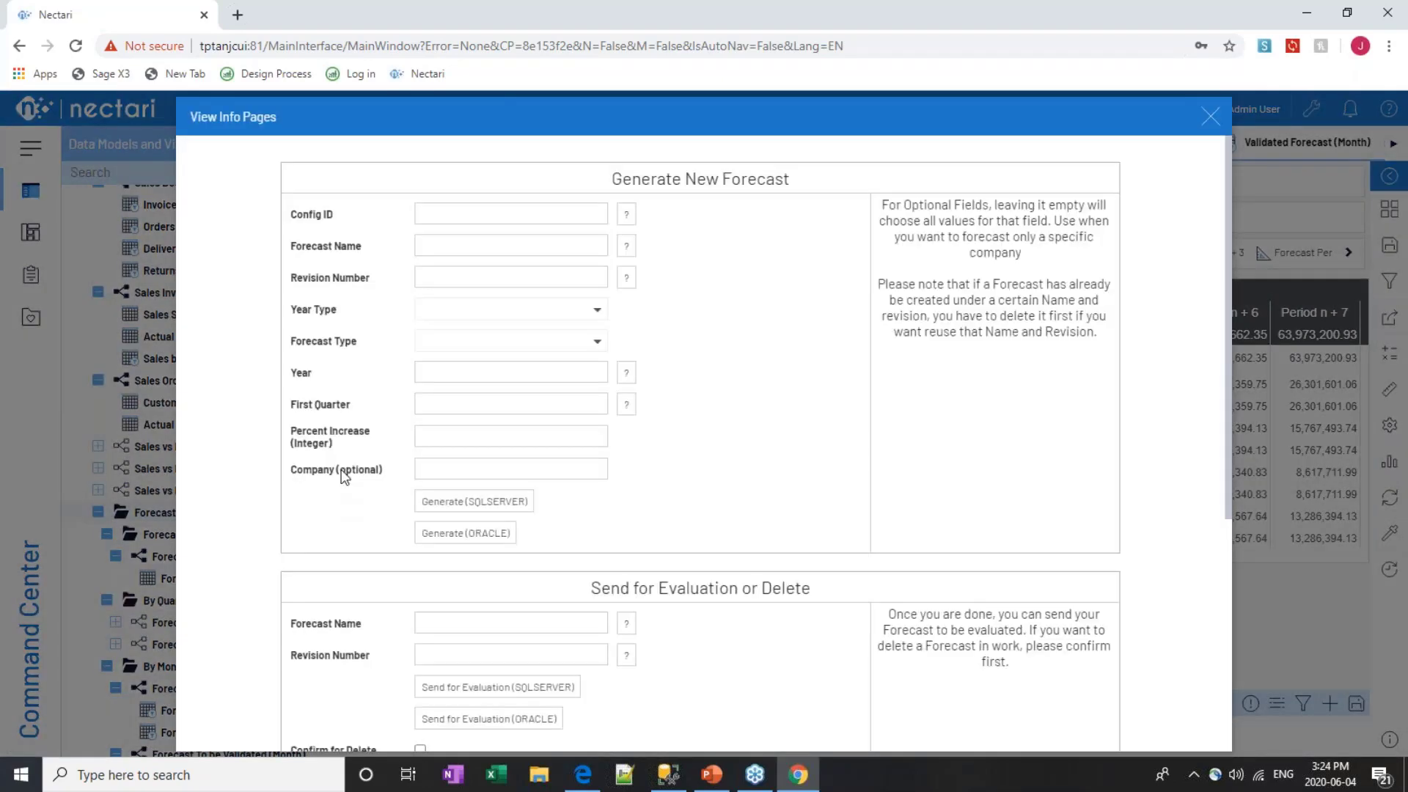
scroll(355, 469, down, 5)
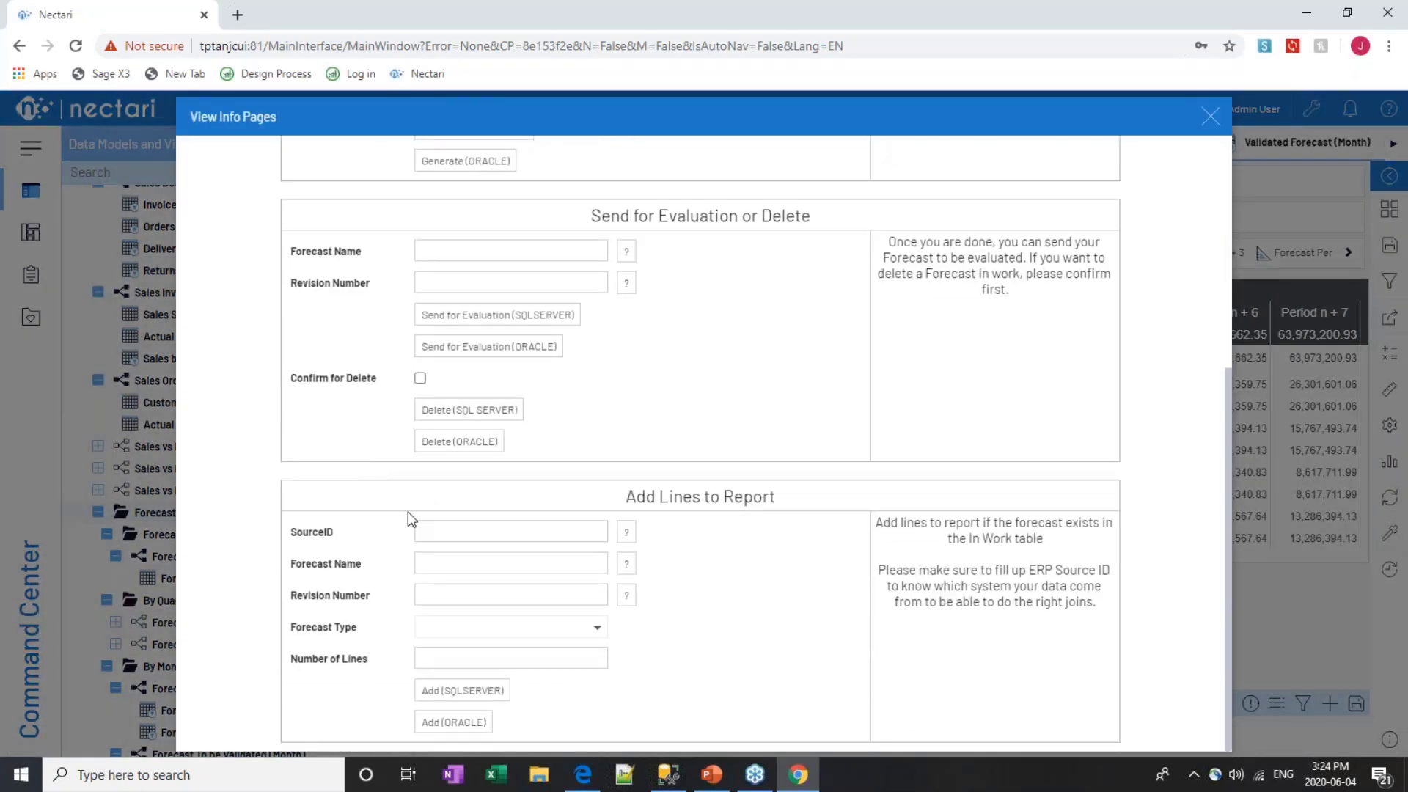
scroll(408, 517, up, 5)
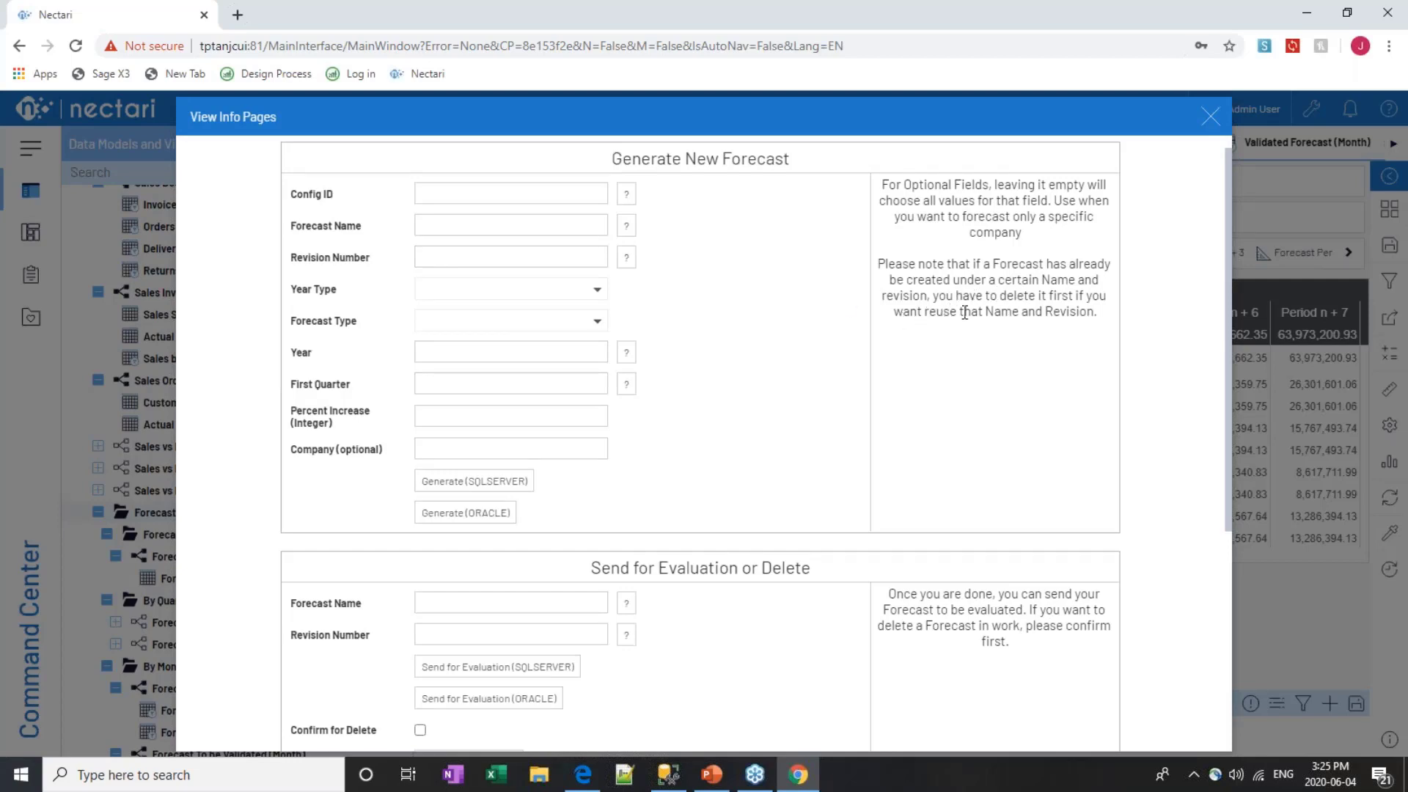
click(1211, 121)
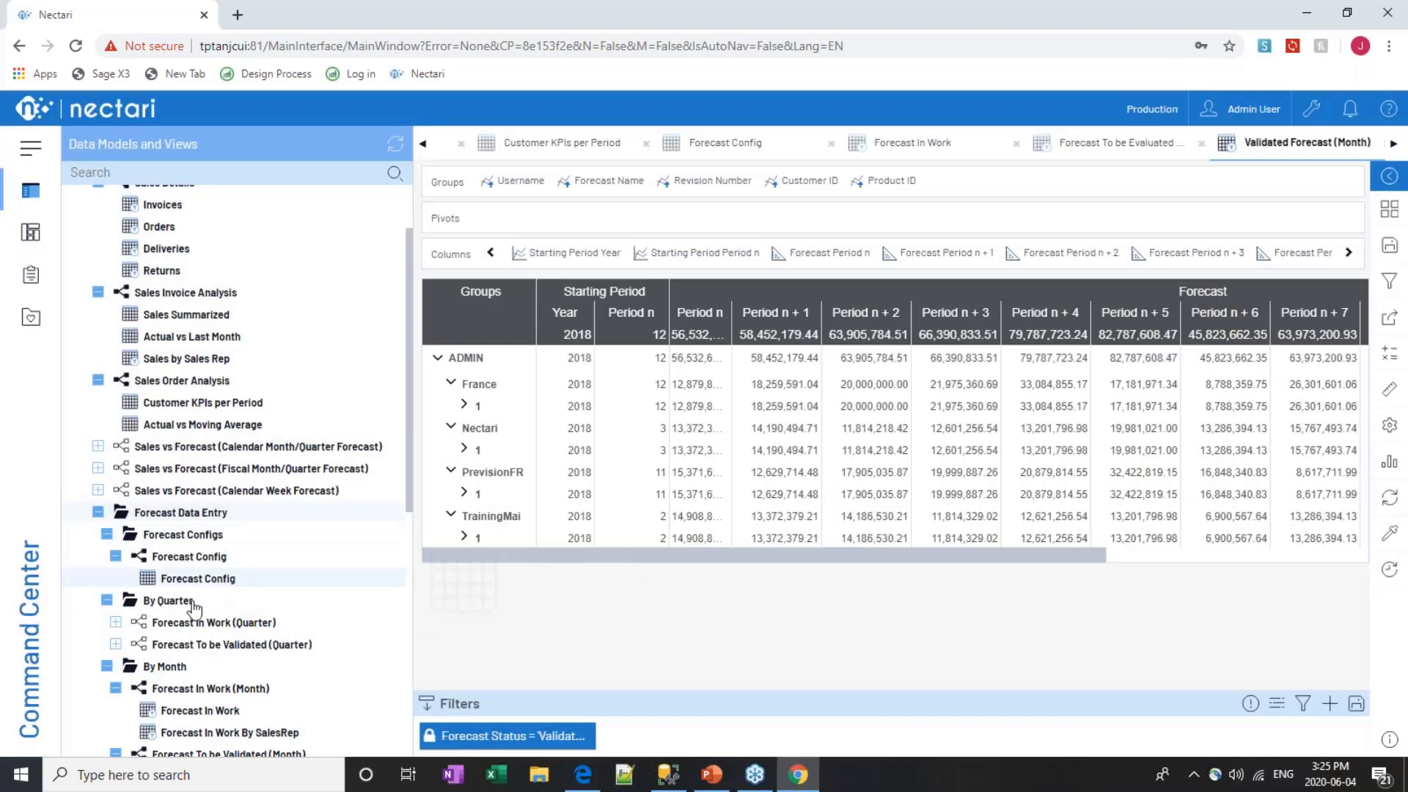
View the info page of the Forecast In Work (Month) data model to compare it with the quarterly one
scroll(182, 569, down, 2)
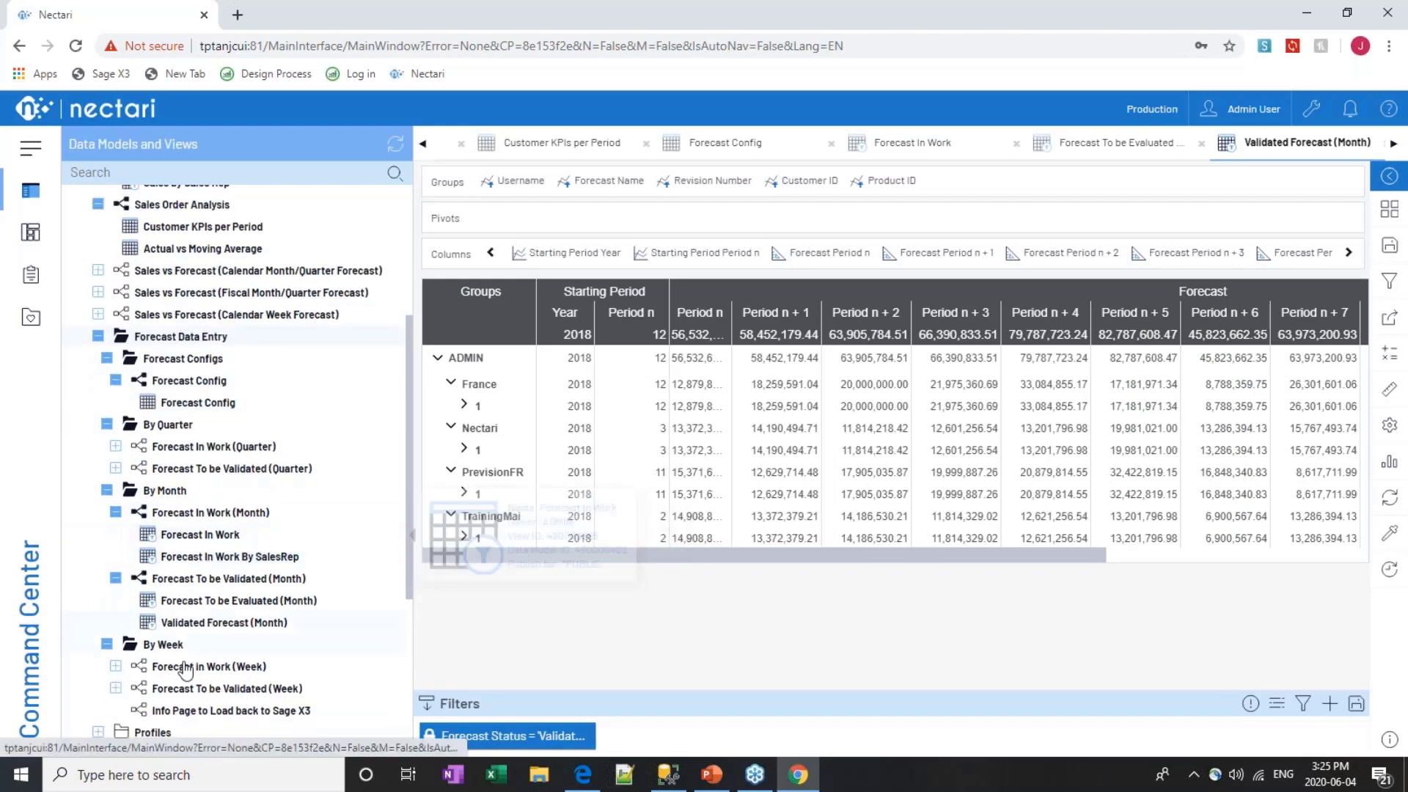
right_click(204, 519)
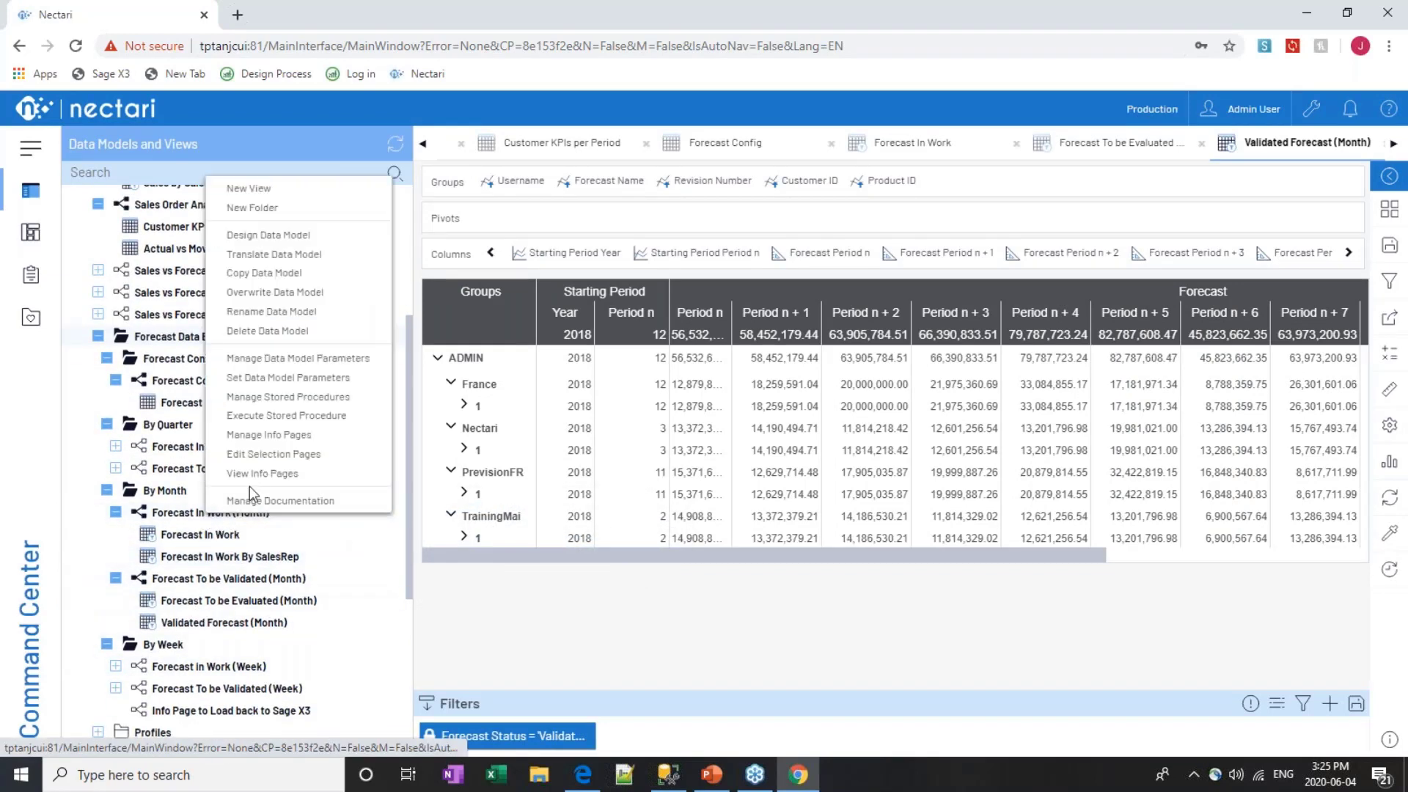
click(249, 473)
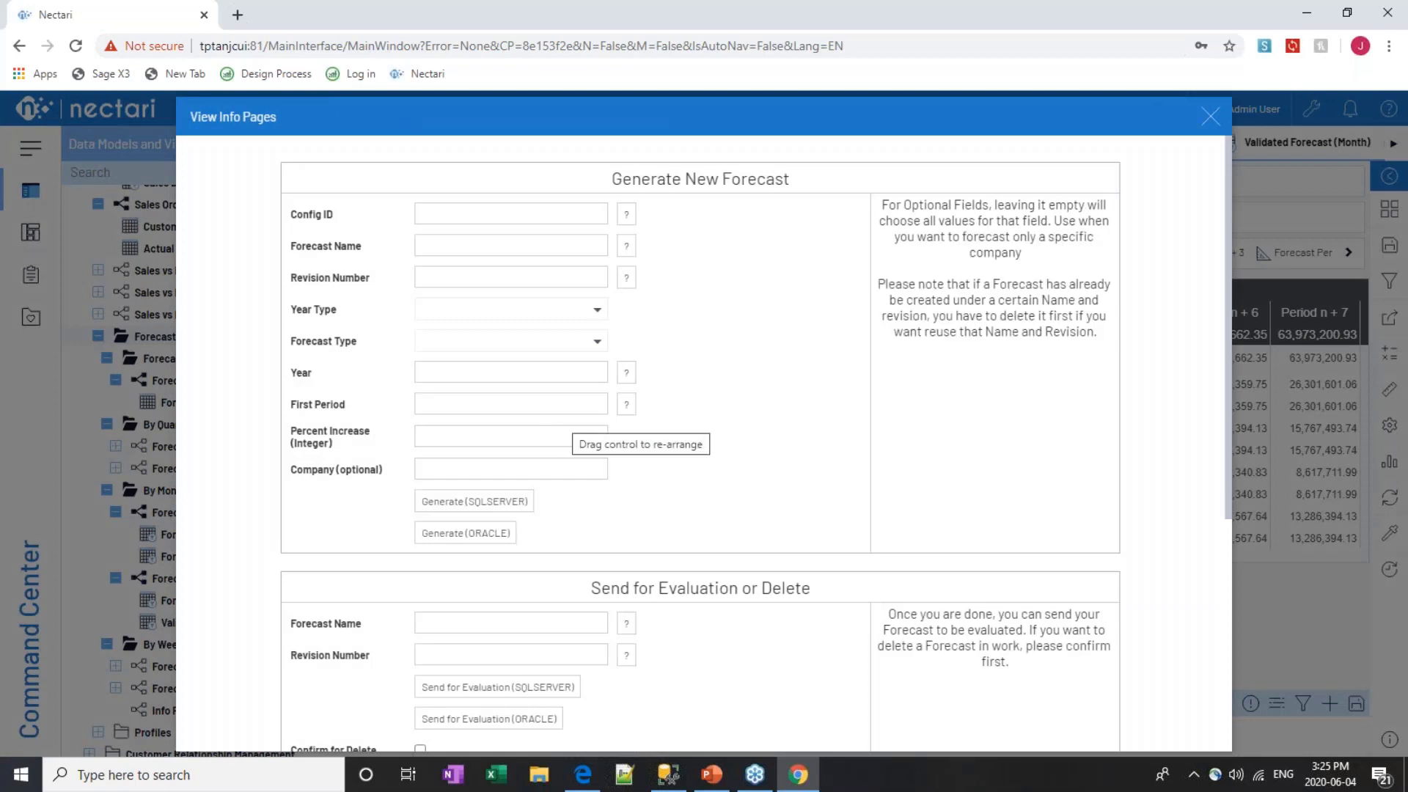
scroll(499, 322, down, 5)
scroll(803, 326, up, 5)
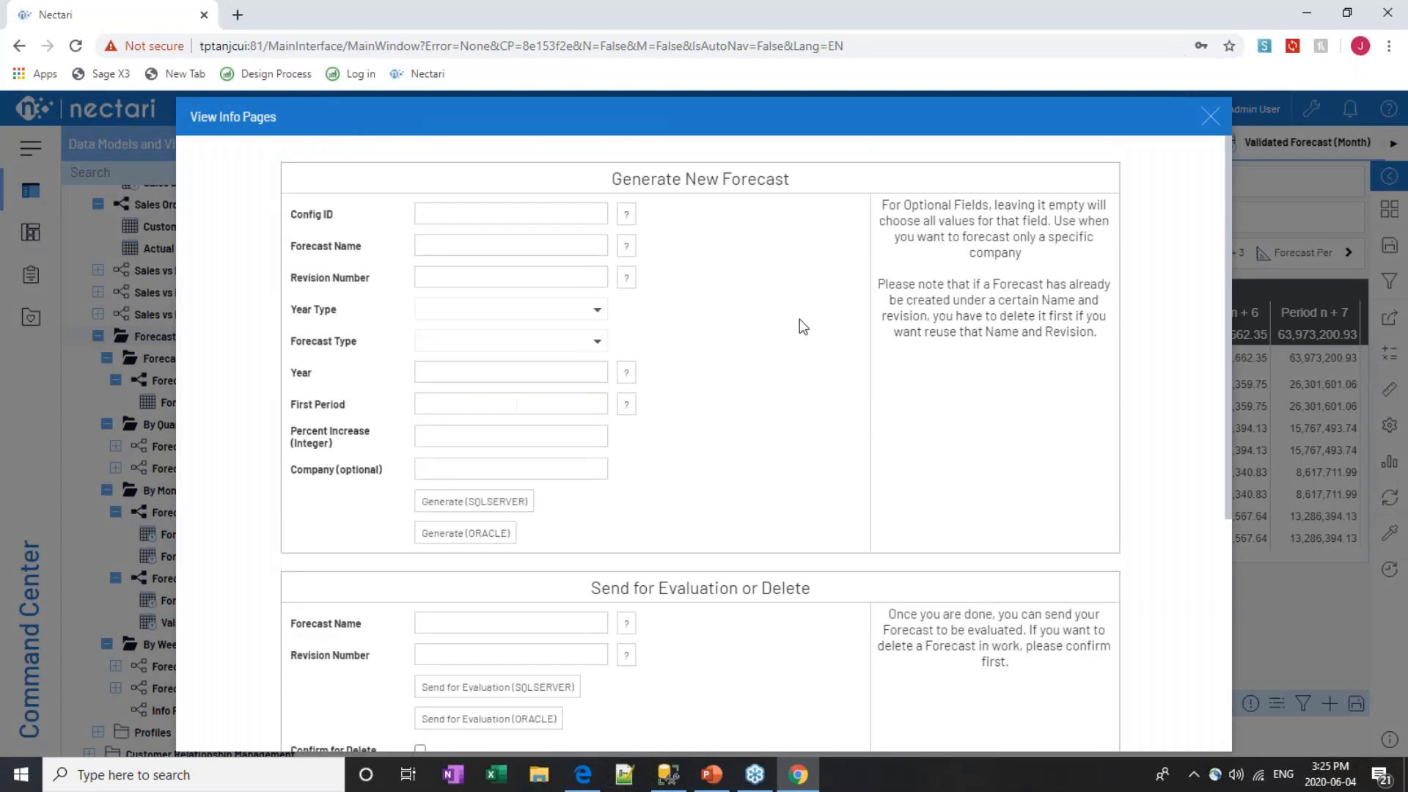
click(1212, 119)
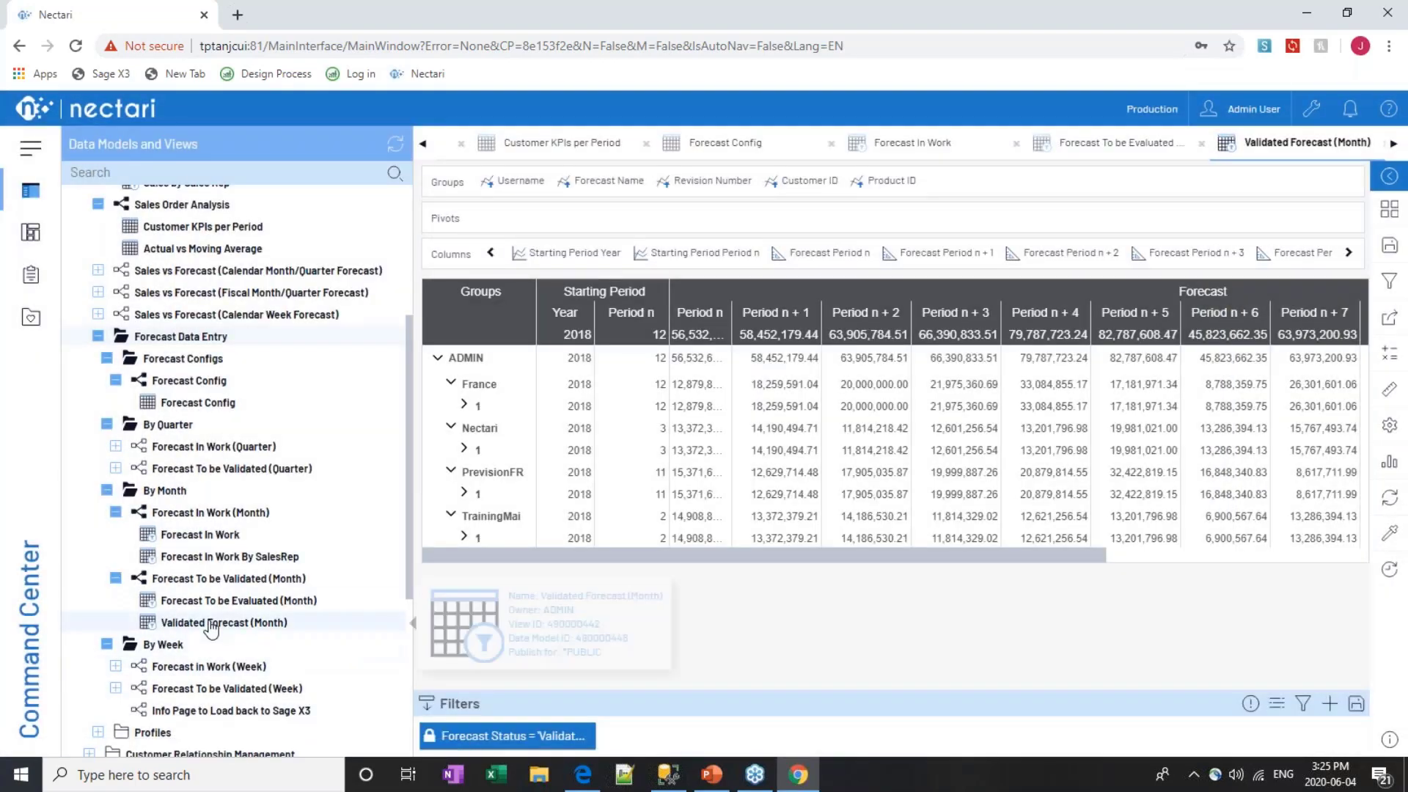
Examine the Reject, Accept or Delete info page of the Forecast To be Validated (Month) data model, and close it
right_click(227, 597)
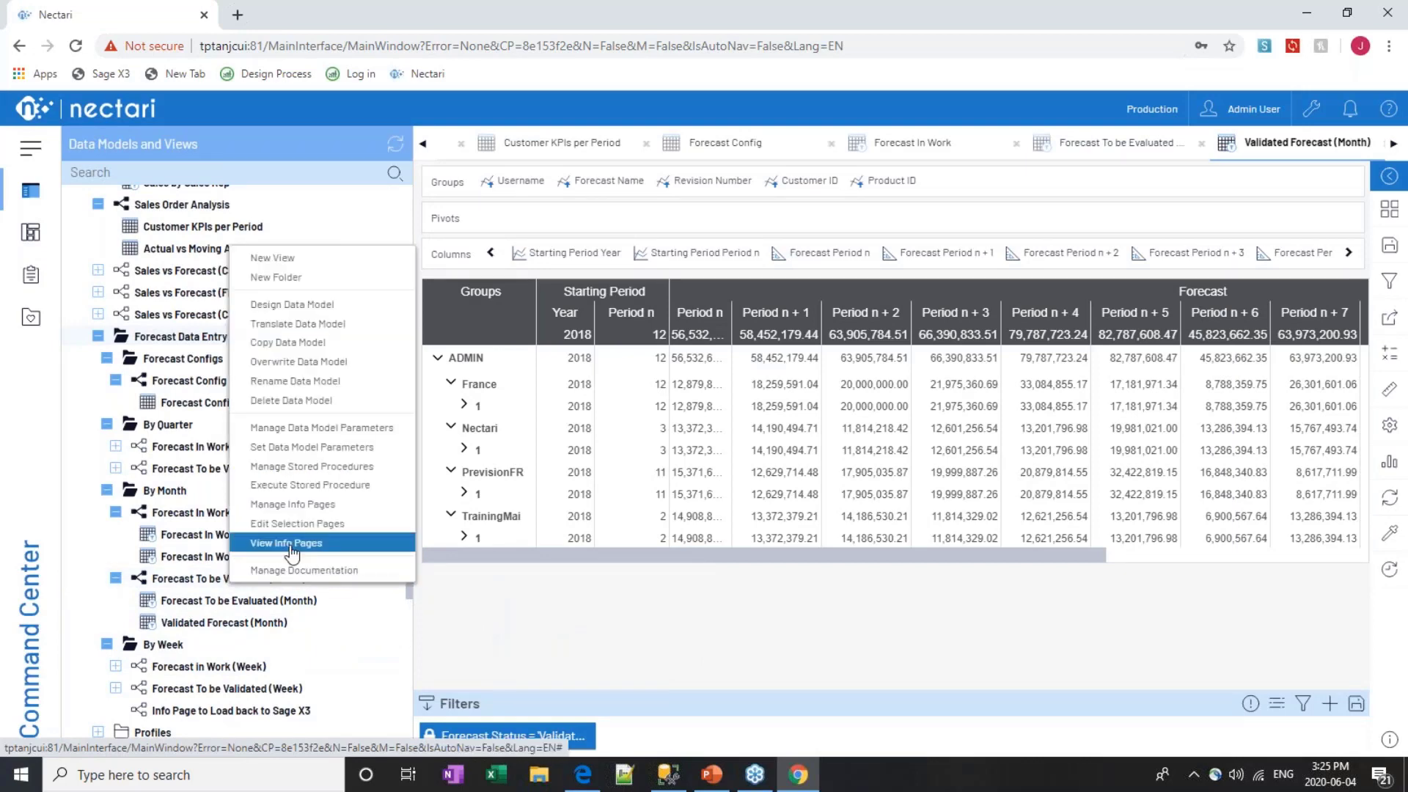
click(292, 544)
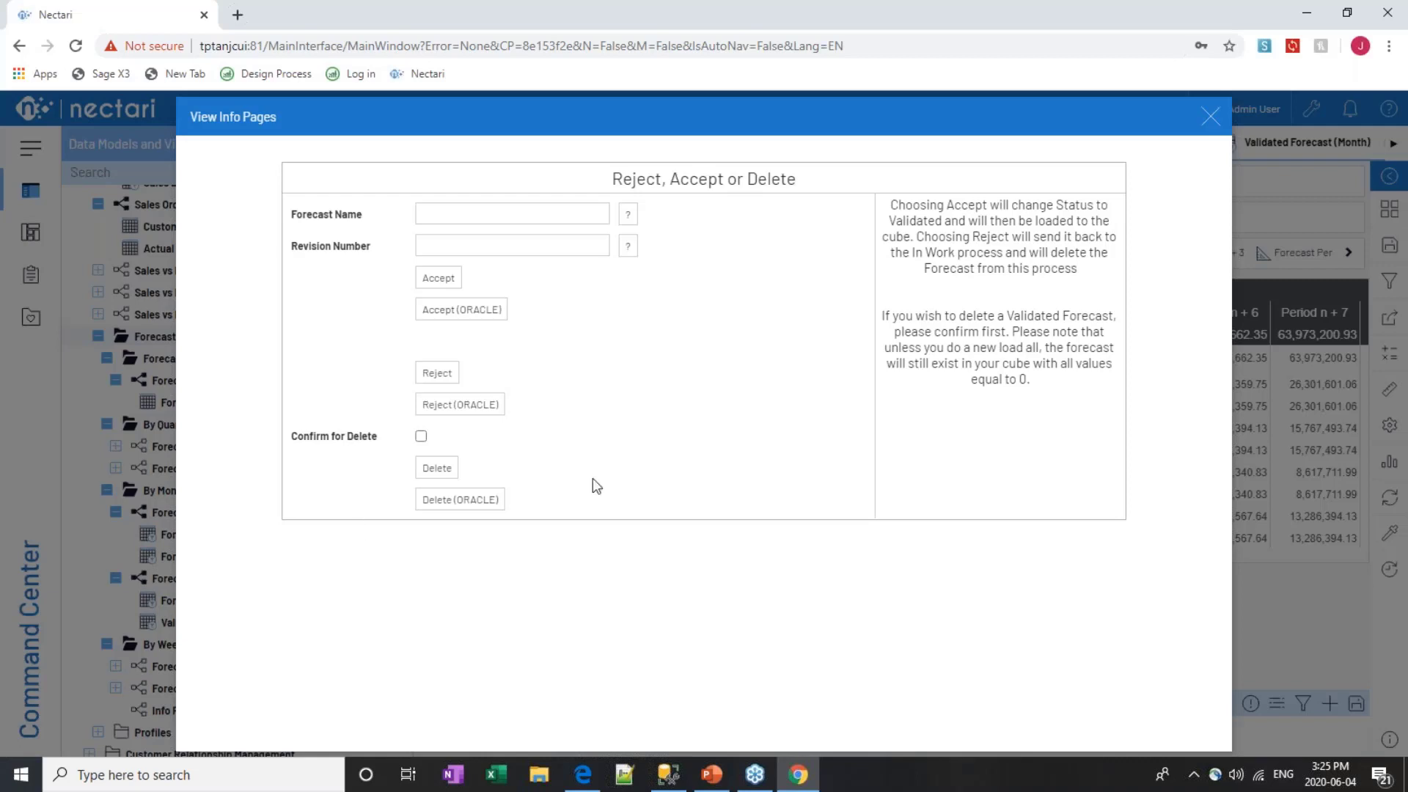
click(1198, 117)
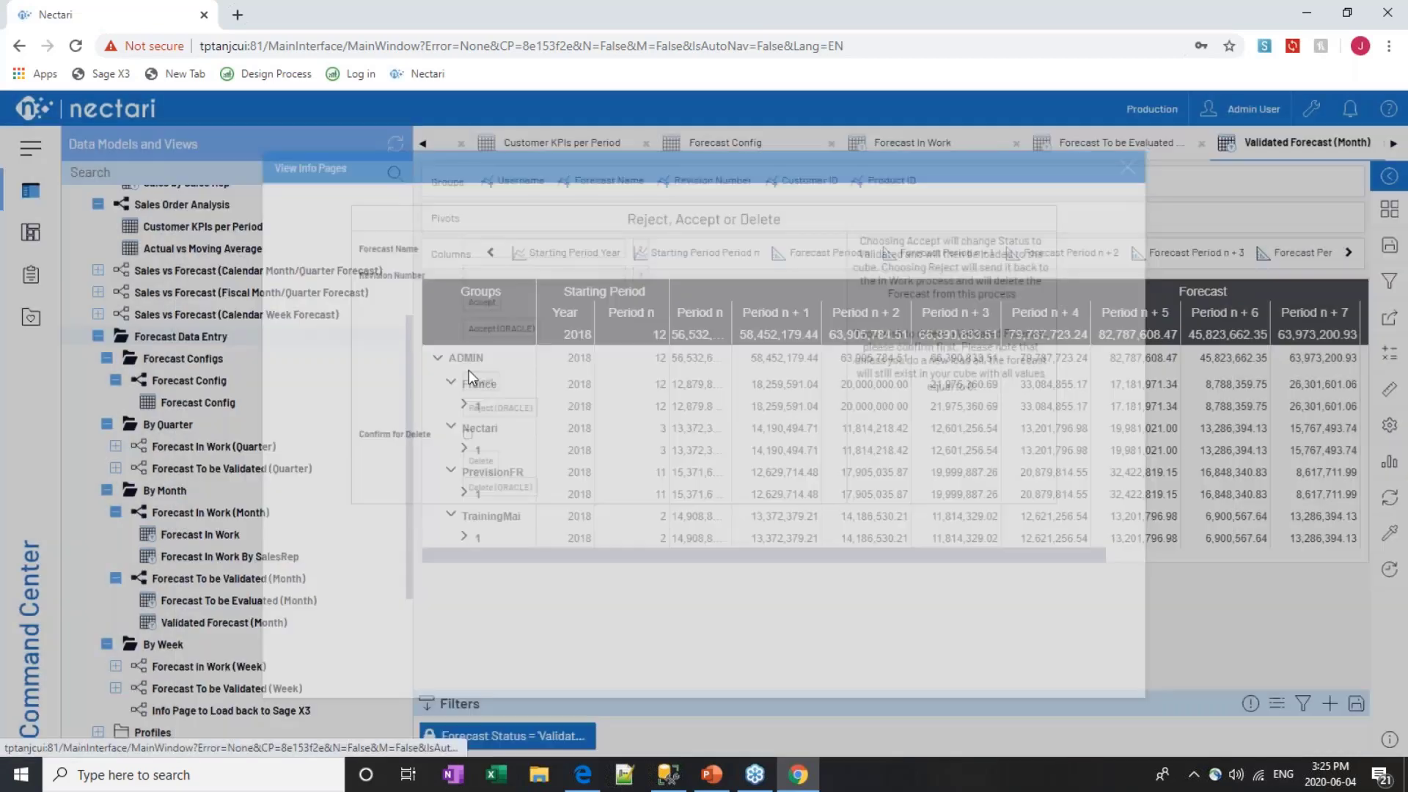
Reopen the Forecast In Work (Month) info page and examine its generate, evaluation, delete and add-lines sections
right_click(211, 512)
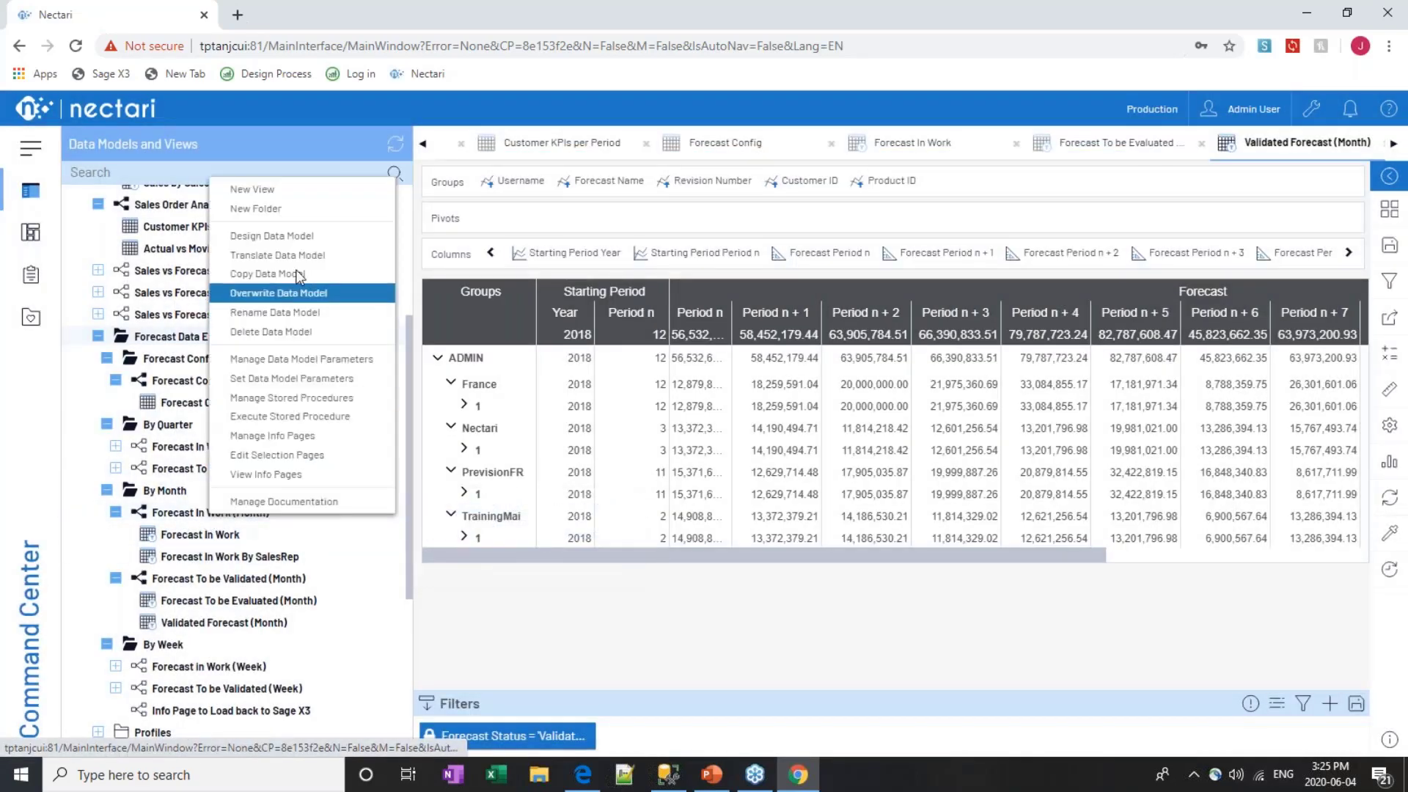
click(268, 474)
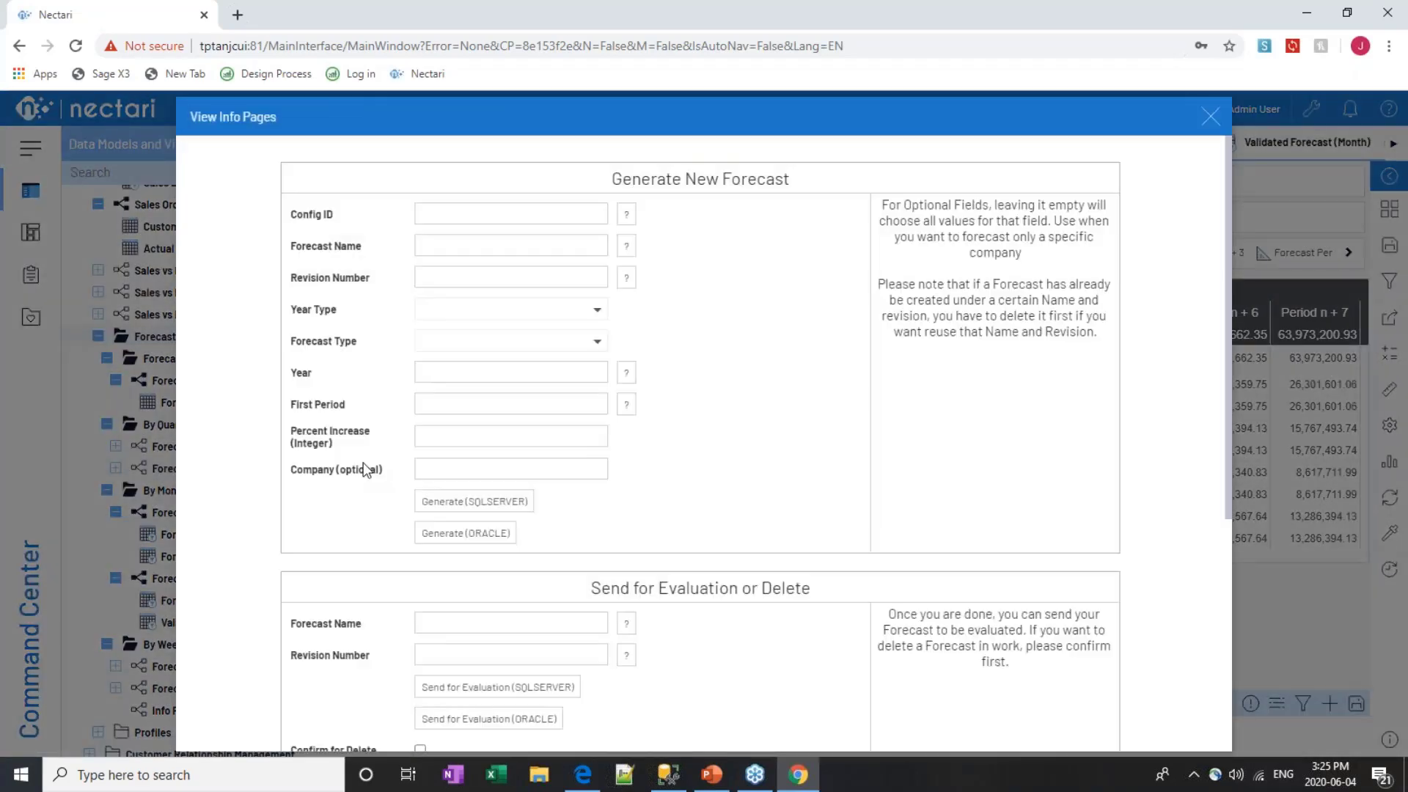
scroll(314, 416, down, 6)
scroll(317, 419, up, 6)
scroll(560, 440, down, 5)
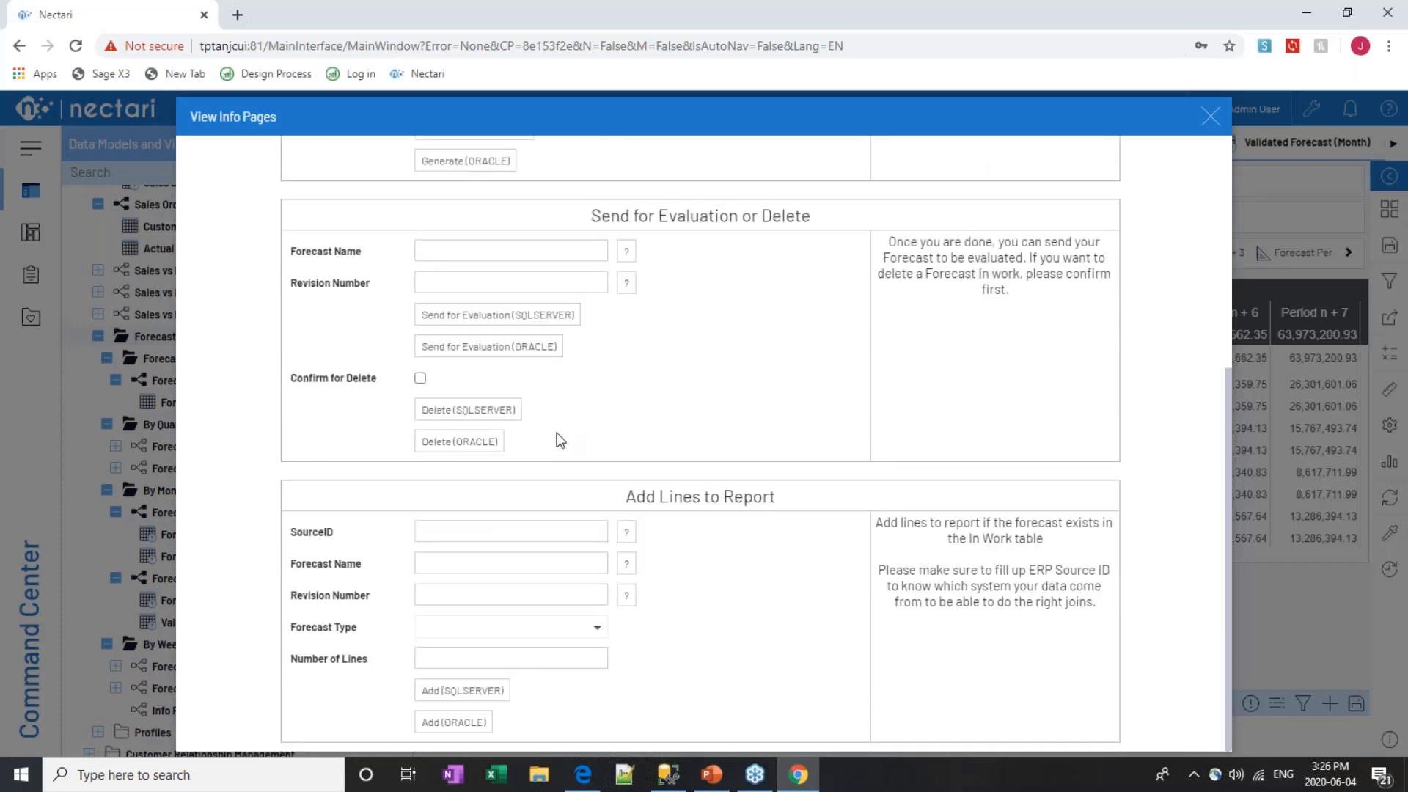
scroll(559, 440, up, 4)
scroll(559, 440, down, 3)
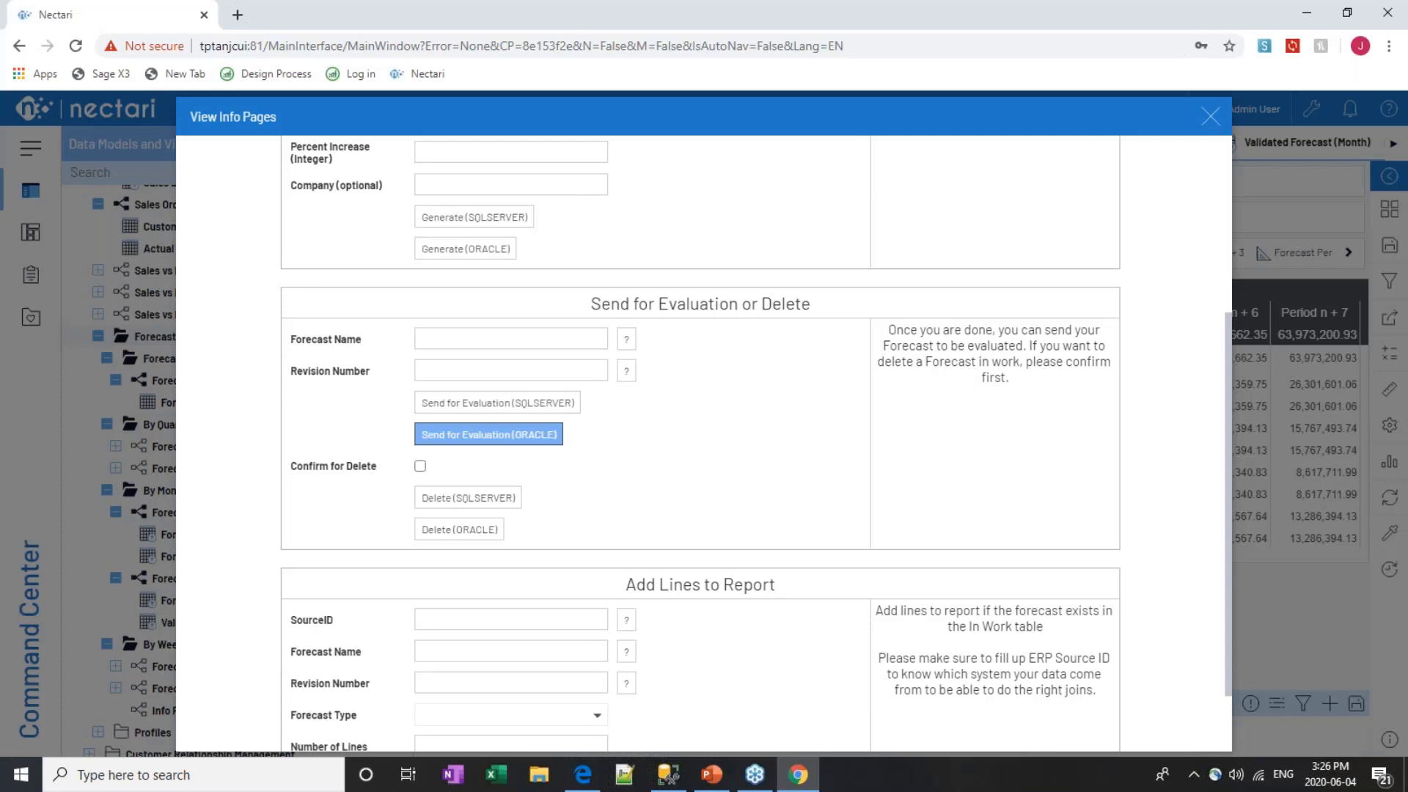
click(1209, 117)
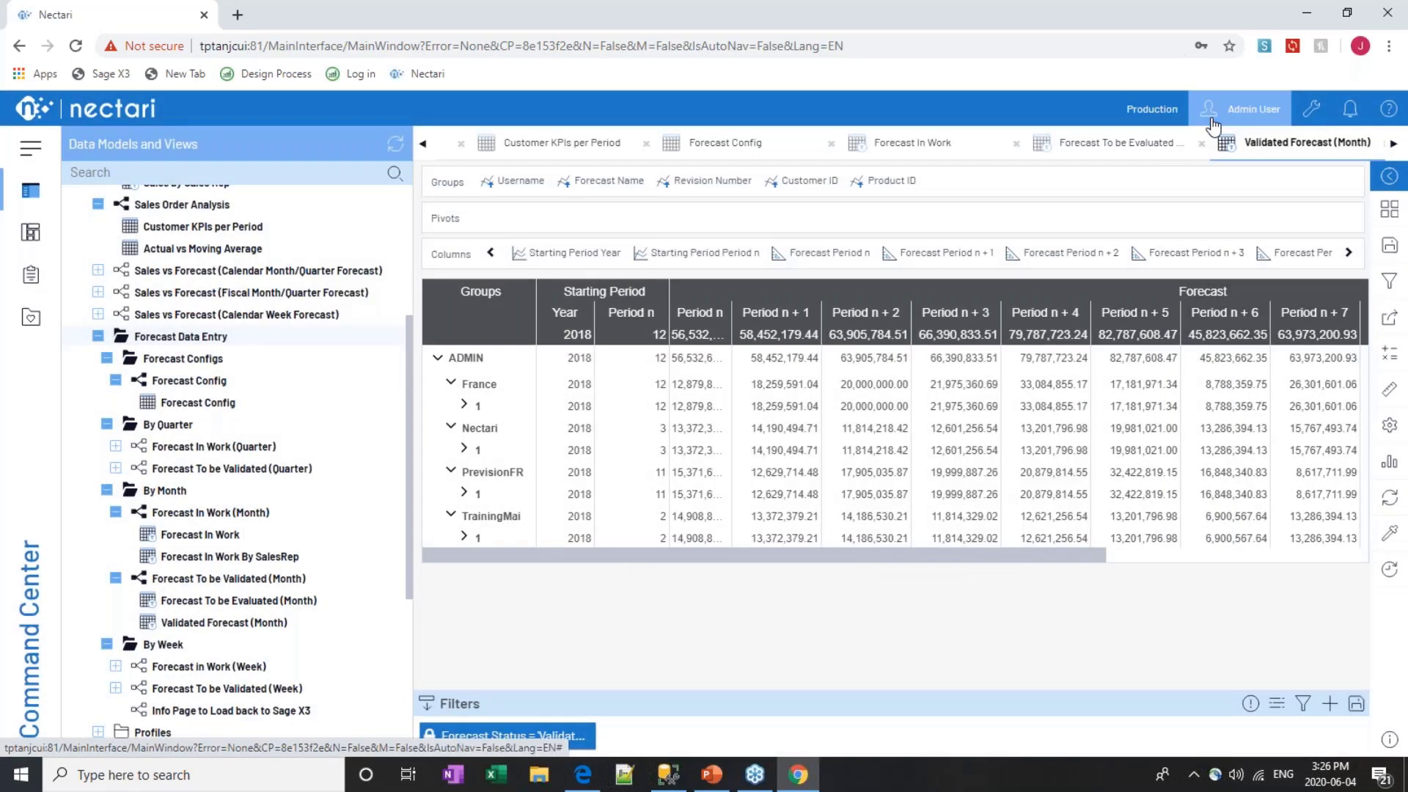
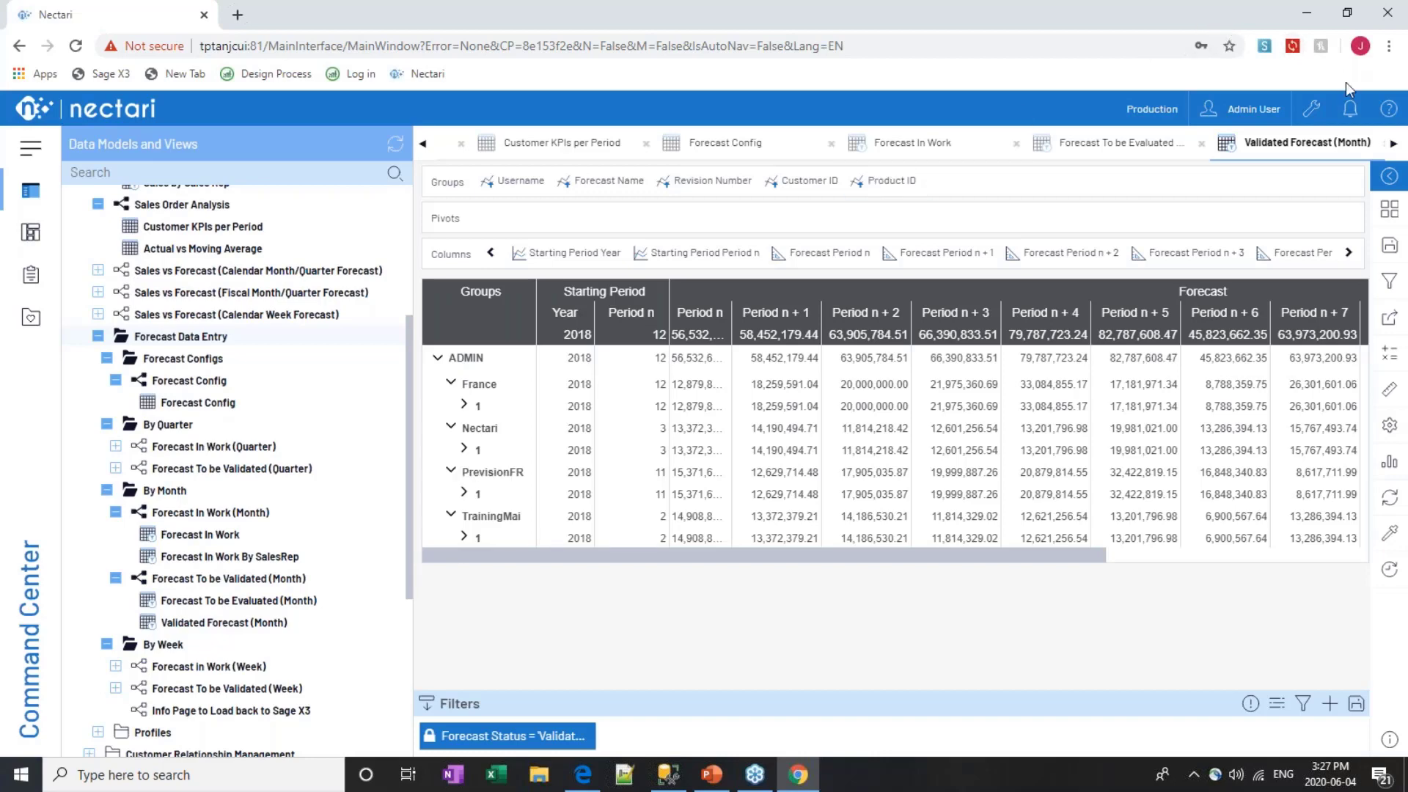
Open the OLAP Manager from the administration area and filter the cubes by "forecast"
click(1383, 183)
click(1311, 108)
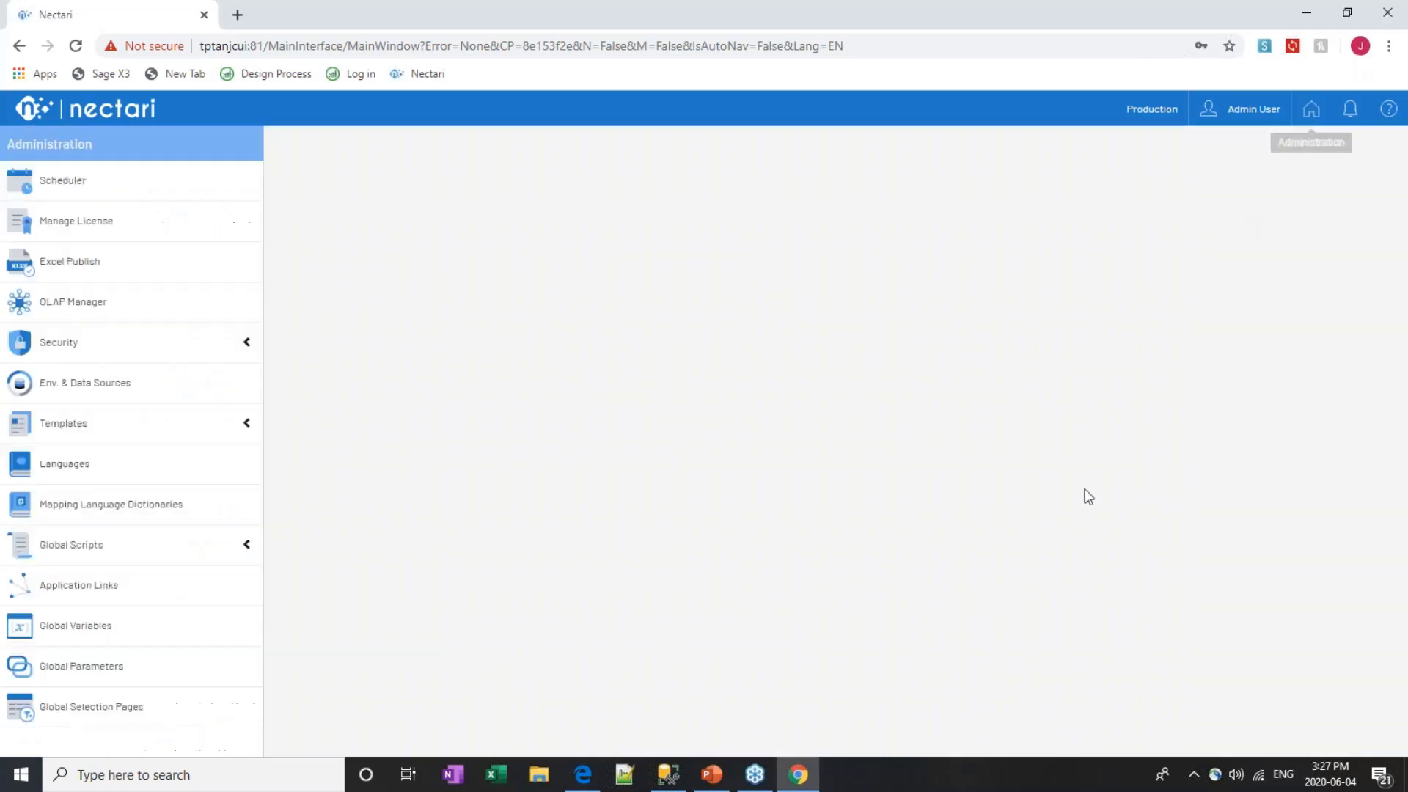
click(114, 310)
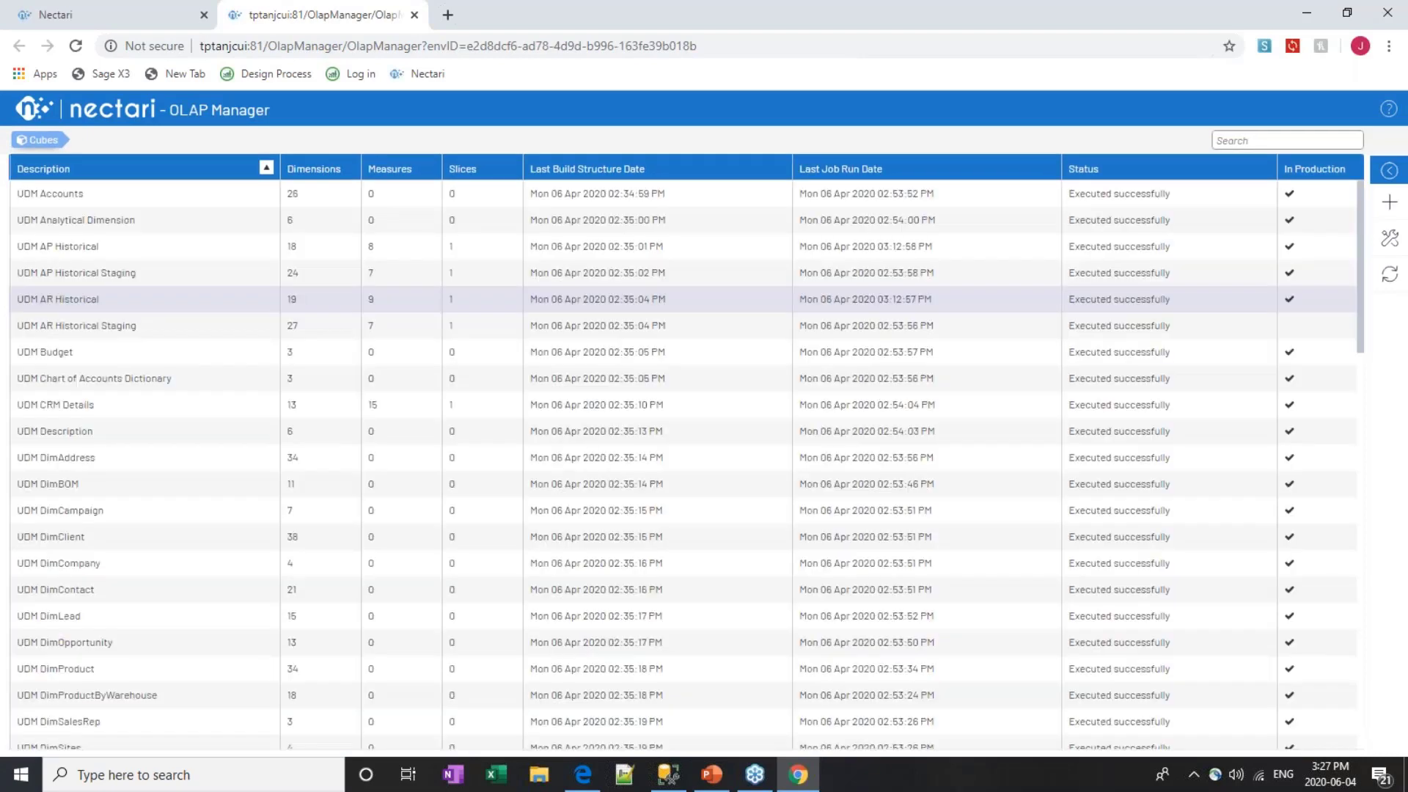
click(1246, 141)
text(forecast)
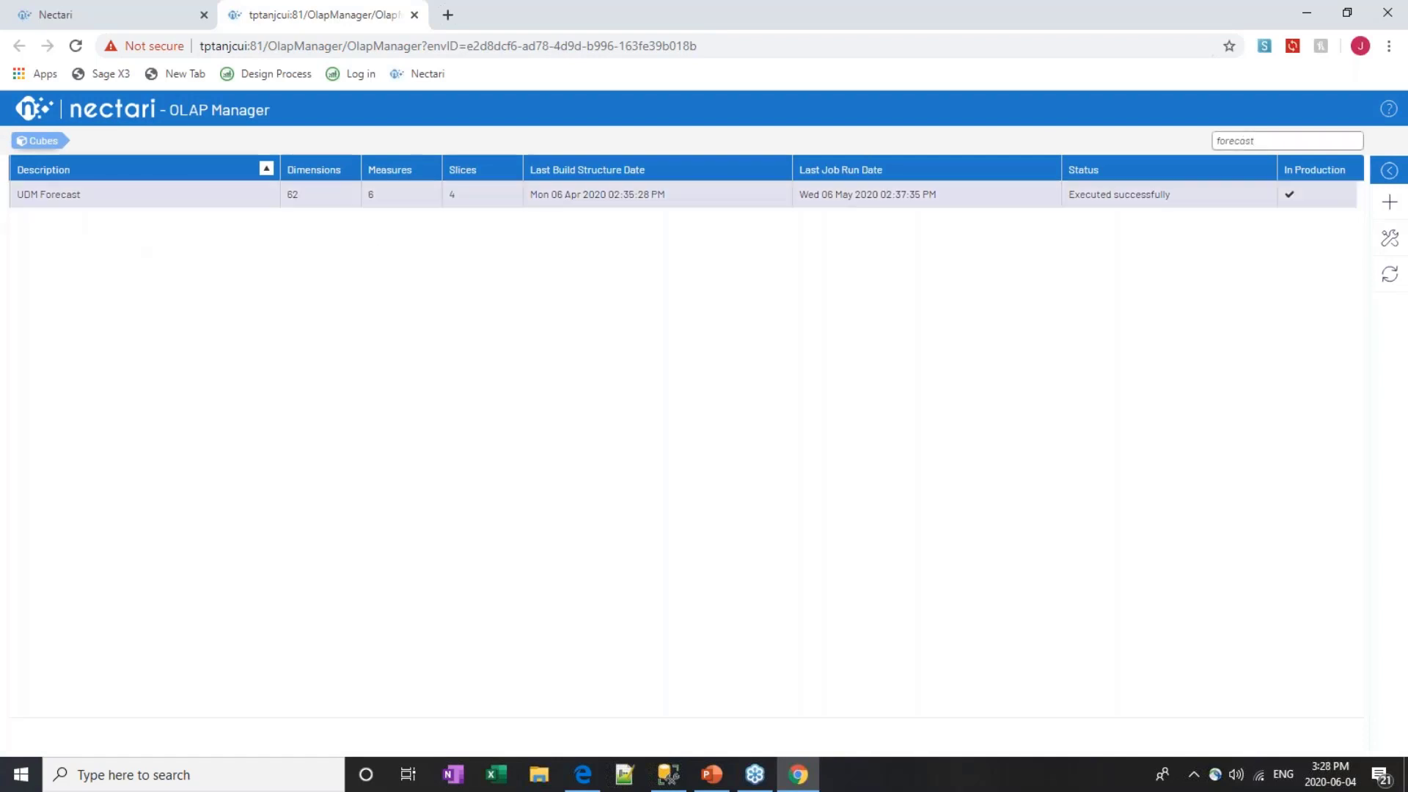
Launch a Load All job on the UDM Forecast cube for the Production environment
click(126, 205)
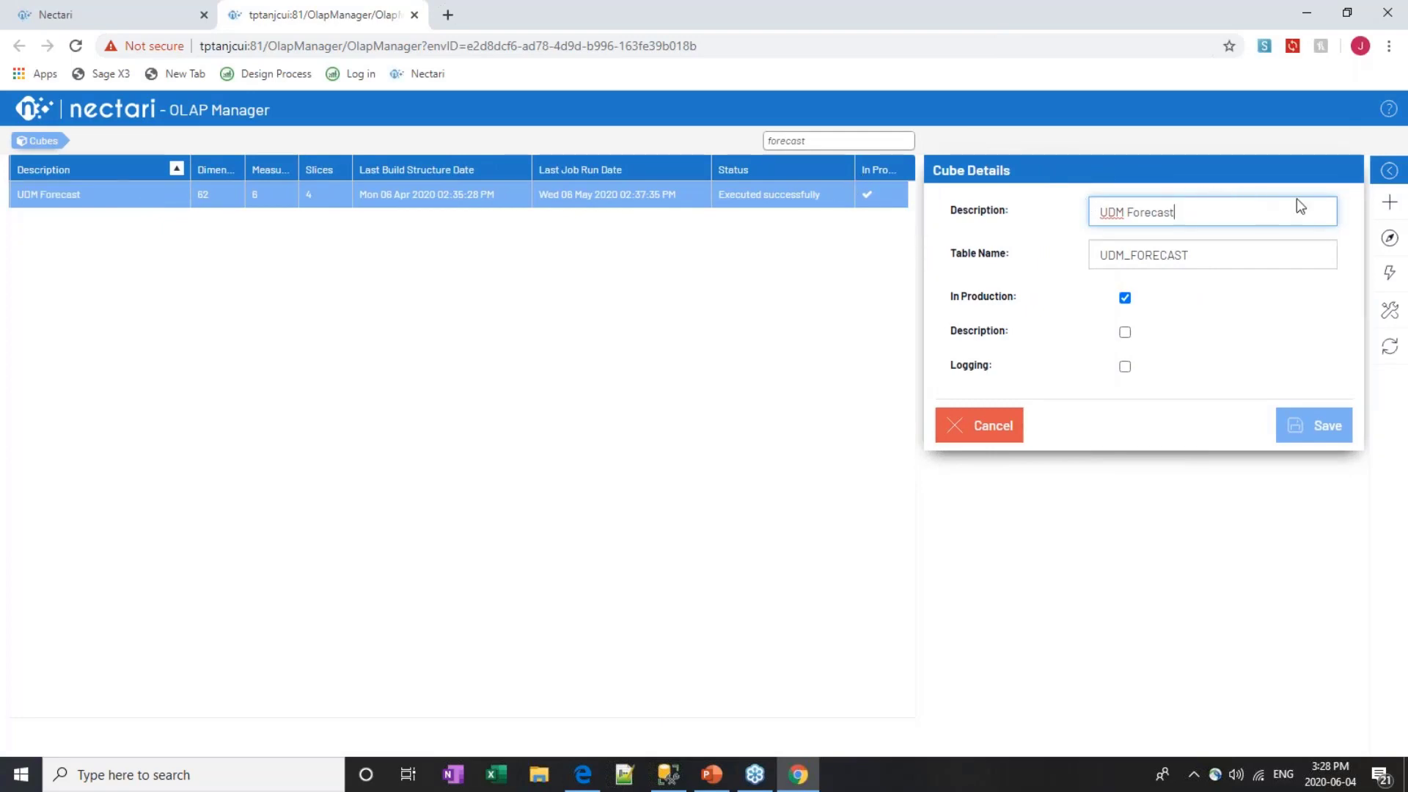
click(1392, 236)
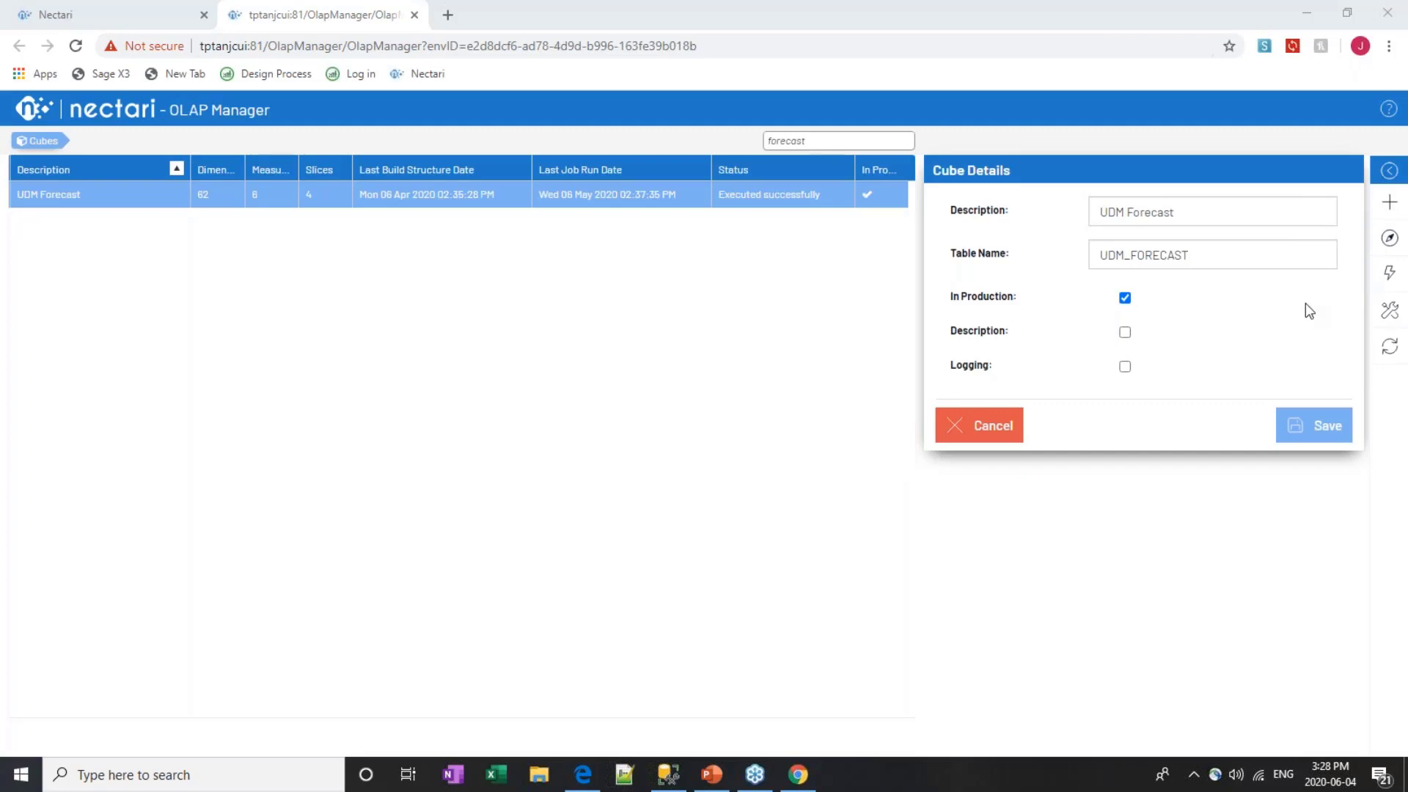
click(1390, 311)
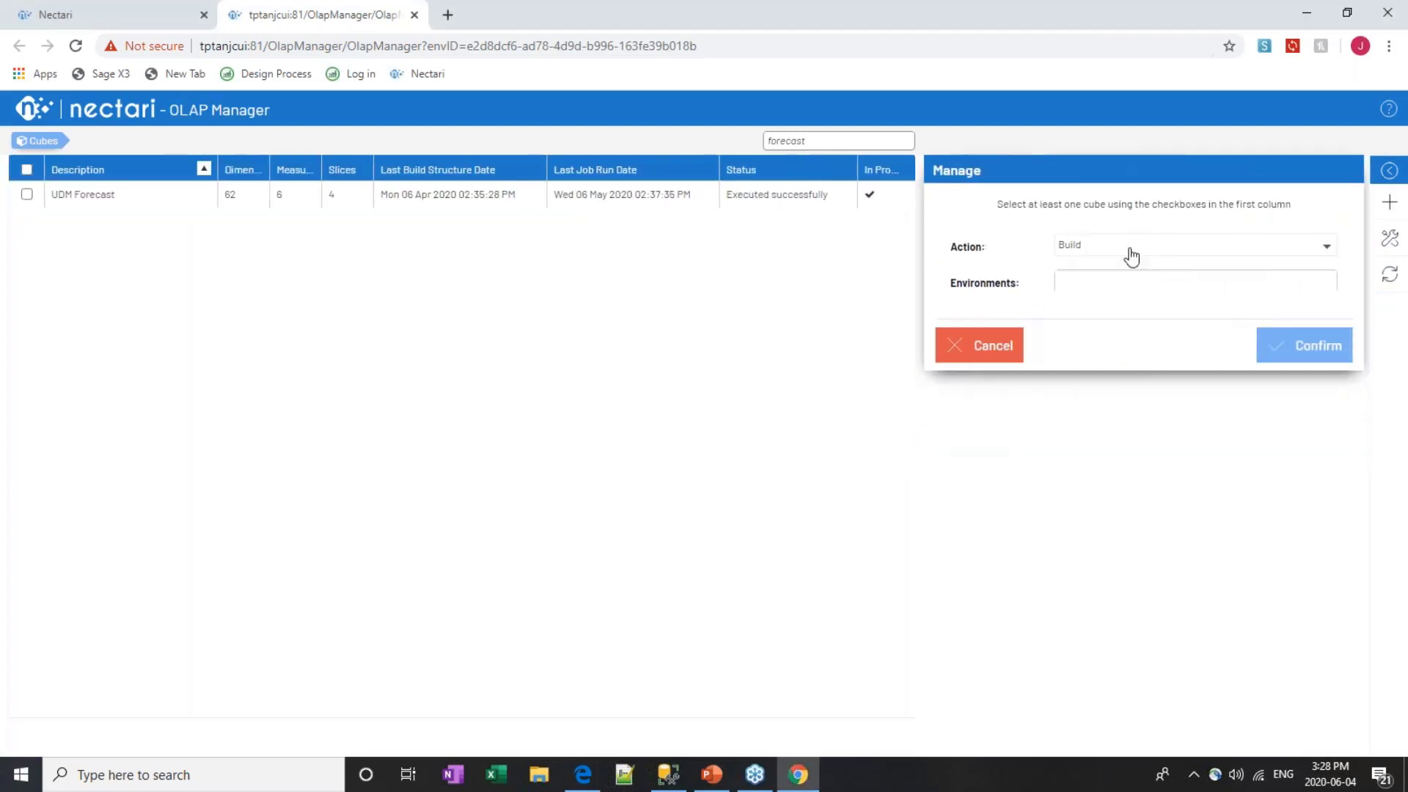
click(1132, 255)
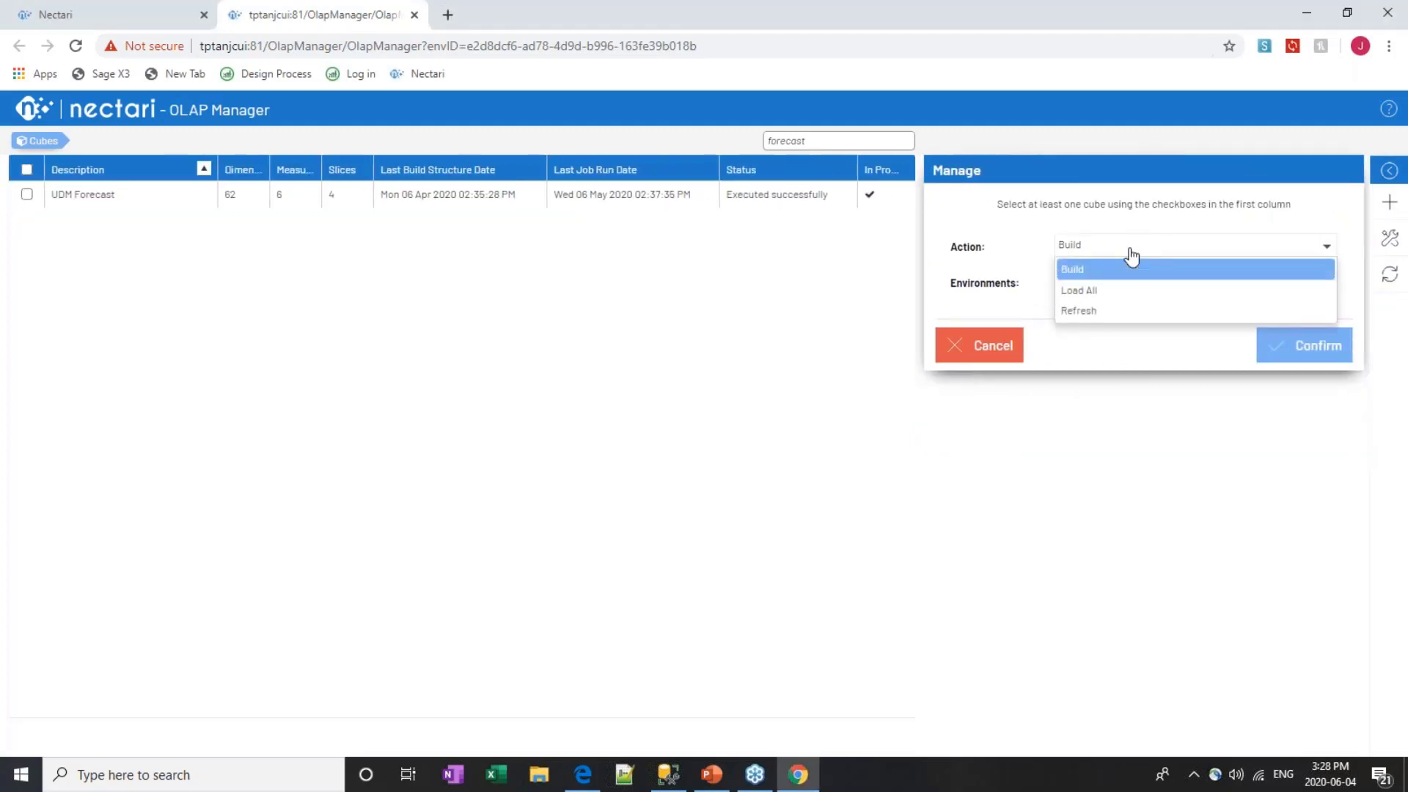
click(1080, 292)
click(1075, 287)
click(1075, 307)
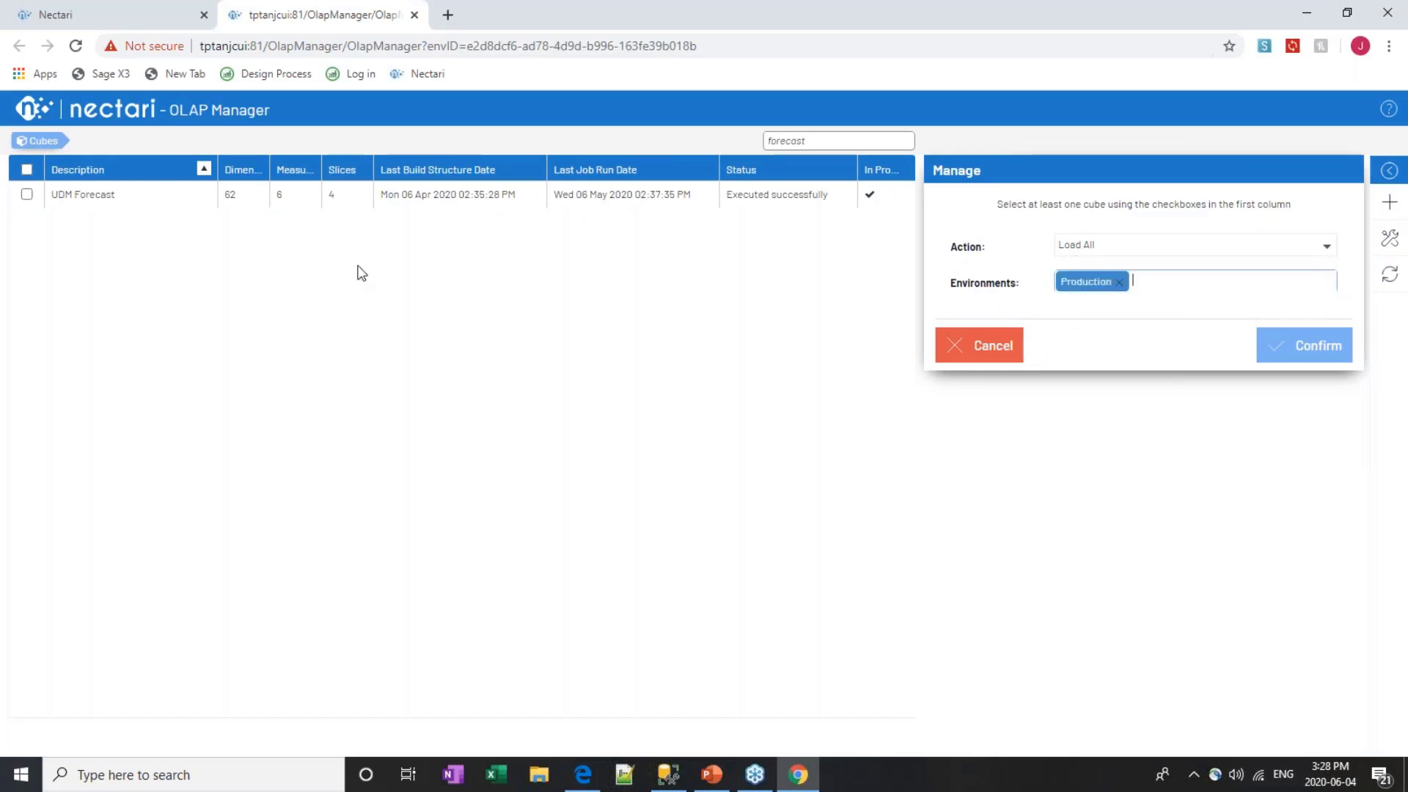
click(27, 195)
click(1277, 354)
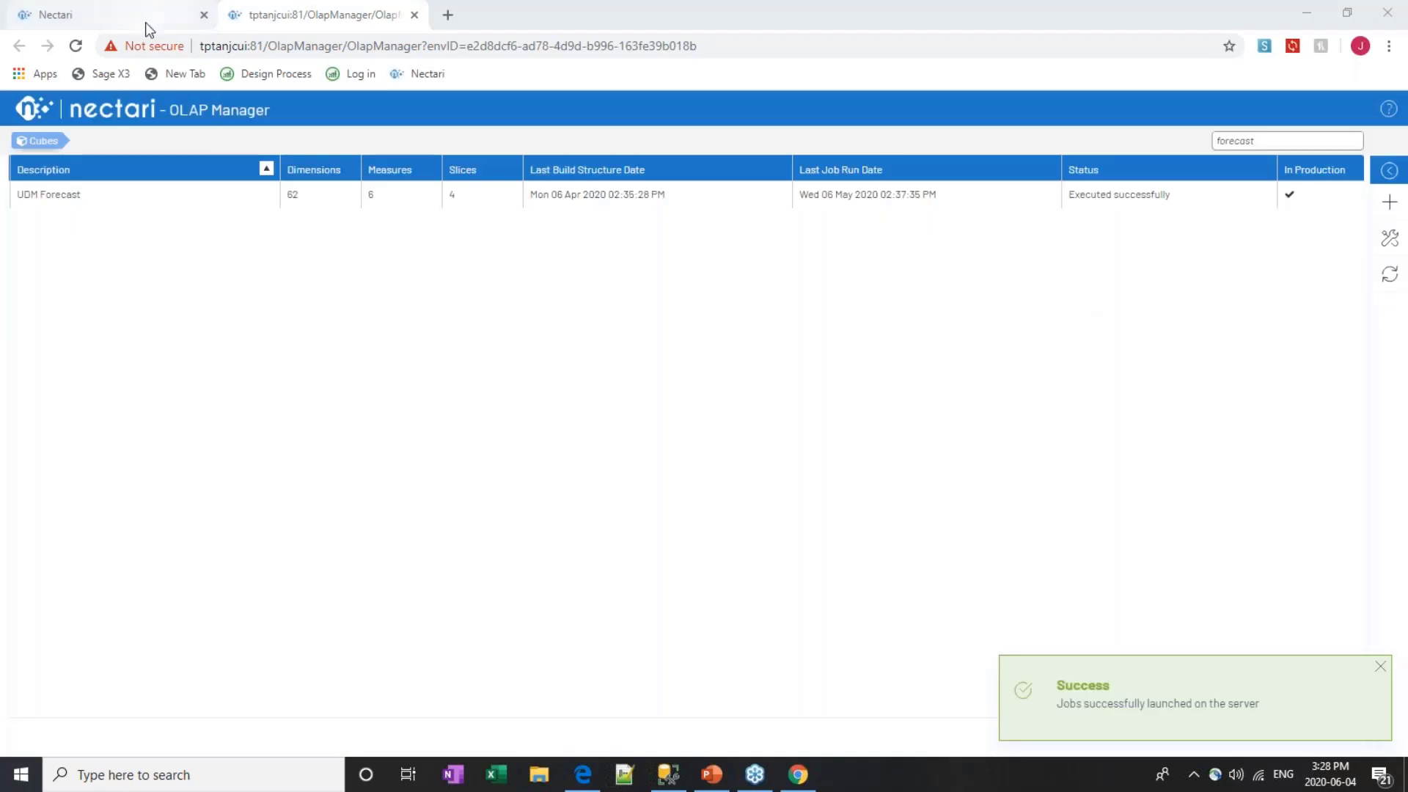
Return to the main Nectari window and view the Sales Performance dashboard from the Universal Data Model Sales folder
click(148, 11)
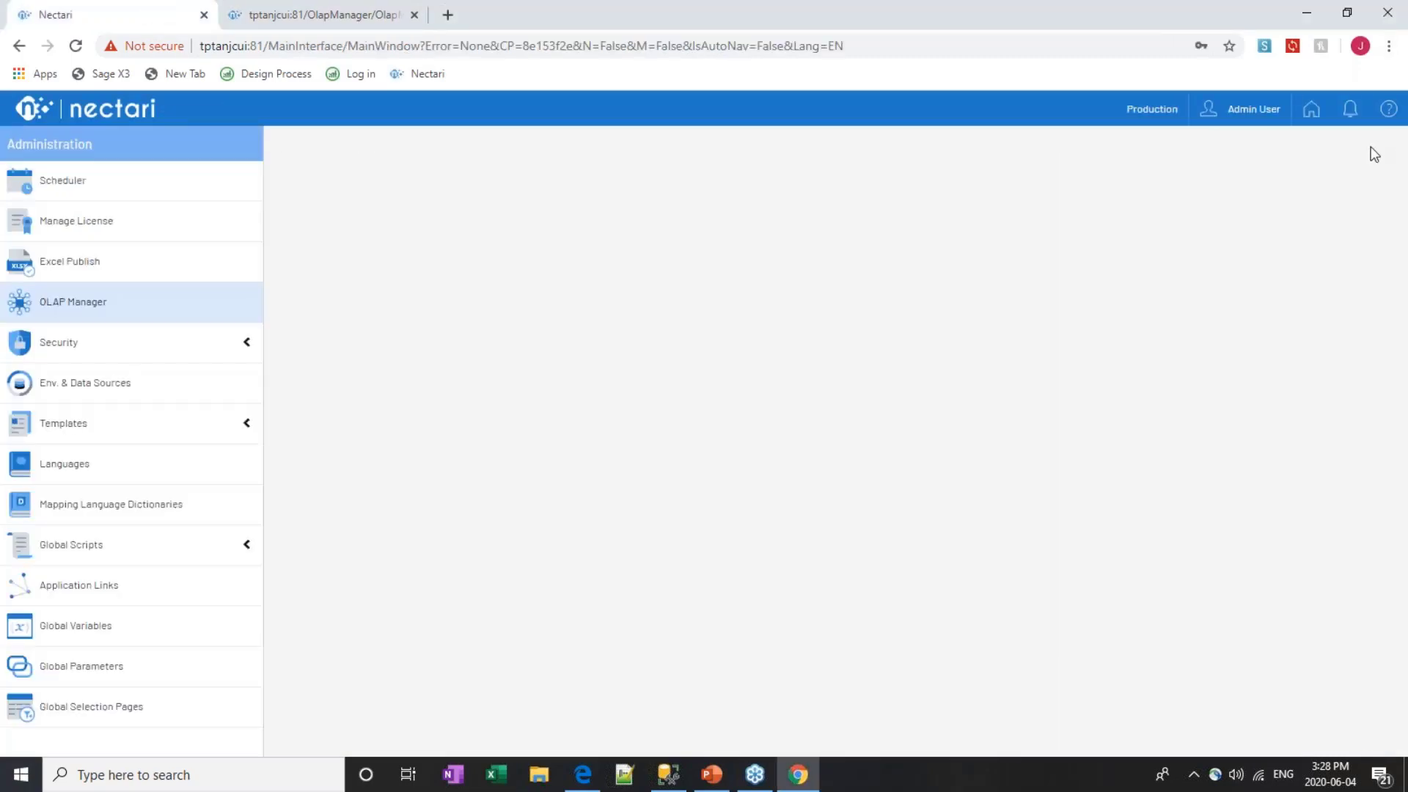
click(1304, 118)
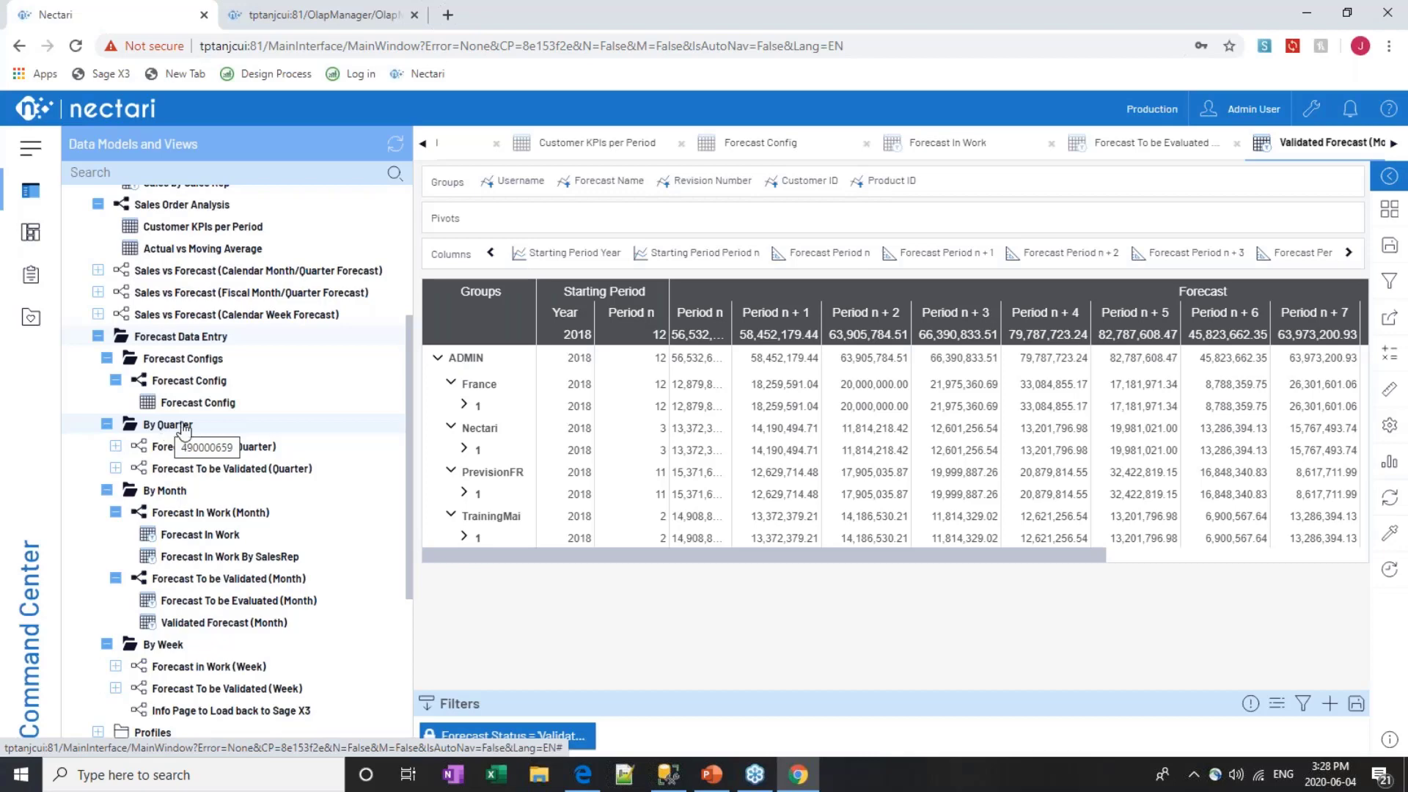
click(30, 234)
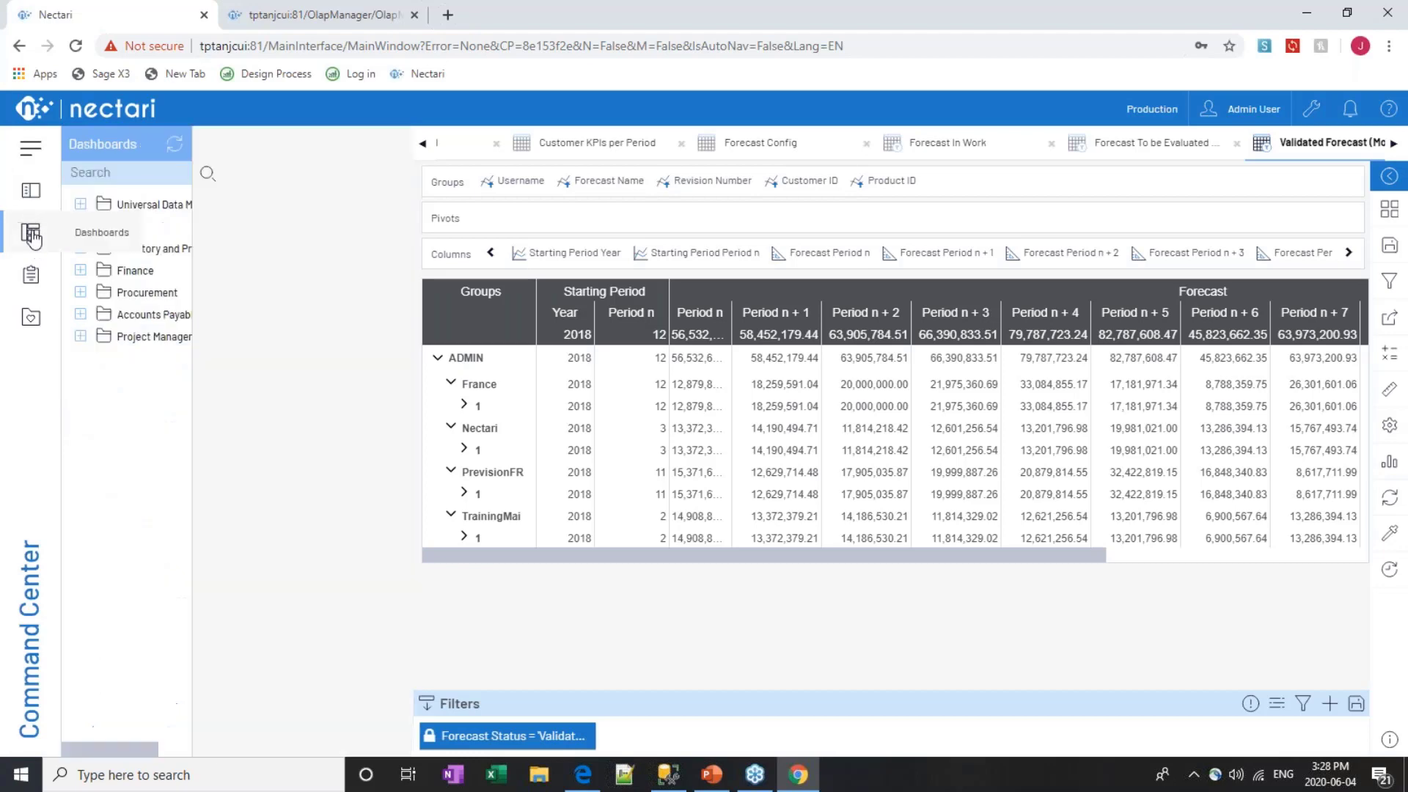
click(81, 206)
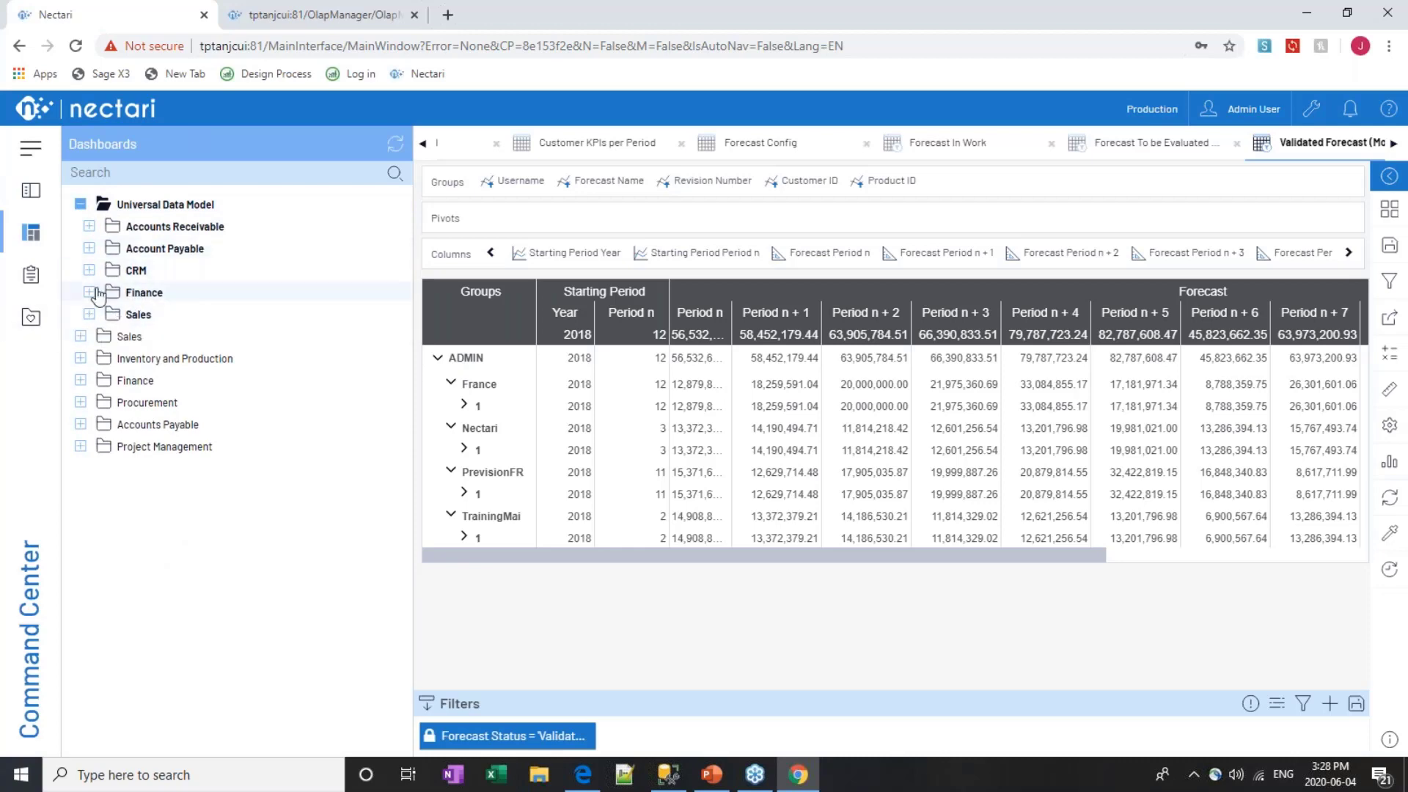
click(88, 227)
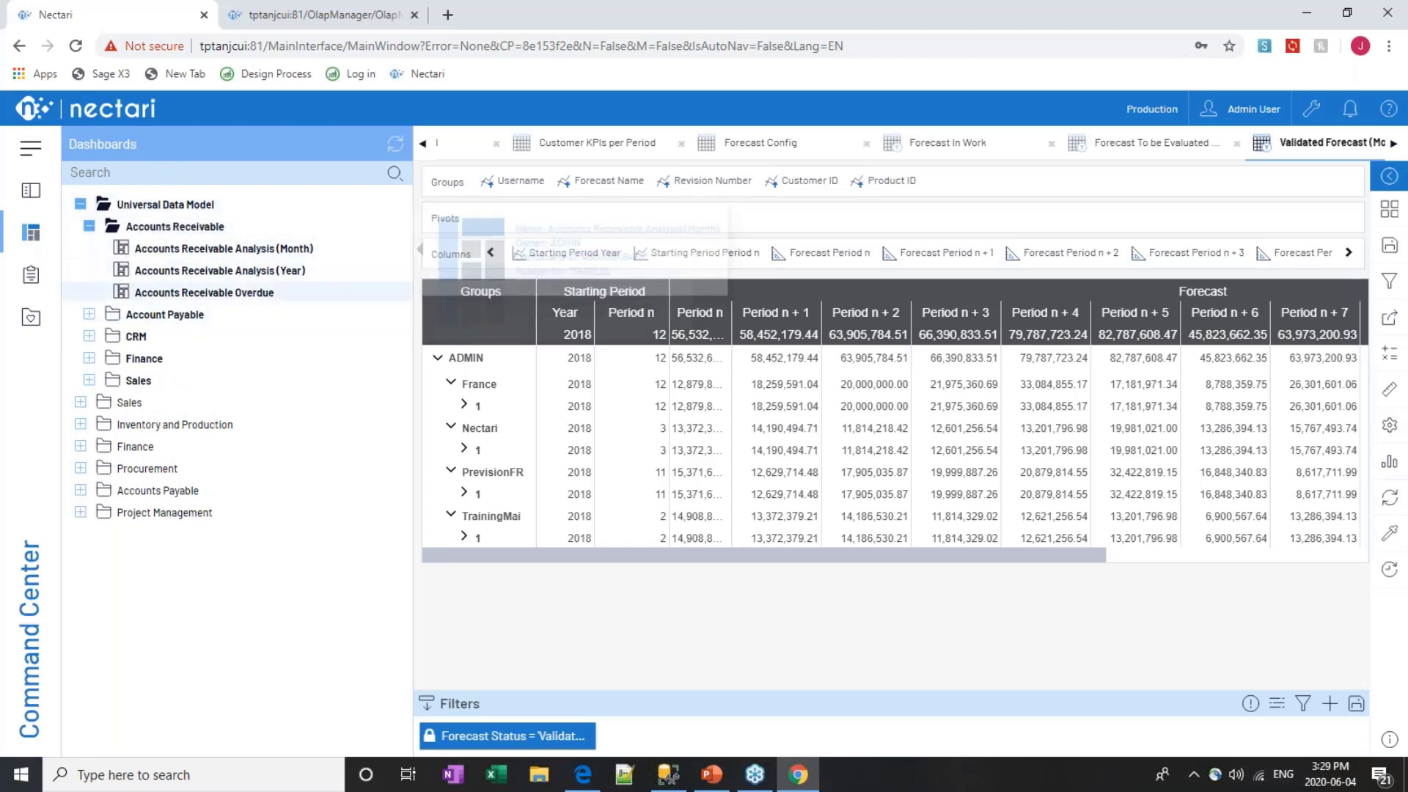
click(89, 380)
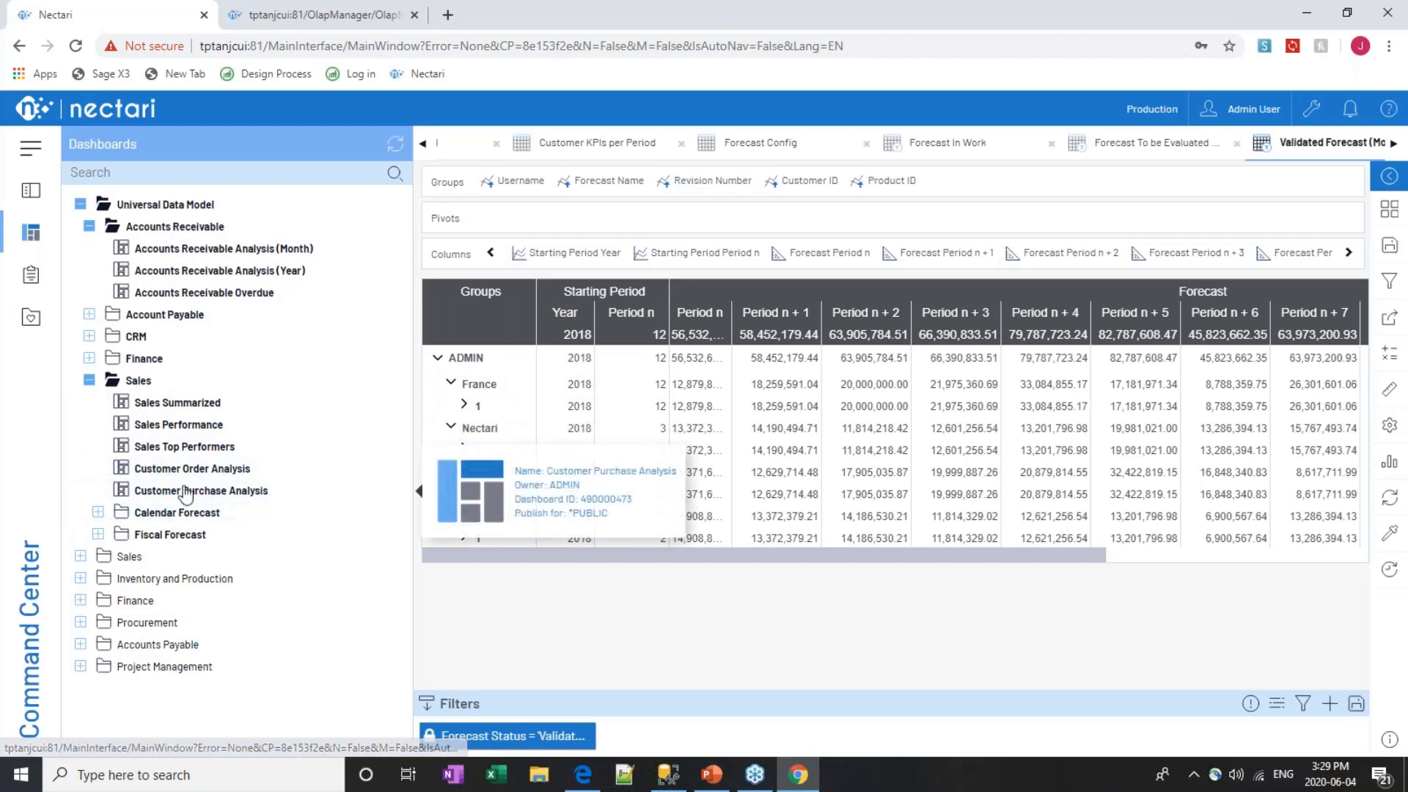
click(184, 426)
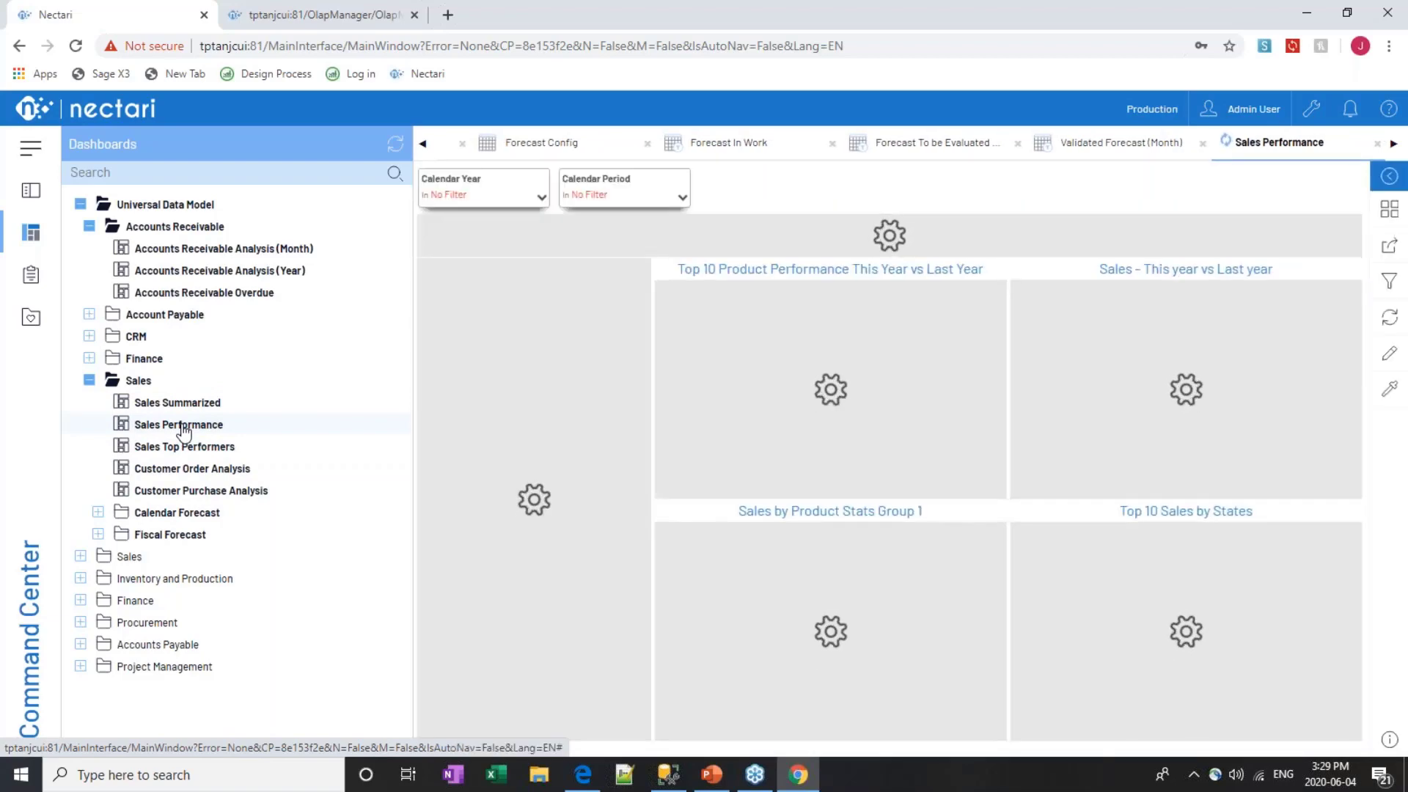
key(XF86AudioRaiseVolume)
key(XF86AudioRaiseVolume)
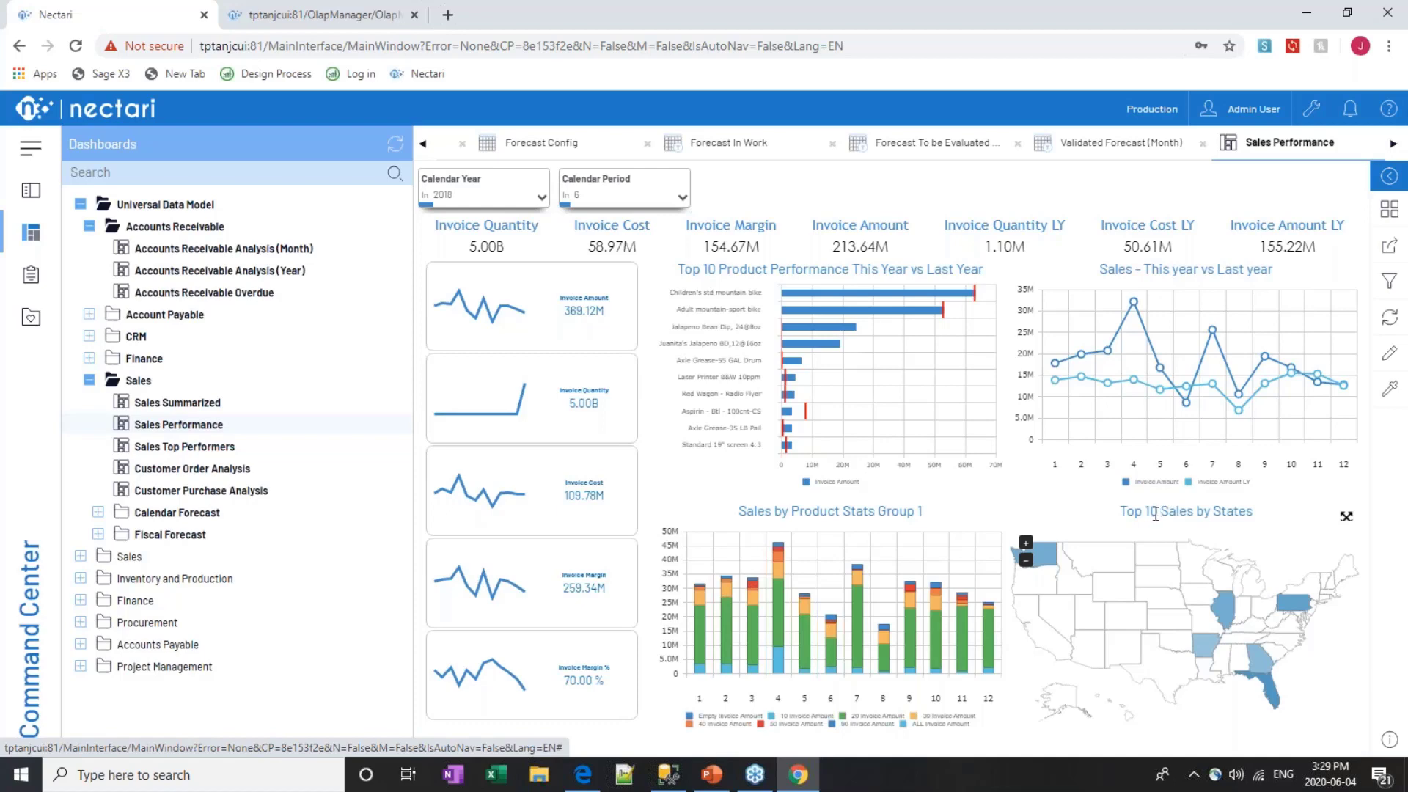
mouse_move(1232, 623)
Open the Sales Top Performers dashboard and filter it to Calendar Period 3
click(213, 455)
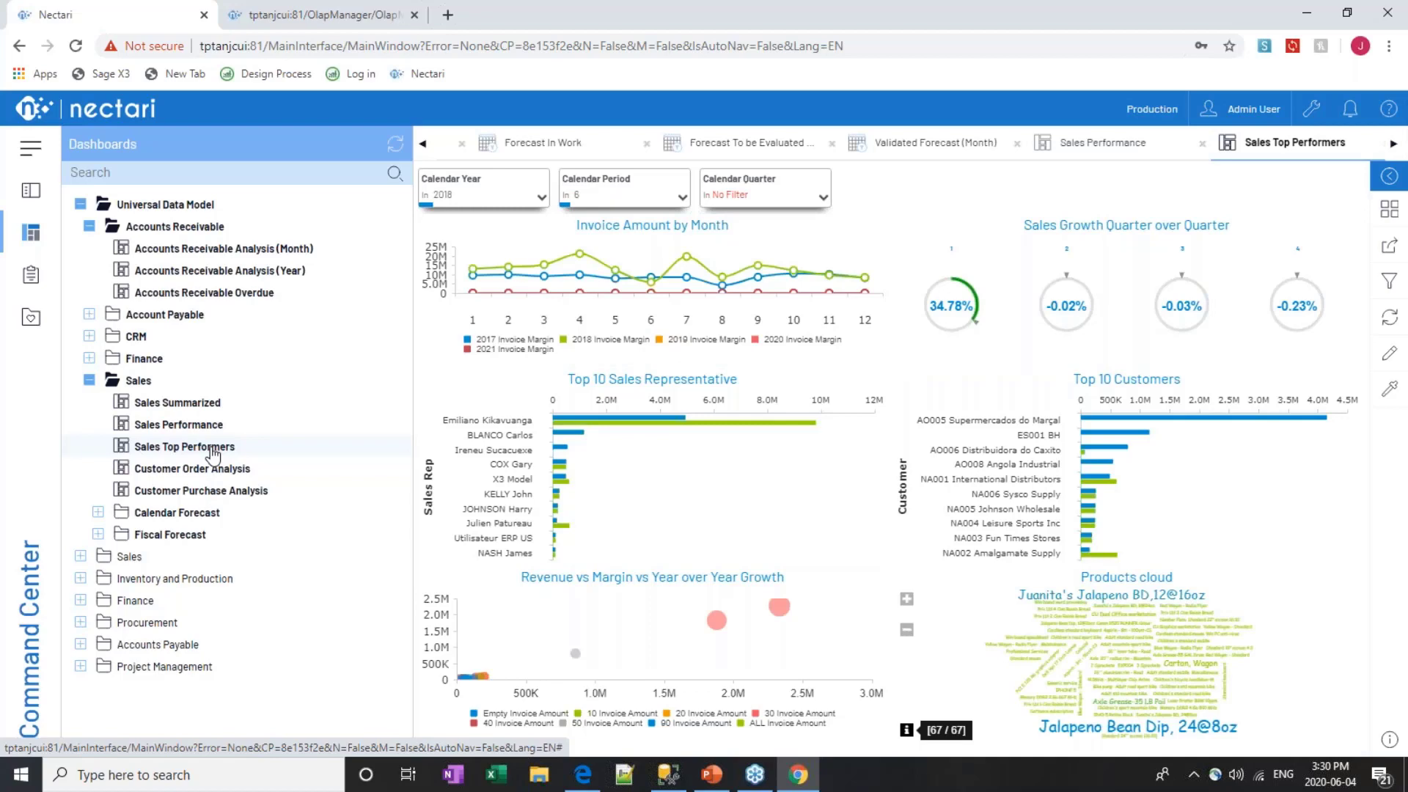
click(1308, 124)
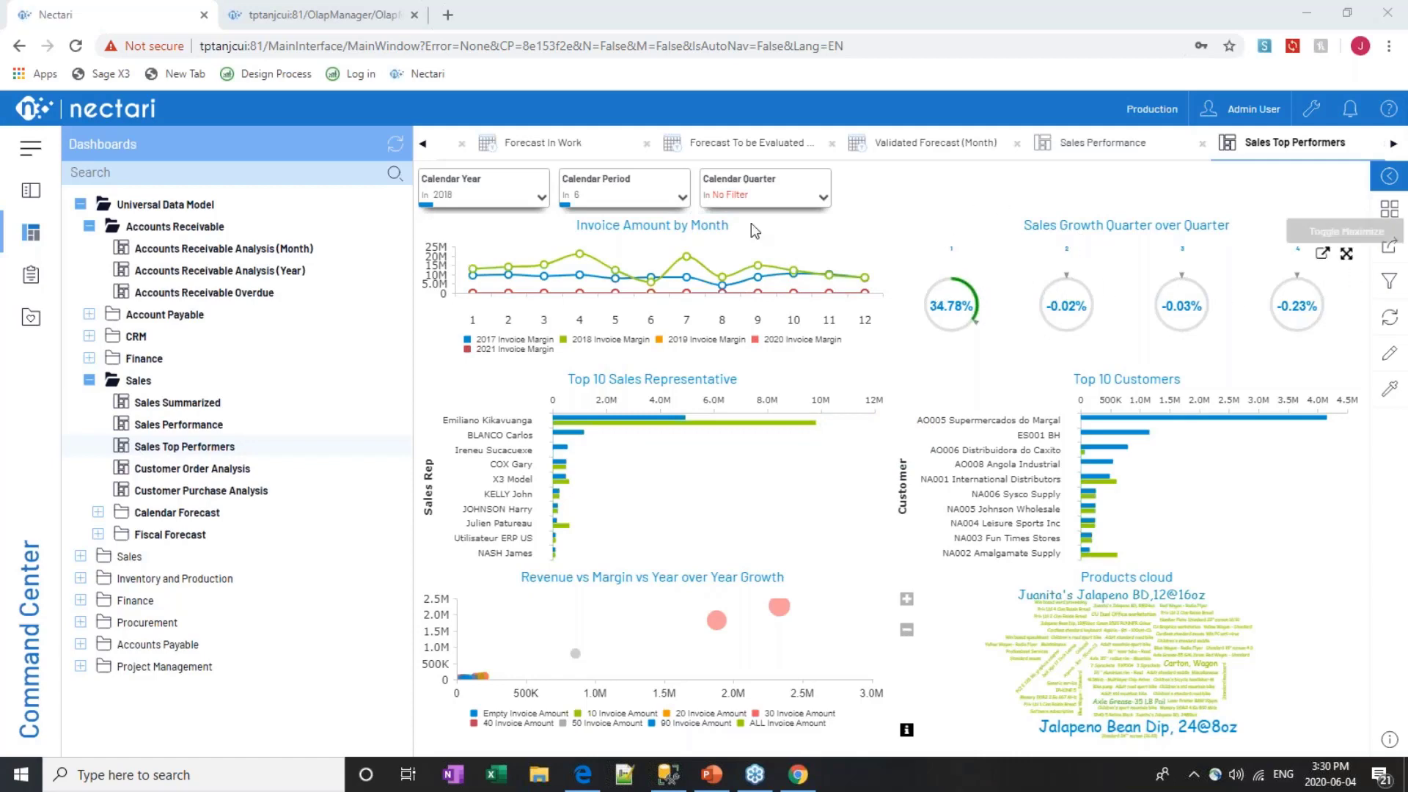
click(478, 189)
click(606, 197)
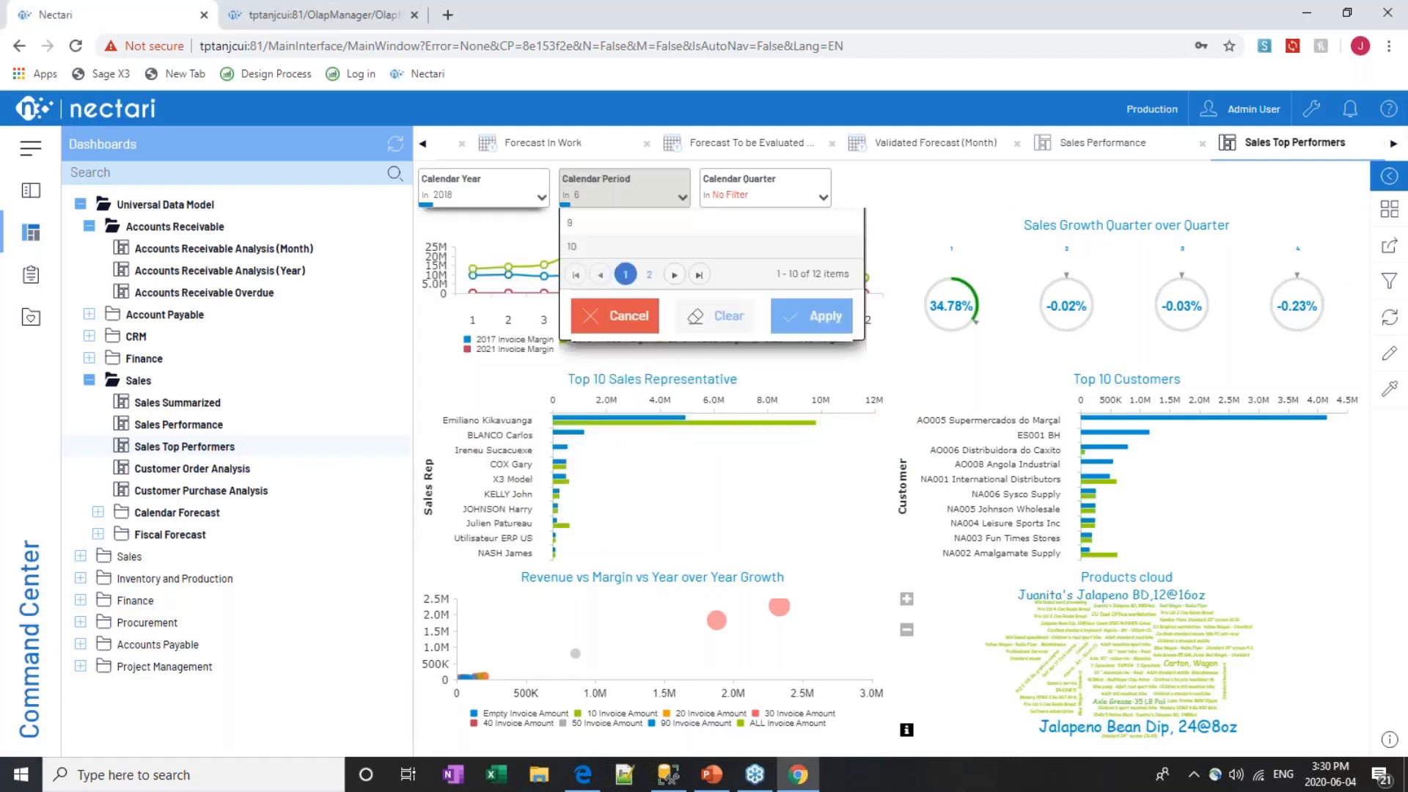
click(607, 321)
click(807, 551)
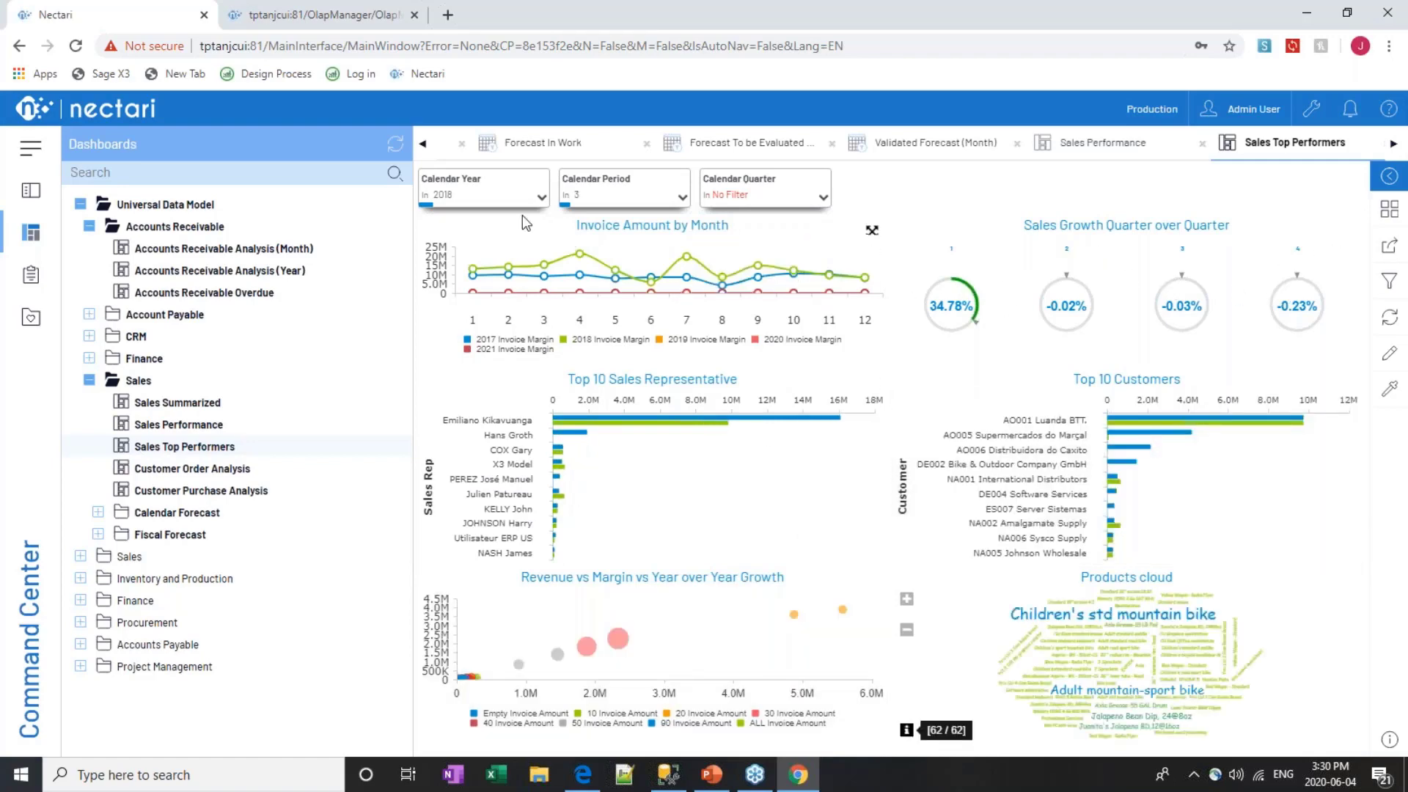
Set the Calendar Year filter of the Sales Top Performers dashboard to 2017 and review its charts
click(491, 189)
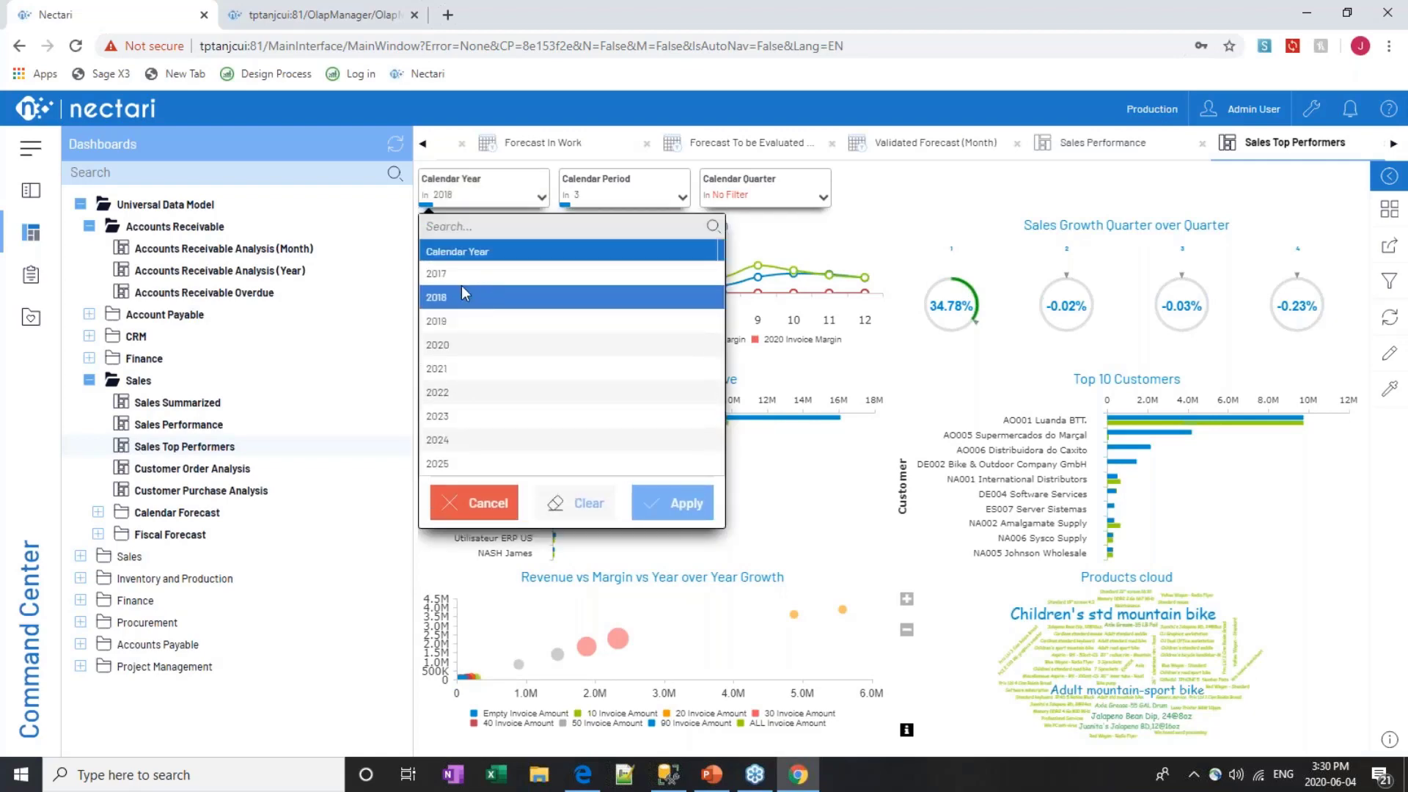
click(451, 274)
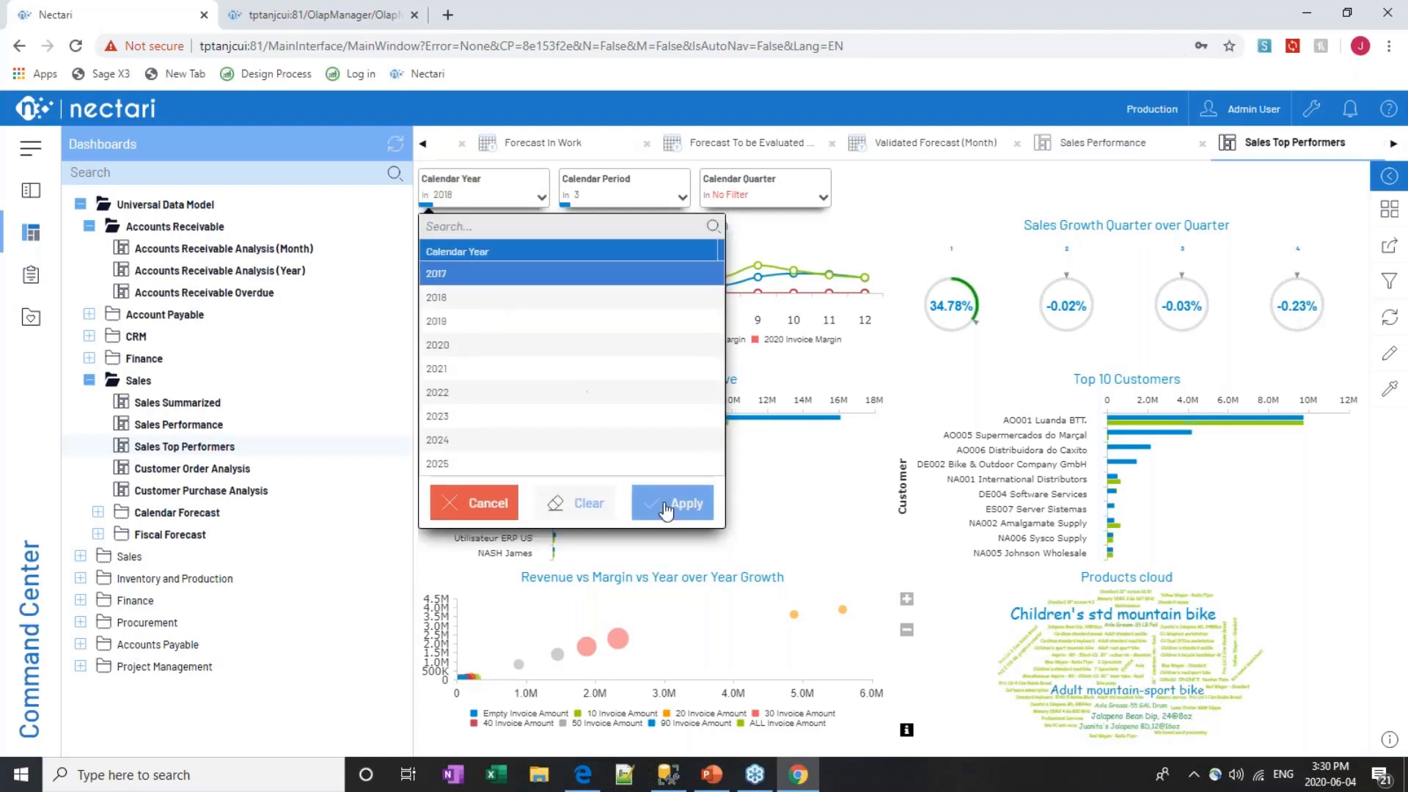
click(672, 503)
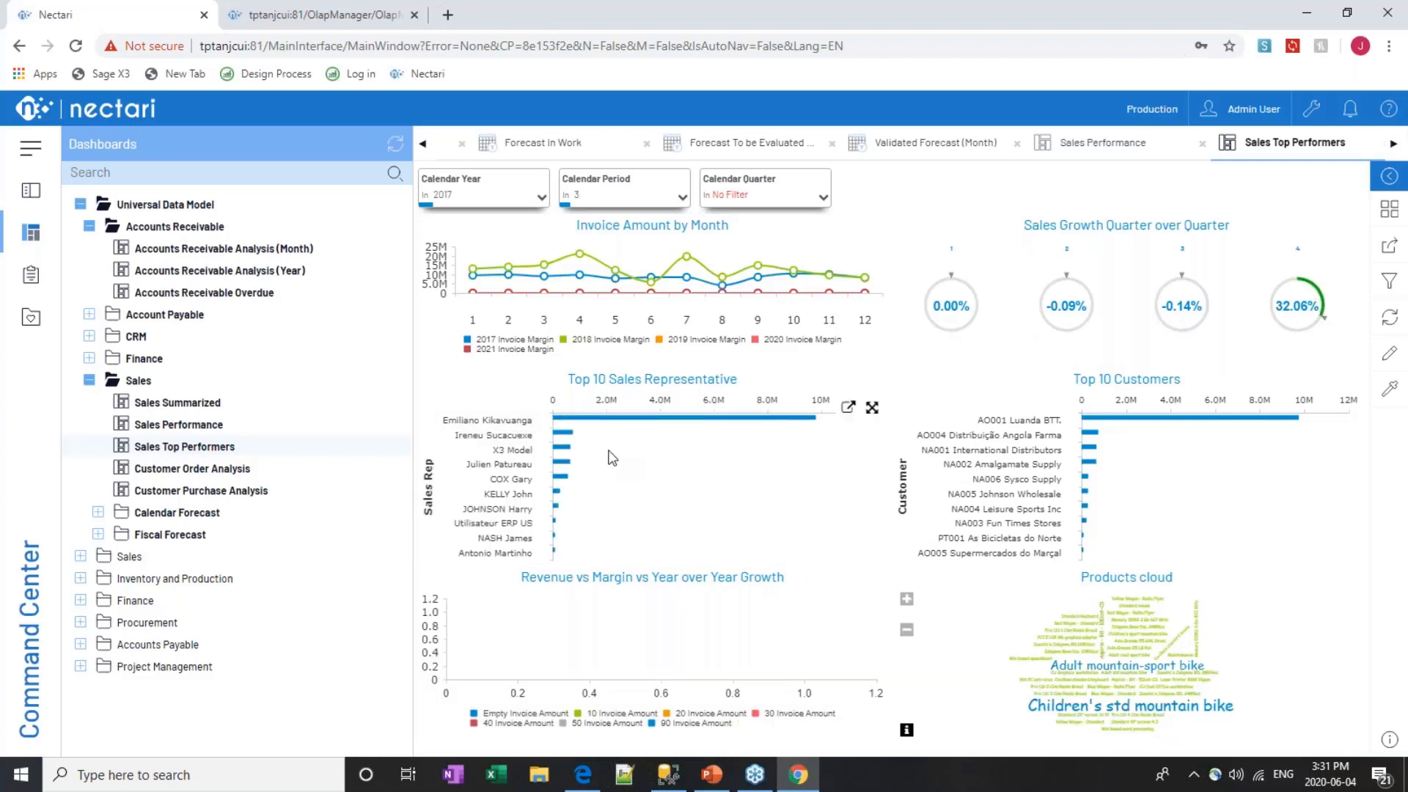
mouse_move(1125, 713)
mouse_move(1056, 717)
mouse_move(229, 451)
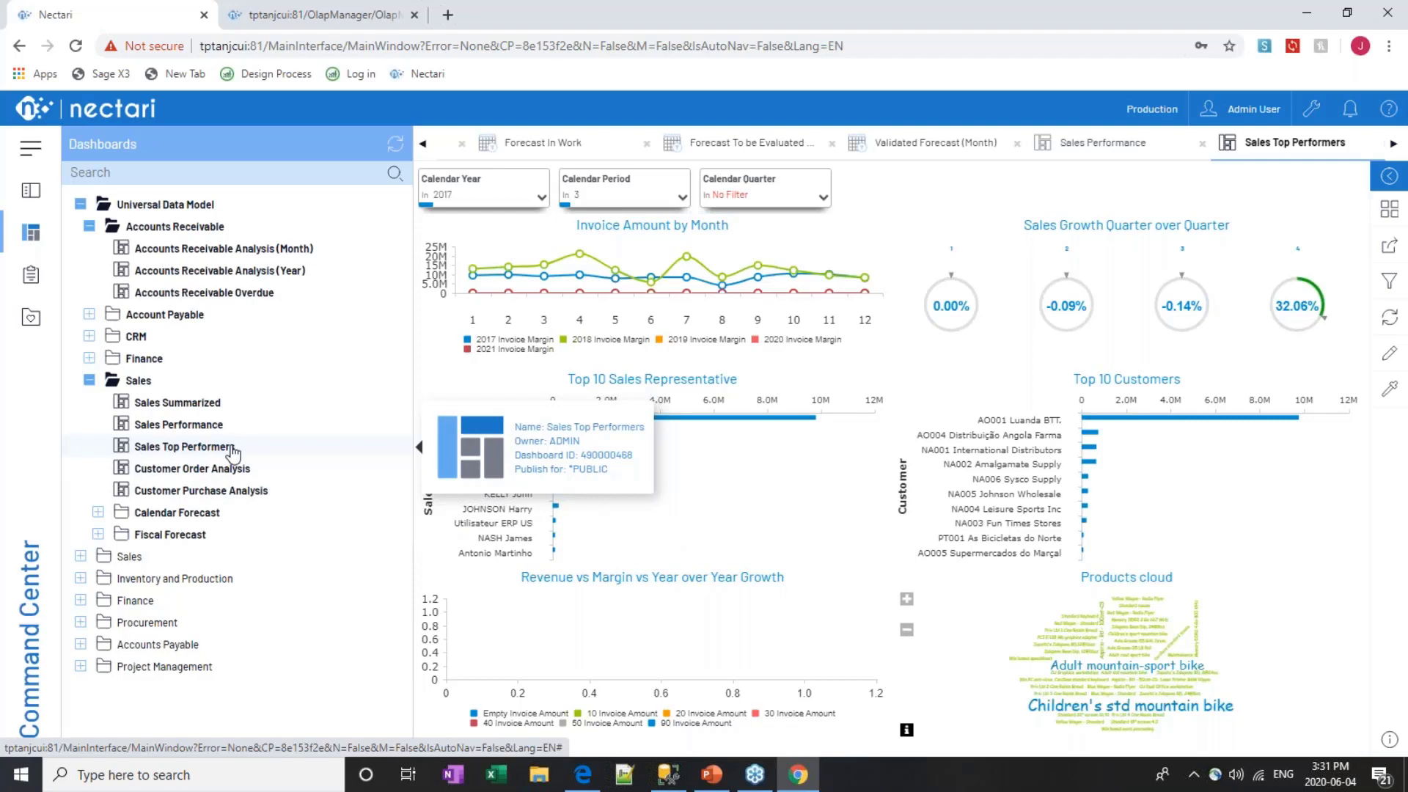
key(XF86AudioLowerVolume)
key(XF86AudioLowerVolume)
key(XF86AudioLowerVolume)
key(XF86AudioLowerVolume)
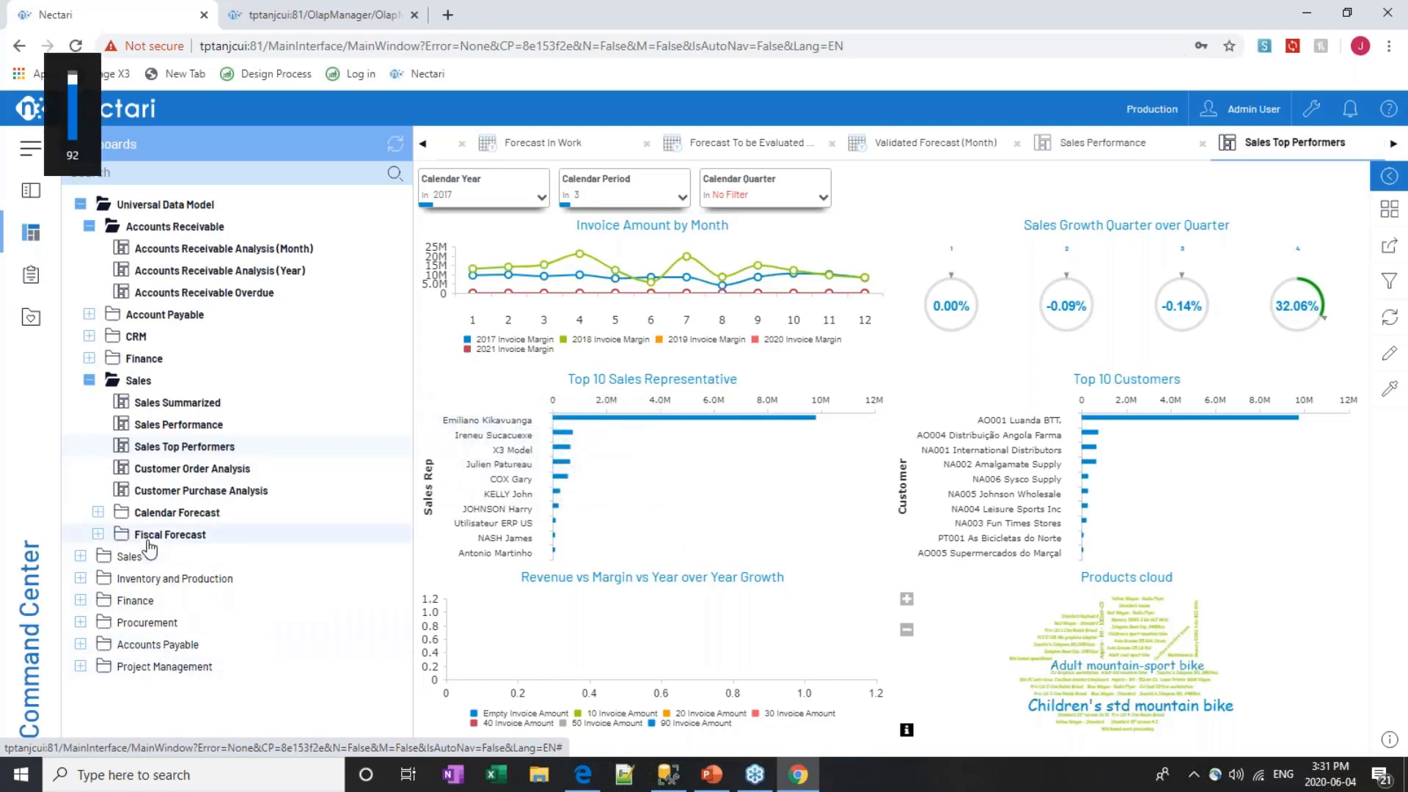
Open the Forecast Realization (Month Forecast) and Forecast Performance (Month Forecast) dashboards from the Calendar Forecast folder
mouse_move(161, 473)
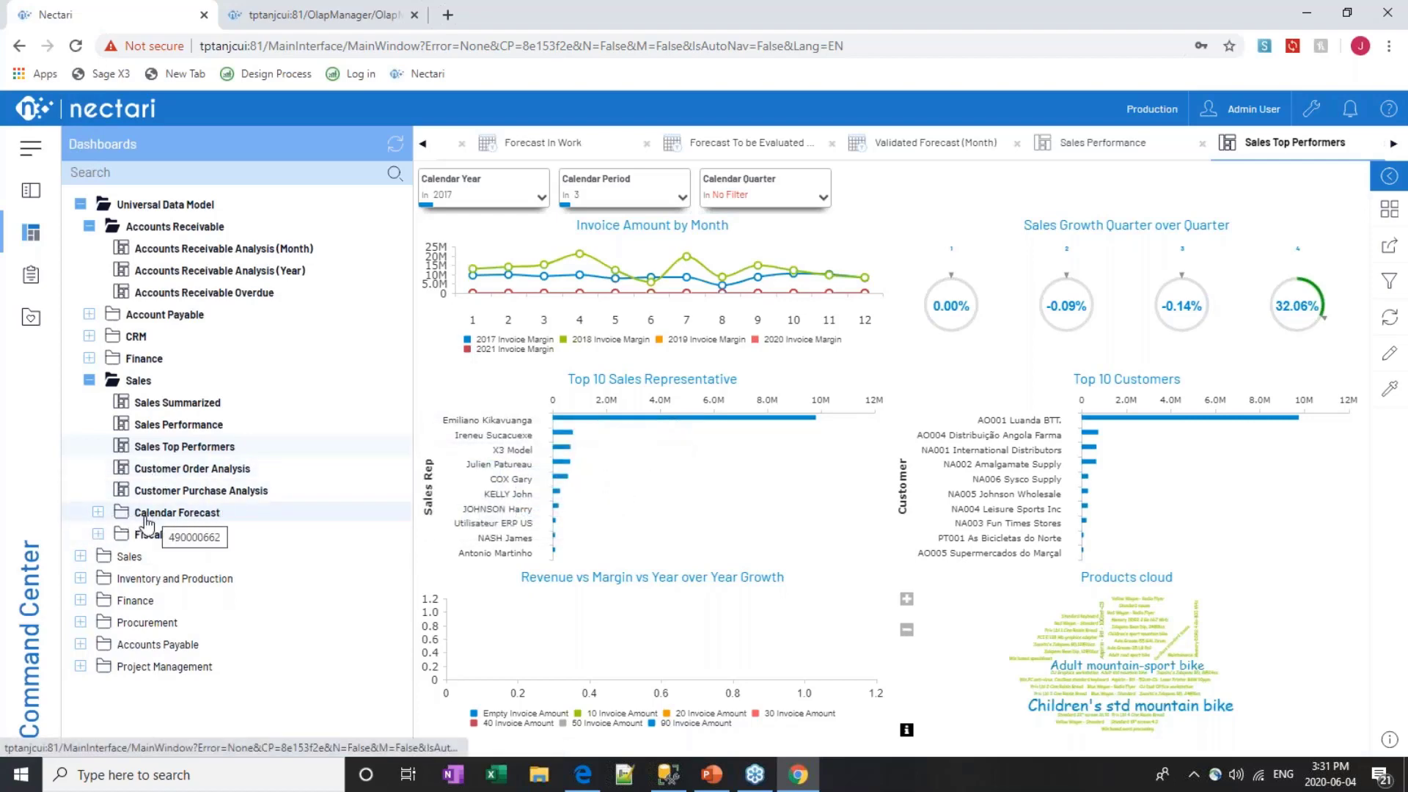
click(99, 512)
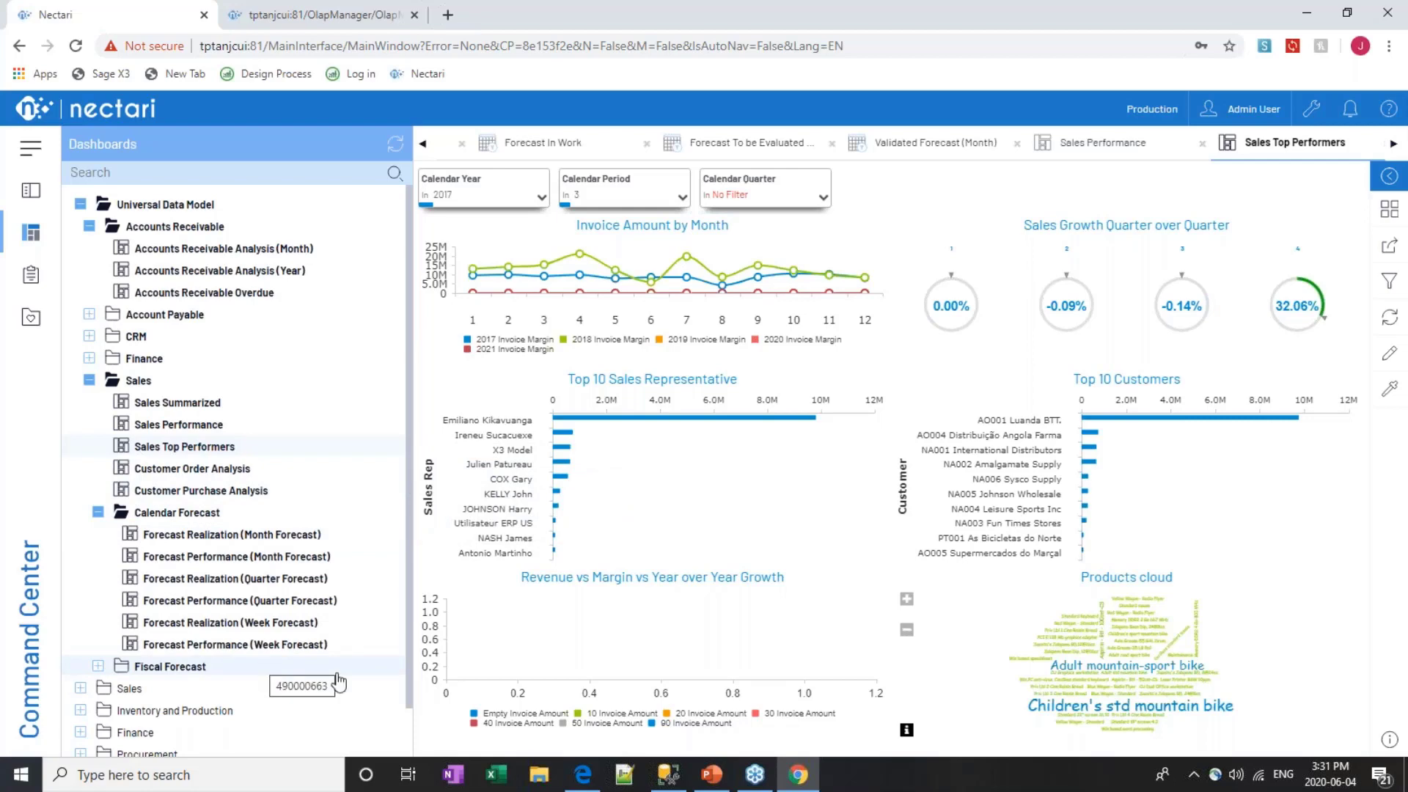
click(226, 535)
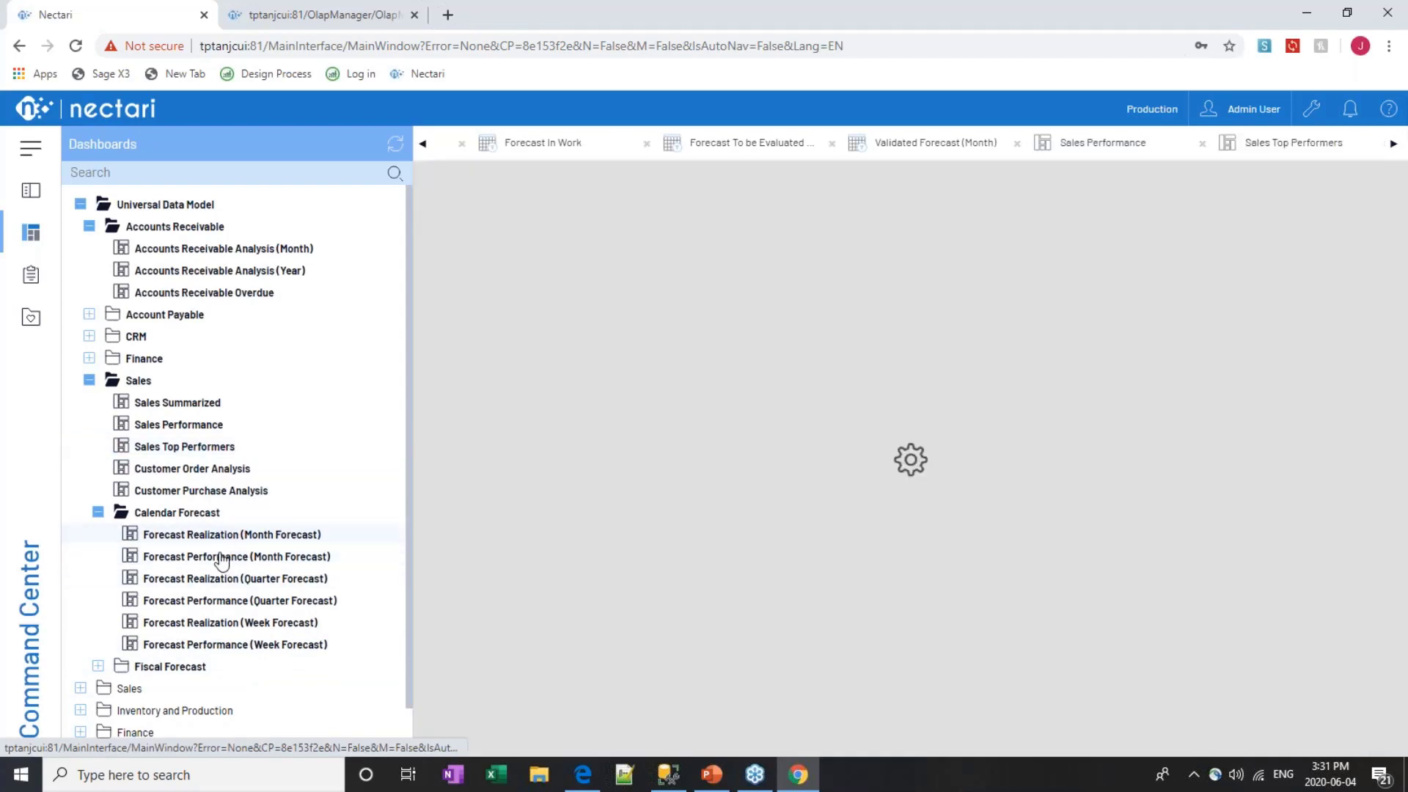
click(222, 563)
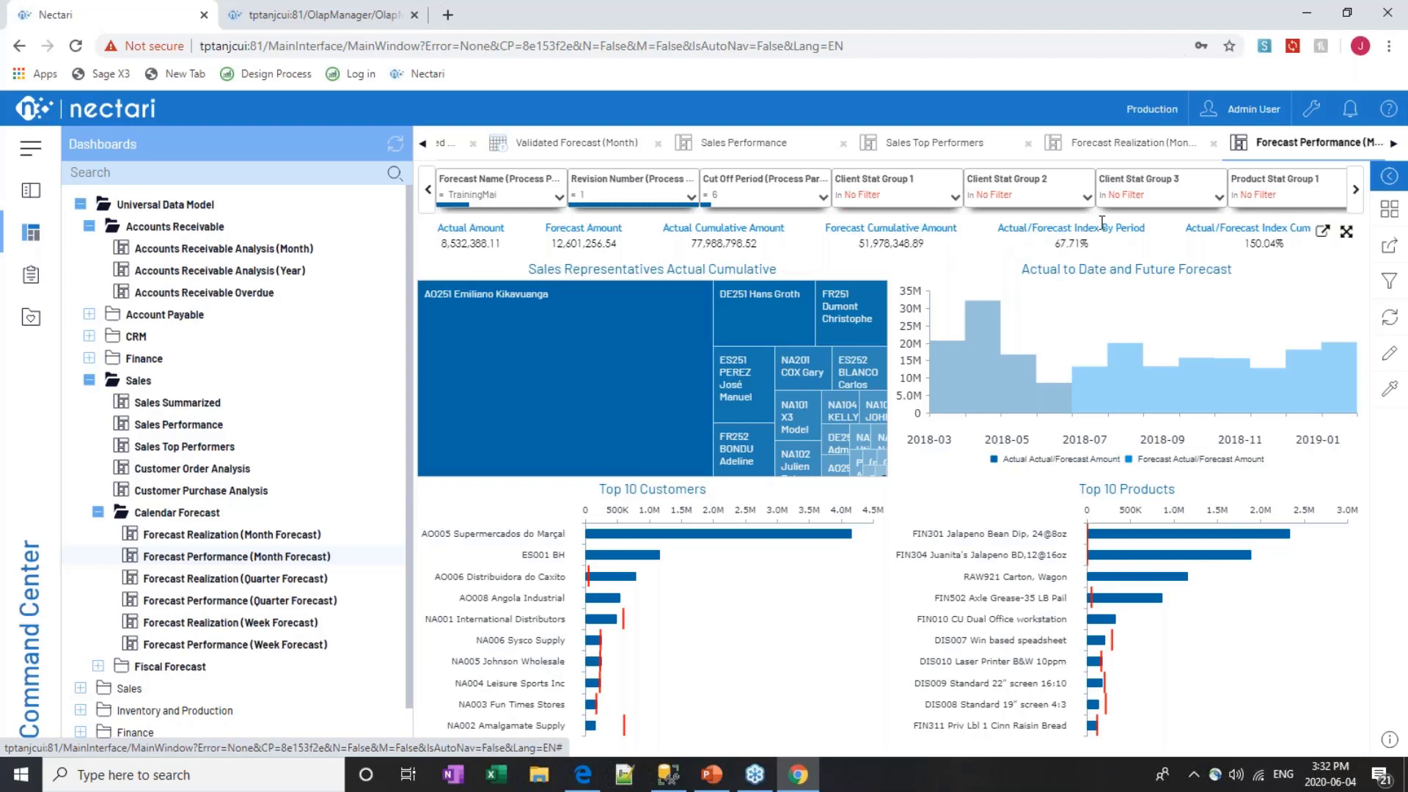
Set the Forecast Name filter of the Forecast Performance (Month Forecast) dashboard to Nectari and inspect the Actual to Date and Future Forecast chart
click(493, 188)
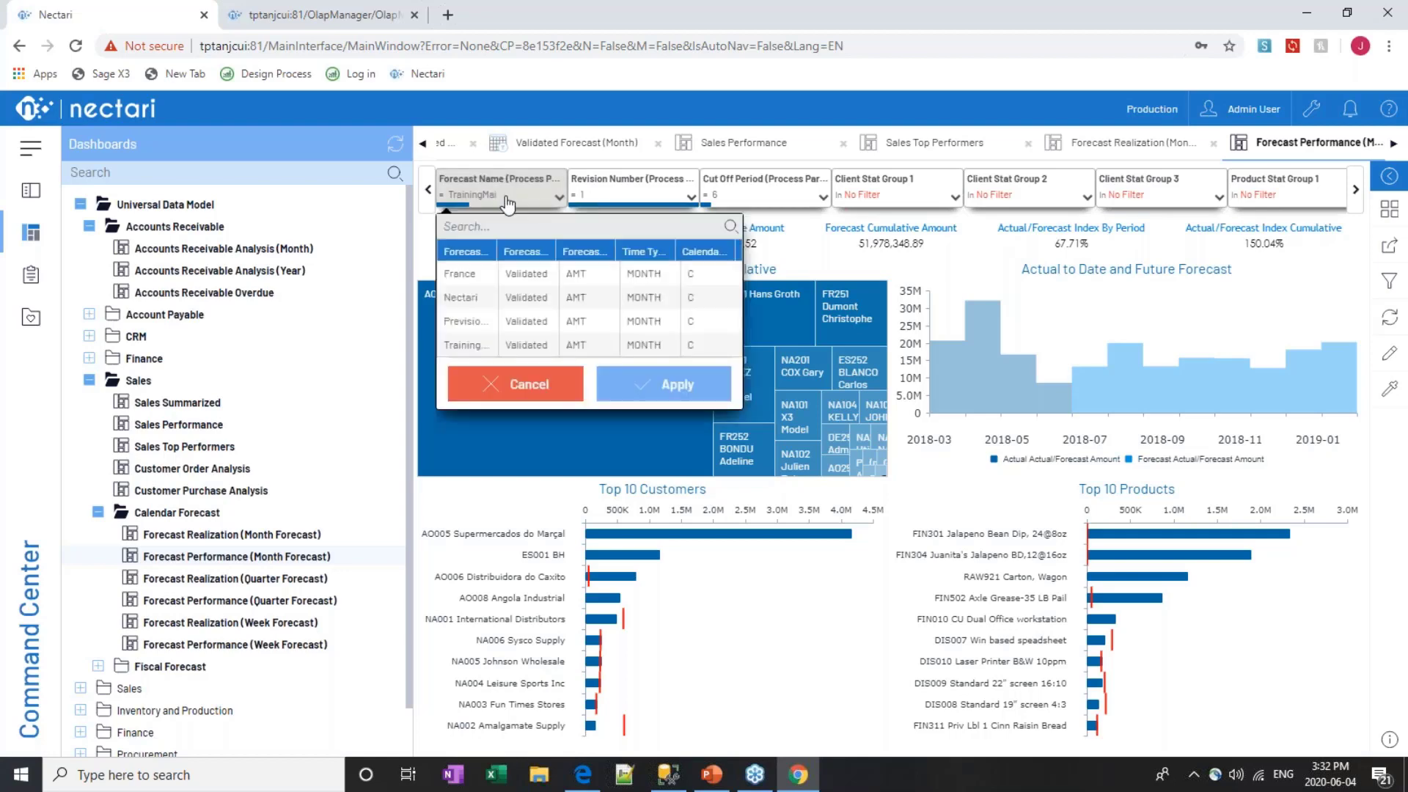
click(471, 296)
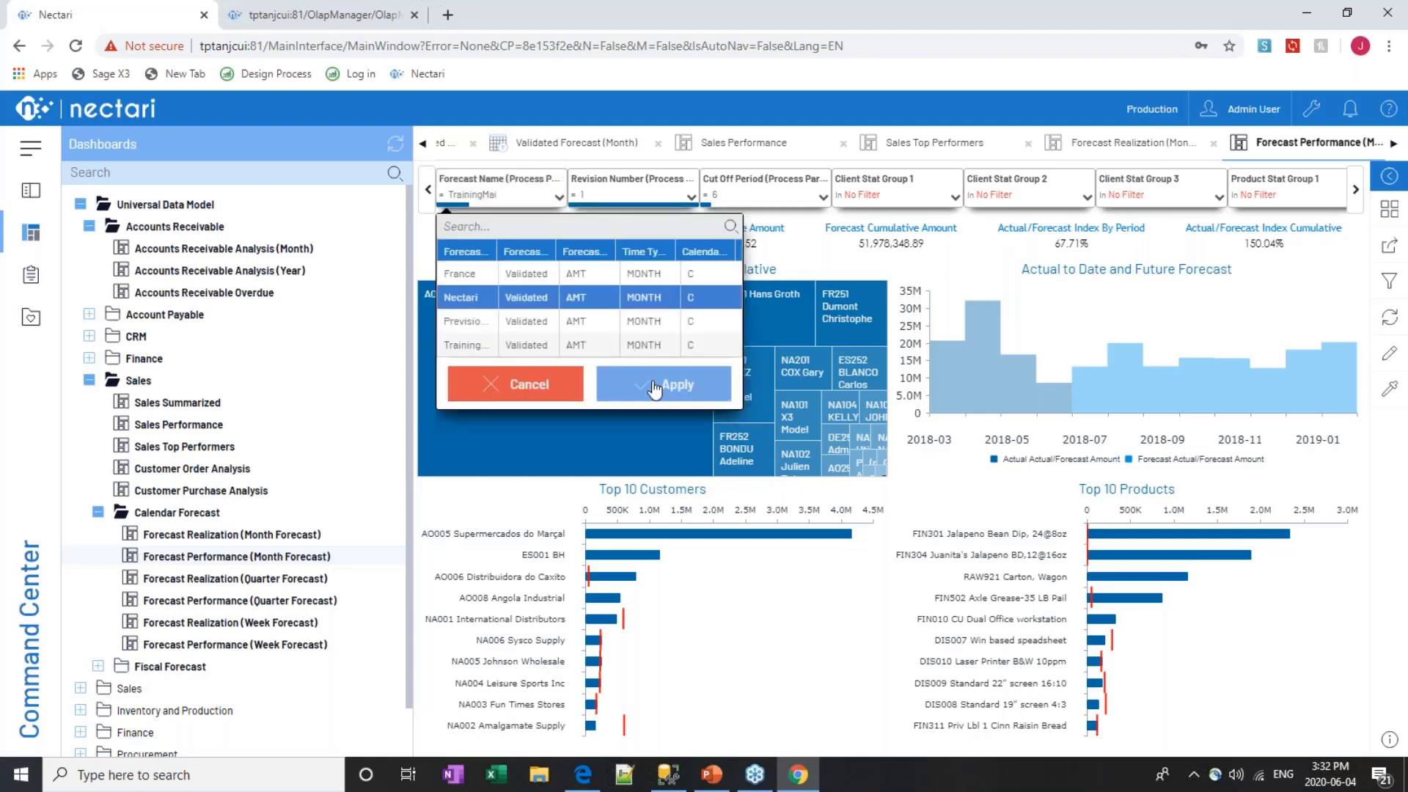
click(684, 383)
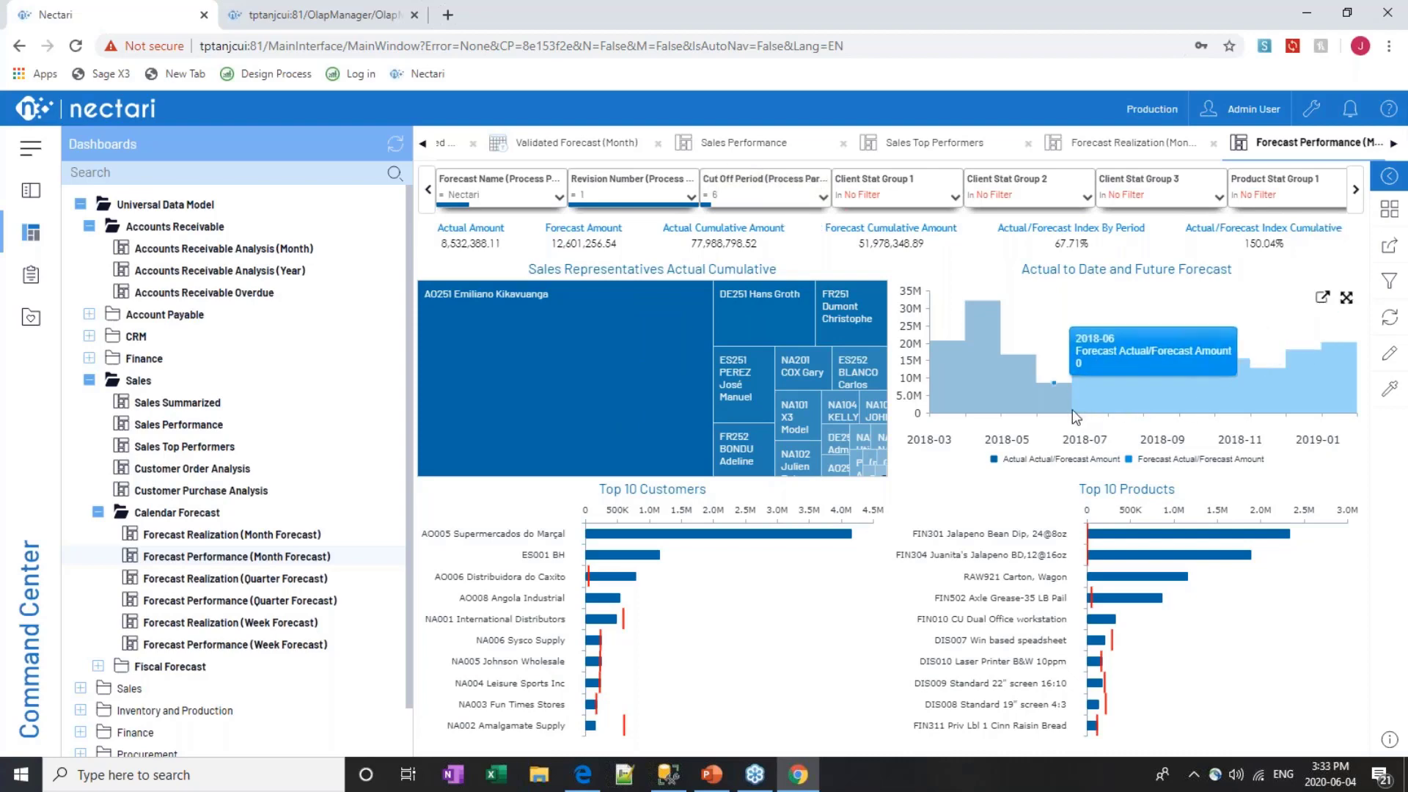
mouse_move(1065, 372)
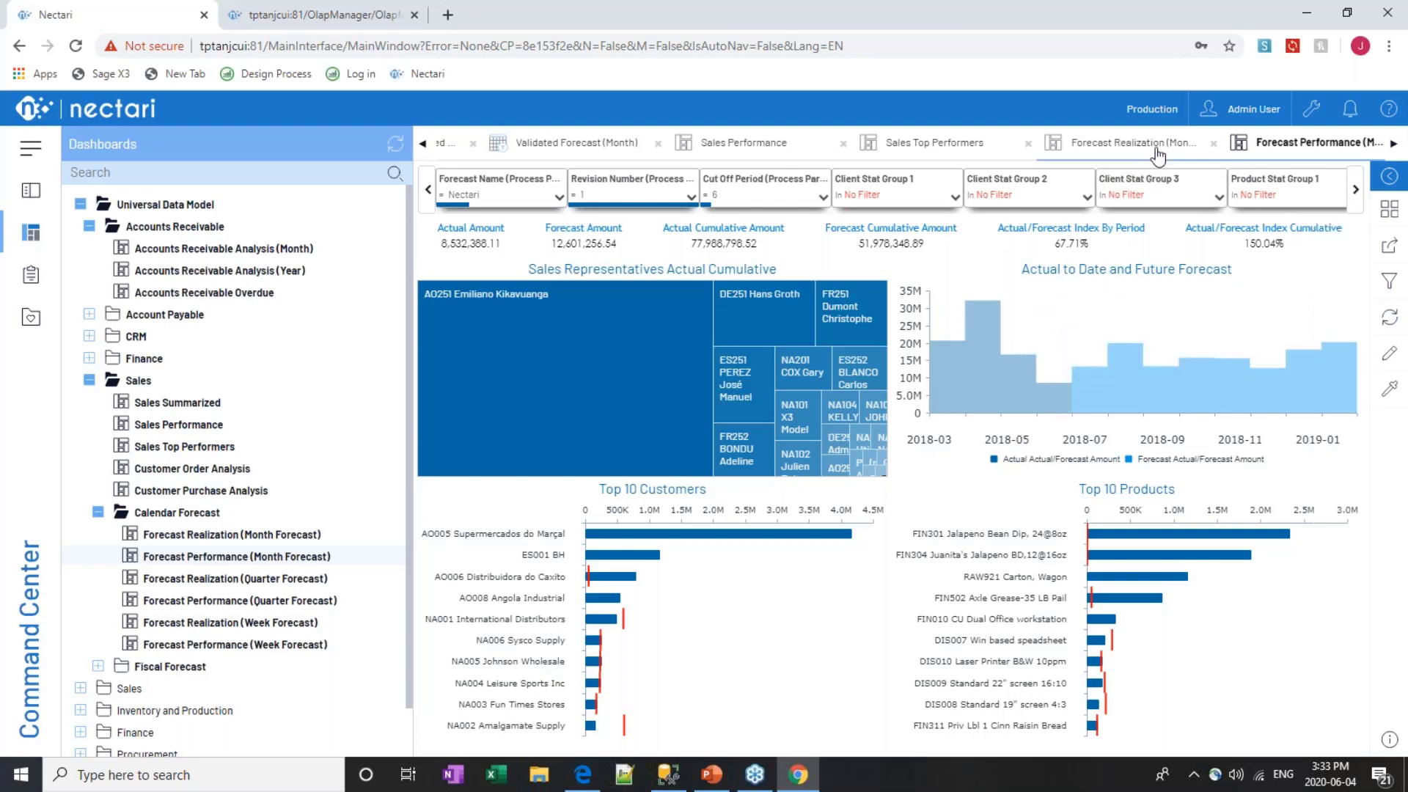
Switch to the Forecast Realization (Month Forecast) dashboard and set its Forecast Name filter to Nectari
click(1393, 144)
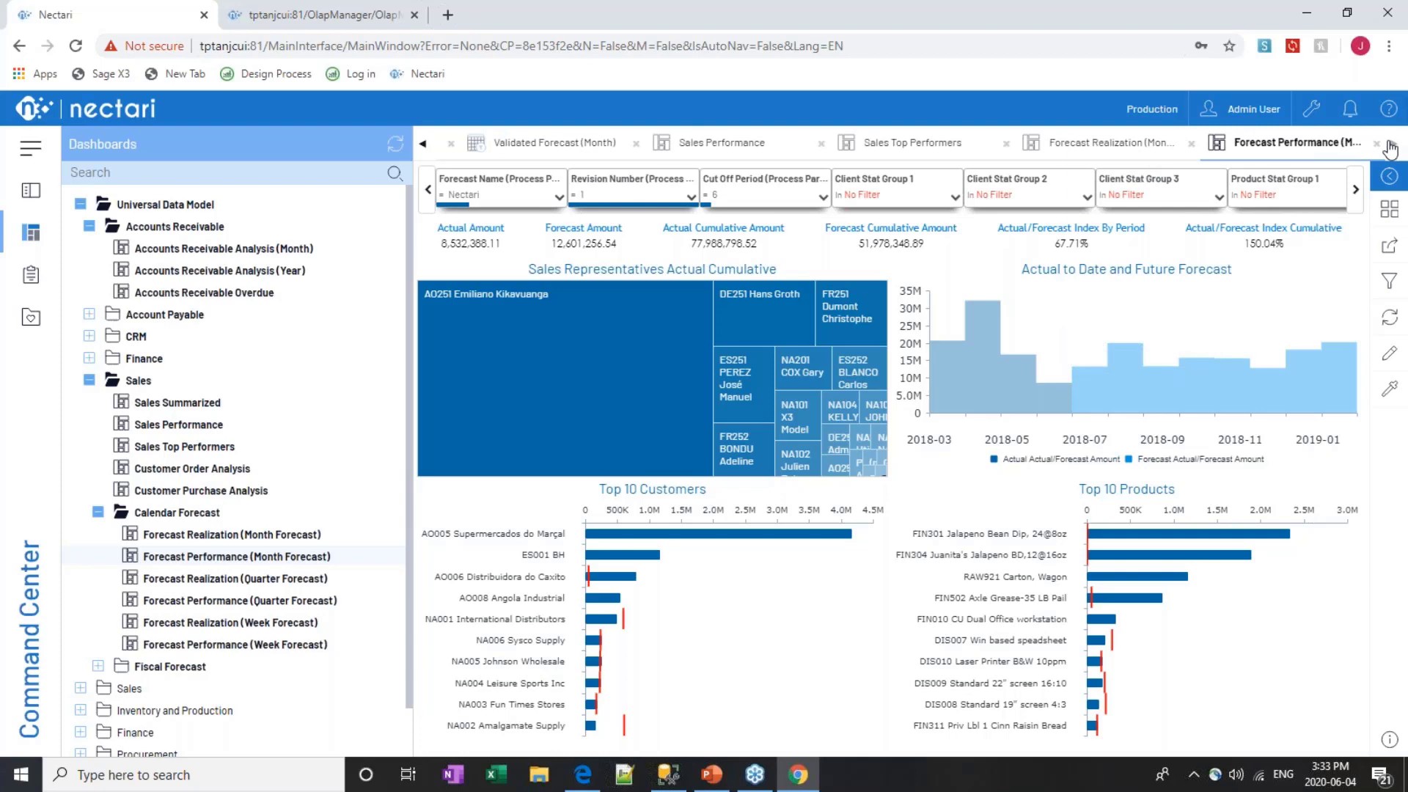
click(1096, 147)
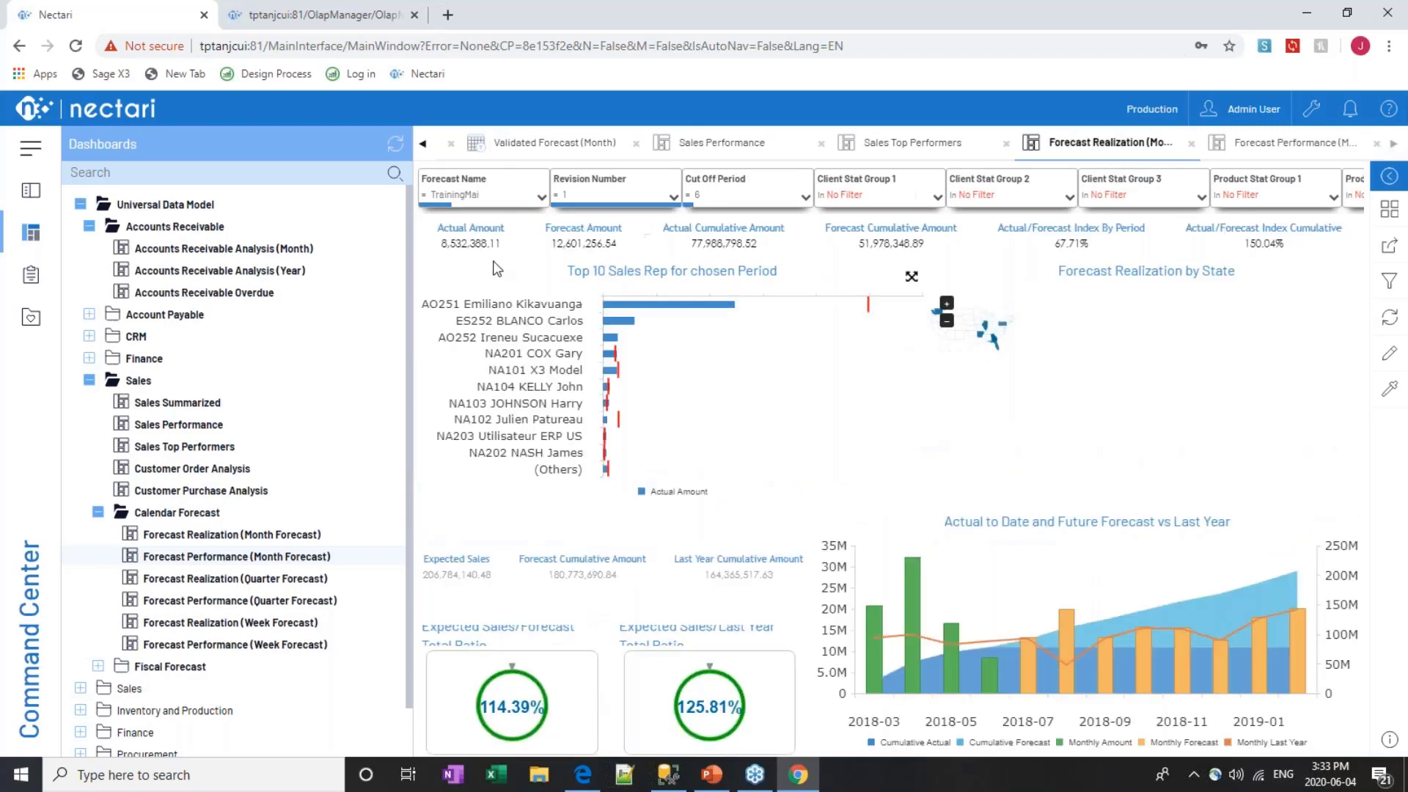
click(466, 187)
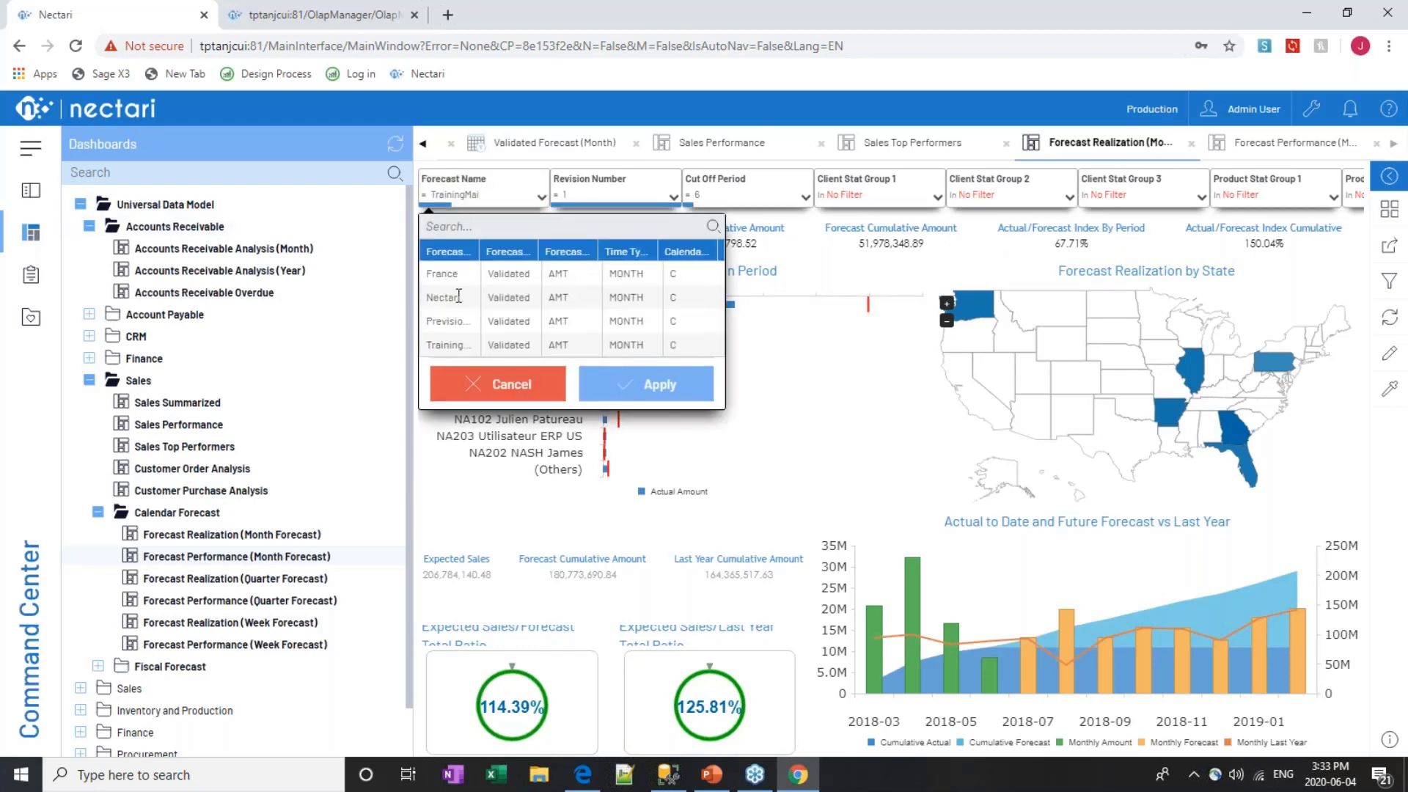
click(461, 295)
click(672, 393)
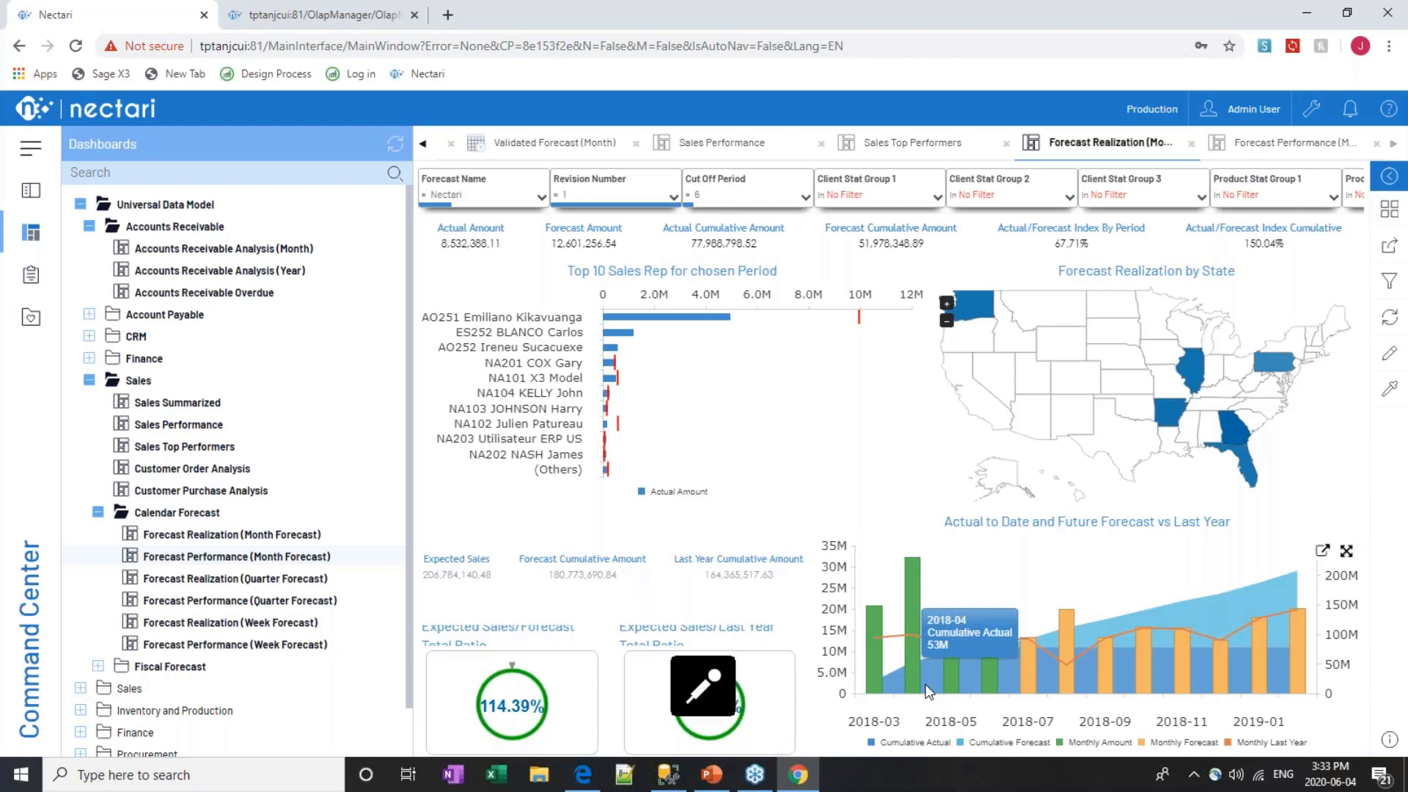
Compare actual and forecast amounts in the Top 10 Sales Rep chart, and set the Cut Off Period filter to 8
mouse_move(629, 317)
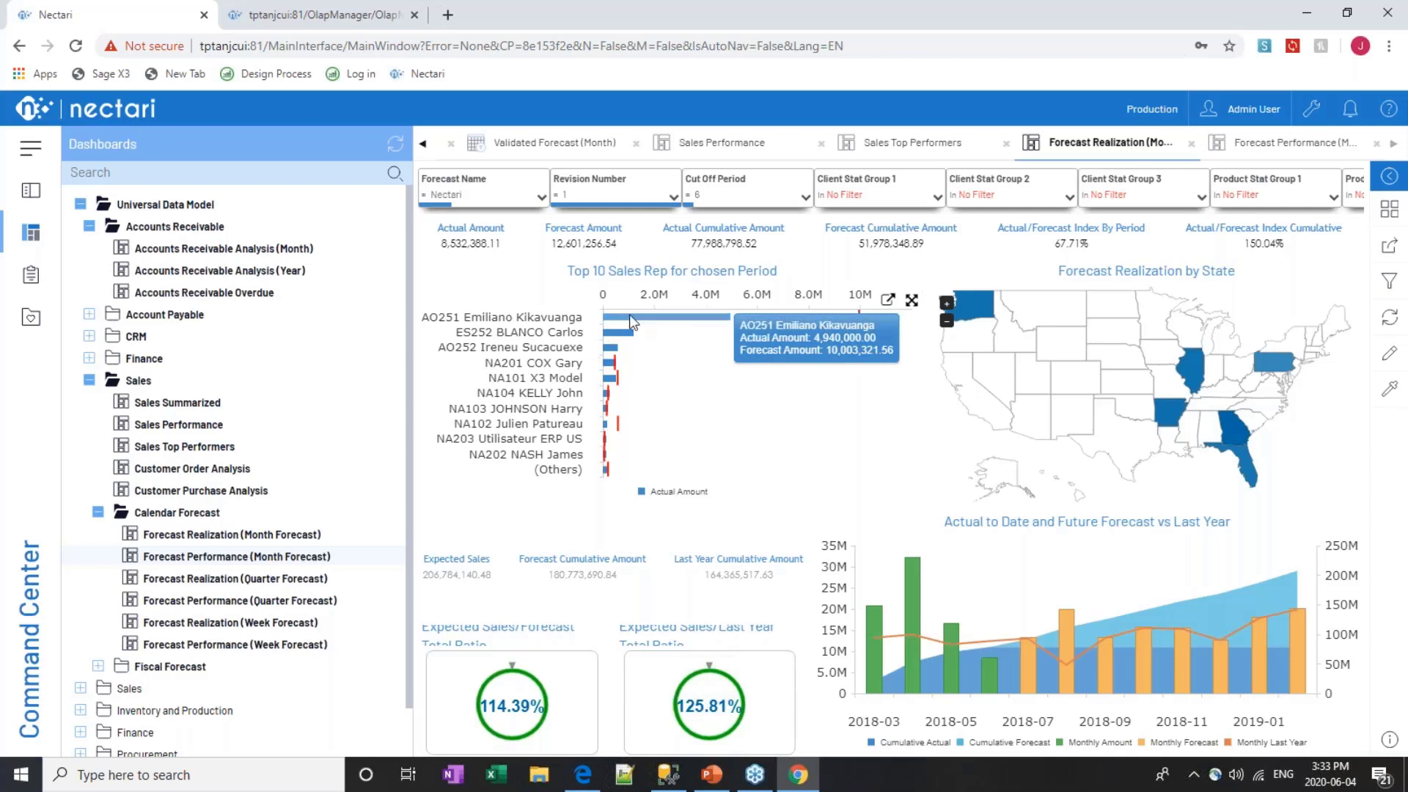
mouse_move(618, 370)
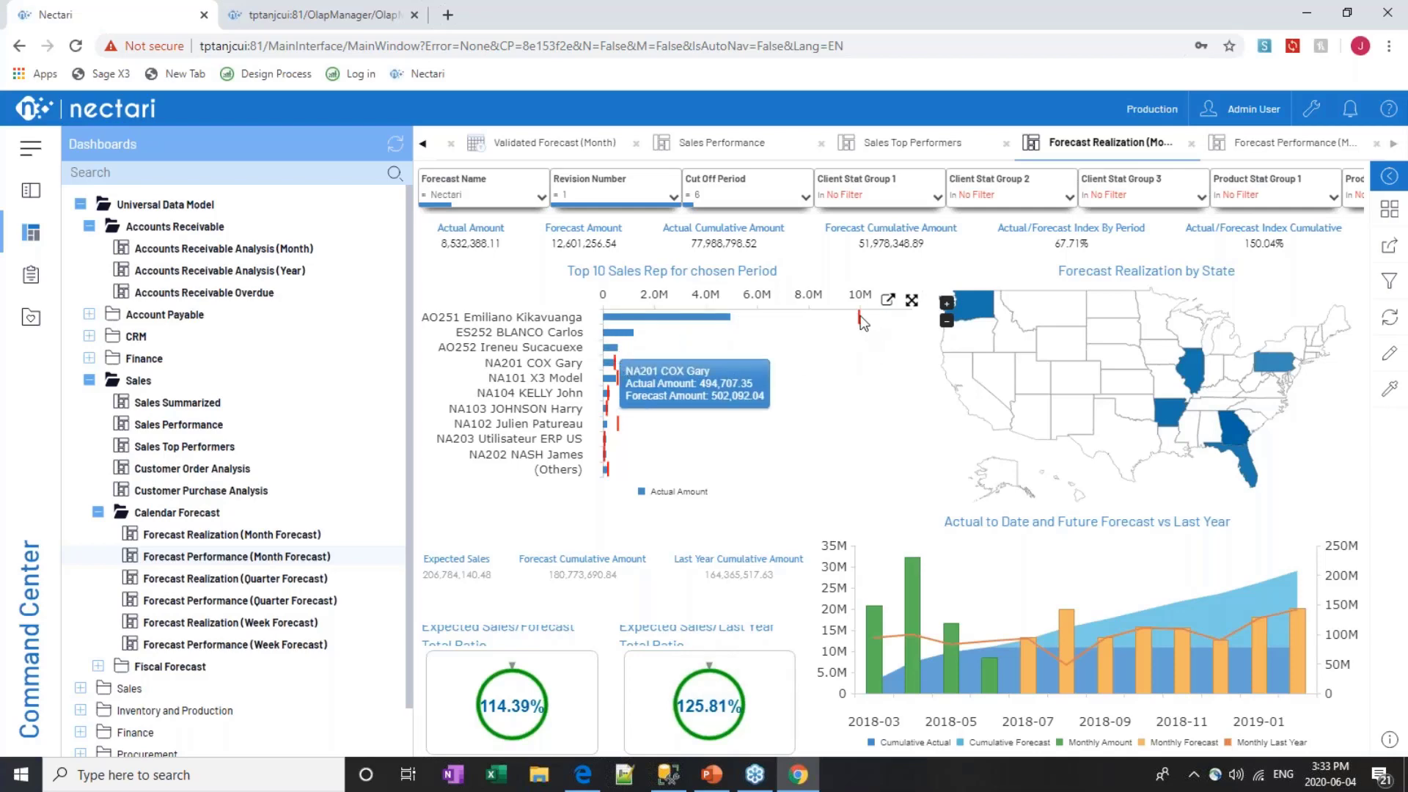
mouse_move(868, 323)
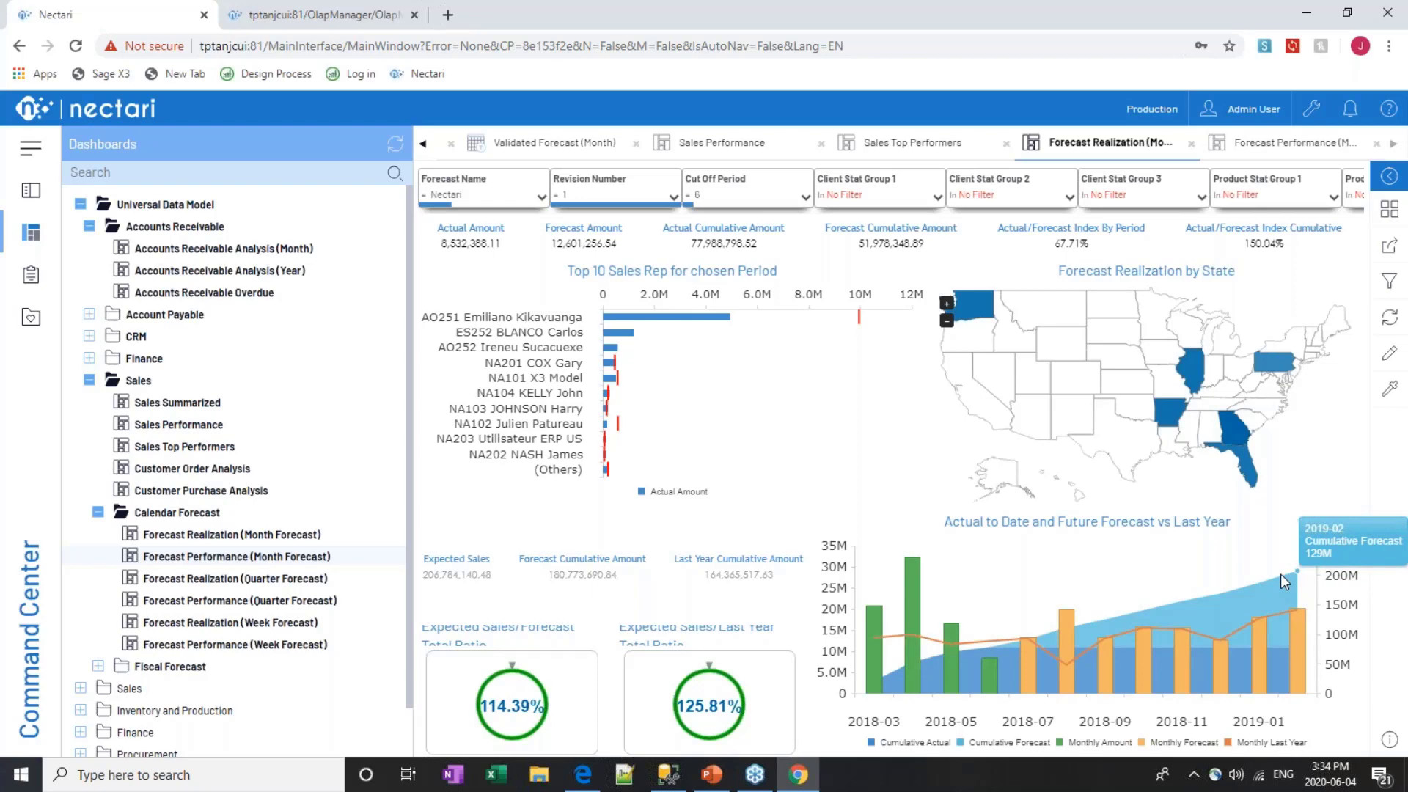
click(742, 178)
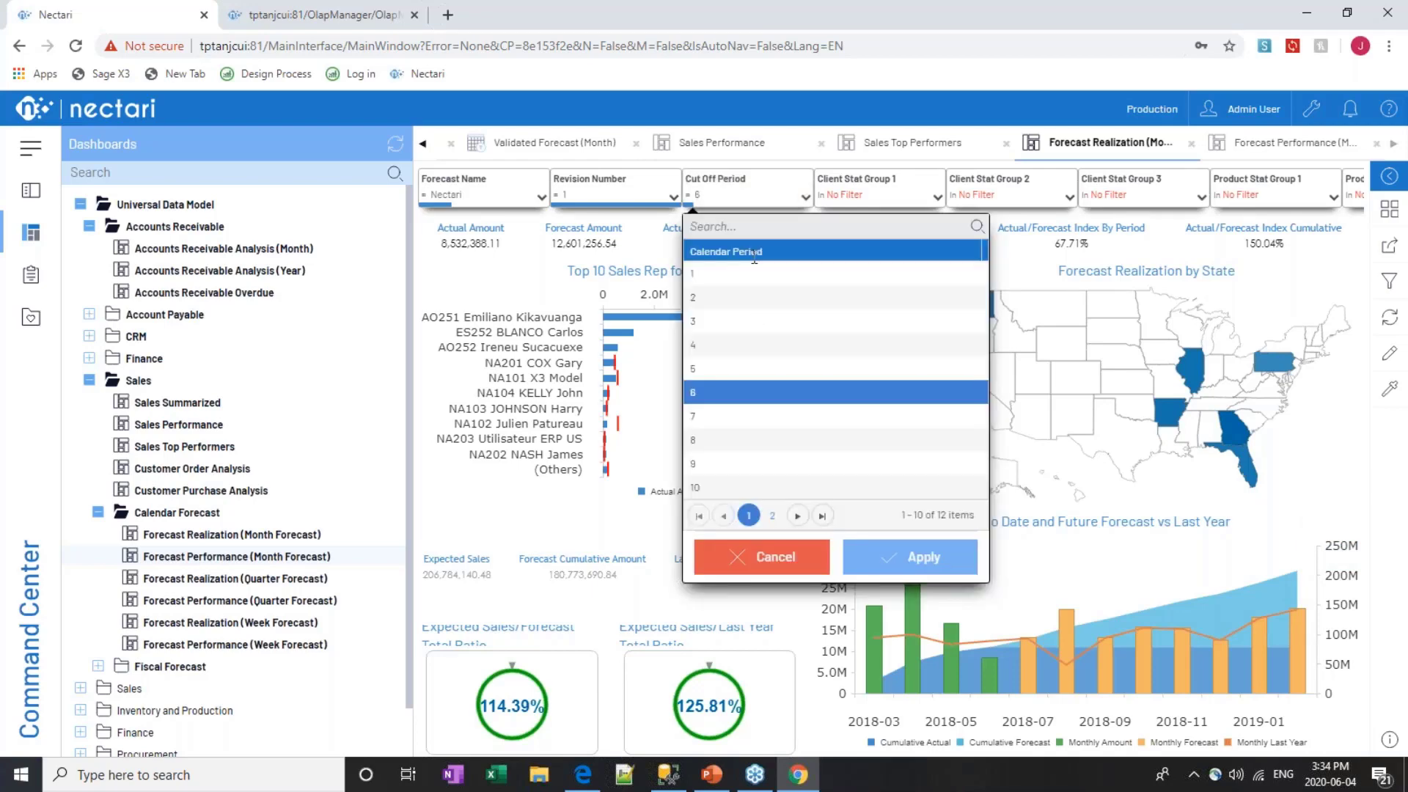
click(736, 442)
click(909, 558)
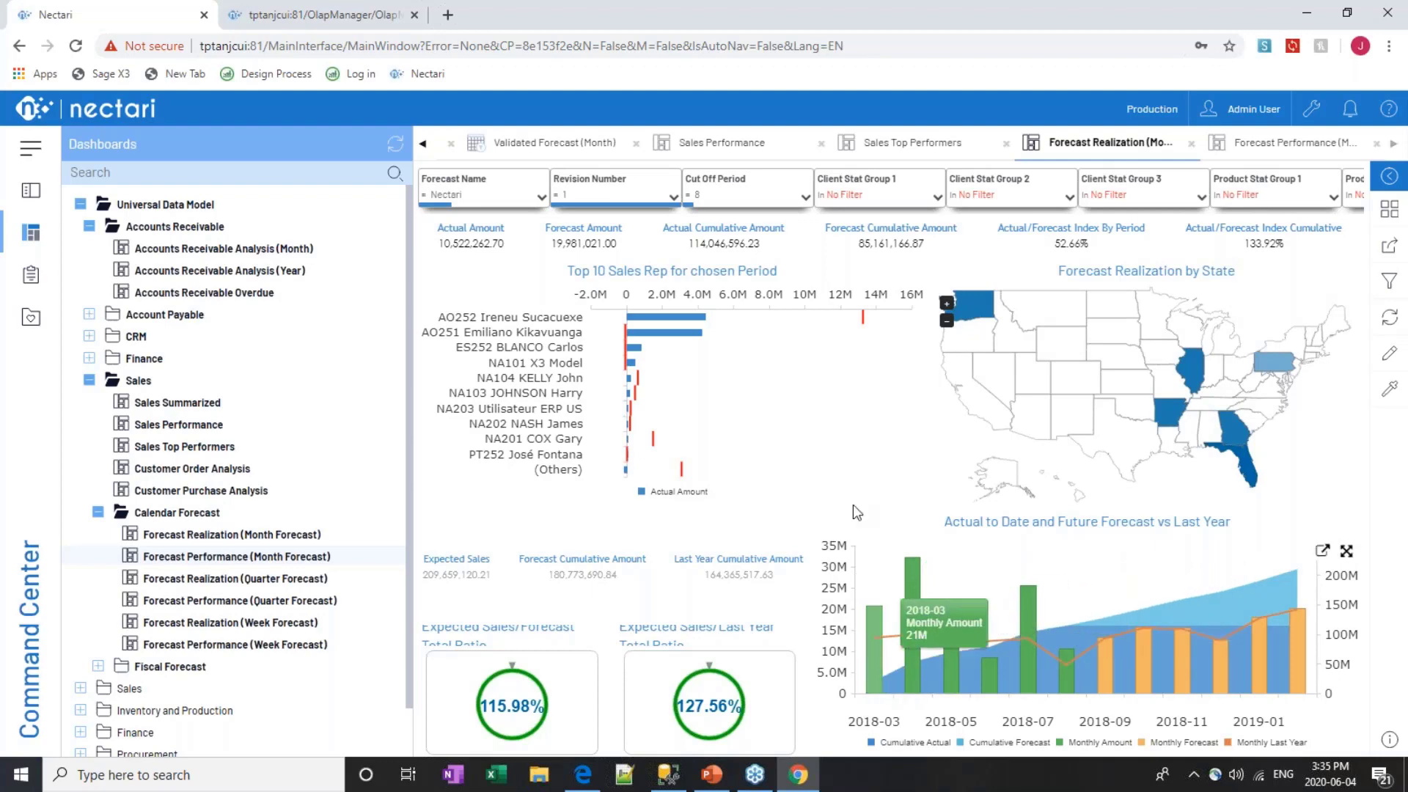
Set the Cut Off Period filter of the Forecast Realization (Month Forecast) dashboard to 12
click(733, 196)
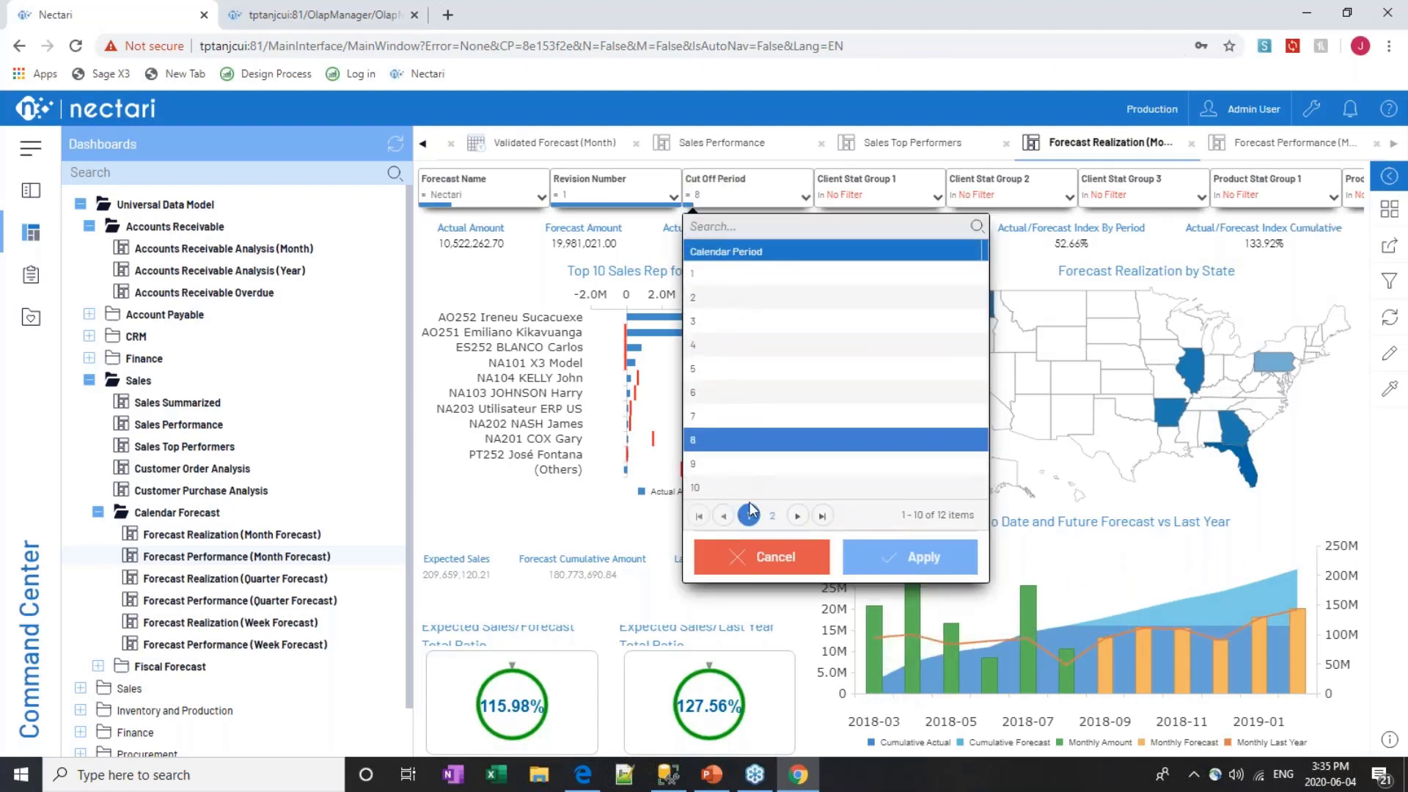
click(797, 515)
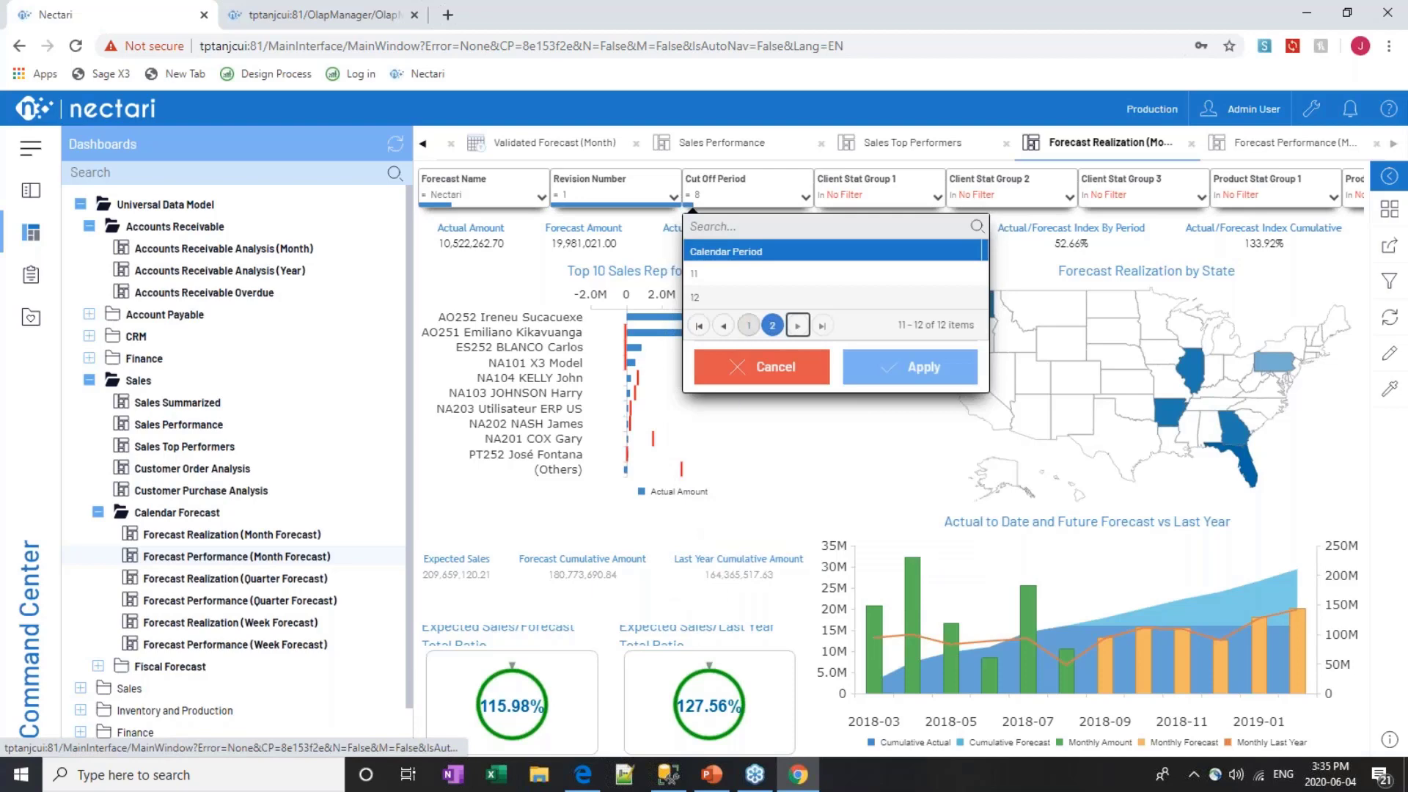
click(703, 296)
click(917, 367)
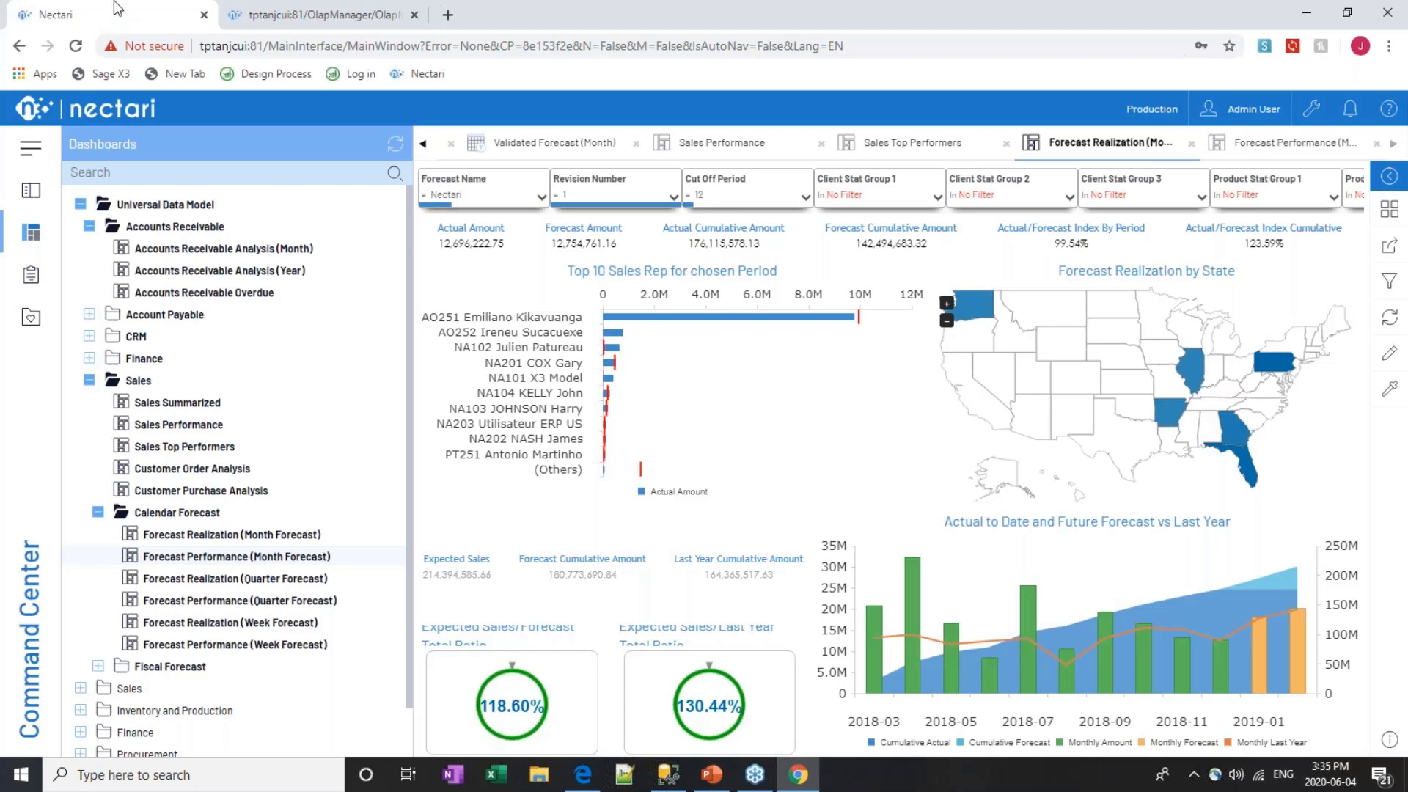
Move the Nectari browser tab behind the OLAP Manager tab
drag(115, 8, 367, 10)
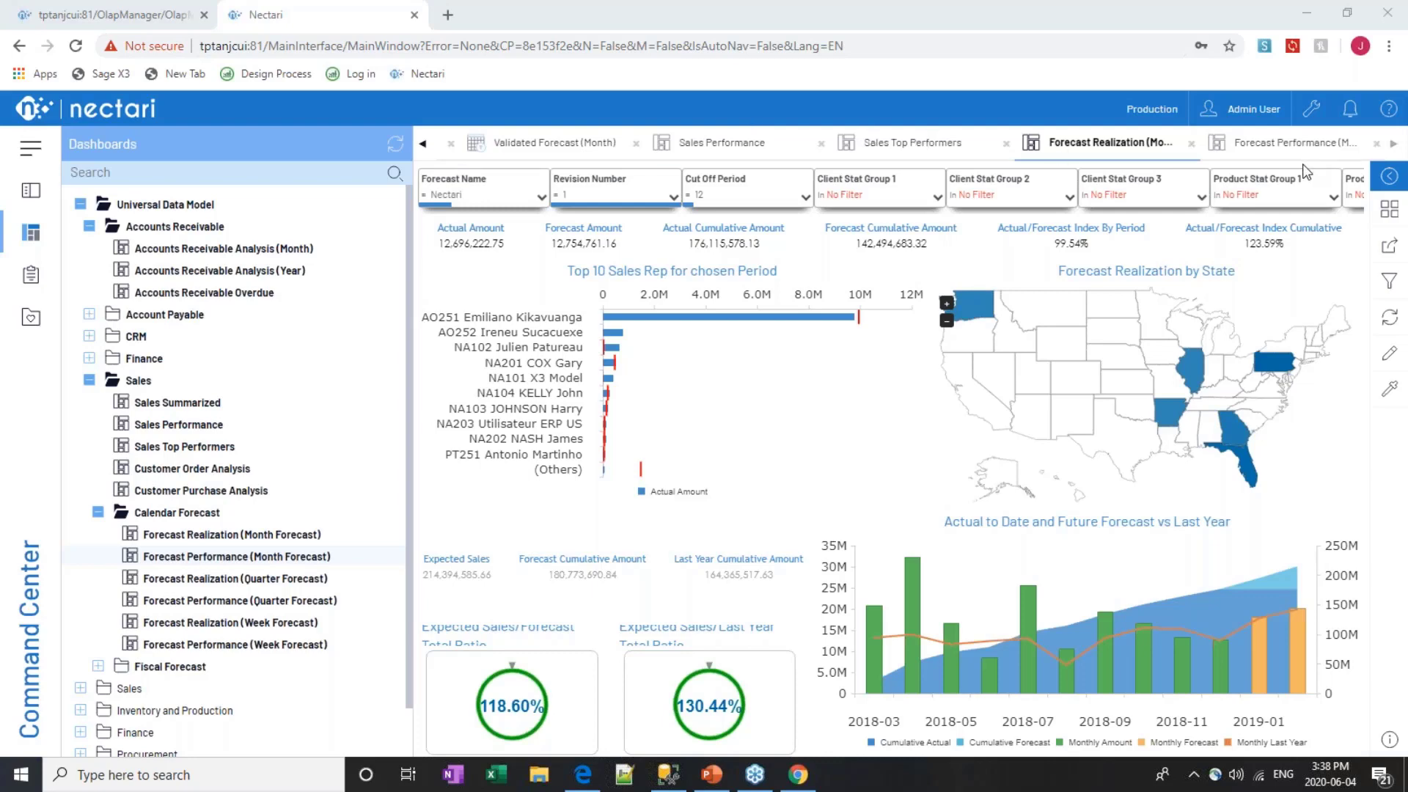
key(XF86AudioLowerVolume)
key(XF86AudioRaiseVolume)
key(XF86AudioRaiseVolume)
key(XF86AudioLowerVolume)
Put the dashboard in design mode and review the map views available for the Realization by State panel
click(1388, 353)
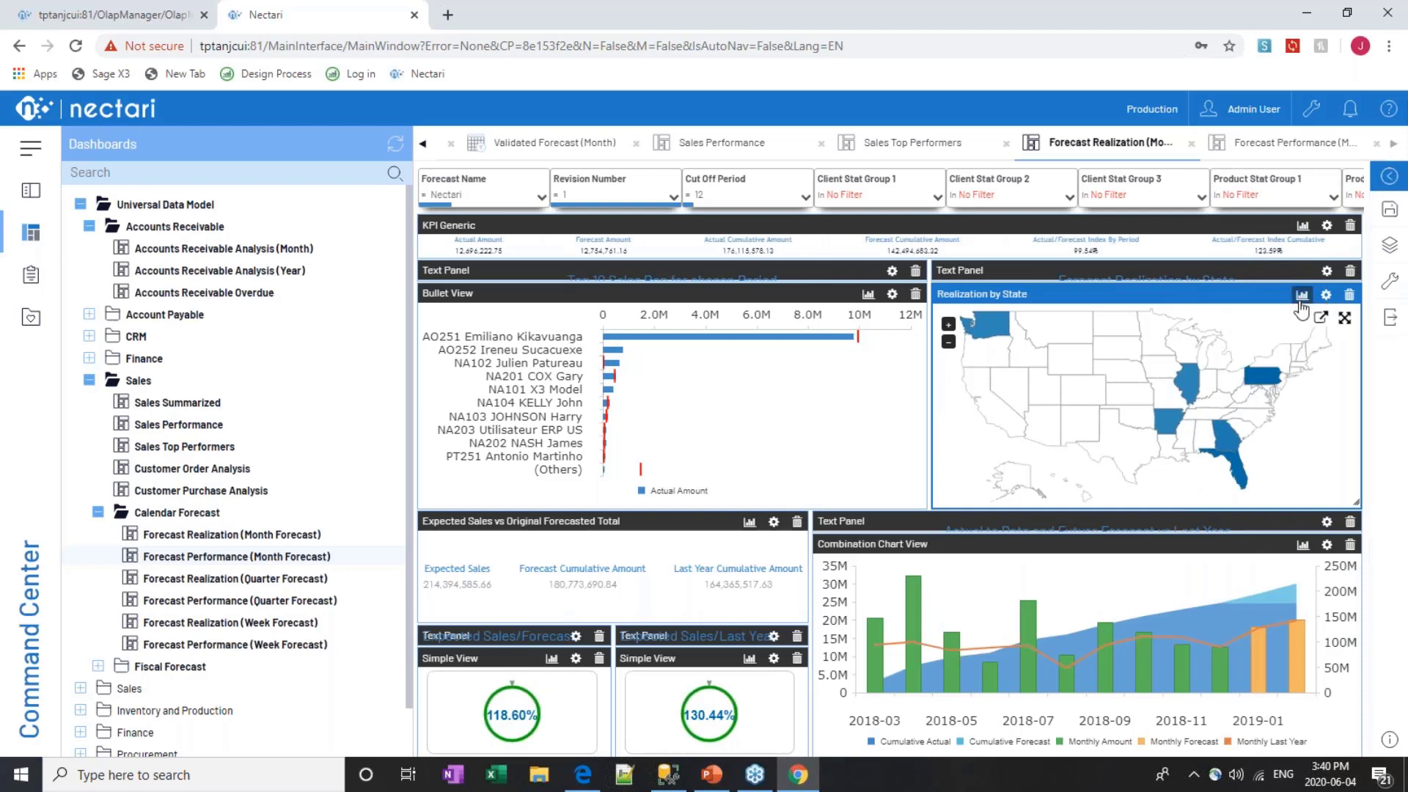
click(1301, 296)
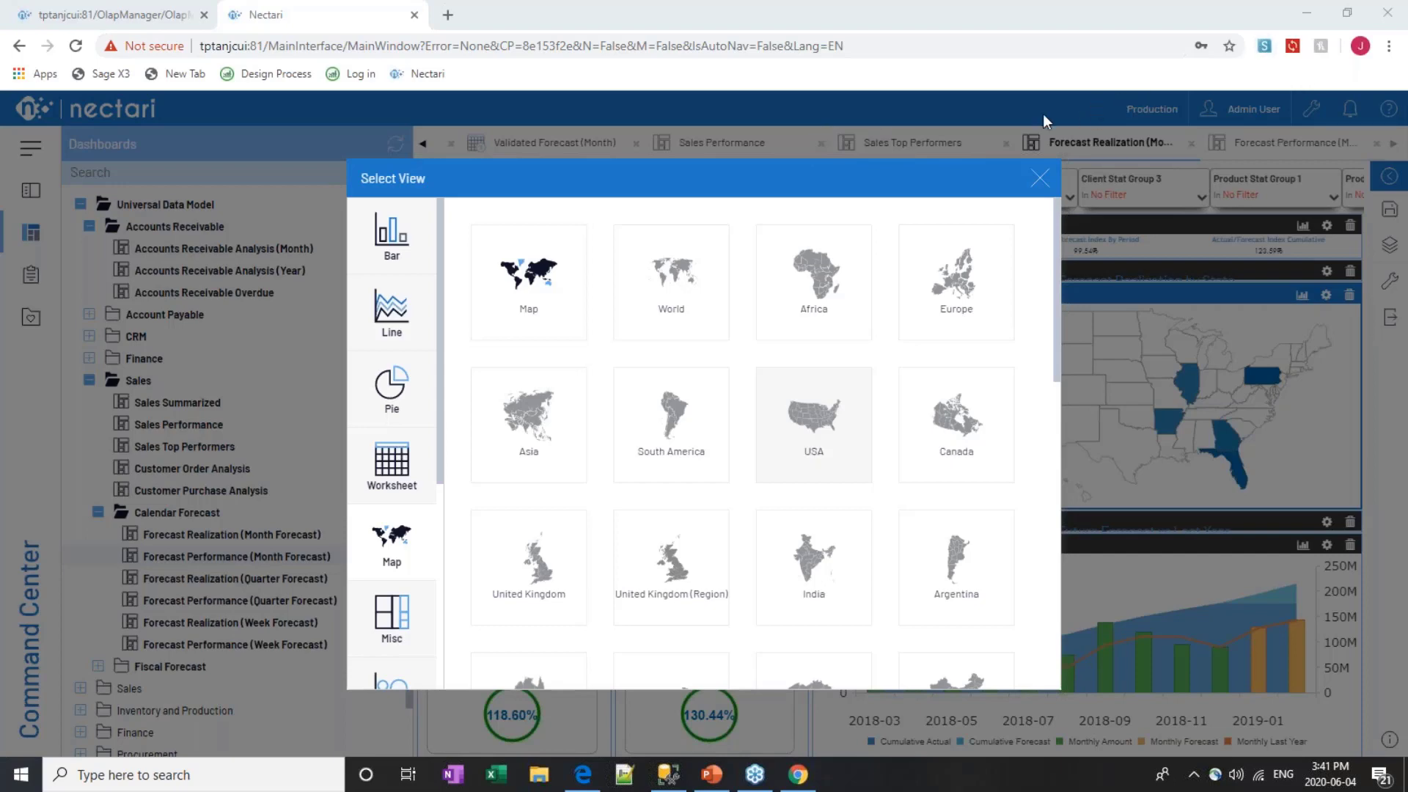
click(1040, 180)
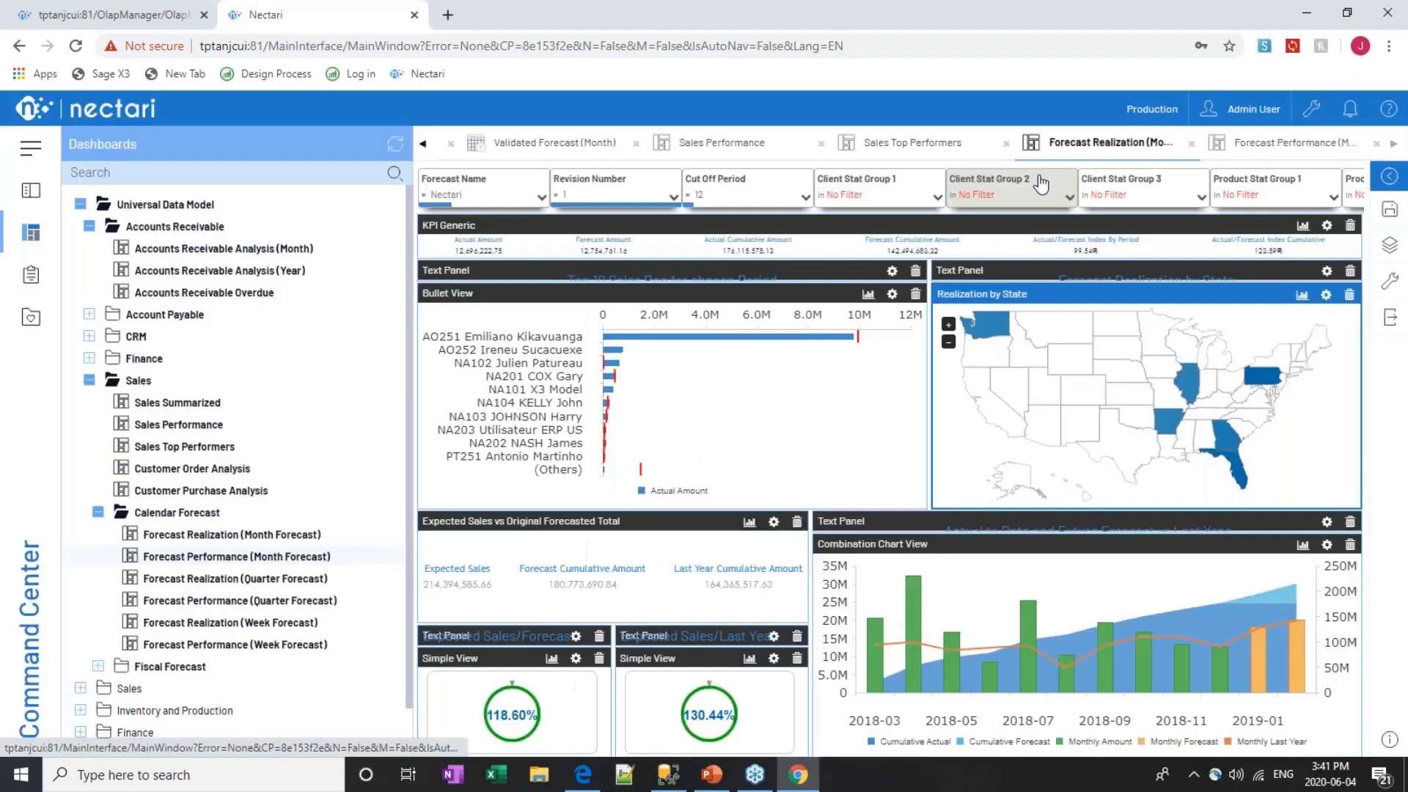
Collapse the Universal Data Model's Accounts Receivable and Sales dashboard folders, and look inside the Inventory and Production and general Sales folders
click(87, 227)
click(86, 315)
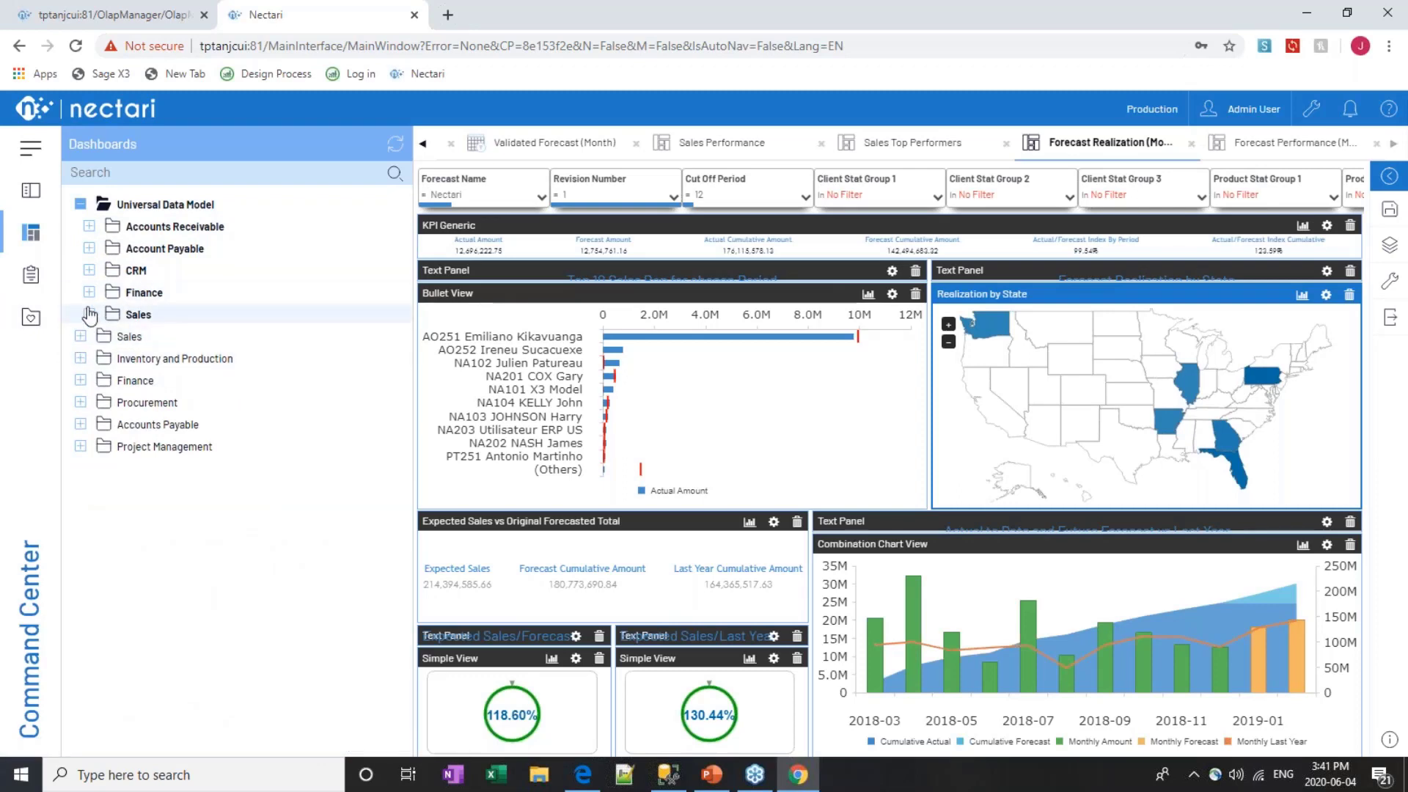
click(81, 359)
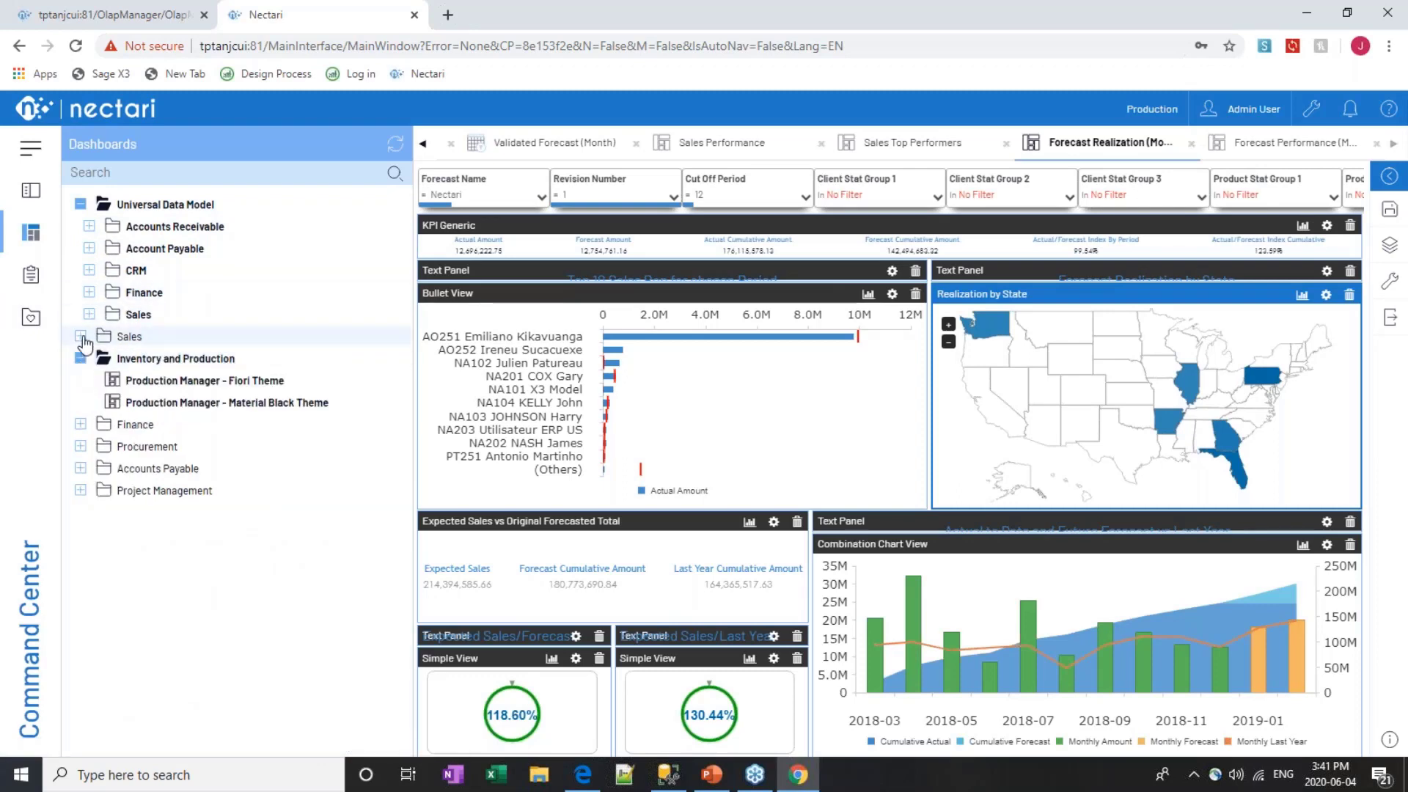
click(82, 338)
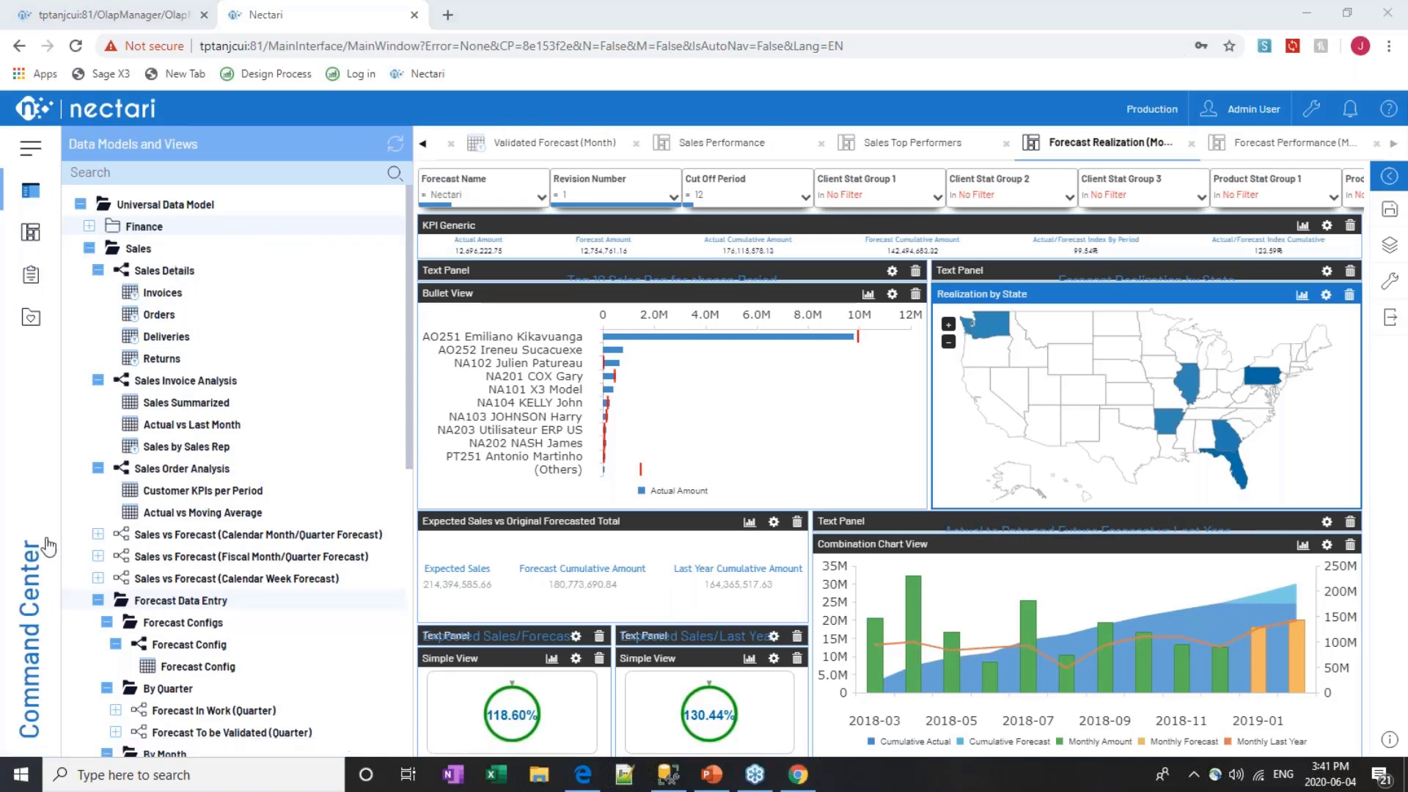
Open the Stock Valuation view of the Historical Stock Movement data model in the Universal Data Model's Inventory folder
click(90, 248)
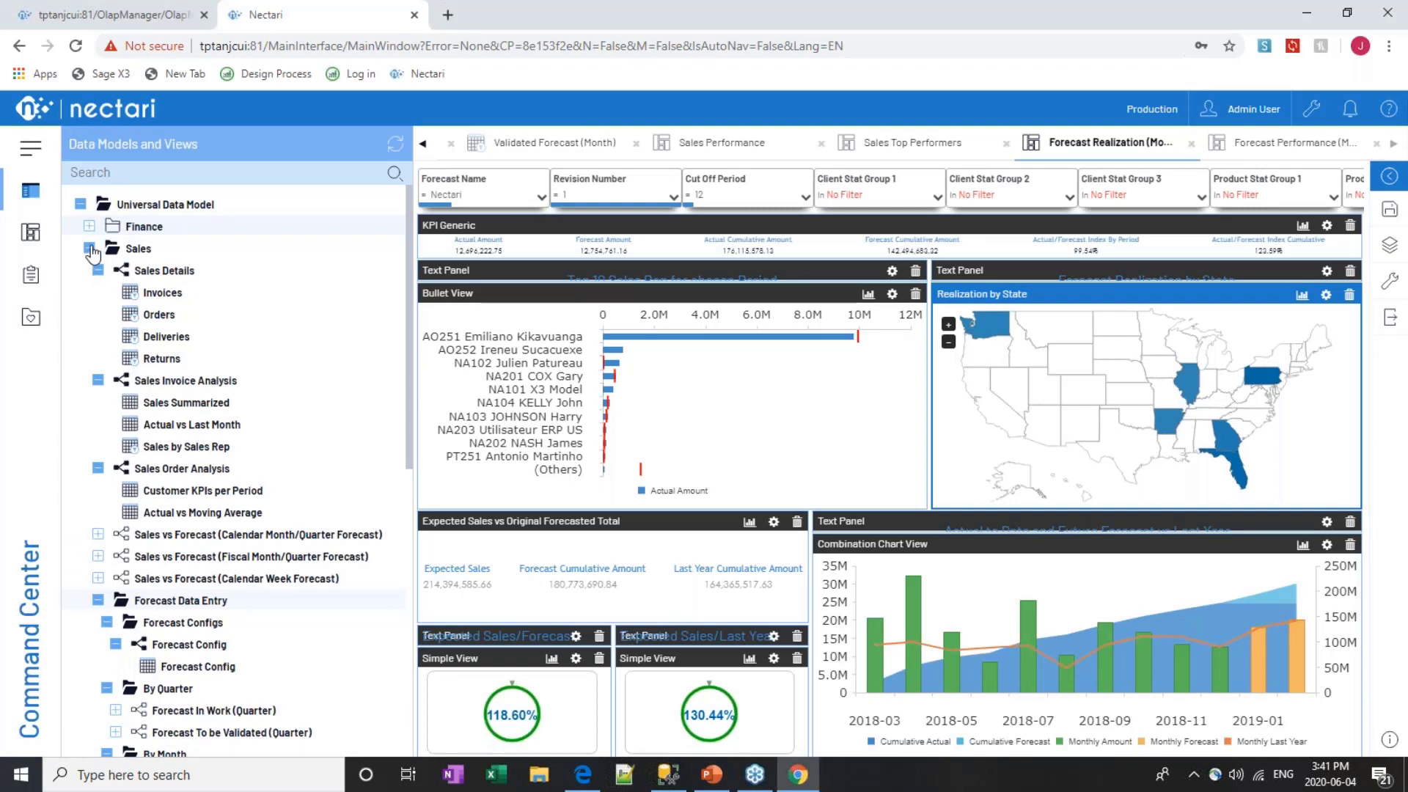
click(90, 249)
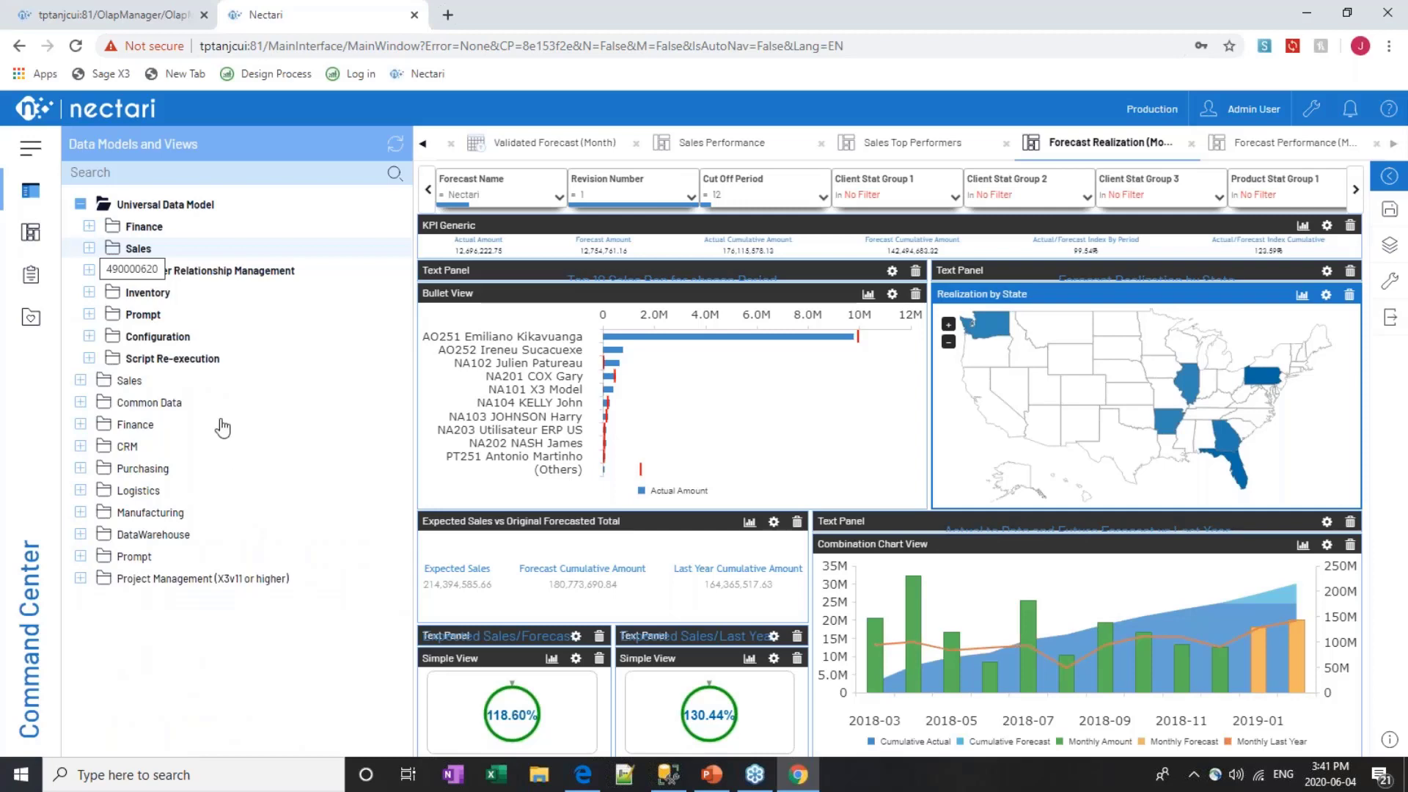
click(90, 293)
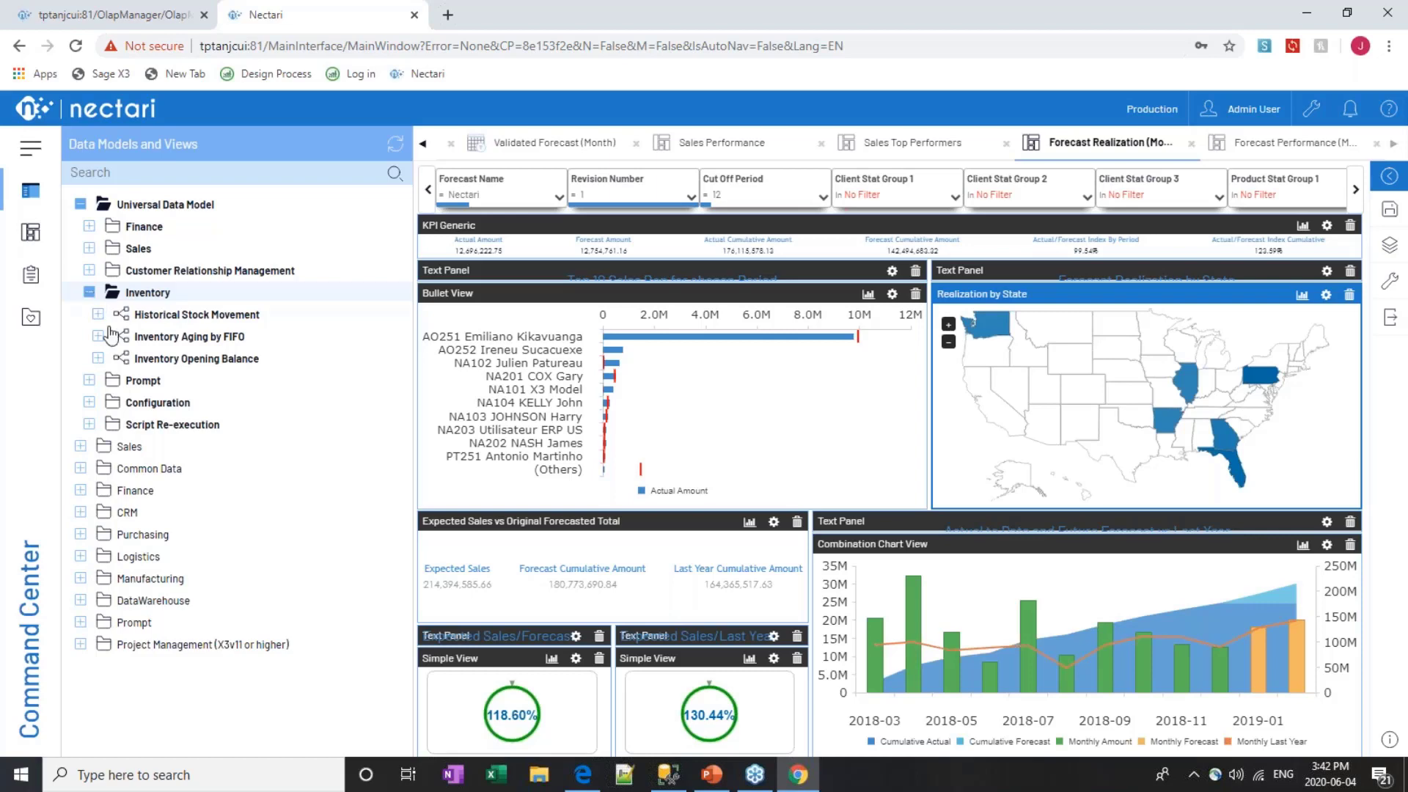
click(98, 314)
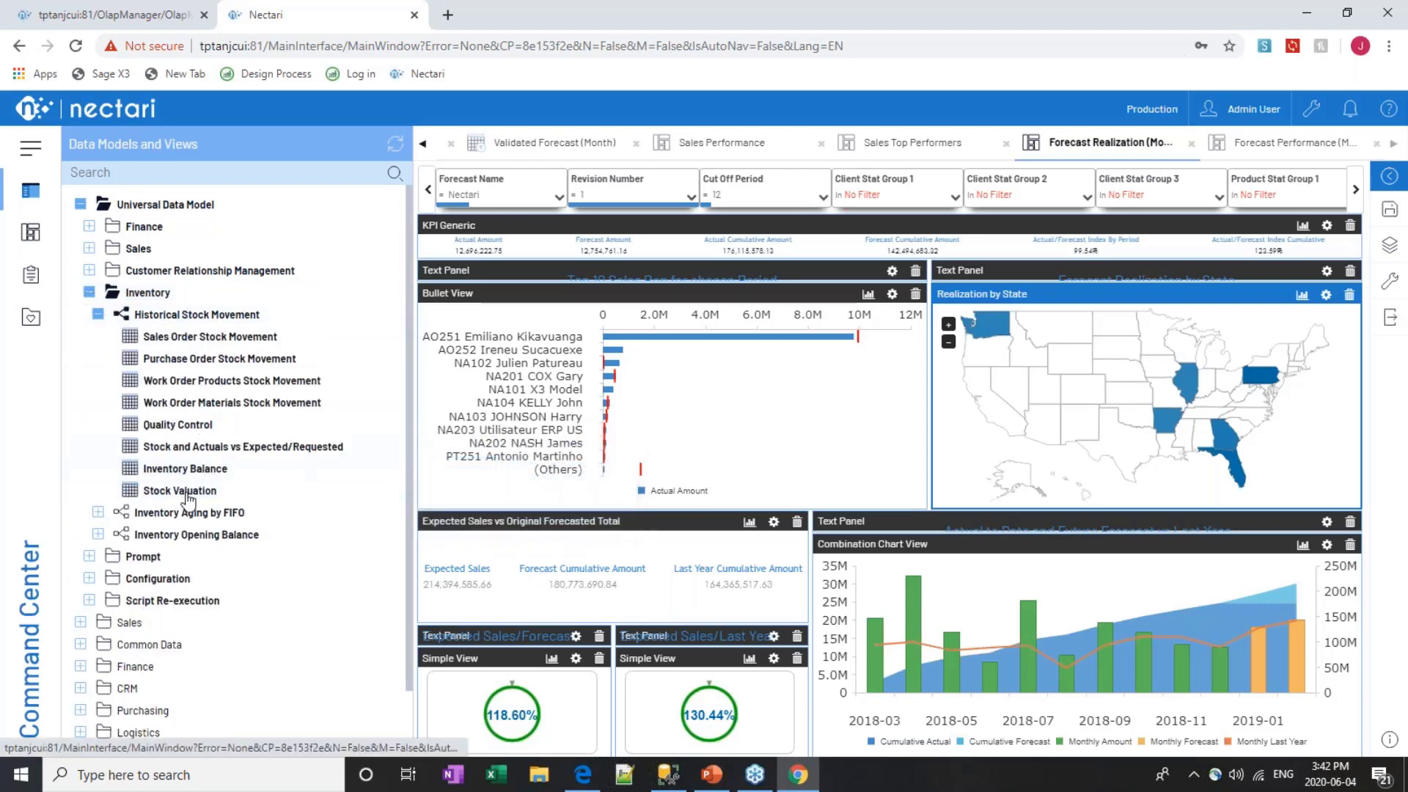
double_click(268, 480)
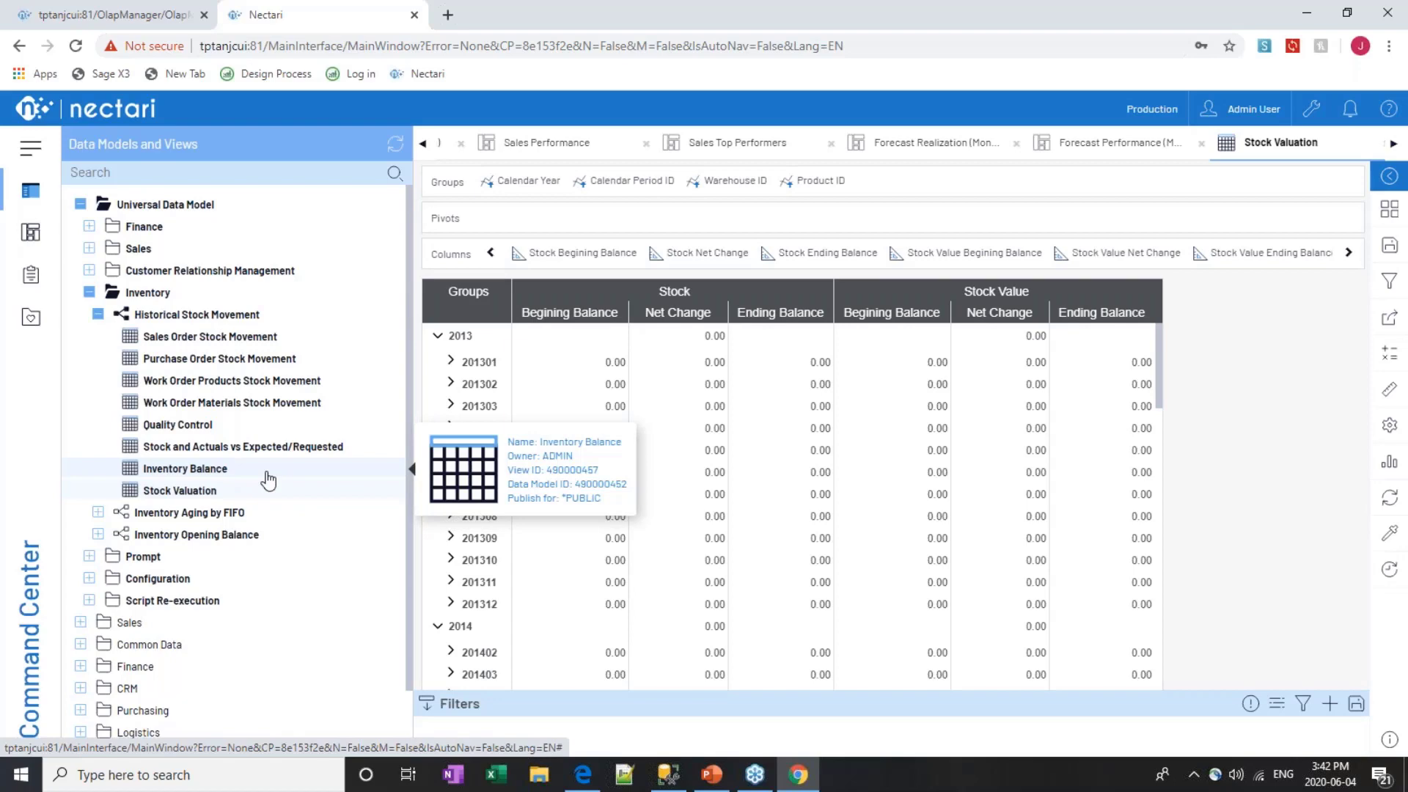
Collapse the years 2013 through 2016 in the Stock Valuation worksheet
click(439, 339)
click(438, 364)
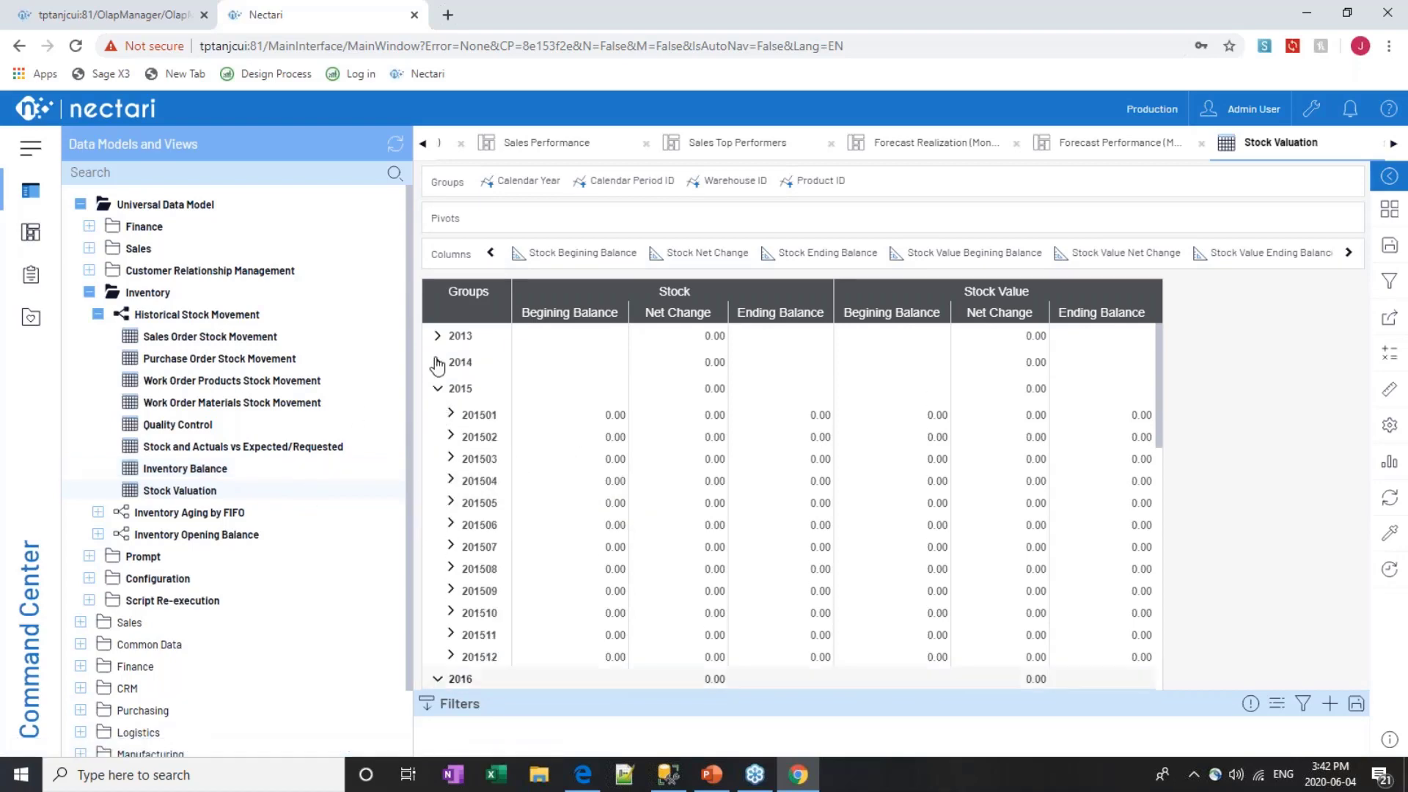
click(438, 390)
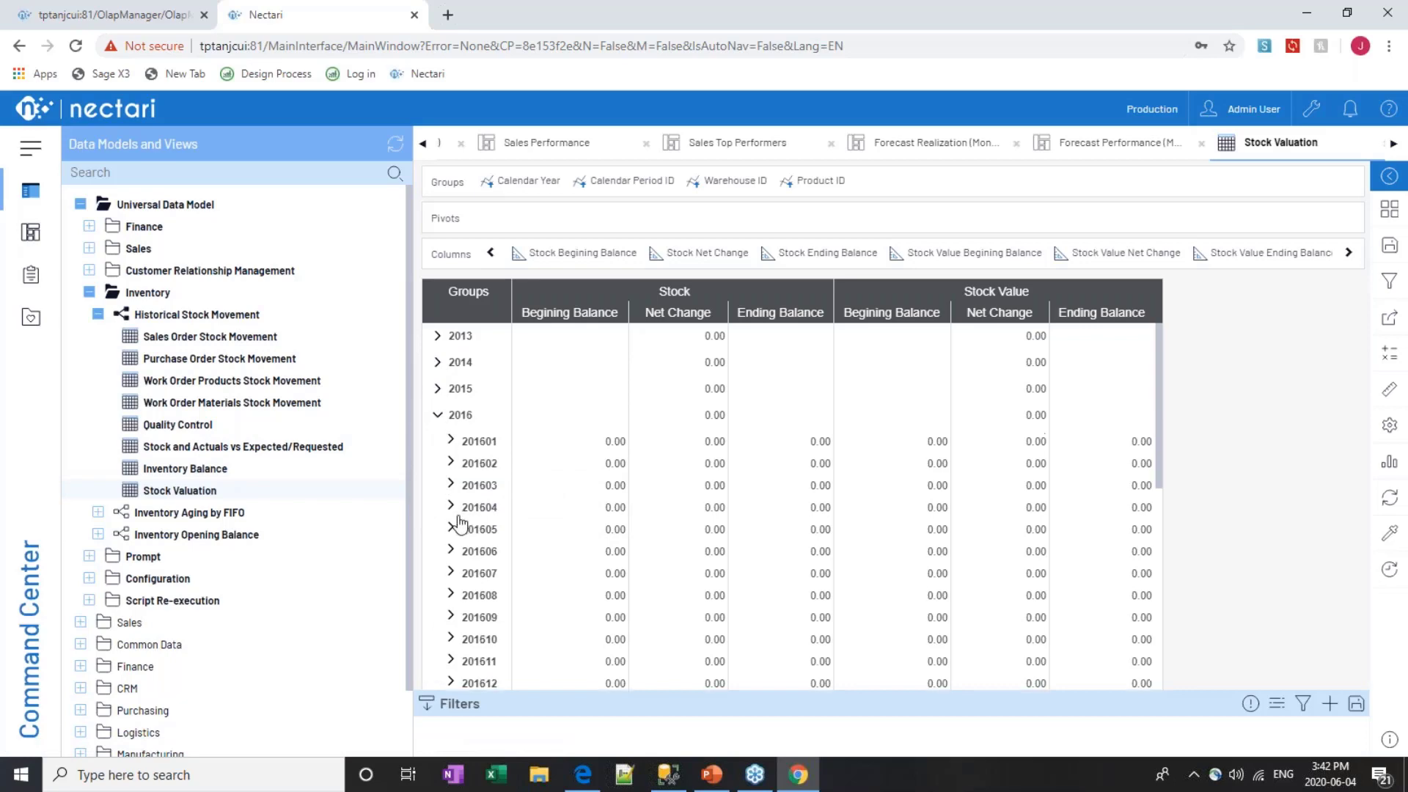
click(438, 415)
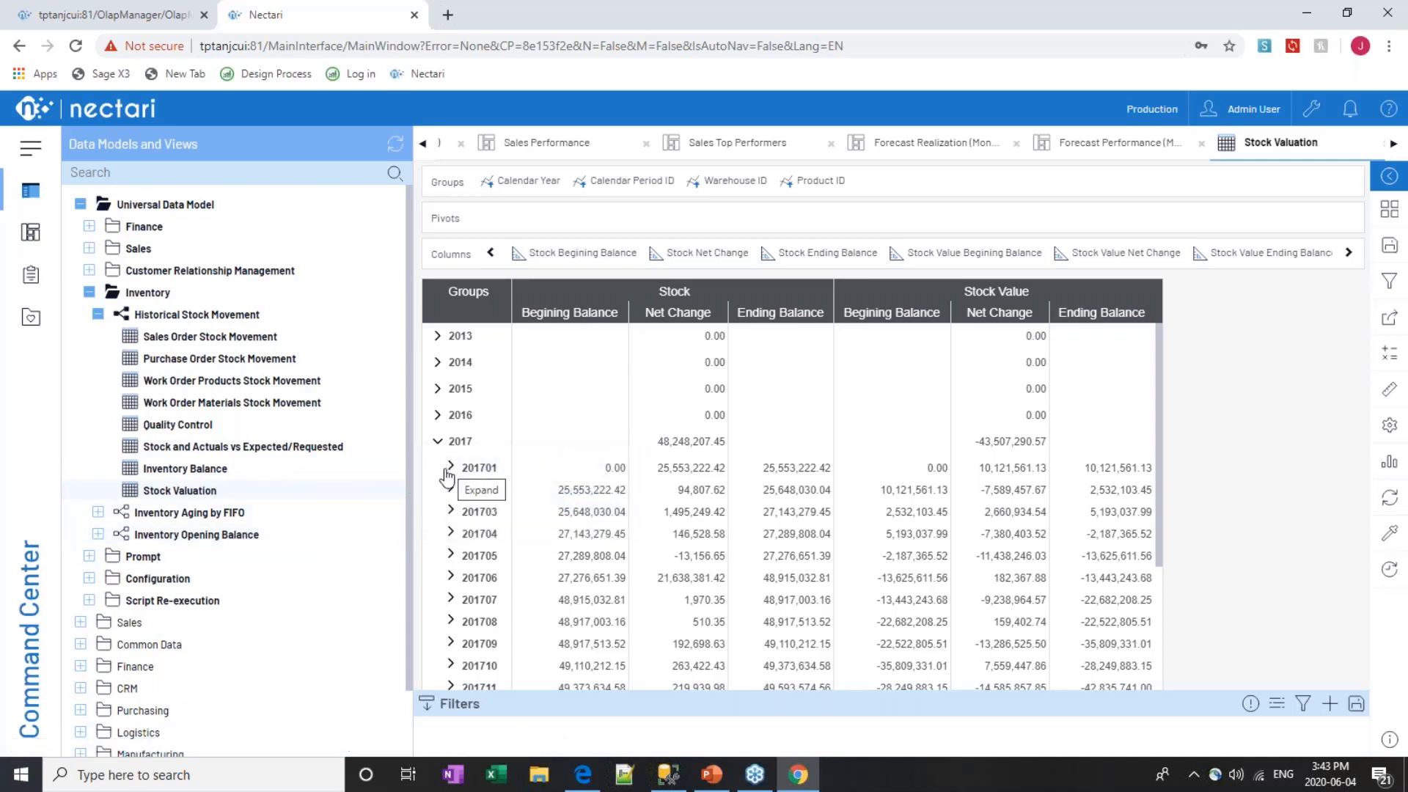
Expand period 201702 and its warehouse AO022 N'gola Pharma to examine the stock balances per product
click(442, 490)
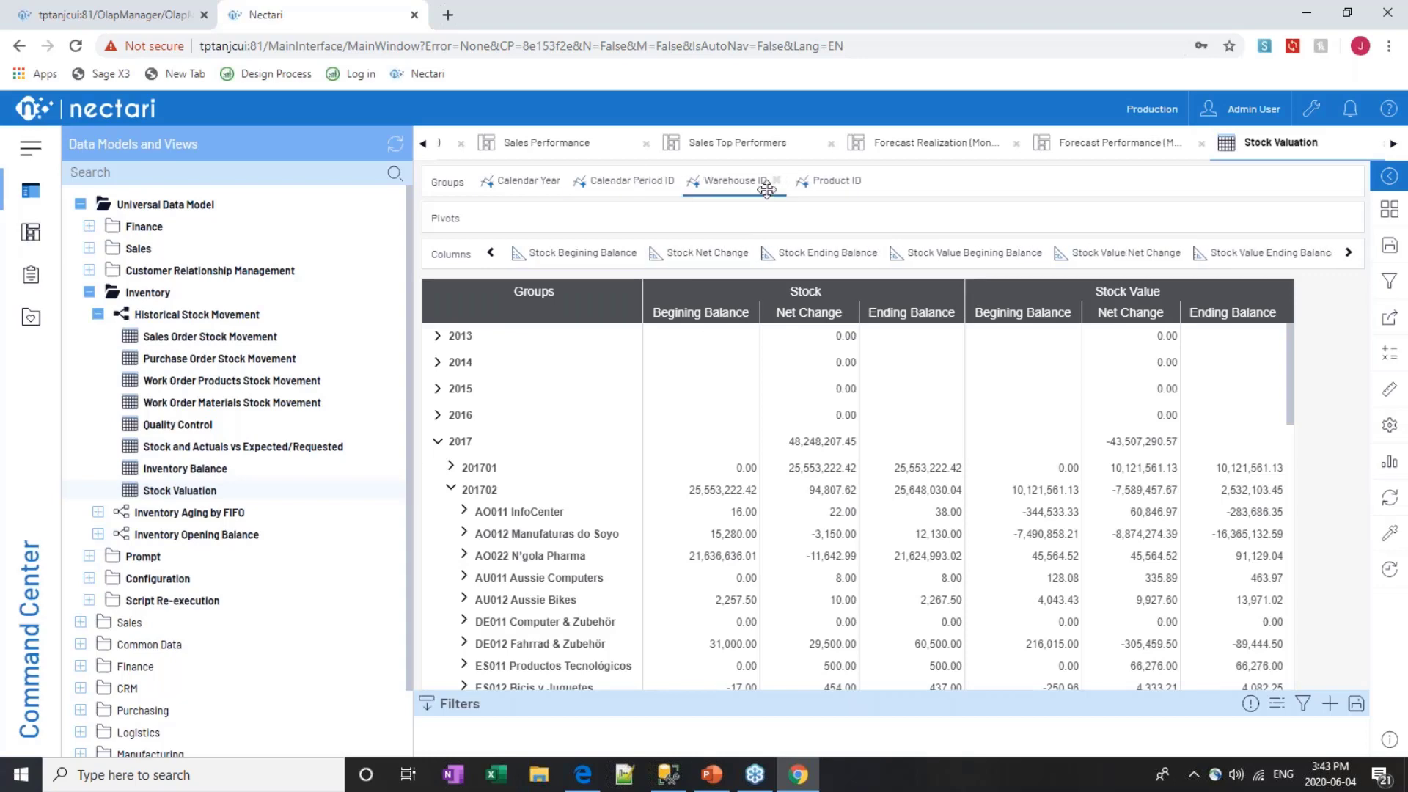
click(464, 555)
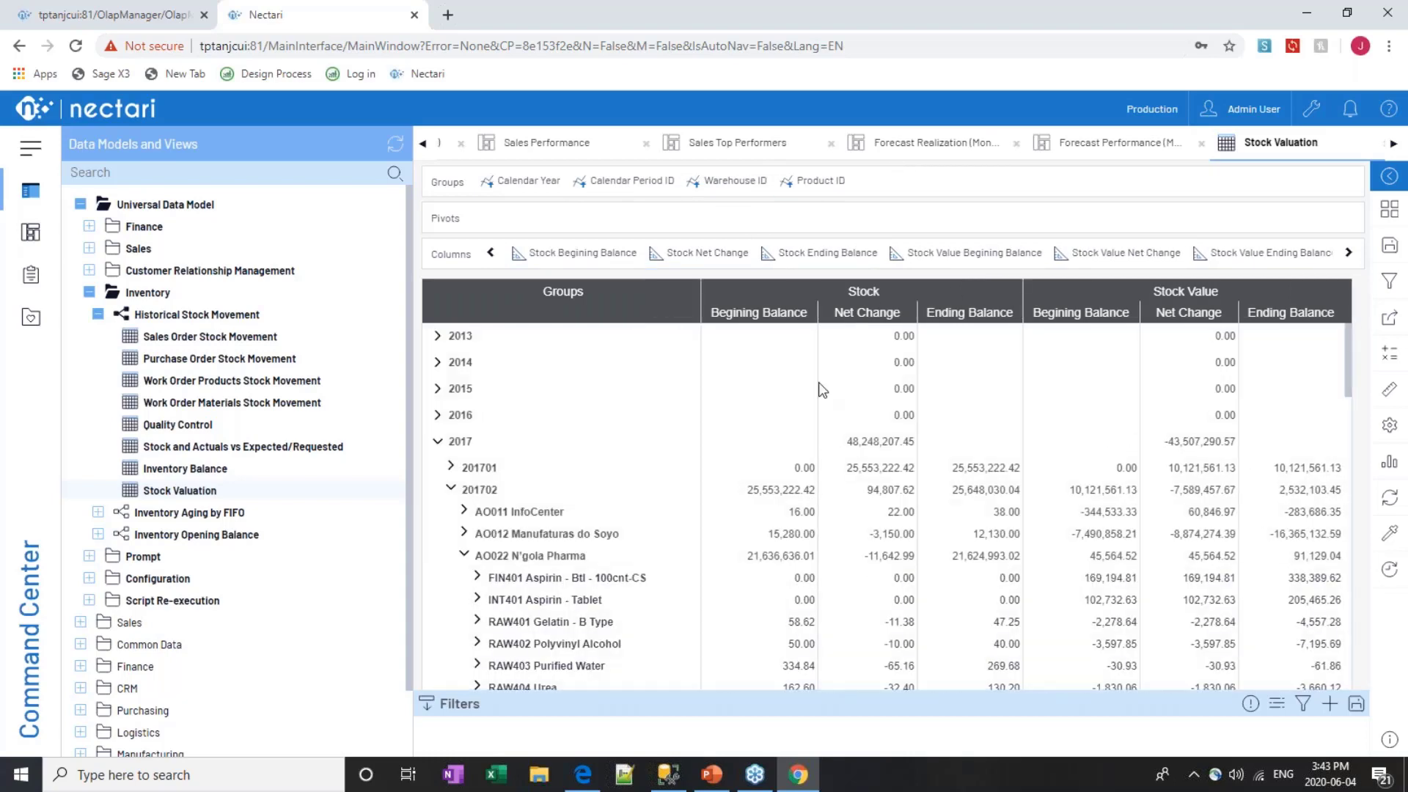
scroll(581, 627, down, 3)
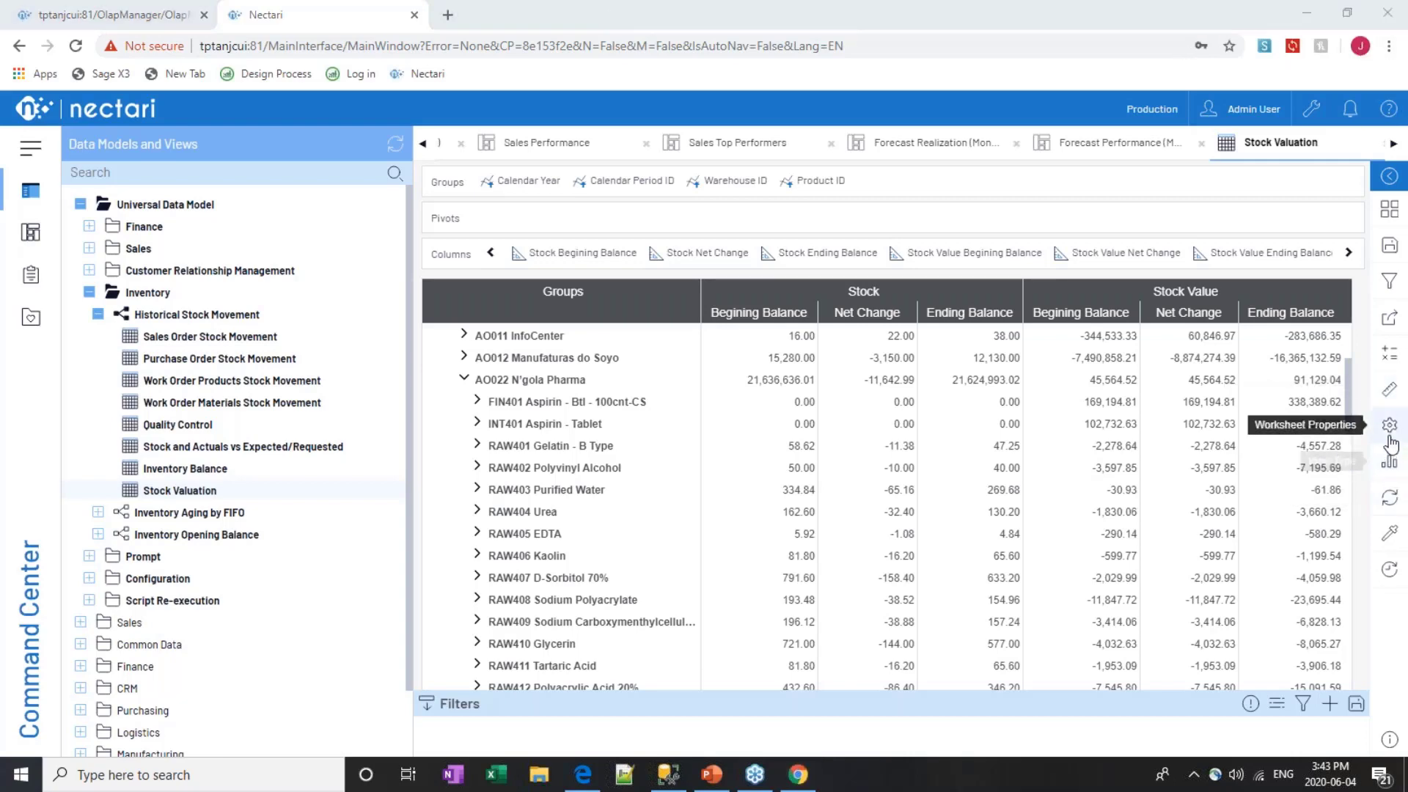
Review the Time, Product and Organisation dimensions available for the Stock Valuation worksheet, and close the dimensions and measures list
click(1384, 399)
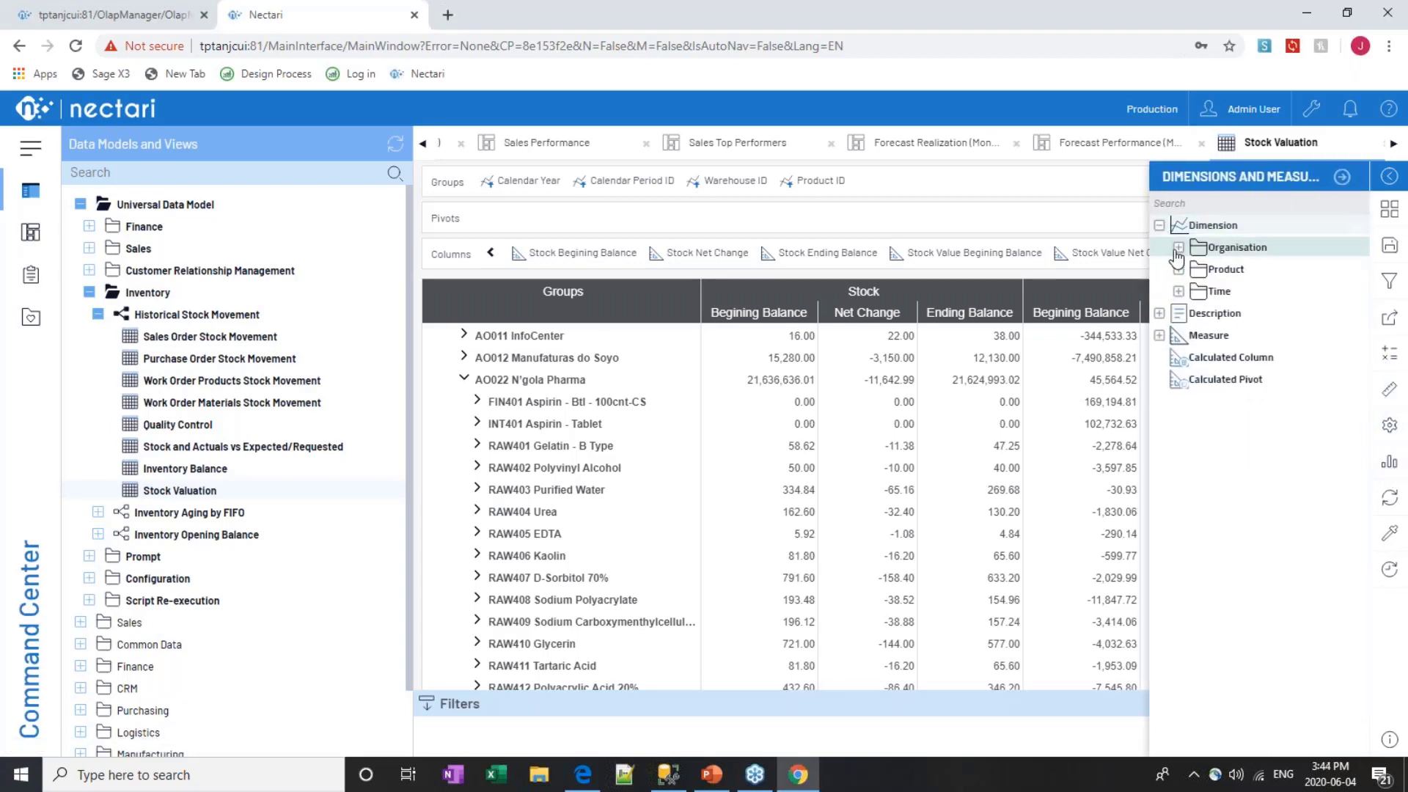
click(1178, 291)
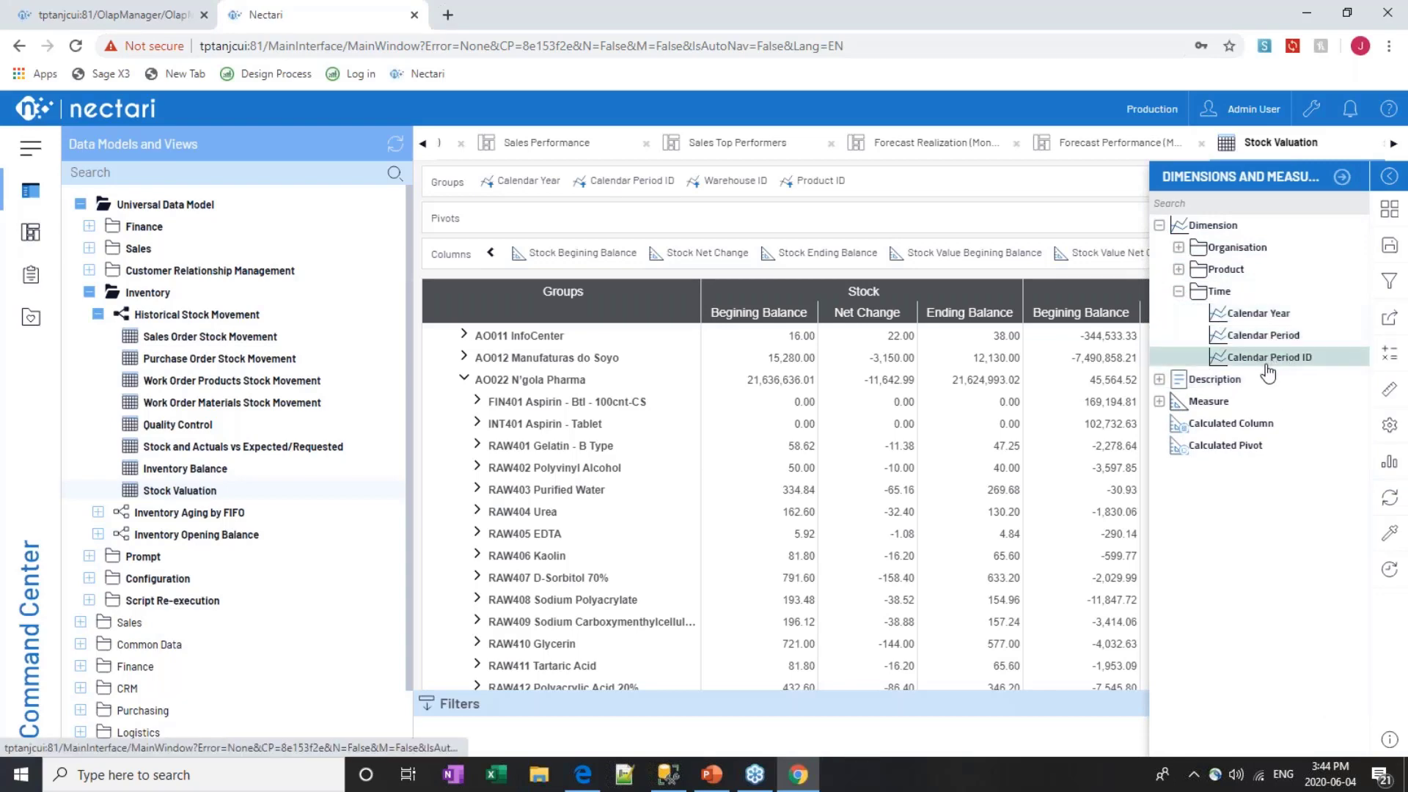
click(1178, 269)
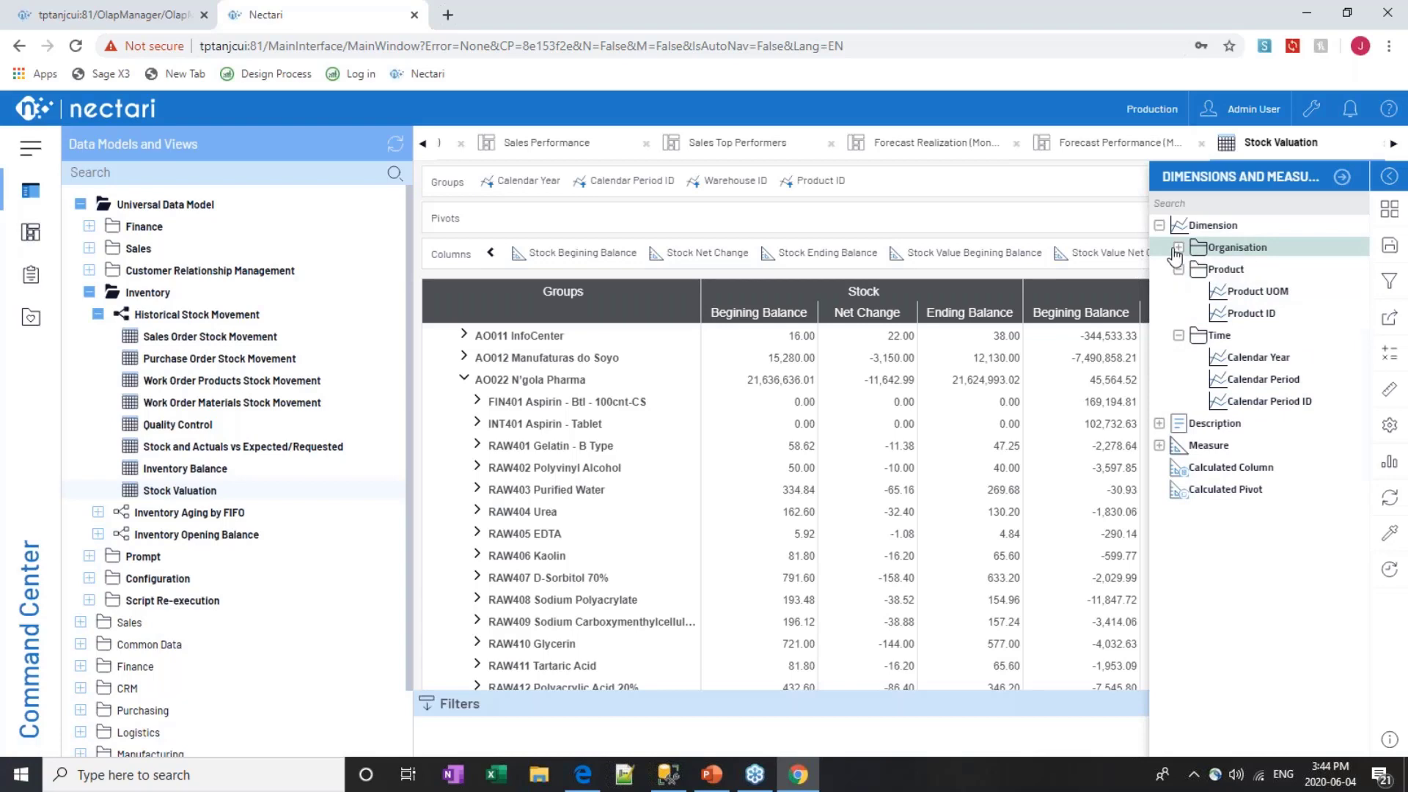
click(1178, 247)
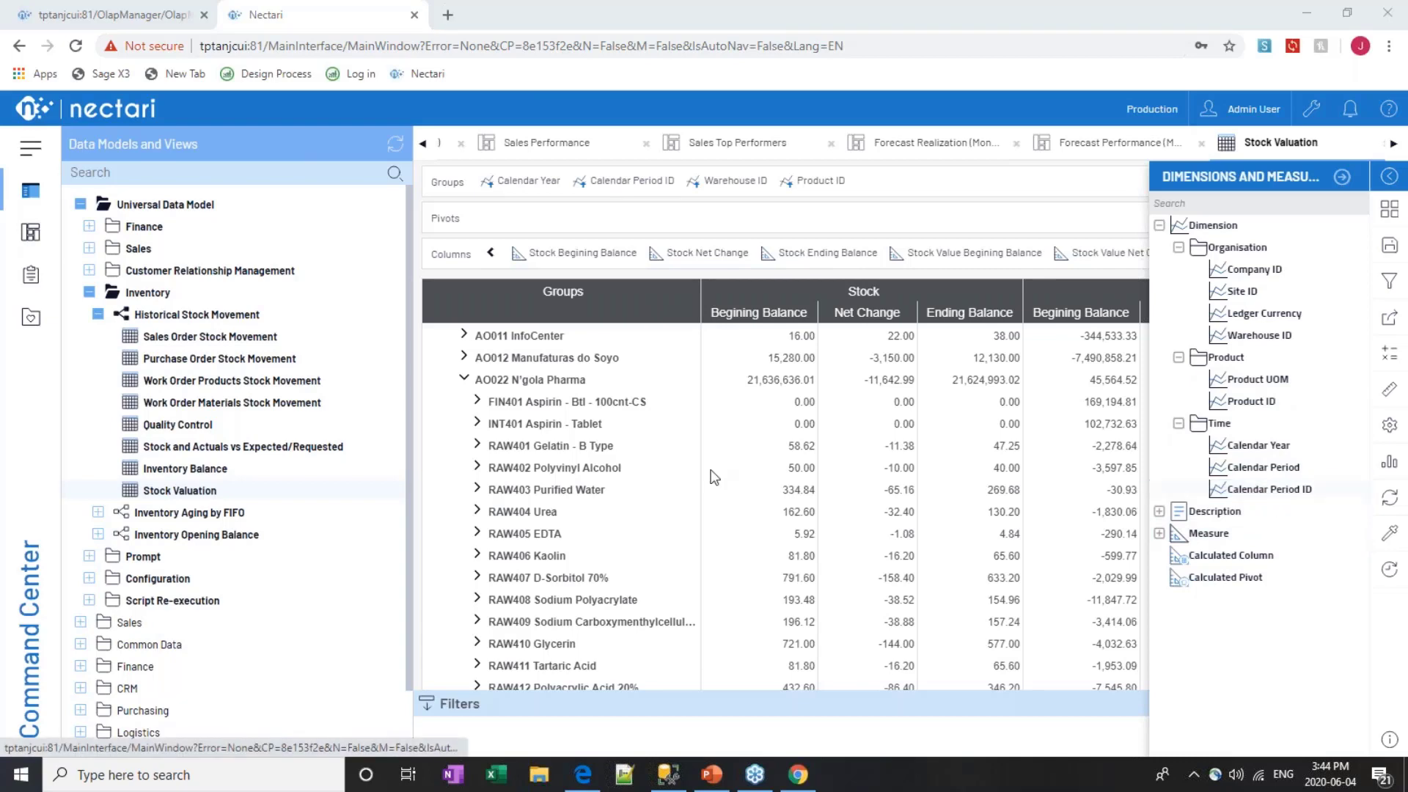
scroll(631, 455, up, 3)
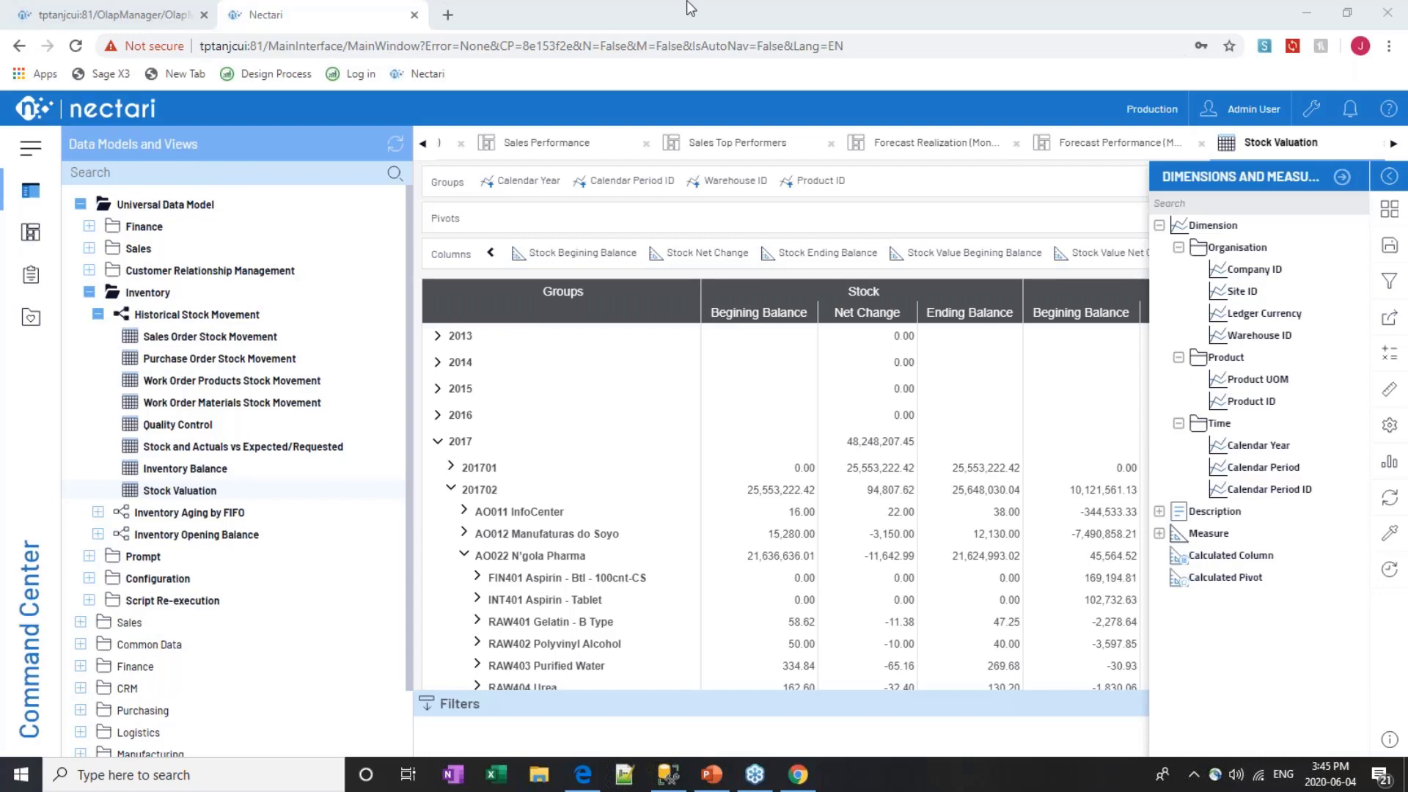
click(1340, 182)
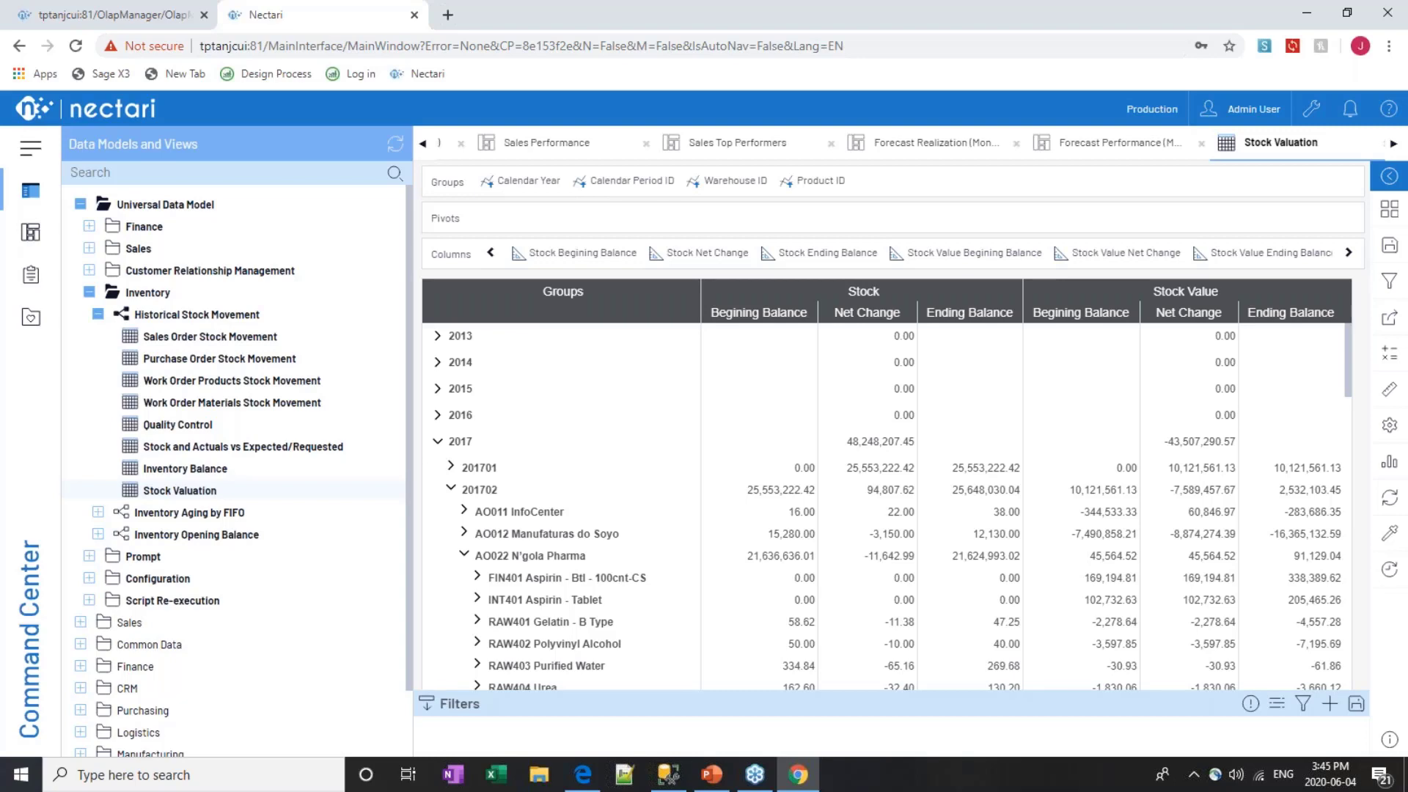
Look over the Worksheet Properties categories of the Stock Valuation view and close them
key(XF86AudioRaiseVolume)
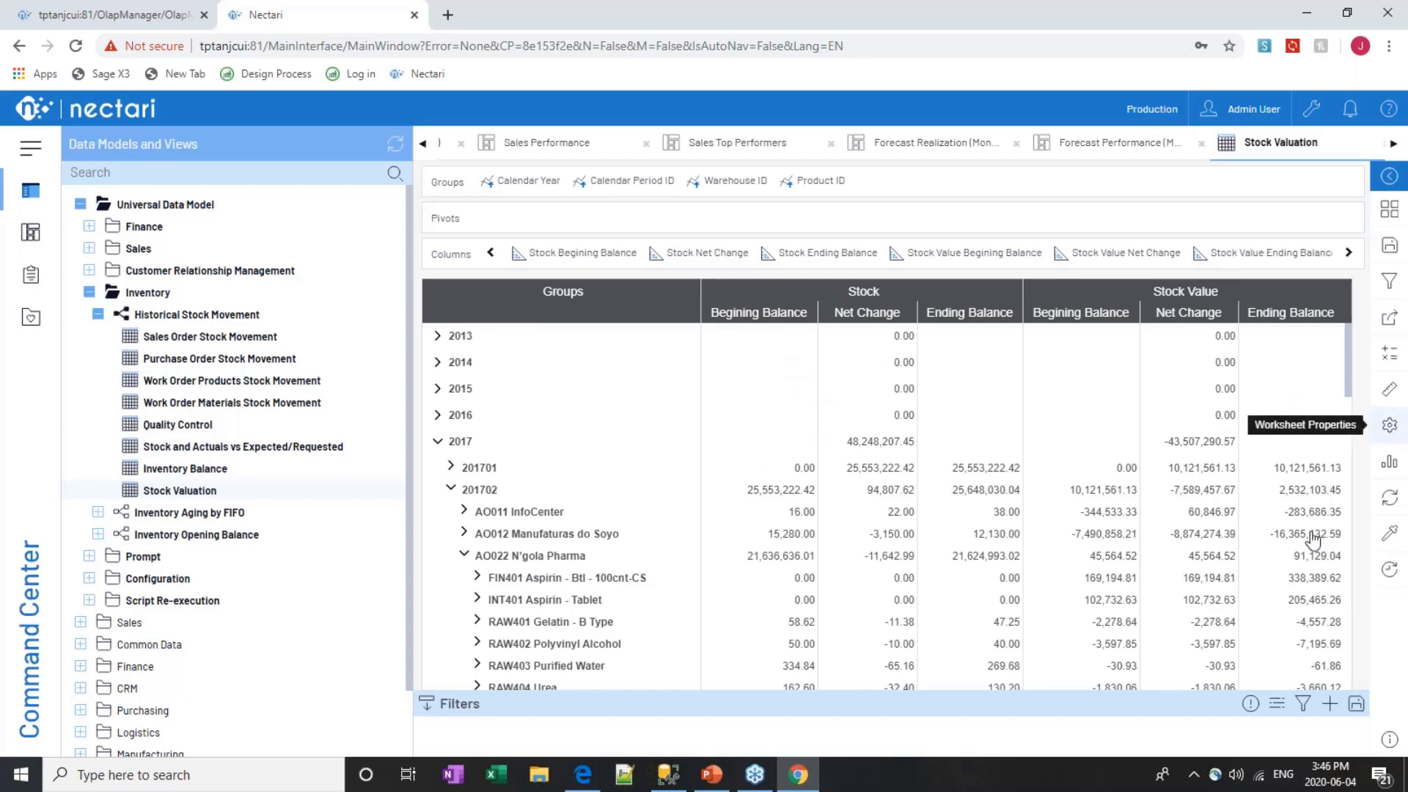
click(1389, 424)
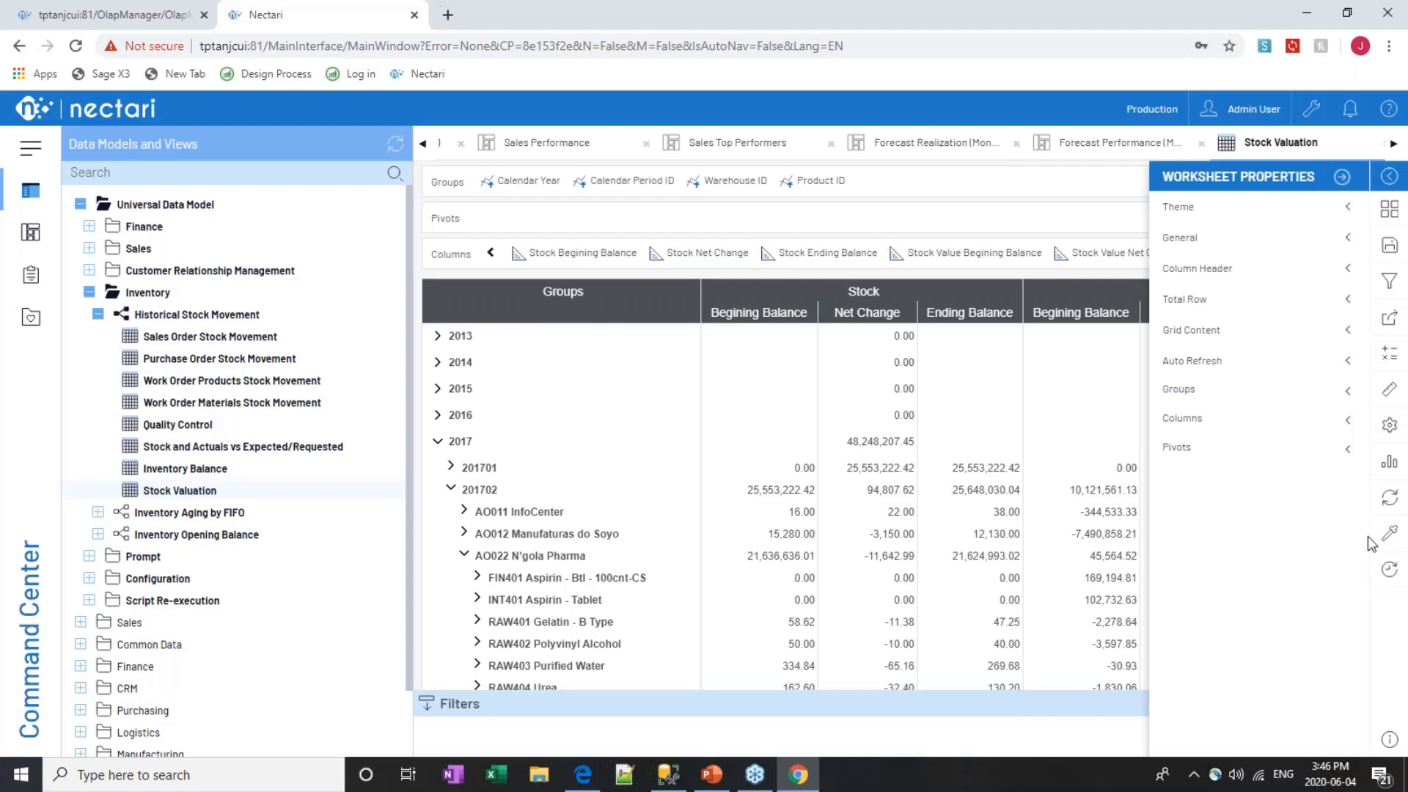
click(1342, 177)
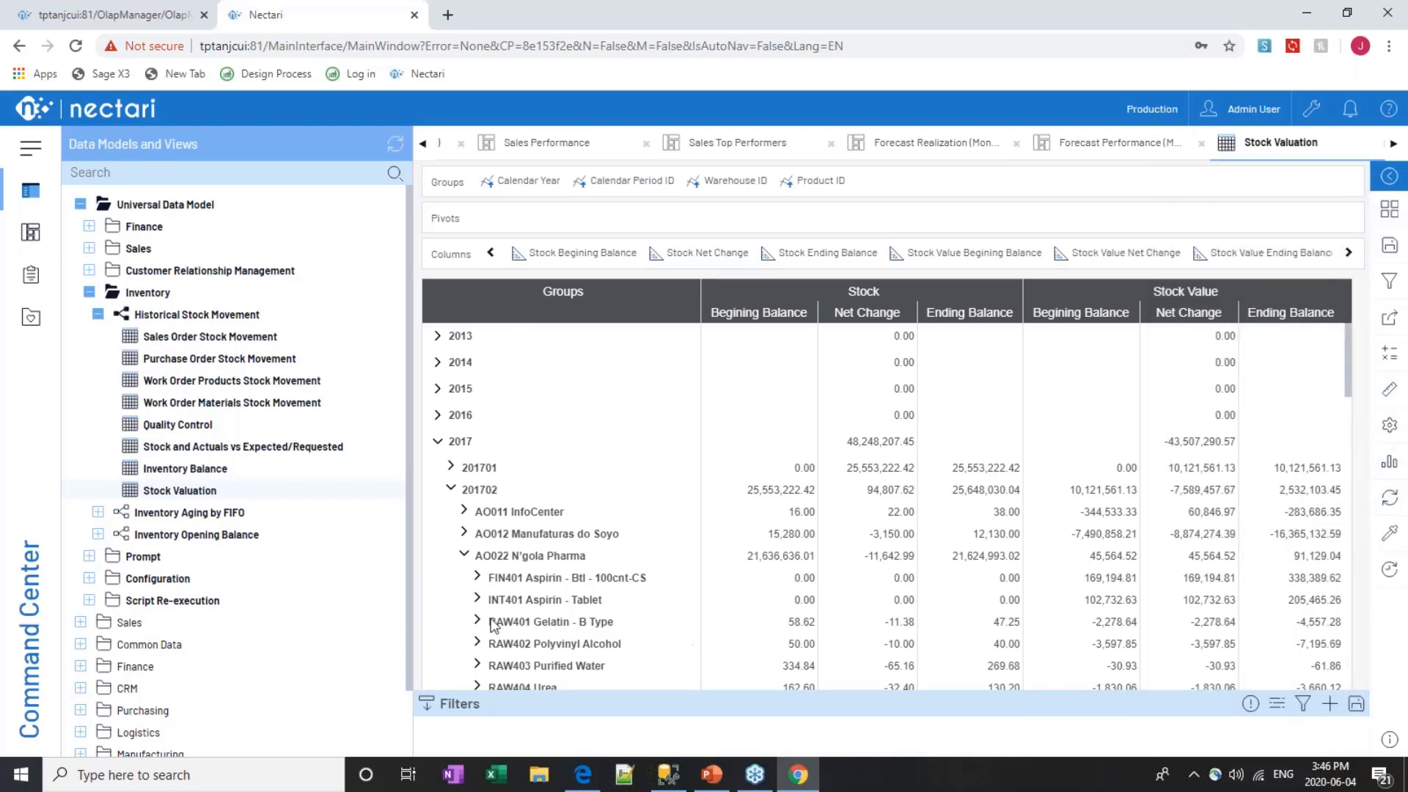
Collapse warehouse AO022 N'gola Pharma and examine the Stock and Transfer measures available for the Stock Valuation worksheet
click(464, 556)
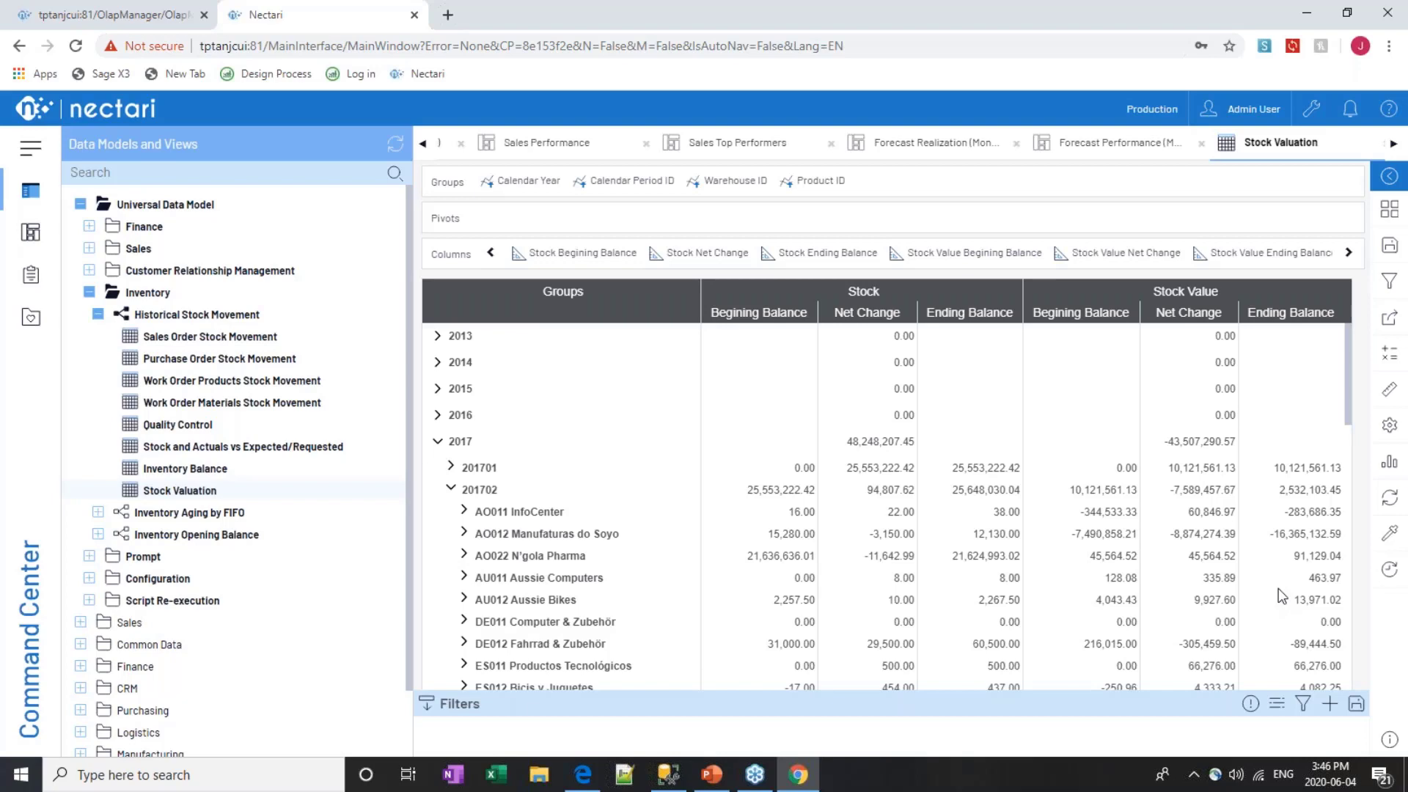
click(1389, 403)
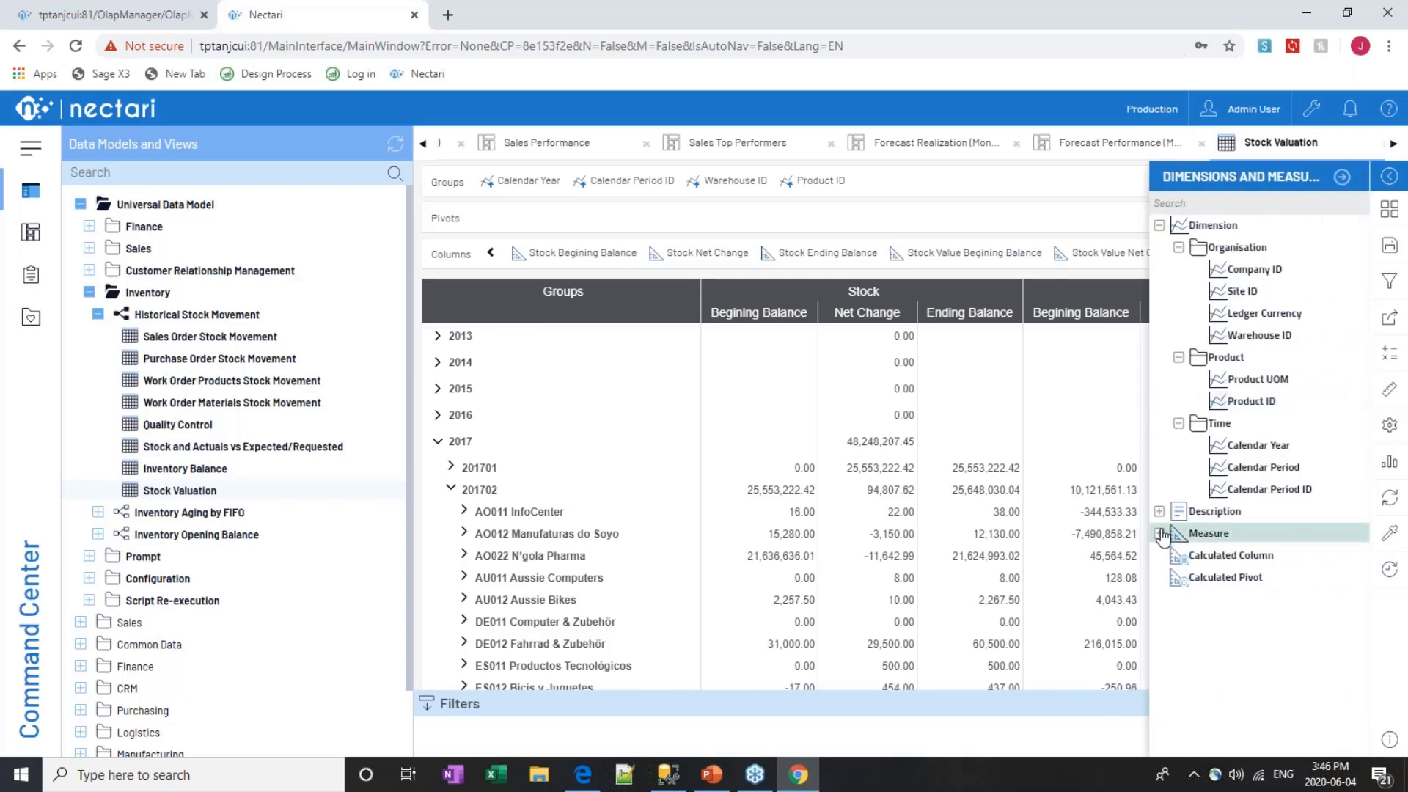
click(1159, 534)
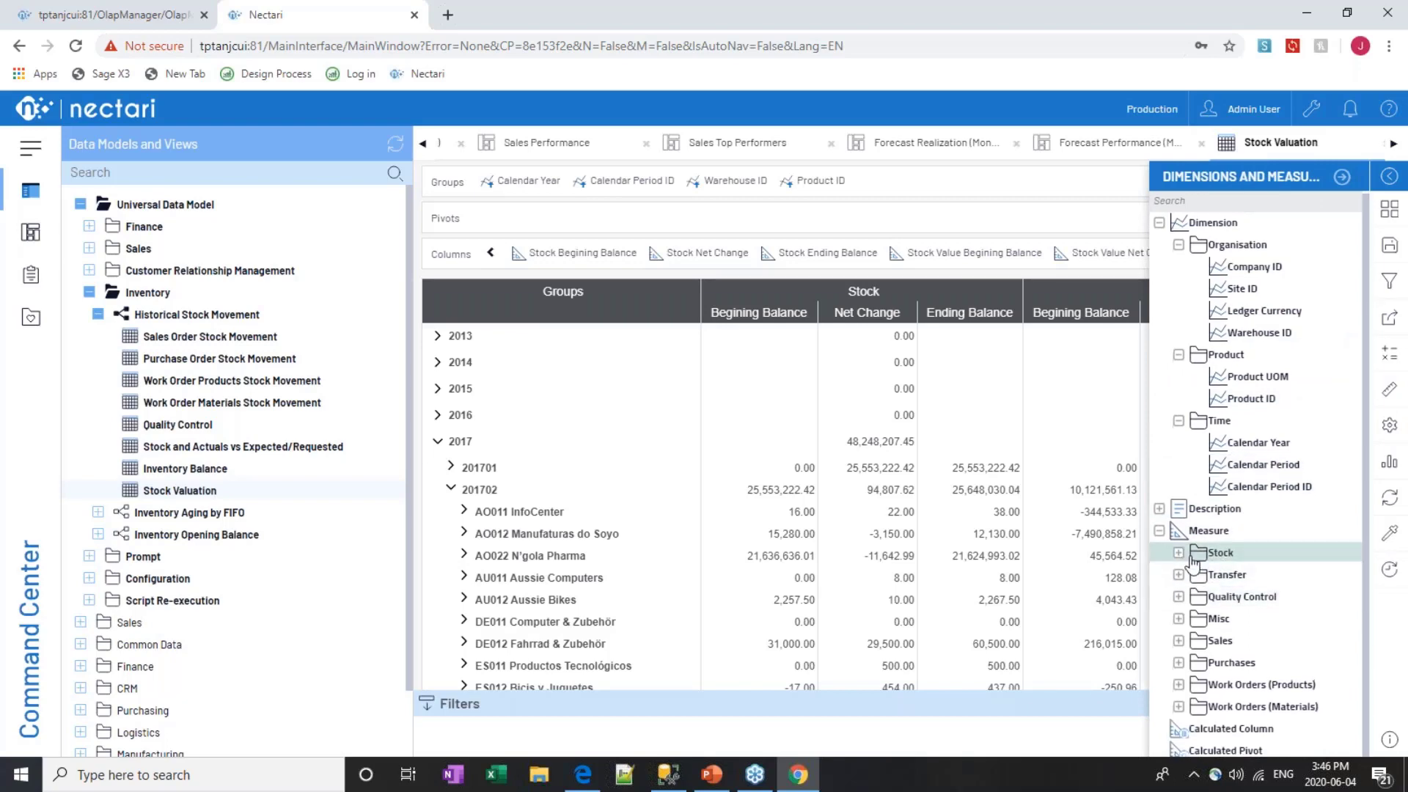
click(1178, 552)
scroll(1291, 565, down, 3)
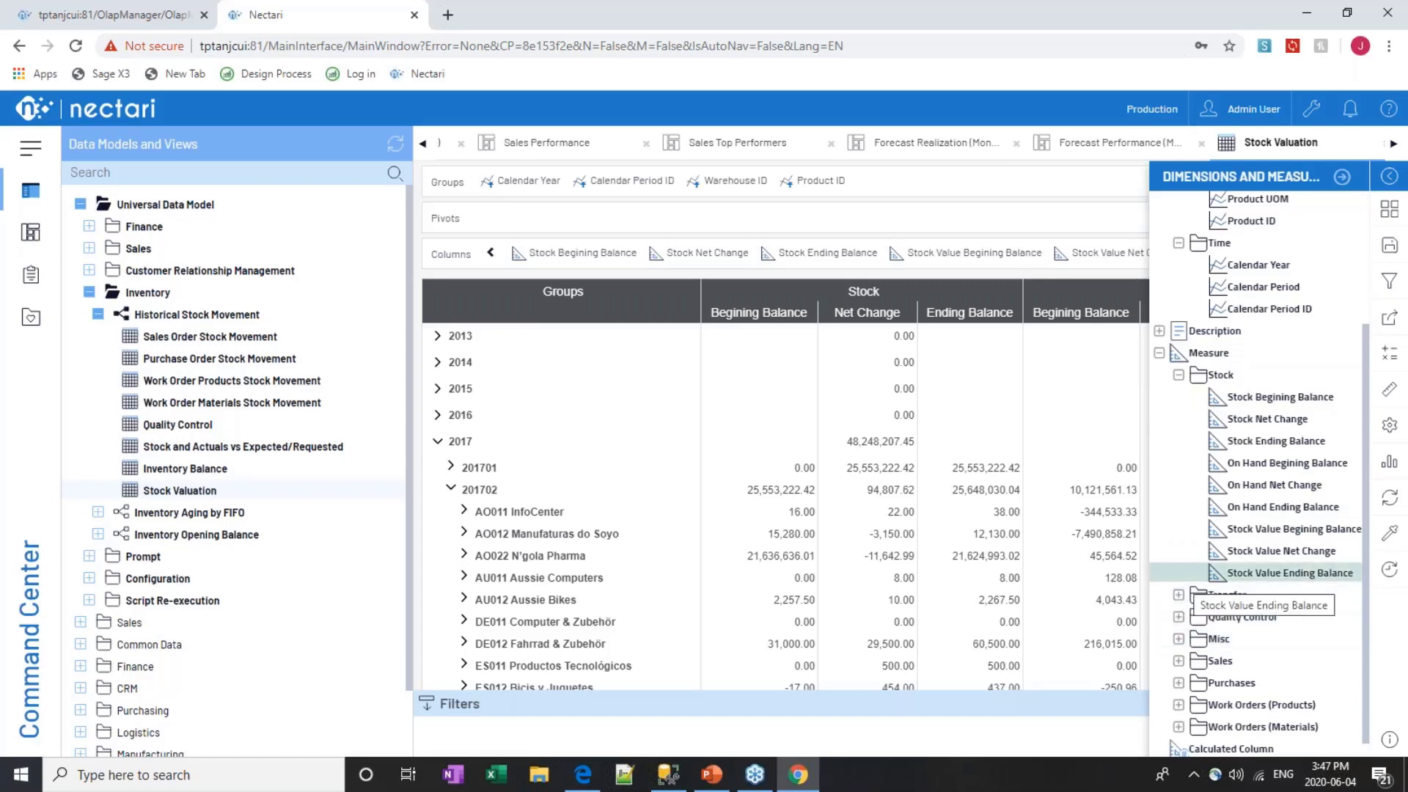
click(1225, 595)
scroll(1250, 584, down, 2)
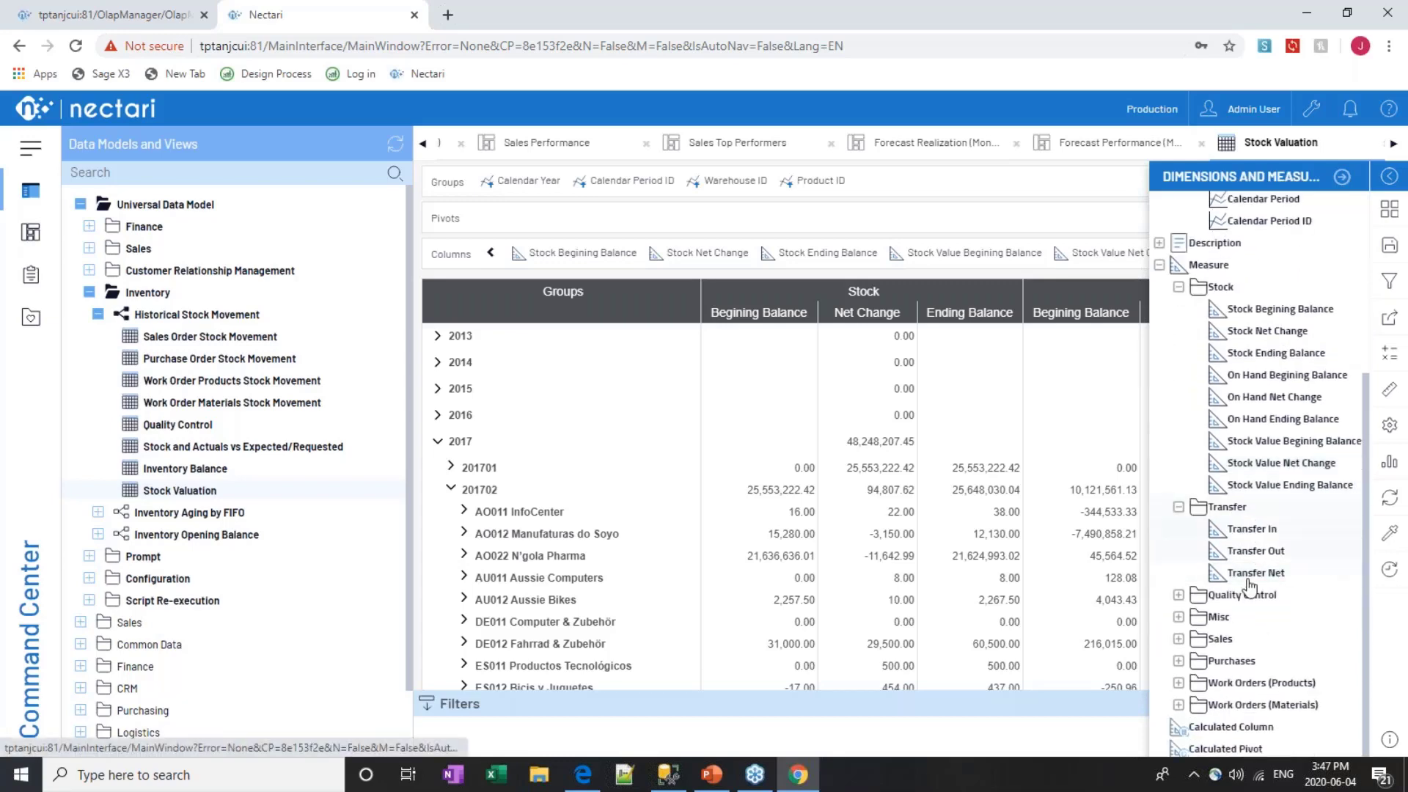
Add the Quality Control measure Reject Ending Balance as the first worksheet column and look over its values through 2018
click(1178, 596)
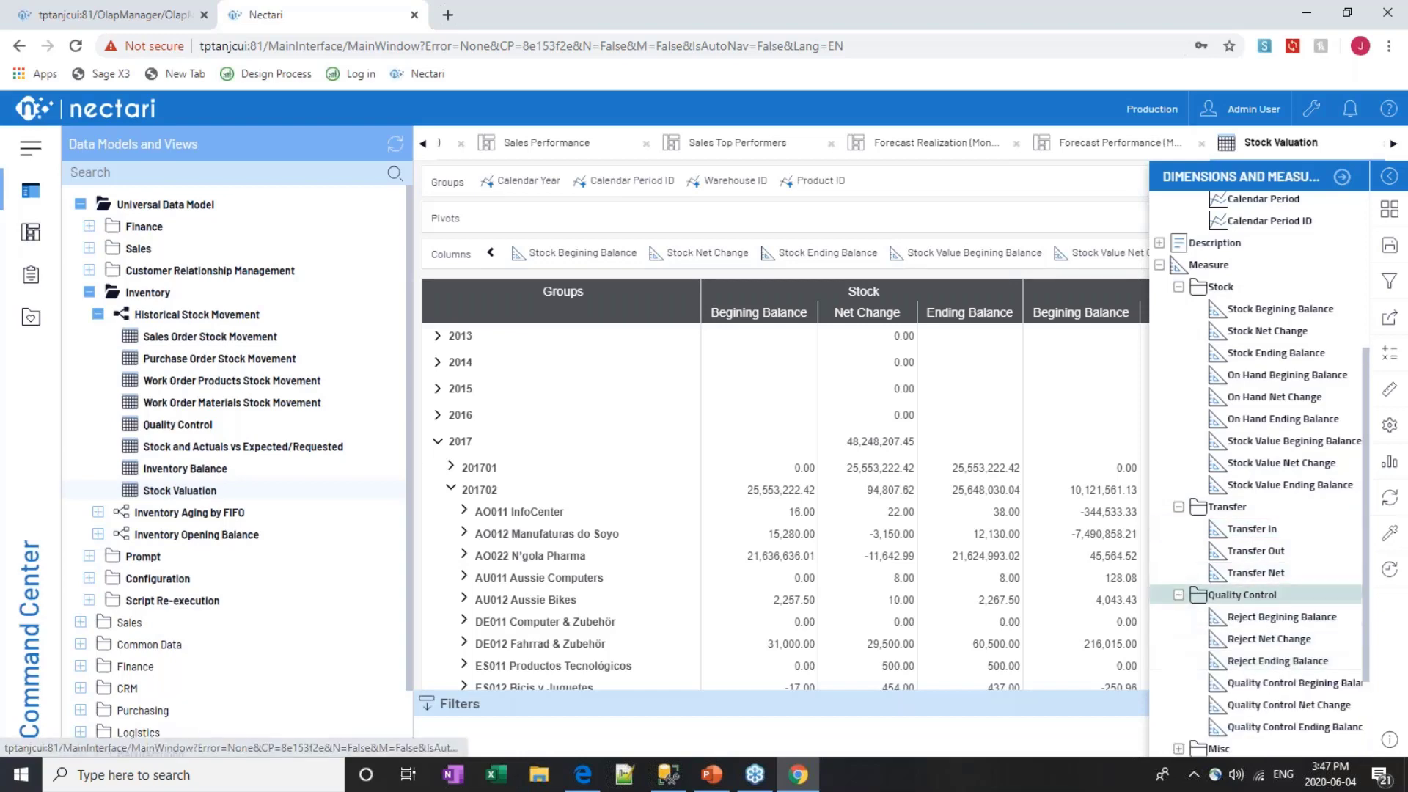
drag(1280, 660, 528, 255)
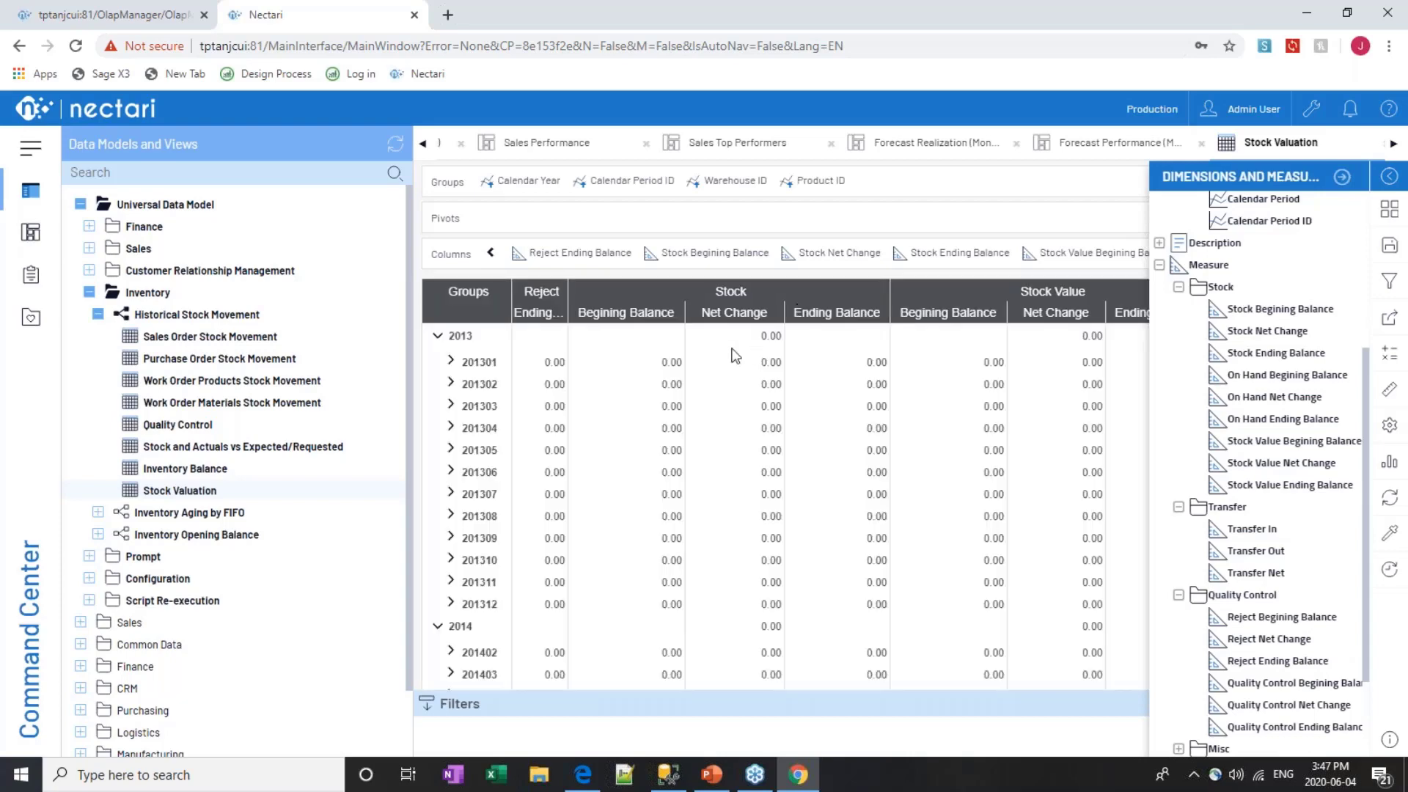
scroll(697, 374, down, 15)
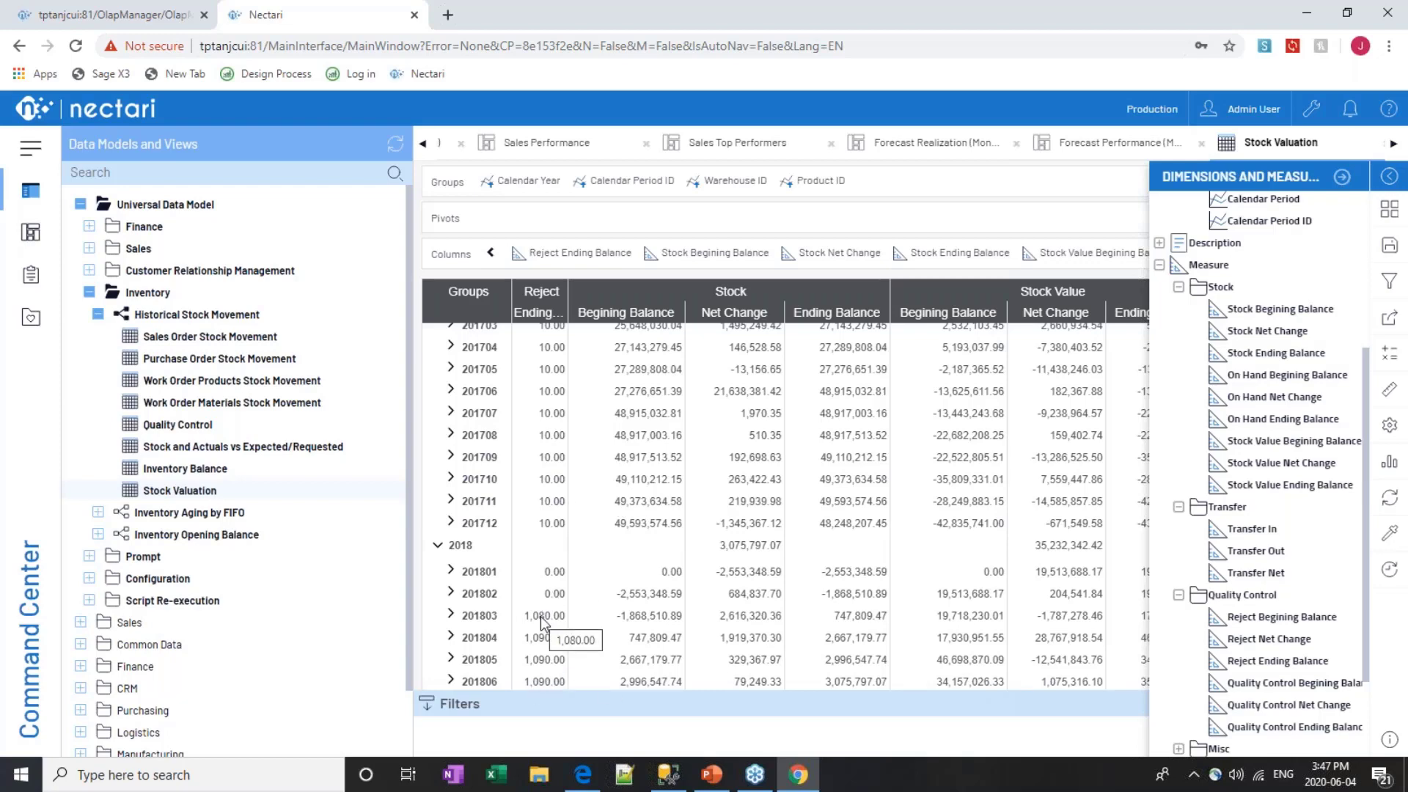
Review the available Misc, Sales, Purchases, Work Orders (Products) and Work Orders (Materials) measures
scroll(1288, 705, down, 2)
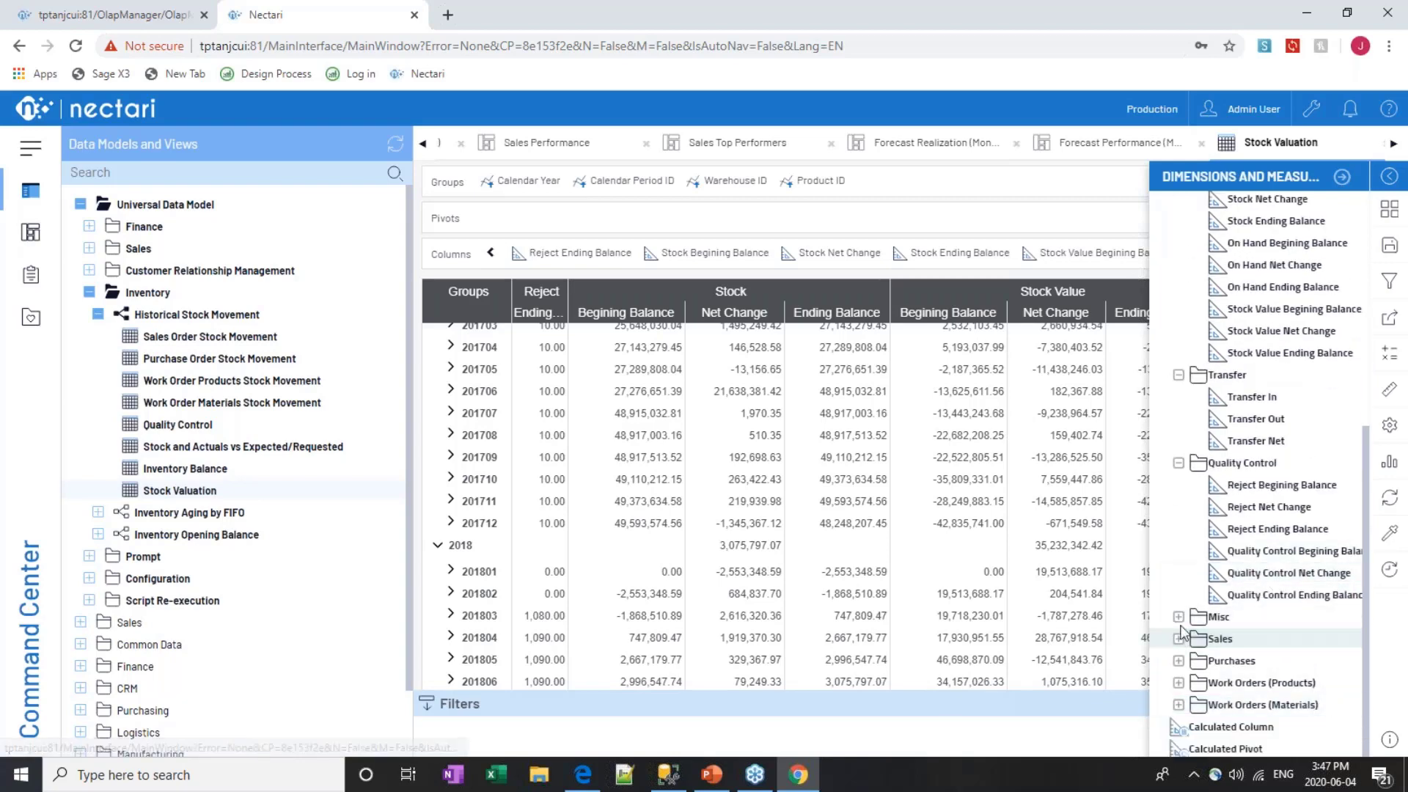
click(1218, 616)
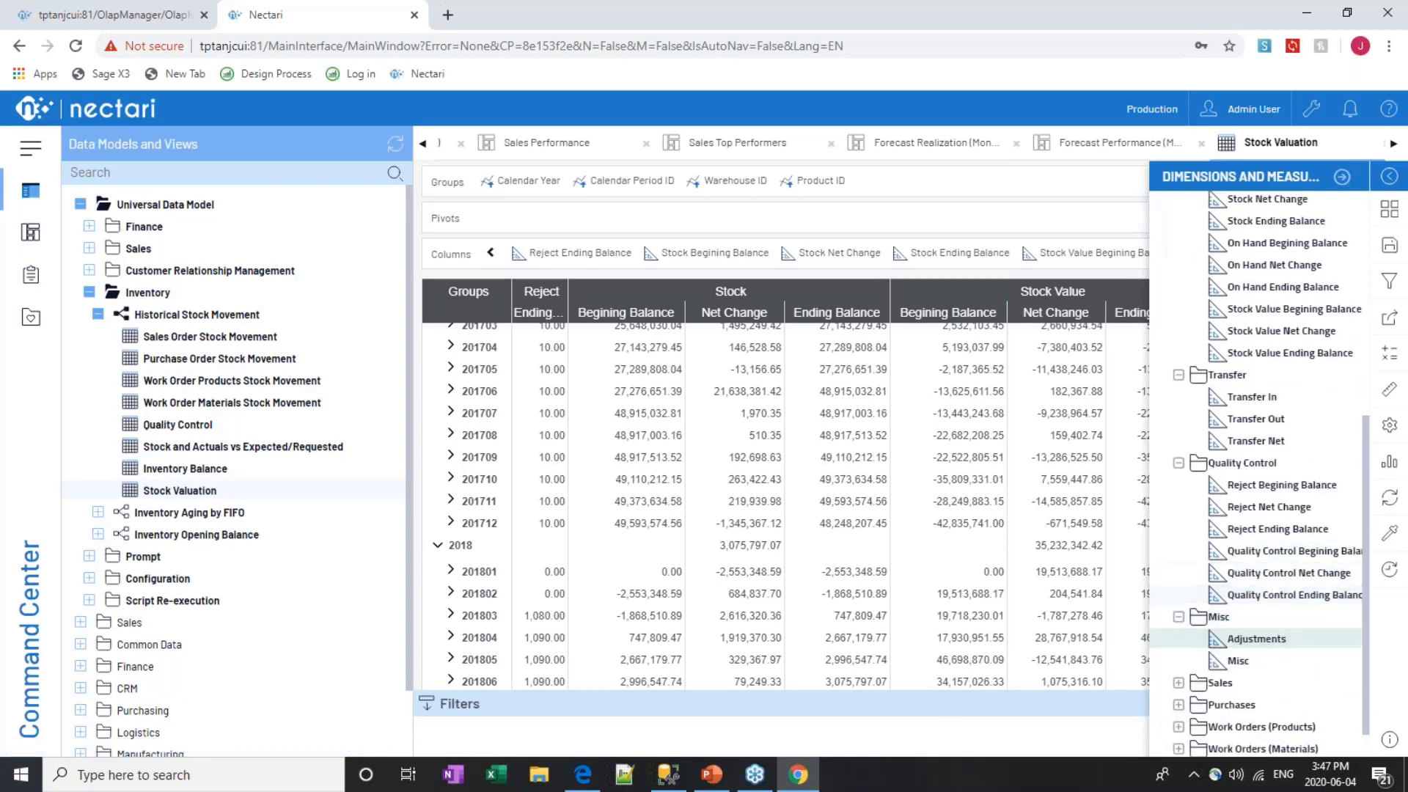
click(1178, 682)
scroll(1246, 620, down, 4)
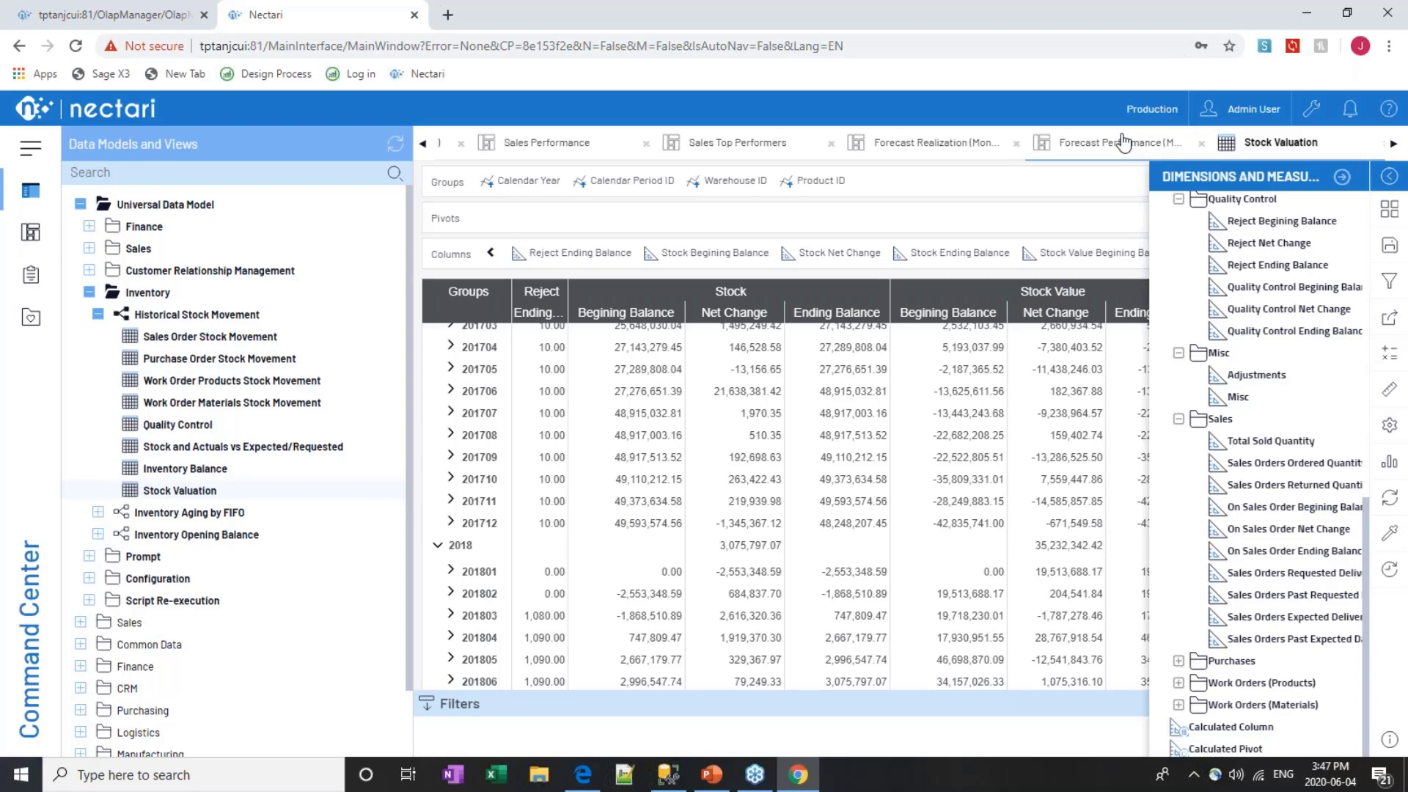
click(1195, 662)
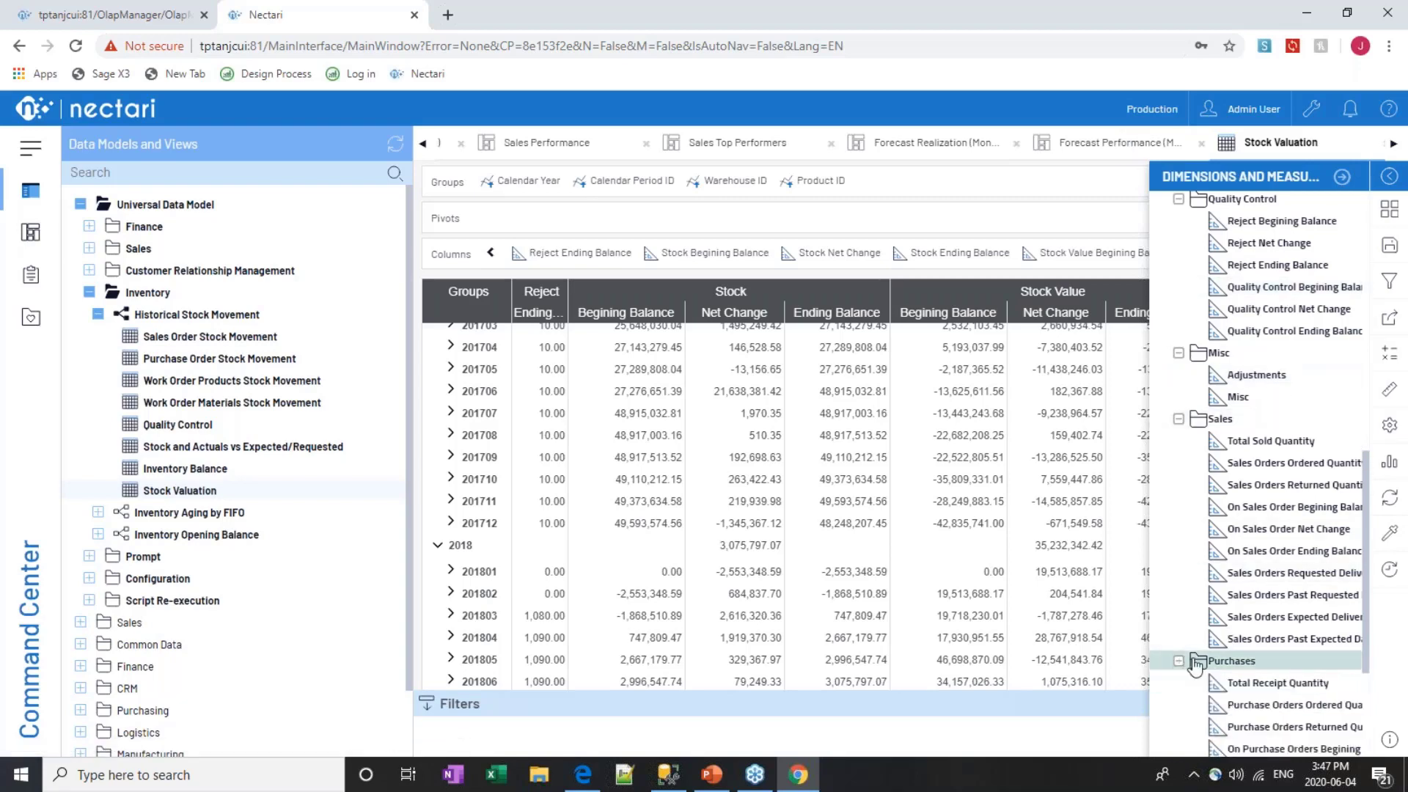
scroll(1246, 601, down, 3)
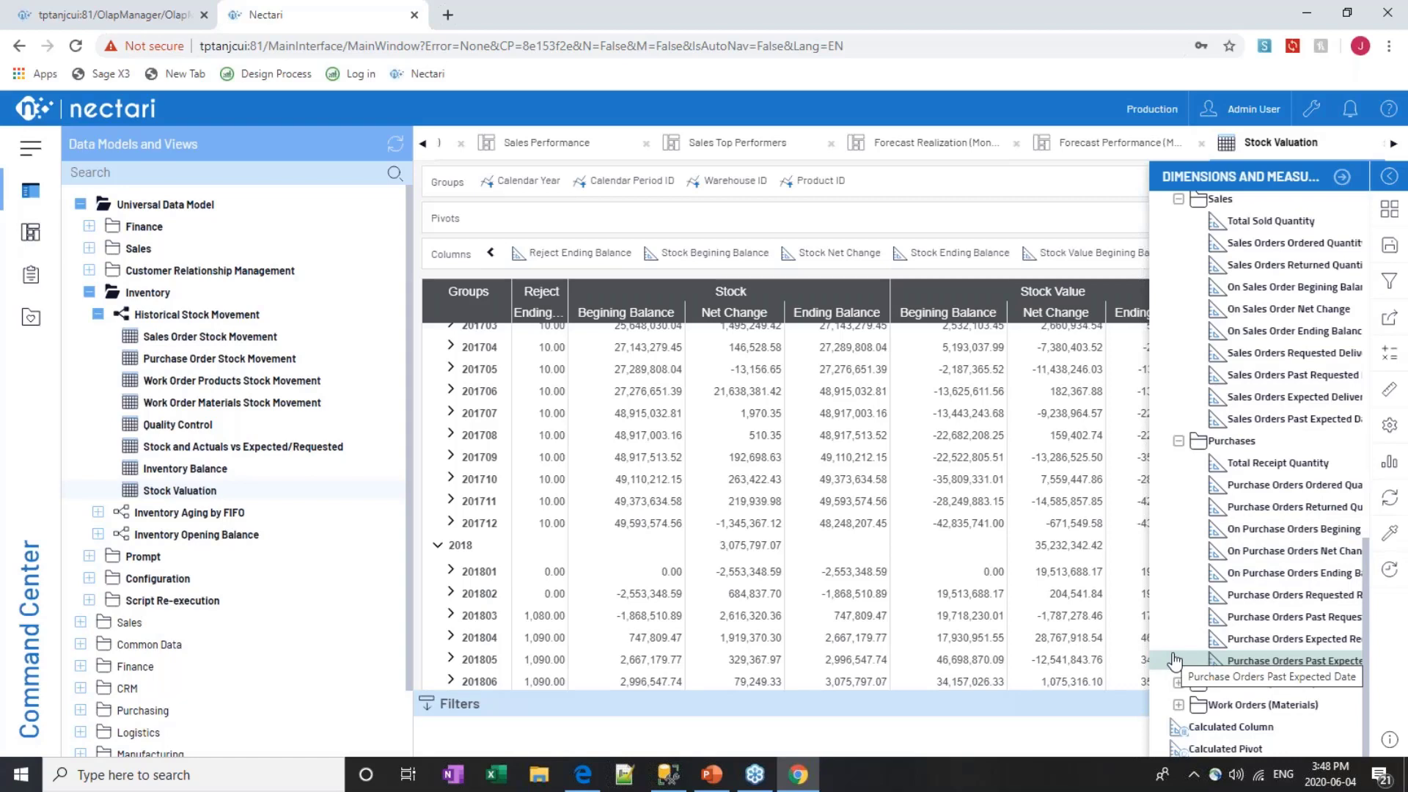
click(1178, 683)
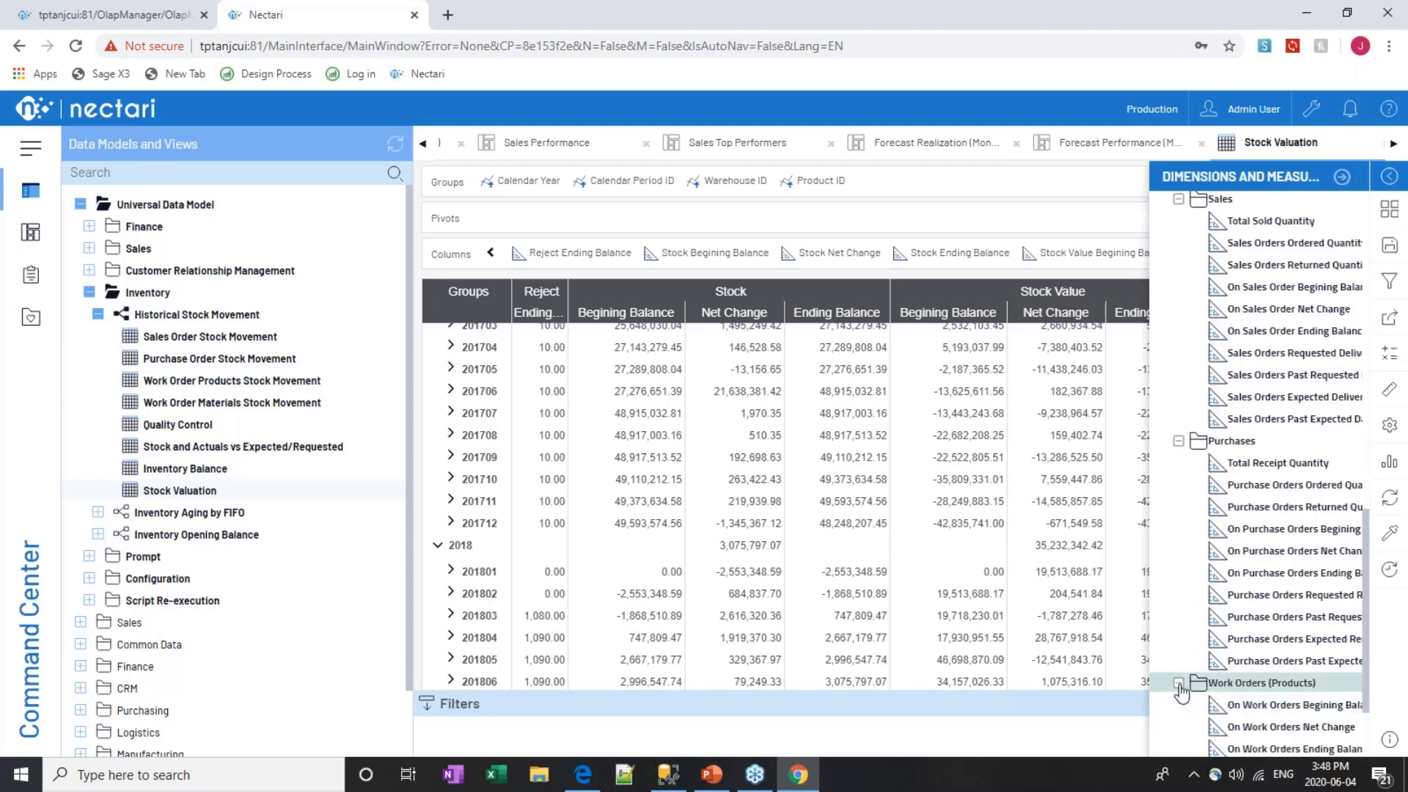
scroll(1180, 691, down, 3)
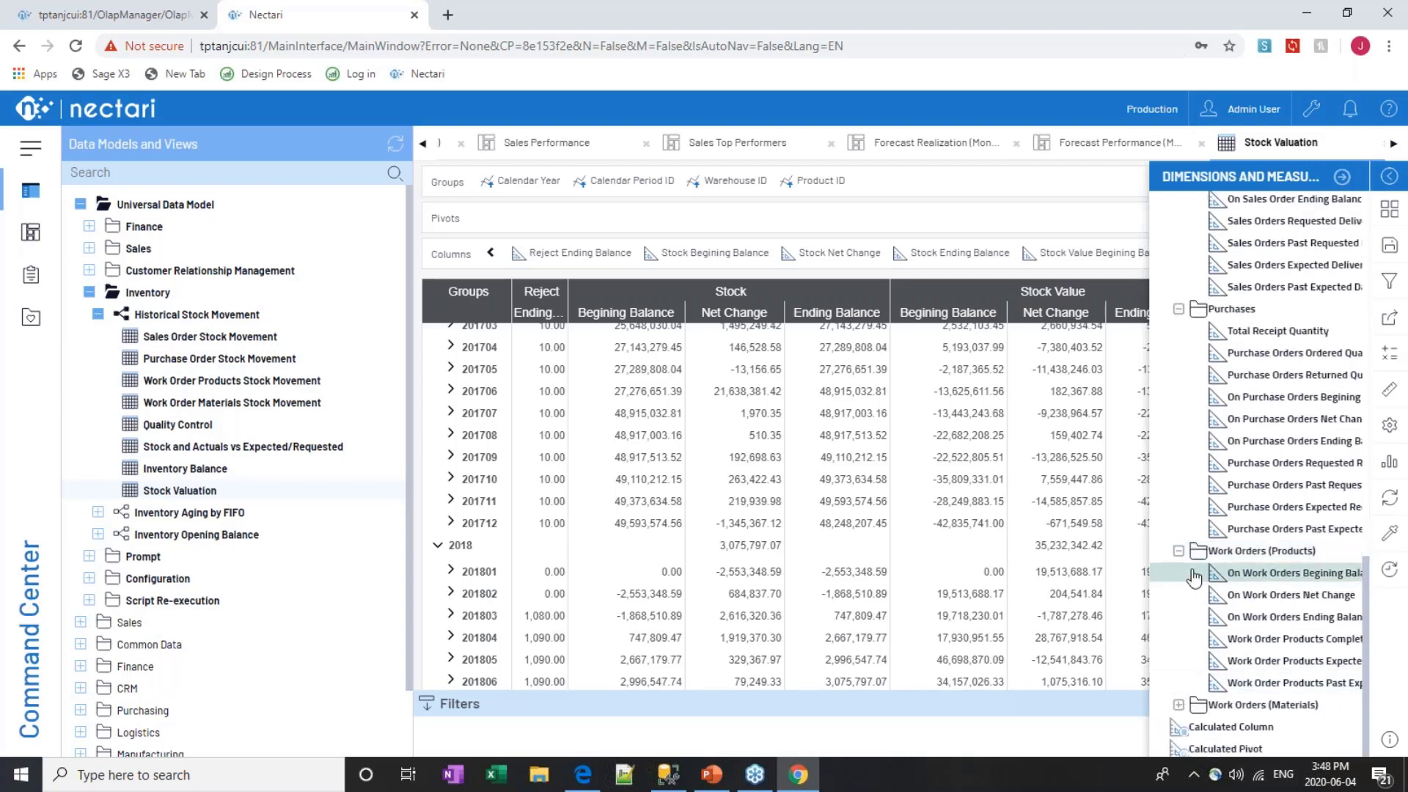
click(1178, 704)
scroll(1181, 704, down, 3)
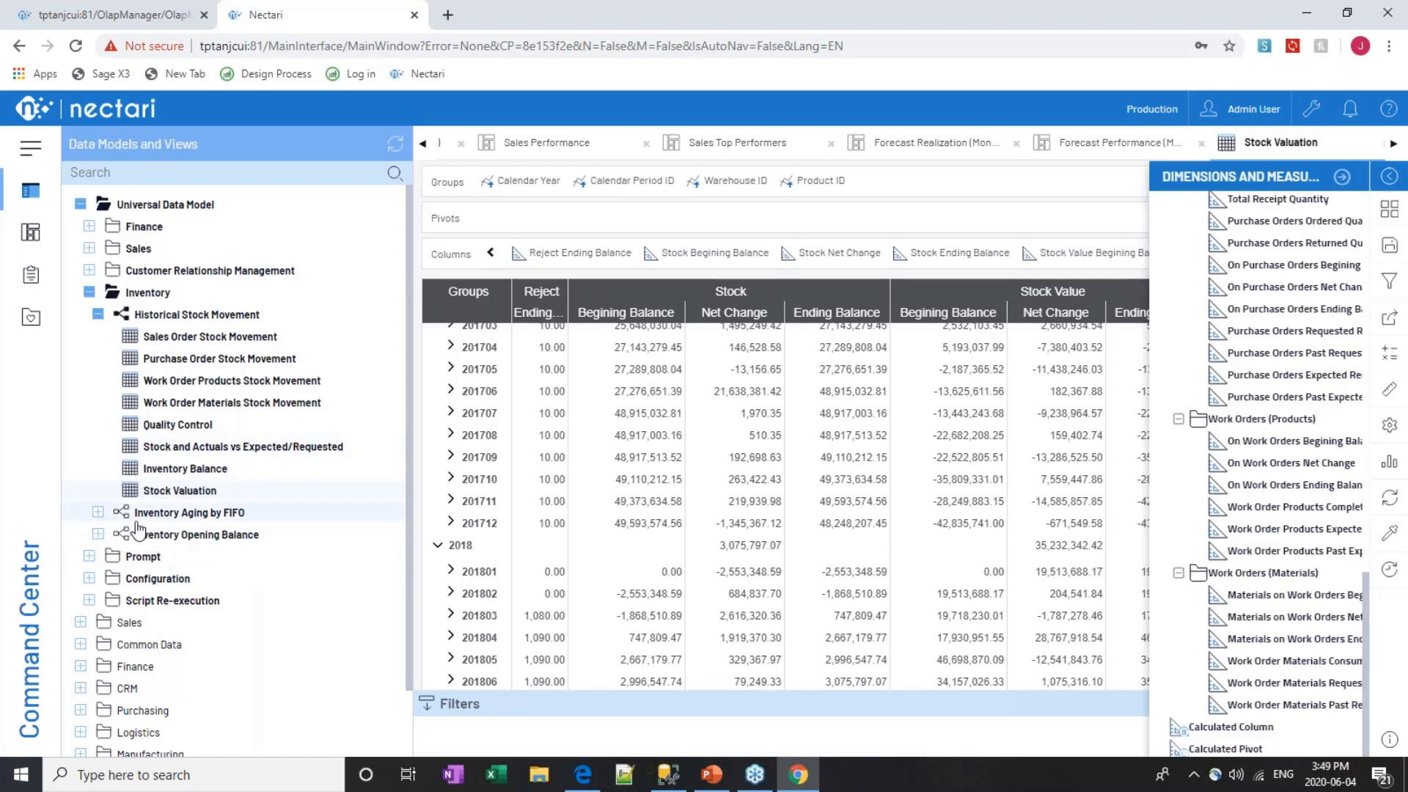
Expand the Inventory Aging by FIFO and Inventory Opening Balance data models to see the views they contain
click(98, 512)
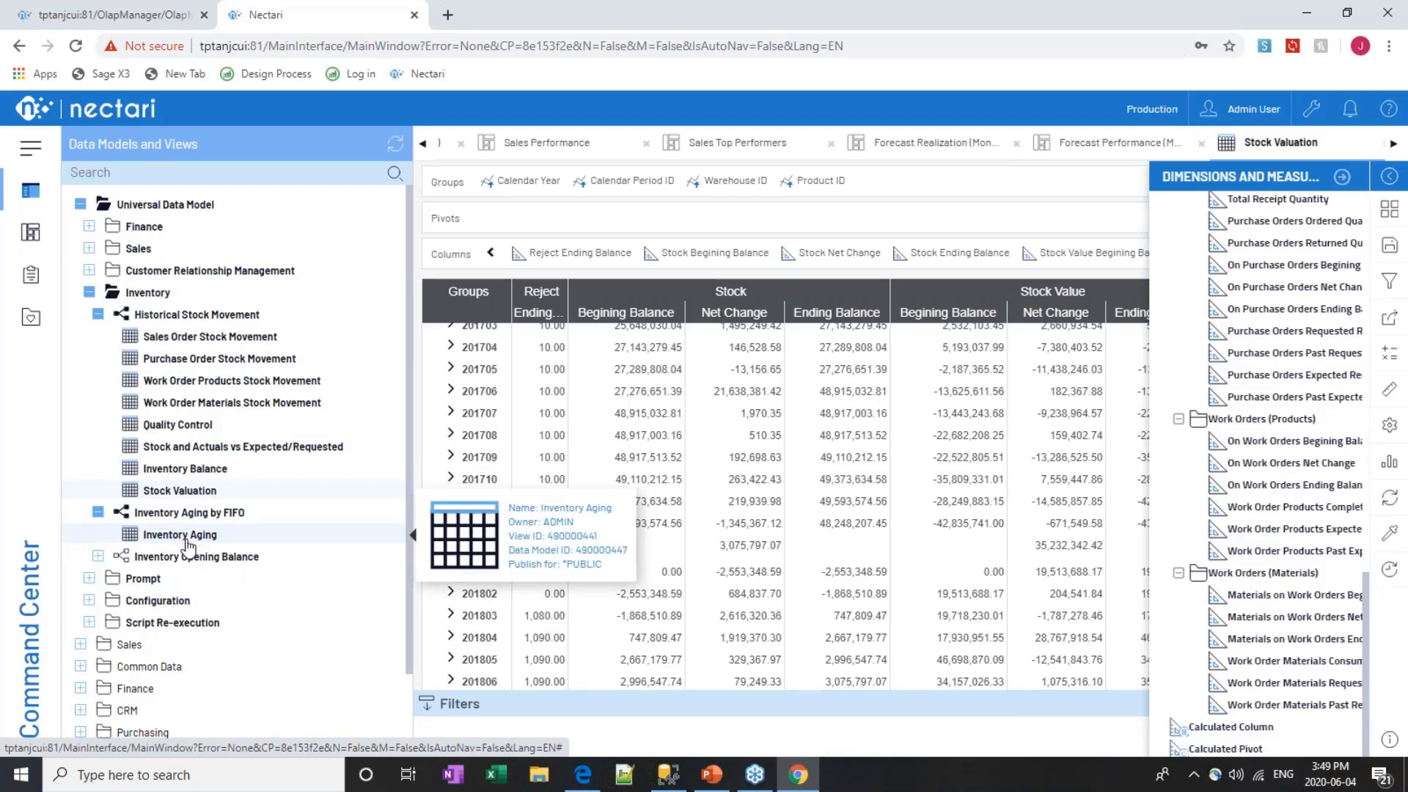
click(98, 556)
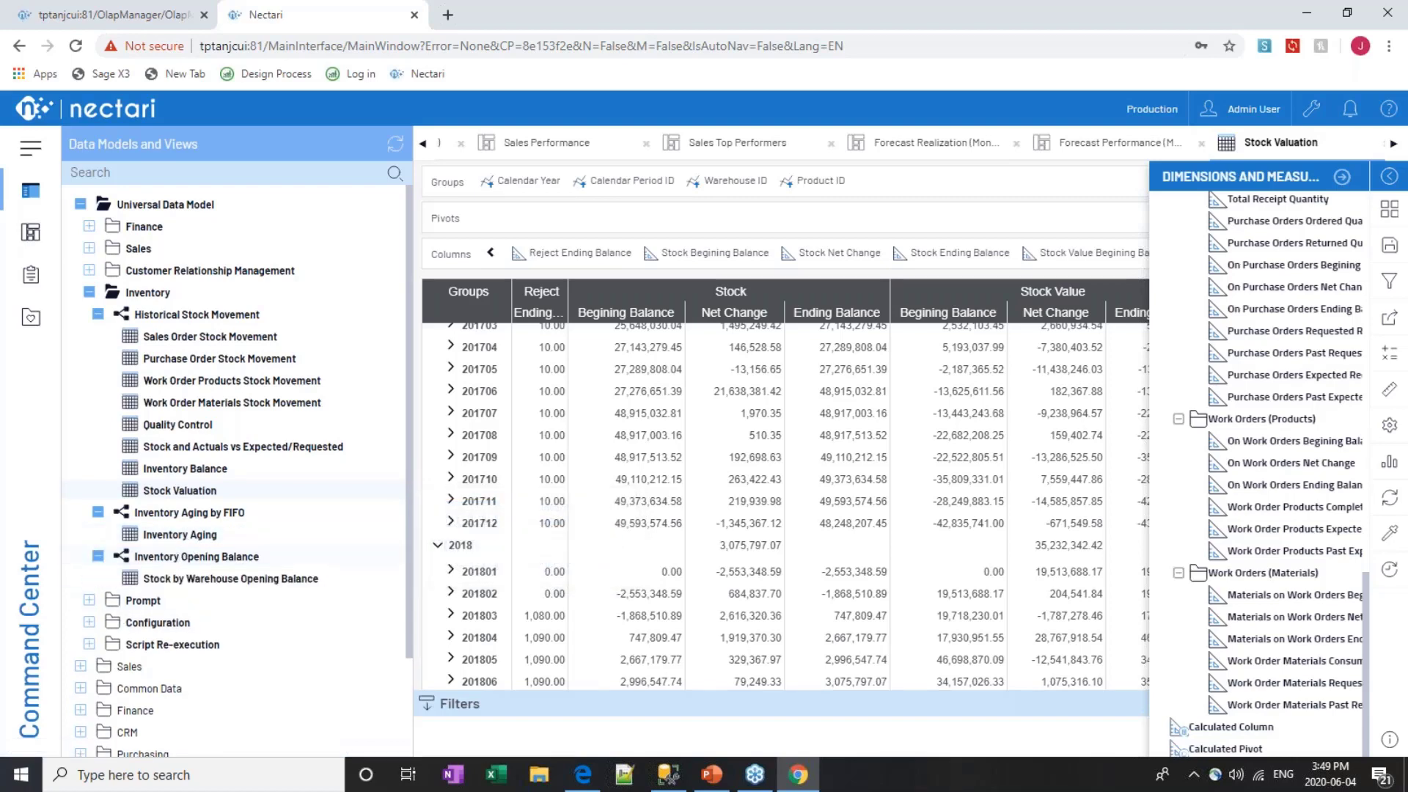
right_click(230, 593)
click(1093, 101)
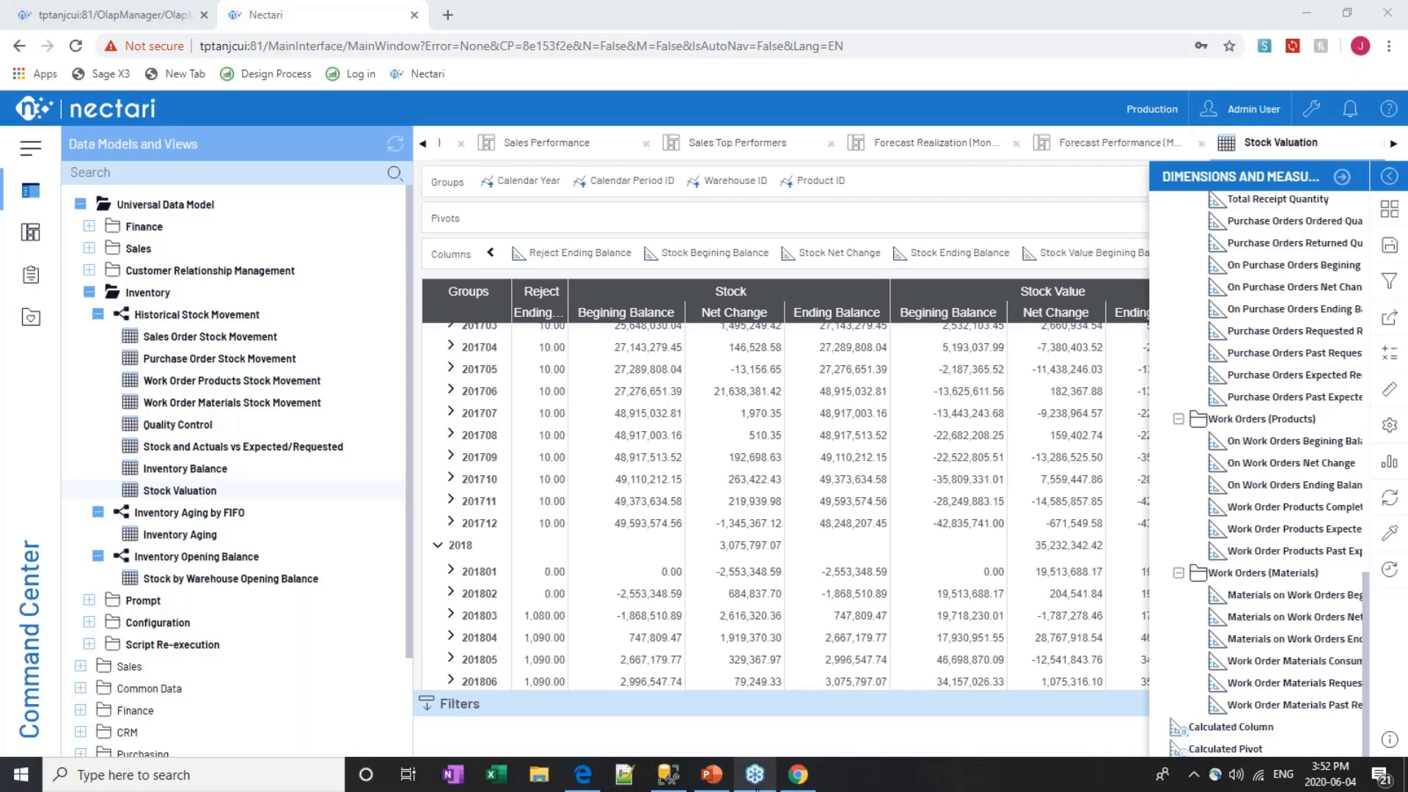
mouse_move(758, 788)
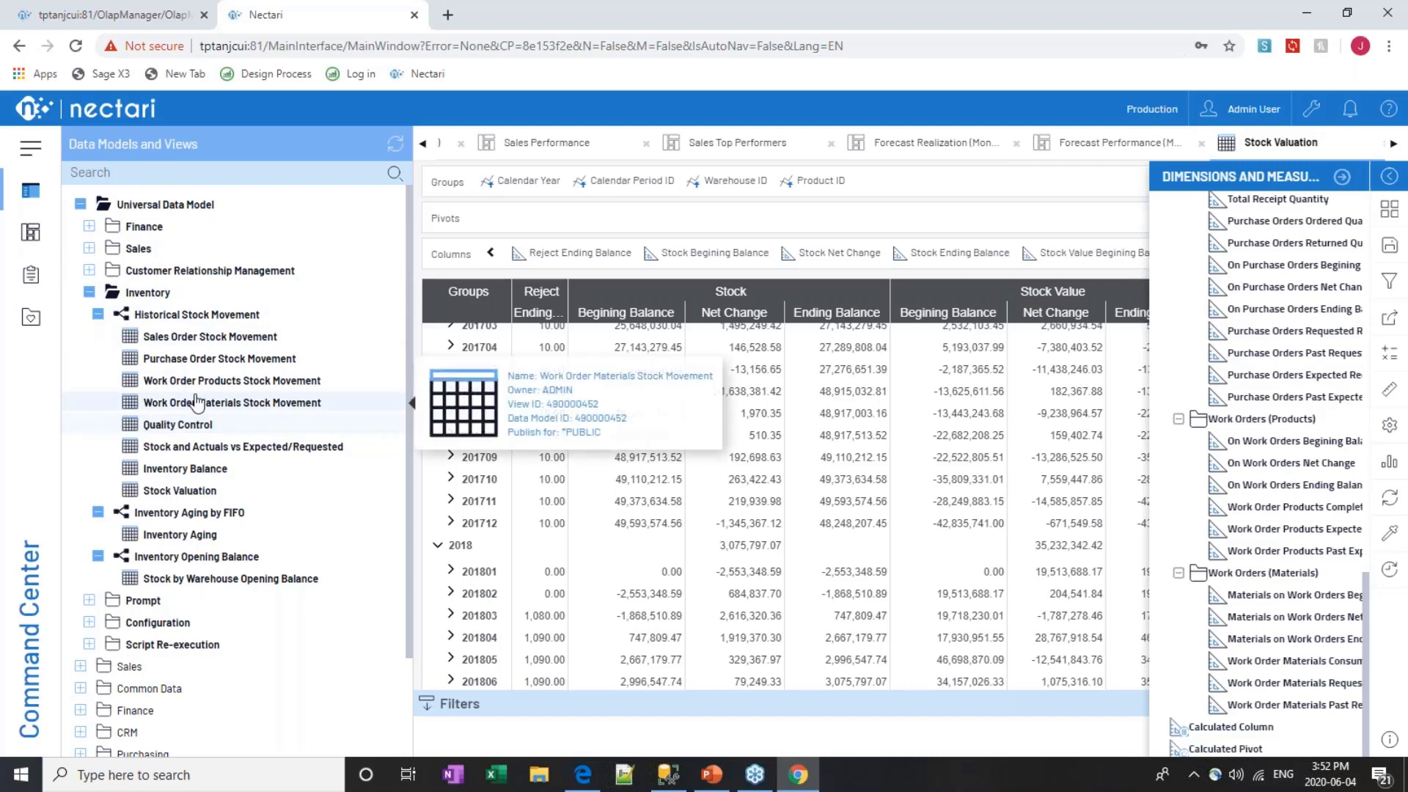
Open the Inventory Aging view, running its stored procedure with UDM_Date set to 2018-06-04
double_click(187, 541)
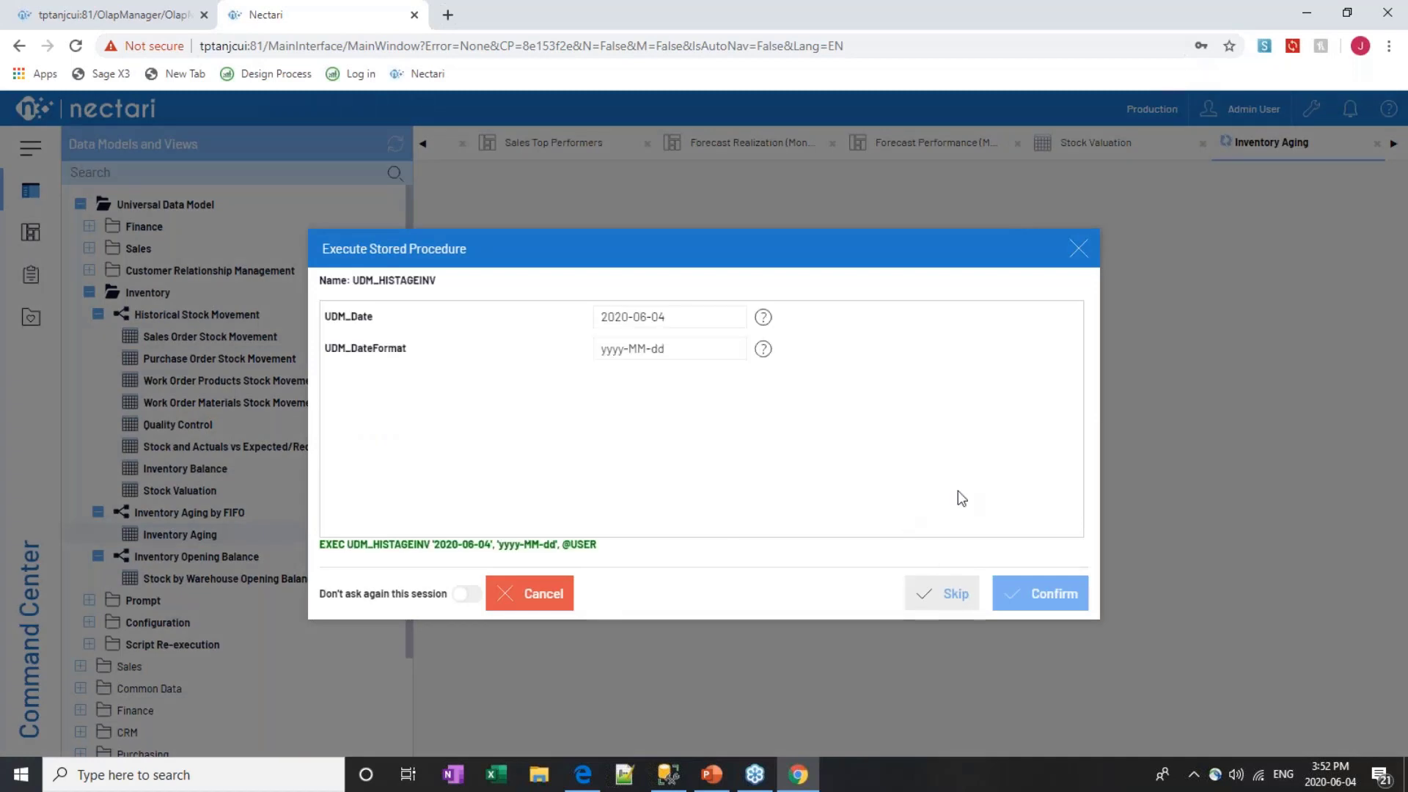
drag(601, 318, 626, 320)
click(627, 319)
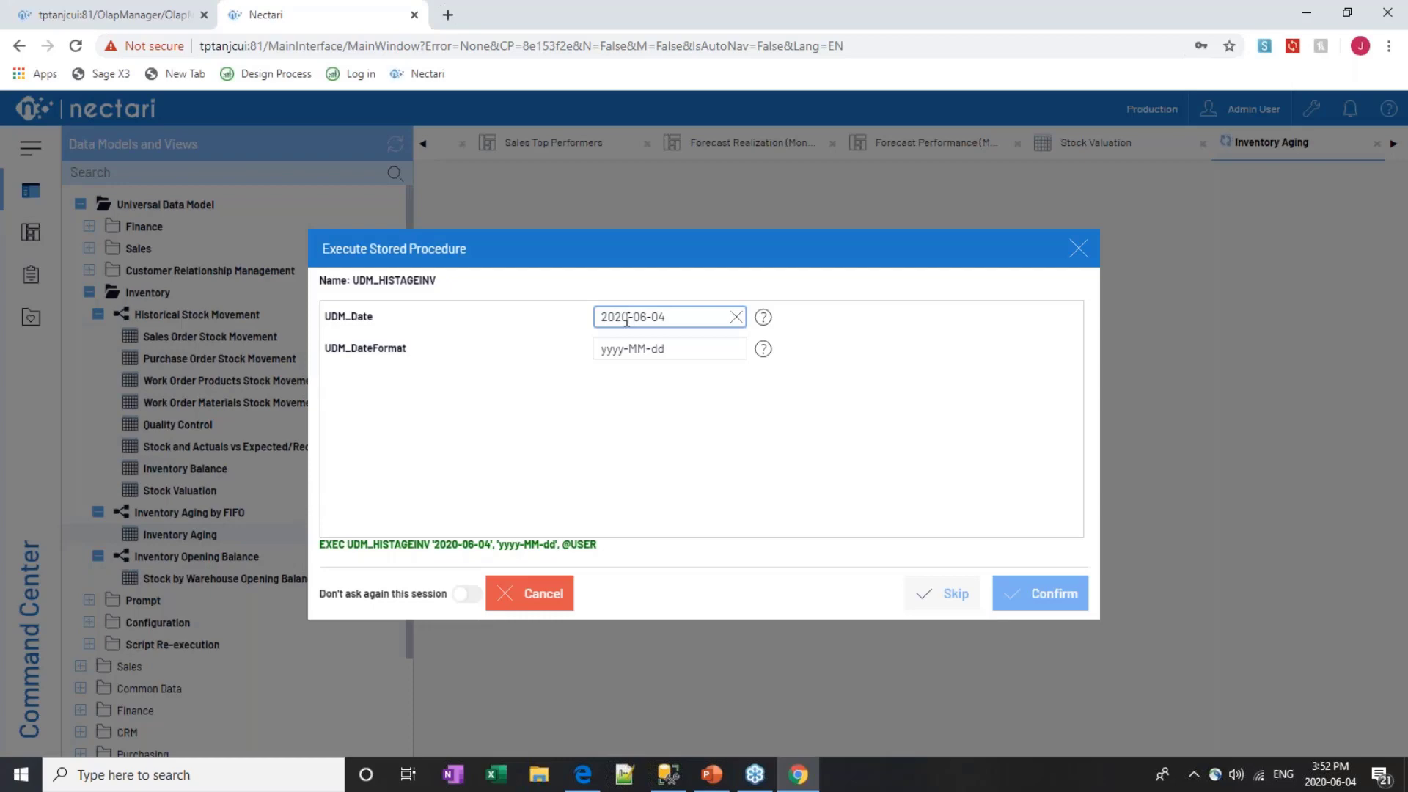
key(BackSpace)
key(BackSpace)
text(18)
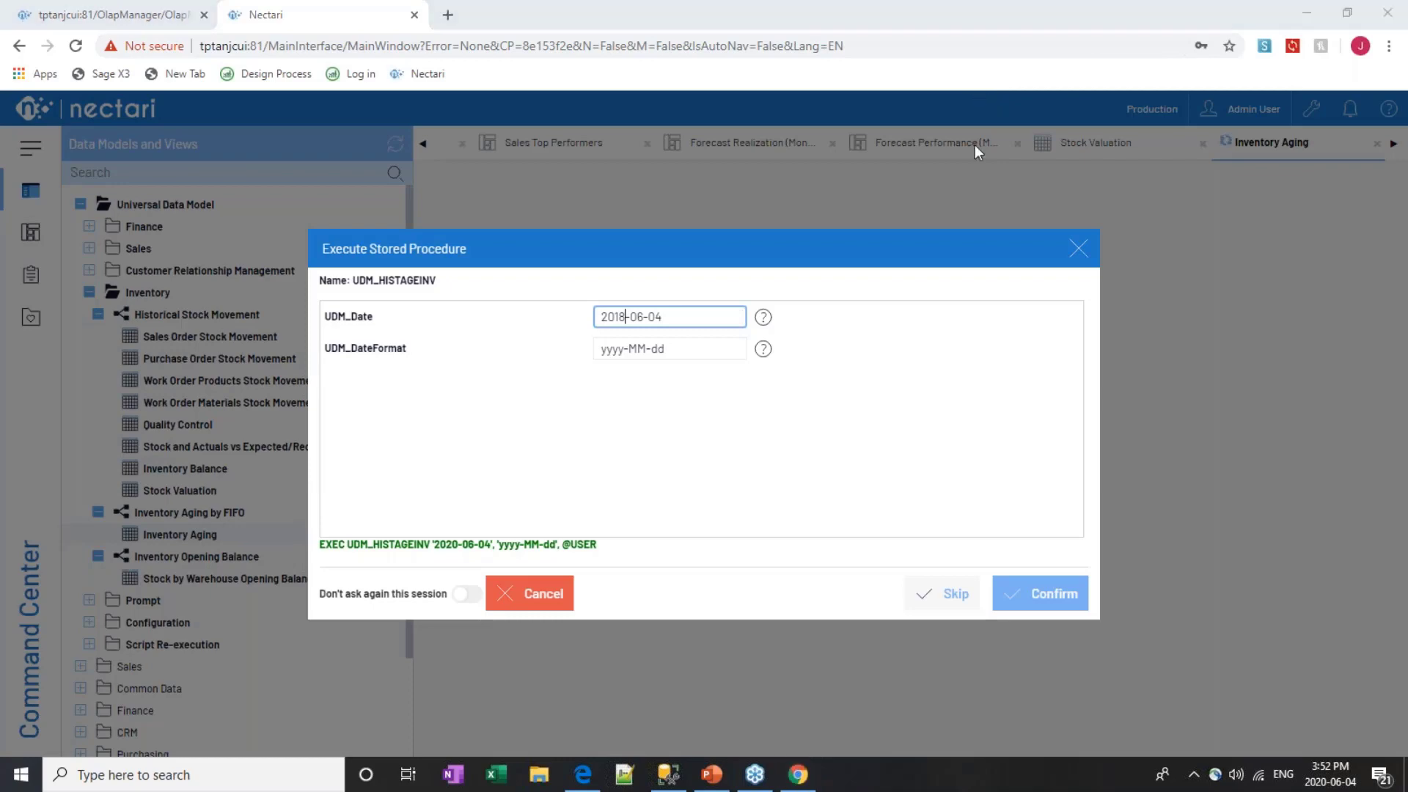
click(968, 481)
click(1040, 593)
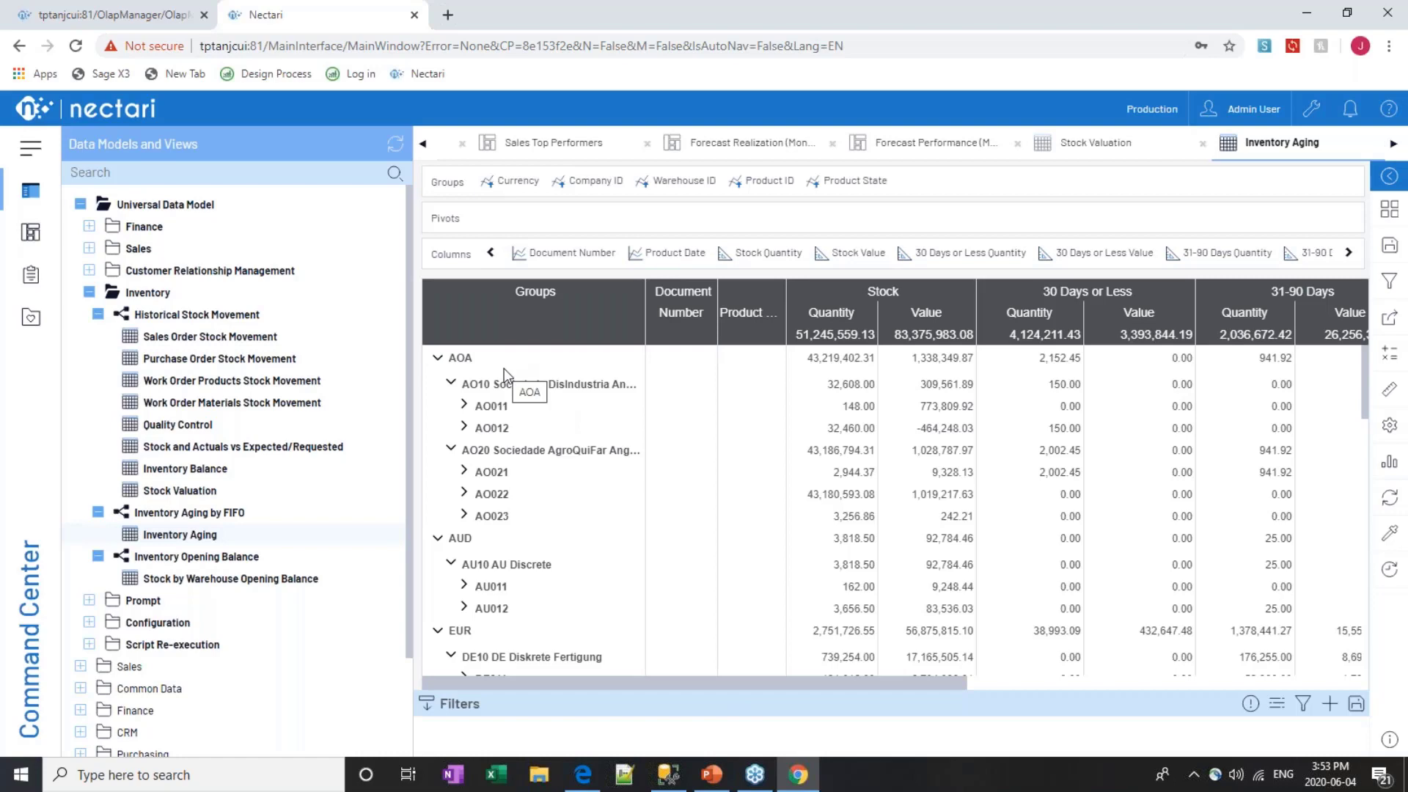
Examine the Inventory Aging quantity and value columns for each age range, and list the measures available for the view
scroll(942, 689, right, 1)
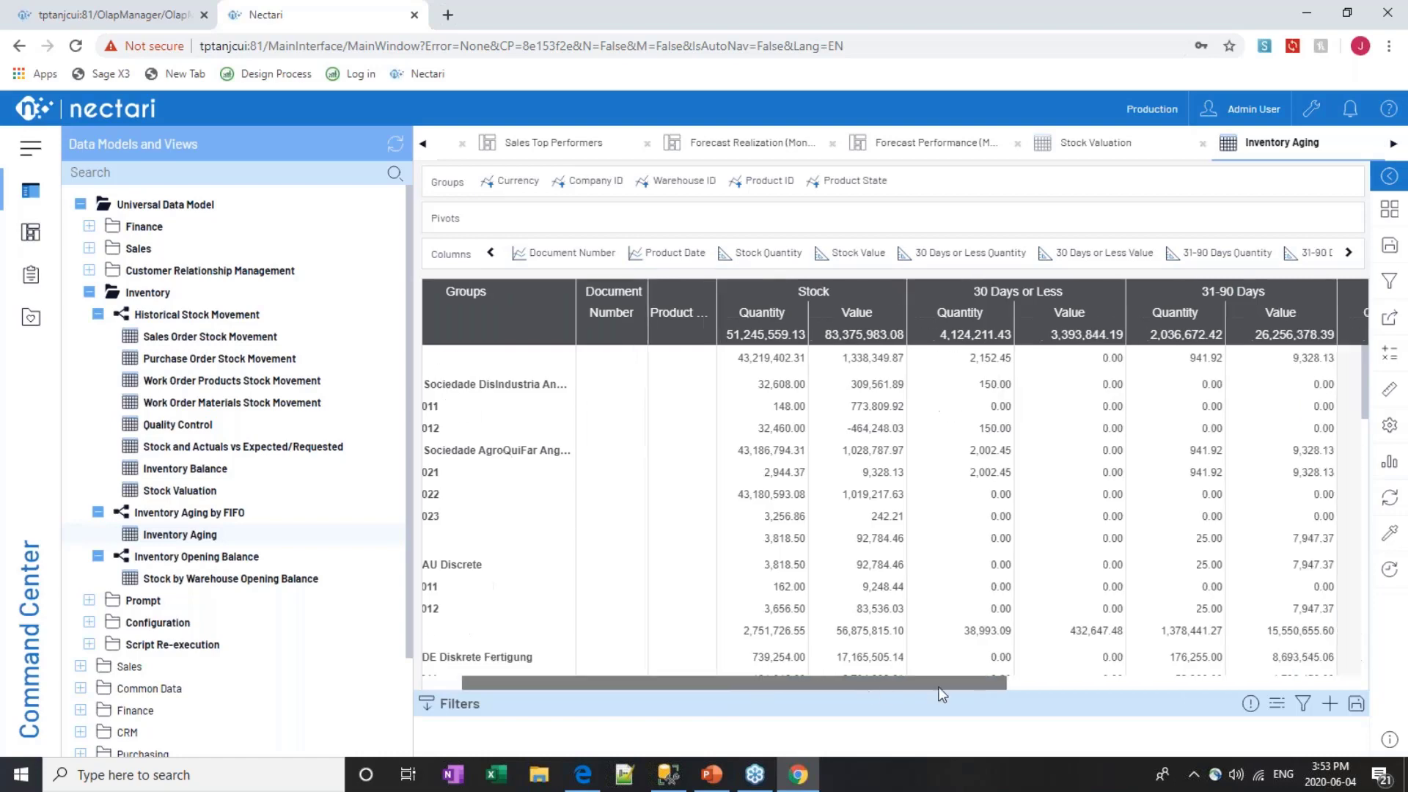
scroll(942, 694, right, 8)
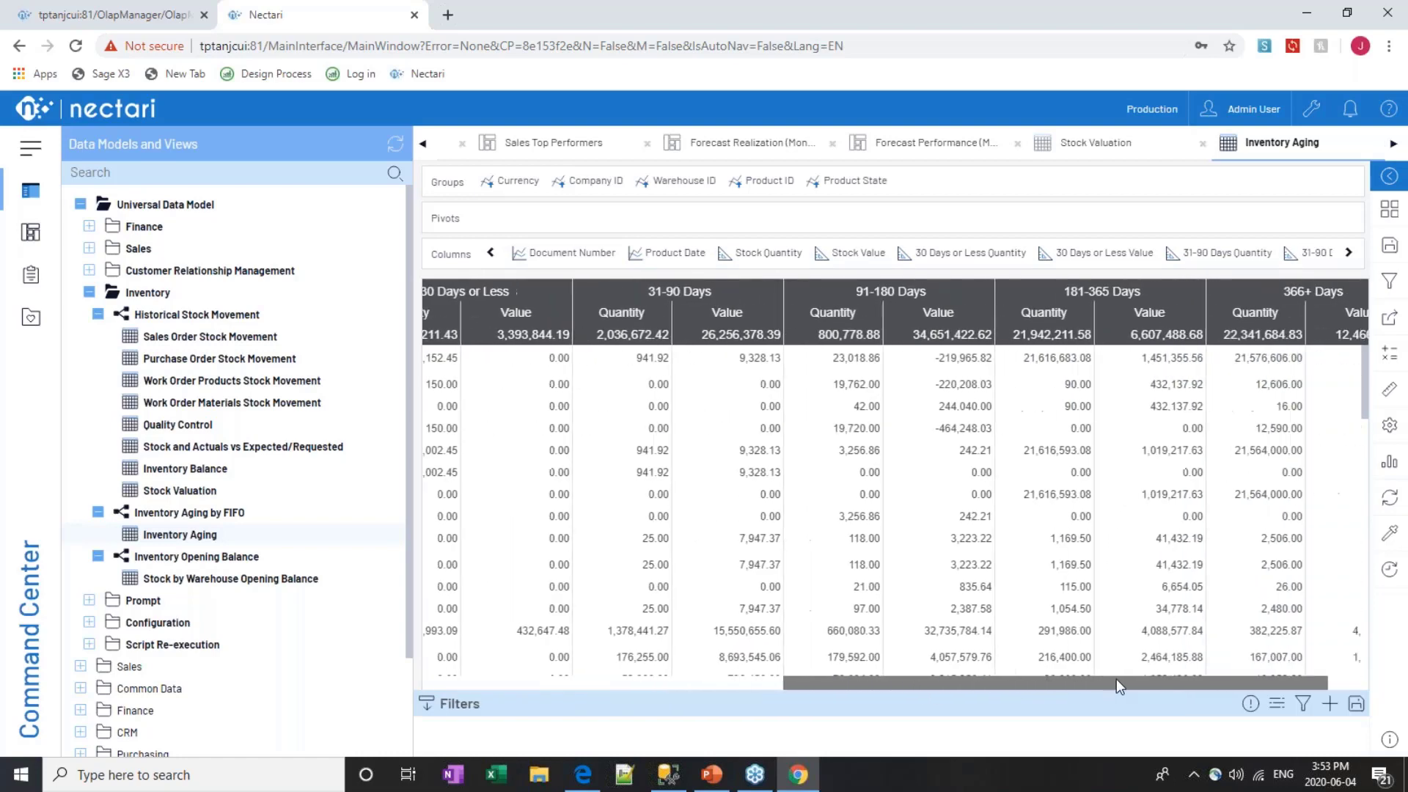
drag(1116, 681, 970, 702)
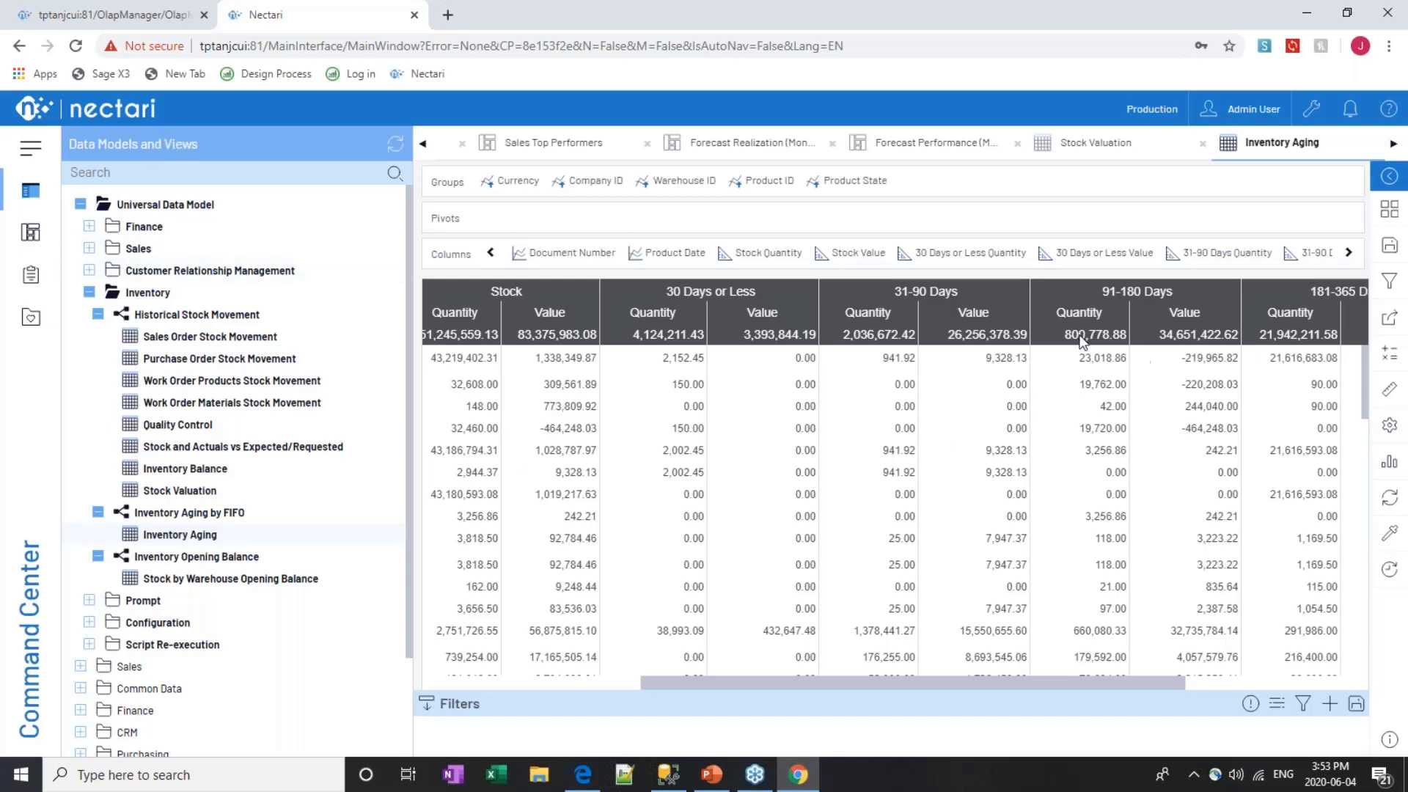
click(1394, 393)
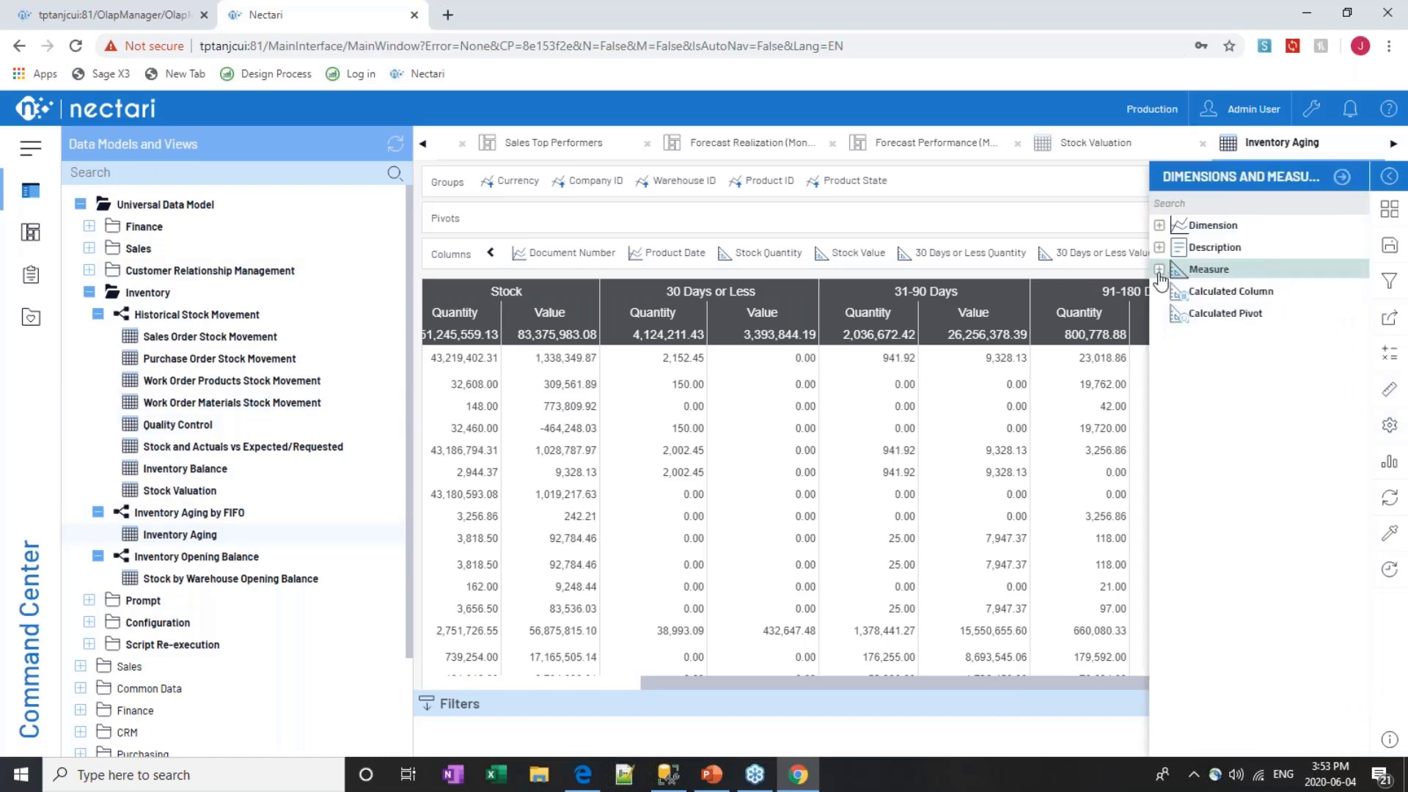
click(1160, 271)
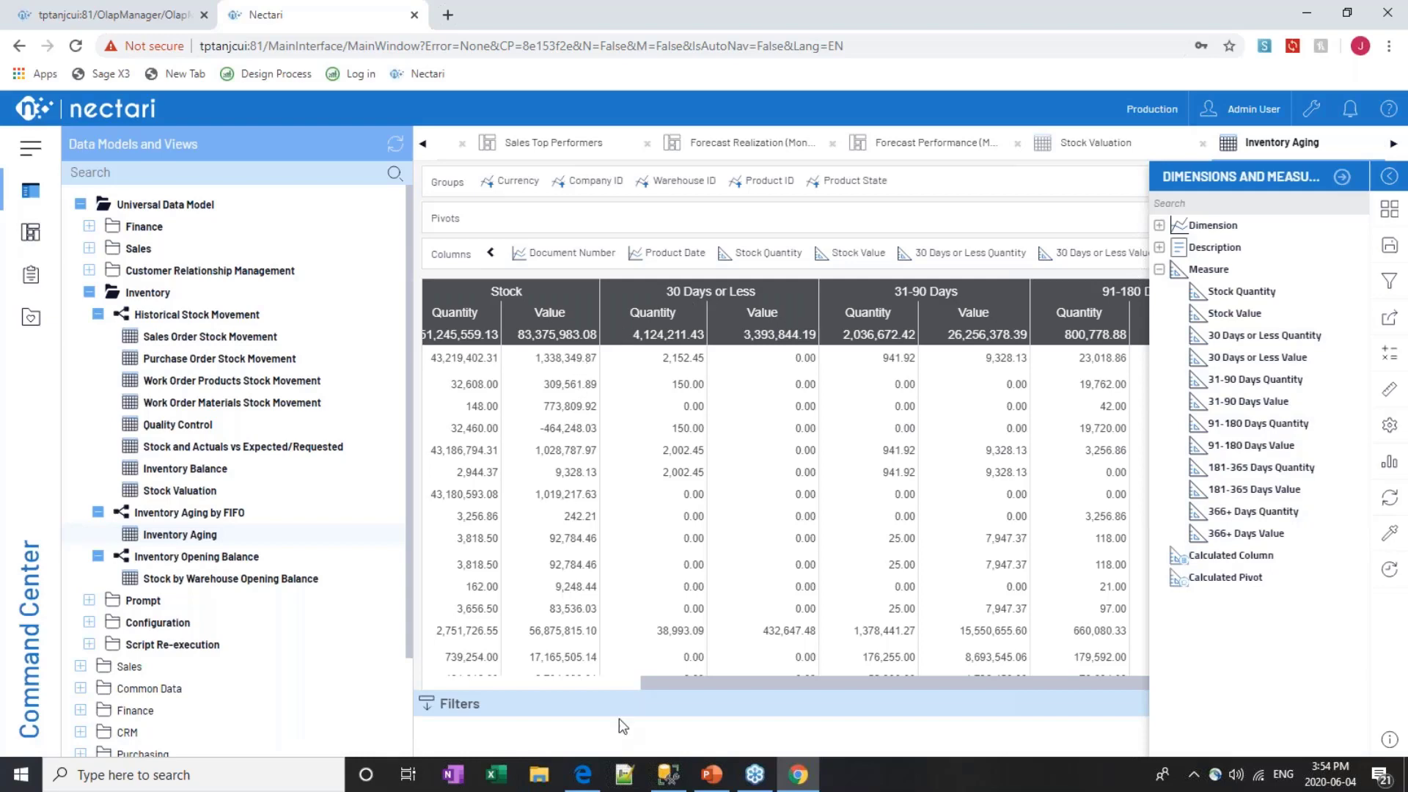
Switch to the UDM training Free.pptx presentation in PowerPoint, preview the Q&A and Special Promotion slides, and start the slide show from the beginning
click(709, 775)
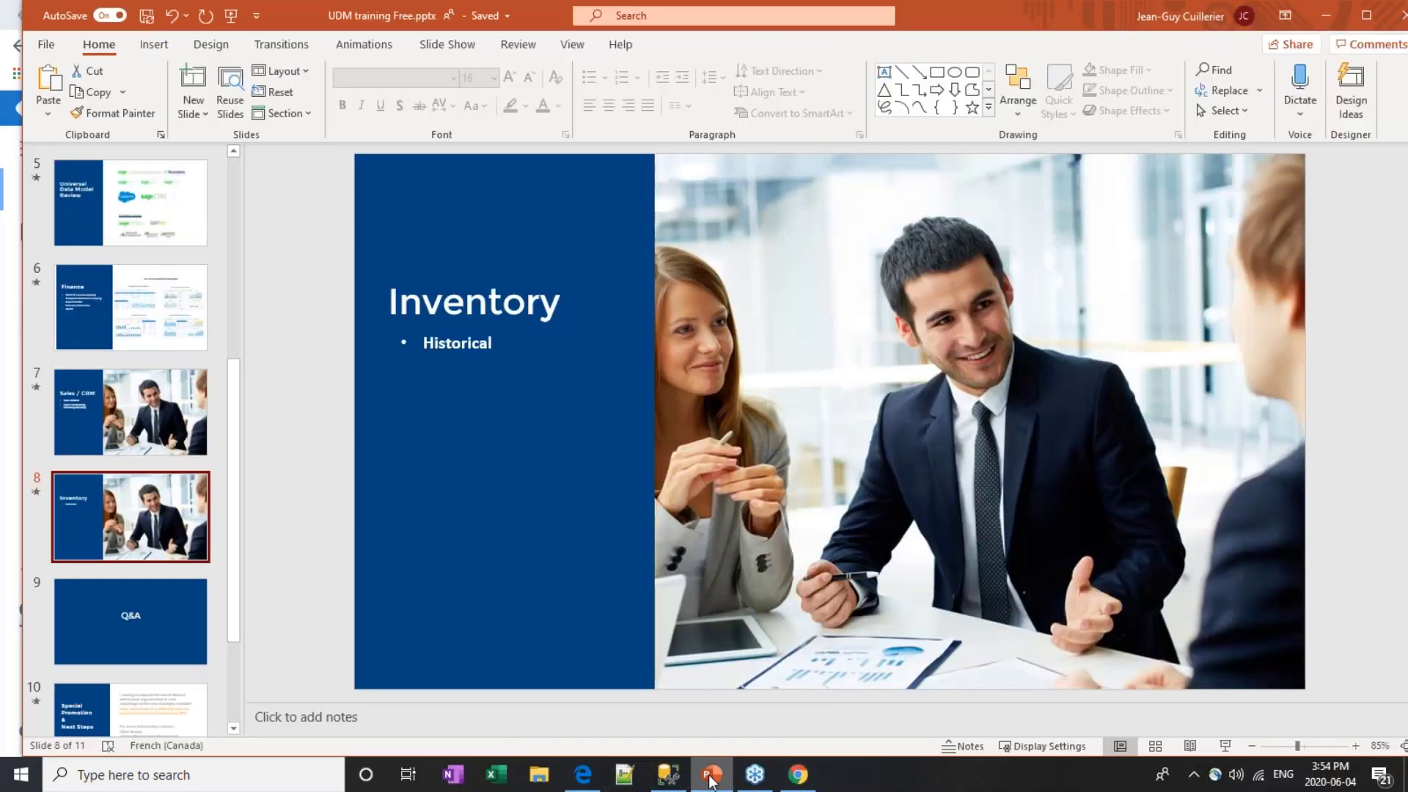
click(121, 618)
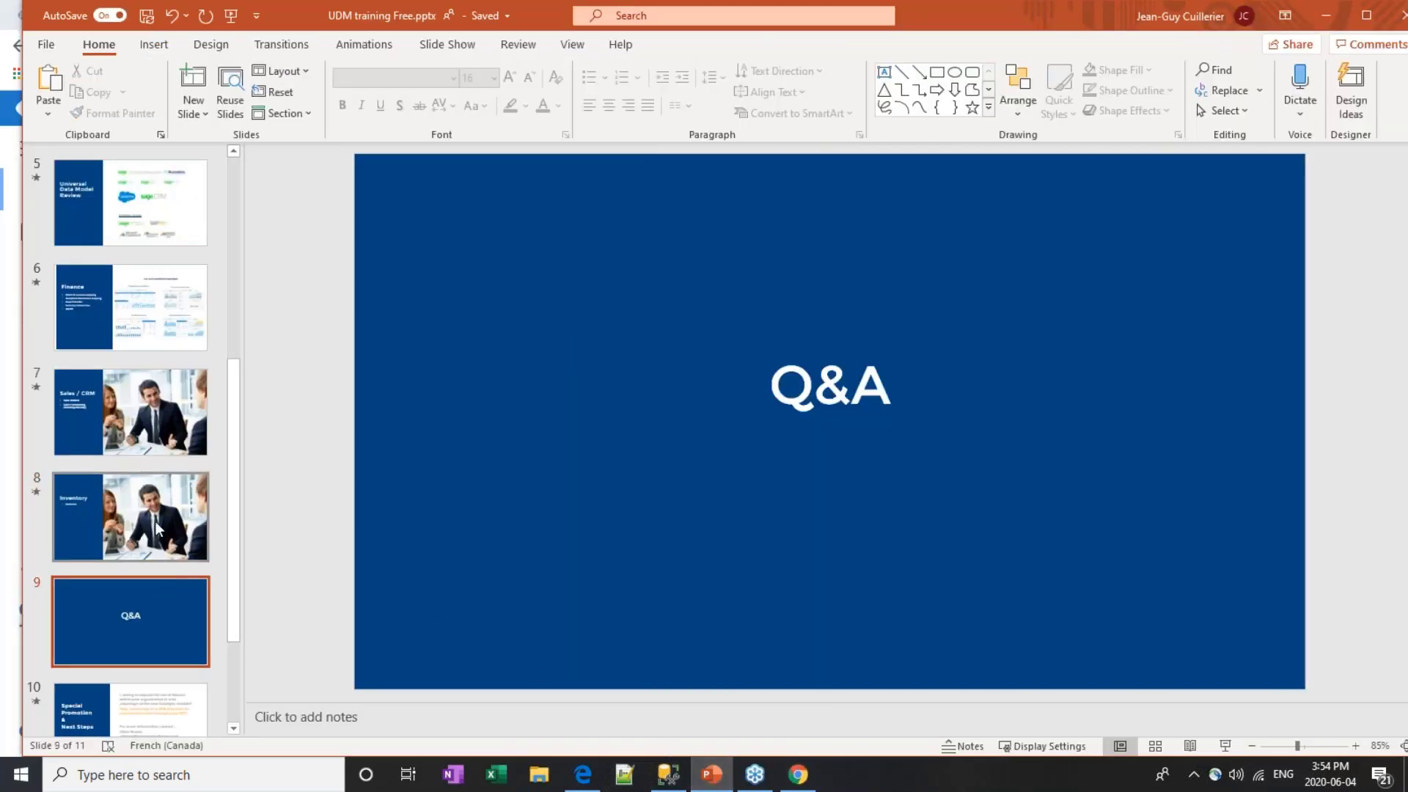
click(132, 692)
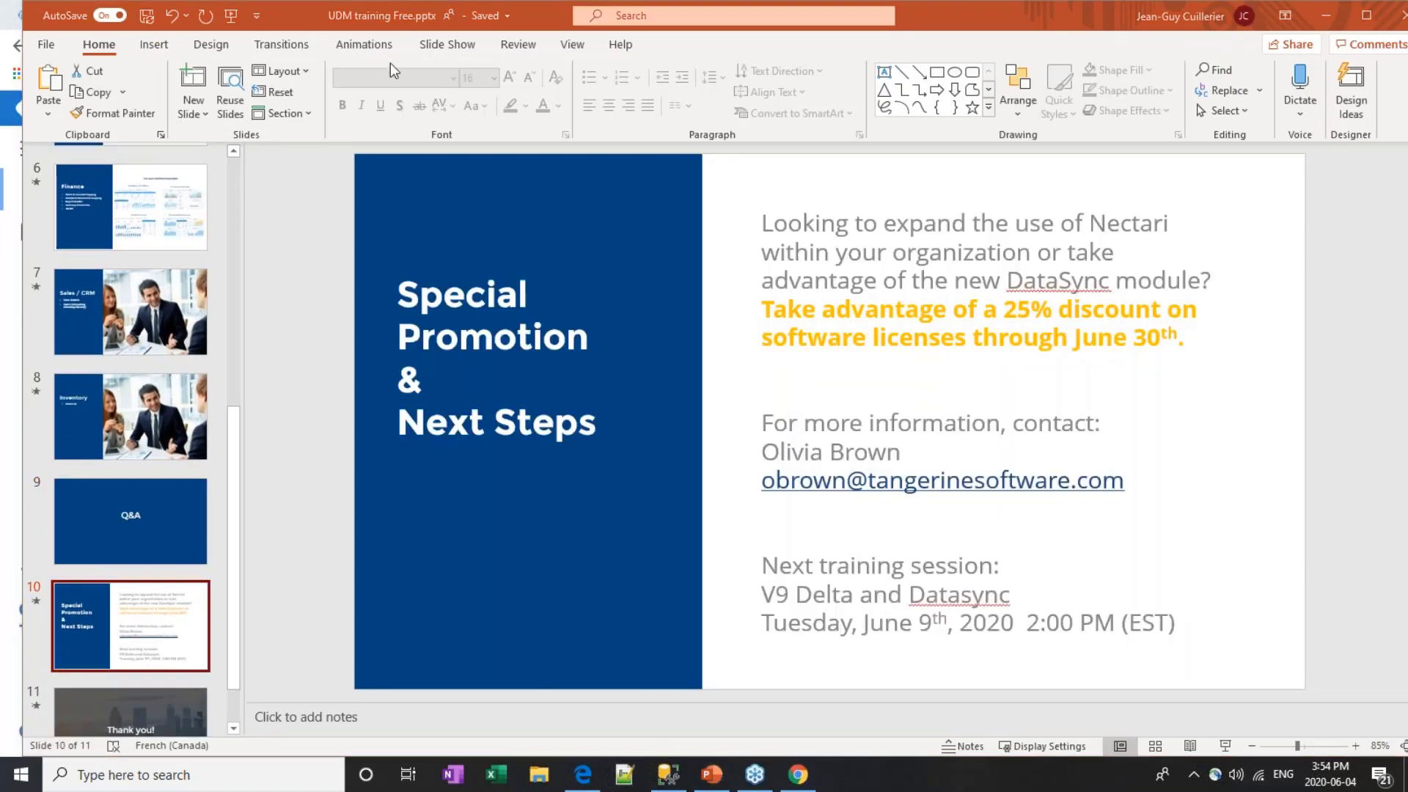
click(226, 21)
click(232, 15)
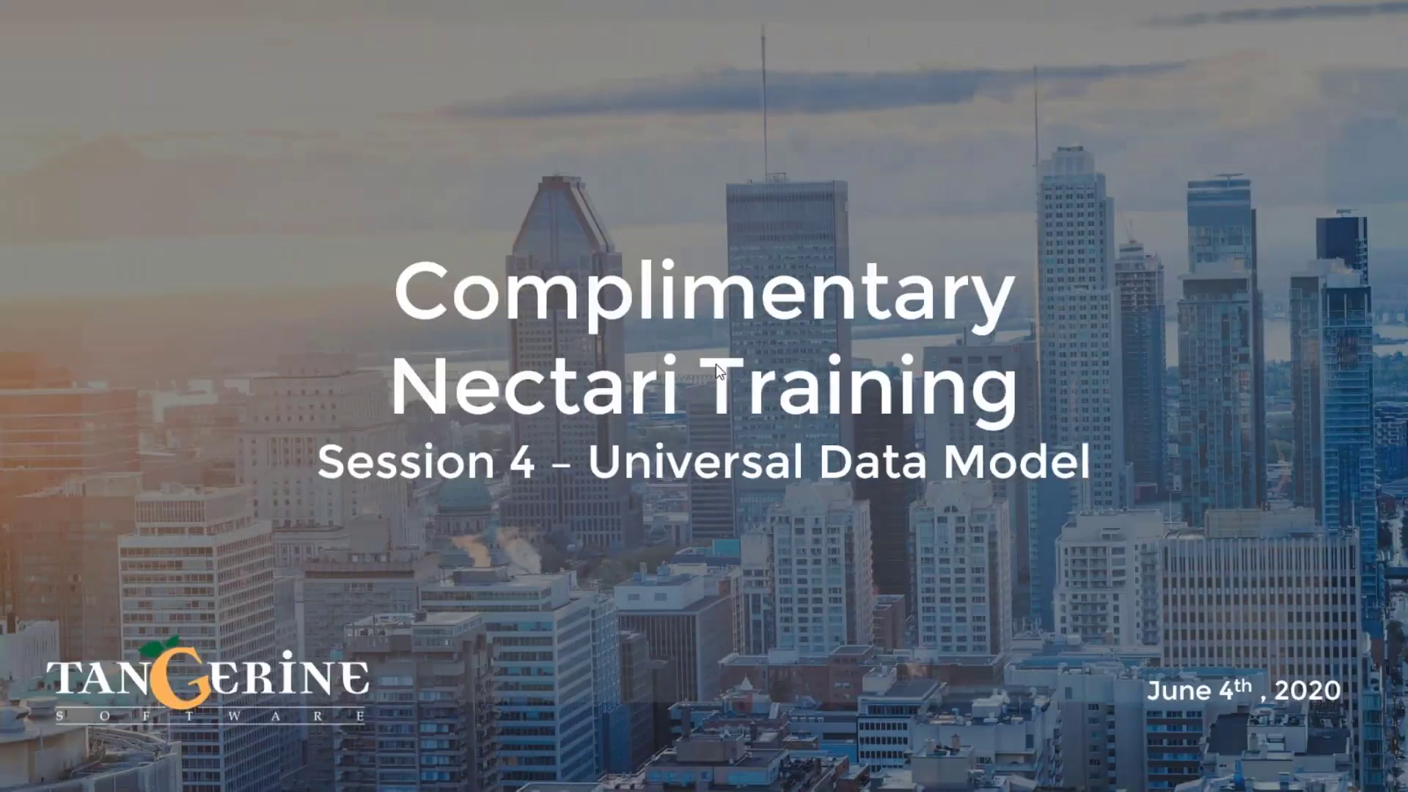
Advance the slide show from the title slide to the Special Promotion & Next Steps slide
click(715, 371)
click(716, 372)
click(717, 365)
click(716, 365)
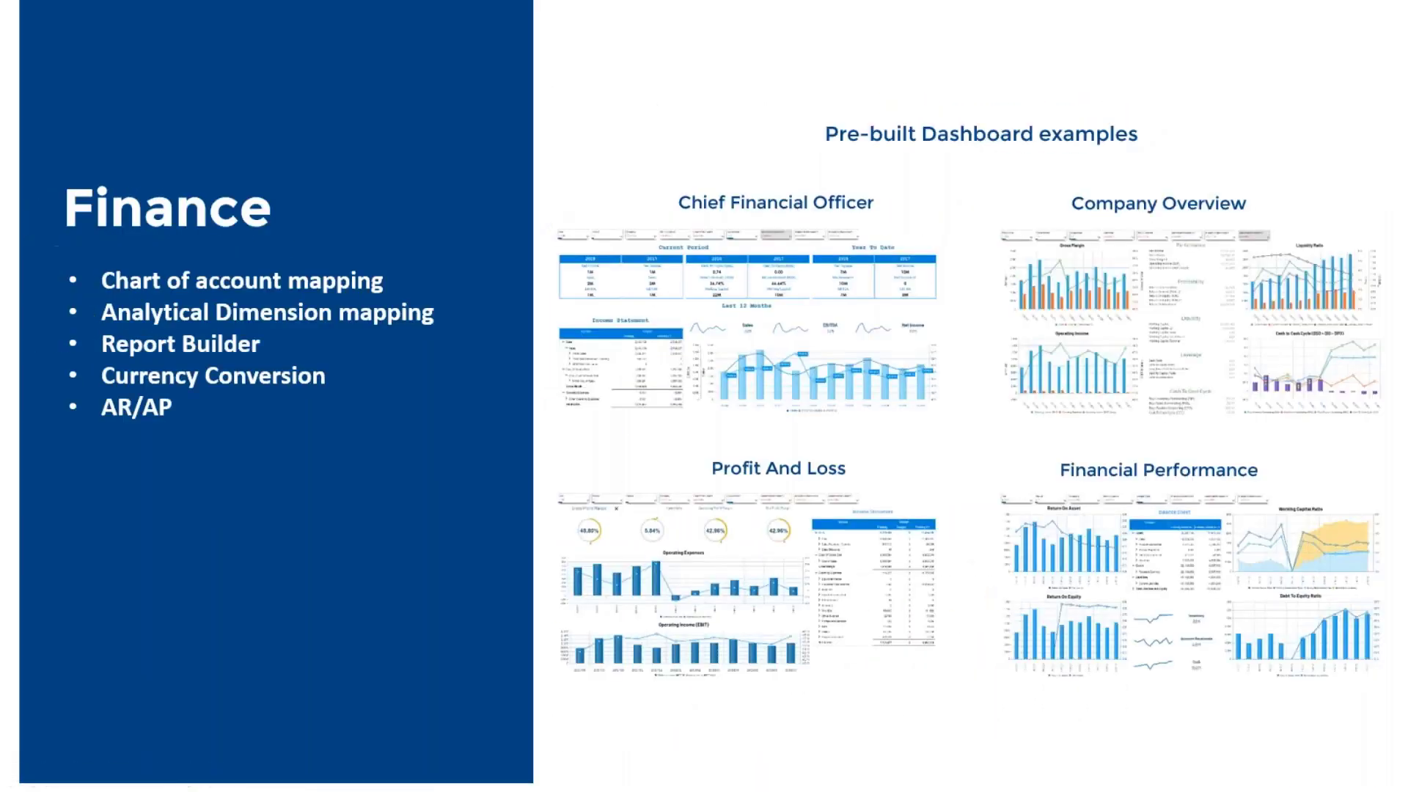
click(716, 365)
click(716, 365)
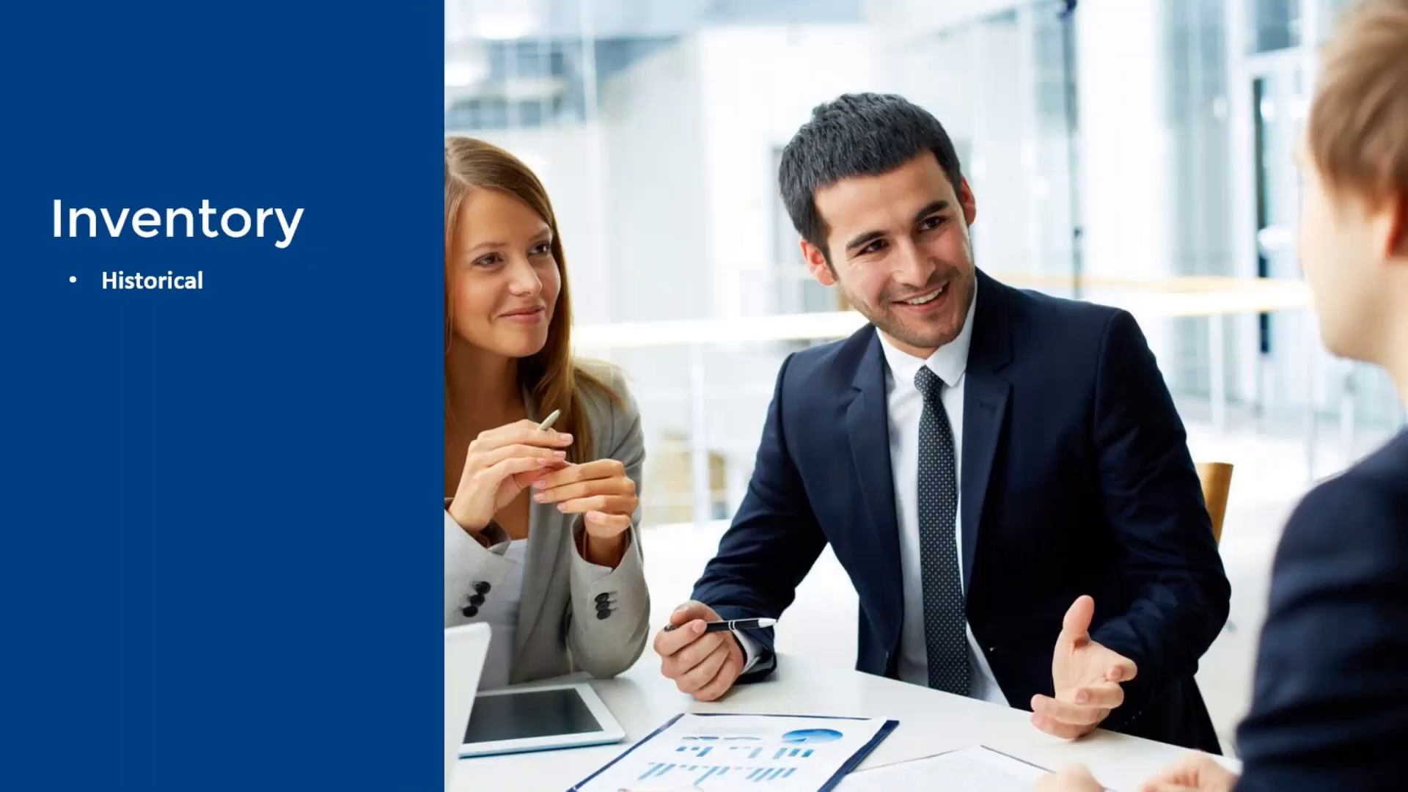
click(716, 365)
key(Right)
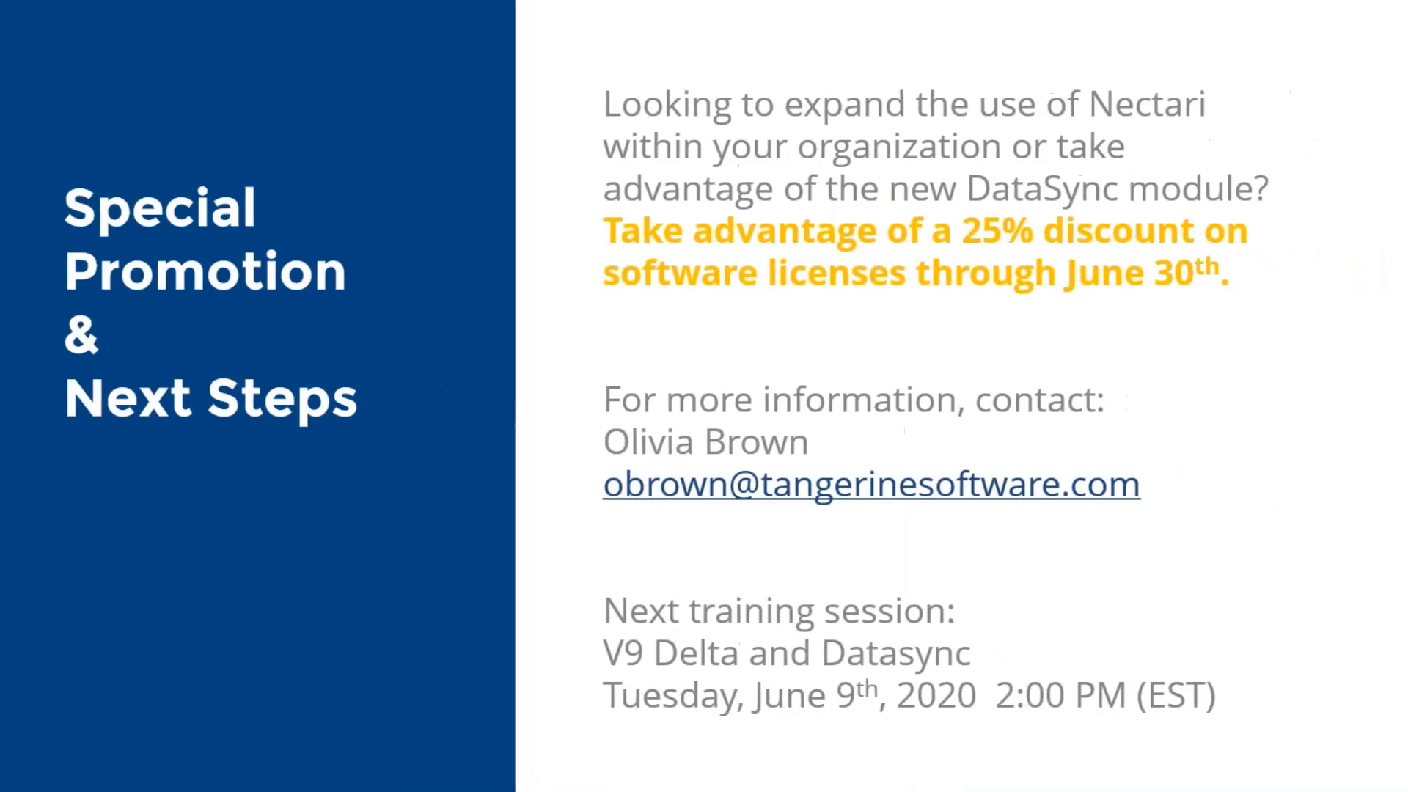